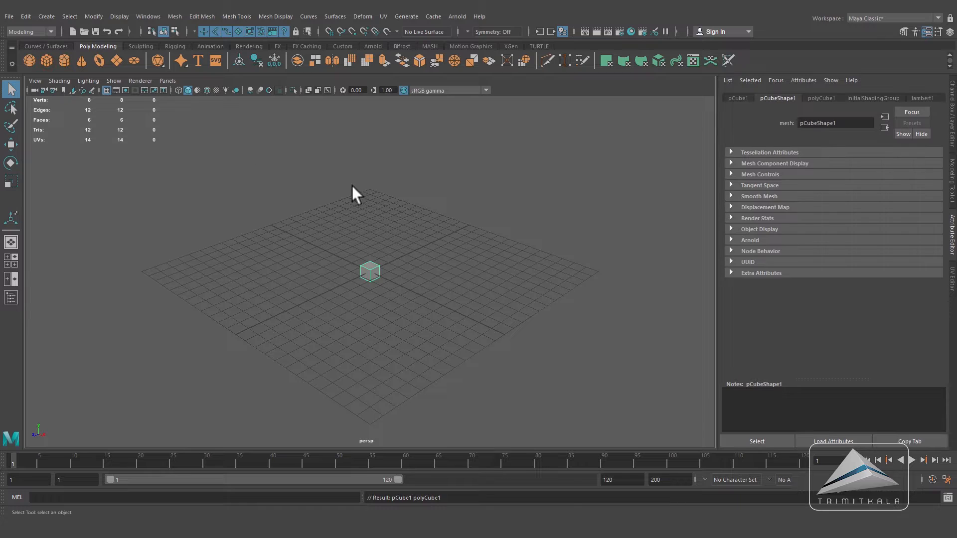
# Step: Scale the cube up uniformly to about six times its size
pyautogui.click(342, 45)
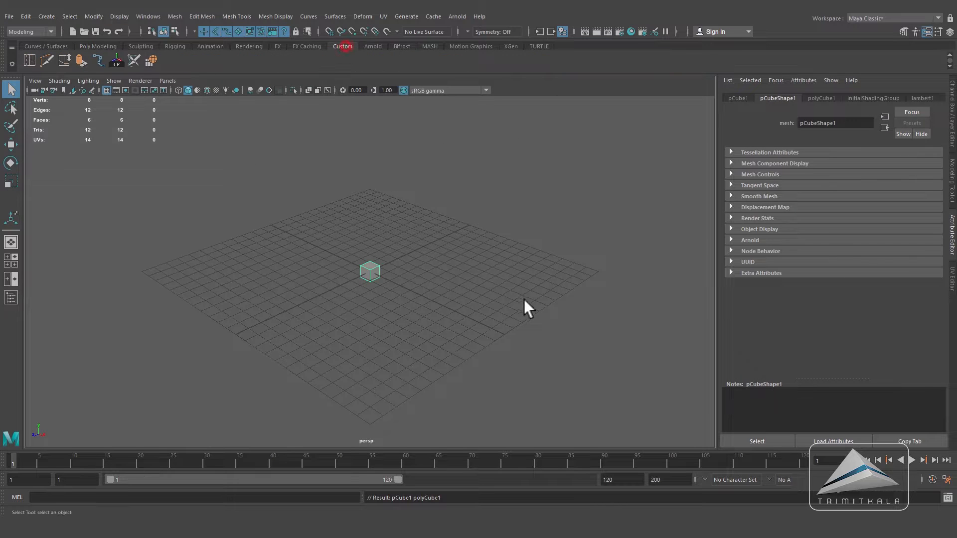
pyautogui.scroll(3, 393, 292)
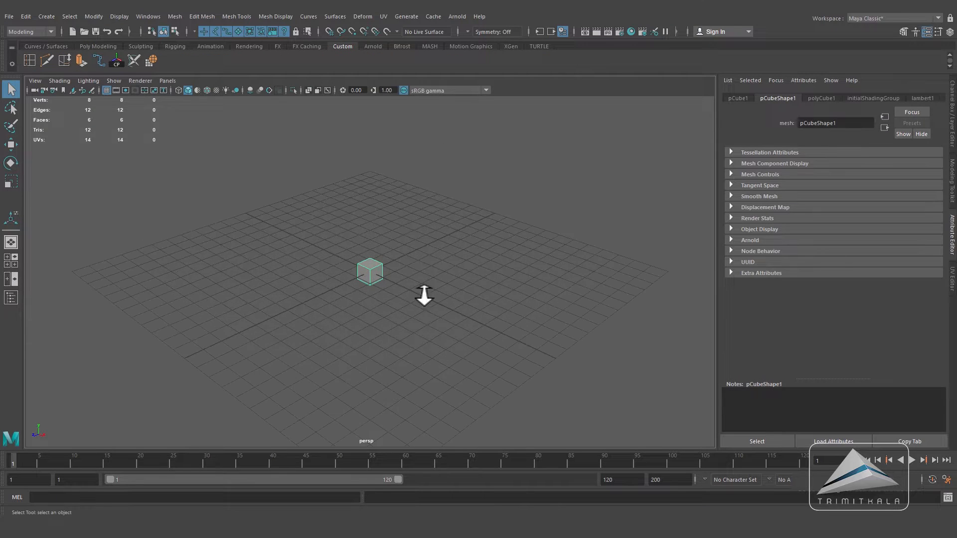
pyautogui.press('r')
pyautogui.moveTo(375, 270); pyautogui.dragTo(497, 276)
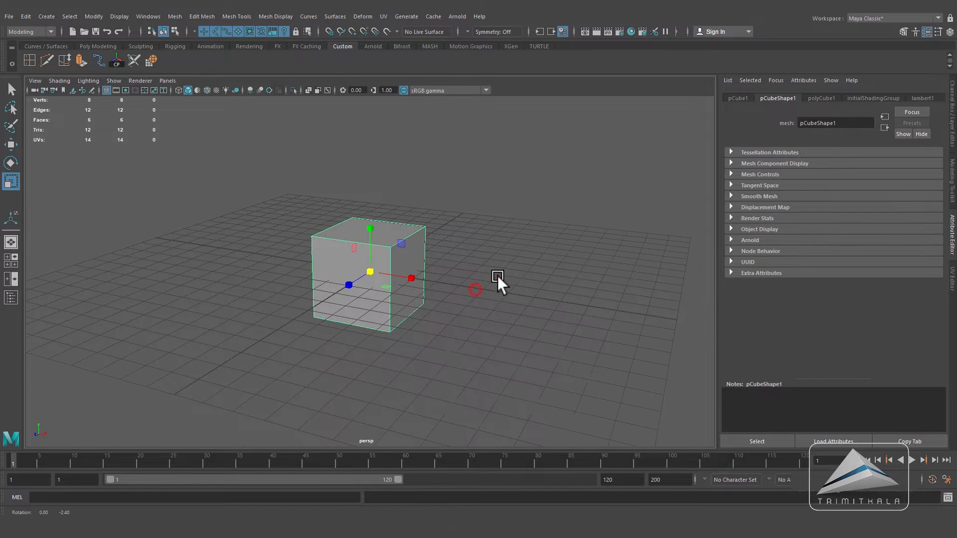
# Step: Smooth the cube into a ball with exponential division levels set to 3
pyautogui.click(175, 16)
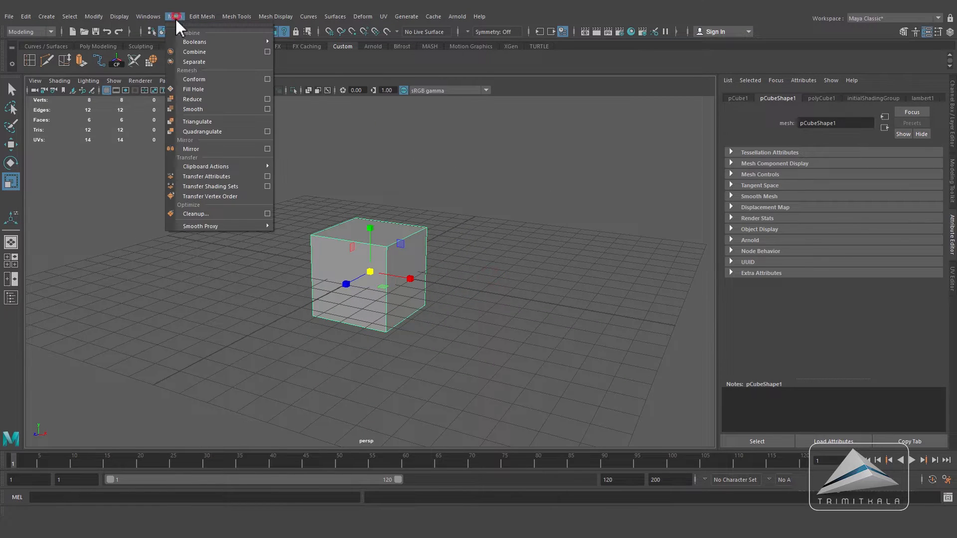
pyautogui.click(268, 109)
pyautogui.press('BackSpace')
pyautogui.write('2')
pyautogui.press('Return')
pyautogui.write('3')
pyautogui.press('Return')
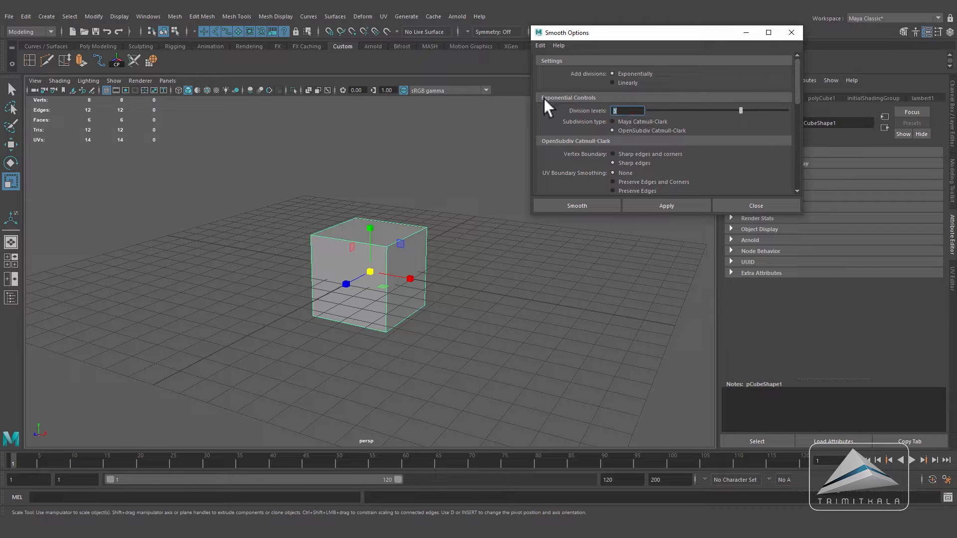
pyautogui.click(597, 206)
# Step: Reselect the smoothed ball and apply a Sculpt deformer to it
pyautogui.press('t')
pyautogui.click(460, 271)
pyautogui.click(389, 273)
pyautogui.keyDown('alt'); pyautogui.moveTo(504, 304); pyautogui.dragTo(438, 319); pyautogui.keyUp('alt')
pyautogui.keyDown('alt'); pyautogui.moveTo(479, 322); pyautogui.dragTo(540, 336, button='right'); pyautogui.keyUp('alt')
pyautogui.moveTo(451, 284)
pyautogui.keyDown('alt'); pyautogui.mouseDown()
pyautogui.moveTo(477, 293)
pyautogui.moveTo(466, 325)
pyautogui.moveTo(451, 304)
pyautogui.moveTo(461, 299)
pyautogui.mouseUp(); pyautogui.keyUp('alt')
pyautogui.click(465, 296)
pyautogui.click(396, 261)
pyautogui.click(365, 15)
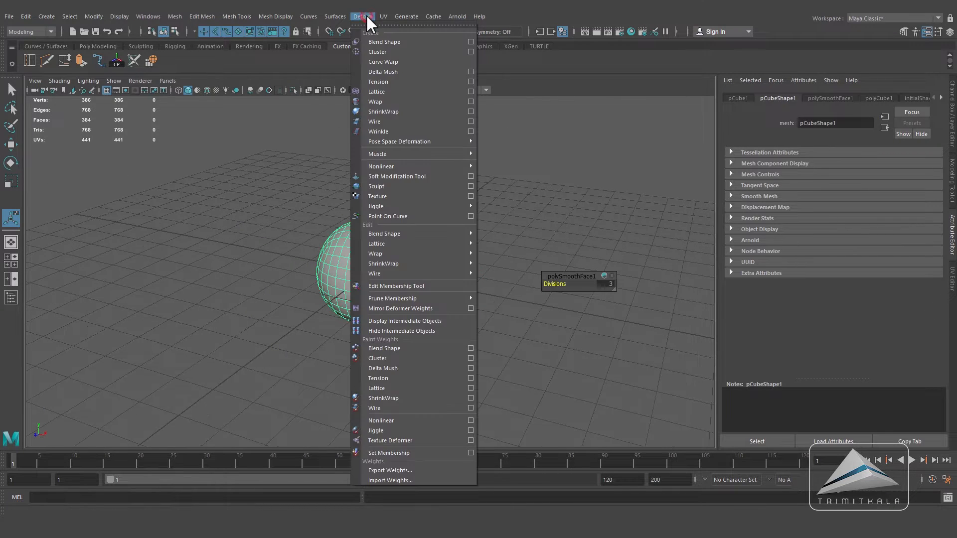
pyautogui.click(417, 186)
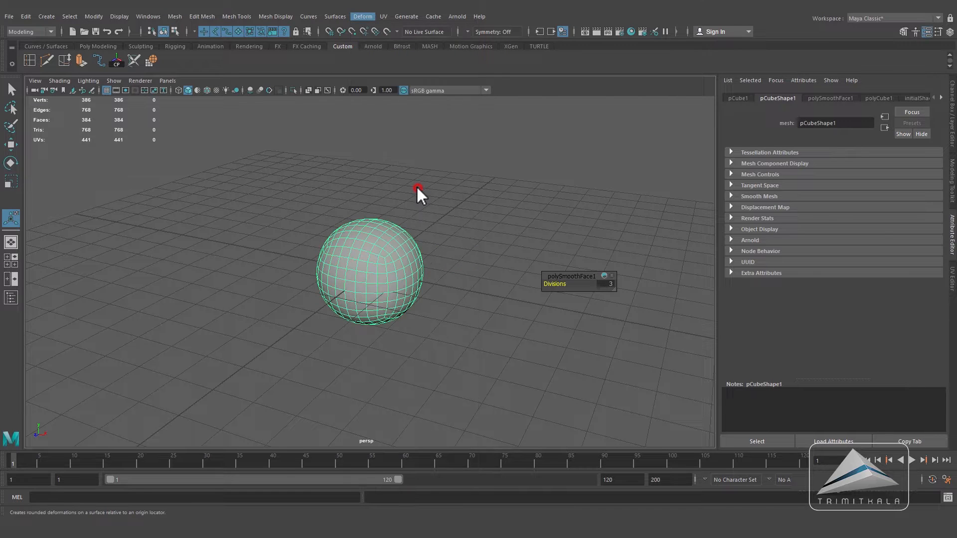
# Step: Scale the sculpt deformer's inner sphere up uniformly to about 1.74 in wireframe display, and return to shaded display
pyautogui.press('4')
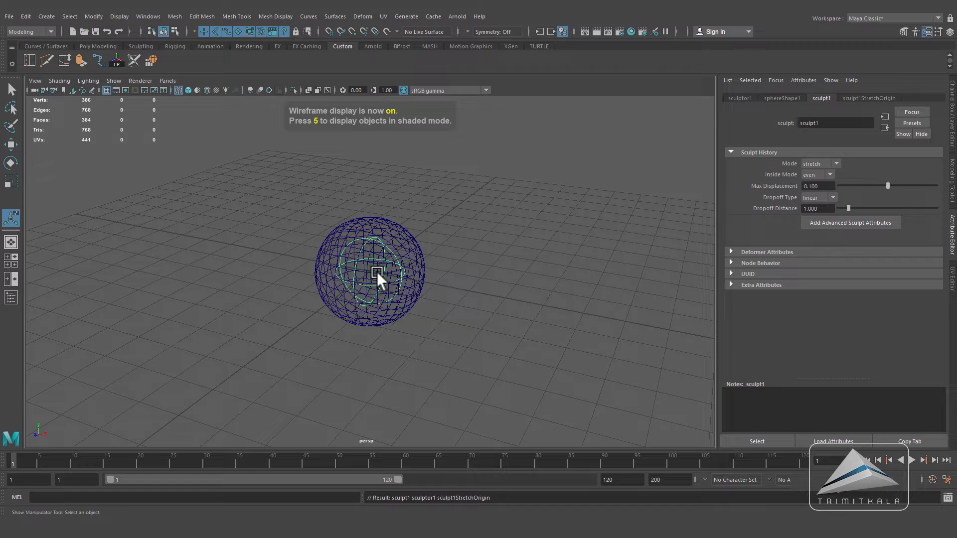
pyautogui.press('r')
pyautogui.moveTo(376, 270); pyautogui.dragTo(414, 274)
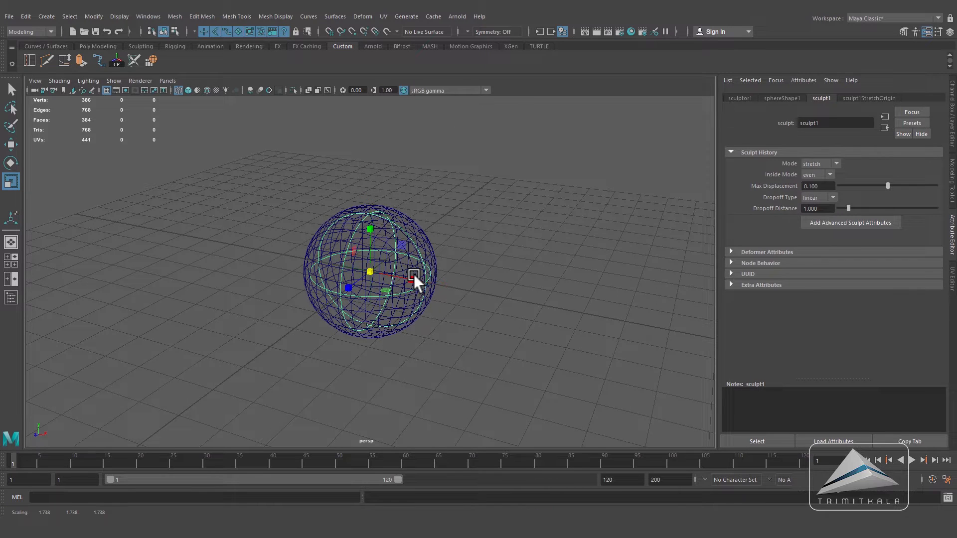
pyautogui.press('5')
pyautogui.moveTo(477, 252)
pyautogui.keyDown('alt'); pyautogui.mouseDown()
pyautogui.moveTo(485, 287)
pyautogui.moveTo(412, 241)
pyautogui.moveTo(442, 257)
pyautogui.mouseUp(); pyautogui.keyUp('alt')
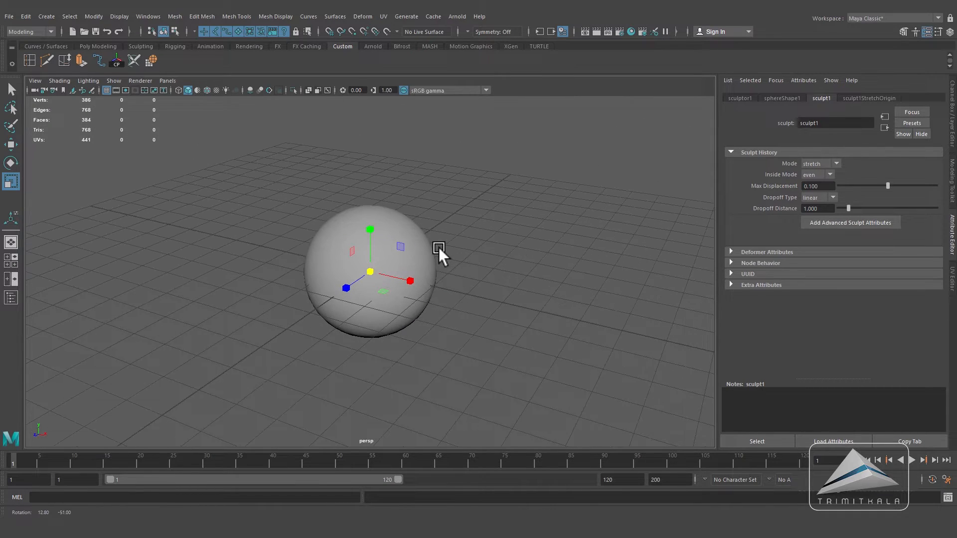
# Step: Delete the construction history of the ball
pyautogui.click(429, 254)
pyautogui.click(26, 16)
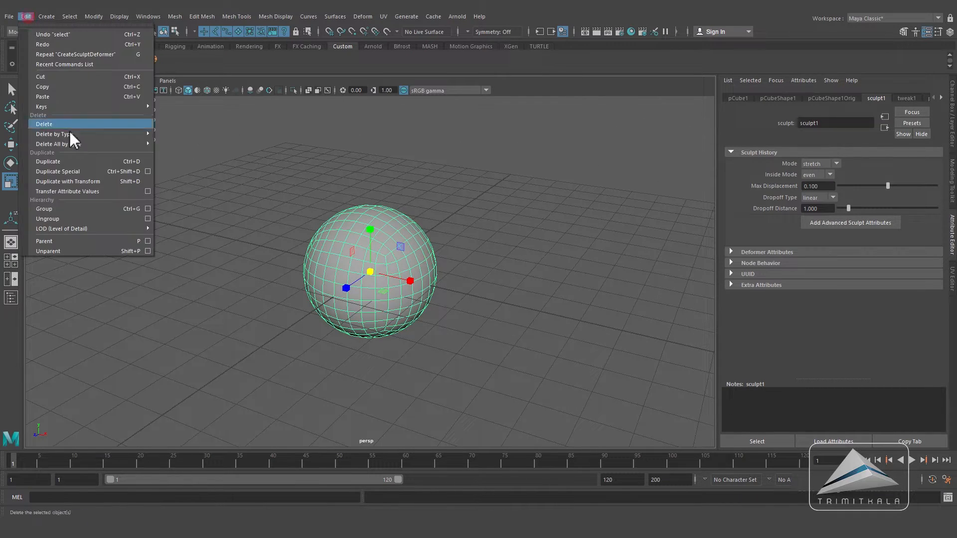
pyautogui.moveTo(76, 136)
pyautogui.click(176, 143)
pyautogui.moveTo(433, 259)
pyautogui.keyDown('alt'); pyautogui.mouseDown()
pyautogui.moveTo(452, 269)
pyautogui.moveTo(444, 242)
pyautogui.moveTo(294, 259)
pyautogui.moveTo(378, 275)
pyautogui.moveTo(454, 310)
pyautogui.moveTo(423, 271)
pyautogui.moveTo(397, 274)
pyautogui.moveTo(526, 297)
pyautogui.moveTo(507, 261)
pyautogui.moveTo(496, 270)
pyautogui.moveTo(497, 309)
pyautogui.mouseUp(); pyautogui.keyUp('alt')
pyautogui.press('4')
pyautogui.press('5')
# Step: Flatten the ball vertically in the front view to a Y scale of about 2.35
pyautogui.scroll(-3, 435, 278)
pyautogui.press('space')
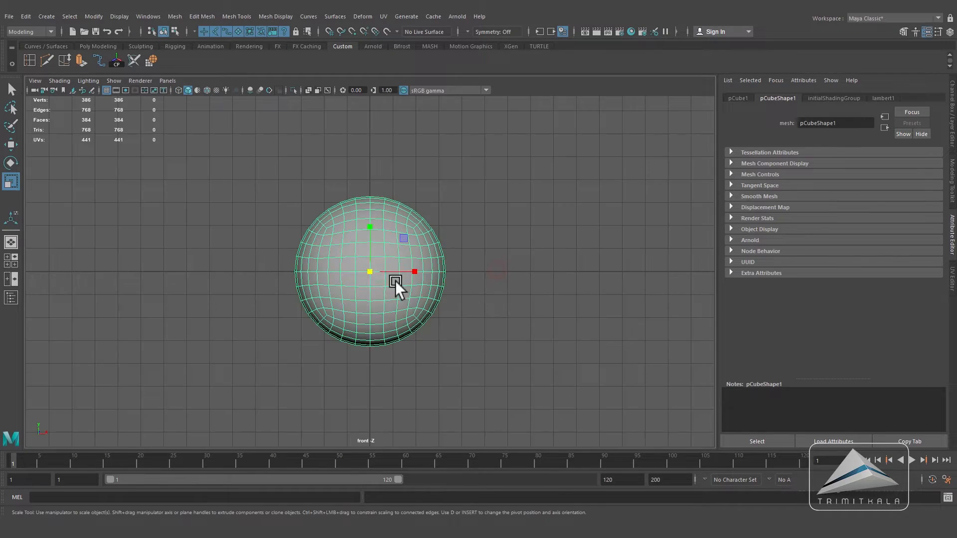
pyautogui.moveTo(370, 227); pyautogui.dragTo(435, 259)
pyautogui.press('space')
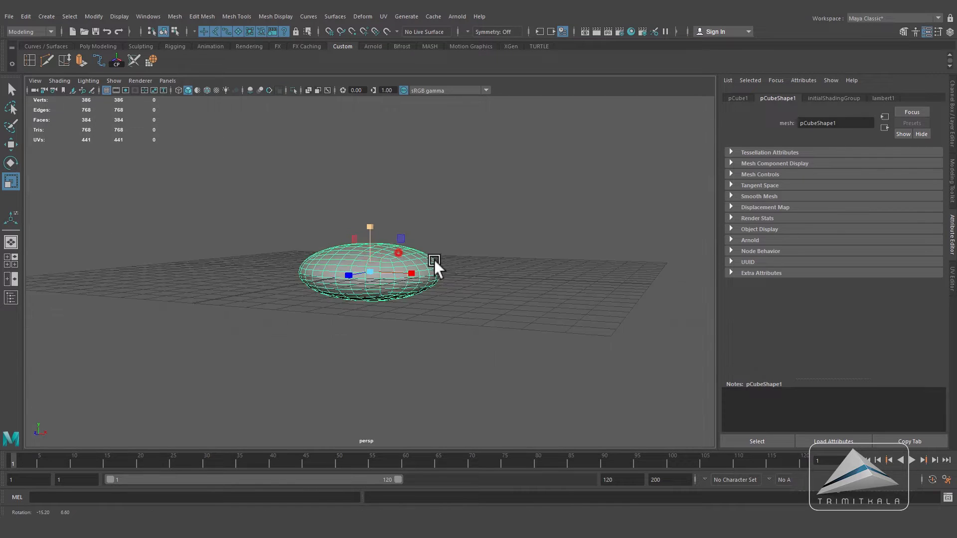
# Step: Raise the flattened ball in the front view to about 1.28 units on Y
pyautogui.scroll(5, 435, 277)
pyautogui.press('w')
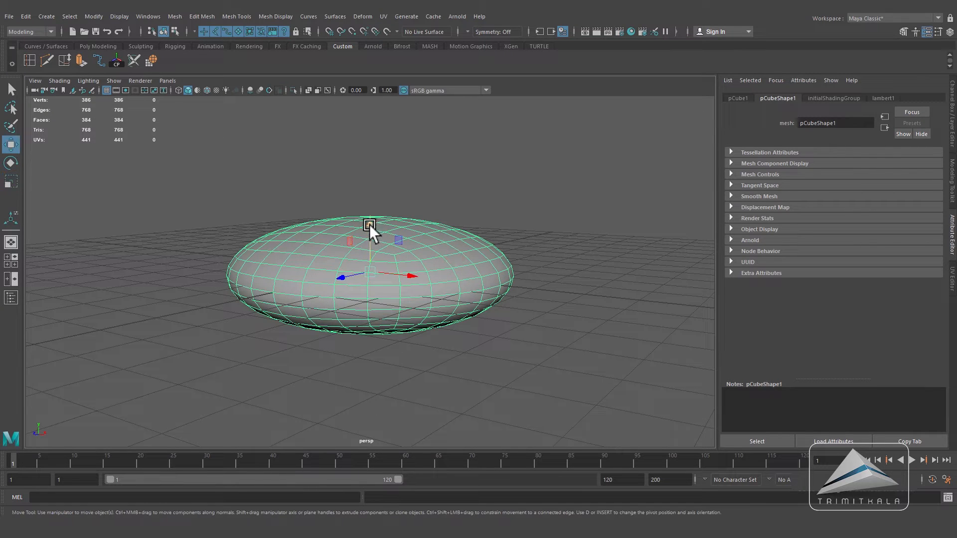
pyautogui.press('space')
pyautogui.moveTo(429, 271); pyautogui.dragTo(417, 270)
pyautogui.moveTo(373, 226); pyautogui.dragTo(369, 184)
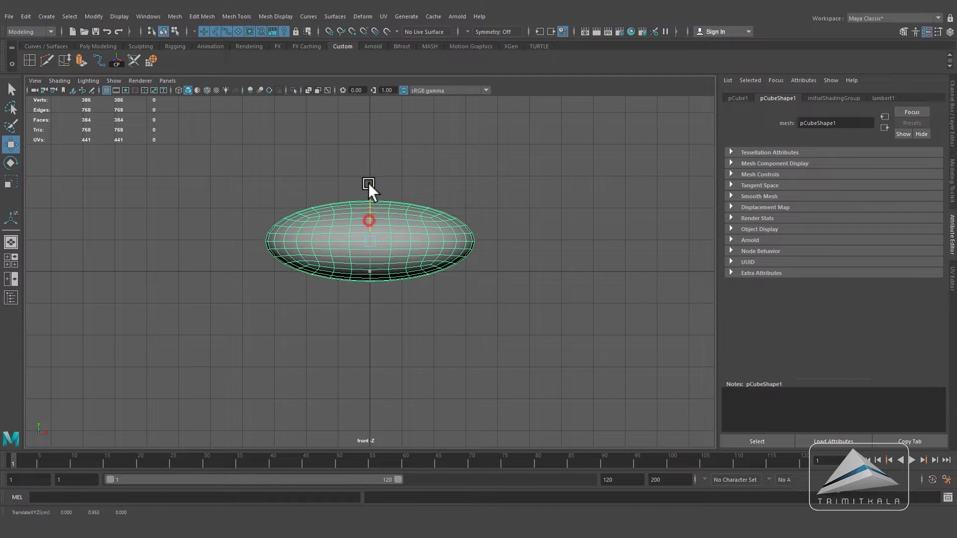
# Step: Select the horizontal middle edge loop of the flattened ball and detach the mesh along it
pyautogui.press('space')
pyautogui.moveTo(510, 272); pyautogui.dragTo(453, 284)
pyautogui.rightClick(475, 250)
pyautogui.moveTo(476, 245); pyautogui.dragTo(474, 224, button='right')
pyautogui.doubleClick(470, 245)
pyautogui.keyDown('alt'); pyautogui.moveTo(418, 280); pyautogui.dragTo(442, 310); pyautogui.keyUp('alt')
pyautogui.click(202, 16)
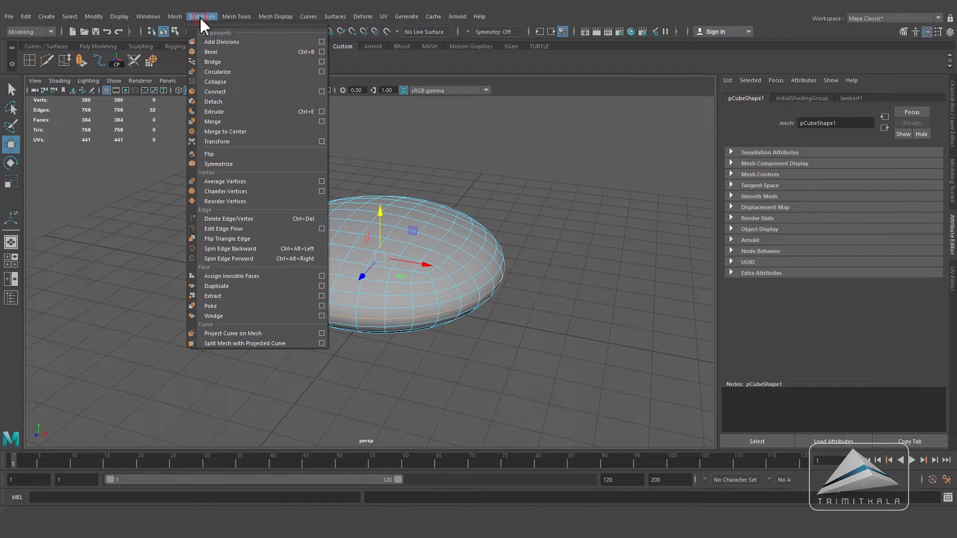
pyautogui.click(235, 101)
# Step: Return to object mode and separate the mesh into an upper and a lower half
pyautogui.moveTo(467, 294); pyautogui.dragTo(484, 242, button='right')
pyautogui.keyDown('alt'); pyautogui.moveTo(503, 302); pyautogui.dragTo(347, 255); pyautogui.keyUp('alt')
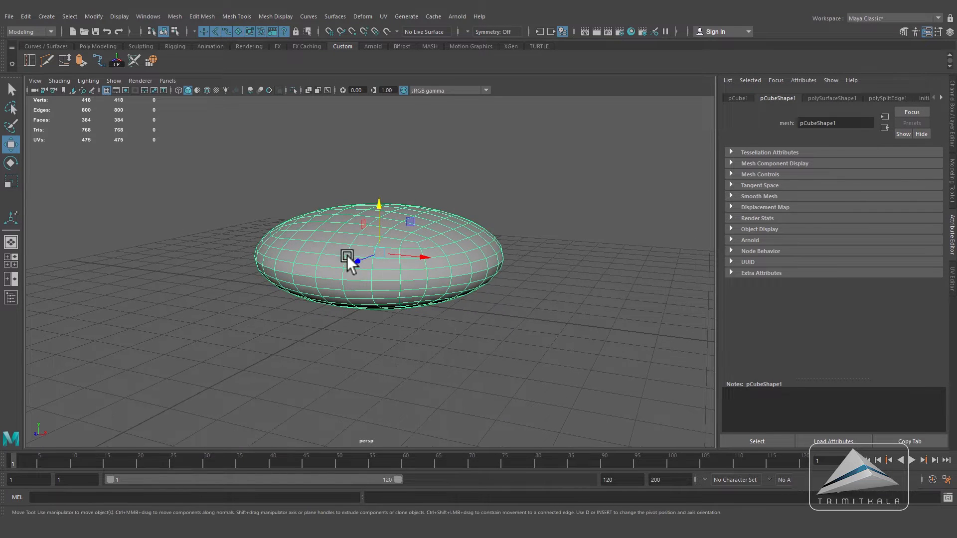
pyautogui.click(171, 17)
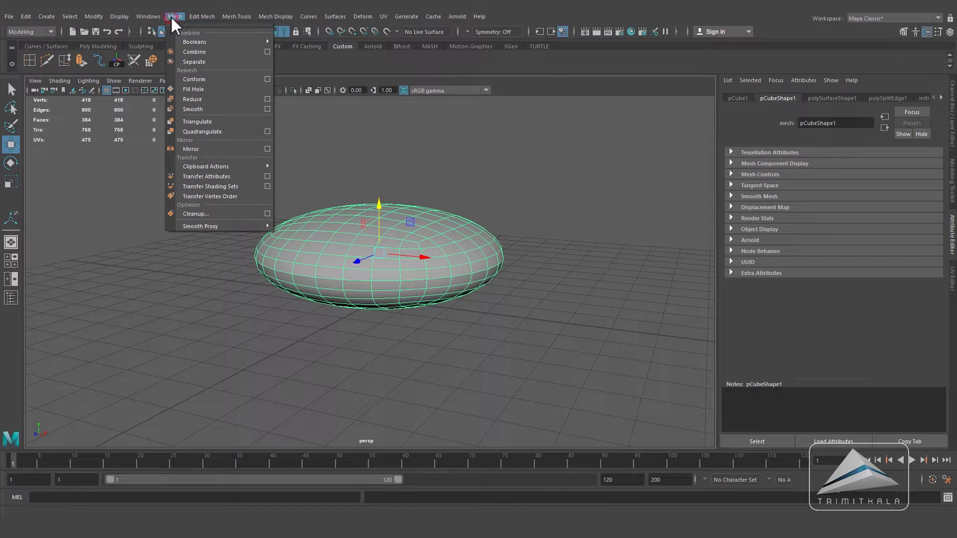
pyautogui.click(204, 62)
# Step: Try lifting the upper half off the lower one and undo the move
pyautogui.click(523, 381)
pyautogui.click(450, 243)
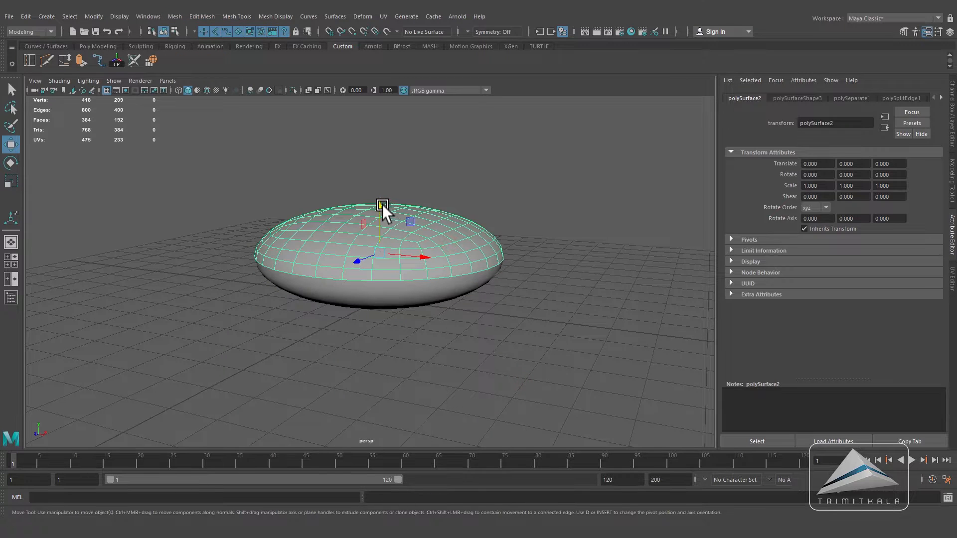
pyautogui.moveTo(382, 204); pyautogui.dragTo(418, 166)
pyautogui.hotkey('ctrl', 'z')
# Step: Select both halves and delete their construction history
pyautogui.keyDown('alt'); pyautogui.moveTo(429, 301); pyautogui.dragTo(429, 312); pyautogui.keyUp('alt')
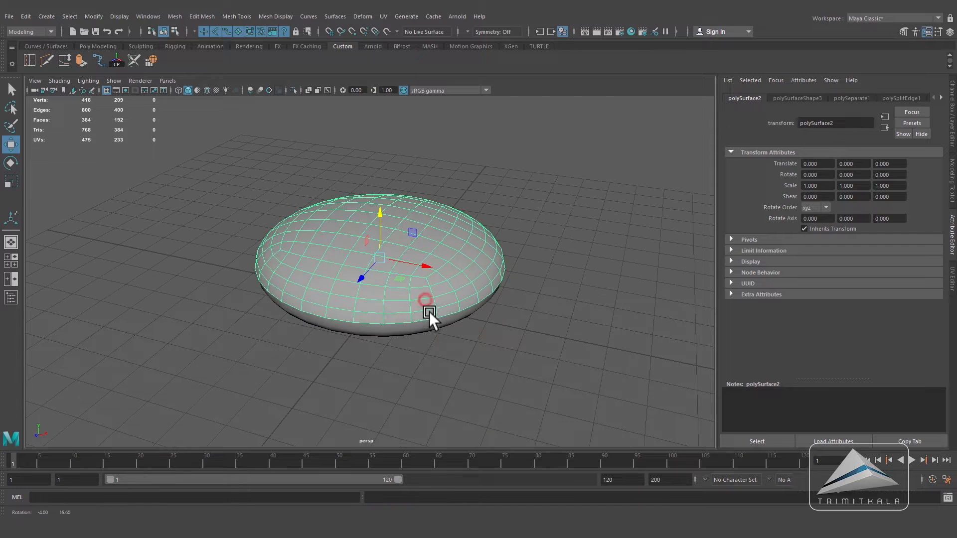
pyautogui.moveTo(270, 185); pyautogui.dragTo(514, 346)
pyautogui.click(24, 15)
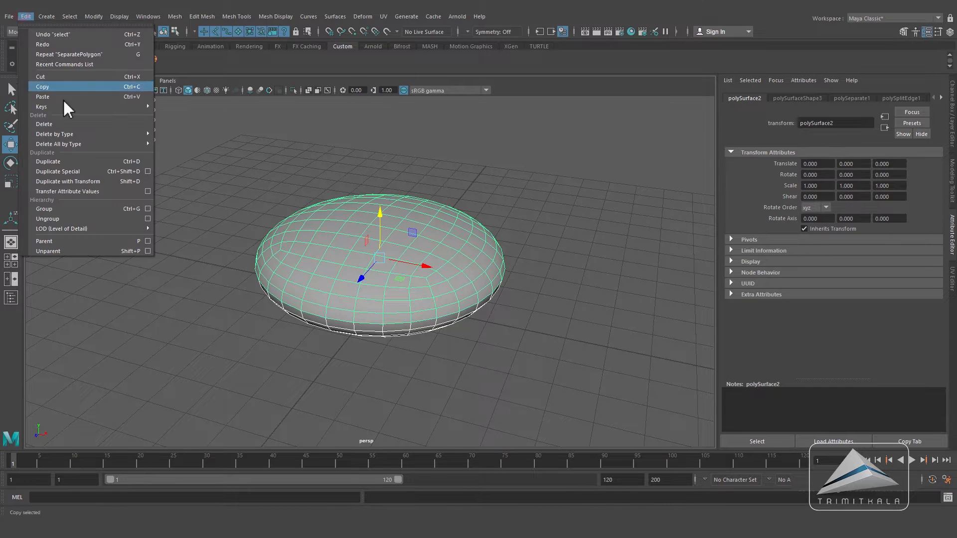
pyautogui.moveTo(73, 133)
pyautogui.click(207, 144)
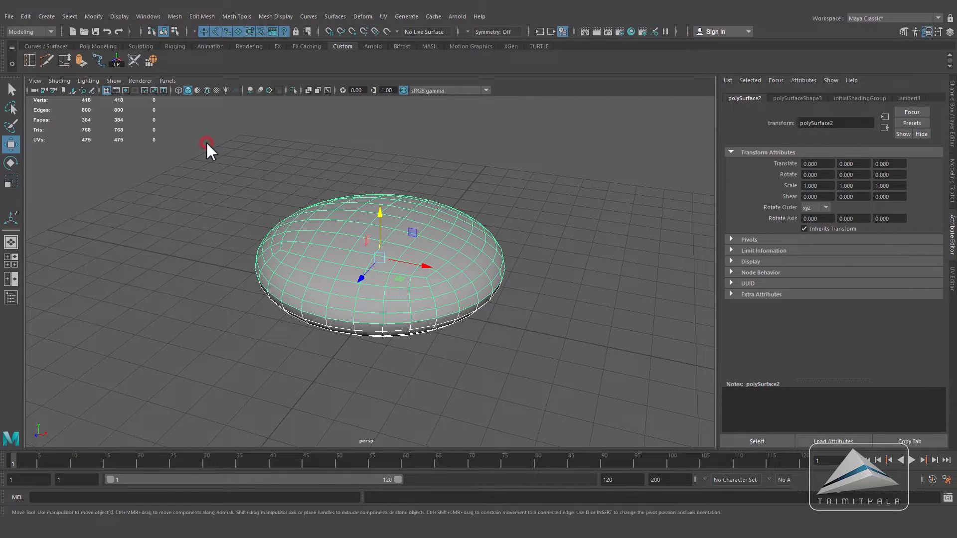
# Step: Move both half surfaces out of the pCube1 group in the Outliner and delete the empty group
pyautogui.click(148, 16)
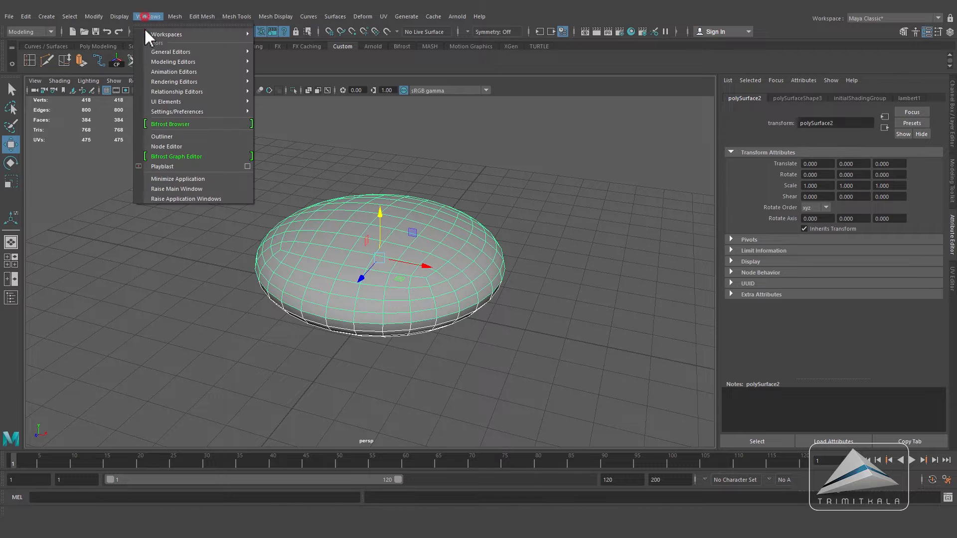
pyautogui.click(168, 135)
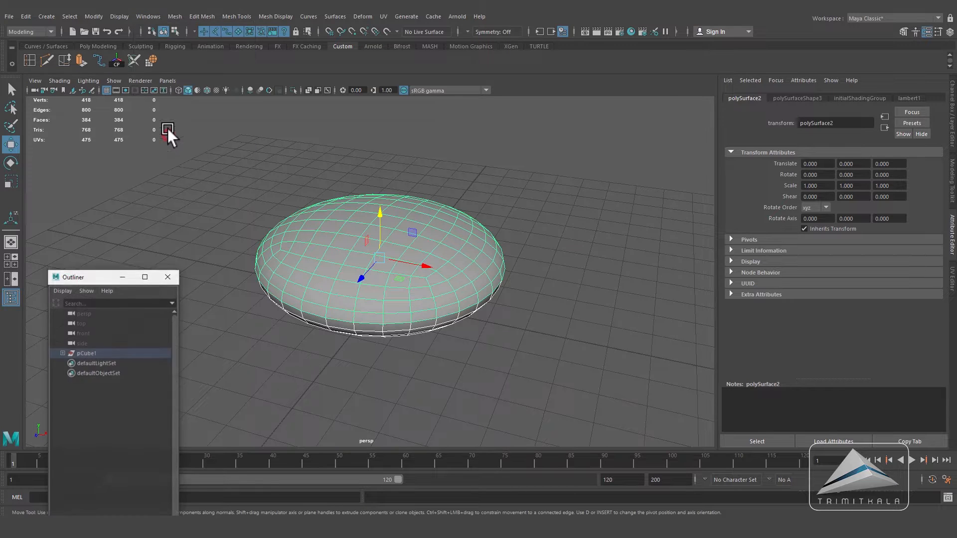
pyautogui.click(62, 353)
pyautogui.moveTo(102, 366); pyautogui.dragTo(96, 349)
pyautogui.click(92, 370)
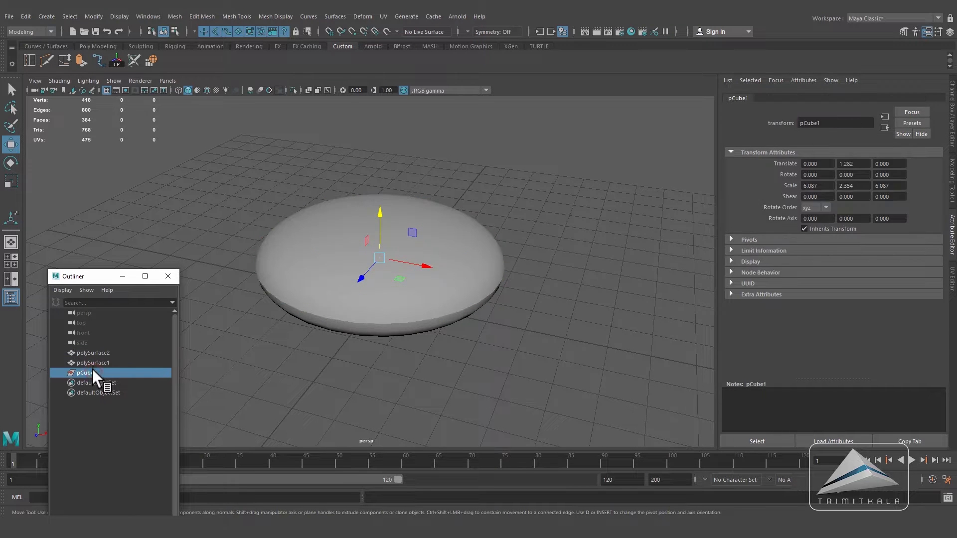
pyautogui.press('Delete')
pyautogui.click(169, 275)
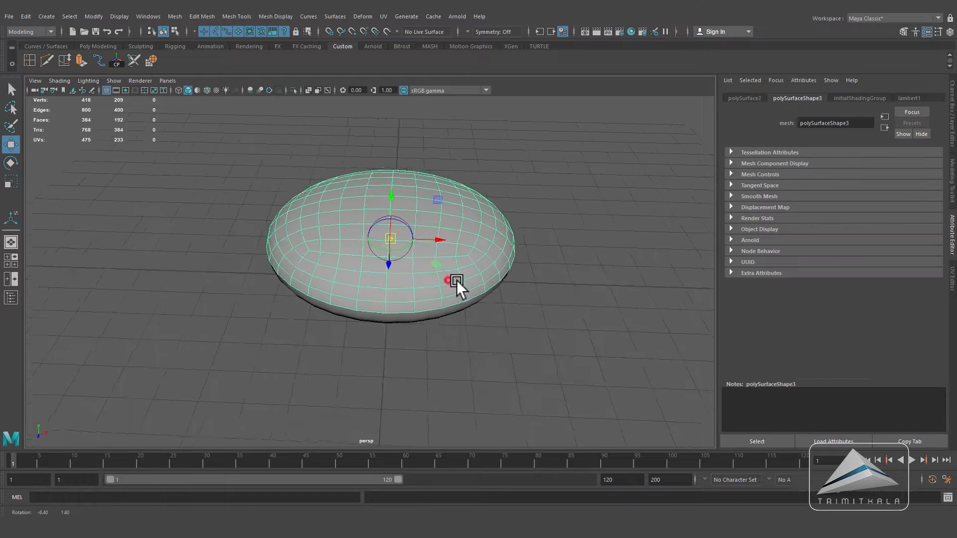
# Step: Snap the upper half's pivot to a vertex on its rim and rotate it open about 64 degrees on X
pyautogui.press('v')
pyautogui.click(389, 314)
pyautogui.keyDown('alt'); pyautogui.moveTo(492, 273); pyautogui.dragTo(121, 202); pyautogui.keyUp('alt')
pyautogui.press('d')
pyautogui.press('e')
pyautogui.moveTo(273, 267); pyautogui.dragTo(240, 302)
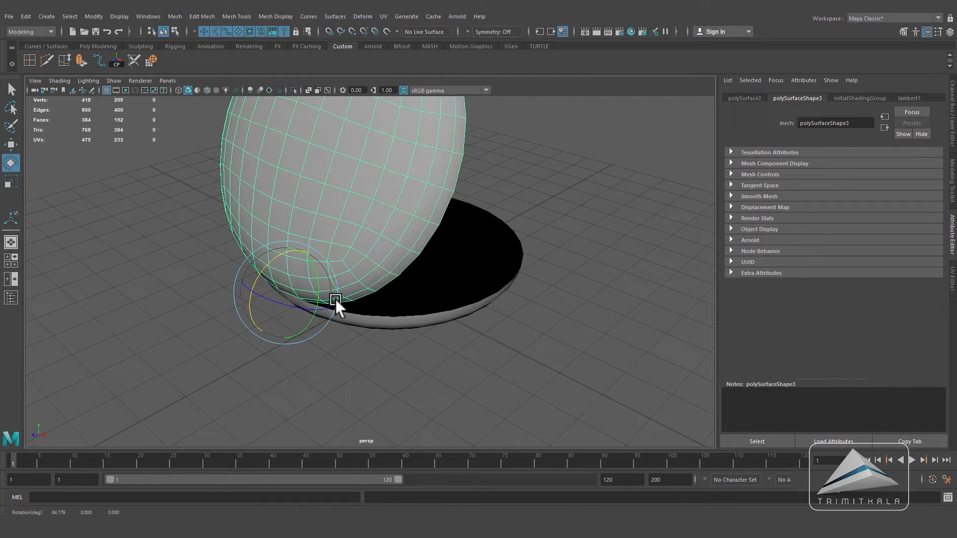
# Step: Create a new display layer, add the opened upper half to it and hide the layer
pyautogui.keyDown('alt'); pyautogui.moveTo(336, 300); pyautogui.dragTo(251, 298); pyautogui.keyUp('alt')
pyautogui.scroll(-5, 348, 294)
pyautogui.keyDown('alt'); pyautogui.moveTo(347, 294); pyautogui.dragTo(458, 305); pyautogui.keyUp('alt')
pyautogui.click(952, 222)
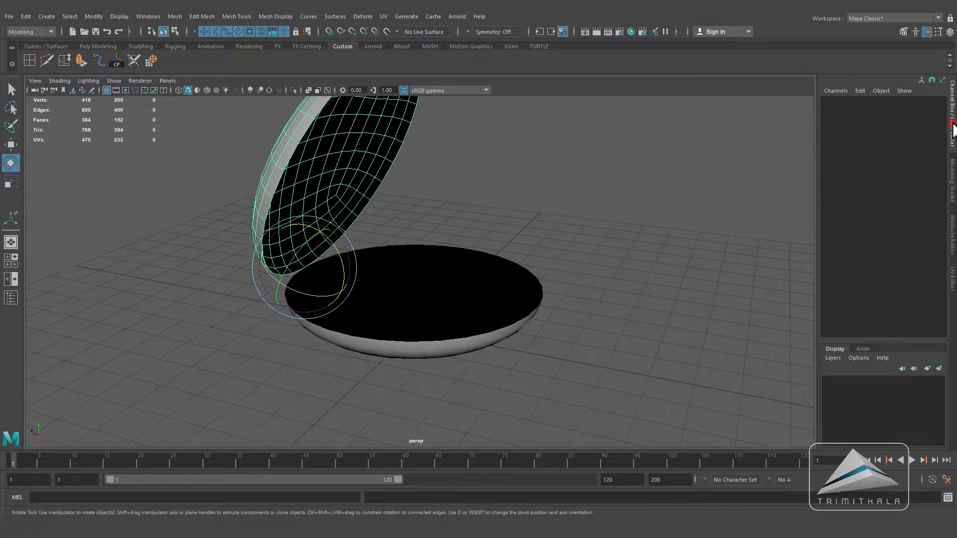
pyautogui.click(927, 368)
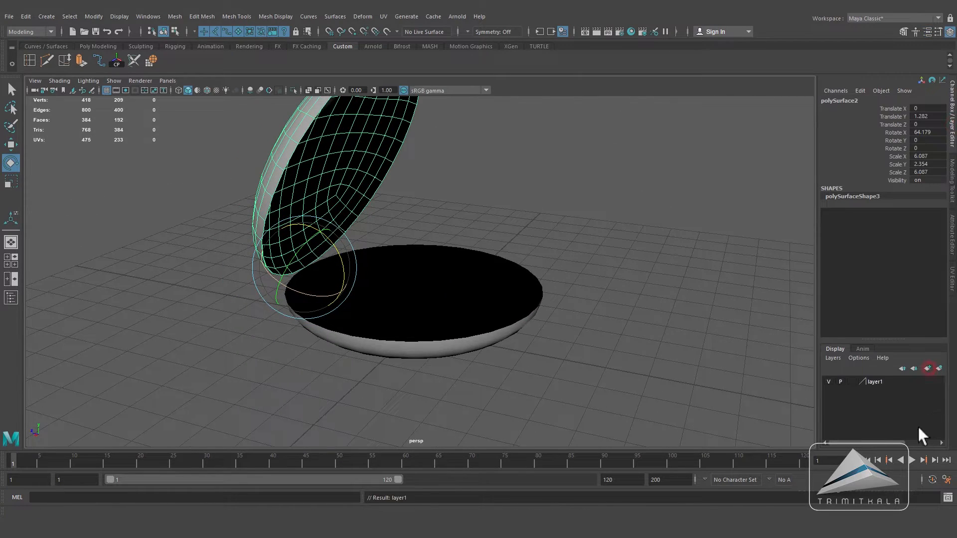
pyautogui.click(877, 381)
pyautogui.rightClick(878, 382)
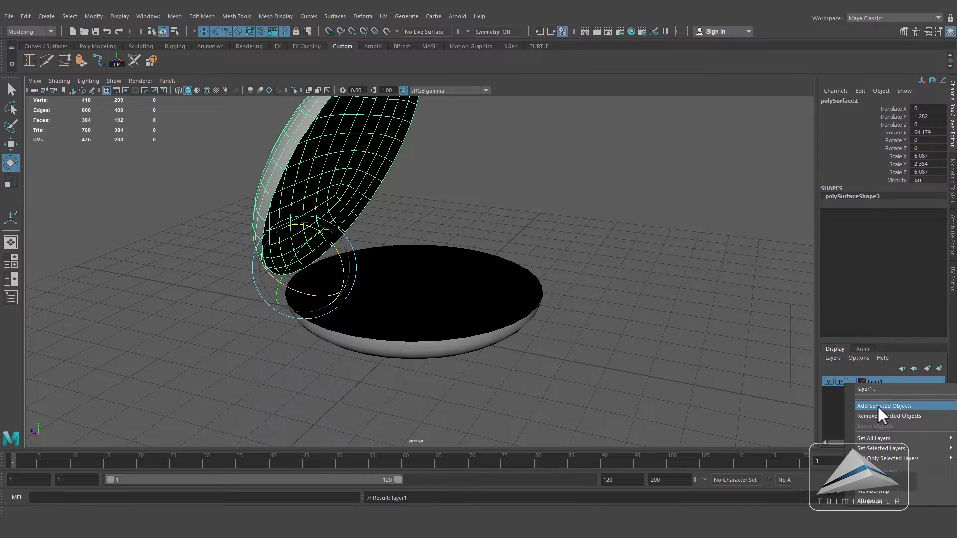
pyautogui.click(877, 407)
pyautogui.click(828, 381)
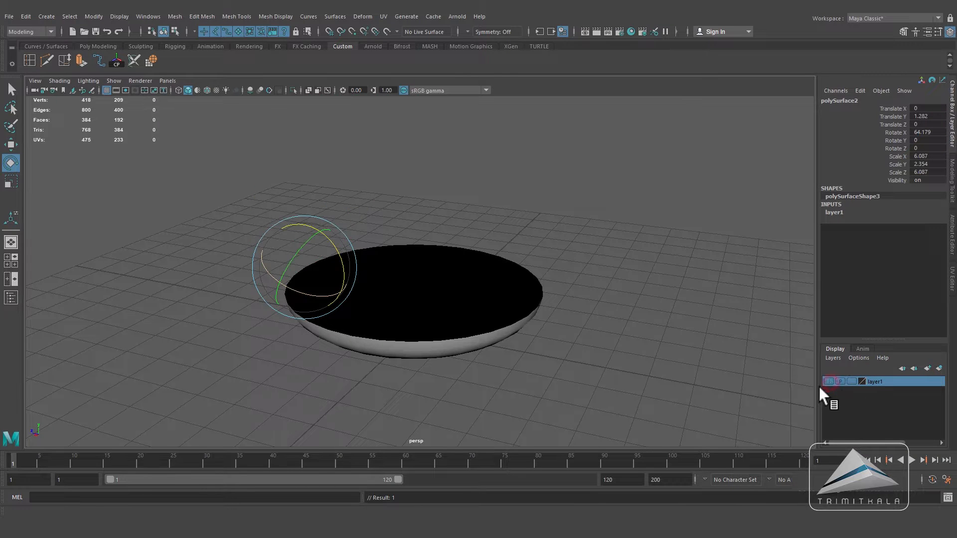
# Step: Select the open rim edge loop of the lower half and fill the hole
pyautogui.click(430, 360)
pyautogui.press('w')
pyautogui.moveTo(515, 254); pyautogui.dragTo(515, 226, button='right')
pyautogui.doubleClick(479, 360)
pyautogui.keyDown('alt'); pyautogui.moveTo(571, 380); pyautogui.dragTo(558, 358); pyautogui.keyUp('alt')
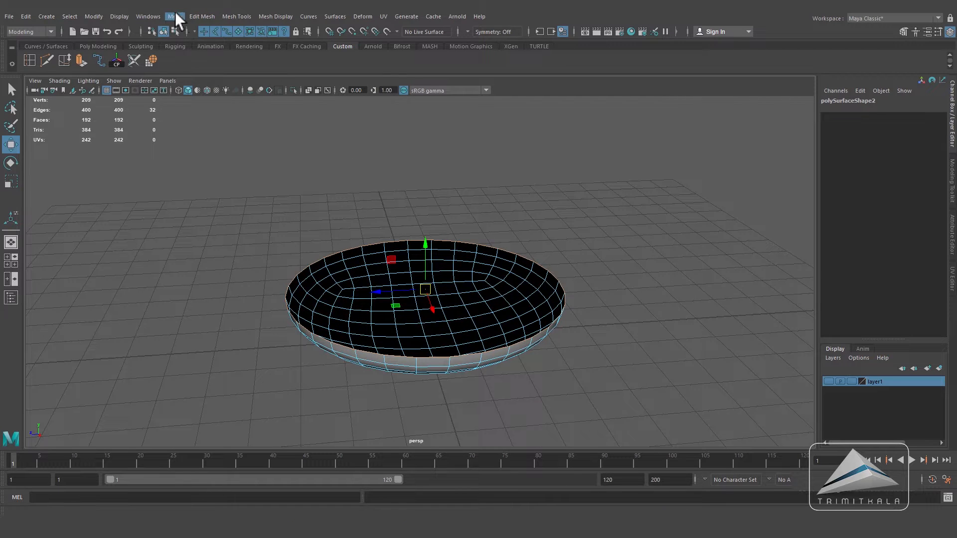
pyautogui.click(175, 16)
pyautogui.click(209, 90)
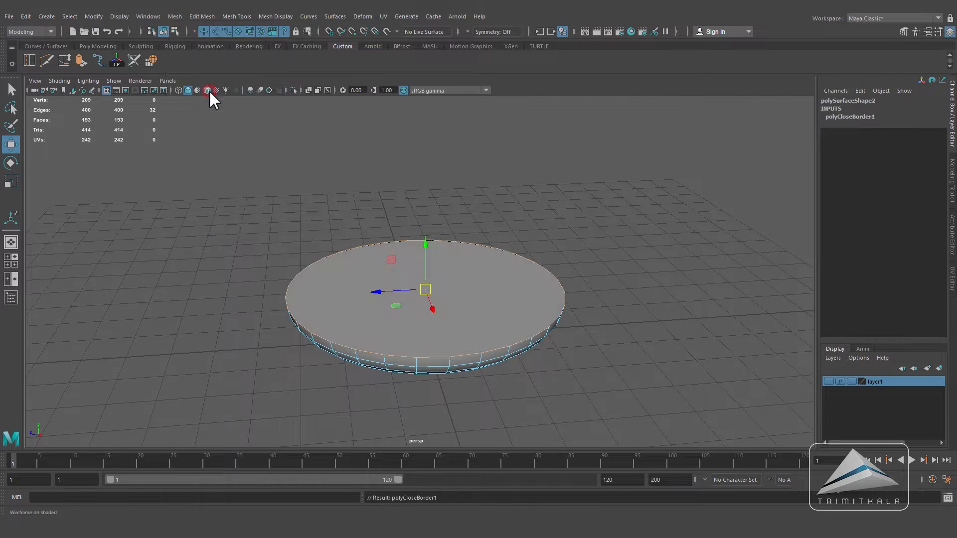
# Step: Extrude the lower half's flat cap face and scale it inward uniformly to about 0.933
pyautogui.click(578, 315)
pyautogui.keyDown('alt'); pyautogui.moveTo(578, 315); pyautogui.dragTo(551, 321); pyautogui.keyUp('alt')
pyautogui.moveTo(420, 258); pyautogui.dragTo(426, 276, button='right')
pyautogui.click(426, 276)
pyautogui.keyDown('alt'); pyautogui.moveTo(498, 310); pyautogui.dragTo(506, 298); pyautogui.keyUp('alt')
pyautogui.click(80, 61)
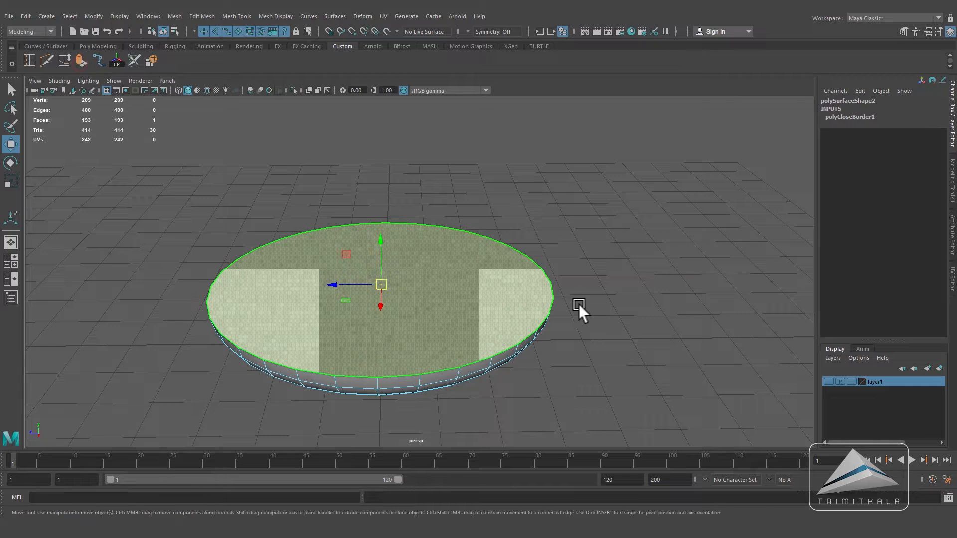
pyautogui.click(444, 223)
pyautogui.keyDown('alt'); pyautogui.moveTo(427, 292); pyautogui.dragTo(371, 280); pyautogui.keyUp('alt')
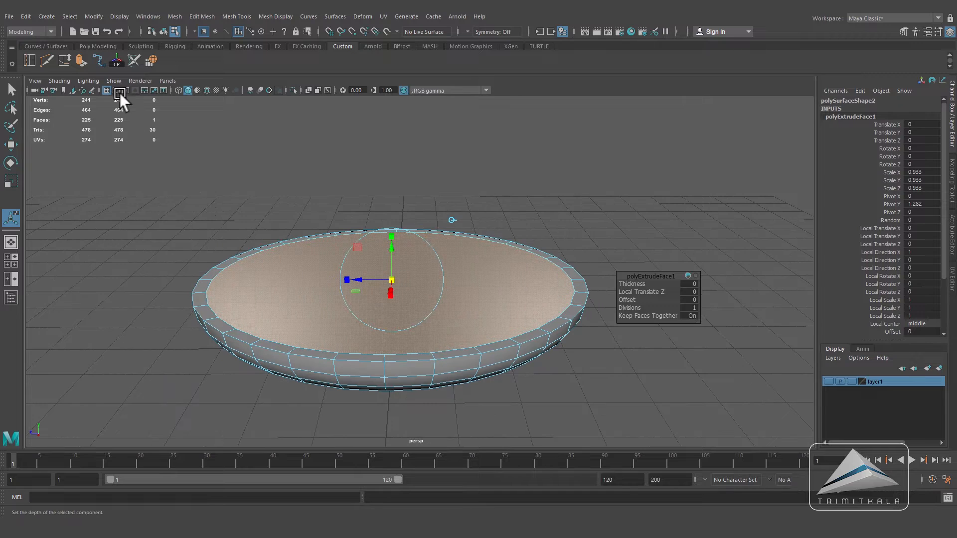
# Step: Extrude the base's cap face upward by about 0.113, and extrude it again, scaling the new face inward uniformly to 0.933
pyautogui.click(76, 57)
pyautogui.moveTo(390, 247); pyautogui.dragTo(390, 242)
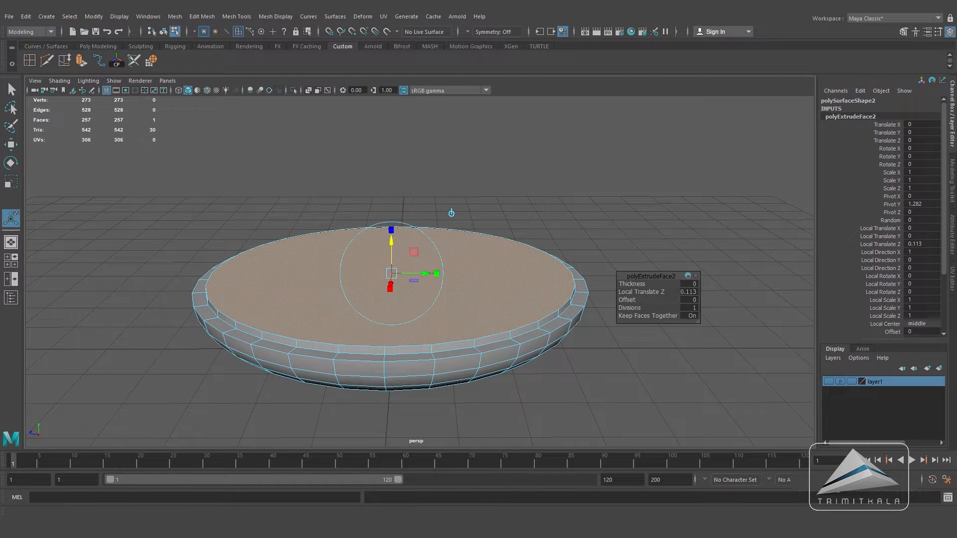
pyautogui.click(81, 60)
pyautogui.click(389, 228)
pyautogui.moveTo(391, 276); pyautogui.dragTo(390, 276)
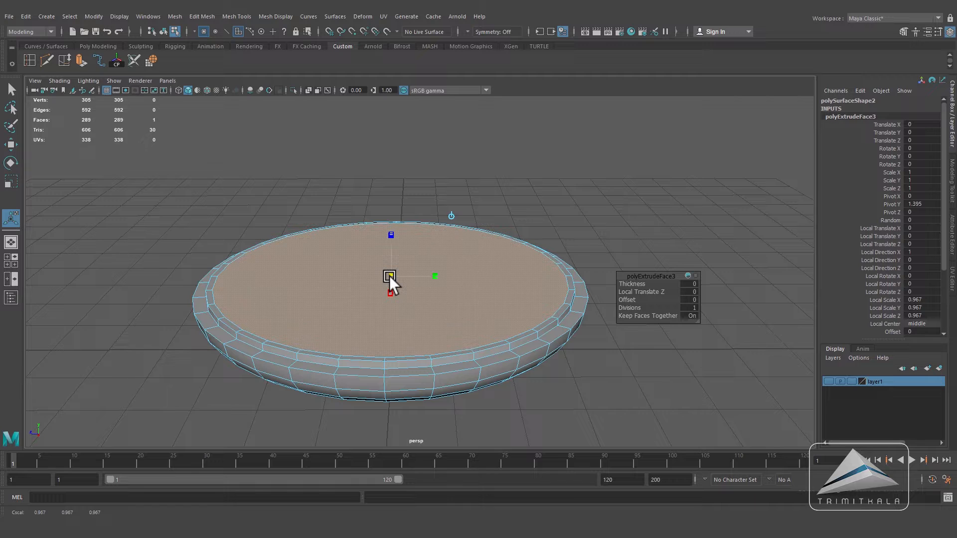
pyautogui.moveTo(389, 276); pyautogui.dragTo(388, 276)
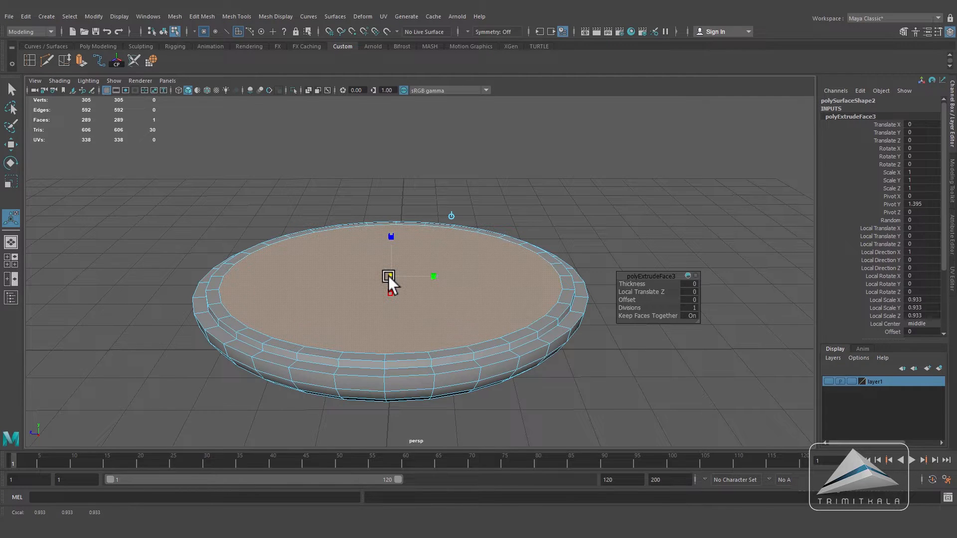
# Step: Extrude the inner cap face upward by about 0.105 to form a second raised step
pyautogui.keyDown('alt'); pyautogui.moveTo(422, 322); pyautogui.dragTo(467, 343, button='right'); pyautogui.keyUp('alt')
pyautogui.keyDown('alt'); pyautogui.moveTo(467, 343); pyautogui.dragTo(465, 352, button='middle'); pyautogui.keyUp('alt')
pyautogui.keyDown('alt'); pyautogui.moveTo(465, 353); pyautogui.dragTo(454, 347); pyautogui.keyUp('alt')
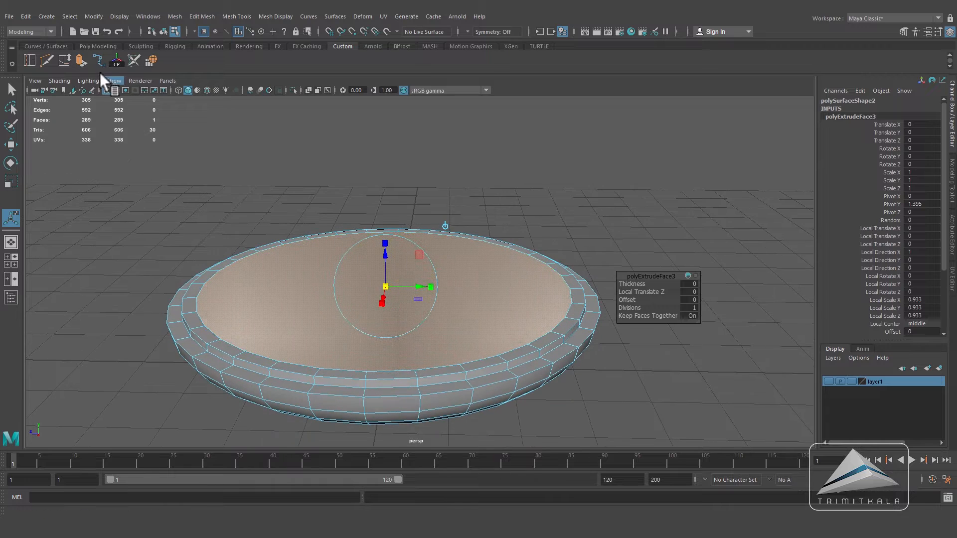
pyautogui.hotkey('ctrl', 'e')
pyautogui.moveTo(384, 254); pyautogui.dragTo(384, 244)
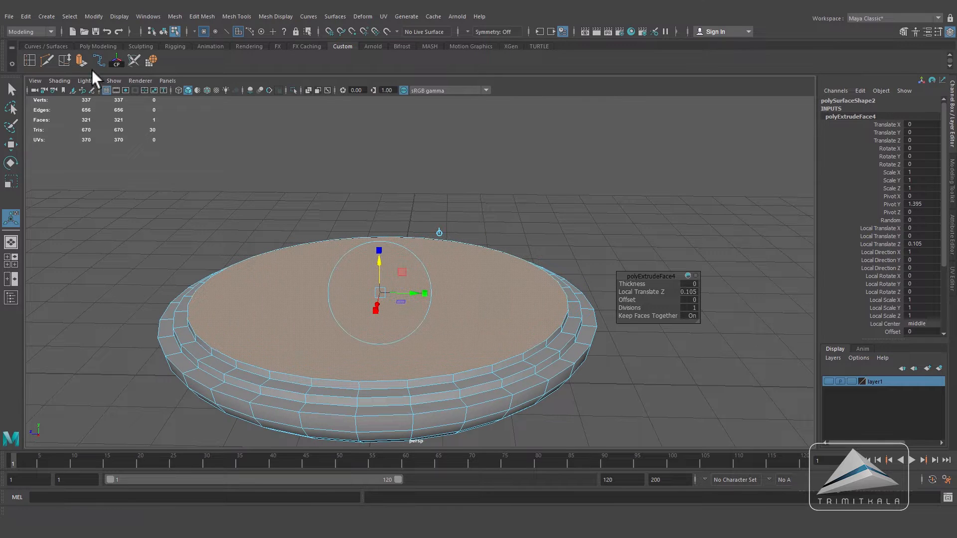
# Step: Extrude the cap face and scale it inward to form the rim, and extrude it again down by about 0.175
pyautogui.hotkey('ctrl', 'e')
pyautogui.moveTo(423, 300); pyautogui.dragTo(378, 292)
pyautogui.hotkey('ctrl', 'z')
pyautogui.keyDown('alt'); pyautogui.moveTo(426, 365); pyautogui.dragTo(423, 363); pyautogui.keyUp('alt')
pyautogui.hotkey('ctrl', 'e')
pyautogui.moveTo(378, 261); pyautogui.dragTo(376, 270)
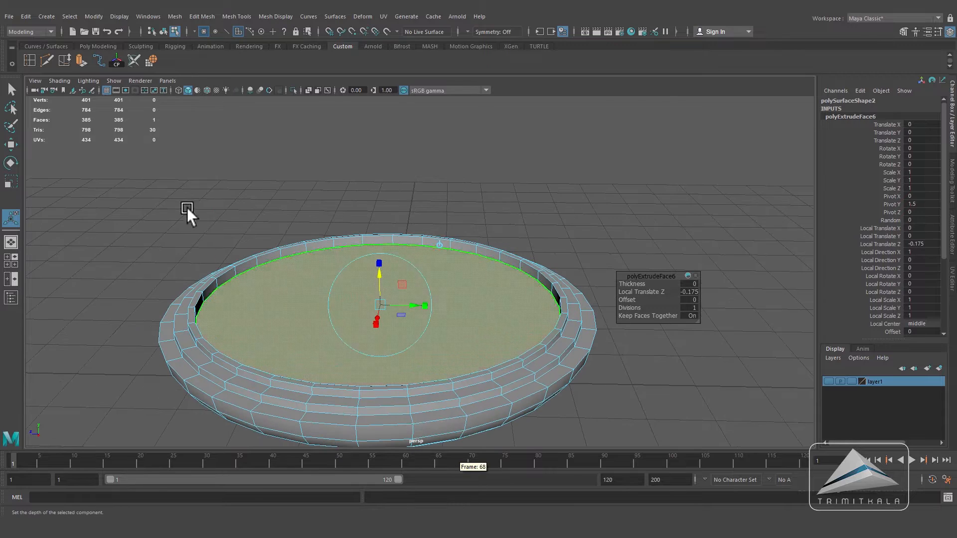
# Step: Extrude the recessed face down about 0.155 scaled to 1.138, and extrude again down about 0.425 scaled to 0.917
pyautogui.click(79, 61)
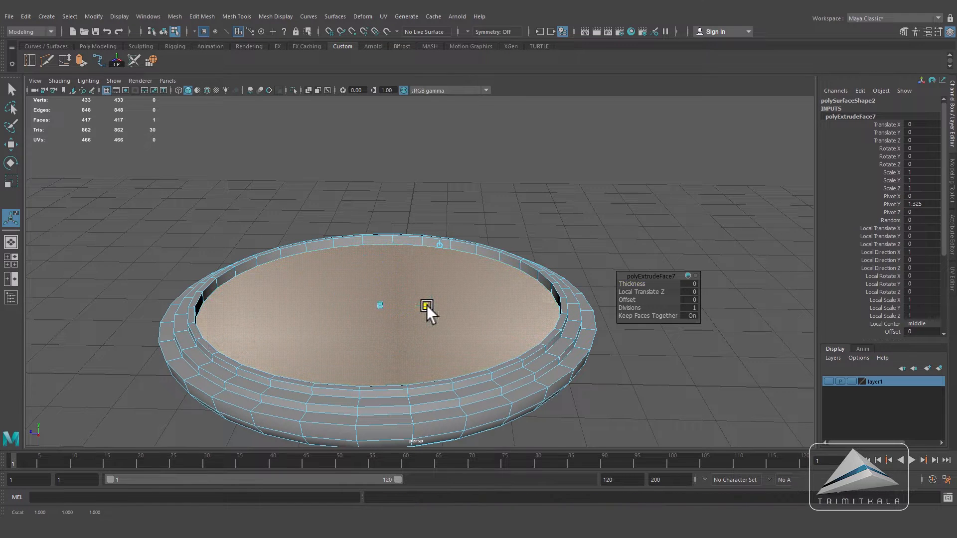
pyautogui.moveTo(378, 305); pyautogui.dragTo(380, 306)
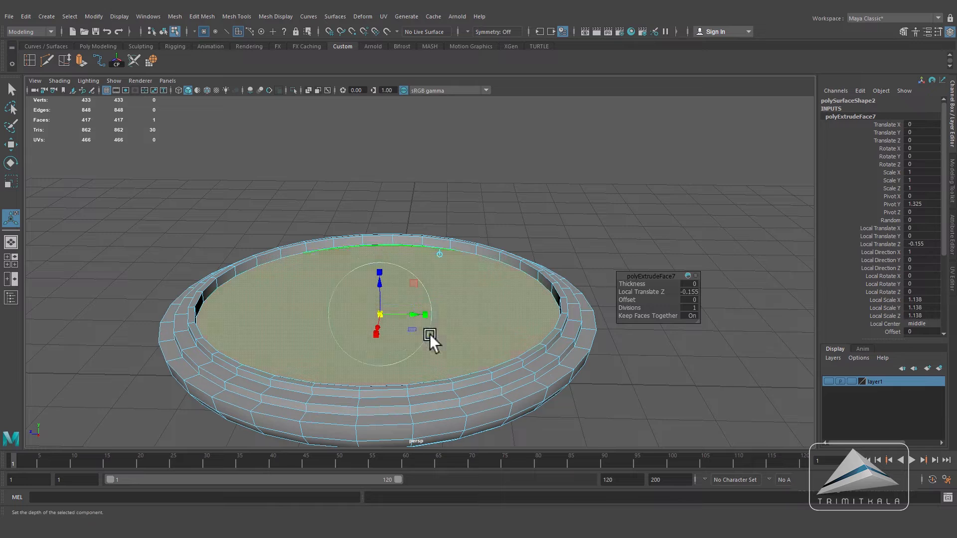
pyautogui.click(85, 64)
pyautogui.moveTo(378, 279)
pyautogui.mouseDown()
pyautogui.moveTo(373, 301)
pyautogui.moveTo(369, 291)
pyautogui.mouseUp()
pyautogui.click(420, 326)
pyautogui.moveTo(378, 325); pyautogui.dragTo(375, 324)
pyautogui.moveTo(376, 324); pyautogui.dragTo(374, 324)
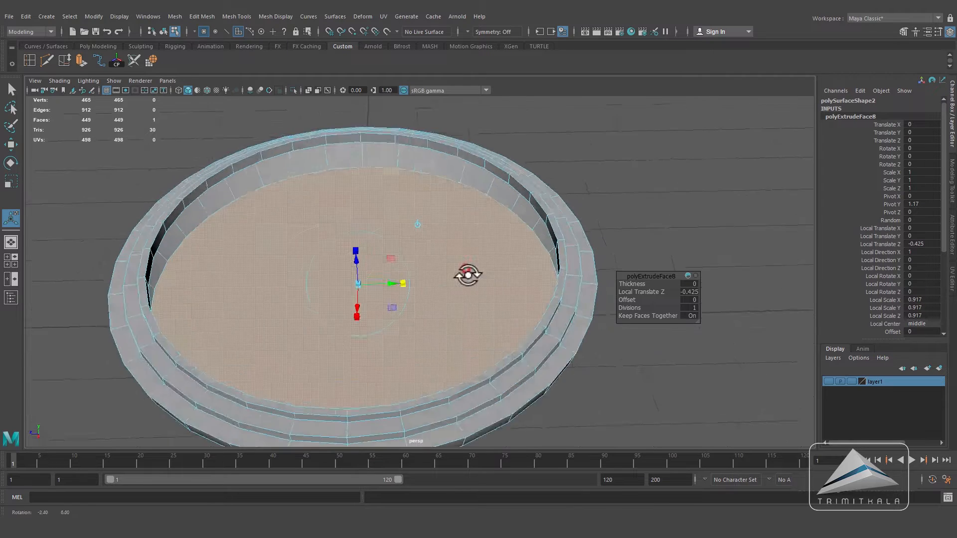
# Step: In the front wireframe view, extrude the cavity's floor face down about 0.409 and scale it uniformly to 0.7
pyautogui.keyDown('alt'); pyautogui.moveTo(468, 276); pyautogui.dragTo(468, 319); pyautogui.keyUp('alt')
pyautogui.press('space')
pyautogui.moveTo(418, 251); pyautogui.dragTo(419, 277)
pyautogui.press('4')
pyautogui.scroll(1, 411, 267)
pyautogui.keyDown('alt'); pyautogui.moveTo(390, 251); pyautogui.dragTo(371, 279, button='middle'); pyautogui.keyUp('alt')
pyautogui.moveTo(402, 235); pyautogui.dragTo(393, 270)
pyautogui.click(82, 61)
pyautogui.click(446, 271)
# Step: Extrude the cavity floor once more, lower it and scale it down to a small central circle, restoring the shaded perspective view
pyautogui.hotkey('ctrl', 'e')
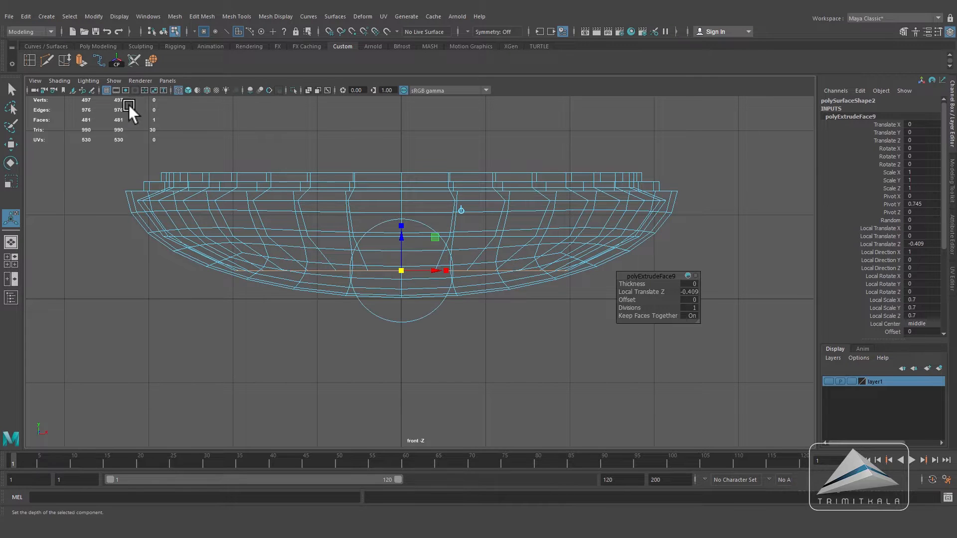
pyautogui.moveTo(401, 235); pyautogui.dragTo(400, 254)
pyautogui.moveTo(399, 288)
pyautogui.mouseDown()
pyautogui.moveTo(376, 286)
pyautogui.moveTo(429, 283)
pyautogui.moveTo(467, 250)
pyautogui.moveTo(546, 244)
pyautogui.moveTo(509, 290)
pyautogui.mouseUp()
pyautogui.press('5')
pyautogui.press('space')
# Step: Split the small round face at the cavity floor's centre with two perpendicular Multi-Cut edges
pyautogui.keyDown('alt'); pyautogui.moveTo(478, 227); pyautogui.dragTo(523, 223); pyautogui.keyUp('alt')
pyautogui.click(745, 187)
pyautogui.scroll(2, 538, 283)
pyautogui.keyDown('alt'); pyautogui.moveTo(561, 302); pyautogui.dragTo(591, 266, button='middle'); pyautogui.keyUp('alt')
pyautogui.keyDown('alt'); pyautogui.moveTo(591, 265); pyautogui.dragTo(453, 291, button='right'); pyautogui.keyUp('alt')
pyautogui.keyDown('alt'); pyautogui.moveTo(453, 291); pyautogui.dragTo(422, 295); pyautogui.keyUp('alt')
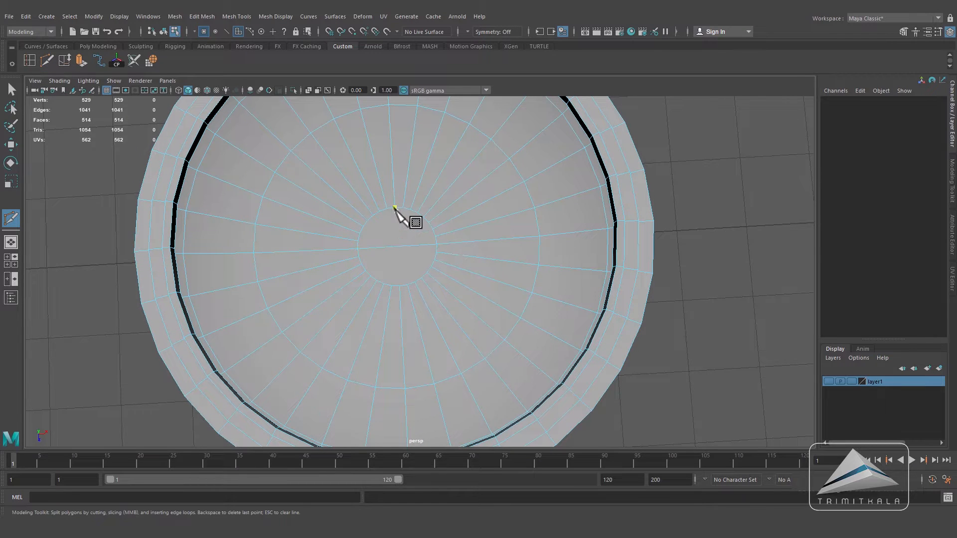
pyautogui.click(398, 285)
pyautogui.rightClick(450, 287)
# Step: Add parallel Multi-Cut edges between opposite vertices of the central round face in both directions to build a grid
pyautogui.click(436, 252)
pyautogui.scroll(5, 453, 249)
pyautogui.keyDown('alt'); pyautogui.moveTo(454, 214); pyautogui.dragTo(478, 245, button='middle'); pyautogui.keyUp('alt')
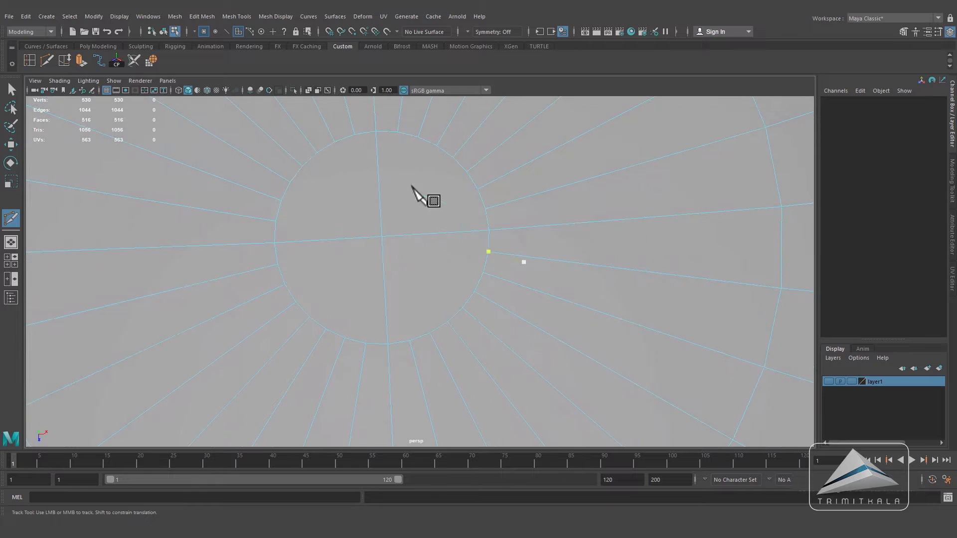
pyautogui.click(409, 341)
pyautogui.click(397, 132)
pyautogui.rightClick(286, 264)
pyautogui.click(276, 222)
pyautogui.click(485, 209)
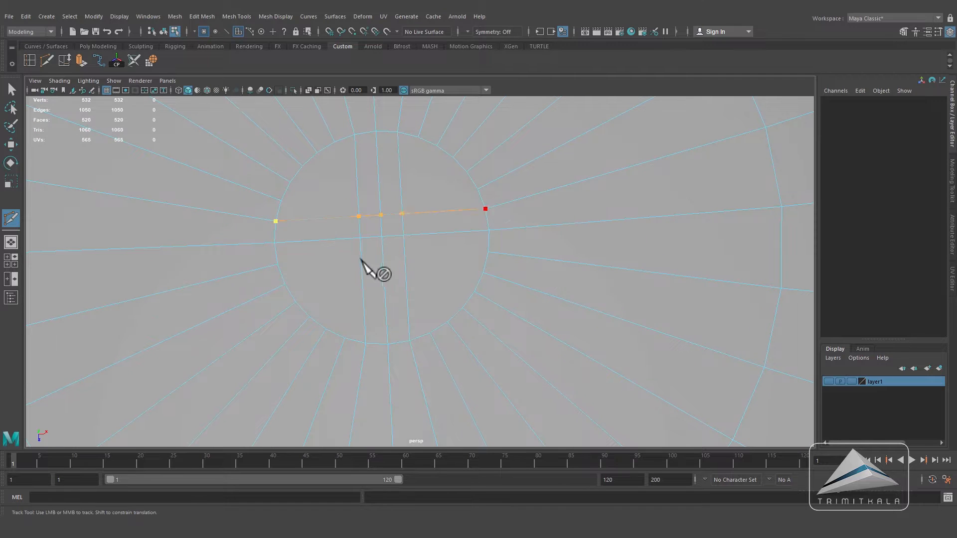
pyautogui.click(488, 252)
pyautogui.rightClick(487, 253)
pyautogui.click(282, 201)
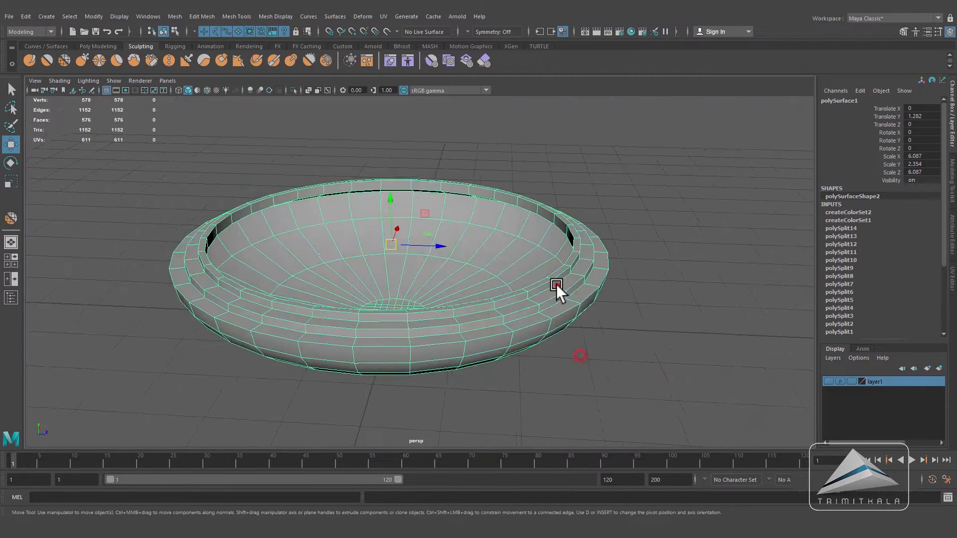
# Step: Preview the base with mesh smoothing and examine how its rim steps look
pyautogui.press('3')
pyautogui.click(591, 323)
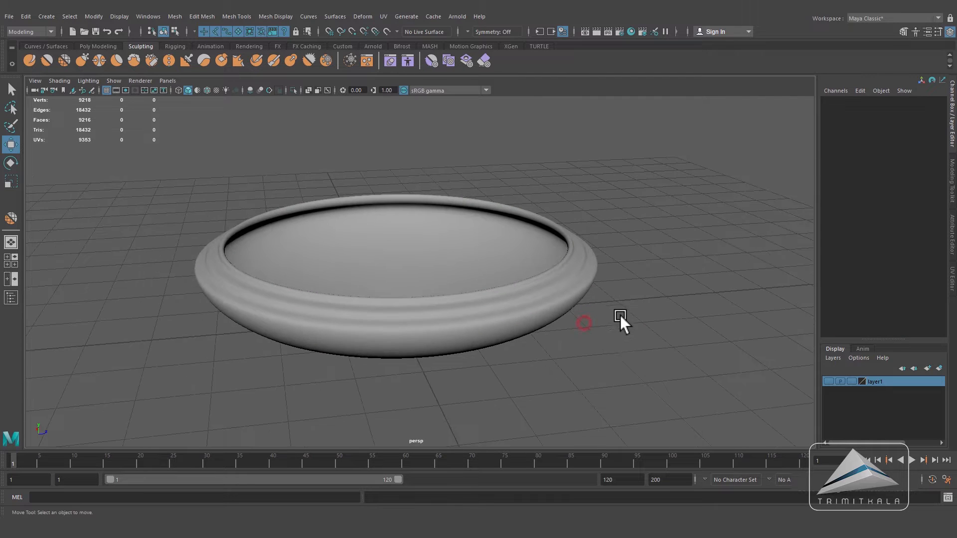
pyautogui.scroll(3, 578, 341)
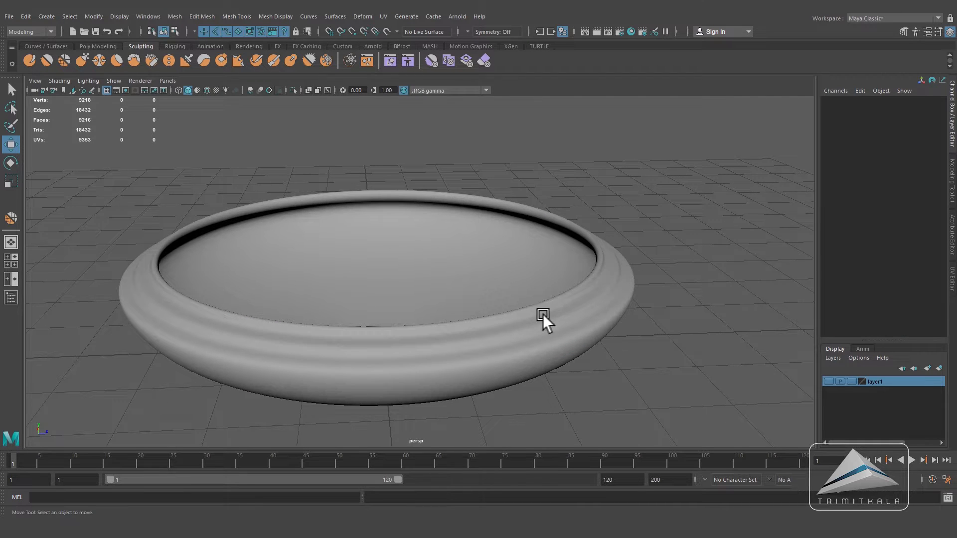
# Step: Turn off the base's smooth preview and select the edge loops along its stepped rim, including the inner rim edge
pyautogui.click(552, 318)
pyautogui.press('1')
pyautogui.moveTo(551, 253); pyautogui.dragTo(552, 227, button='right')
pyautogui.doubleClick(584, 331)
pyautogui.keyDown('shift'); pyautogui.doubleClick(591, 327); pyautogui.keyUp('shift')
pyautogui.keyDown('shift'); pyautogui.doubleClick(592, 316); pyautogui.keyUp('shift')
pyautogui.keyDown('shift'); pyautogui.doubleClick(577, 307); pyautogui.keyUp('shift')
pyautogui.keyDown('shift'); pyautogui.doubleClick(571, 301); pyautogui.keyUp('shift')
pyautogui.keyDown('shift'); pyautogui.click(566, 297); pyautogui.keyUp('shift')
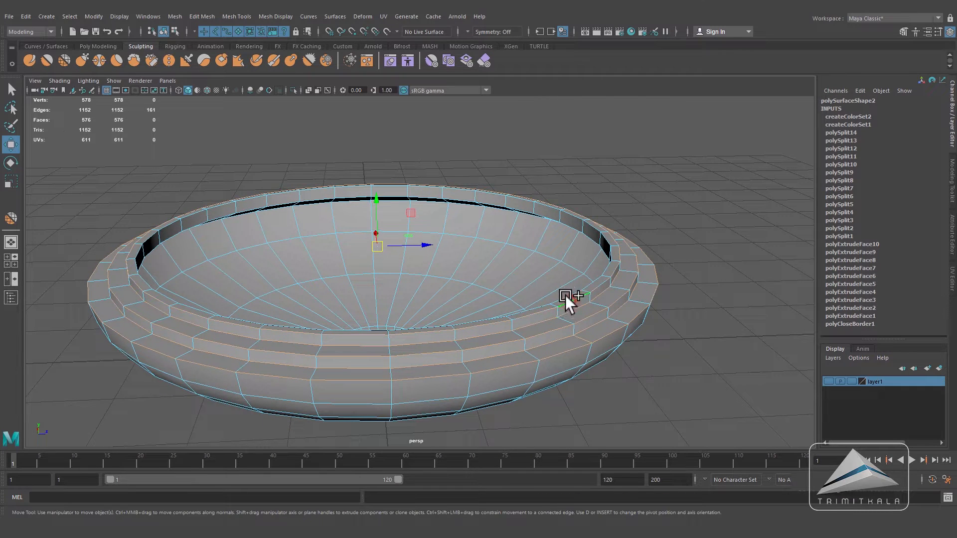
pyautogui.keyDown('alt'); pyautogui.moveTo(399, 282); pyautogui.dragTo(504, 264, button='right'); pyautogui.keyUp('alt')
pyautogui.keyDown('shift'); pyautogui.doubleClick(456, 221); pyautogui.keyUp('shift')
pyautogui.keyDown('alt'); pyautogui.moveTo(598, 298); pyautogui.dragTo(427, 243, button='right'); pyautogui.keyUp('alt')
# Step: Bevel the selected rim edge loops with 2 segments and a fraction of about 0.63
pyautogui.click(196, 16)
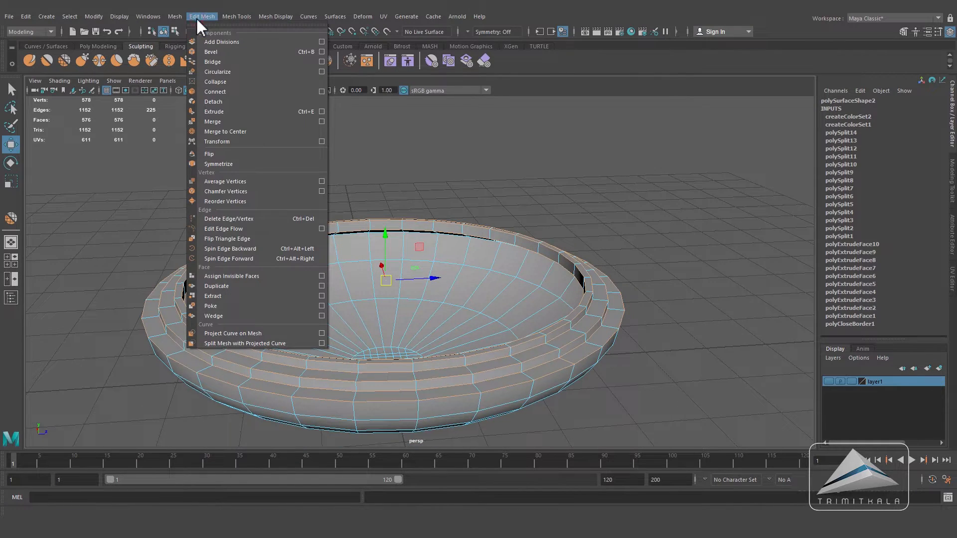
pyautogui.click(220, 51)
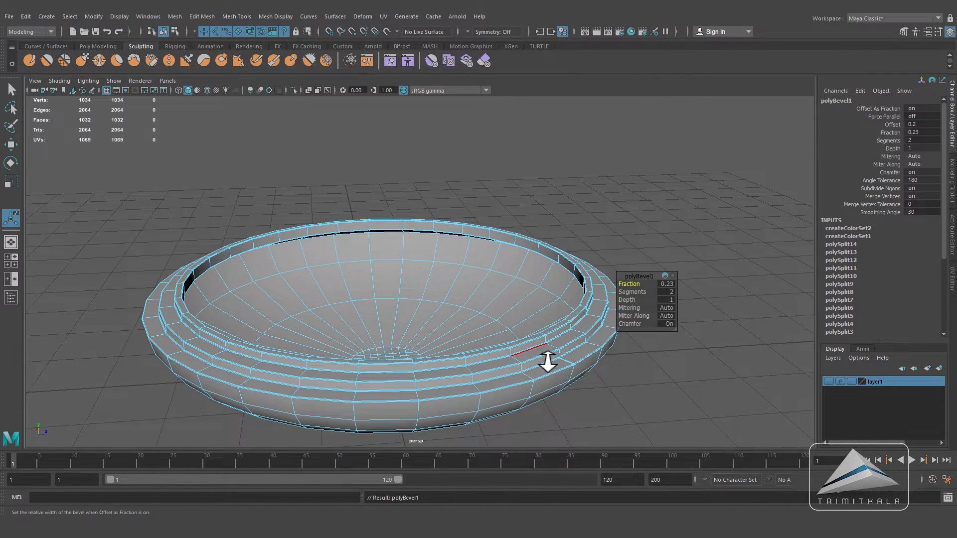
pyautogui.keyDown('alt'); pyautogui.moveTo(537, 360); pyautogui.dragTo(578, 349, button='right'); pyautogui.keyUp('alt')
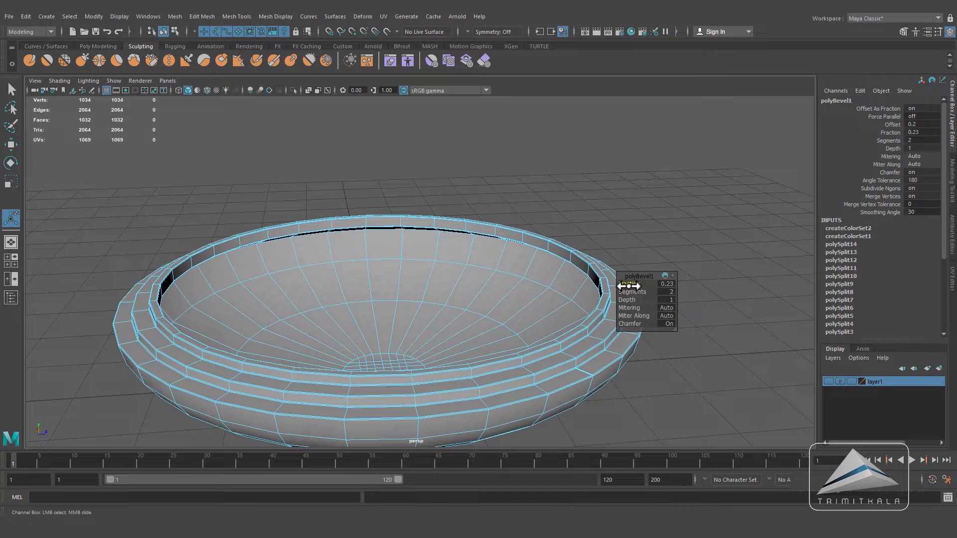
pyautogui.moveTo(628, 286); pyautogui.dragTo(630, 286)
# Step: Return the base to object mode and display it with smooth mesh preview
pyautogui.moveTo(521, 253); pyautogui.dragTo(525, 354, button='right')
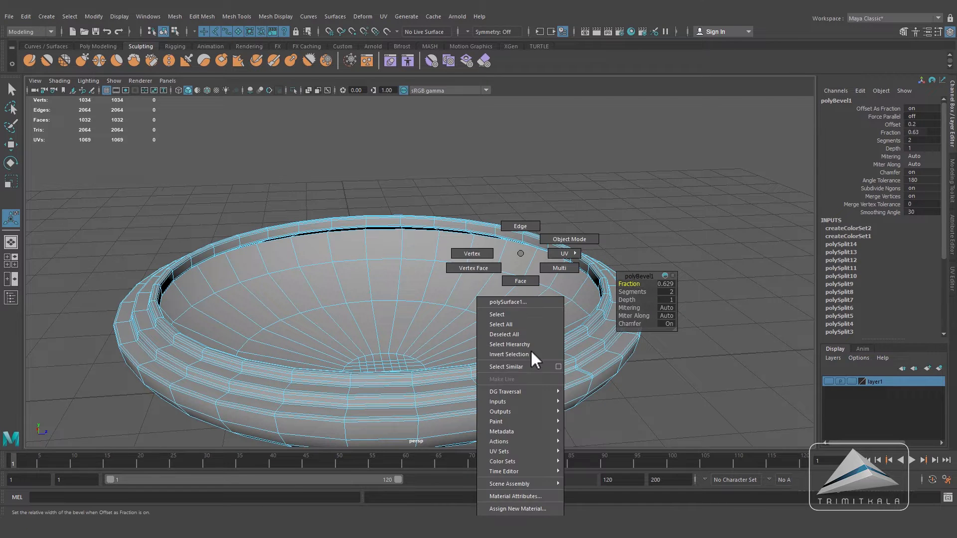
pyautogui.moveTo(585, 226); pyautogui.dragTo(586, 228, button='right')
pyautogui.click(583, 367)
pyautogui.press('3')
pyautogui.click(659, 375)
pyautogui.keyDown('alt'); pyautogui.moveTo(659, 375); pyautogui.dragTo(572, 360); pyautogui.keyUp('alt')
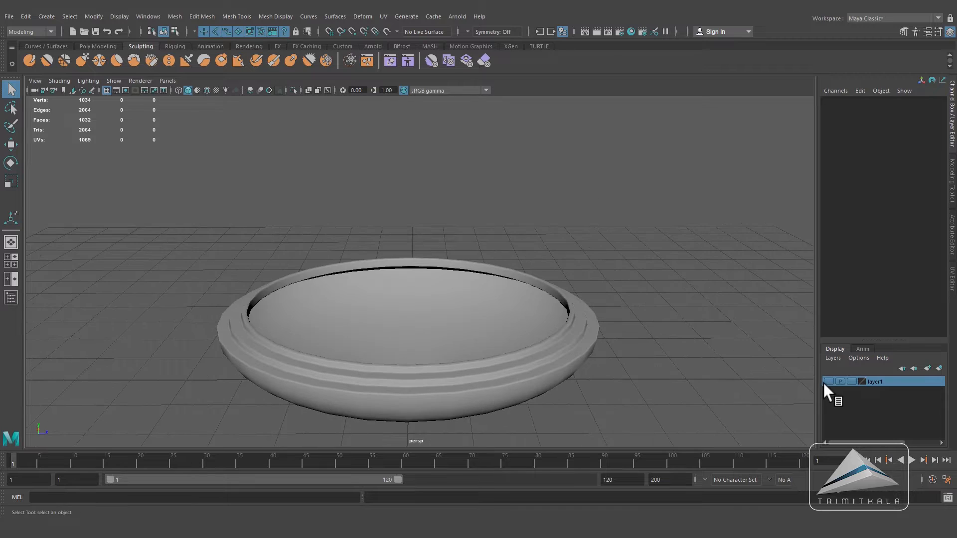
# Step: Show the display layer that holds the lid and select the opened lid
pyautogui.click(827, 381)
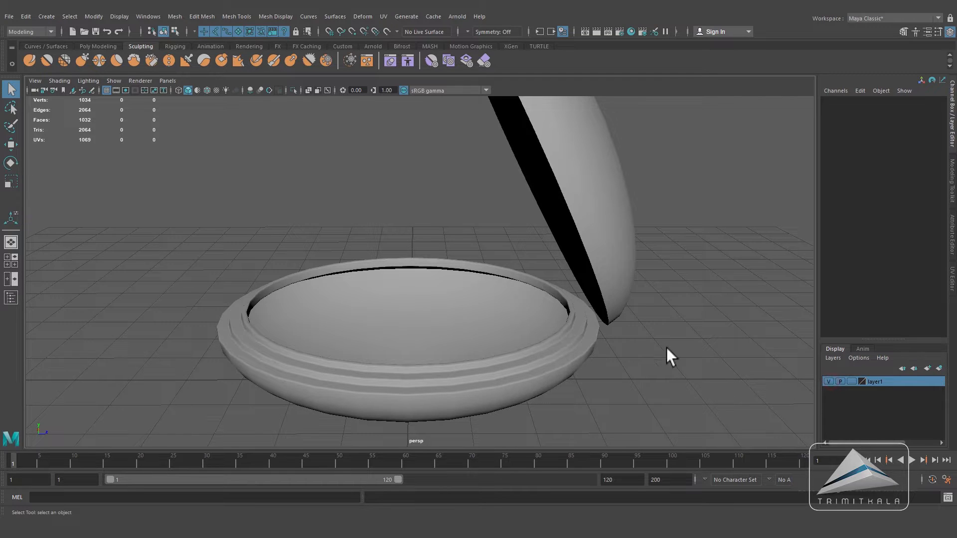
pyautogui.click(635, 273)
pyautogui.keyDown('alt'); pyautogui.moveTo(634, 273); pyautogui.dragTo(647, 335); pyautogui.keyUp('alt')
pyautogui.keyDown('alt'); pyautogui.moveTo(647, 334); pyautogui.dragTo(513, 304, button='right'); pyautogui.keyUp('alt')
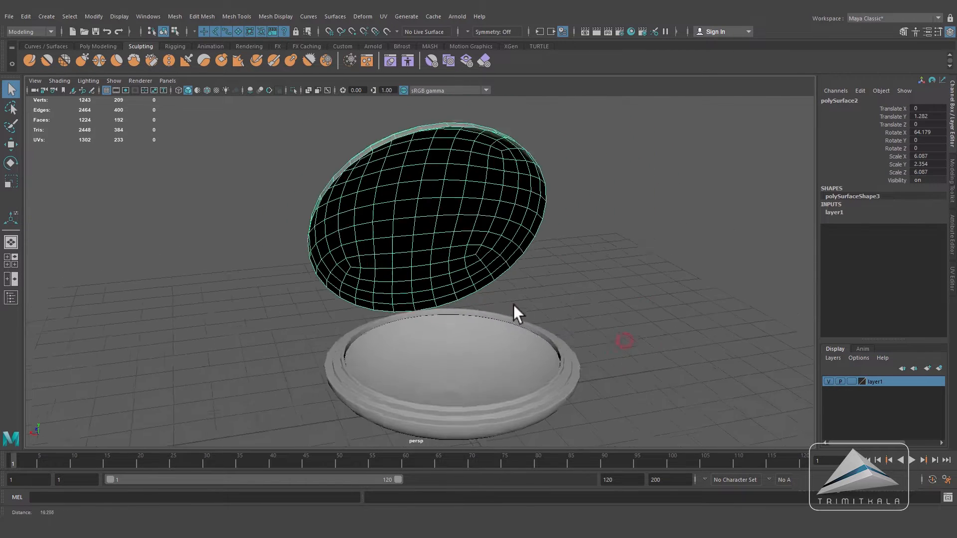
pyautogui.keyDown('alt'); pyautogui.moveTo(513, 304); pyautogui.dragTo(588, 323); pyautogui.keyUp('alt')
# Step: Create a second display layer, add the base to it and hide that layer
pyautogui.click(927, 132)
pyautogui.click(928, 369)
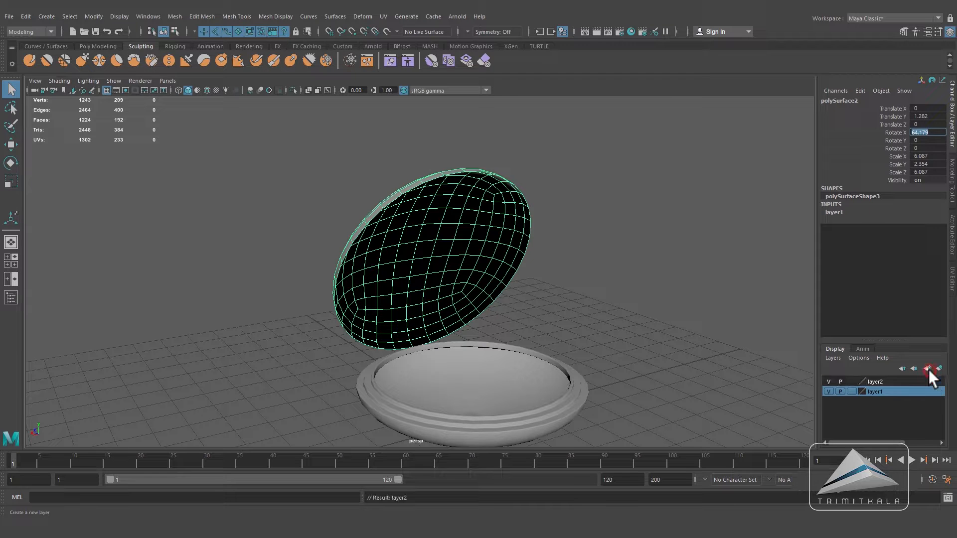
pyautogui.rightClick(875, 381)
pyautogui.click(876, 402)
pyautogui.click(828, 381)
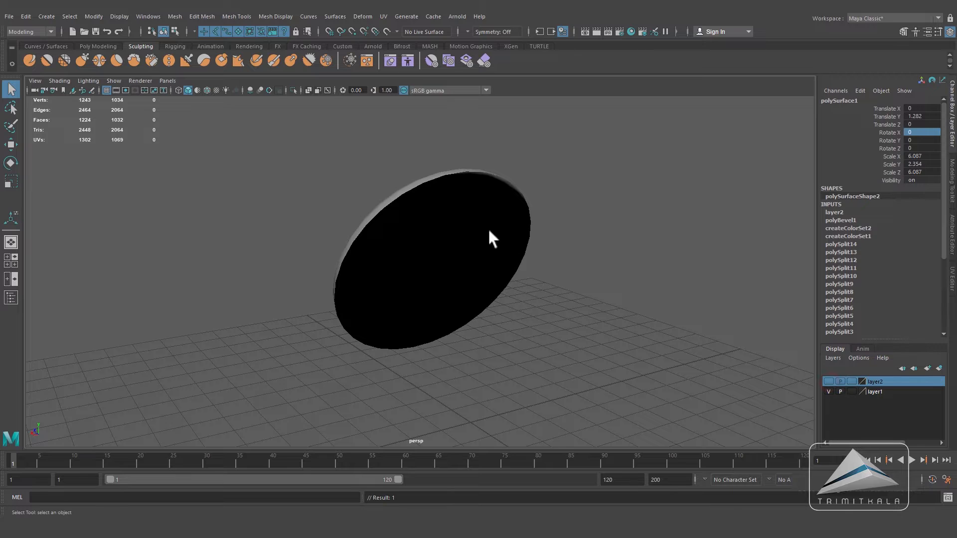
# Step: Close the lid by setting its Rotate X to 0
pyautogui.click(472, 218)
pyautogui.write('0')
pyautogui.press('Return')
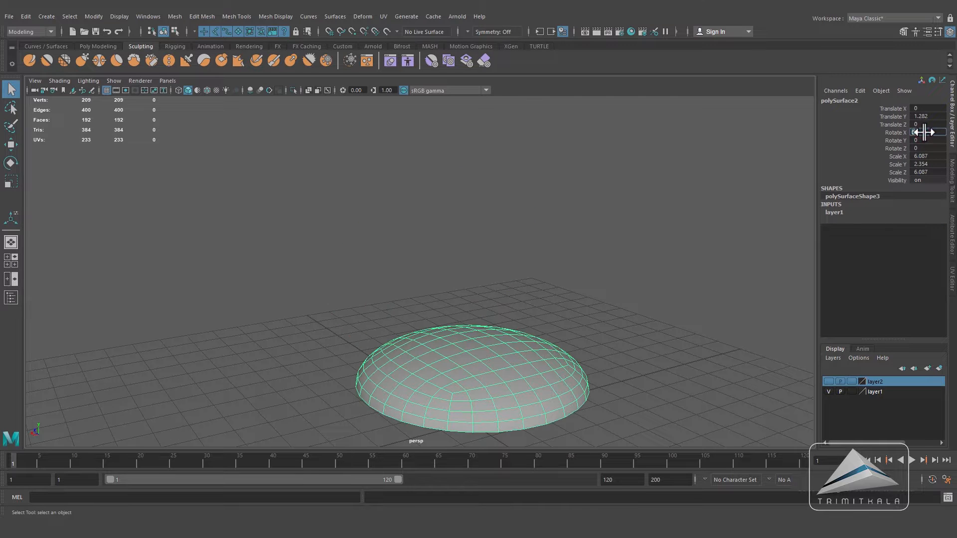
# Step: Select all of the lid's faces and extrude them inward with a local Z translation of about -0.313 to give the shell thickness
pyautogui.keyDown('alt'); pyautogui.moveTo(569, 369); pyautogui.dragTo(530, 290); pyautogui.keyUp('alt')
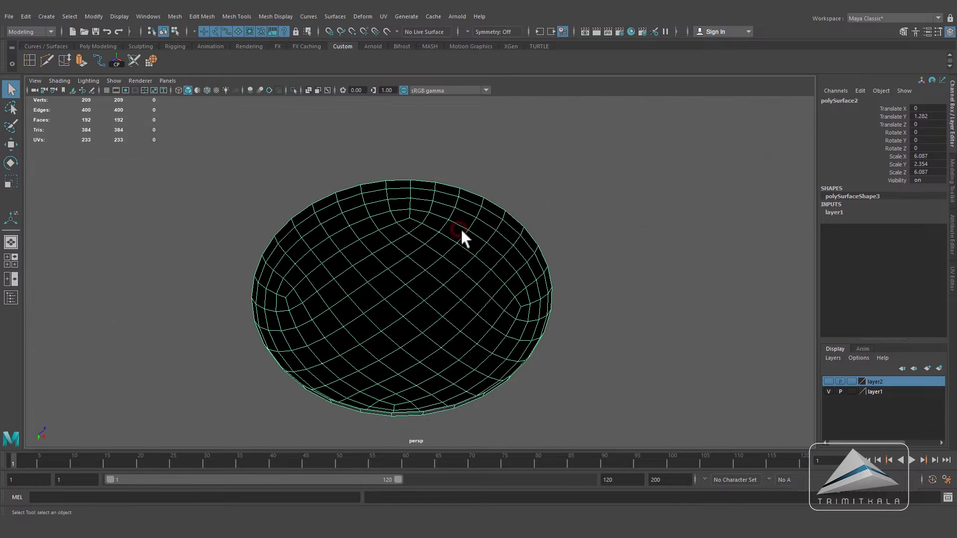
pyautogui.moveTo(460, 227); pyautogui.dragTo(456, 261, button='right')
pyautogui.moveTo(182, 155); pyautogui.dragTo(648, 446)
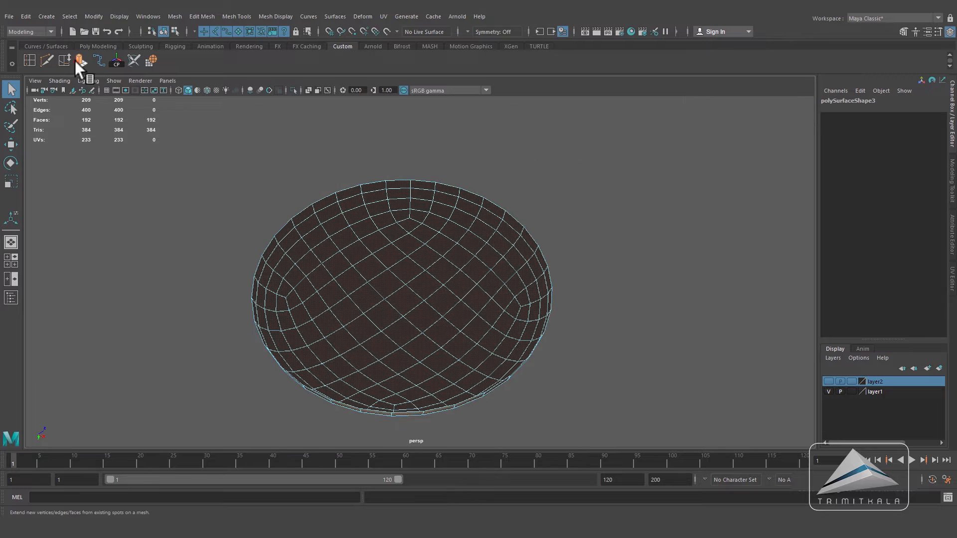
pyautogui.click(80, 61)
pyautogui.keyDown('alt'); pyautogui.moveTo(474, 301); pyautogui.dragTo(428, 274); pyautogui.keyUp('alt')
pyautogui.moveTo(570, 273); pyautogui.dragTo(537, 257)
pyautogui.press('space')
pyautogui.moveTo(470, 285); pyautogui.dragTo(454, 304)
pyautogui.scroll(1, 463, 271)
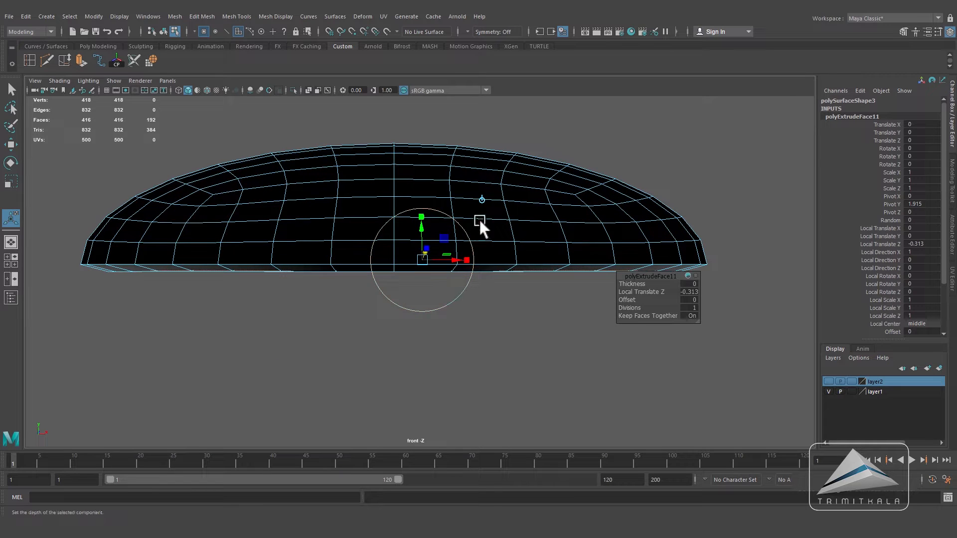
pyautogui.press('4')
pyautogui.moveTo(393, 167); pyautogui.dragTo(387, 160)
pyautogui.press('5')
pyautogui.press('space')
pyautogui.moveTo(405, 225)
pyautogui.mouseDown()
pyautogui.moveTo(513, 285)
pyautogui.moveTo(455, 247)
pyautogui.moveTo(547, 239)
pyautogui.moveTo(530, 256)
pyautogui.mouseUp()
# Step: Return the lid to object mode and reverse its normals
pyautogui.moveTo(416, 201); pyautogui.dragTo(460, 181, button='right')
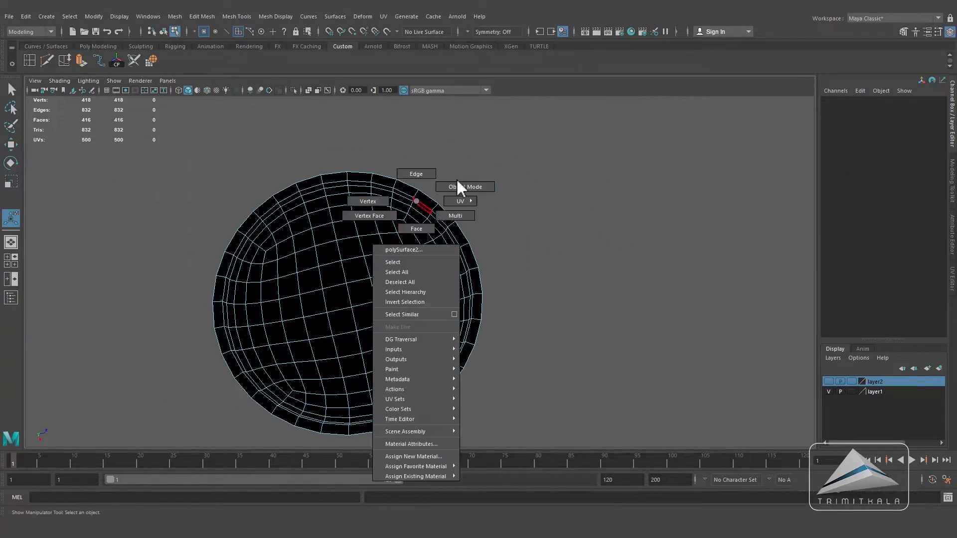
pyautogui.press('q')
pyautogui.keyDown('alt'); pyautogui.moveTo(437, 229); pyautogui.dragTo(443, 299); pyautogui.keyUp('alt')
pyautogui.click(275, 15)
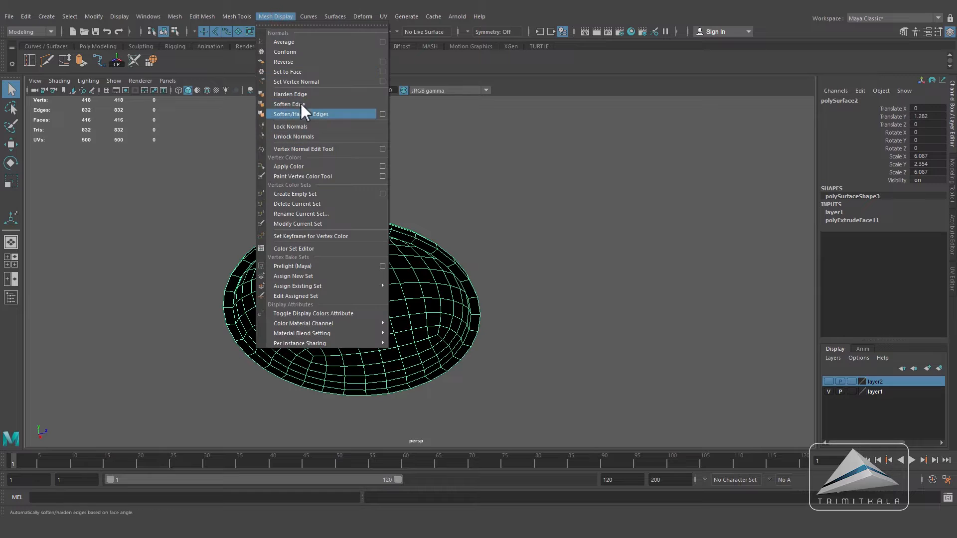
pyautogui.click(293, 62)
pyautogui.click(479, 235)
pyautogui.keyDown('alt'); pyautogui.moveTo(470, 280); pyautogui.dragTo(468, 233); pyautogui.keyUp('alt')
pyautogui.click(457, 264)
# Step: Duplicate the lid shell in place and center the duplicate's pivot
pyautogui.keyDown('alt'); pyautogui.moveTo(453, 294); pyautogui.dragTo(468, 250); pyautogui.keyUp('alt')
pyautogui.keyDown('alt'); pyautogui.moveTo(476, 286); pyautogui.dragTo(519, 288, button='right'); pyautogui.keyUp('alt')
pyautogui.keyDown('alt'); pyautogui.moveTo(519, 288); pyautogui.dragTo(415, 294); pyautogui.keyUp('alt')
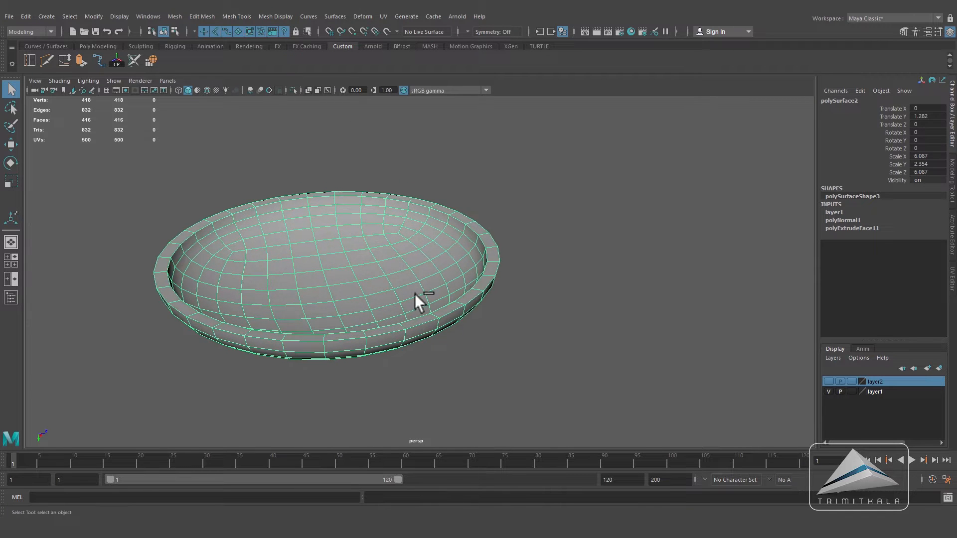
pyautogui.press('r')
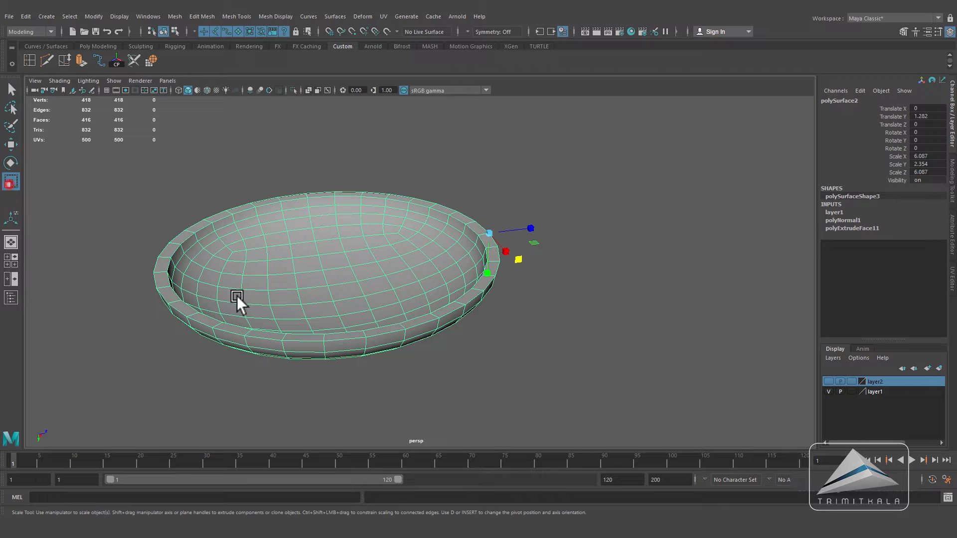
pyautogui.keyDown('alt'); pyautogui.moveTo(520, 294); pyautogui.dragTo(357, 225); pyautogui.keyUp('alt')
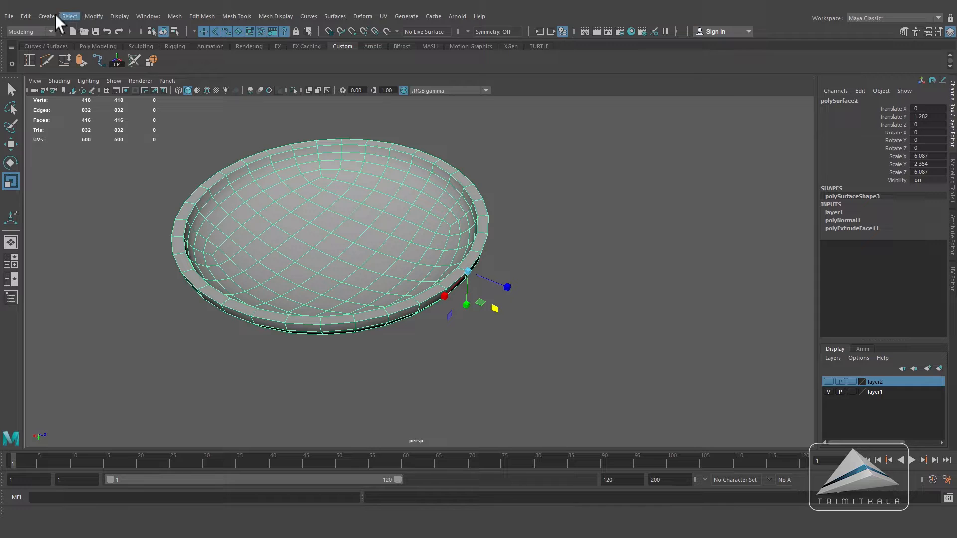
pyautogui.click(26, 16)
pyautogui.click(54, 161)
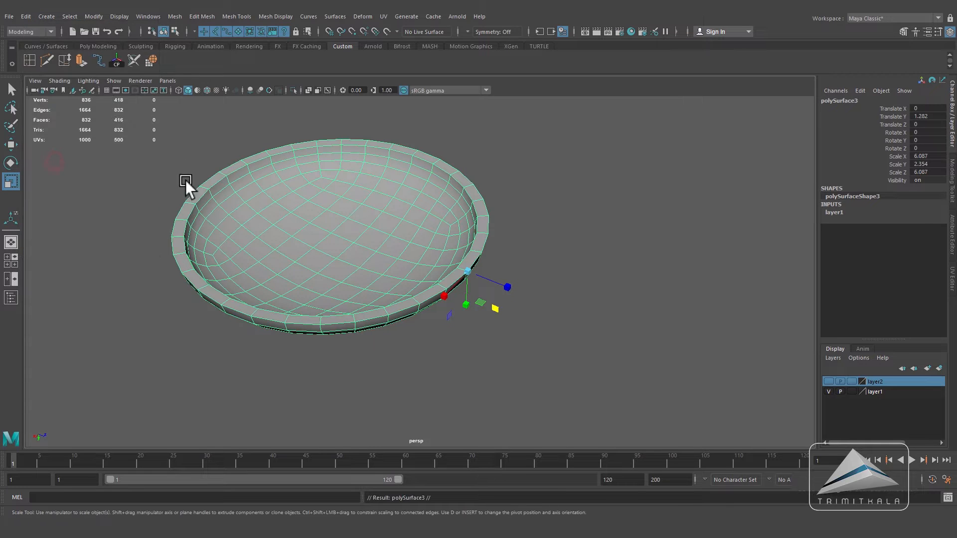
pyautogui.click(94, 17)
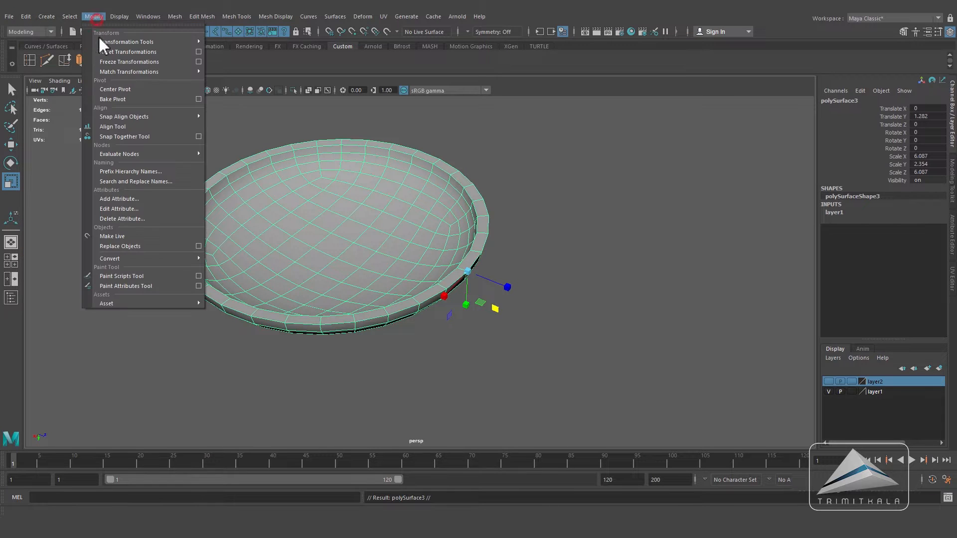
pyautogui.click(117, 89)
# Step: Nest the duplicate inside the lid by scaling it to about 5.613, 1.795, 5.613 with Translate Y about 1.244
pyautogui.moveTo(334, 240); pyautogui.dragTo(317, 248)
pyautogui.press('space')
pyautogui.press('space')
pyautogui.press('4')
pyautogui.scroll(1, 396, 231)
pyautogui.moveTo(393, 155); pyautogui.dragTo(393, 189)
pyautogui.press('w')
pyautogui.press('r')
pyautogui.press('w')
pyautogui.press('5')
pyautogui.press('space')
pyautogui.press('space')
pyautogui.moveTo(426, 230)
pyautogui.keyDown('alt'); pyautogui.mouseDown()
pyautogui.moveTo(440, 257)
pyautogui.moveTo(587, 264)
pyautogui.moveTo(566, 251)
pyautogui.moveTo(561, 273)
pyautogui.mouseUp(); pyautogui.keyUp('alt')
pyautogui.scroll(2, 562, 274)
pyautogui.moveTo(354, 328); pyautogui.dragTo(354, 329)
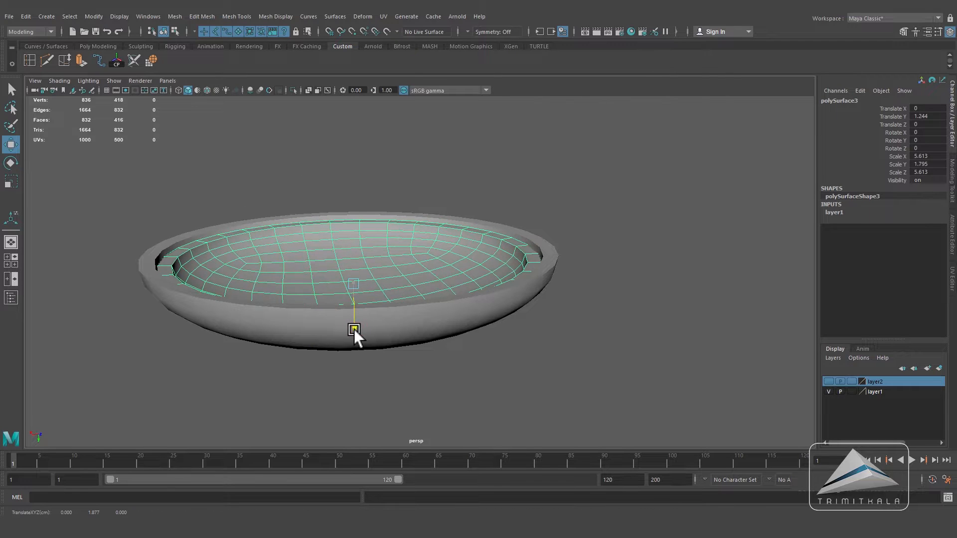
# Step: Select the outer lid shell's rim edge loops and bevel them with a fraction of about 0.429 and 2 segments
pyautogui.keyDown('alt'); pyautogui.moveTo(558, 324); pyautogui.dragTo(578, 284); pyautogui.keyUp('alt')
pyautogui.click(578, 284)
pyautogui.click(540, 252)
pyautogui.keyDown('alt'); pyautogui.moveTo(539, 252); pyautogui.dragTo(554, 286); pyautogui.keyUp('alt')
pyautogui.moveTo(554, 286); pyautogui.dragTo(557, 220, button='right')
pyautogui.doubleClick(548, 289)
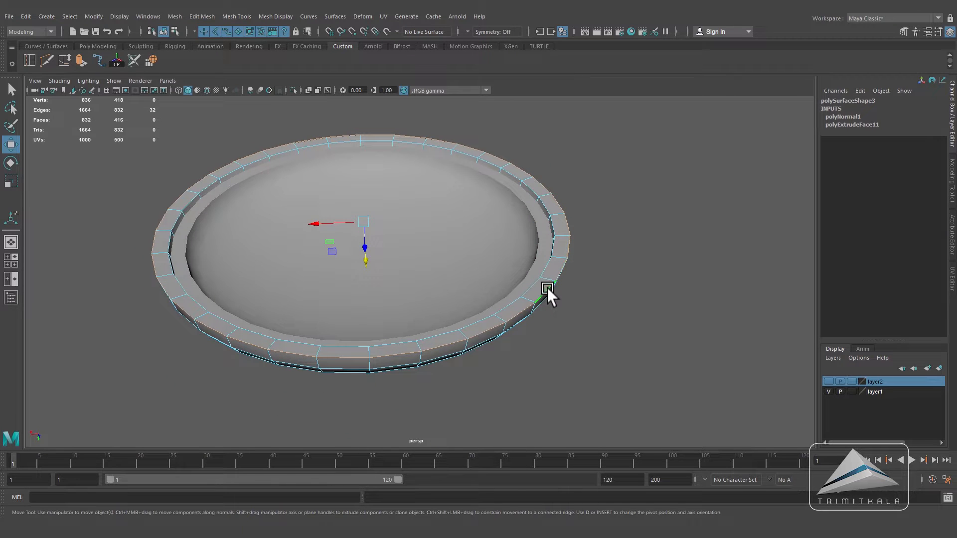
pyautogui.click(202, 16)
pyautogui.click(207, 39)
pyautogui.moveTo(631, 284); pyautogui.dragTo(631, 284)
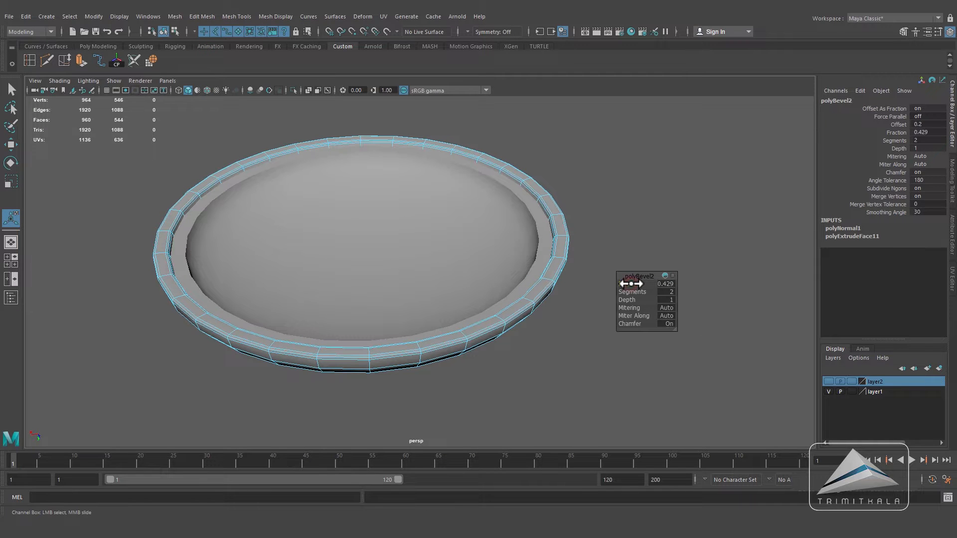
pyautogui.click(541, 224)
pyautogui.moveTo(548, 207); pyautogui.dragTo(593, 188, button='right')
pyautogui.press('q')
# Step: Select the inner lid shell's rim edge loops, bevel them and return to object mode
pyautogui.click(516, 246)
pyautogui.moveTo(497, 230); pyautogui.dragTo(502, 192, button='right')
pyautogui.doubleClick(506, 175)
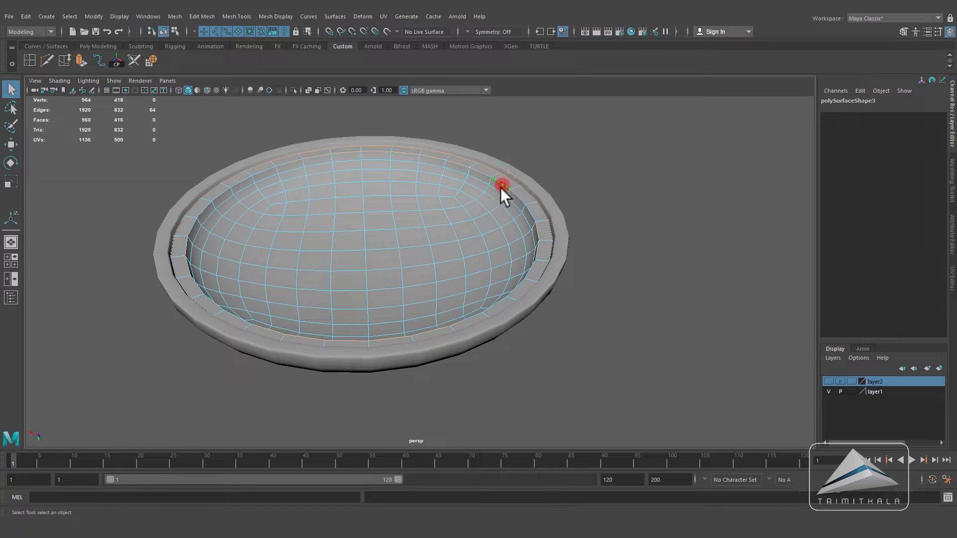
pyautogui.click(201, 16)
pyautogui.click(213, 46)
pyautogui.moveTo(632, 289); pyautogui.dragTo(632, 285)
pyautogui.moveTo(405, 214); pyautogui.dragTo(457, 192, button='right')
# Step: Turn on smooth mesh preview for both the inner and outer lid shells
pyautogui.keyDown('alt'); pyautogui.moveTo(463, 261); pyautogui.dragTo(471, 277); pyautogui.keyUp('alt')
pyautogui.press('3')
pyautogui.click(548, 258)
pyautogui.press('3')
pyautogui.click(588, 254)
# Step: Select both lid shells and add them to layer1
pyautogui.keyDown('alt'); pyautogui.moveTo(588, 254); pyautogui.dragTo(455, 246, button='right'); pyautogui.keyUp('alt')
pyautogui.keyDown('alt'); pyautogui.moveTo(456, 246); pyautogui.dragTo(493, 329); pyautogui.keyUp('alt')
pyautogui.moveTo(432, 286); pyautogui.dragTo(623, 396)
pyautogui.rightClick(875, 391)
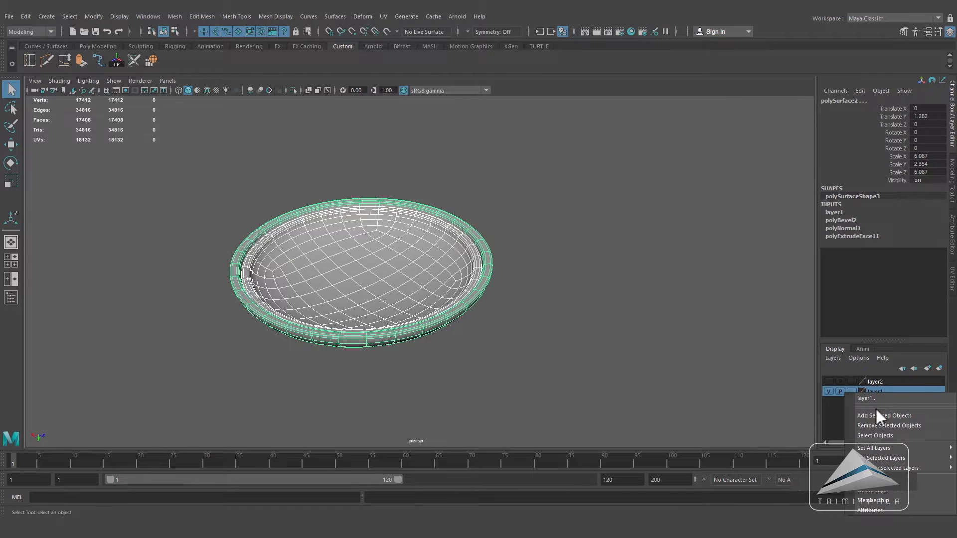
pyautogui.click(875, 417)
pyautogui.click(608, 370)
# Step: Show layer2 to examine how the base and lid fit together, and hide it again
pyautogui.keyDown('alt'); pyautogui.moveTo(543, 353); pyautogui.dragTo(523, 356); pyautogui.keyUp('alt')
pyautogui.click(829, 381)
pyautogui.click(438, 313)
pyautogui.keyDown('alt'); pyautogui.moveTo(438, 313); pyautogui.dragTo(493, 288); pyautogui.keyUp('alt')
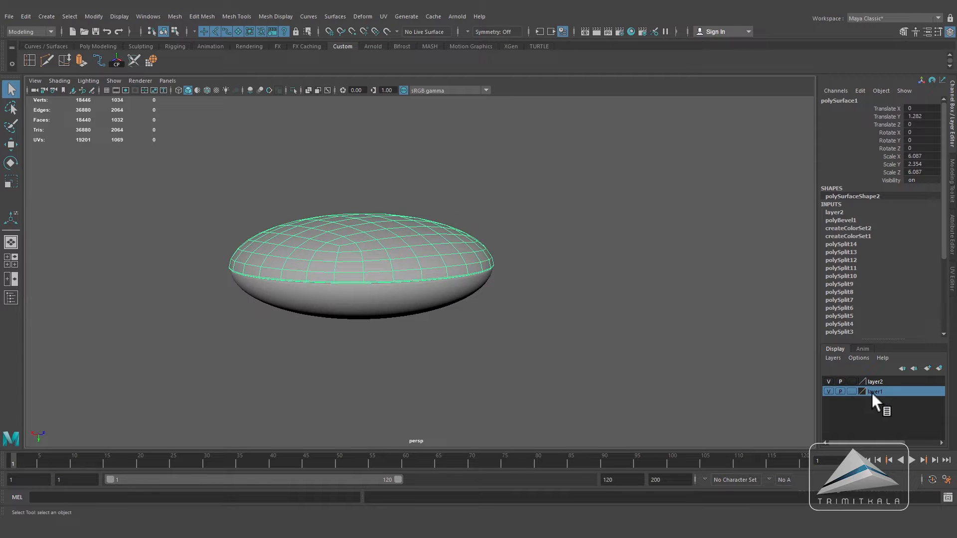
pyautogui.click(828, 381)
# Step: Move the inner lid shell's pivot to its rear rim edge so it can rotate about the hinge side
pyautogui.moveTo(408, 213); pyautogui.dragTo(463, 348)
pyautogui.keyDown('alt'); pyautogui.moveTo(463, 348); pyautogui.dragTo(489, 414); pyautogui.keyUp('alt')
pyautogui.keyDown('alt'); pyautogui.moveTo(457, 307); pyautogui.dragTo(582, 336); pyautogui.keyUp('alt')
pyautogui.click(11, 163)
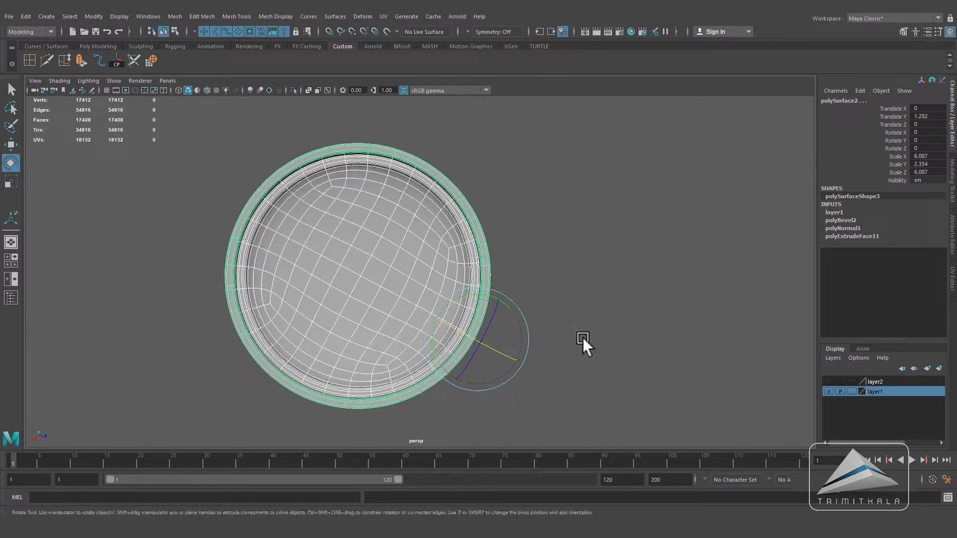
pyautogui.keyDown('alt'); pyautogui.moveTo(582, 337); pyautogui.dragTo(526, 295, button='middle'); pyautogui.keyUp('alt')
pyautogui.scroll(7, 624, 323)
pyautogui.click(308, 283)
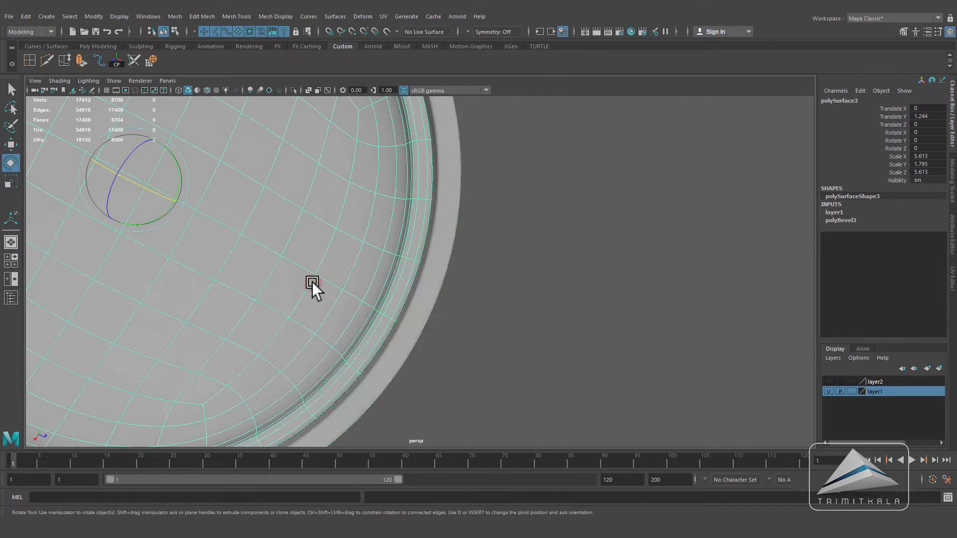
pyautogui.press('d')
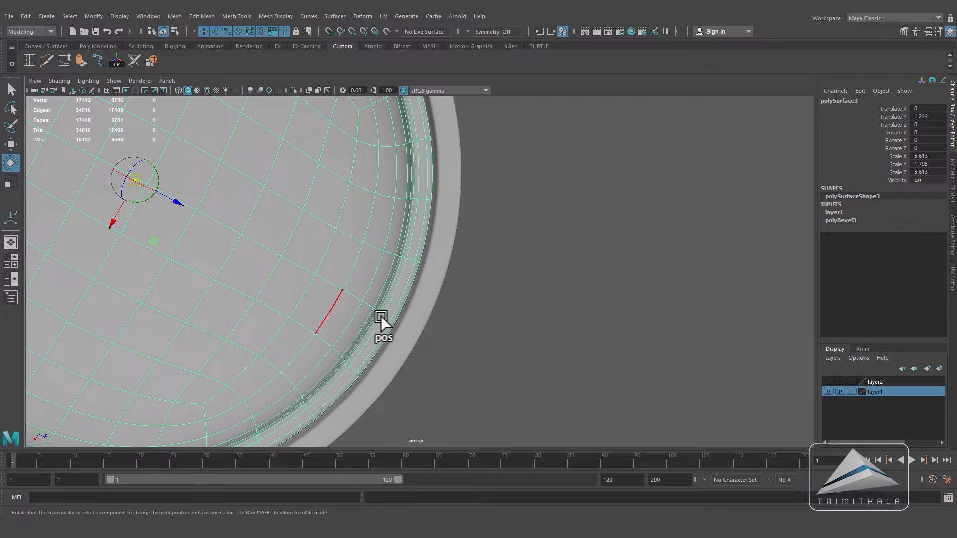
pyautogui.click(395, 321)
pyautogui.press('d')
# Step: Show layer2 and swing the lid open, rotating the outer shell to Rotate X about 62.2 and the inner shell to about 56.8
pyautogui.keyDown('alt'); pyautogui.moveTo(522, 350); pyautogui.dragTo(374, 321, button='right'); pyautogui.keyUp('alt')
pyautogui.keyDown('alt'); pyautogui.moveTo(375, 322); pyautogui.dragTo(401, 298); pyautogui.keyUp('alt')
pyautogui.click(371, 243)
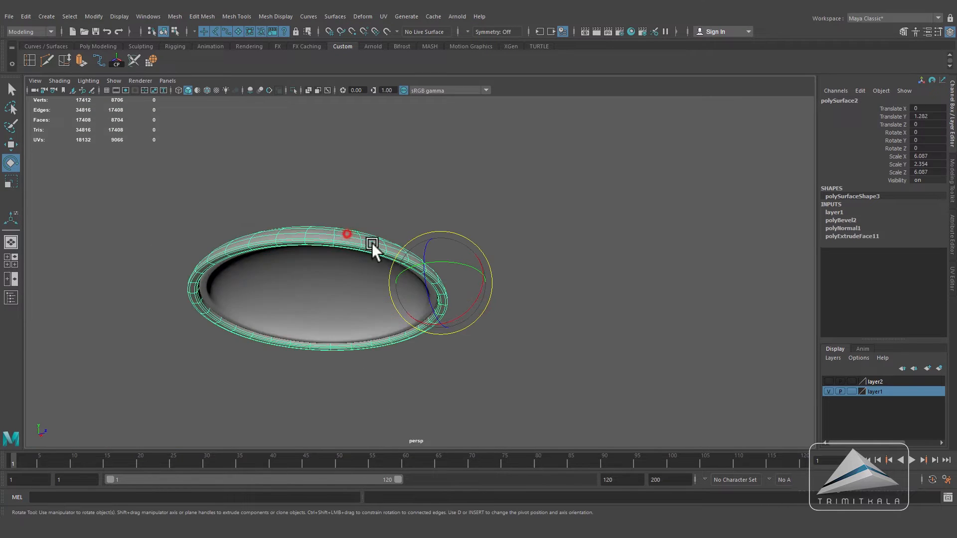
pyautogui.click(830, 382)
pyautogui.moveTo(446, 332); pyautogui.dragTo(535, 313)
pyautogui.keyDown('alt'); pyautogui.moveTo(534, 313); pyautogui.dragTo(521, 330, button='middle'); pyautogui.keyUp('alt')
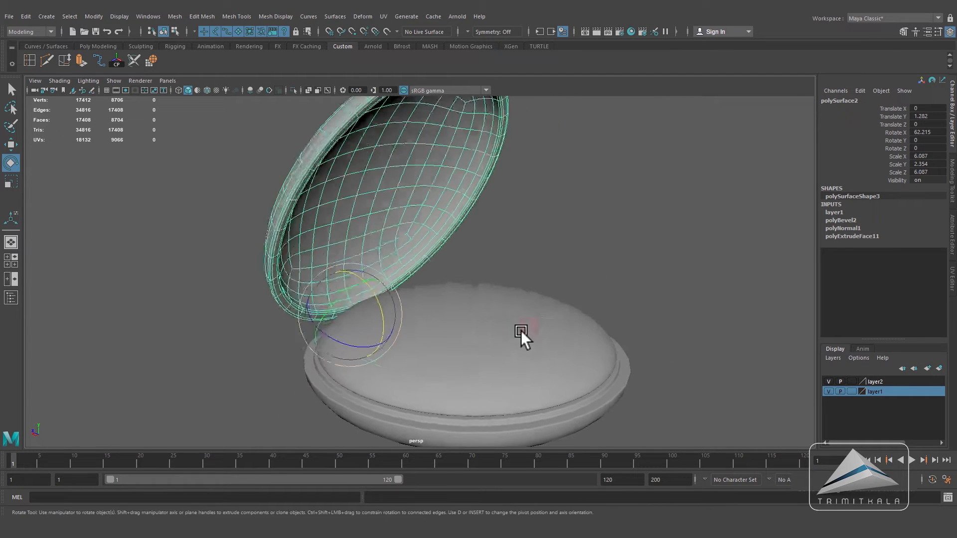
pyautogui.click(521, 330)
pyautogui.moveTo(389, 305); pyautogui.dragTo(374, 269)
pyautogui.click(476, 260)
# Step: Select both opened lid shells and nudge them vertically at the base's hinge edge
pyautogui.scroll(-5, 478, 260)
pyautogui.keyDown('alt'); pyautogui.moveTo(480, 260); pyautogui.dragTo(498, 259); pyautogui.keyUp('alt')
pyautogui.keyDown('alt'); pyautogui.moveTo(499, 259); pyautogui.dragTo(640, 300, button='right'); pyautogui.keyUp('alt')
pyautogui.keyDown('alt'); pyautogui.moveTo(503, 296); pyautogui.dragTo(499, 283); pyautogui.keyUp('alt')
pyautogui.scroll(5, 500, 299)
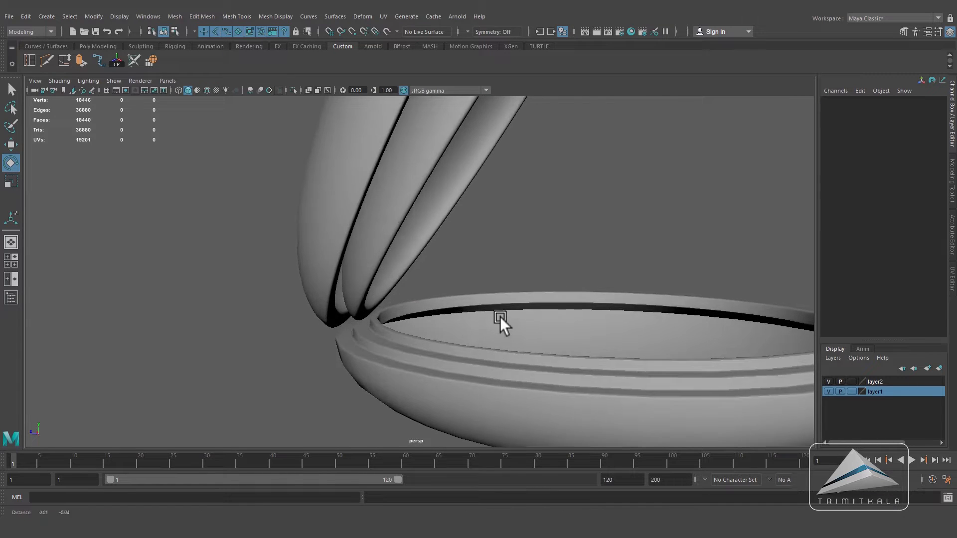
pyautogui.keyDown('alt'); pyautogui.moveTo(457, 318); pyautogui.dragTo(478, 307); pyautogui.keyUp('alt')
pyautogui.scroll(2, 477, 307)
pyautogui.click(366, 284)
pyautogui.keyDown('shift'); pyautogui.click(391, 289); pyautogui.keyUp('shift')
pyautogui.keyDown('alt'); pyautogui.moveTo(424, 294); pyautogui.dragTo(451, 292); pyautogui.keyUp('alt')
pyautogui.click(11, 145)
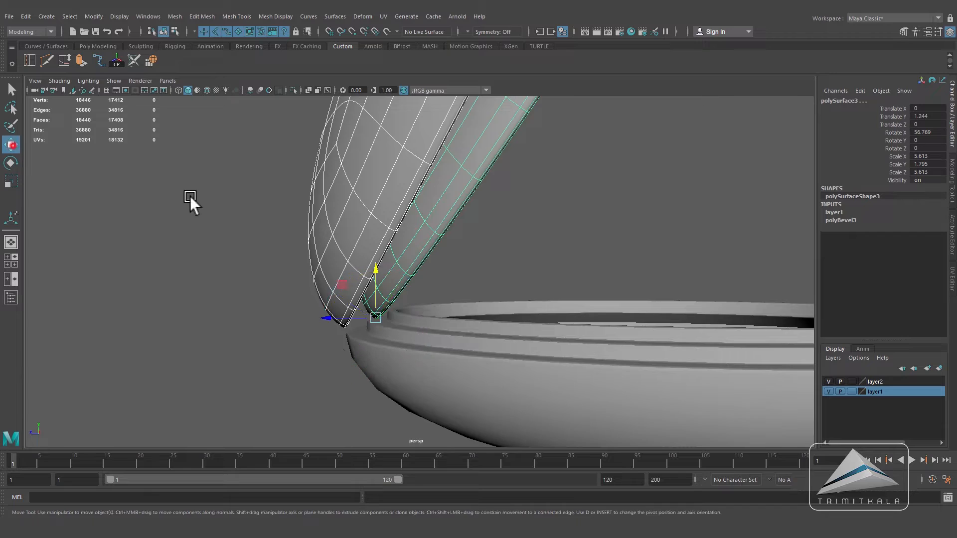
pyautogui.scroll(1, 349, 257)
pyautogui.moveTo(367, 264); pyautogui.dragTo(567, 269)
pyautogui.scroll(-4, 373, 299)
pyautogui.click(567, 269)
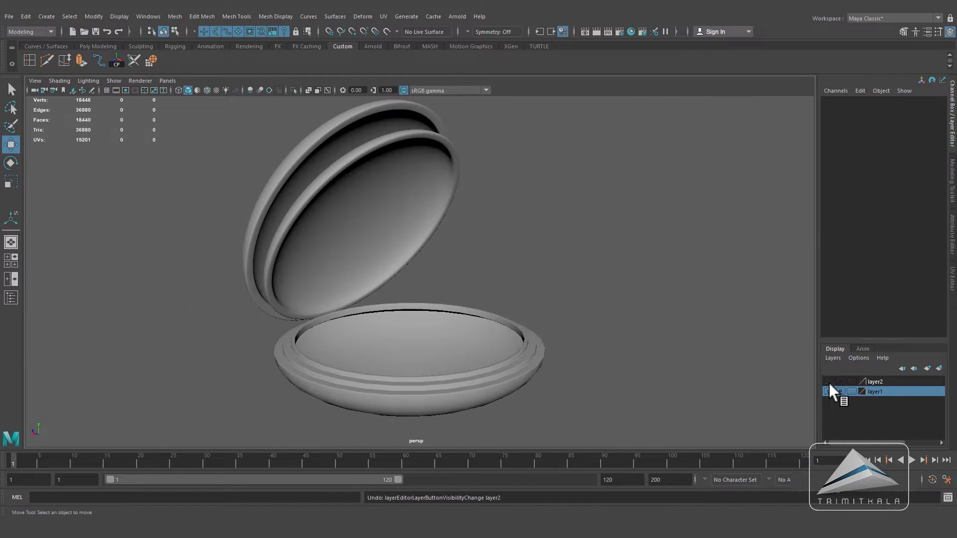
# Step: Hide layer1 with the lid shells, keeping layer2 with the base visible
pyautogui.click(828, 381)
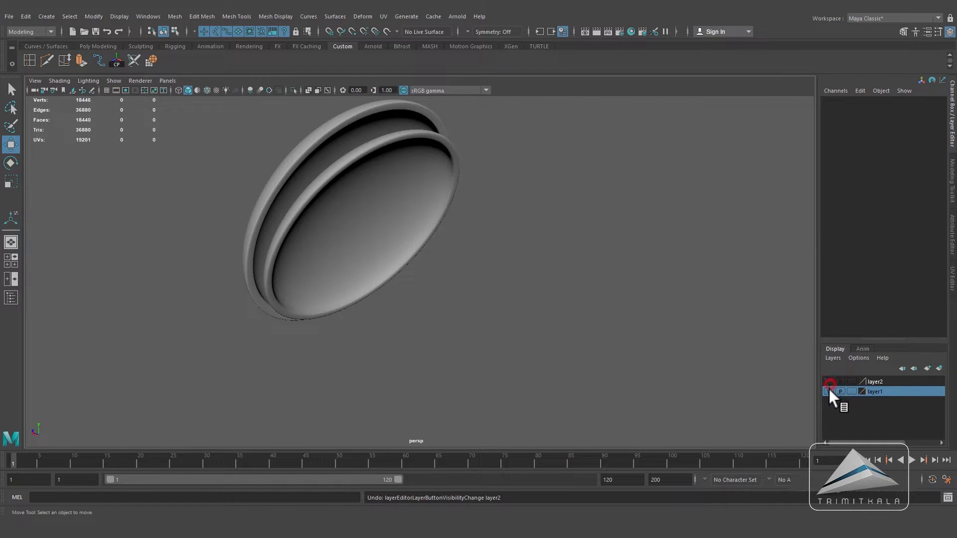
pyautogui.click(828, 391)
pyautogui.click(828, 382)
pyautogui.keyDown('alt'); pyautogui.moveTo(431, 342); pyautogui.dragTo(431, 372); pyautogui.keyUp('alt')
# Step: Select the base and turn on its smooth mesh preview
pyautogui.moveTo(358, 280); pyautogui.dragTo(468, 349)
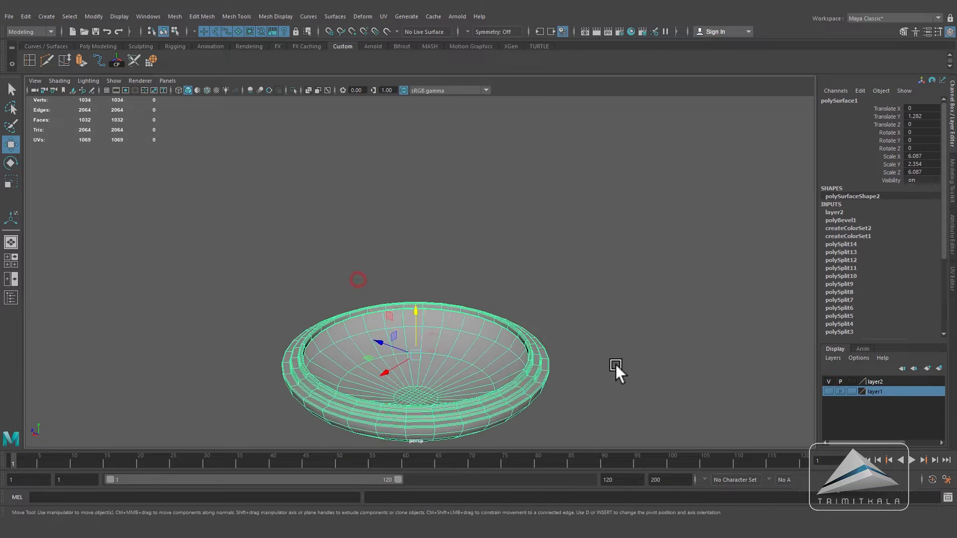
pyautogui.keyDown('alt'); pyautogui.moveTo(615, 364); pyautogui.dragTo(659, 348, button='right'); pyautogui.keyUp('alt')
pyautogui.keyDown('alt'); pyautogui.moveTo(659, 347); pyautogui.dragTo(674, 320); pyautogui.keyUp('alt')
pyautogui.click(645, 352)
pyautogui.click(502, 367)
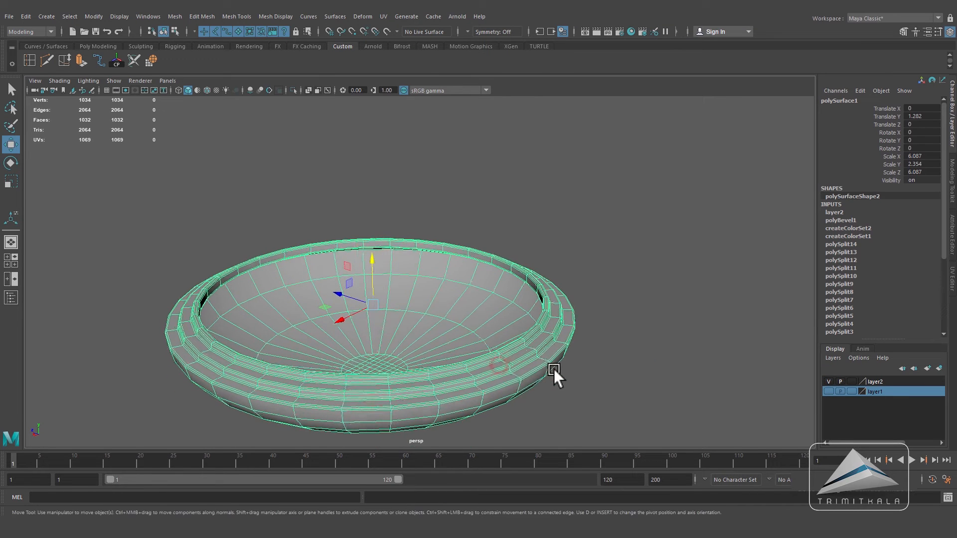
pyautogui.keyDown('alt'); pyautogui.moveTo(555, 374); pyautogui.dragTo(575, 358); pyautogui.keyUp('alt')
pyautogui.press('3')
# Step: Create a polygon disc and position it in the base's opening at Translate Y about 1.396
pyautogui.click(105, 46)
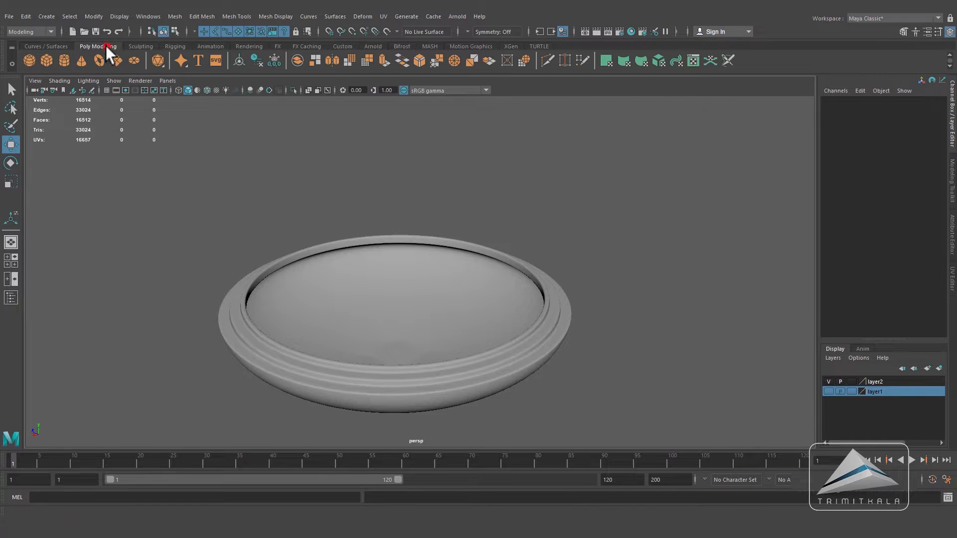
pyautogui.click(133, 61)
pyautogui.moveTo(393, 321); pyautogui.dragTo(385, 279)
pyautogui.press('4')
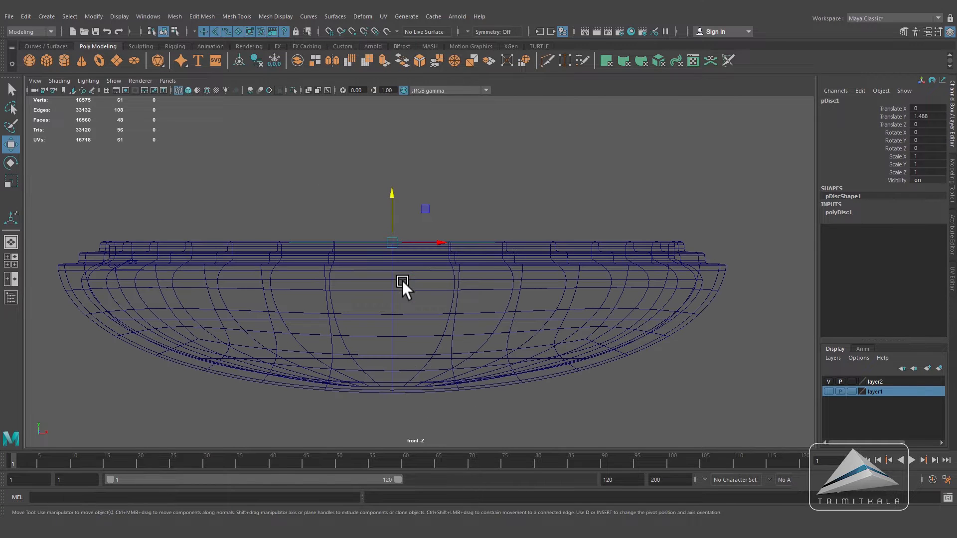
pyautogui.moveTo(391, 193)
pyautogui.mouseDown()
pyautogui.moveTo(384, 205)
pyautogui.moveTo(383, 174)
pyautogui.mouseUp()
pyautogui.press('space')
pyautogui.keyDown('alt'); pyautogui.moveTo(425, 231); pyautogui.dragTo(448, 243); pyautogui.keyUp('alt')
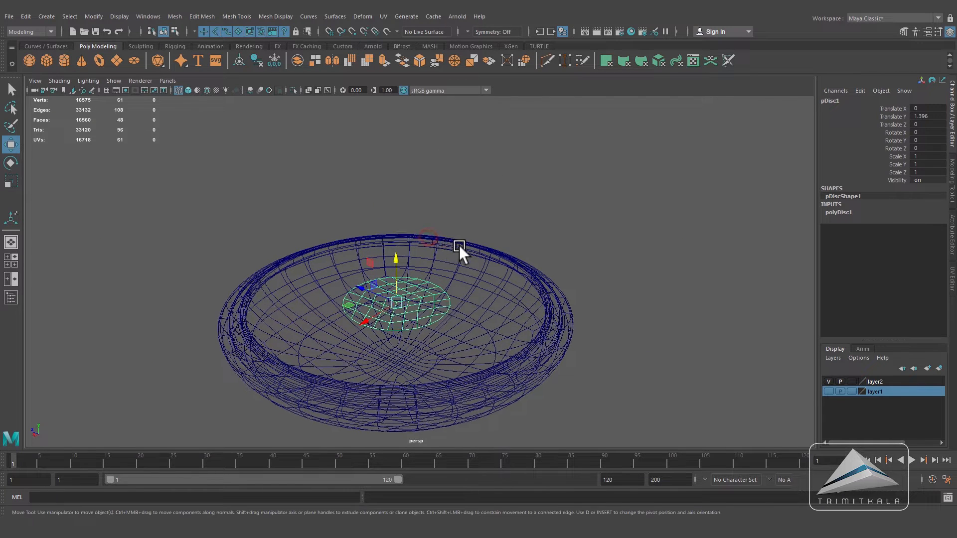
# Step: Scale the disc uniformly to about 2.768 so it fills the base's opening
pyautogui.press('5')
pyautogui.scroll(1, 414, 214)
pyautogui.click(8, 179)
pyautogui.moveTo(392, 298); pyautogui.dragTo(536, 265)
# Step: Set the disc's Subdivisions to 4
pyautogui.click(842, 212)
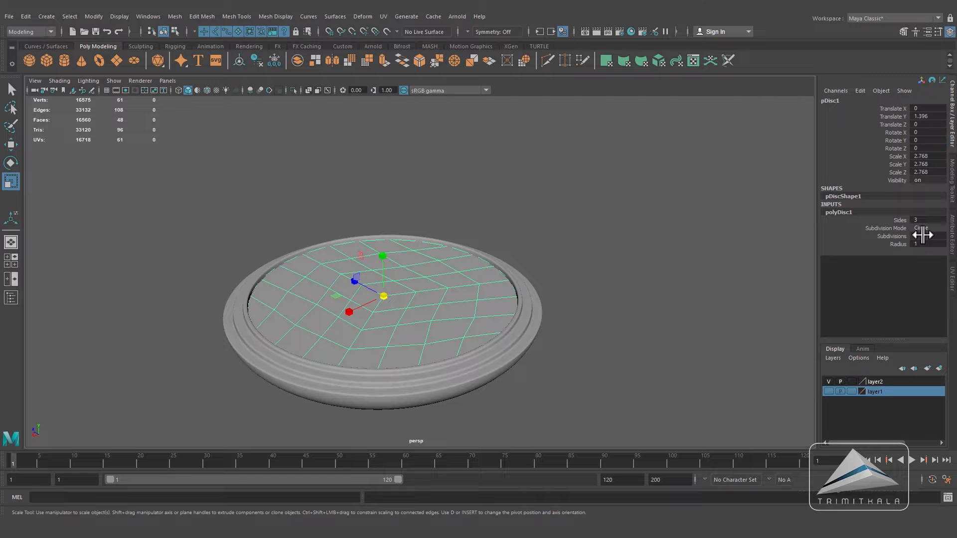
pyautogui.write('4')
pyautogui.press('Return')
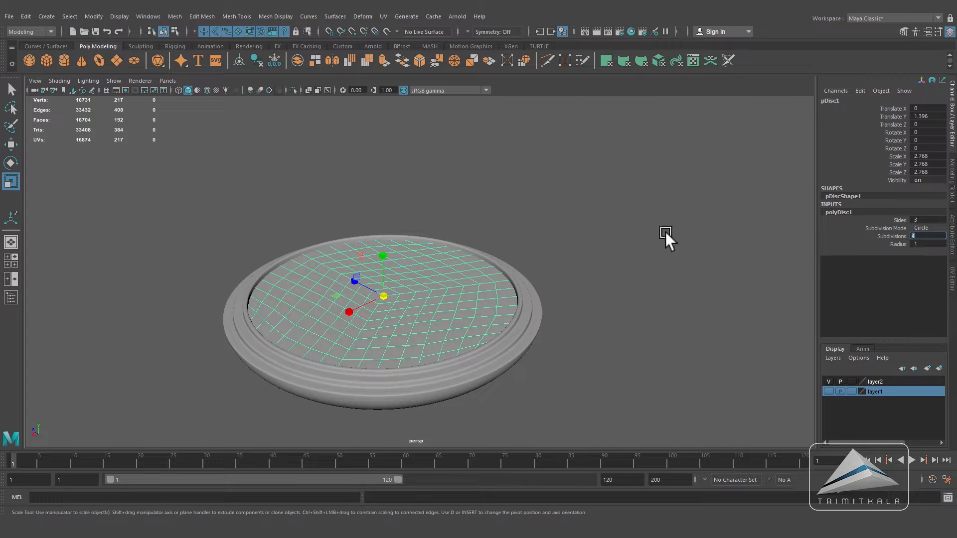
pyautogui.click(665, 232)
# Step: Refine the disc's fit in the opening to Translate Y about 1.338 and a uniform scale of about 2.749
pyautogui.scroll(1, 499, 304)
pyautogui.click(499, 304)
pyautogui.keyDown('alt'); pyautogui.moveTo(496, 307); pyautogui.dragTo(468, 322); pyautogui.keyUp('alt')
# Step: Select all of the disc's faces, extrude them with a local Z translation of about 0.057 and return to object mode
pyautogui.moveTo(495, 252); pyautogui.dragTo(495, 299, button='right')
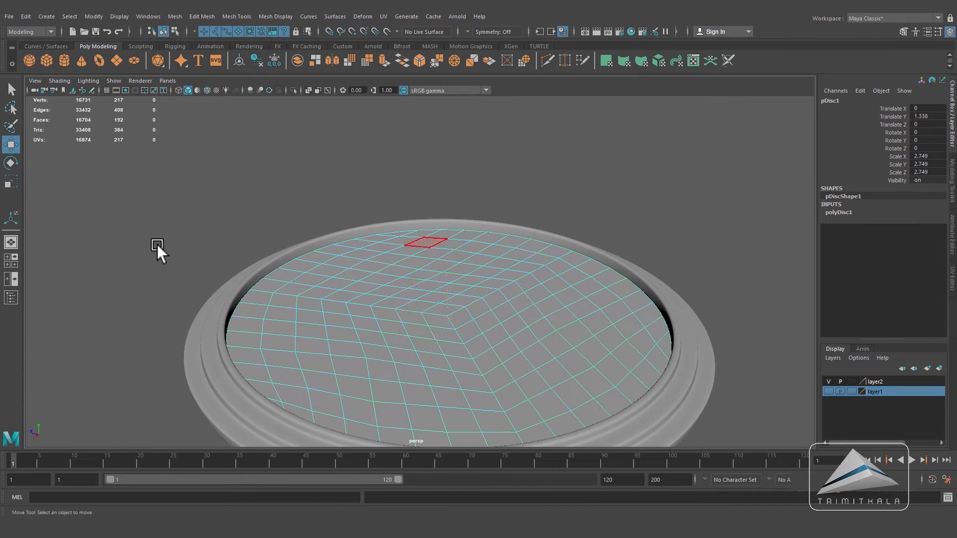
pyautogui.moveTo(86, 207); pyautogui.dragTo(782, 456)
pyautogui.click(342, 46)
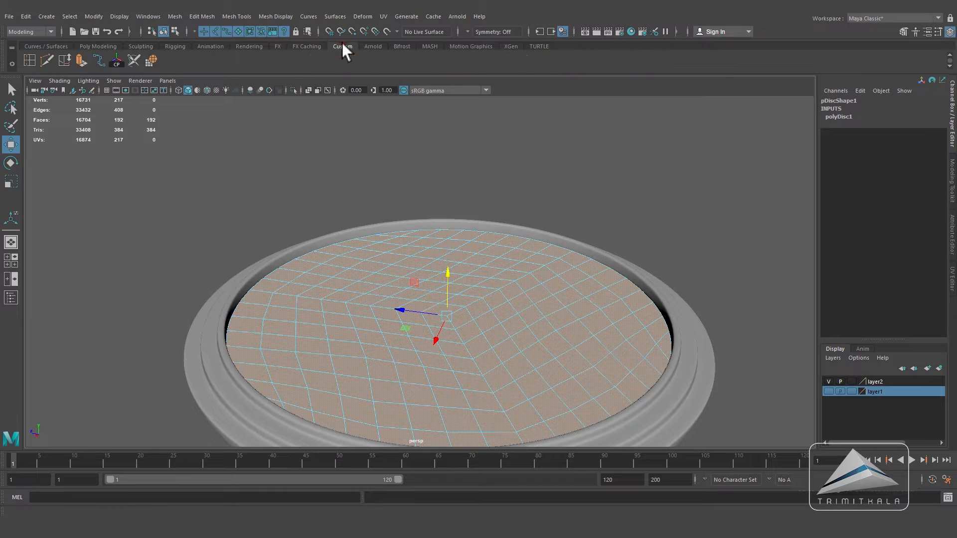
pyautogui.click(78, 59)
pyautogui.scroll(1, 500, 248)
pyautogui.moveTo(499, 244); pyautogui.dragTo(496, 238)
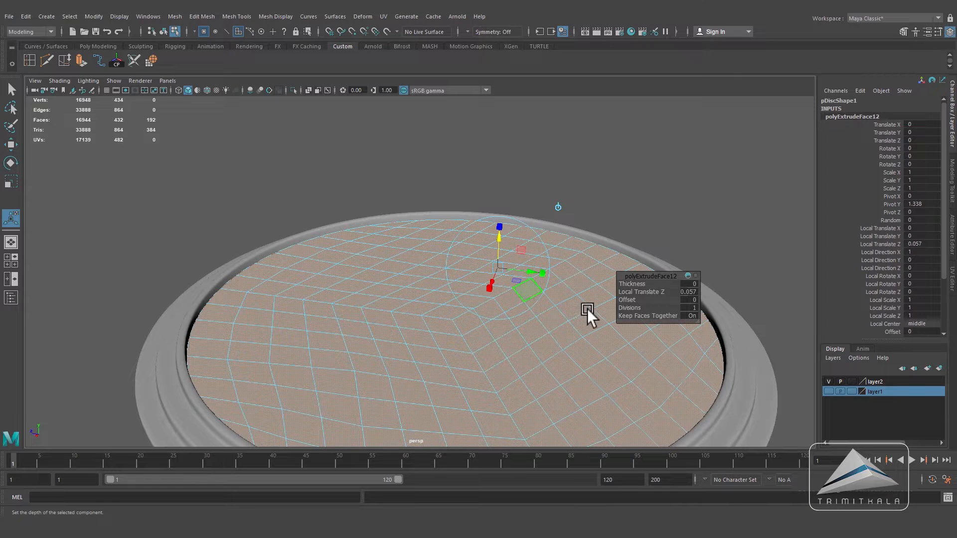
pyautogui.click(567, 298)
pyautogui.moveTo(568, 299); pyautogui.dragTo(608, 263, button='right')
# Step: Freeze the disc's transformations
pyautogui.scroll(-5, 476, 311)
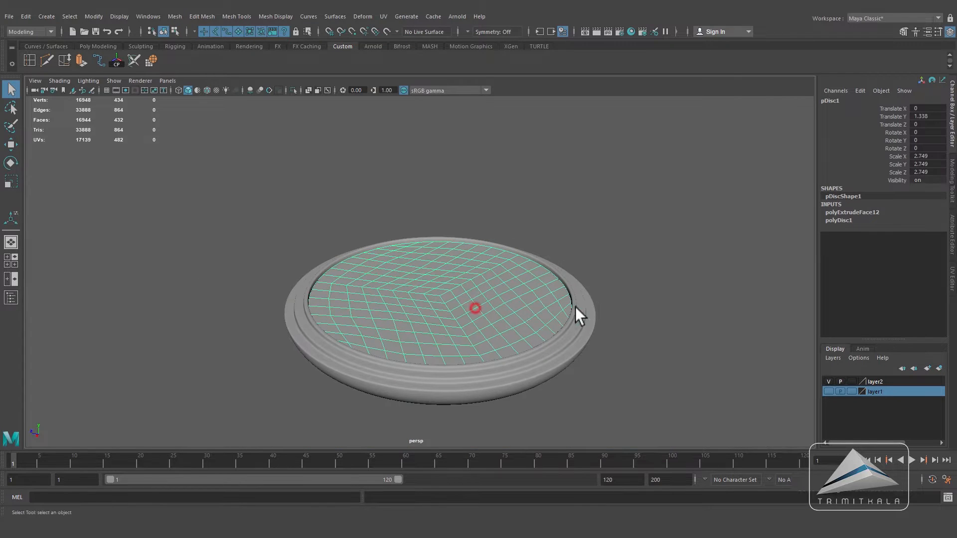
pyautogui.keyDown('alt'); pyautogui.moveTo(618, 302); pyautogui.dragTo(581, 281, button='middle'); pyautogui.keyUp('alt')
pyautogui.scroll(-1, 581, 280)
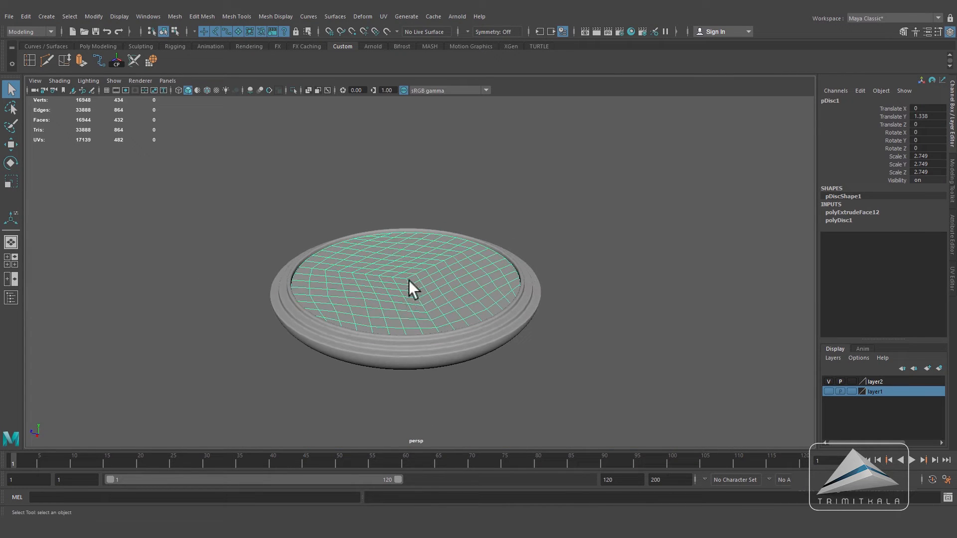
pyautogui.click(85, 17)
pyautogui.click(132, 61)
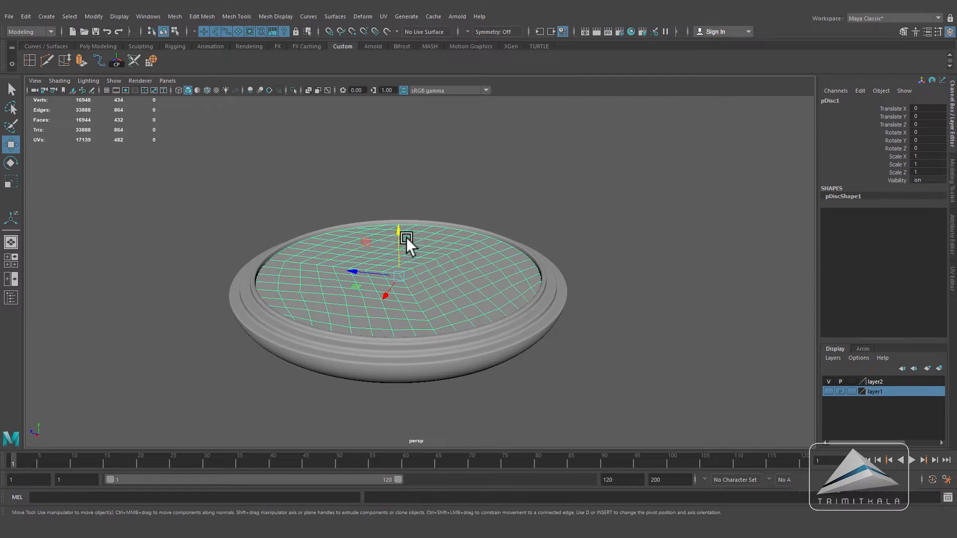
# Step: Try raising the disc above the base along Y and undo the move
pyautogui.moveTo(406, 238); pyautogui.dragTo(441, 174)
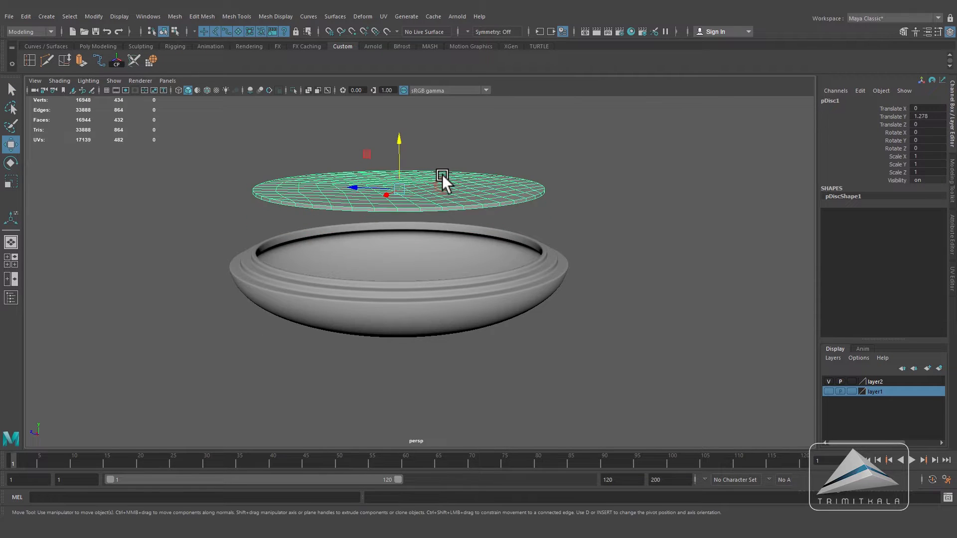
pyautogui.hotkey('ctrl', 'z')
pyautogui.keyDown('alt'); pyautogui.moveTo(471, 211); pyautogui.dragTo(477, 250); pyautogui.keyUp('alt')
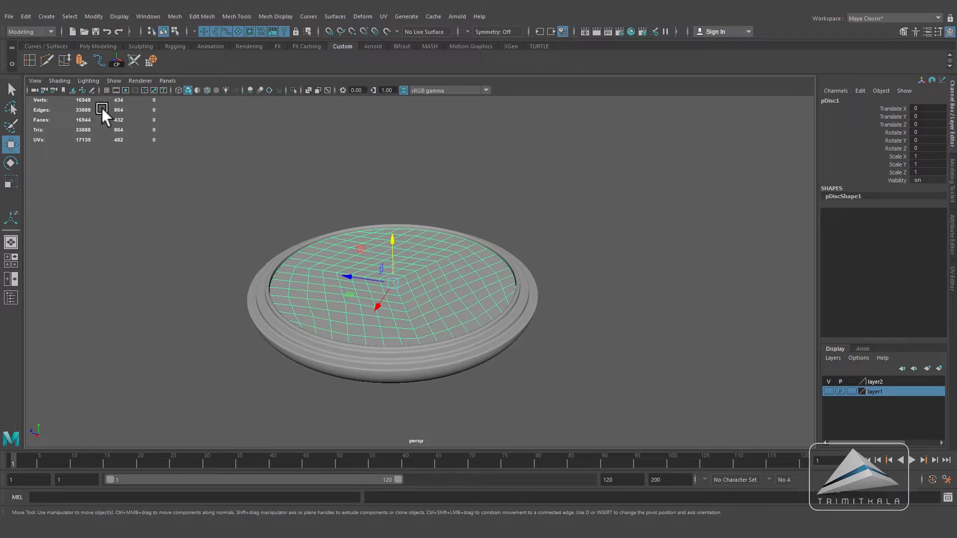
# Step: Duplicate the disc and move the copy clear of the base to Translate Z about -6.894
pyautogui.click(25, 16)
pyautogui.click(54, 162)
pyautogui.moveTo(349, 276); pyautogui.dragTo(667, 325, button='middle')
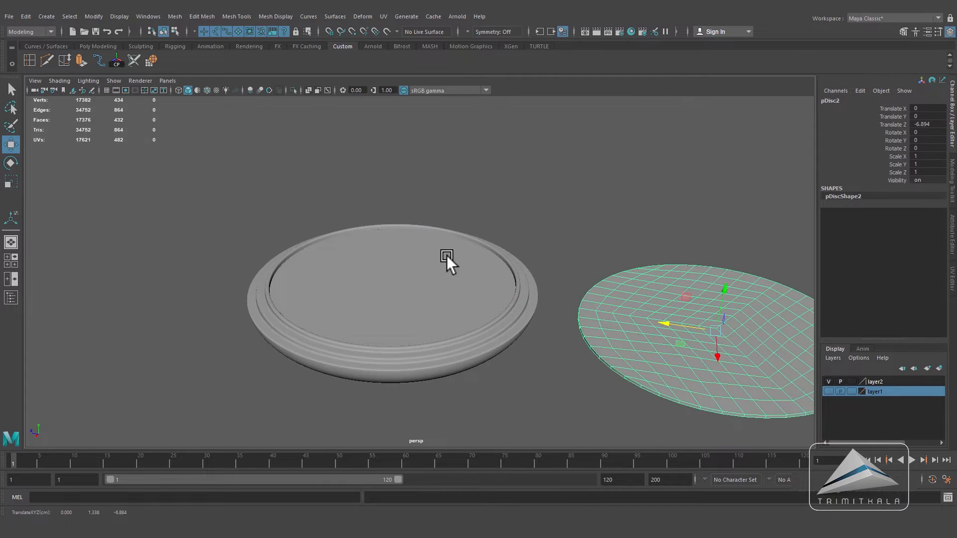
pyautogui.keyDown('alt'); pyautogui.moveTo(417, 241); pyautogui.dragTo(438, 246); pyautogui.keyUp('alt')
pyautogui.keyDown('alt'); pyautogui.moveTo(461, 284); pyautogui.dragTo(398, 282); pyautogui.keyUp('alt')
# Step: Select the three faces at the center of the original disc in the base and extrude them
pyautogui.click(399, 283)
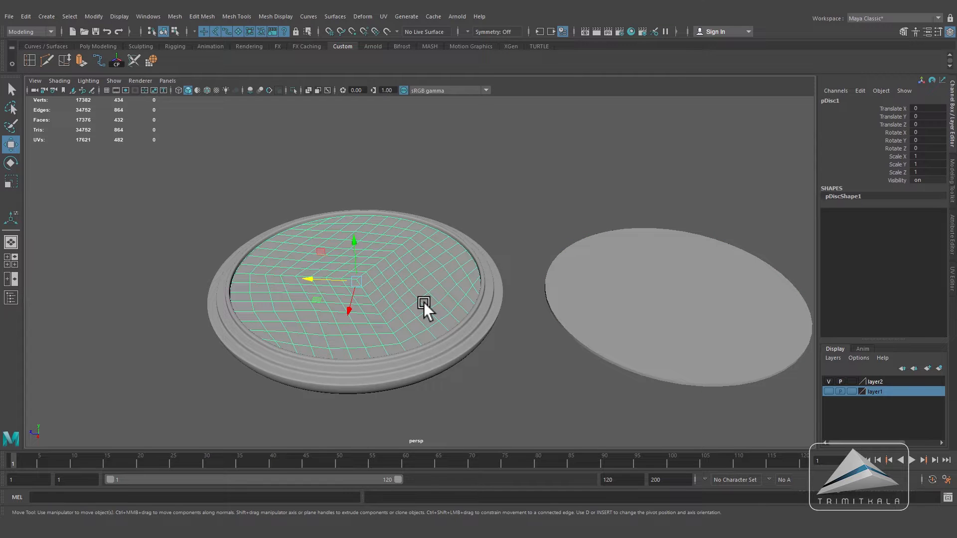
pyautogui.keyDown('alt'); pyautogui.moveTo(424, 302); pyautogui.dragTo(518, 316, button='right'); pyautogui.keyUp('alt')
pyautogui.keyDown('alt'); pyautogui.moveTo(433, 298); pyautogui.dragTo(531, 294, button='middle'); pyautogui.keyUp('alt')
pyautogui.click(635, 162)
pyautogui.click(417, 276)
pyautogui.moveTo(421, 255); pyautogui.dragTo(415, 283, button='right')
pyautogui.click(417, 277)
pyautogui.keyDown('shift'); pyautogui.click(403, 272); pyautogui.keyUp('shift')
pyautogui.keyDown('shift'); pyautogui.click(395, 284); pyautogui.keyUp('shift')
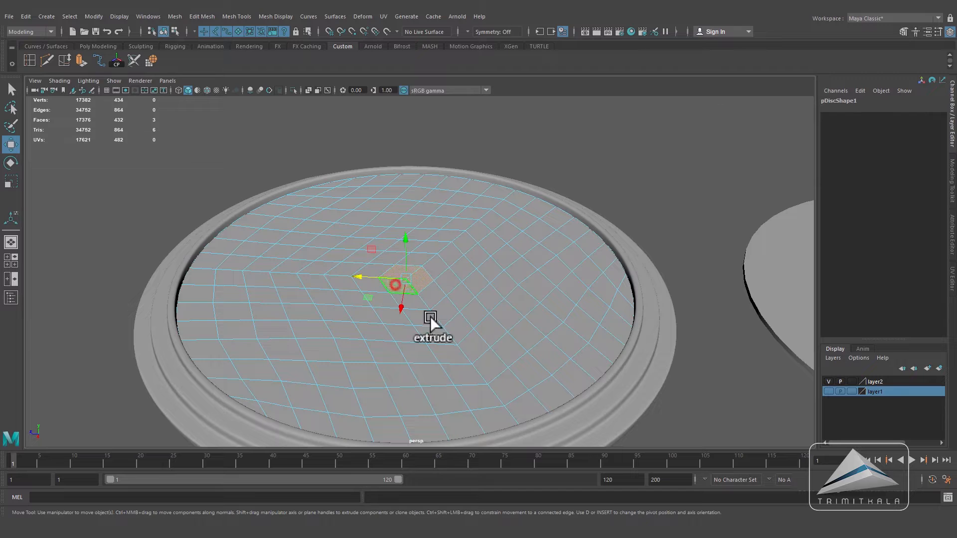
pyautogui.click(80, 62)
pyautogui.keyDown('alt'); pyautogui.moveTo(421, 247); pyautogui.dragTo(608, 273, button='right'); pyautogui.keyUp('alt')
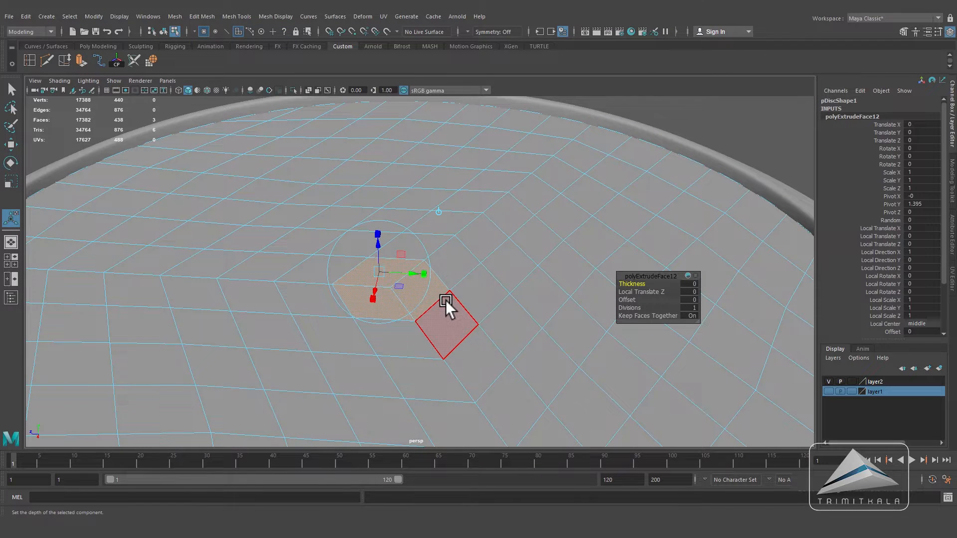
pyautogui.click(438, 214)
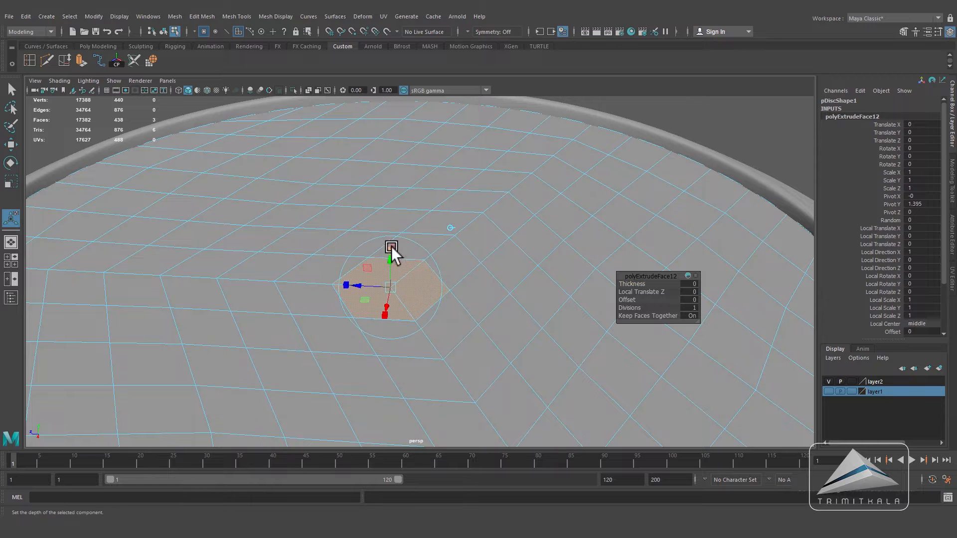
# Step: Circularize the extruded center faces and scale them down to a small patch
pyautogui.moveTo(392, 286); pyautogui.dragTo(372, 294)
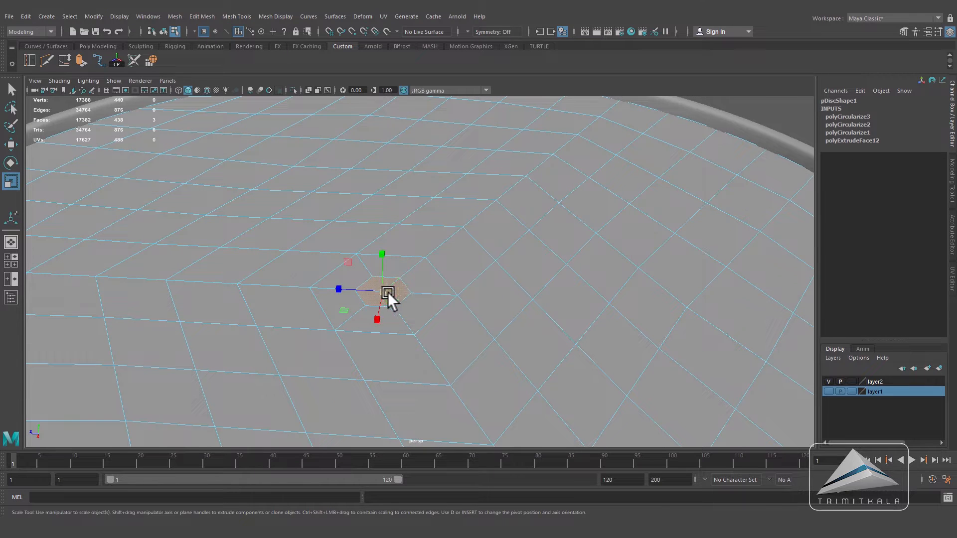
pyautogui.moveTo(387, 292); pyautogui.dragTo(375, 293)
pyautogui.scroll(3, 404, 301)
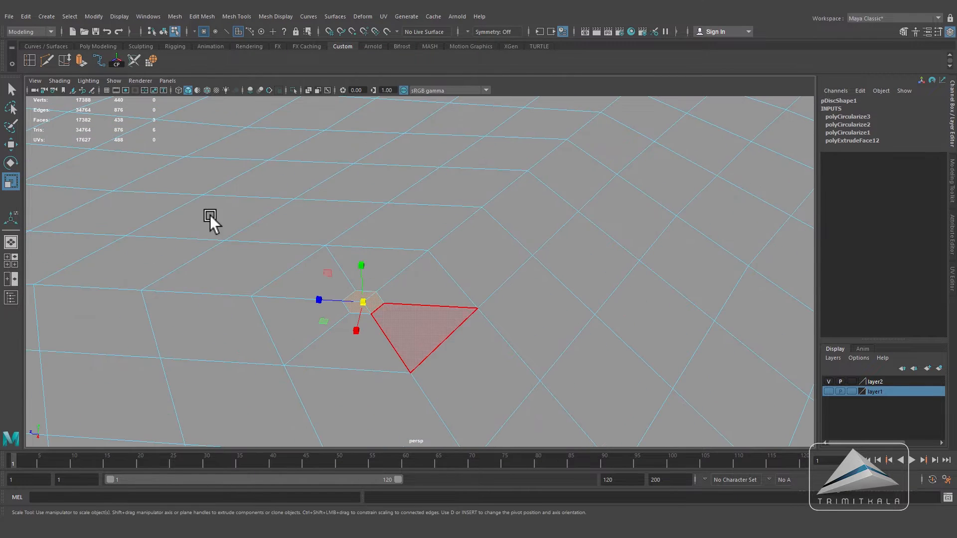
# Step: Extrude the small center patch upward with Local Translate Z about 0.028 and taper it to a scale of about 0.55
pyautogui.click(80, 61)
pyautogui.keyDown('alt'); pyautogui.moveTo(409, 253); pyautogui.dragTo(405, 264, button='right'); pyautogui.keyUp('alt')
pyautogui.moveTo(382, 278); pyautogui.dragTo(384, 255)
pyautogui.moveTo(383, 295); pyautogui.dragTo(379, 294)
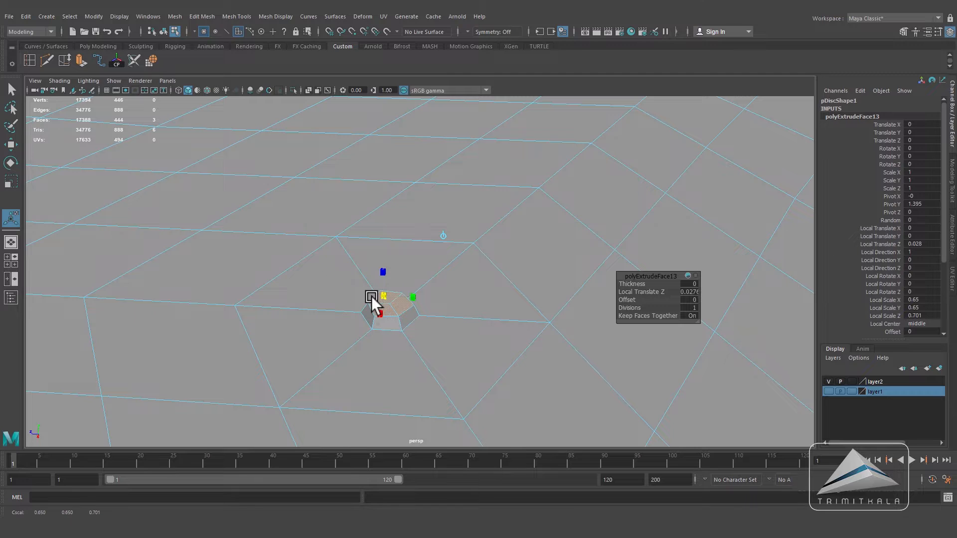
pyautogui.moveTo(370, 296); pyautogui.dragTo(369, 297)
pyautogui.keyDown('alt'); pyautogui.moveTo(369, 297); pyautogui.dragTo(465, 330, button='right'); pyautogui.keyUp('alt')
# Step: Raise the middle vertex of the center knob to a Y position of about 1.438 to form a dome
pyautogui.moveTo(376, 253); pyautogui.dragTo(329, 253, button='right')
pyautogui.keyDown('alt'); pyautogui.moveTo(334, 308); pyautogui.dragTo(390, 243, button='middle'); pyautogui.keyUp('alt')
pyautogui.keyDown('alt'); pyautogui.moveTo(483, 230); pyautogui.dragTo(454, 257, button='middle'); pyautogui.keyUp('alt')
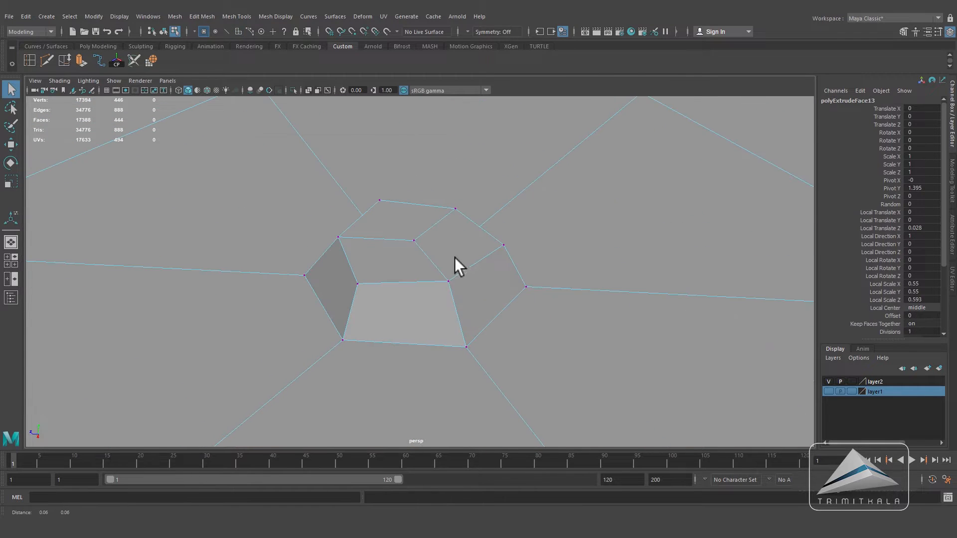
pyautogui.click(414, 241)
pyautogui.press('w')
pyautogui.moveTo(414, 199); pyautogui.dragTo(405, 171)
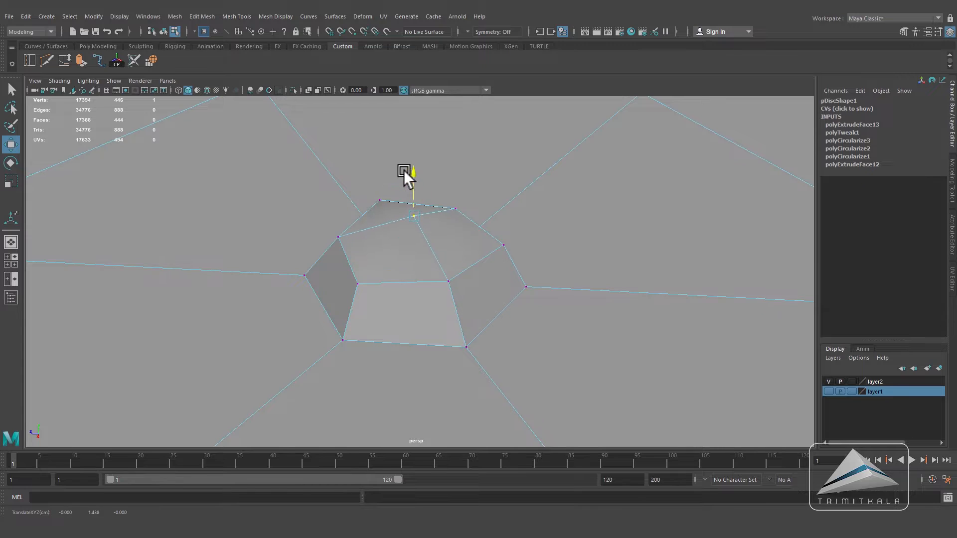
# Step: Bevel an edge loop around the small domed knob and return the disc to object mode
pyautogui.keyDown('alt'); pyautogui.moveTo(405, 172); pyautogui.dragTo(315, 259, button='right'); pyautogui.keyUp('alt')
pyautogui.keyDown('alt'); pyautogui.moveTo(489, 301); pyautogui.dragTo(479, 233, button='middle'); pyautogui.keyUp('alt')
pyautogui.moveTo(546, 199); pyautogui.dragTo(338, 259, button='right')
pyautogui.press('q')
pyautogui.keyDown('alt'); pyautogui.moveTo(392, 265); pyautogui.dragTo(320, 290, button='middle'); pyautogui.keyUp('alt')
# Step: Delete the plain disc copy beside the base
pyautogui.click(508, 309)
pyautogui.click(595, 307)
pyautogui.press('Delete')
# Step: Duplicate the disc with the center knob and move the copy beside the base along Z
pyautogui.click(374, 277)
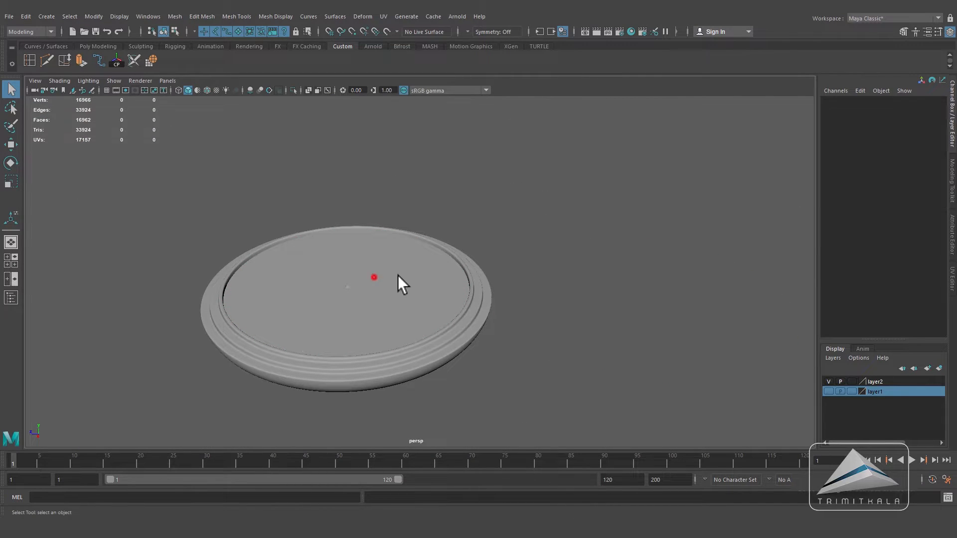
pyautogui.press('w')
pyautogui.click(26, 16)
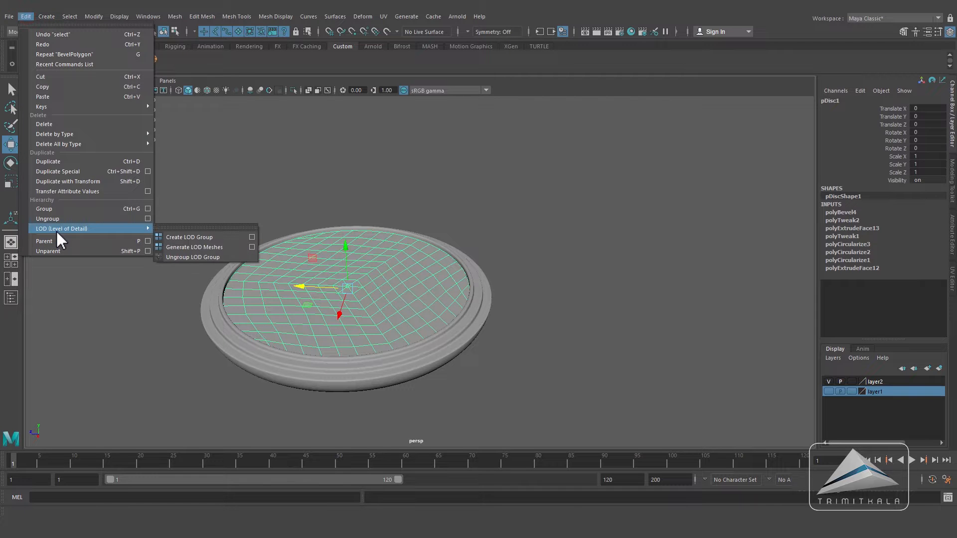
pyautogui.click(52, 159)
pyautogui.moveTo(304, 287); pyautogui.dragTo(596, 282)
# Step: Create a polygon cylinder, place it over the base and flatten it along Y
pyautogui.click(373, 303)
pyautogui.keyDown('alt'); pyautogui.moveTo(374, 303); pyautogui.dragTo(443, 304, button='right'); pyautogui.keyUp('alt')
pyautogui.moveTo(444, 303)
pyautogui.keyDown('alt'); pyautogui.mouseDown()
pyautogui.moveTo(456, 299)
pyautogui.moveTo(441, 297)
pyautogui.mouseUp(); pyautogui.keyUp('alt')
pyautogui.click(99, 47)
pyautogui.click(63, 60)
pyautogui.keyDown('alt'); pyautogui.moveTo(356, 333); pyautogui.dragTo(335, 223); pyautogui.keyUp('alt')
pyautogui.keyDown('alt'); pyautogui.moveTo(334, 229); pyautogui.dragTo(220, 343); pyautogui.keyUp('alt')
pyautogui.keyDown('alt'); pyautogui.moveTo(314, 365); pyautogui.dragTo(339, 370); pyautogui.keyUp('alt')
pyautogui.moveTo(229, 337); pyautogui.dragTo(296, 231)
pyautogui.press('r')
pyautogui.moveTo(286, 190); pyautogui.dragTo(283, 215)
pyautogui.keyDown('alt'); pyautogui.moveTo(304, 255); pyautogui.dragTo(319, 232); pyautogui.keyUp('alt')
# Step: Size the cylinder to about 1.61 in X and Z and position it at about X 0.168, Y 1.461, Z 1.863
pyautogui.press('w')
pyautogui.keyDown('shift'); pyautogui.moveTo(319, 232); pyautogui.dragTo(320, 253, button='middle'); pyautogui.keyUp('shift')
pyautogui.press('r')
pyautogui.keyDown('alt'); pyautogui.moveTo(320, 253); pyautogui.dragTo(367, 350); pyautogui.keyUp('alt')
pyautogui.press('w')
pyautogui.moveTo(269, 315); pyautogui.dragTo(260, 316)
pyautogui.moveTo(302, 365); pyautogui.dragTo(303, 373)
pyautogui.keyDown('alt'); pyautogui.moveTo(373, 369); pyautogui.dragTo(394, 344); pyautogui.keyUp('alt')
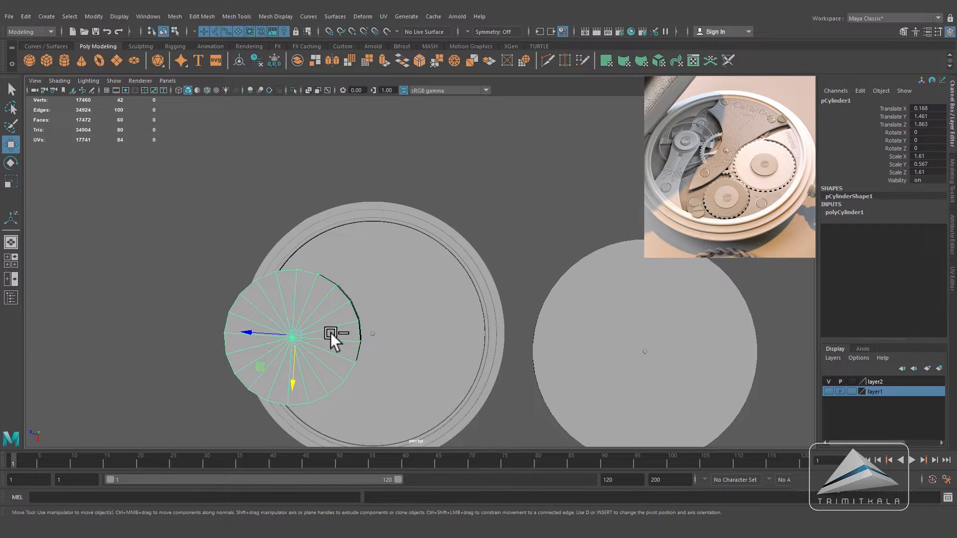
# Step: Duplicate the cylinder, shrink the copy and place it beside the large cylinder over the base's rim
pyautogui.click(25, 17)
pyautogui.click(42, 148)
pyautogui.moveTo(294, 383); pyautogui.dragTo(310, 310)
pyautogui.press('r')
pyautogui.moveTo(309, 310); pyautogui.dragTo(249, 294, button='middle')
pyautogui.press('w')
pyautogui.moveTo(299, 271); pyautogui.dragTo(292, 264)
pyautogui.keyDown('alt'); pyautogui.moveTo(390, 339); pyautogui.dragTo(401, 379); pyautogui.keyUp('alt')
# Step: Frame the base in the top view and turn on wireframe display over the shaded models
pyautogui.click(372, 157)
pyautogui.scroll(-2, 377, 345)
pyautogui.click(435, 324)
pyautogui.press('space')
pyautogui.keyDown('alt'); pyautogui.moveTo(440, 350); pyautogui.dragTo(506, 325, button='right'); pyautogui.keyUp('alt')
pyautogui.keyDown('alt'); pyautogui.moveTo(506, 324); pyautogui.dragTo(467, 320, button='middle'); pyautogui.keyUp('alt')
pyautogui.keyDown('alt'); pyautogui.moveTo(467, 321); pyautogui.dragTo(491, 319, button='right'); pyautogui.keyUp('alt')
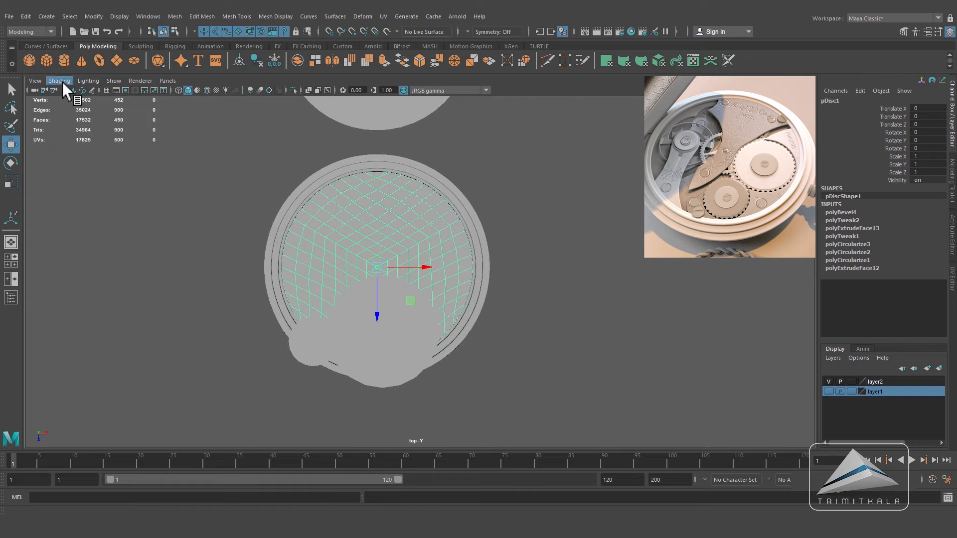
pyautogui.click(207, 90)
# Step: Create a polygon cube and place it outside the base at about X 3.609, Y 1.25, Z 2.234
pyautogui.moveTo(377, 267); pyautogui.dragTo(512, 374)
pyautogui.press('space')
pyautogui.scroll(-5, 474, 222)
pyautogui.moveTo(548, 270); pyautogui.dragTo(536, 214)
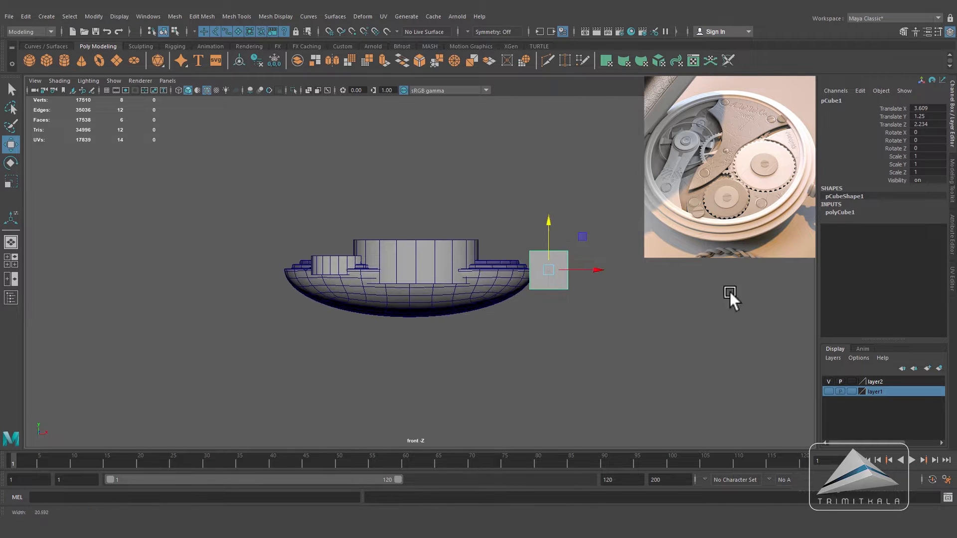
# Step: Shrink the cube to about 0.234 in X and Z and 0.398 in Y, and raise it to Y about 1.481
pyautogui.scroll(5, 611, 259)
pyautogui.press('r')
pyautogui.moveTo(478, 265); pyautogui.dragTo(440, 280)
pyautogui.moveTo(478, 219)
pyautogui.mouseDown()
pyautogui.moveTo(477, 189)
pyautogui.moveTo(475, 211)
pyautogui.mouseUp()
pyautogui.press('w')
pyautogui.press('space')
pyautogui.moveTo(476, 214); pyautogui.dragTo(475, 187)
# Step: Move the cube against the base's rim at about X 2.854, Z 2.165 and rotate it about 18.3° in Y
pyautogui.press('space')
pyautogui.moveTo(478, 294); pyautogui.dragTo(457, 292)
pyautogui.scroll(1, 457, 292)
pyautogui.moveTo(506, 371); pyautogui.dragTo(505, 370)
pyautogui.moveTo(558, 346); pyautogui.dragTo(535, 350)
pyautogui.moveTo(484, 369); pyautogui.dragTo(512, 313)
pyautogui.click(478, 369)
pyautogui.press('e')
# Step: Draw an S-shaped EP curve in the top view from the cube across the base to beyond the opposite rim
pyautogui.click(57, 46)
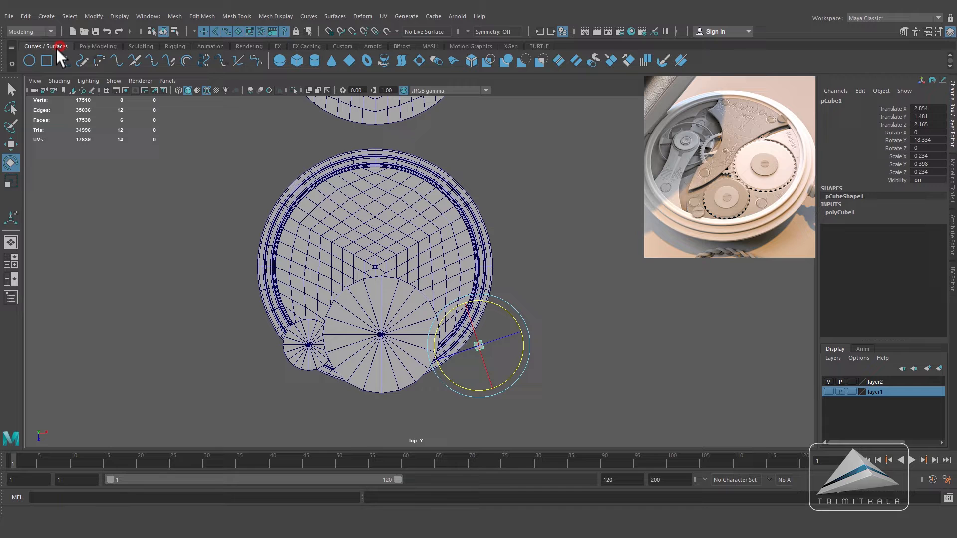
pyautogui.click(63, 59)
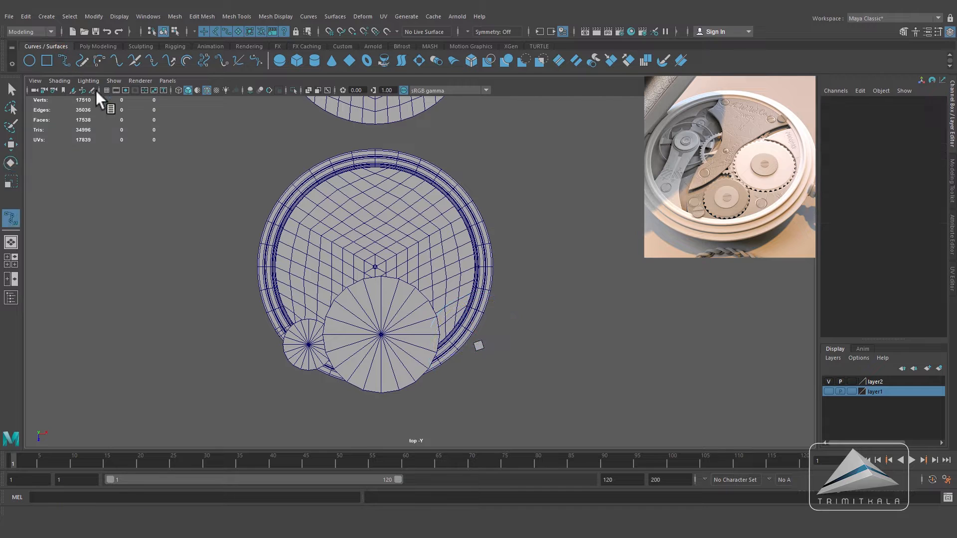
pyautogui.click(474, 334)
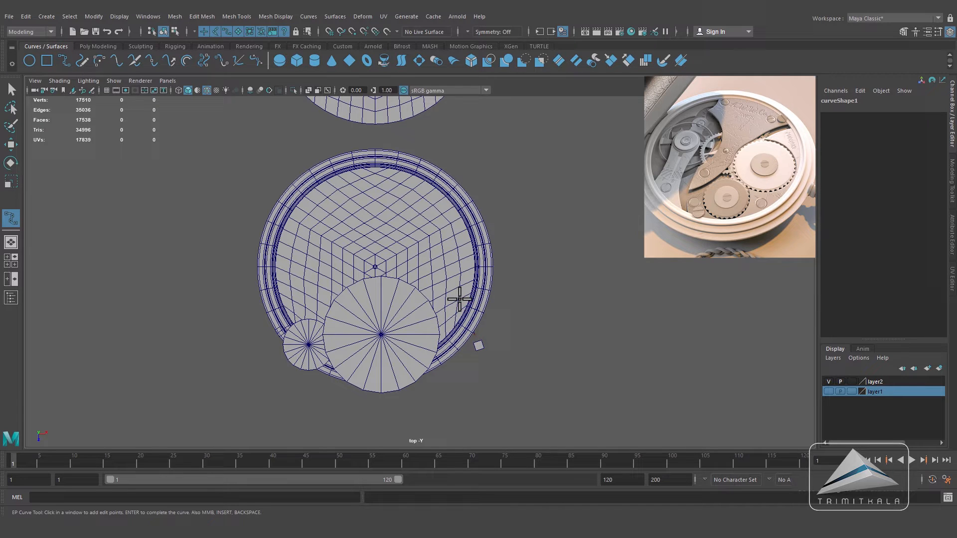
pyautogui.press('4')
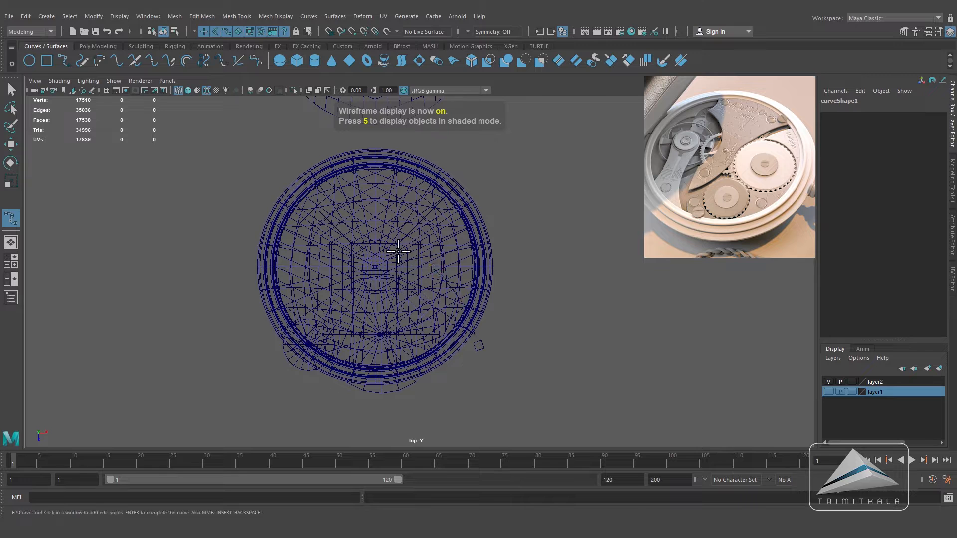
pyautogui.click(349, 237)
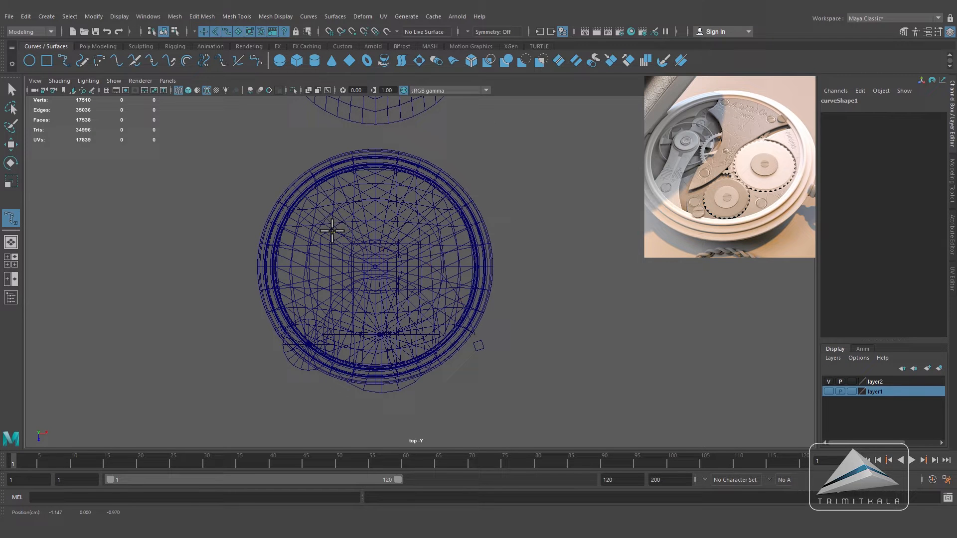
pyautogui.click(318, 219)
pyautogui.click(270, 147)
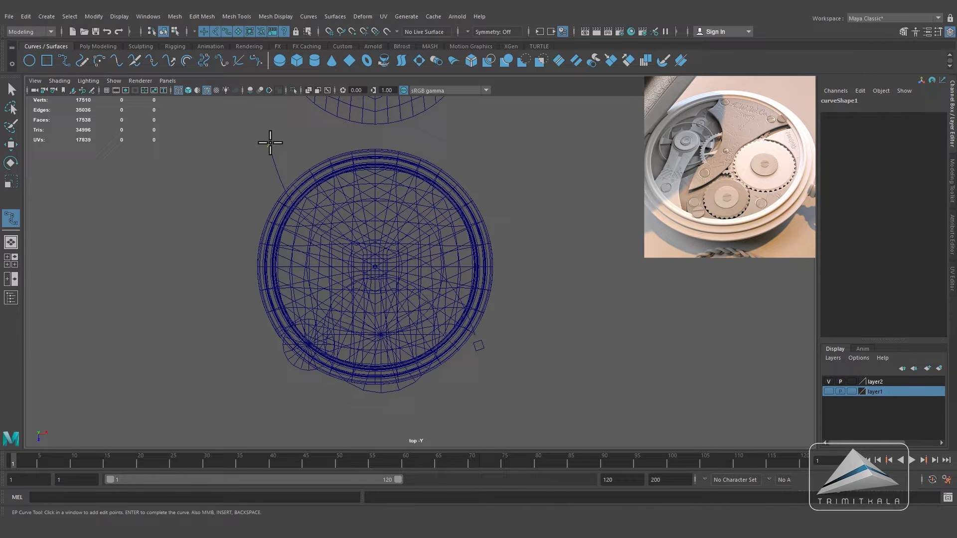
pyautogui.press('Return')
# Step: Smooth the S-shaped curve by moving its control vertices across the base
pyautogui.press('e')
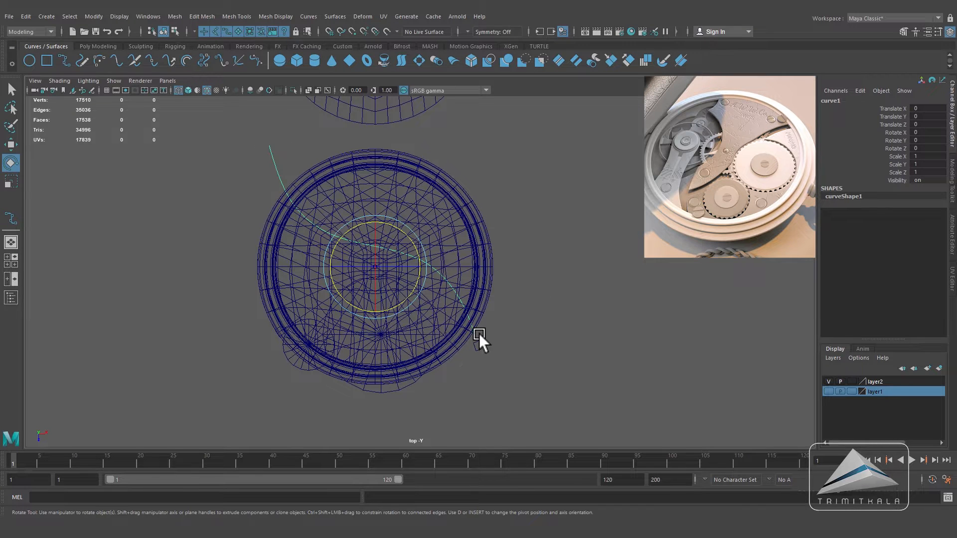
pyautogui.moveTo(273, 156); pyautogui.dragTo(220, 153, button='right')
pyautogui.click(432, 264)
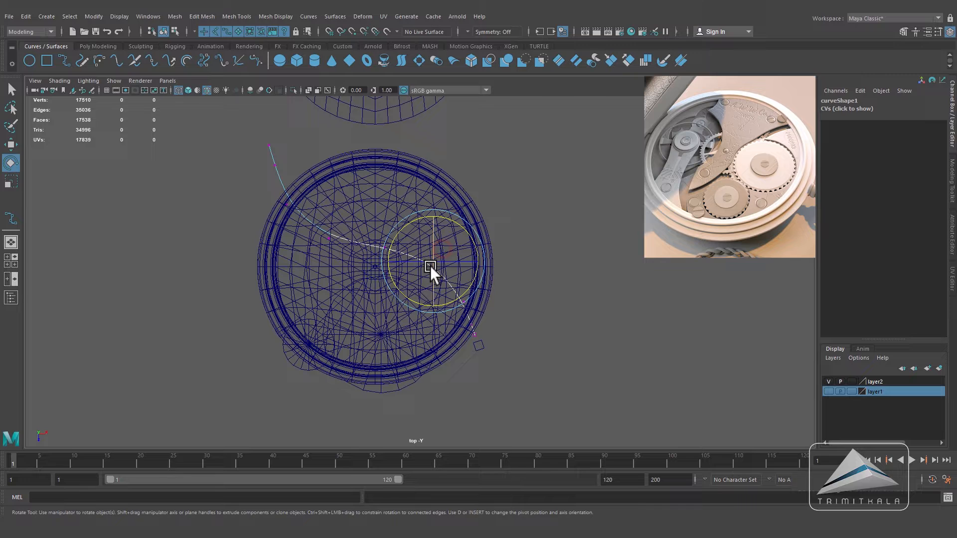
pyautogui.press('w')
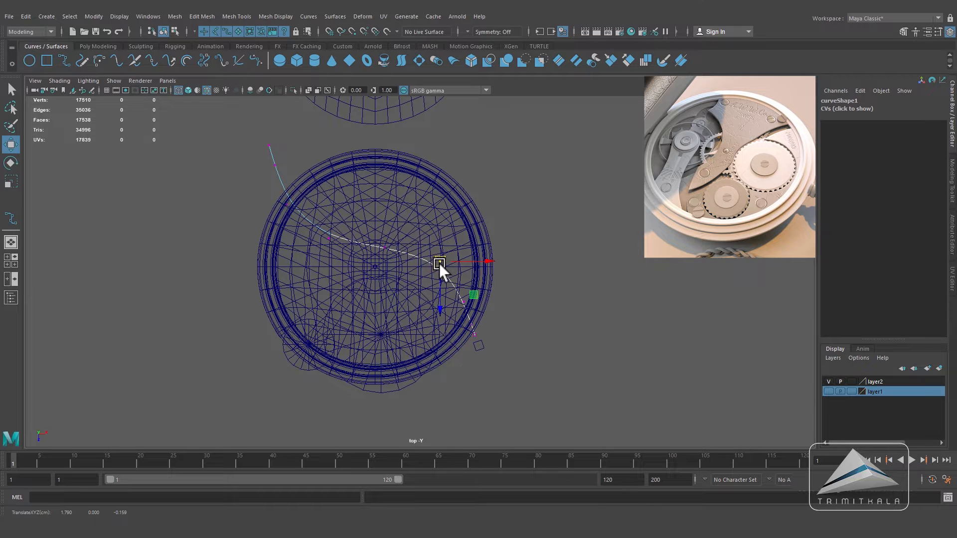
pyautogui.moveTo(381, 252); pyautogui.dragTo(335, 241, button='middle')
pyautogui.click(465, 300)
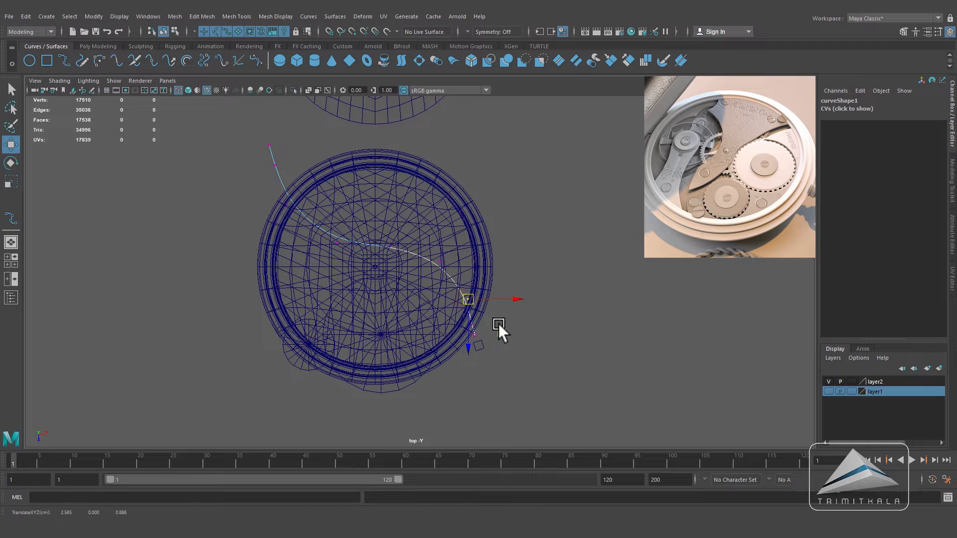
# Step: Return the curve to object mode and raise it to cube height in the shaded perspective view, Translate Y about 1.507
pyautogui.press('space')
pyautogui.press('space')
pyautogui.keyDown('alt'); pyautogui.moveTo(549, 285); pyautogui.dragTo(524, 245); pyautogui.keyUp('alt')
pyautogui.moveTo(380, 332); pyautogui.dragTo(429, 269, button='right')
pyautogui.scroll(2, 468, 322)
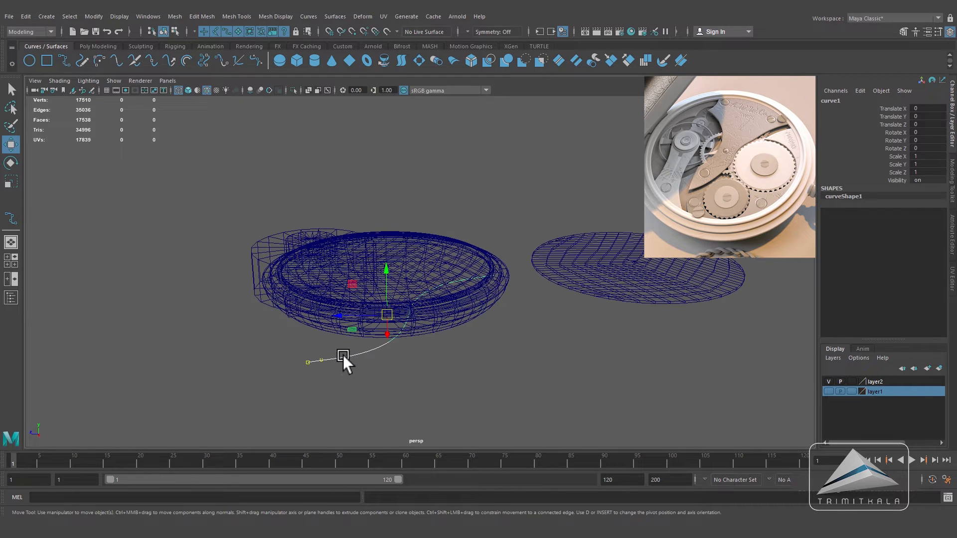
pyautogui.keyDown('alt'); pyautogui.moveTo(345, 355); pyautogui.dragTo(386, 354); pyautogui.keyUp('alt')
pyautogui.press('4')
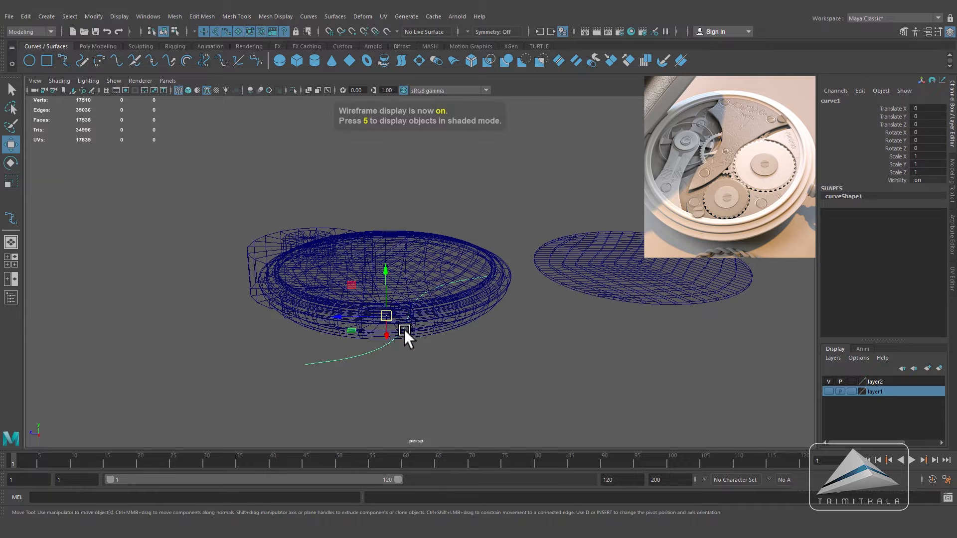
pyautogui.press('5')
pyautogui.moveTo(387, 271); pyautogui.dragTo(387, 220)
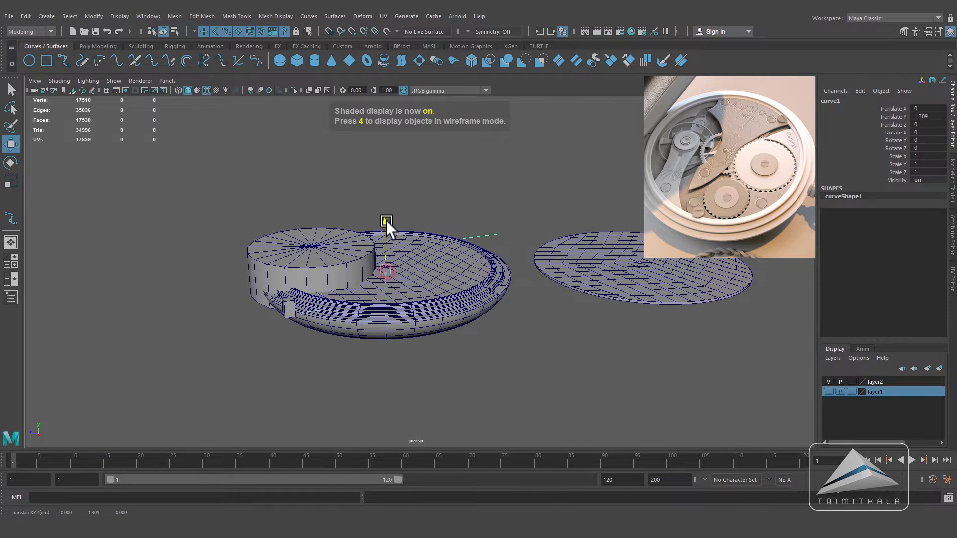
pyautogui.keyDown('alt'); pyautogui.moveTo(356, 267); pyautogui.dragTo(429, 324); pyautogui.keyUp('alt')
# Step: Extrude the cube's face along the S-shaped curve with enough divisions to follow it smoothly, and return to object mode
pyautogui.click(147, 259)
pyautogui.click(341, 46)
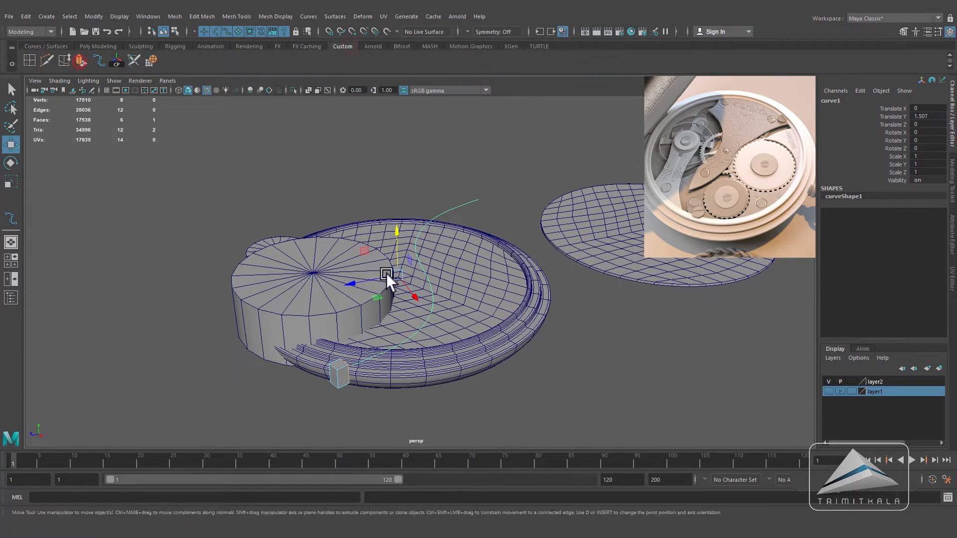
pyautogui.hotkey('ctrl', 'e')
pyautogui.moveTo(637, 312); pyautogui.dragTo(740, 320)
pyautogui.keyDown('alt'); pyautogui.moveTo(668, 379); pyautogui.dragTo(524, 224); pyautogui.keyUp('alt')
pyautogui.moveTo(524, 224); pyautogui.dragTo(545, 228, button='right')
# Step: Delete the curved bar's construction history and lower the bar to Translate Y about 1.347
pyautogui.click(25, 16)
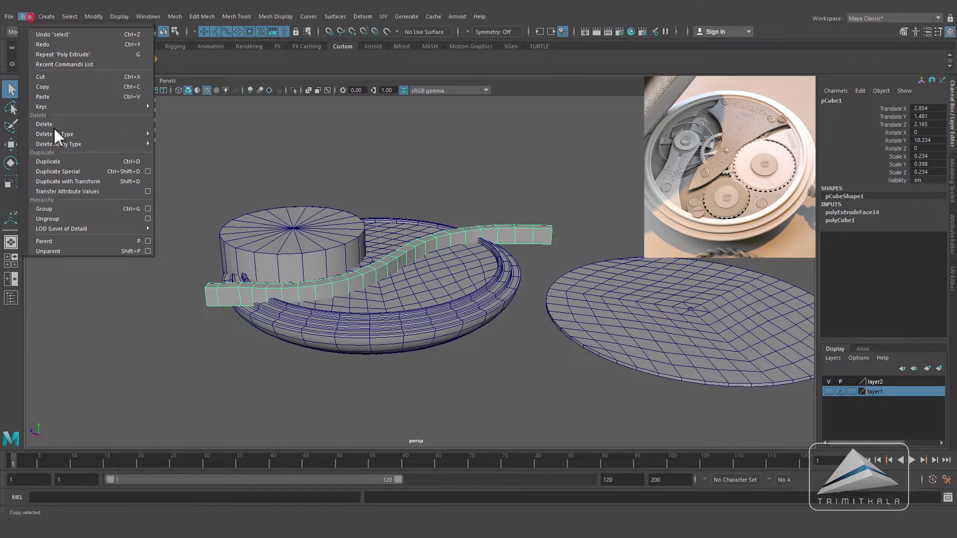
pyautogui.moveTo(78, 134)
pyautogui.click(173, 142)
pyautogui.press('w')
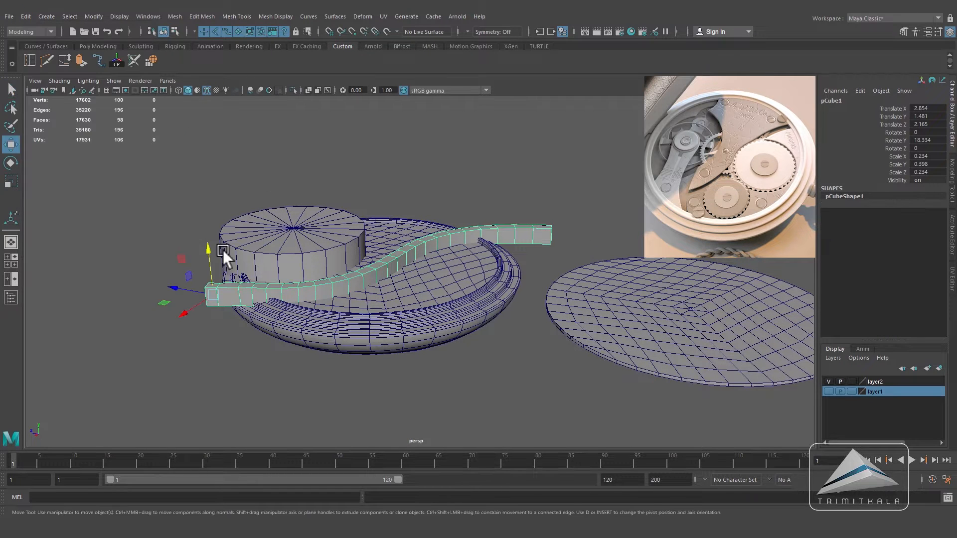
pyautogui.moveTo(204, 248); pyautogui.dragTo(205, 255)
# Step: Duplicate the curved bar, try moving the copy away along Z and undo that move
pyautogui.click(566, 214)
pyautogui.keyDown('alt'); pyautogui.moveTo(507, 271); pyautogui.dragTo(497, 380); pyautogui.keyUp('alt')
pyautogui.click(417, 324)
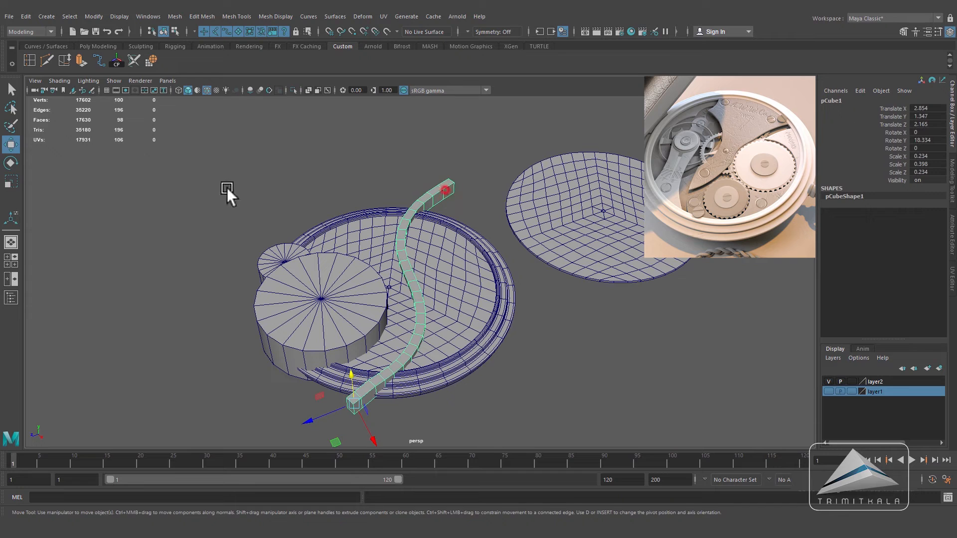
pyautogui.click(26, 16)
pyautogui.click(73, 161)
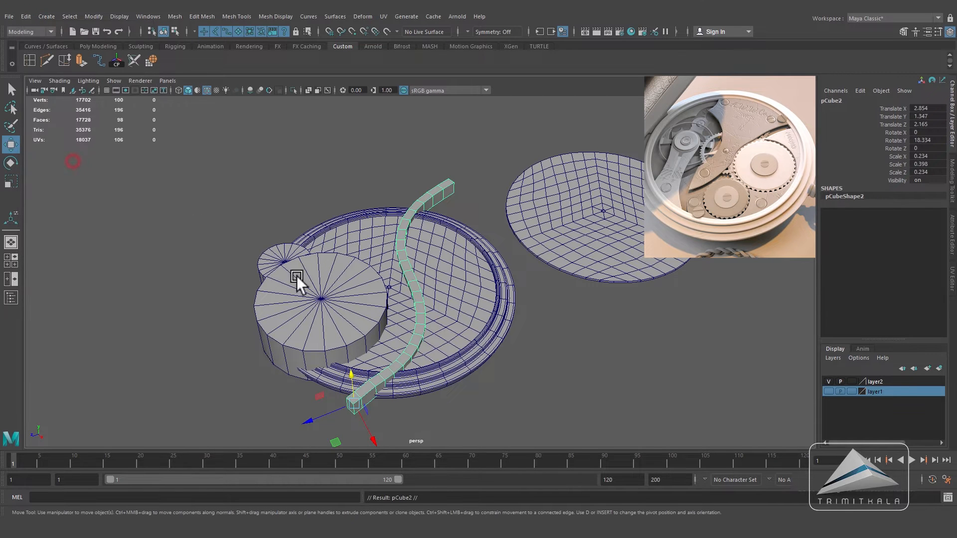
pyautogui.moveTo(308, 418); pyautogui.dragTo(690, 370)
pyautogui.hotkey('ctrl', 'z')
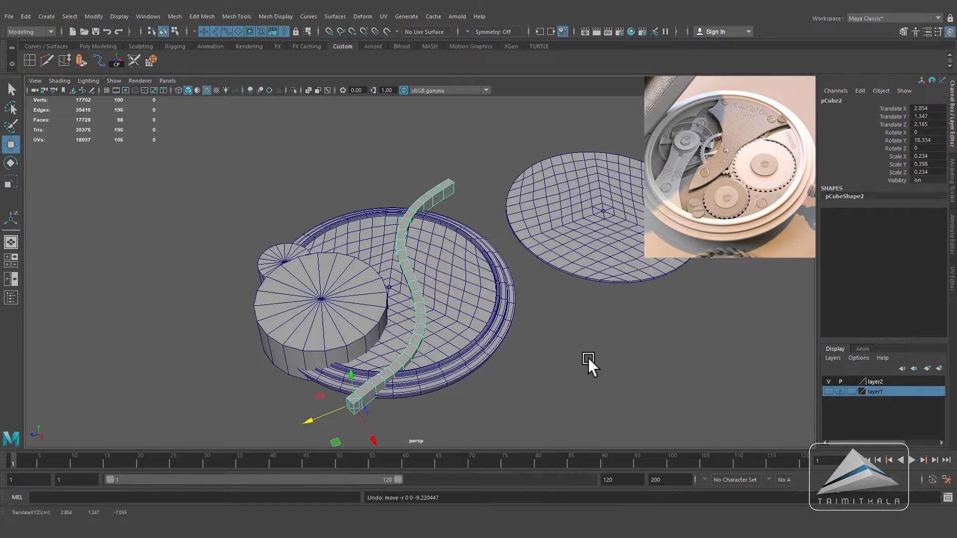
# Step: Move the duplicated curved bar along Z until it sits clear of the case, beside the spare disc
pyautogui.click(94, 16)
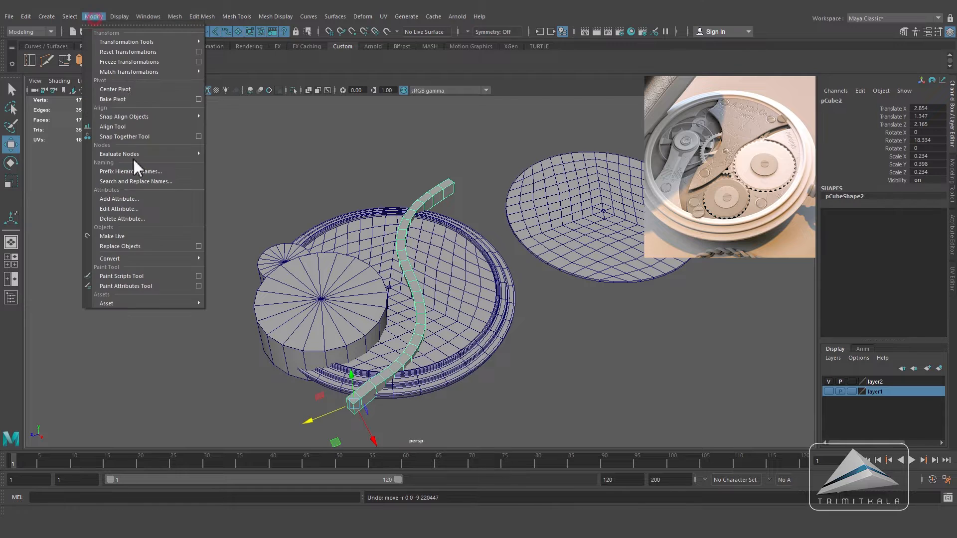
pyautogui.click(118, 51)
pyautogui.moveTo(308, 420); pyautogui.dragTo(702, 316)
pyautogui.click(702, 316)
# Step: Duplicate the small cylinder and place the copy on the other side of the curved bar, about X 1.706, Z -0.959
pyautogui.keyDown('alt'); pyautogui.moveTo(518, 316); pyautogui.dragTo(349, 267); pyautogui.keyUp('alt')
pyautogui.click(319, 249)
pyautogui.click(26, 17)
pyautogui.click(58, 160)
pyautogui.moveTo(329, 300); pyautogui.dragTo(344, 374)
pyautogui.moveTo(292, 353); pyautogui.dragTo(371, 364)
pyautogui.moveTo(426, 376); pyautogui.dragTo(424, 366)
pyautogui.keyDown('alt'); pyautogui.moveTo(438, 384); pyautogui.dragTo(490, 391, button='right'); pyautogui.keyUp('alt')
pyautogui.keyDown('alt'); pyautogui.moveTo(490, 392); pyautogui.dragTo(501, 389); pyautogui.keyUp('alt')
pyautogui.moveTo(379, 347); pyautogui.dragTo(388, 345)
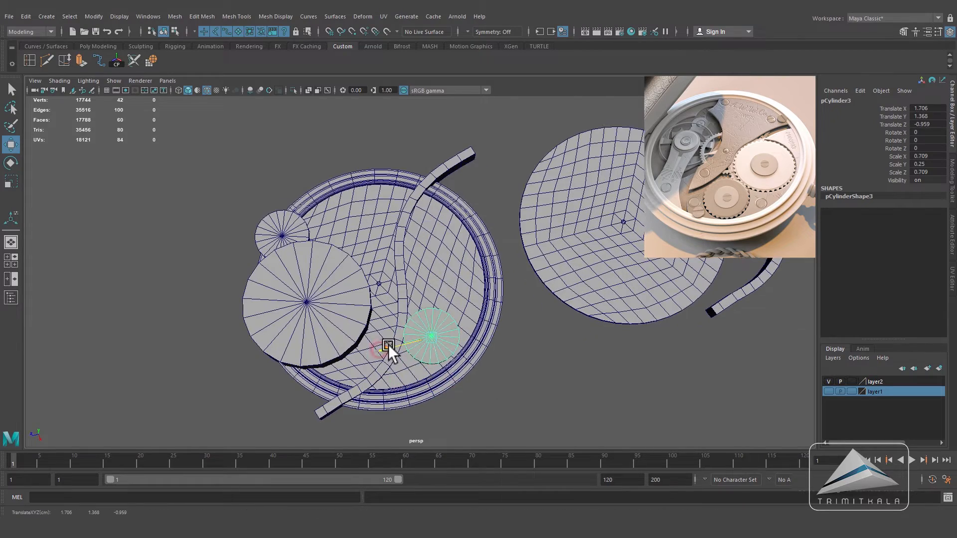
# Step: Scale the copied cylinder to about 0.786 in X and Z and adjust its position beside the curved bar
pyautogui.moveTo(443, 380); pyautogui.dragTo(442, 377)
pyautogui.moveTo(388, 342); pyautogui.dragTo(384, 343)
pyautogui.keyDown('alt'); pyautogui.moveTo(384, 343); pyautogui.dragTo(463, 373); pyautogui.keyUp('alt')
pyautogui.click(11, 182)
pyautogui.moveTo(428, 343); pyautogui.dragTo(387, 352)
pyautogui.click(11, 145)
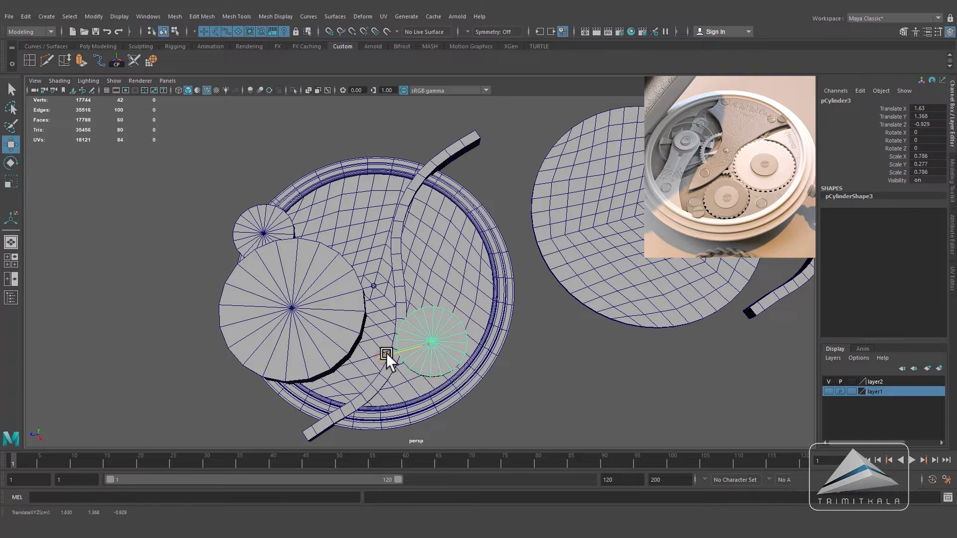
pyautogui.moveTo(445, 388); pyautogui.dragTo(444, 386)
# Step: Duplicate that cylinder again, enlarge the copy to about 1.23, and place it near X -0.136, Z -1.496
pyautogui.keyDown('alt'); pyautogui.moveTo(444, 386); pyautogui.dragTo(438, 301); pyautogui.keyUp('alt')
pyautogui.click(25, 16)
pyautogui.click(53, 162)
pyautogui.moveTo(363, 262); pyautogui.dragTo(395, 263)
pyautogui.moveTo(446, 301); pyautogui.dragTo(448, 309)
pyautogui.click(11, 182)
pyautogui.moveTo(438, 265); pyautogui.dragTo(467, 268)
pyautogui.click(11, 145)
pyautogui.moveTo(396, 267); pyautogui.dragTo(386, 270)
pyautogui.moveTo(436, 309); pyautogui.dragTo(437, 310)
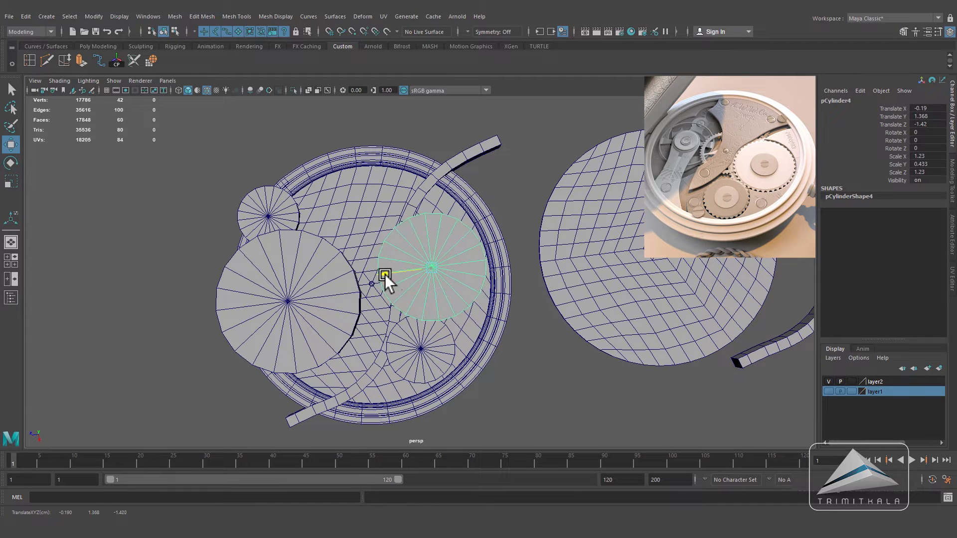
pyautogui.moveTo(387, 277); pyautogui.dragTo(390, 276)
pyautogui.moveTo(439, 314); pyautogui.dragTo(439, 317)
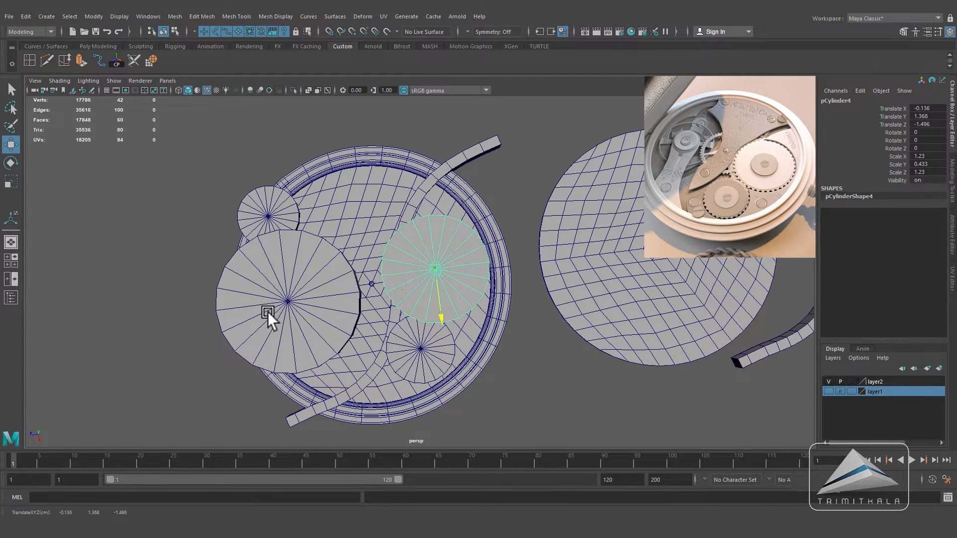
# Step: Reduce the new larger cylinder to a scale of about 1.119 and move it to about X -0.1, Z -1.46
pyautogui.click(11, 181)
pyautogui.moveTo(435, 268); pyautogui.dragTo(397, 271)
pyautogui.press('w')
pyautogui.moveTo(439, 318); pyautogui.dragTo(441, 319)
pyautogui.moveTo(388, 277); pyautogui.dragTo(387, 277)
pyautogui.keyDown('alt'); pyautogui.moveTo(438, 321); pyautogui.dragTo(241, 252); pyautogui.keyUp('alt')
pyautogui.click(241, 253)
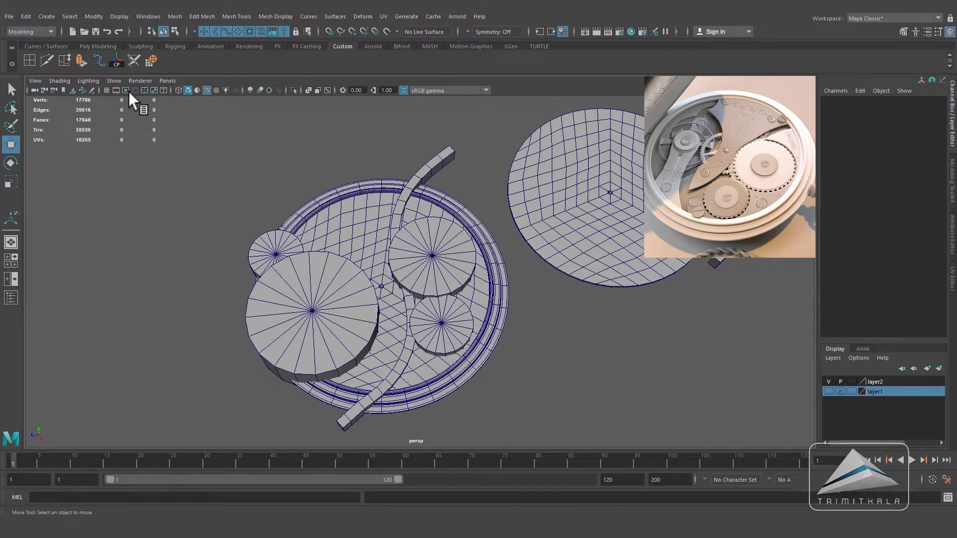
# Step: Create a polygon cube raised to Translate Y about 1.292, place it beside the case, and rotate it about 37.657° around Y
pyautogui.click(99, 46)
pyautogui.click(45, 61)
pyautogui.click(342, 46)
pyautogui.keyDown('alt'); pyautogui.moveTo(390, 296); pyautogui.dragTo(383, 219); pyautogui.keyUp('alt')
pyautogui.moveTo(379, 264); pyautogui.dragTo(377, 211)
pyautogui.keyDown('alt'); pyautogui.moveTo(377, 212); pyautogui.dragTo(280, 316); pyautogui.keyUp('alt')
pyautogui.keyDown('alt'); pyautogui.moveTo(279, 316); pyautogui.dragTo(438, 448); pyautogui.keyUp('alt')
pyautogui.keyDown('alt'); pyautogui.moveTo(492, 381); pyautogui.dragTo(456, 320, button='middle'); pyautogui.keyUp('alt')
pyautogui.moveTo(360, 377); pyautogui.dragTo(453, 418)
pyautogui.moveTo(390, 406); pyautogui.dragTo(491, 340)
pyautogui.press('e')
pyautogui.moveTo(489, 285); pyautogui.dragTo(414, 322)
# Step: Lengthen the cube into a rectangular block by moving one end face, then return to object mode
pyautogui.moveTo(406, 340); pyautogui.dragTo(407, 369, button='right')
pyautogui.keyDown('alt'); pyautogui.moveTo(404, 373); pyautogui.dragTo(499, 279); pyautogui.keyUp('alt')
pyautogui.click(375, 345)
pyautogui.press('w')
pyautogui.moveTo(539, 242); pyautogui.dragTo(541, 241, button='right')
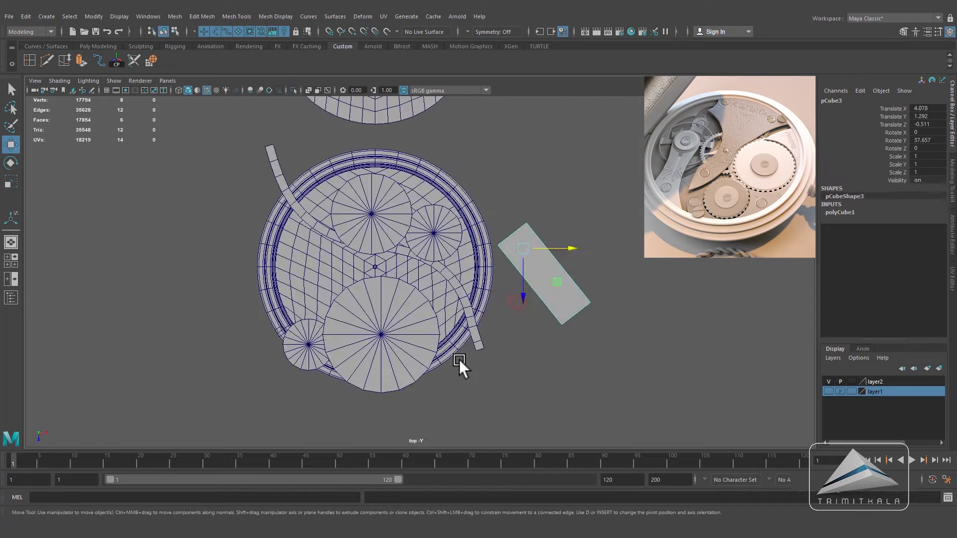
# Step: Draw a curve in the top view from beside the block toward the large cylinder
pyautogui.keyDown('alt'); pyautogui.moveTo(456, 327); pyautogui.dragTo(511, 352, button='right'); pyautogui.keyUp('alt')
pyautogui.keyDown('alt'); pyautogui.moveTo(511, 352); pyautogui.dragTo(497, 366, button='middle'); pyautogui.keyUp('alt')
pyautogui.click(99, 60)
pyautogui.click(510, 310)
pyautogui.click(458, 343)
pyautogui.click(393, 366)
pyautogui.press('w')
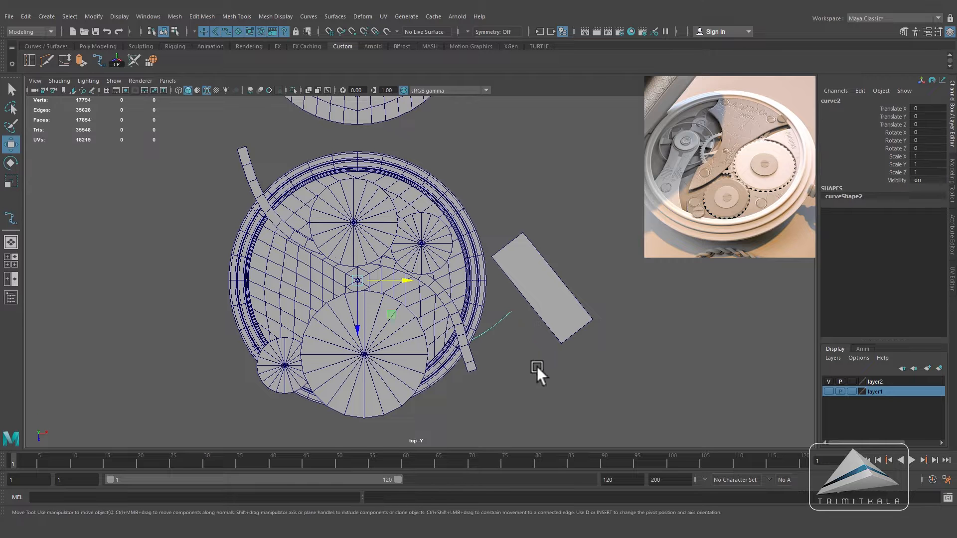
# Step: Raise the new curve to Translate Y about 1.353 in the perspective view
pyautogui.press('space')
pyautogui.moveTo(534, 369); pyautogui.dragTo(531, 339)
pyautogui.keyDown('alt'); pyautogui.moveTo(439, 292); pyautogui.dragTo(424, 259); pyautogui.keyUp('alt')
pyautogui.moveTo(348, 240); pyautogui.dragTo(346, 199)
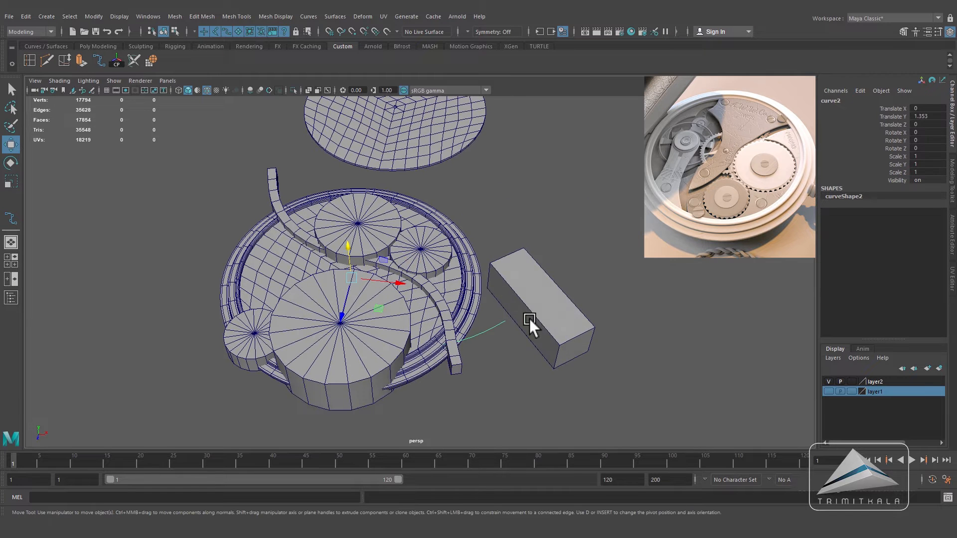
# Step: Extrude the block's face along the curve with 12 divisions, return to object mode, and delete the block's history
pyautogui.click(521, 327)
pyautogui.click(82, 60)
pyautogui.moveTo(637, 310); pyautogui.dragTo(684, 309)
pyautogui.keyDown('alt'); pyautogui.moveTo(558, 346); pyautogui.dragTo(424, 399); pyautogui.keyUp('alt')
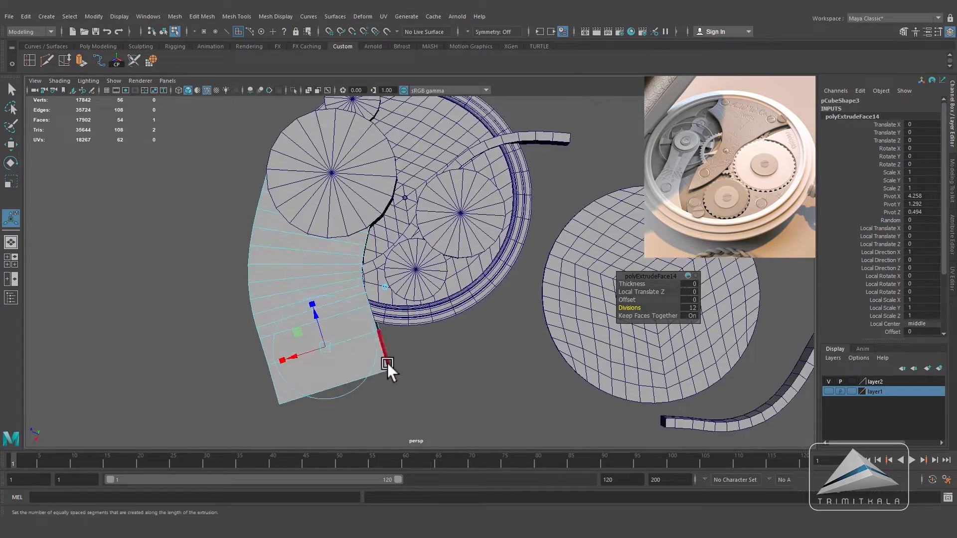
pyautogui.moveTo(387, 362); pyautogui.dragTo(423, 329, button='right')
pyautogui.press('q')
pyautogui.click(25, 16)
pyautogui.click(172, 133)
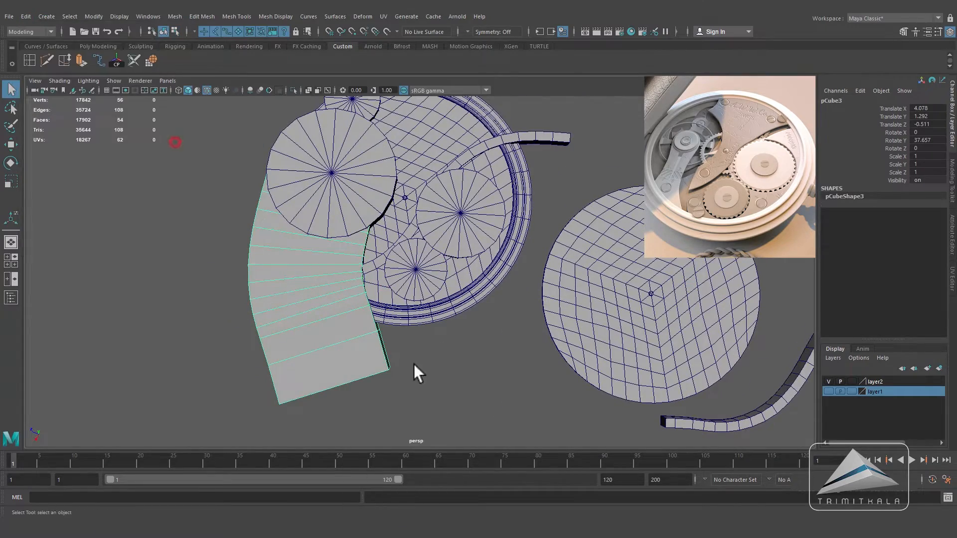
# Step: Rotate the wide curved block to about 40.073° around Y, nudge it into place over the case, and save the scene
pyautogui.click(11, 162)
pyautogui.moveTo(416, 335); pyautogui.dragTo(405, 331)
pyautogui.press('w')
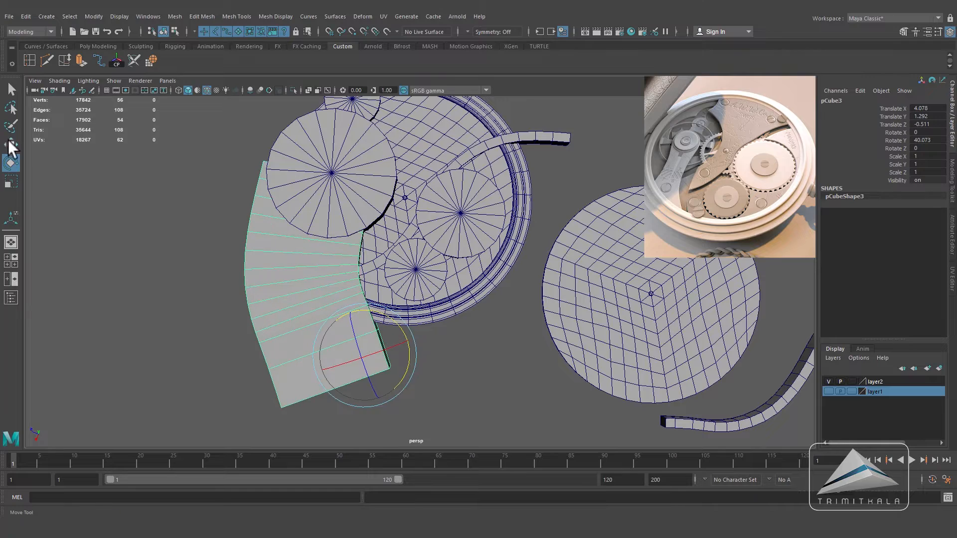
pyautogui.moveTo(322, 334)
pyautogui.mouseDown(button='middle')
pyautogui.moveTo(363, 403)
pyautogui.moveTo(325, 338)
pyautogui.mouseUp(button='middle')
pyautogui.click(453, 339)
pyautogui.keyDown('alt'); pyautogui.moveTo(454, 338); pyautogui.dragTo(464, 316); pyautogui.keyUp('alt')
pyautogui.hotkey('ctrl', 's')
# Step: Select the disc insert inside the case and keep the Booleans commands open in a floating window
pyautogui.click(399, 198)
pyautogui.keyDown('alt'); pyautogui.moveTo(477, 237); pyautogui.dragTo(504, 235); pyautogui.keyUp('alt')
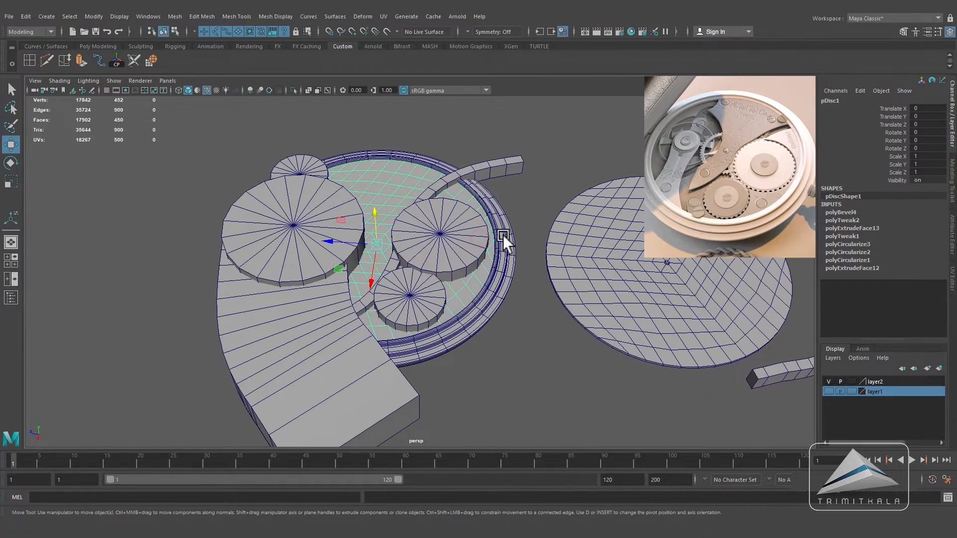
pyautogui.click(175, 16)
pyautogui.moveTo(199, 41)
pyautogui.click(309, 43)
pyautogui.moveTo(483, 53); pyautogui.dragTo(594, 79)
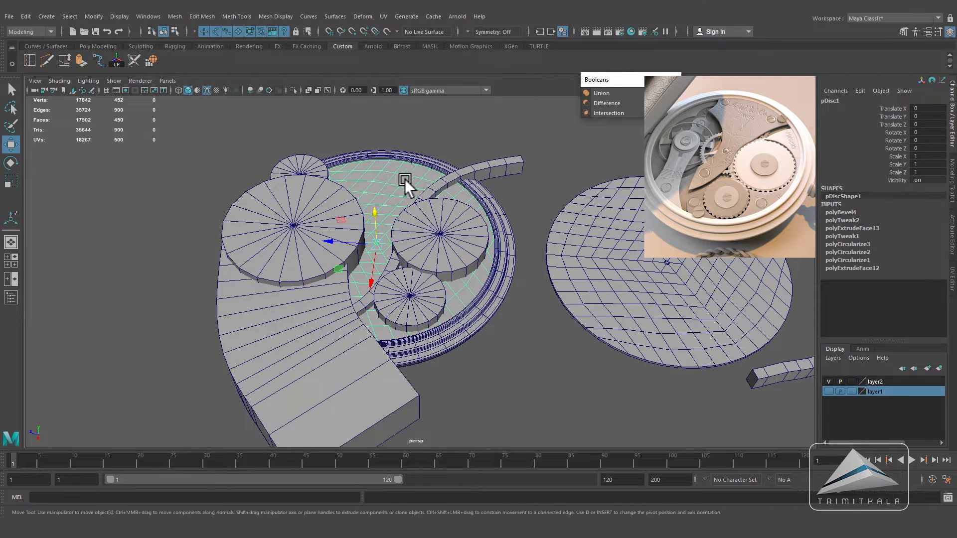
# Step: Subtract the large cylinder from the disc insert with a Boolean Difference and inspect the cut
pyautogui.keyDown('alt'); pyautogui.moveTo(404, 179); pyautogui.dragTo(416, 216); pyautogui.keyUp('alt')
pyautogui.keyDown('shift'); pyautogui.click(326, 201); pyautogui.keyUp('shift')
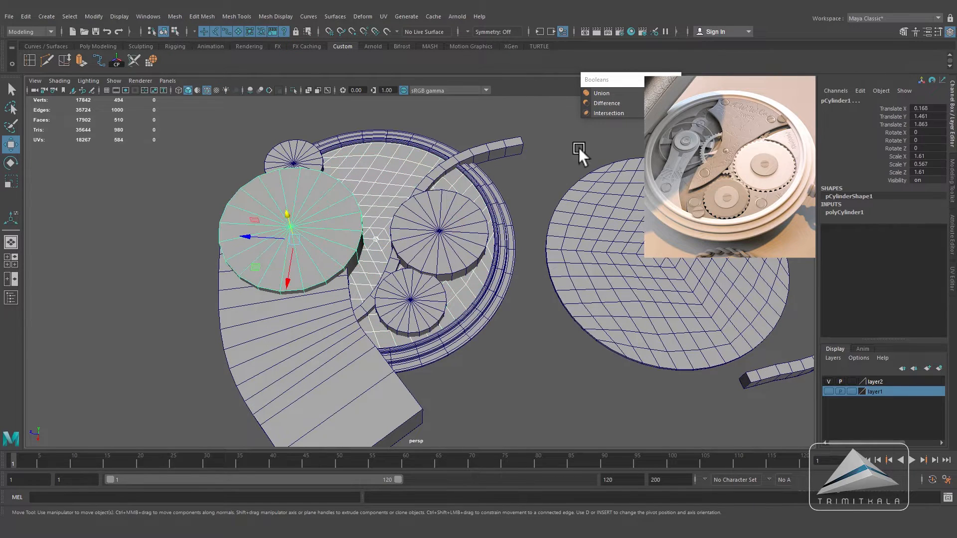
pyautogui.click(606, 102)
pyautogui.keyDown('alt'); pyautogui.moveTo(488, 210); pyautogui.dragTo(319, 171); pyautogui.keyUp('alt')
pyautogui.click(293, 90)
pyautogui.keyDown('alt'); pyautogui.moveTo(474, 265); pyautogui.dragTo(405, 260); pyautogui.keyUp('alt')
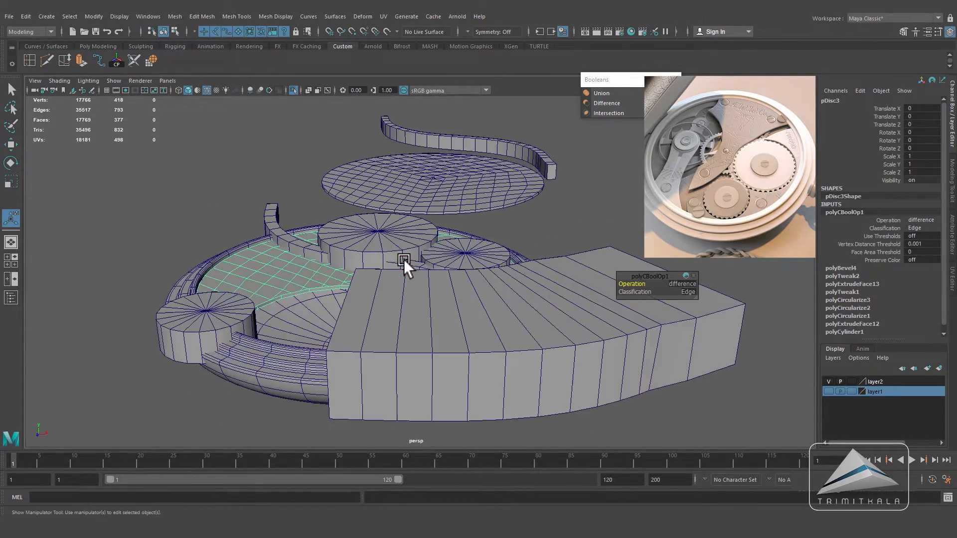
pyautogui.keyDown('alt'); pyautogui.moveTo(403, 259); pyautogui.dragTo(277, 288); pyautogui.keyUp('alt')
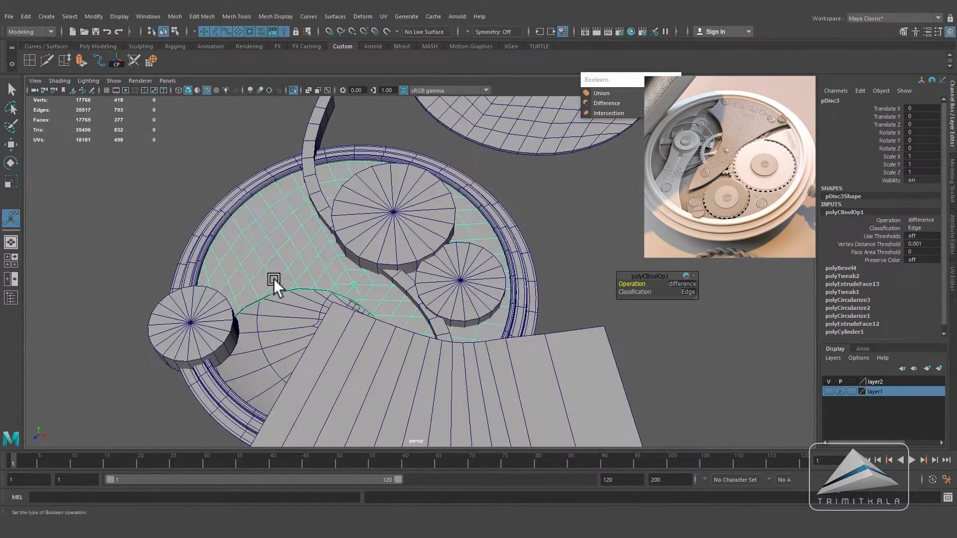
# Step: Subtract the small rim cylinder and the wide curved block from the disc insert with Boolean Difference
pyautogui.click(213, 313)
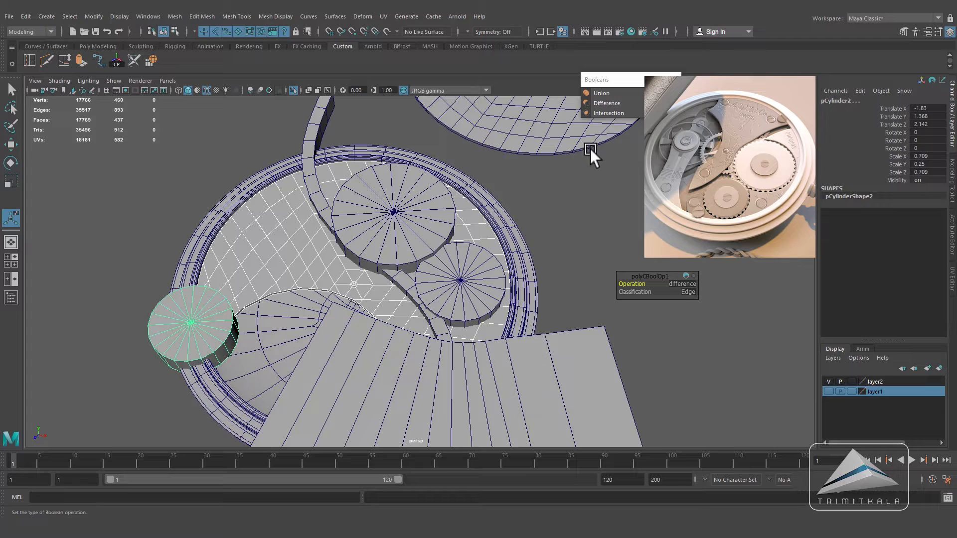
pyautogui.click(613, 103)
pyautogui.keyDown('alt'); pyautogui.moveTo(512, 301); pyautogui.dragTo(325, 300); pyautogui.keyUp('alt')
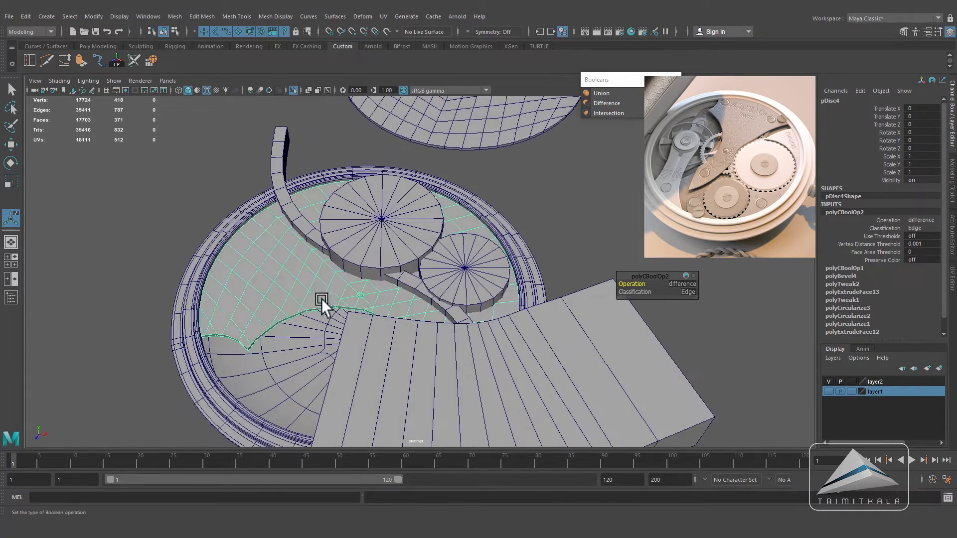
pyautogui.click(291, 289)
pyautogui.click(517, 359)
pyautogui.click(613, 103)
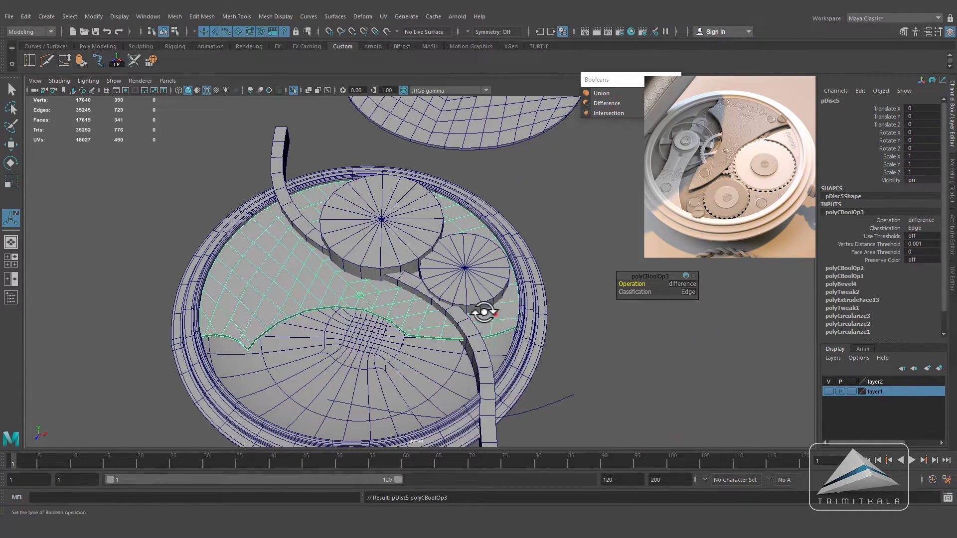
pyautogui.keyDown('alt'); pyautogui.moveTo(481, 311); pyautogui.dragTo(459, 306); pyautogui.keyUp('alt')
# Step: Subtract the two remaining cylinders from the disc insert with separate Boolean Difference operations
pyautogui.click(549, 373)
pyautogui.keyDown('alt'); pyautogui.moveTo(511, 357); pyautogui.dragTo(485, 335); pyautogui.keyUp('alt')
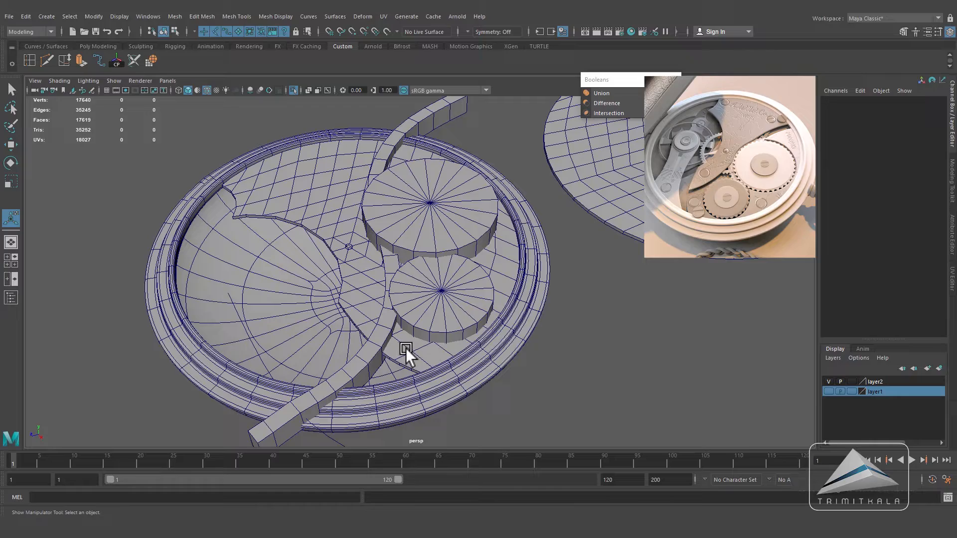
pyautogui.click(394, 257)
pyautogui.click(446, 226)
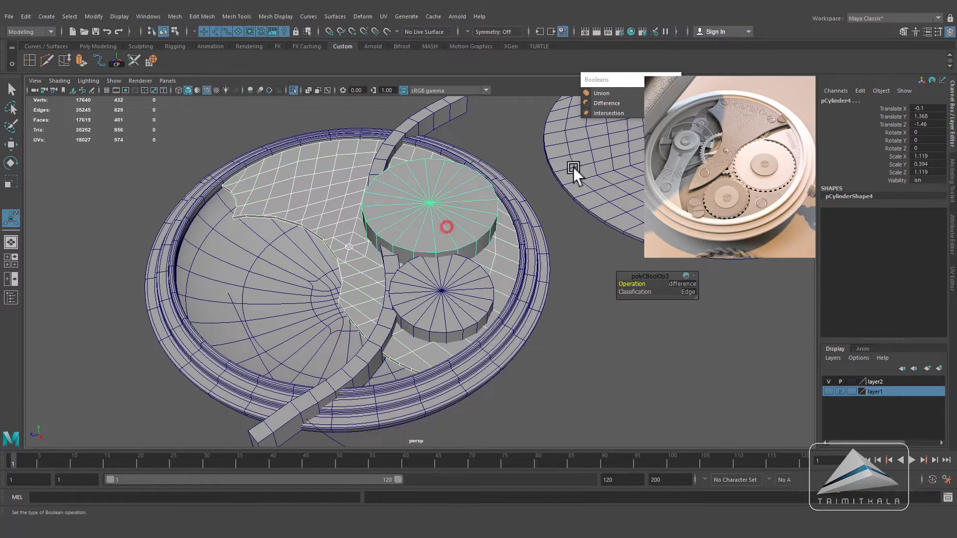
pyautogui.click(624, 104)
pyautogui.moveTo(539, 345)
pyautogui.keyDown('alt'); pyautogui.mouseDown()
pyautogui.moveTo(498, 341)
pyautogui.moveTo(533, 346)
pyautogui.mouseUp(); pyautogui.keyUp('alt')
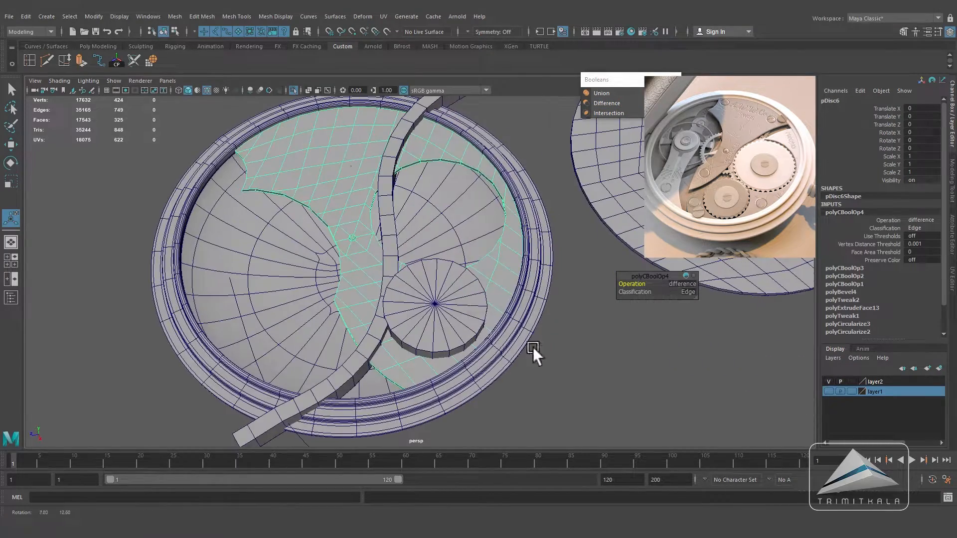
pyautogui.moveTo(342, 154)
pyautogui.keyDown('alt'); pyautogui.mouseDown()
pyautogui.moveTo(524, 277)
pyautogui.moveTo(473, 280)
pyautogui.moveTo(522, 273)
pyautogui.moveTo(541, 291)
pyautogui.moveTo(401, 209)
pyautogui.mouseUp(); pyautogui.keyUp('alt')
pyautogui.click(453, 280)
pyautogui.click(614, 103)
# Step: Subtract the S-shaped bar from the disc insert with a Boolean Difference
pyautogui.click(371, 178)
pyautogui.click(311, 204)
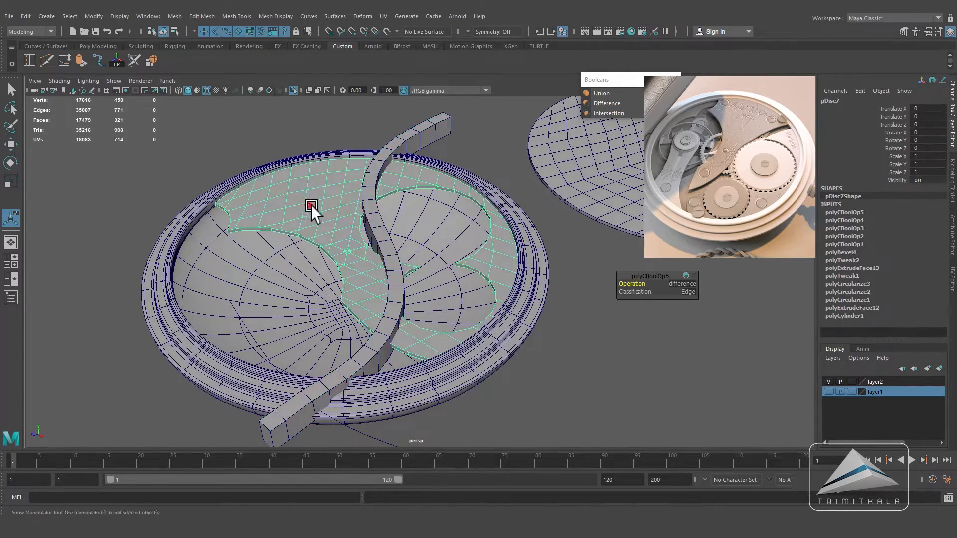
pyautogui.click(368, 175)
pyautogui.click(606, 103)
# Step: Delete the leftover fragment's faces between the two neighbouring round cutouts and return the disc insert to object mode
pyautogui.keyDown('alt'); pyautogui.moveTo(453, 261); pyautogui.dragTo(535, 291); pyautogui.keyUp('alt')
pyautogui.keyDown('alt'); pyautogui.moveTo(535, 291); pyautogui.dragTo(508, 280, button='right'); pyautogui.keyUp('alt')
pyautogui.moveTo(381, 186); pyautogui.dragTo(378, 213, button='right')
pyautogui.keyDown('alt'); pyautogui.moveTo(379, 214); pyautogui.dragTo(413, 224); pyautogui.keyUp('alt')
pyautogui.moveTo(395, 299); pyautogui.dragTo(395, 298)
pyautogui.keyDown('alt'); pyautogui.moveTo(443, 288); pyautogui.dragTo(434, 278); pyautogui.keyUp('alt')
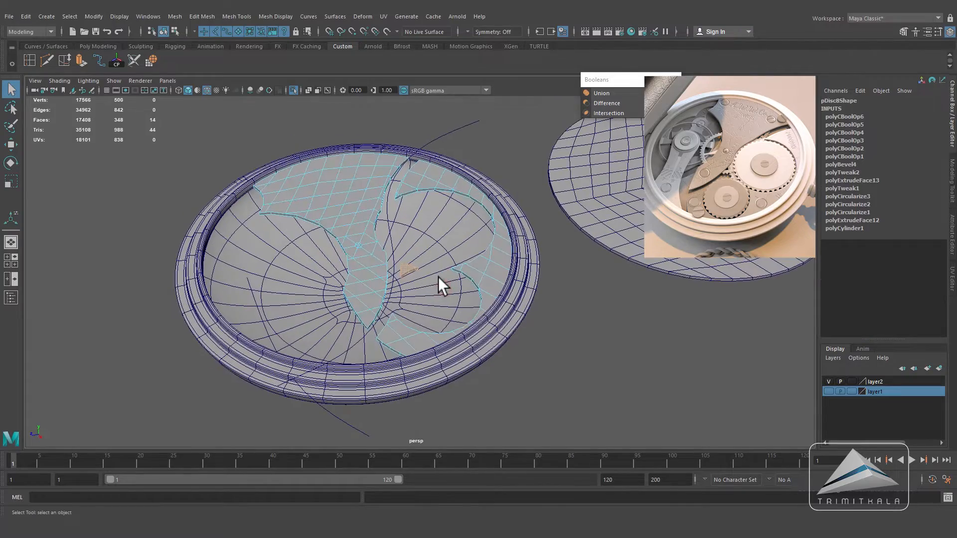
pyautogui.press('Delete')
pyautogui.moveTo(353, 199); pyautogui.dragTo(390, 154, button='right')
# Step: Delete the two leftover guide curves used for the extrusions
pyautogui.keyDown('alt'); pyautogui.moveTo(390, 154); pyautogui.dragTo(473, 181); pyautogui.keyUp('alt')
pyautogui.click(500, 205)
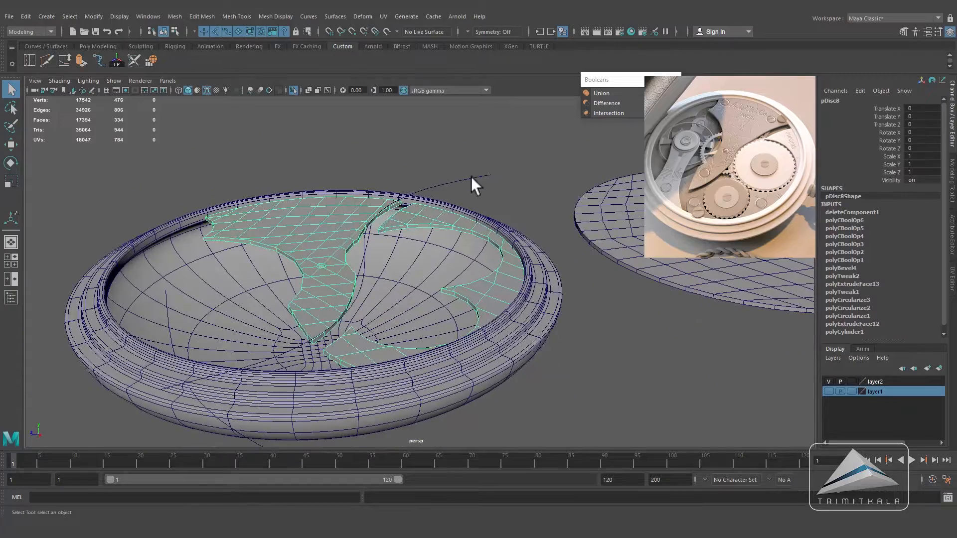
pyautogui.click(475, 178)
pyautogui.press('Delete')
pyautogui.keyDown('alt'); pyautogui.moveTo(546, 307); pyautogui.dragTo(513, 331, button='right'); pyautogui.keyUp('alt')
pyautogui.keyDown('alt'); pyautogui.moveTo(513, 332); pyautogui.dragTo(489, 336); pyautogui.keyUp('alt')
pyautogui.click(338, 393)
pyautogui.press('Delete')
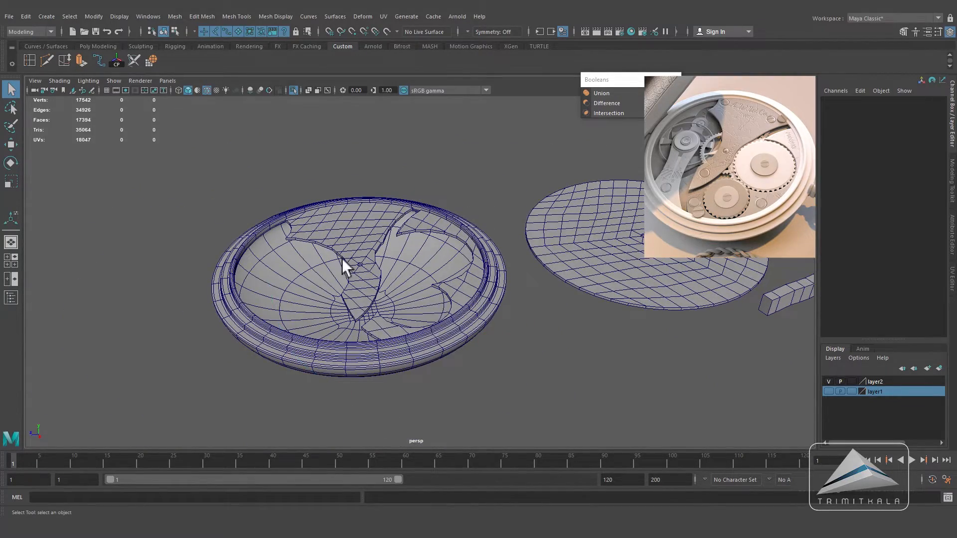
# Step: Hide the wireframe to inspect the cut plates, set the spare disc's Translate Z to 0, and show the wireframe again
pyautogui.click(207, 90)
pyautogui.moveTo(438, 295)
pyautogui.keyDown('alt'); pyautogui.mouseDown()
pyautogui.moveTo(369, 288)
pyautogui.moveTo(508, 289)
pyautogui.moveTo(419, 312)
pyautogui.moveTo(455, 316)
pyautogui.moveTo(486, 343)
pyautogui.moveTo(421, 363)
pyautogui.moveTo(414, 352)
pyautogui.mouseUp(); pyautogui.keyUp('alt')
pyautogui.click(399, 306)
pyautogui.keyDown('alt'); pyautogui.moveTo(414, 353); pyautogui.dragTo(568, 329, button='right'); pyautogui.keyUp('alt')
pyautogui.click(640, 287)
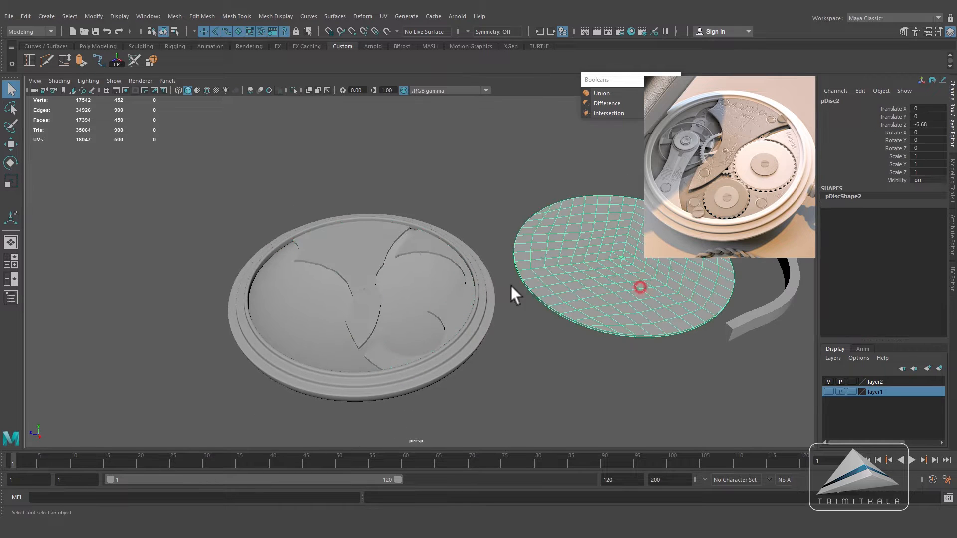
pyautogui.doubleClick(928, 124)
pyautogui.write('0')
pyautogui.press('Return')
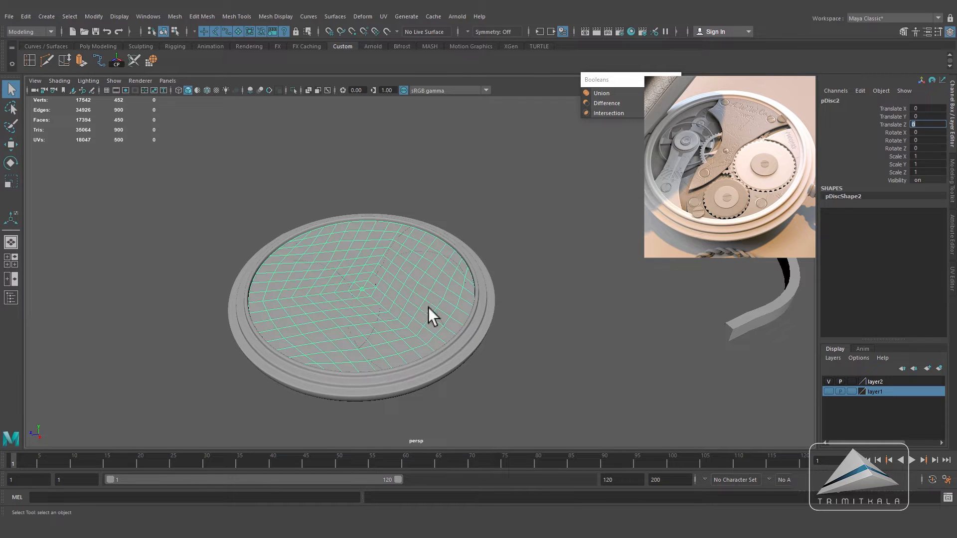
pyautogui.click(206, 90)
pyautogui.moveTo(333, 244)
pyautogui.keyDown('alt'); pyautogui.mouseDown()
pyautogui.moveTo(593, 313)
pyautogui.moveTo(581, 293)
pyautogui.moveTo(578, 303)
pyautogui.mouseUp(); pyautogui.keyUp('alt')
pyautogui.click(564, 292)
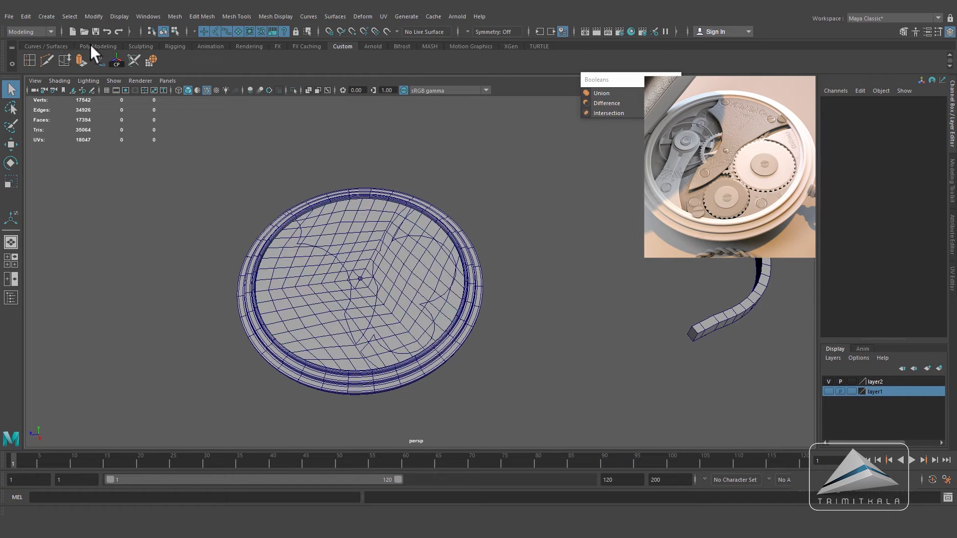
# Step: Create a polygon cylinder at the centre of the case and raise it to Translate Y about 1.203
pyautogui.click(95, 46)
pyautogui.click(65, 60)
pyautogui.scroll(2, 307, 299)
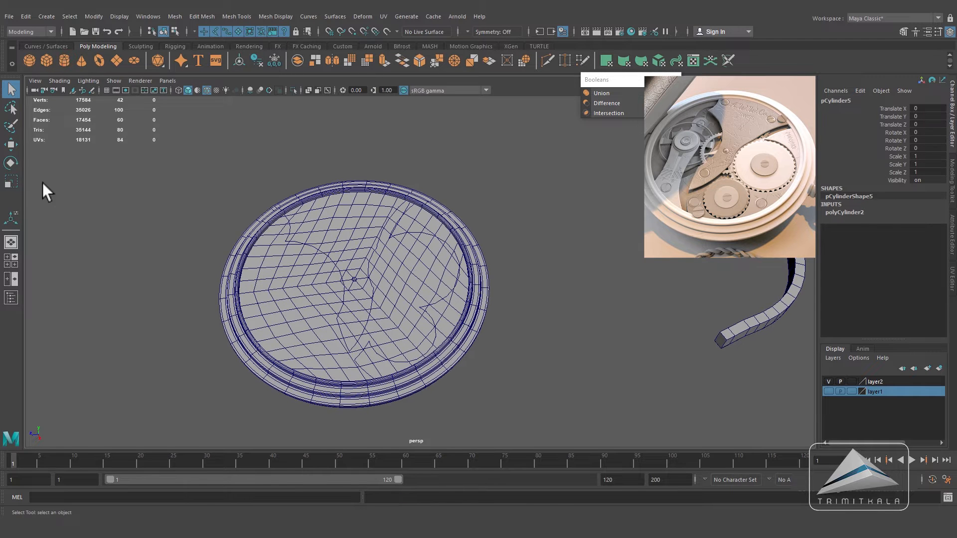
pyautogui.press('w')
pyautogui.moveTo(355, 279); pyautogui.dragTo(351, 254)
pyautogui.keyDown('alt'); pyautogui.moveTo(352, 254); pyautogui.dragTo(366, 400); pyautogui.keyUp('alt')
# Step: Scale the new cylinder to 0.5 and position it over the disc at about X 0.214, Z 1.489
pyautogui.press('space')
pyautogui.moveTo(359, 320); pyautogui.dragTo(359, 386)
pyautogui.moveTo(399, 349); pyautogui.dragTo(364, 364)
pyautogui.press('r')
pyautogui.press('w')
pyautogui.press('space')
pyautogui.keyDown('alt'); pyautogui.moveTo(426, 302); pyautogui.dragTo(451, 379); pyautogui.keyUp('alt')
pyautogui.moveTo(265, 357); pyautogui.dragTo(264, 357)
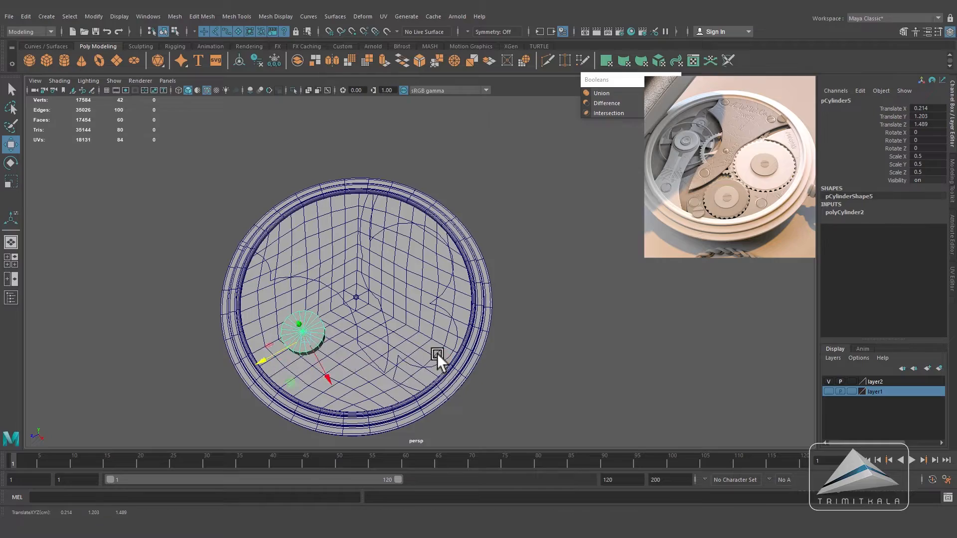
# Step: Select half of the small cylinder's faces and extrude them outward into a long bar reaching past the case rim
pyautogui.press('space')
pyautogui.keyDown('alt'); pyautogui.moveTo(435, 357); pyautogui.dragTo(472, 357, button='right'); pyautogui.keyUp('alt')
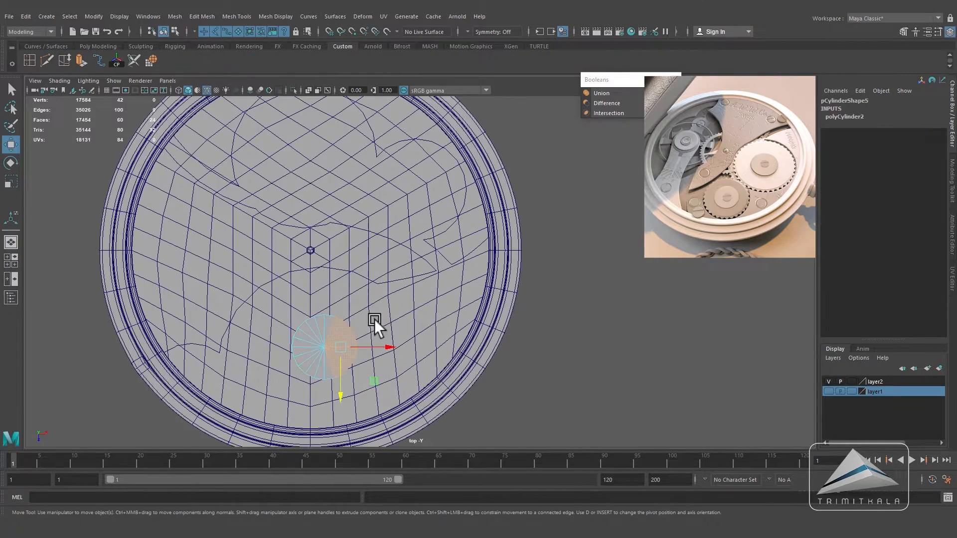
pyautogui.moveTo(373, 315); pyautogui.dragTo(462, 314)
pyautogui.press('space')
pyautogui.click(81, 61)
pyautogui.keyDown('alt'); pyautogui.moveTo(425, 267); pyautogui.dragTo(523, 354); pyautogui.keyUp('alt')
pyautogui.moveTo(626, 308); pyautogui.dragTo(714, 319)
pyautogui.keyDown('alt'); pyautogui.moveTo(483, 345); pyautogui.dragTo(491, 271); pyautogui.keyUp('alt')
pyautogui.keyDown('alt'); pyautogui.moveTo(608, 360); pyautogui.dragTo(606, 409); pyautogui.keyUp('alt')
pyautogui.click(605, 409)
pyautogui.moveTo(502, 254); pyautogui.dragTo(540, 245, button='right')
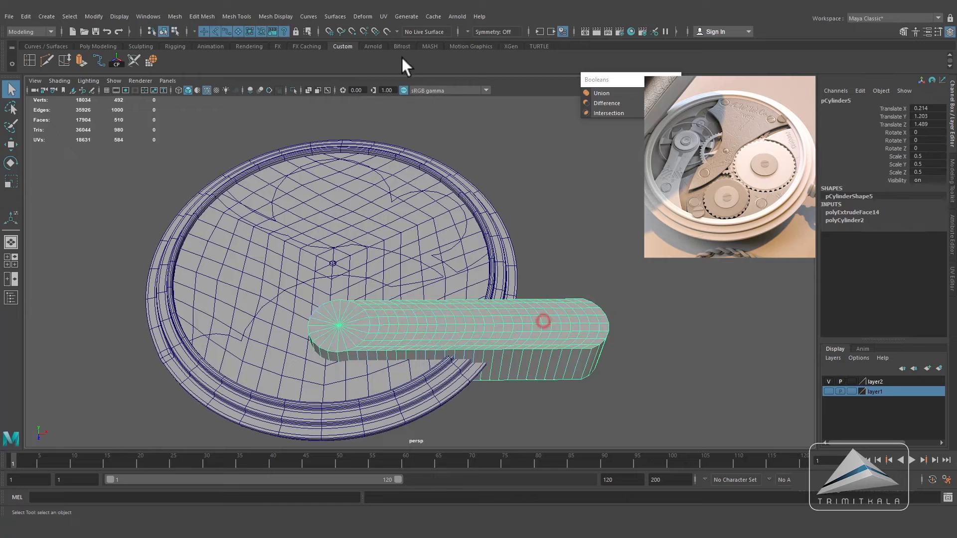
# Step: Add a nonlinear Flare deformer to the bar and set its handle's Rotate Z to 90 along the bar's length
pyautogui.click(363, 17)
pyautogui.moveTo(453, 164)
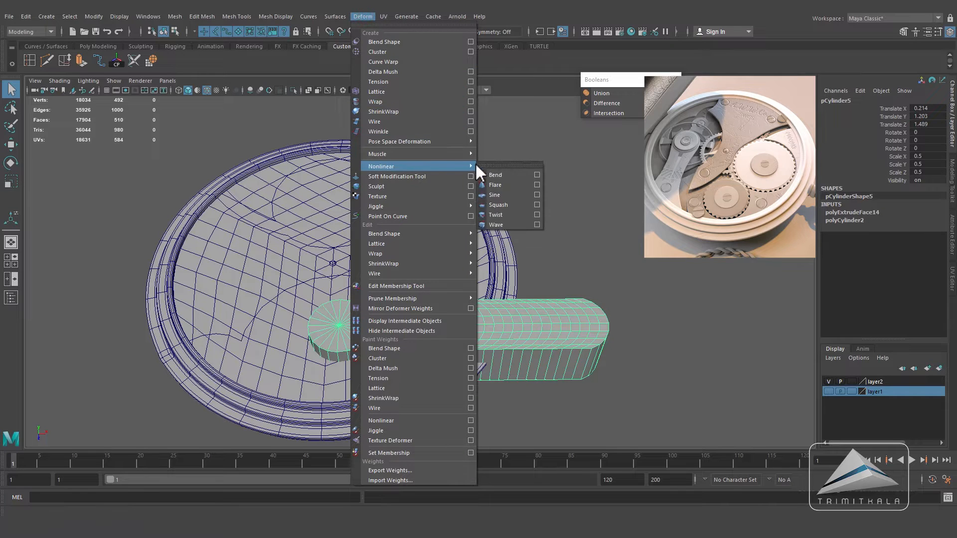
pyautogui.click(501, 164)
pyautogui.moveTo(521, 172); pyautogui.dragTo(662, 137)
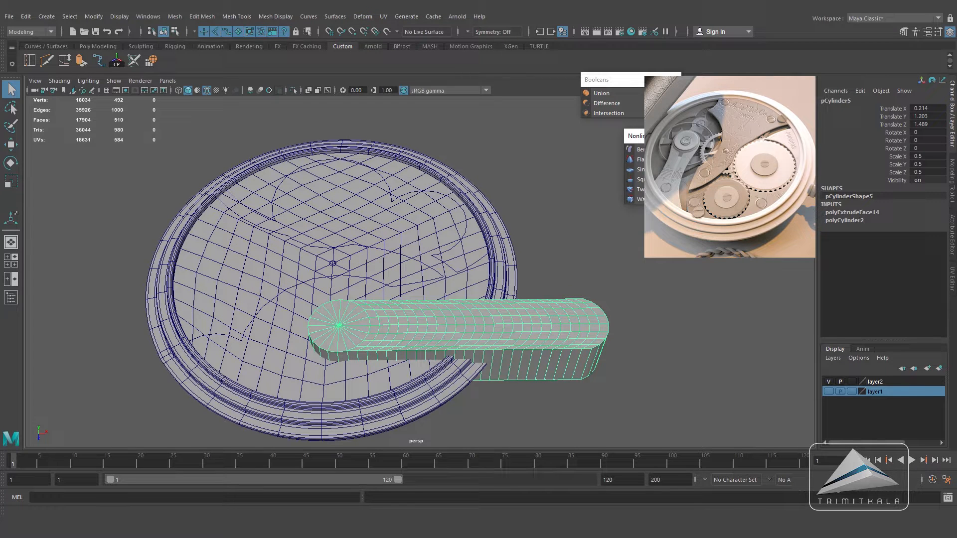
pyautogui.click(640, 159)
pyautogui.keyDown('alt'); pyautogui.moveTo(509, 295); pyautogui.dragTo(504, 280); pyautogui.keyUp('alt')
pyautogui.click(11, 163)
pyautogui.moveTo(459, 305); pyautogui.dragTo(404, 344)
pyautogui.click(922, 148)
pyautogui.write('90')
pyautogui.press('Return')
# Step: Set the flare's Start Flare X and Start Flare Z to 1.8 and its Curve to -0.3
pyautogui.click(833, 212)
pyautogui.keyDown('alt'); pyautogui.moveTo(665, 294); pyautogui.dragTo(657, 349); pyautogui.keyUp('alt')
pyautogui.moveTo(881, 228); pyautogui.dragTo(881, 236)
pyautogui.moveTo(881, 236); pyautogui.dragTo(912, 236, button='middle')
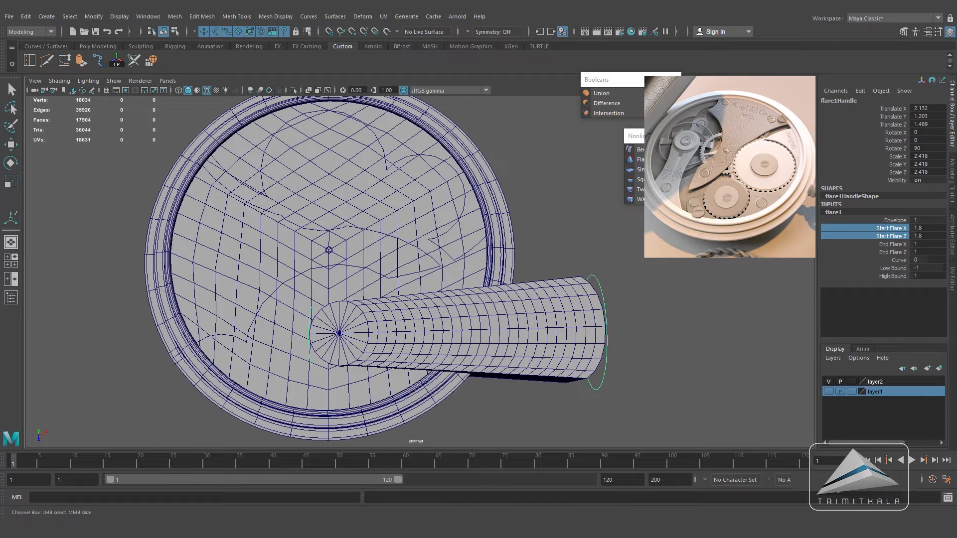
pyautogui.click(897, 260)
pyautogui.moveTo(897, 260); pyautogui.dragTo(874, 260, button='middle')
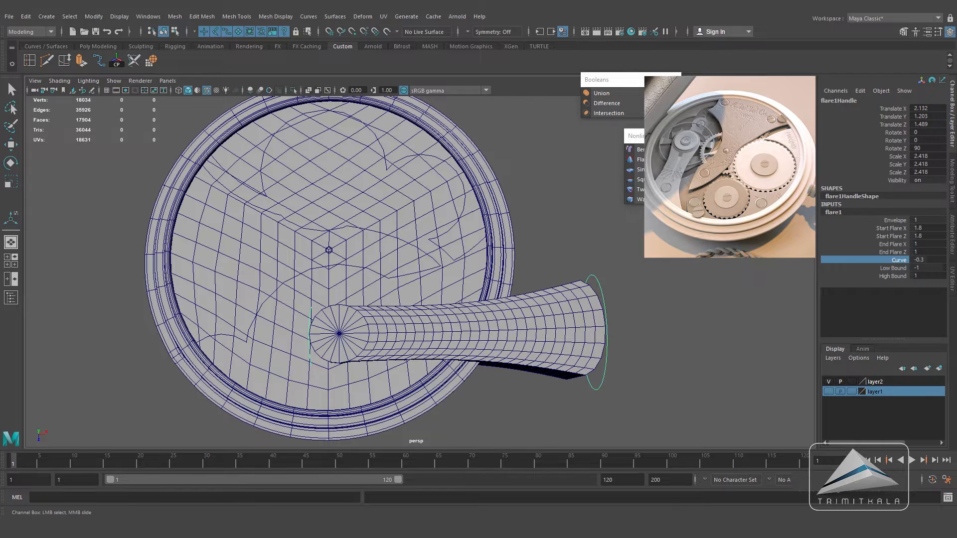
# Step: Raise Start Flare X and Z further to widen the bar's outer end
pyautogui.moveTo(890, 228); pyautogui.dragTo(891, 236)
pyautogui.moveTo(891, 235); pyautogui.dragTo(952, 235, button='middle')
pyautogui.moveTo(783, 240); pyautogui.dragTo(822, 241, button='middle')
pyautogui.click(897, 259)
pyautogui.click(672, 319)
pyautogui.keyDown('alt'); pyautogui.moveTo(611, 355); pyautogui.dragTo(582, 322); pyautogui.keyUp('alt')
# Step: Delete the flared bar's construction history and rotate it to Rotate Y about 10.278
pyautogui.moveTo(582, 322); pyautogui.dragTo(634, 232, button='right')
pyautogui.keyDown('alt'); pyautogui.moveTo(535, 324); pyautogui.dragTo(380, 312); pyautogui.keyUp('alt')
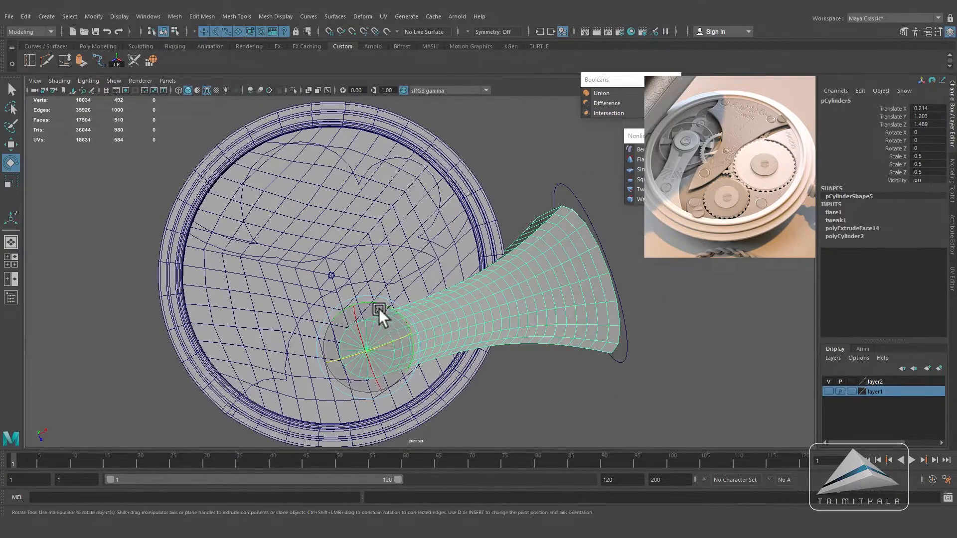
pyautogui.click(26, 16)
pyautogui.moveTo(99, 134)
pyautogui.click(174, 141)
pyautogui.moveTo(392, 310); pyautogui.dragTo(384, 309)
# Step: Move a corner edge of the flared end with soft selection to reshape its outline, and return to object mode
pyautogui.keyDown('alt'); pyautogui.moveTo(566, 365); pyautogui.dragTo(438, 314); pyautogui.keyUp('alt')
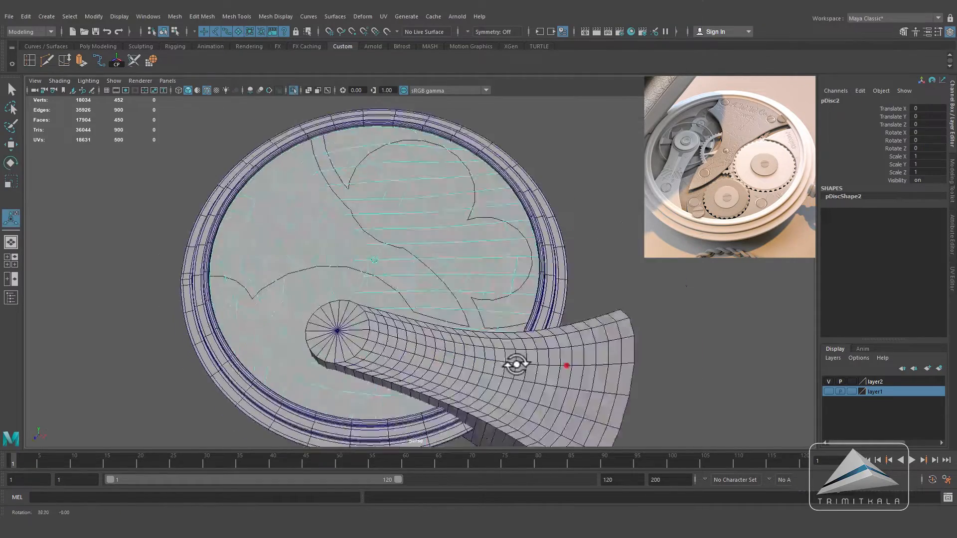
pyautogui.click(628, 367)
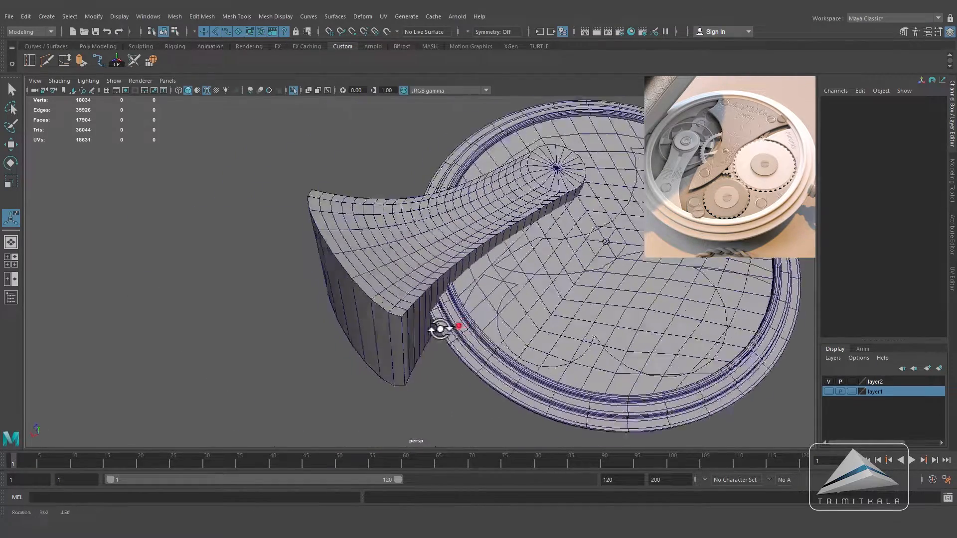
pyautogui.moveTo(437, 253); pyautogui.dragTo(441, 282, button='right')
pyautogui.keyDown('alt'); pyautogui.moveTo(441, 282); pyautogui.dragTo(501, 271); pyautogui.keyUp('alt')
pyautogui.press('b')
pyautogui.press('w')
pyautogui.click(548, 266)
pyautogui.keyDown('alt'); pyautogui.moveTo(548, 266); pyautogui.dragTo(397, 265); pyautogui.keyUp('alt')
pyautogui.moveTo(398, 265); pyautogui.dragTo(400, 268)
pyautogui.moveTo(276, 287); pyautogui.dragTo(273, 292)
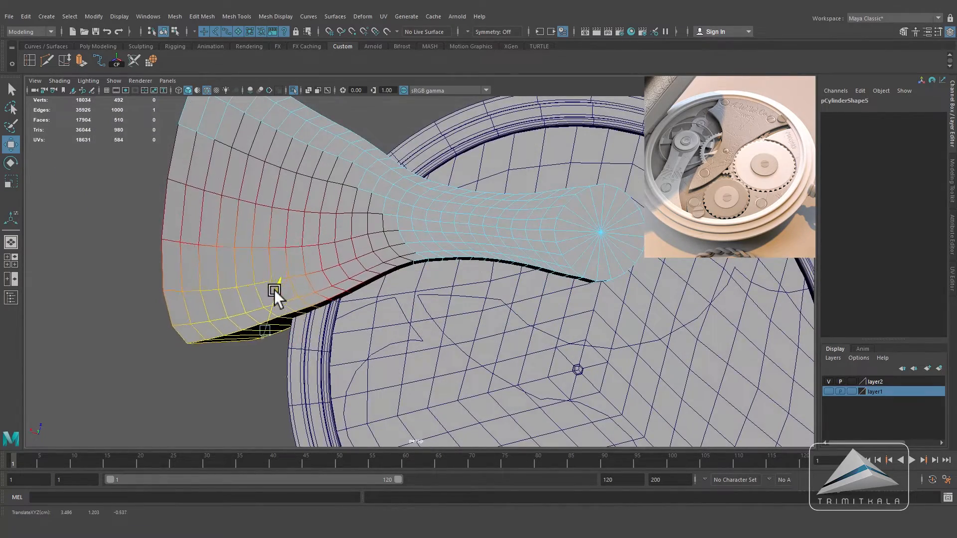
pyautogui.keyDown('alt'); pyautogui.moveTo(374, 279); pyautogui.dragTo(521, 370); pyautogui.keyUp('alt')
pyautogui.keyDown('alt'); pyautogui.moveTo(521, 371); pyautogui.dragTo(313, 309, button='right'); pyautogui.keyUp('alt')
pyautogui.keyDown('alt'); pyautogui.moveTo(313, 309); pyautogui.dragTo(414, 312); pyautogui.keyUp('alt')
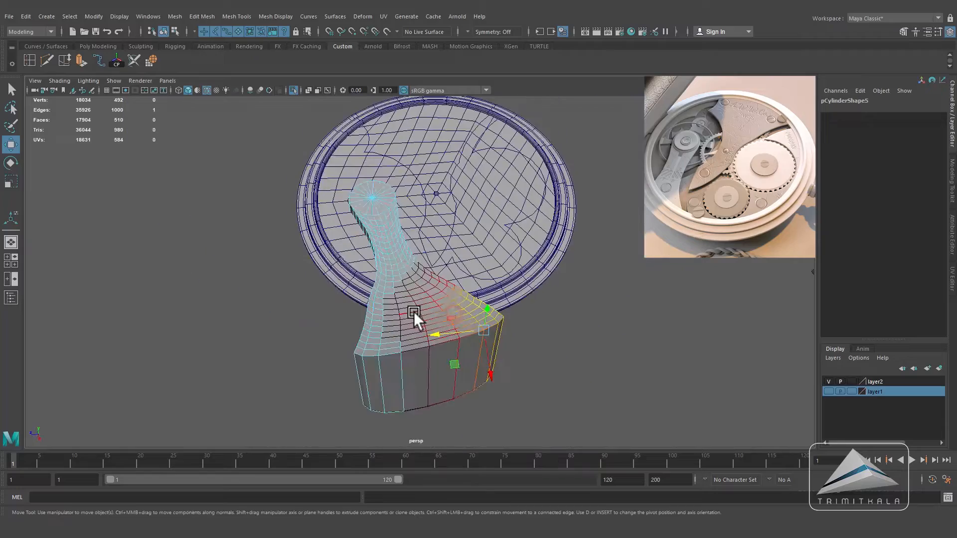
pyautogui.moveTo(413, 312); pyautogui.dragTo(456, 282, button='right')
# Step: Cut the spare disc with the flared bar using a Boolean Intersection so only their overlap remains
pyautogui.keyDown('alt'); pyautogui.moveTo(403, 328); pyautogui.dragTo(558, 327); pyautogui.keyUp('alt')
pyautogui.click(232, 244)
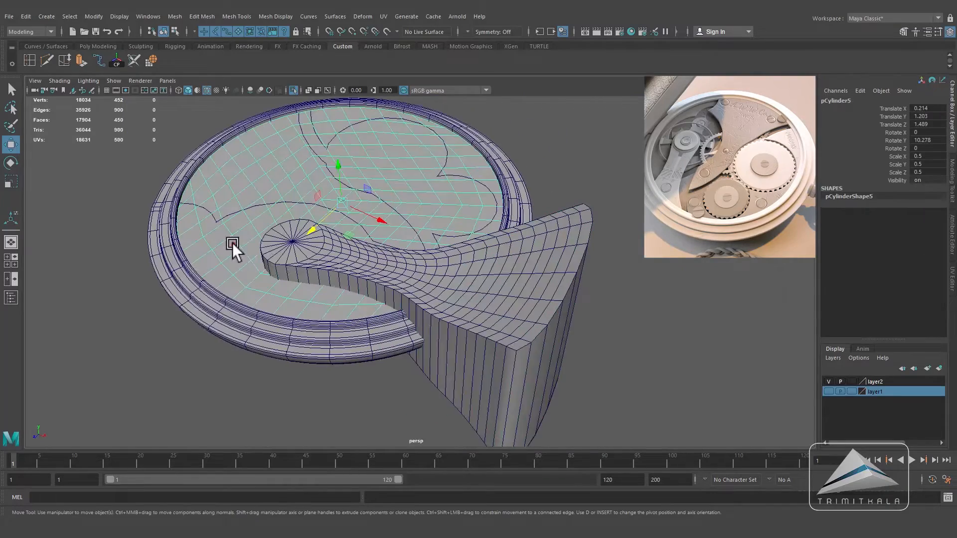
pyautogui.click(480, 281)
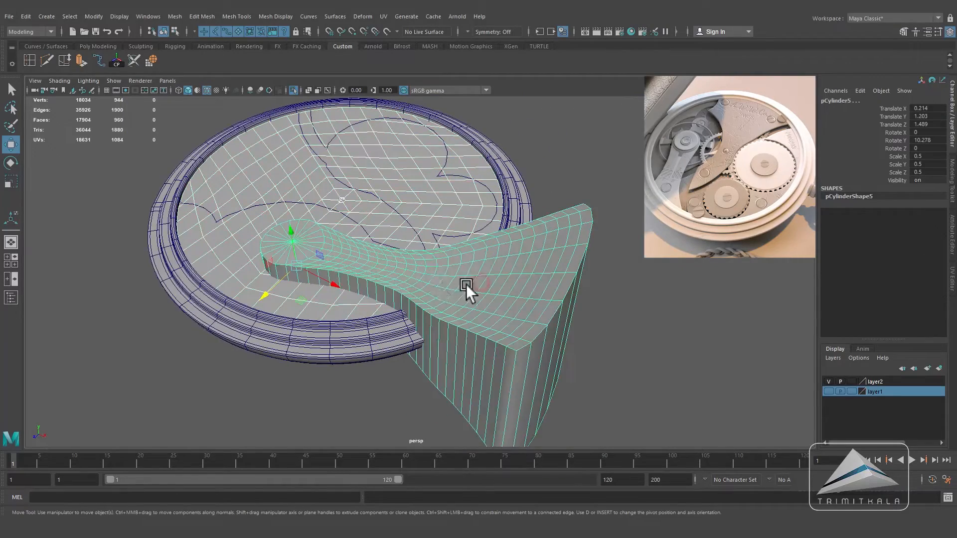
pyautogui.click(207, 16)
pyautogui.moveTo(181, 17)
pyautogui.moveTo(239, 41)
pyautogui.click(300, 40)
pyautogui.moveTo(335, 45); pyautogui.dragTo(698, 115)
pyautogui.click(668, 148)
pyautogui.click(614, 212)
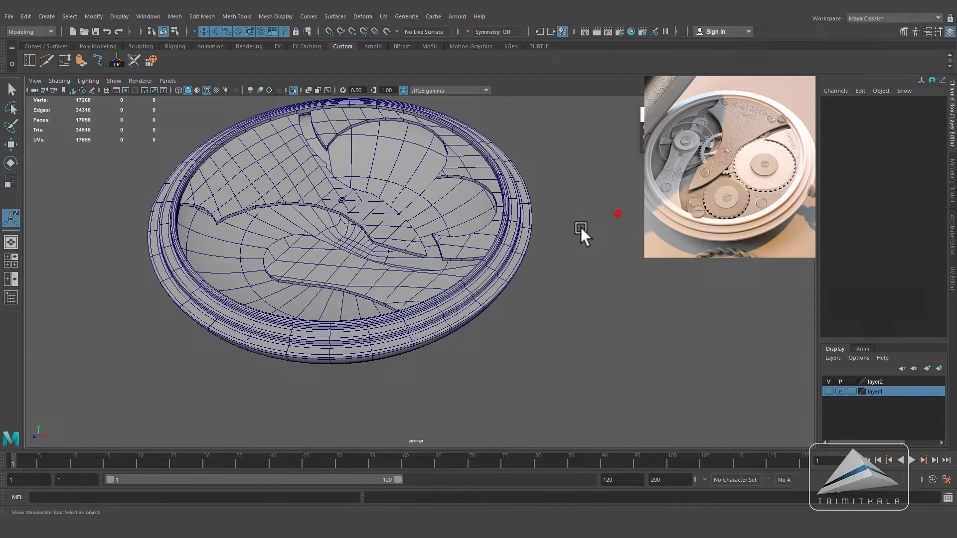
# Step: Isolate the cut plates in the view and separate the combined upper plate into individual meshes
pyautogui.scroll(5, 548, 255)
pyautogui.click(381, 215)
pyautogui.keyDown('shift'); pyautogui.click(480, 139); pyautogui.keyUp('shift')
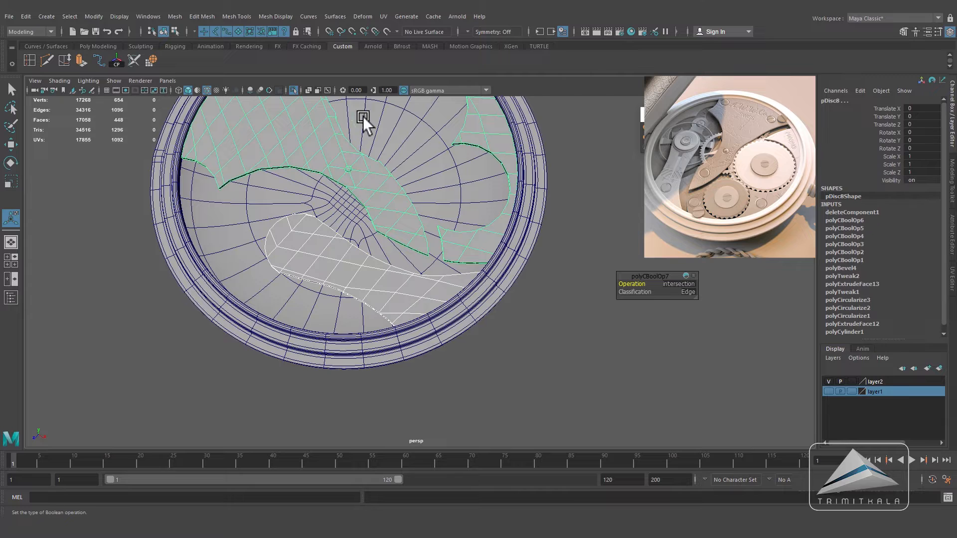
pyautogui.click(293, 90)
pyautogui.click(566, 332)
pyautogui.keyDown('alt'); pyautogui.moveTo(566, 332); pyautogui.dragTo(423, 317); pyautogui.keyUp('alt')
pyautogui.click(421, 319)
pyautogui.click(174, 16)
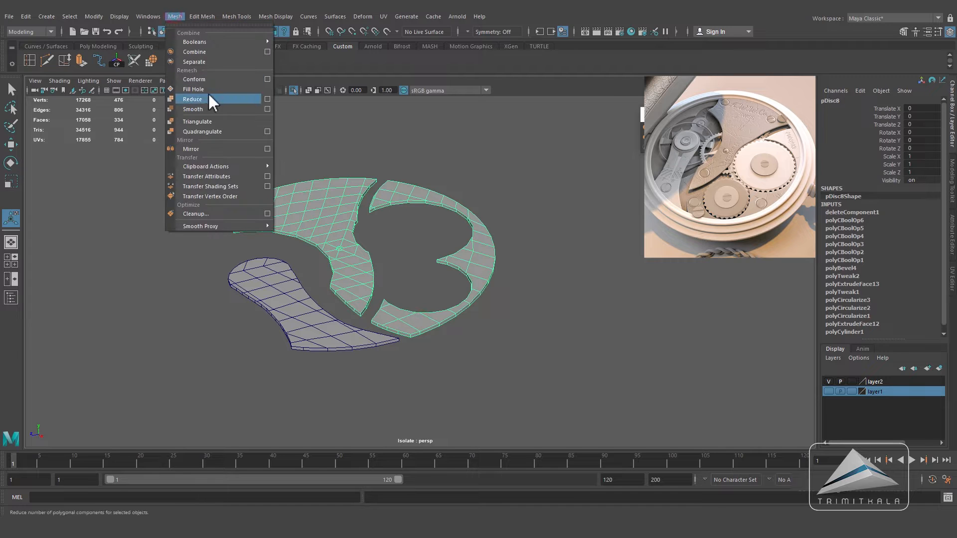
pyautogui.click(198, 60)
# Step: Examine the outlines and edge topology of the separated plates from several angles
pyautogui.click(622, 276)
pyautogui.click(462, 255)
pyautogui.click(337, 346)
pyautogui.keyDown('alt'); pyautogui.moveTo(401, 350); pyautogui.dragTo(361, 361); pyautogui.keyUp('alt')
pyautogui.keyDown('alt'); pyautogui.moveTo(386, 339); pyautogui.dragTo(478, 322, button='right'); pyautogui.keyUp('alt')
pyautogui.keyDown('alt'); pyautogui.moveTo(379, 265); pyautogui.dragTo(301, 304, button='middle'); pyautogui.keyUp('alt')
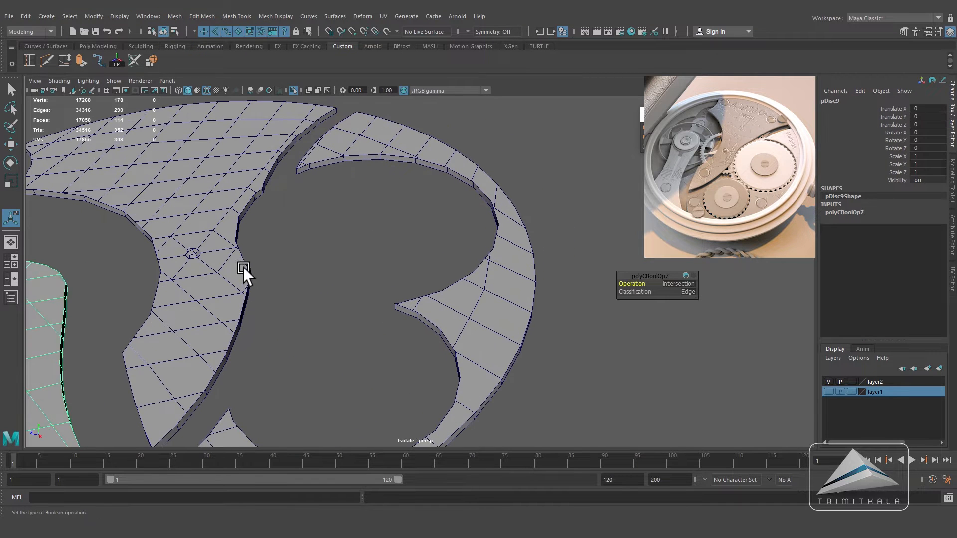
pyautogui.keyDown('alt'); pyautogui.moveTo(316, 312); pyautogui.dragTo(265, 351); pyautogui.keyUp('alt')
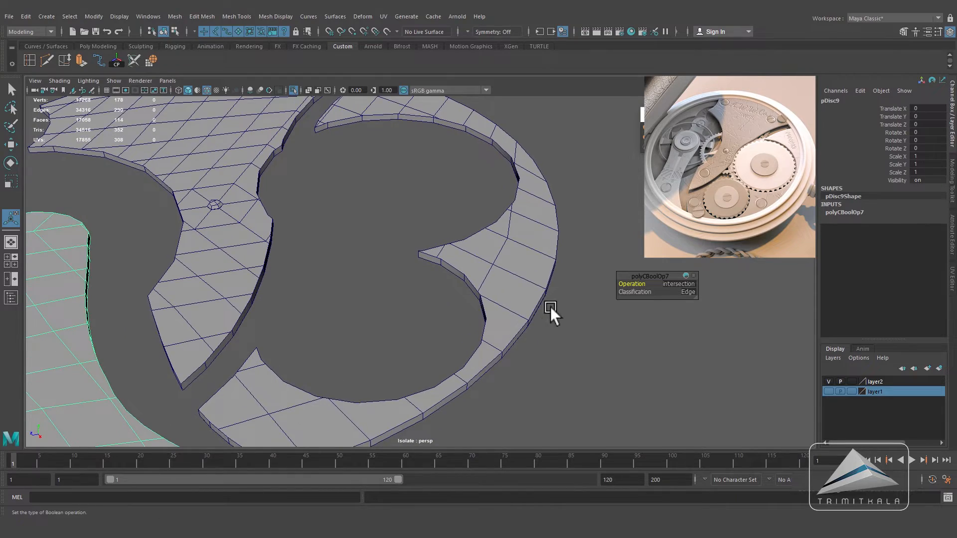
pyautogui.keyDown('alt'); pyautogui.moveTo(562, 276); pyautogui.dragTo(594, 344, button='middle'); pyautogui.keyUp('alt')
pyautogui.keyDown('alt'); pyautogui.moveTo(348, 304); pyautogui.dragTo(440, 306, button='middle'); pyautogui.keyUp('alt')
pyautogui.keyDown('alt'); pyautogui.moveTo(440, 305); pyautogui.dragTo(453, 262); pyautogui.keyUp('alt')
pyautogui.keyDown('alt'); pyautogui.moveTo(433, 264); pyautogui.dragTo(374, 269, button='right'); pyautogui.keyUp('alt')
pyautogui.keyDown('alt'); pyautogui.moveTo(354, 272); pyautogui.dragTo(379, 237, button='middle'); pyautogui.keyUp('alt')
pyautogui.keyDown('alt'); pyautogui.moveTo(379, 237); pyautogui.dragTo(459, 316); pyautogui.keyUp('alt')
pyautogui.keyDown('alt'); pyautogui.moveTo(459, 316); pyautogui.dragTo(419, 316, button='right'); pyautogui.keyUp('alt')
pyautogui.click(563, 371)
pyautogui.keyDown('alt'); pyautogui.moveTo(563, 371); pyautogui.dragTo(579, 354, button='middle'); pyautogui.keyUp('alt')
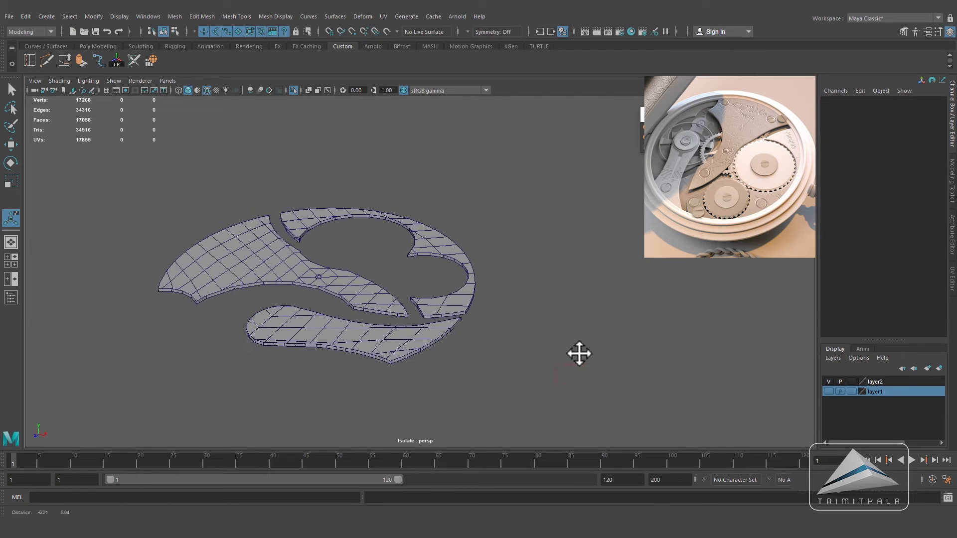
pyautogui.keyDown('alt'); pyautogui.moveTo(556, 348); pyautogui.dragTo(498, 349); pyautogui.keyUp('alt')
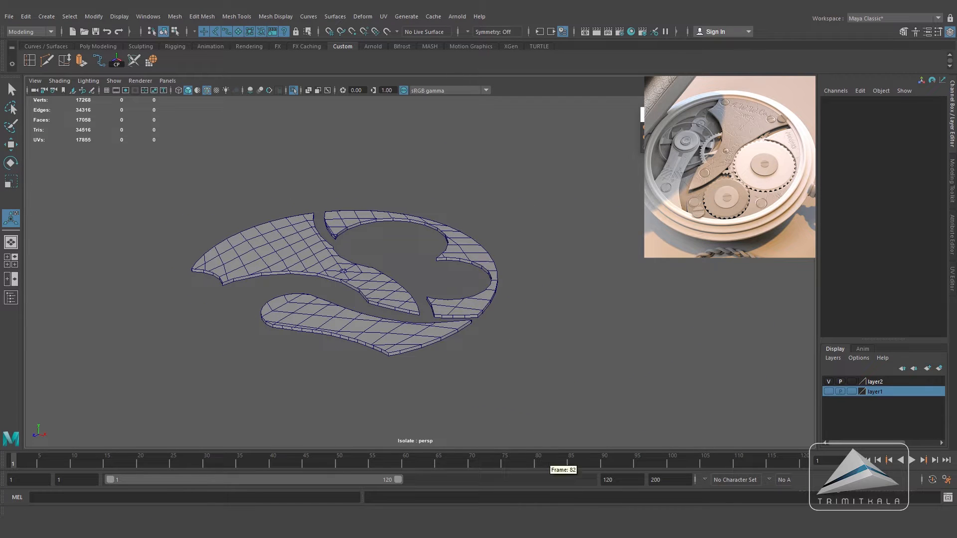
# Step: Switch to Notepad, write the command polyRemesh; and copy it
pyautogui.click(564, 527)
pyautogui.click(526, 193)
pyautogui.click(444, 159)
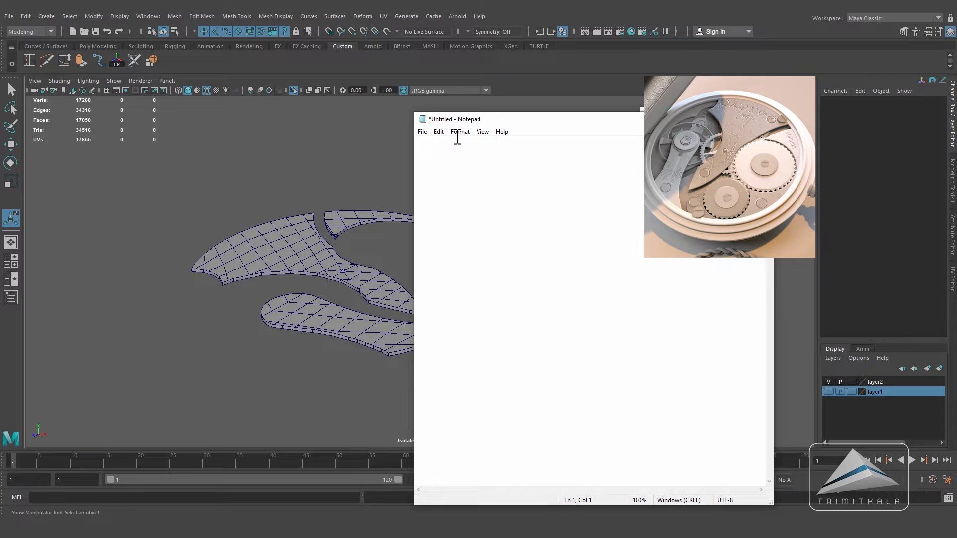
pyautogui.write('polyReme')
pyautogui.moveTo(515, 148); pyautogui.dragTo(418, 148)
pyautogui.rightClick(478, 142)
pyautogui.click(406, 170)
pyautogui.click(716, 118)
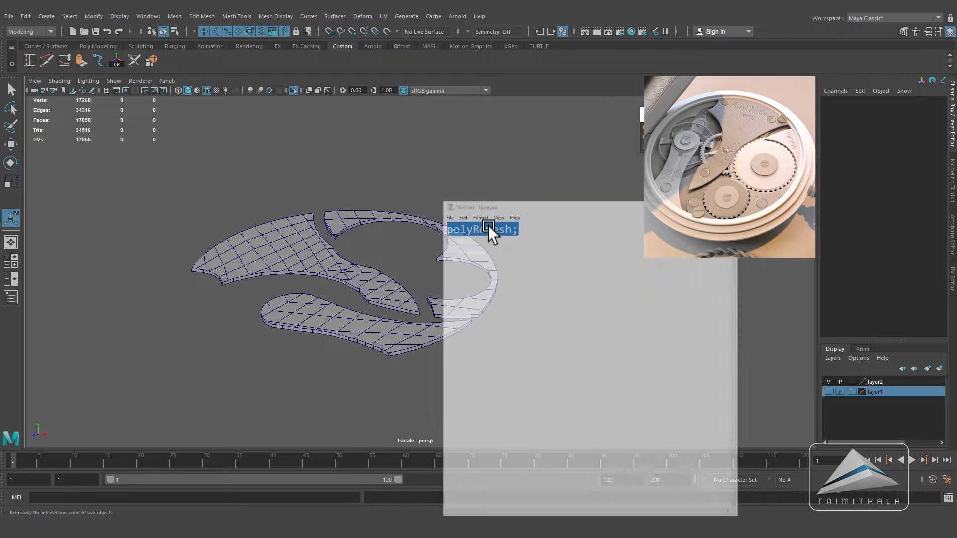
# Step: Run the polyRemesh; command on the flared arm plate
pyautogui.click(375, 332)
pyautogui.click(90, 496)
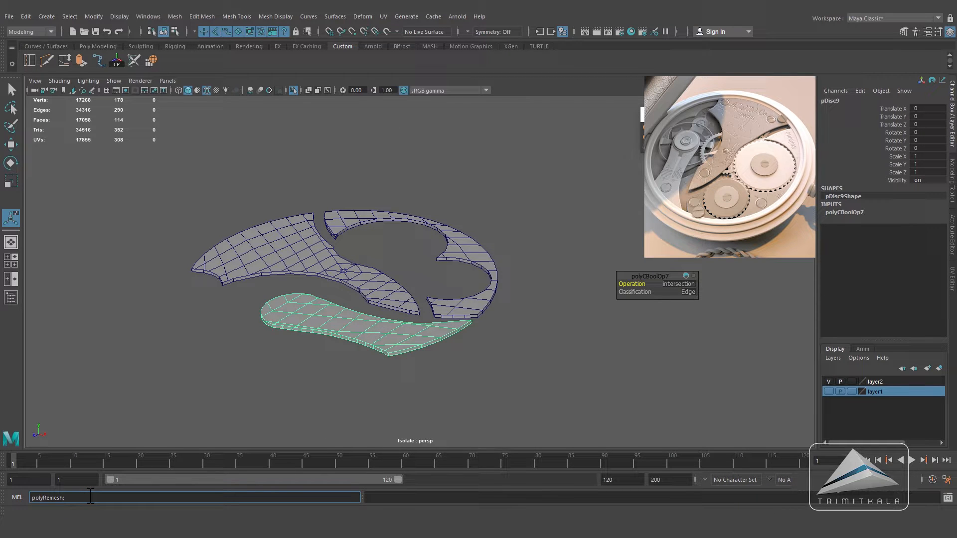
pyautogui.press('Return')
pyautogui.click(457, 358)
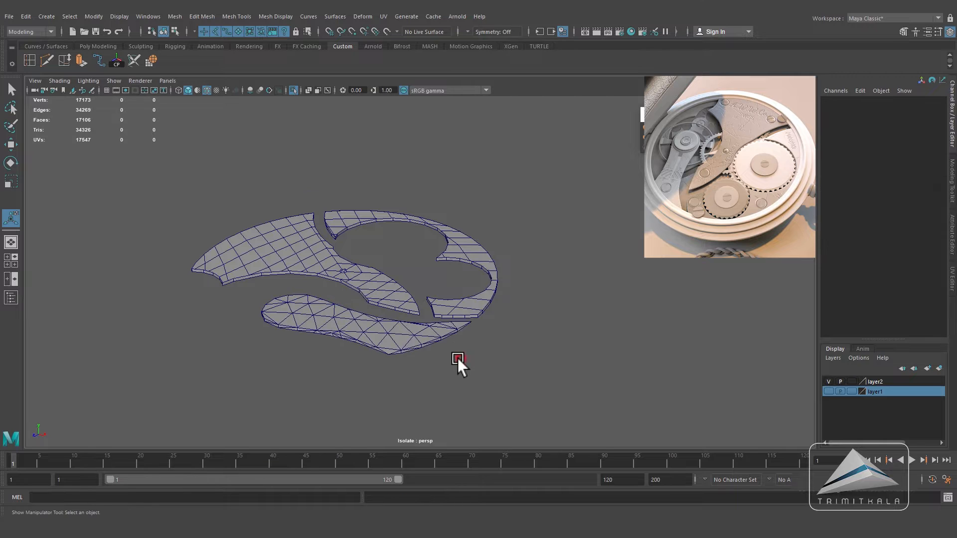
pyautogui.keyDown('alt'); pyautogui.moveTo(457, 358); pyautogui.dragTo(587, 371, button='right'); pyautogui.keyUp('alt')
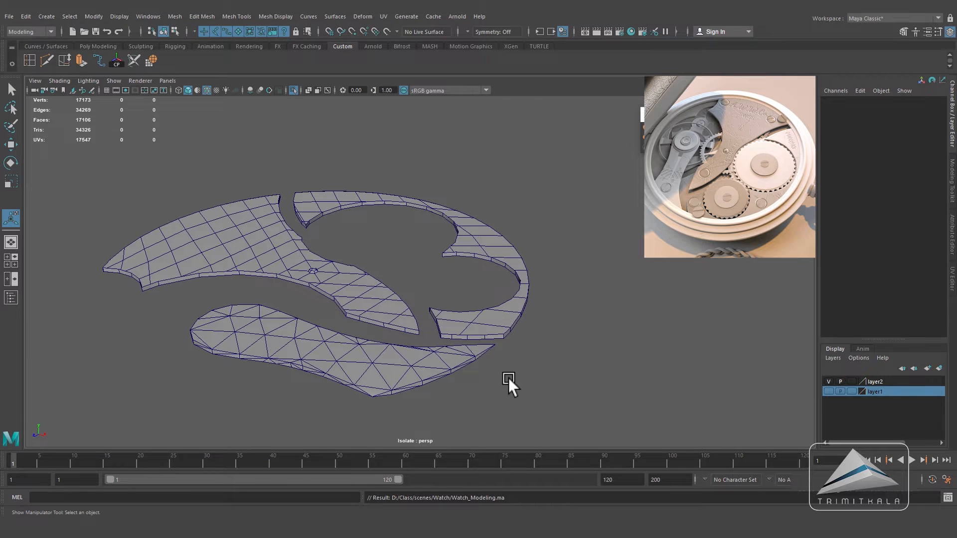
pyautogui.keyDown('alt'); pyautogui.moveTo(509, 378); pyautogui.dragTo(452, 314, button='middle'); pyautogui.keyUp('alt')
pyautogui.keyDown('alt'); pyautogui.moveTo(453, 314); pyautogui.dragTo(451, 373, button='right'); pyautogui.keyUp('alt')
pyautogui.keyDown('alt'); pyautogui.moveTo(451, 373); pyautogui.dragTo(322, 395); pyautogui.keyUp('alt')
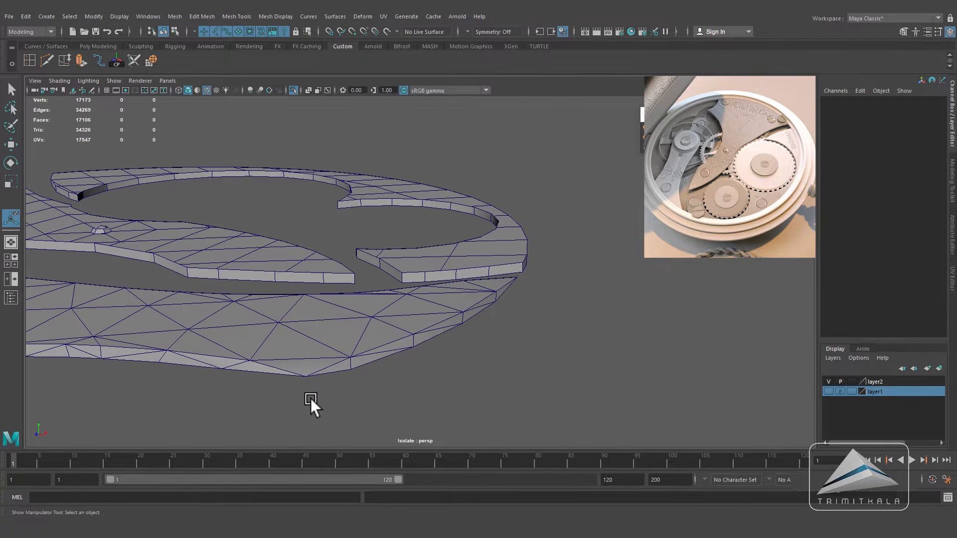
# Step: Set the arm plate's remesh Refine Threshold to 0.5 and Reduce Threshold to 5
pyautogui.click(362, 354)
pyautogui.click(847, 213)
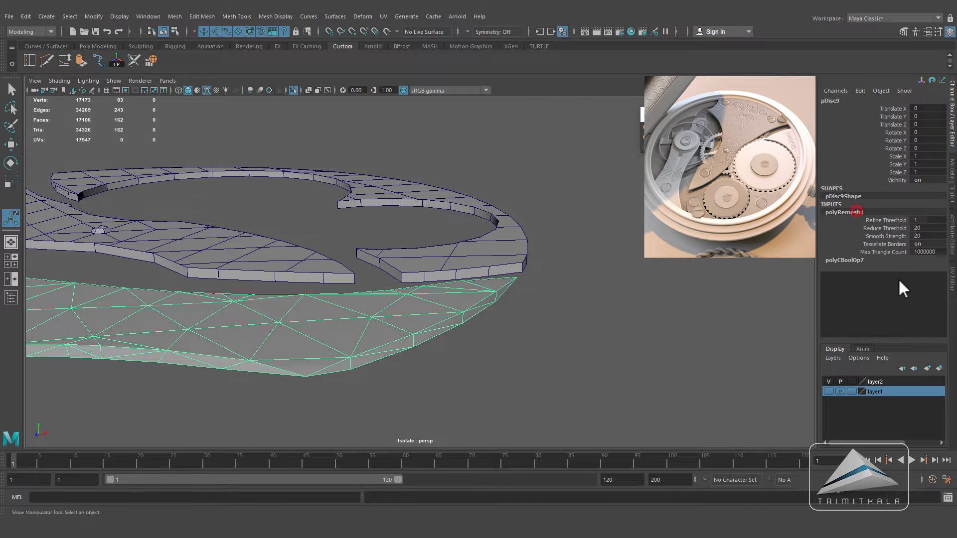
pyautogui.click(932, 219)
pyautogui.write('.5')
pyautogui.press('Return')
pyautogui.keyDown('alt'); pyautogui.moveTo(501, 378); pyautogui.dragTo(557, 364); pyautogui.keyUp('alt')
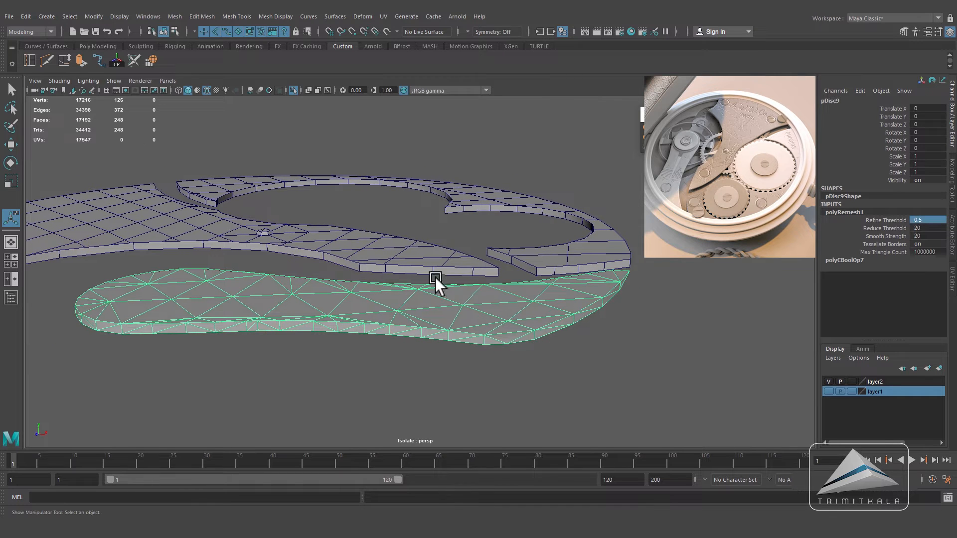
pyautogui.write('5')
pyautogui.press('Return')
pyautogui.keyDown('alt'); pyautogui.moveTo(495, 337); pyautogui.dragTo(540, 340); pyautogui.keyUp('alt')
pyautogui.keyDown('alt'); pyautogui.moveTo(540, 340); pyautogui.dragTo(461, 338, button='right'); pyautogui.keyUp('alt')
pyautogui.keyDown('alt'); pyautogui.moveTo(461, 339); pyautogui.dragTo(502, 362, button='middle'); pyautogui.keyUp('alt')
pyautogui.moveTo(502, 362)
pyautogui.keyDown('alt'); pyautogui.mouseDown()
pyautogui.moveTo(492, 371)
pyautogui.moveTo(507, 375)
pyautogui.mouseUp(); pyautogui.keyUp('alt')
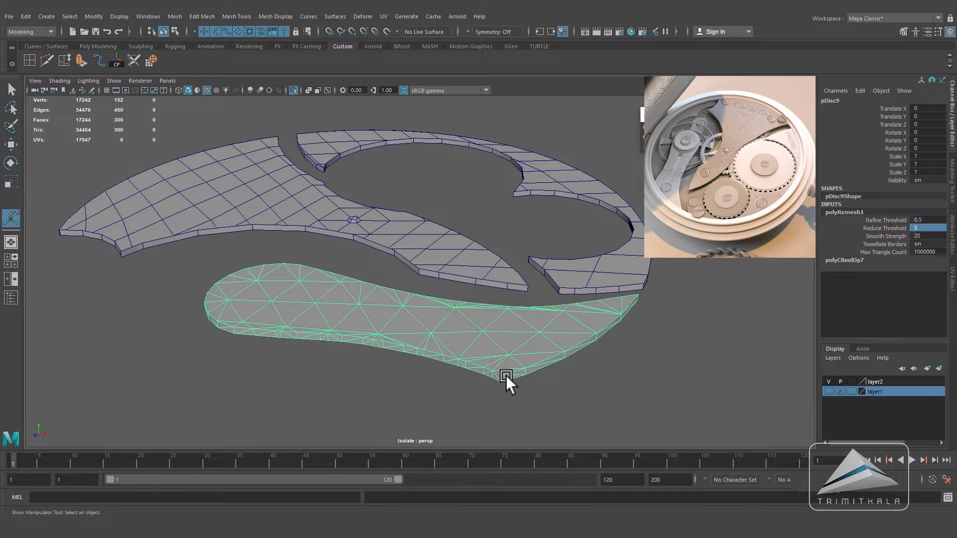
# Step: Run the polyRemesh; command on the broad central plate
pyautogui.click(431, 253)
pyautogui.click(85, 498)
pyautogui.press('Up')
pyautogui.press('Return')
# Step: Refine the central plate's remesh, trying Refine Threshold 0.5 and settling on 0.3
pyautogui.click(847, 212)
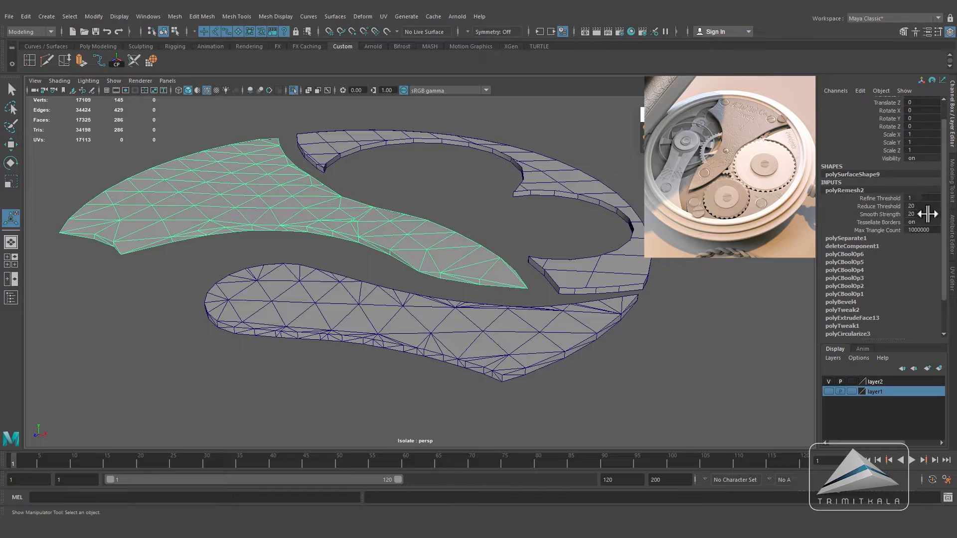
pyautogui.write('0.5')
pyautogui.press('Return')
pyautogui.press('Return')
pyautogui.keyDown('alt'); pyautogui.moveTo(429, 238); pyautogui.dragTo(951, 219); pyautogui.keyUp('alt')
pyautogui.click(922, 198)
pyautogui.write('0.3')
pyautogui.press('Return')
pyautogui.keyDown('alt'); pyautogui.moveTo(539, 287); pyautogui.dragTo(439, 251); pyautogui.keyUp('alt')
# Step: Run the polyRemesh; command on the curved outer plate with the two round cut-outs
pyautogui.click(546, 240)
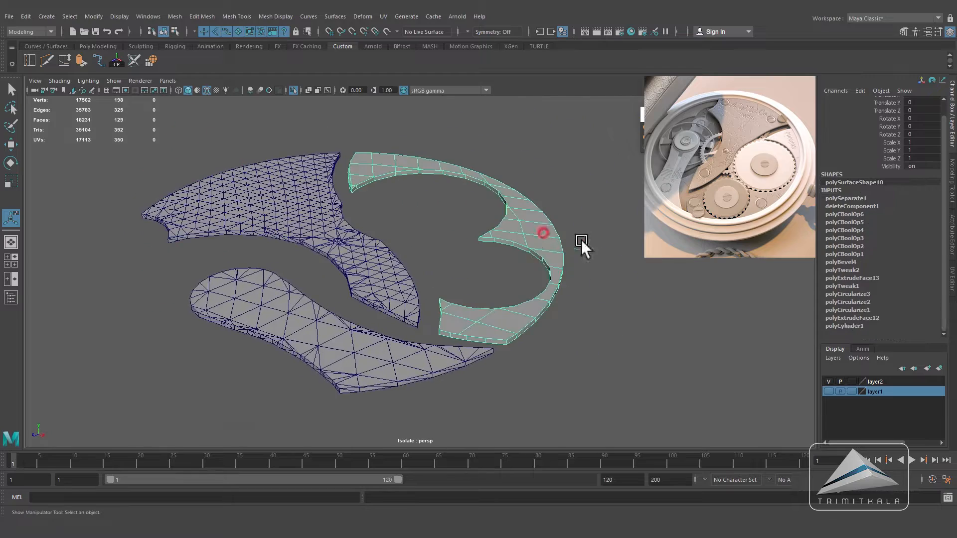
pyautogui.keyDown('alt'); pyautogui.moveTo(612, 285); pyautogui.dragTo(612, 257, button='middle'); pyautogui.keyUp('alt')
pyautogui.click(68, 498)
pyautogui.hotkey('ctrl', 'v')
pyautogui.press('Return')
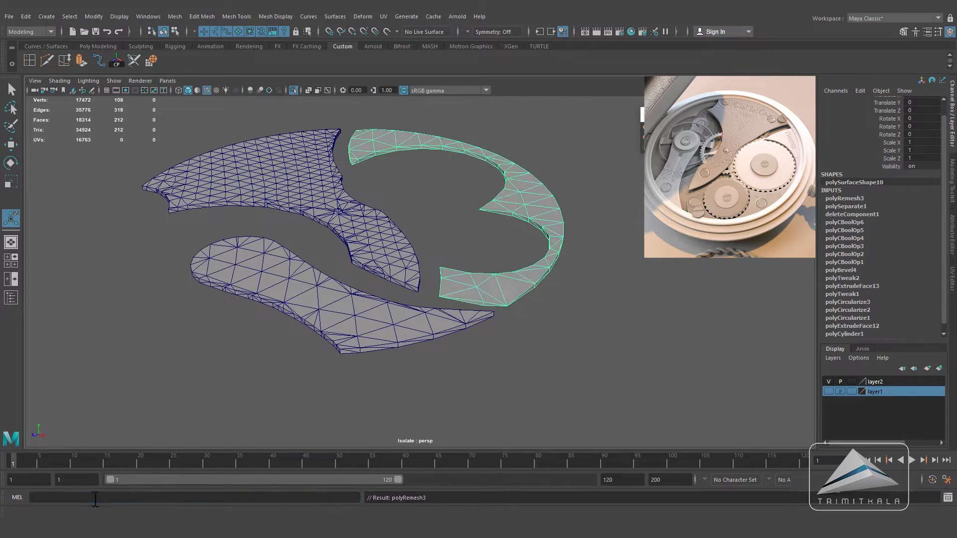
# Step: Set the outer plate's remesh Refine Threshold to 0.3 and Reduce Threshold to 5
pyautogui.click(844, 198)
pyautogui.click(920, 198)
pyautogui.write('0.3')
pyautogui.press('Return')
pyautogui.write('5')
pyautogui.press('Return')
pyautogui.keyDown('alt'); pyautogui.moveTo(560, 294); pyautogui.dragTo(612, 231); pyautogui.keyUp('alt')
pyautogui.keyDown('alt'); pyautogui.moveTo(519, 344); pyautogui.dragTo(623, 328); pyautogui.keyUp('alt')
pyautogui.keyDown('alt'); pyautogui.moveTo(299, 312); pyautogui.dragTo(469, 384); pyautogui.keyUp('alt')
# Step: Switch to Notepad, change the command text to polyRetopo; and copy it
pyautogui.click(603, 280)
pyautogui.keyDown('alt'); pyautogui.moveTo(542, 324); pyautogui.dragTo(328, 357); pyautogui.keyUp('alt')
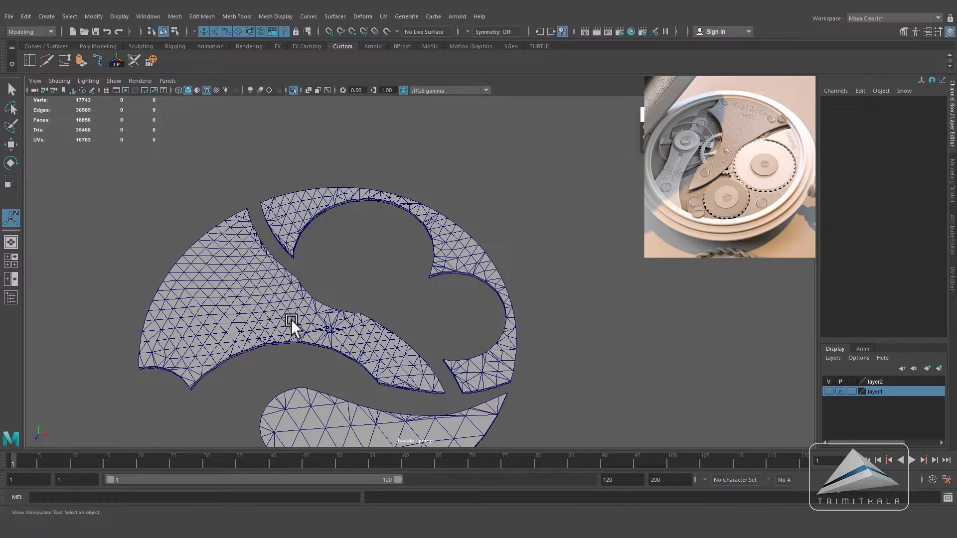
pyautogui.keyDown('alt'); pyautogui.moveTo(384, 348); pyautogui.dragTo(523, 379); pyautogui.keyUp('alt')
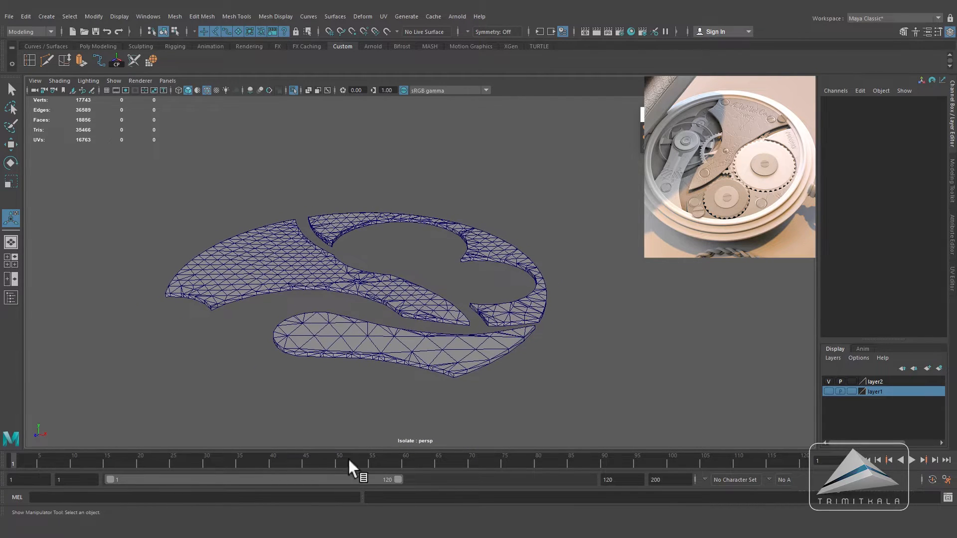
pyautogui.hotkey('alt', 'Tab')
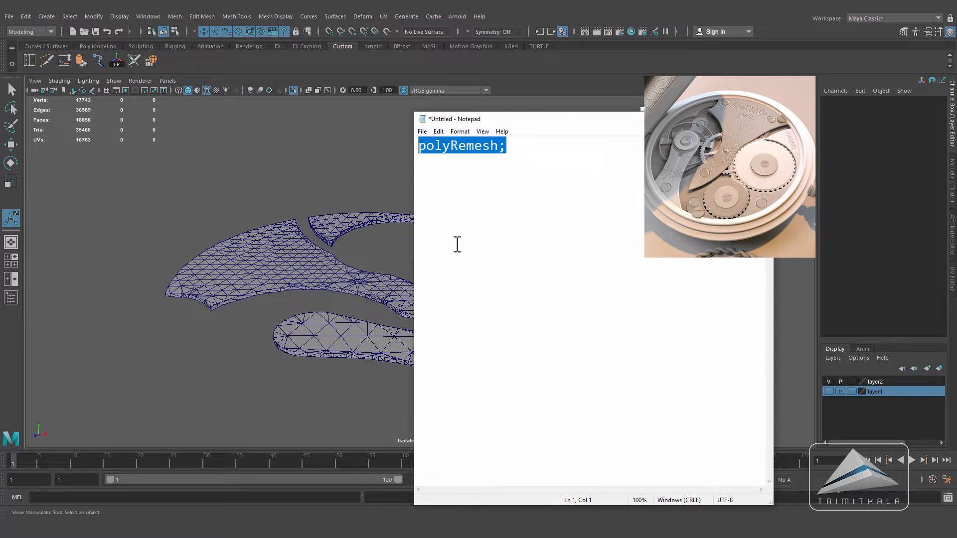
pyautogui.click(457, 146)
pyautogui.moveTo(454, 147); pyautogui.dragTo(499, 153)
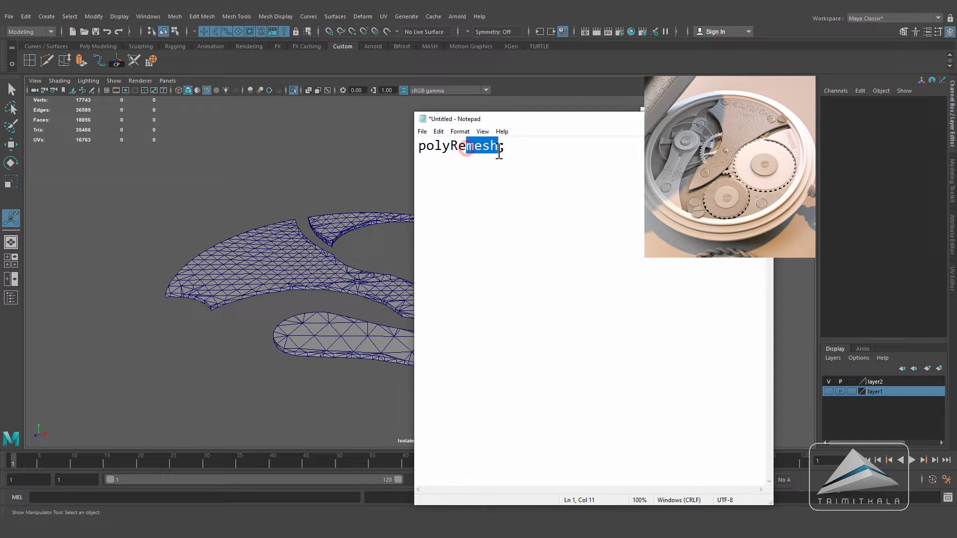
pyautogui.write('topo')
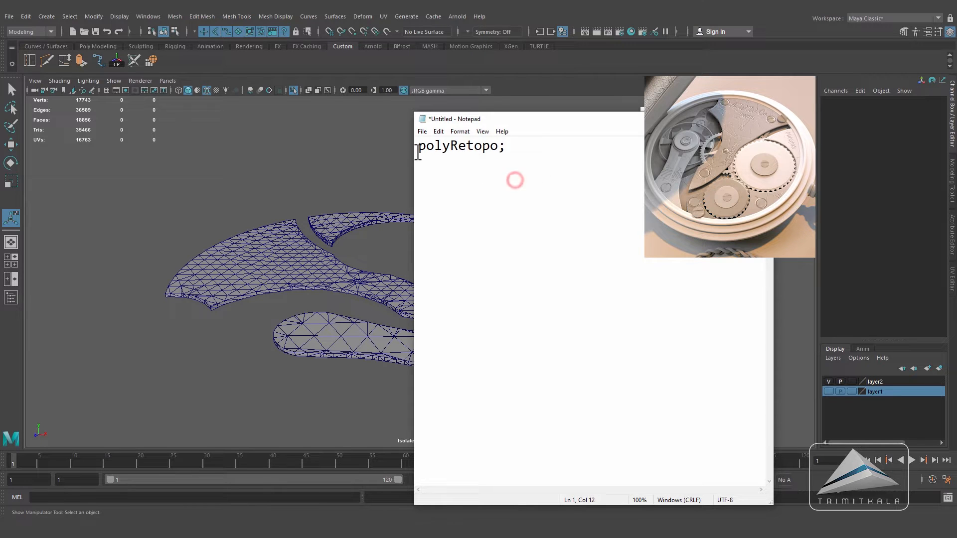
pyautogui.moveTo(504, 148); pyautogui.dragTo(419, 148)
pyautogui.rightClick(466, 150)
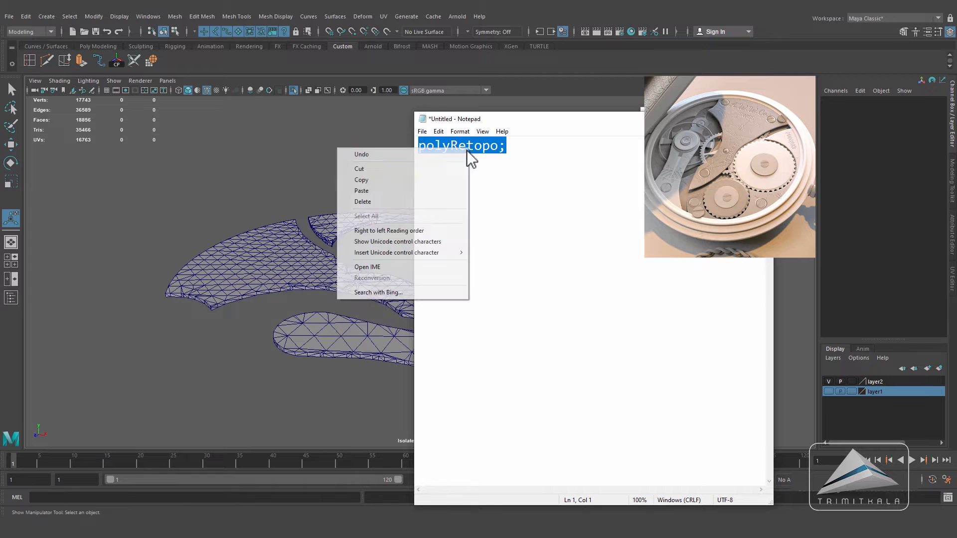
pyautogui.click(400, 180)
pyautogui.click(716, 119)
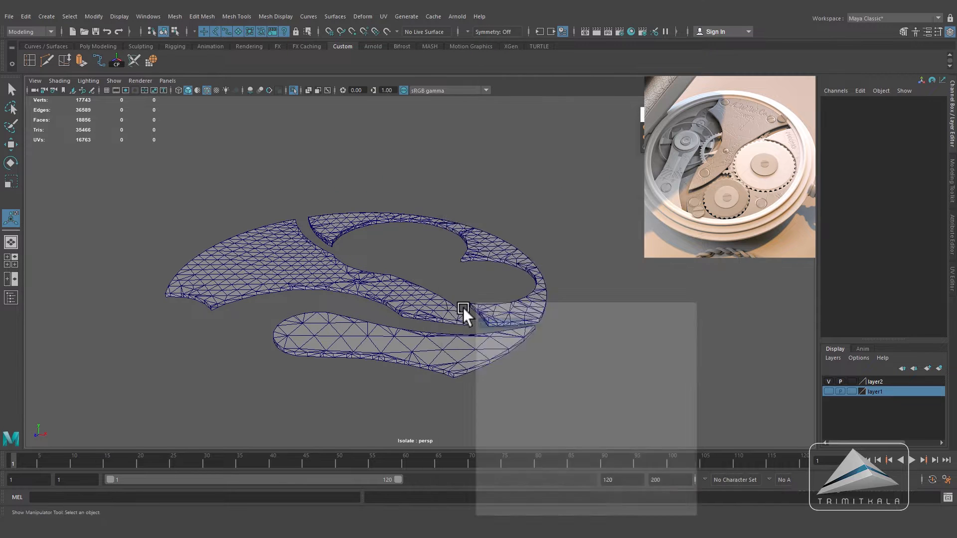
# Step: Run the polyRetopo; command on the separate elongated plate with the rounded end
pyautogui.keyDown('alt'); pyautogui.moveTo(477, 303); pyautogui.dragTo(427, 313, button='right'); pyautogui.keyUp('alt')
pyautogui.keyDown('alt'); pyautogui.moveTo(426, 313); pyautogui.dragTo(394, 310, button='middle'); pyautogui.keyUp('alt')
pyautogui.click(406, 343)
pyautogui.click(44, 498)
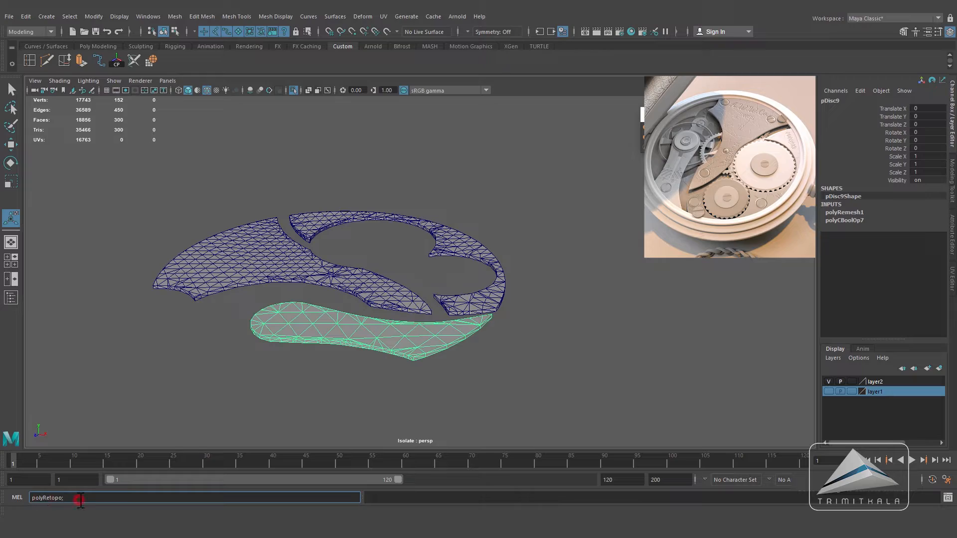
pyautogui.press('Return')
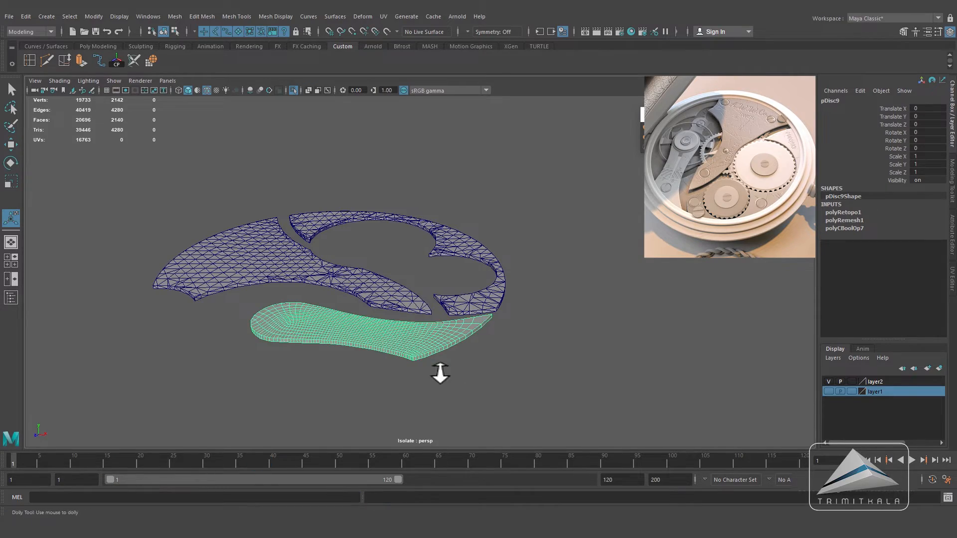
# Step: Lower the rounded-end plate's retopology Target Face Count, going through 500 and 300 towards a coarser quad mesh
pyautogui.keyDown('alt'); pyautogui.moveTo(436, 373); pyautogui.dragTo(620, 392, button='right'); pyautogui.keyUp('alt')
pyautogui.keyDown('alt'); pyautogui.moveTo(604, 382); pyautogui.dragTo(659, 273, button='middle'); pyautogui.keyUp('alt')
pyautogui.keyDown('alt'); pyautogui.moveTo(598, 304); pyautogui.dragTo(596, 351); pyautogui.keyUp('alt')
pyautogui.keyDown('alt'); pyautogui.moveTo(500, 372); pyautogui.dragTo(573, 354); pyautogui.keyUp('alt')
pyautogui.click(846, 212)
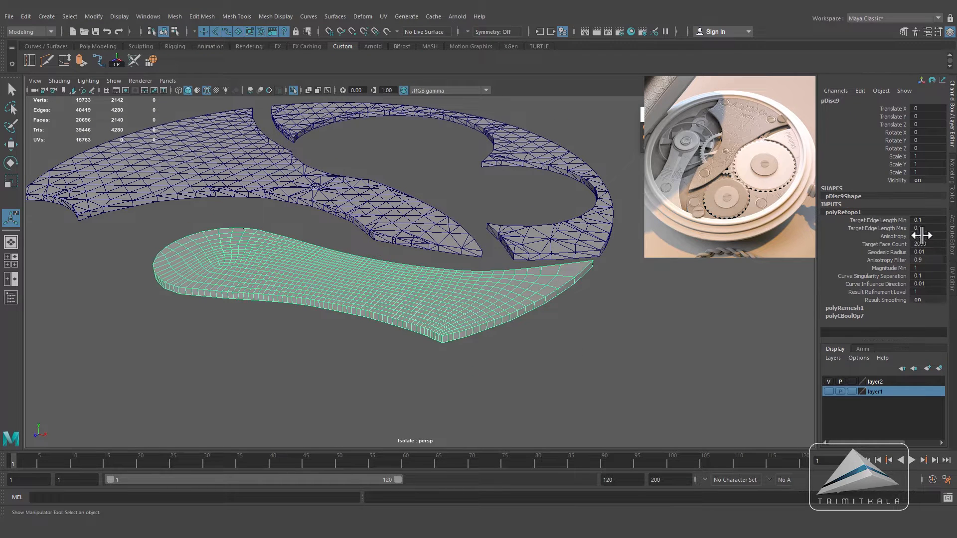
pyautogui.write('500')
pyautogui.press('Return')
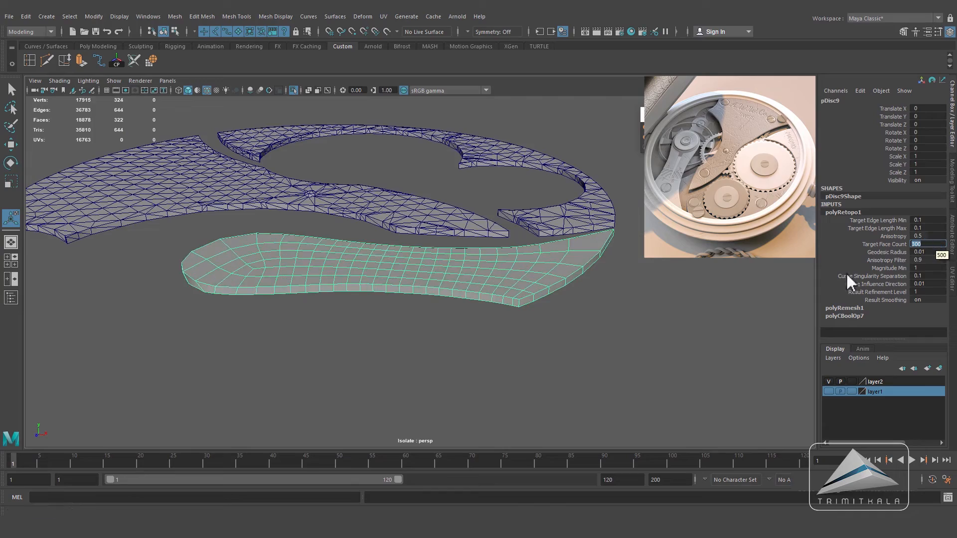
pyautogui.keyDown('alt'); pyautogui.moveTo(467, 331); pyautogui.dragTo(511, 313); pyautogui.keyUp('alt')
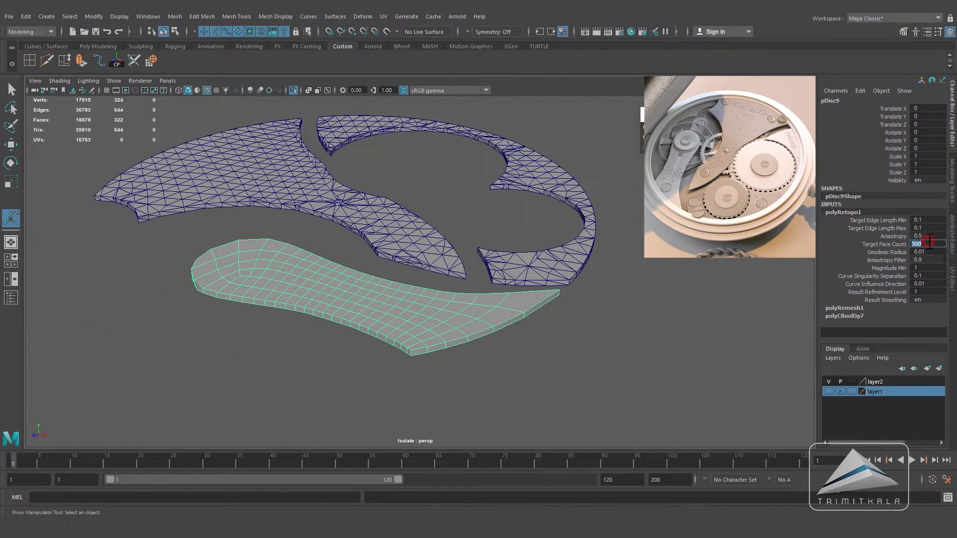
pyautogui.press('Return')
pyautogui.keyDown('alt'); pyautogui.moveTo(517, 338); pyautogui.dragTo(489, 284); pyautogui.keyUp('alt')
# Step: Run the polyRetopo; command on the broad central plate
pyautogui.click(374, 264)
pyautogui.keyDown('alt'); pyautogui.moveTo(437, 332); pyautogui.dragTo(519, 319); pyautogui.keyUp('alt')
pyautogui.click(126, 498)
pyautogui.hotkey('ctrl', 'v')
pyautogui.press('Return')
# Step: Set the central plate's retopology Target Face Count to 500
pyautogui.keyDown('alt'); pyautogui.moveTo(455, 316); pyautogui.dragTo(462, 337, button='right'); pyautogui.keyUp('alt')
pyautogui.keyDown('alt'); pyautogui.moveTo(461, 336); pyautogui.dragTo(479, 359); pyautogui.keyUp('alt')
pyautogui.click(856, 212)
pyautogui.keyDown('alt'); pyautogui.moveTo(511, 319); pyautogui.dragTo(521, 318); pyautogui.keyUp('alt')
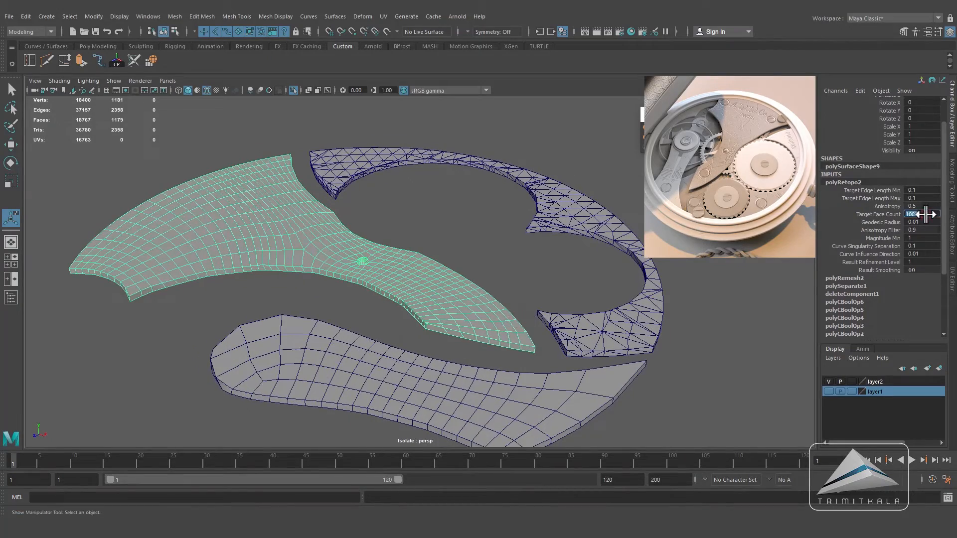
# Step: Run the polyRetopo; command on the curved outer plate and reduce its Target Face Count from the default
pyautogui.keyDown('alt'); pyautogui.moveTo(465, 276); pyautogui.dragTo(339, 284); pyautogui.keyUp('alt')
pyautogui.keyDown('alt'); pyautogui.moveTo(414, 290); pyautogui.dragTo(436, 291, button='middle'); pyautogui.keyUp('alt')
pyautogui.keyDown('alt'); pyautogui.moveTo(436, 291); pyautogui.dragTo(493, 315); pyautogui.keyUp('alt')
pyautogui.click(495, 316)
pyautogui.click(136, 496)
pyautogui.press('Return')
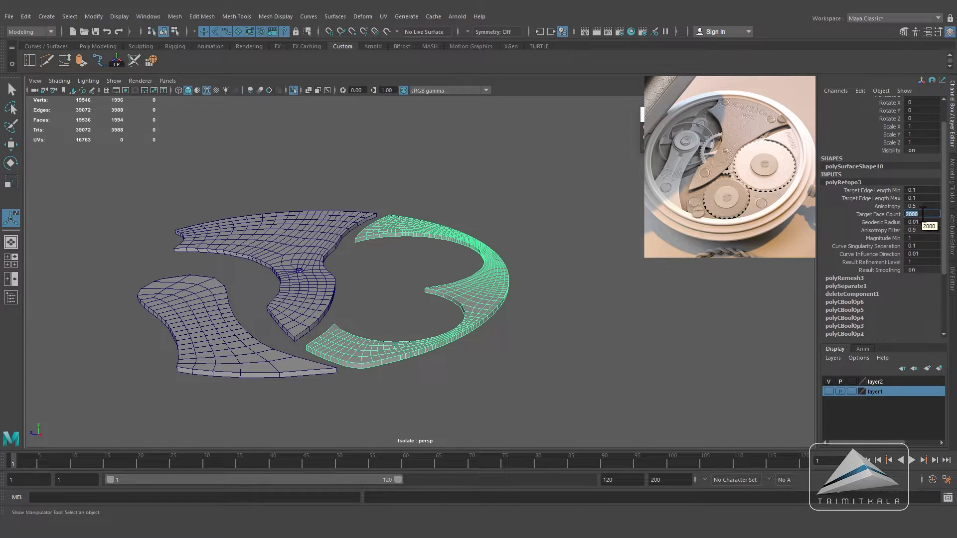
pyautogui.press('Return')
# Step: Examine the quad topology of the three retopologized plates from several angles
pyautogui.keyDown('alt'); pyautogui.moveTo(525, 299); pyautogui.dragTo(627, 313); pyautogui.keyUp('alt')
pyautogui.click(626, 313)
pyautogui.keyDown('alt'); pyautogui.moveTo(626, 313); pyautogui.dragTo(527, 328, button='right'); pyautogui.keyUp('alt')
pyautogui.keyDown('alt'); pyautogui.moveTo(506, 335); pyautogui.dragTo(505, 359); pyautogui.keyUp('alt')
pyautogui.keyDown('alt'); pyautogui.moveTo(505, 359); pyautogui.dragTo(584, 362, button='right'); pyautogui.keyUp('alt')
pyautogui.keyDown('alt'); pyautogui.moveTo(560, 320); pyautogui.dragTo(571, 303); pyautogui.keyUp('alt')
pyautogui.keyDown('alt'); pyautogui.moveTo(571, 303); pyautogui.dragTo(523, 319, button='right'); pyautogui.keyUp('alt')
pyautogui.keyDown('alt'); pyautogui.moveTo(503, 358); pyautogui.dragTo(515, 286, button='middle'); pyautogui.keyUp('alt')
pyautogui.keyDown('alt'); pyautogui.moveTo(515, 286); pyautogui.dragTo(508, 264); pyautogui.keyUp('alt')
pyautogui.keyDown('alt'); pyautogui.moveTo(448, 299); pyautogui.dragTo(476, 307, button='right'); pyautogui.keyUp('alt')
# Step: Select the rim edge loops and the vertical corner edges of the rounded-end plate
pyautogui.press('w')
pyautogui.moveTo(455, 309); pyautogui.dragTo(443, 215, button='right')
pyautogui.keyDown('alt'); pyautogui.moveTo(469, 364); pyautogui.dragTo(507, 339, button='right'); pyautogui.keyUp('alt')
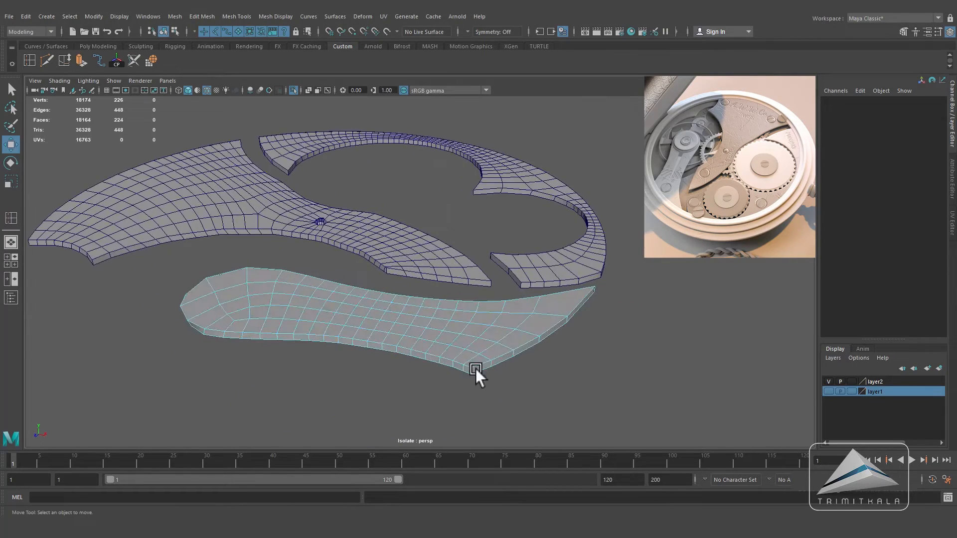
pyautogui.doubleClick(432, 353)
pyautogui.keyDown('shift'); pyautogui.doubleClick(361, 288); pyautogui.keyUp('shift')
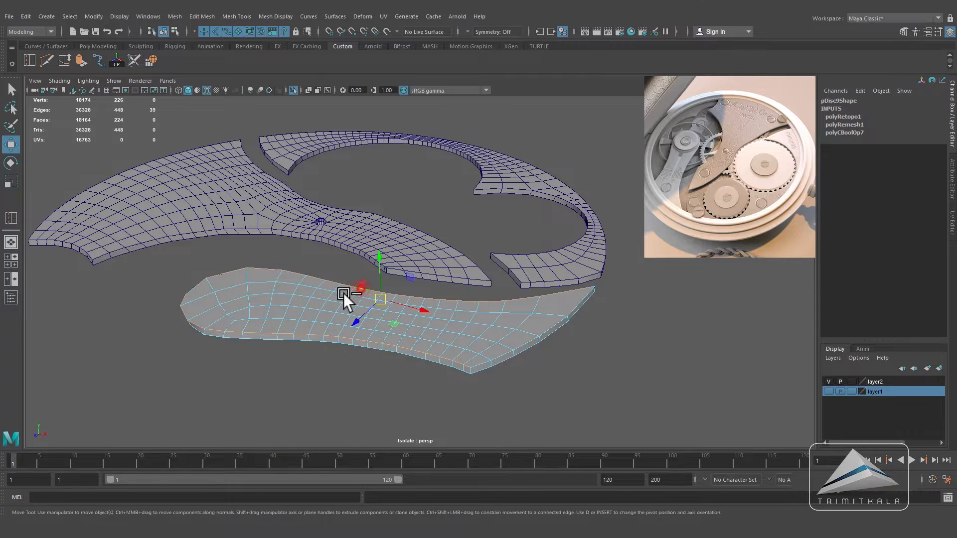
pyautogui.keyDown('shift'); pyautogui.doubleClick(546, 337); pyautogui.keyUp('shift')
pyautogui.keyDown('shift'); pyautogui.doubleClick(441, 364); pyautogui.keyUp('shift')
pyautogui.keyDown('alt'); pyautogui.moveTo(439, 363); pyautogui.dragTo(502, 327); pyautogui.keyUp('alt')
pyautogui.keyDown('shift'); pyautogui.doubleClick(463, 289); pyautogui.keyUp('shift')
pyautogui.keyDown('alt'); pyautogui.moveTo(463, 289); pyautogui.dragTo(409, 323); pyautogui.keyUp('alt')
pyautogui.keyDown('alt'); pyautogui.moveTo(528, 325); pyautogui.dragTo(491, 327); pyautogui.keyUp('alt')
pyautogui.press('t')
pyautogui.keyDown('alt'); pyautogui.moveTo(490, 326); pyautogui.dragTo(605, 331, button='right'); pyautogui.keyUp('alt')
pyautogui.keyDown('shift'); pyautogui.click(390, 357); pyautogui.keyUp('shift')
pyautogui.keyDown('alt'); pyautogui.moveTo(598, 332); pyautogui.dragTo(478, 369); pyautogui.keyUp('alt')
pyautogui.keyDown('shift'); pyautogui.click(599, 363); pyautogui.keyUp('shift')
pyautogui.keyDown('alt'); pyautogui.moveTo(599, 363); pyautogui.dragTo(492, 355); pyautogui.keyUp('alt')
# Step: Bevel the rounded-end plate's selected edges with 2 segments and a fraction of about 0.43, and return to object selection
pyautogui.click(202, 16)
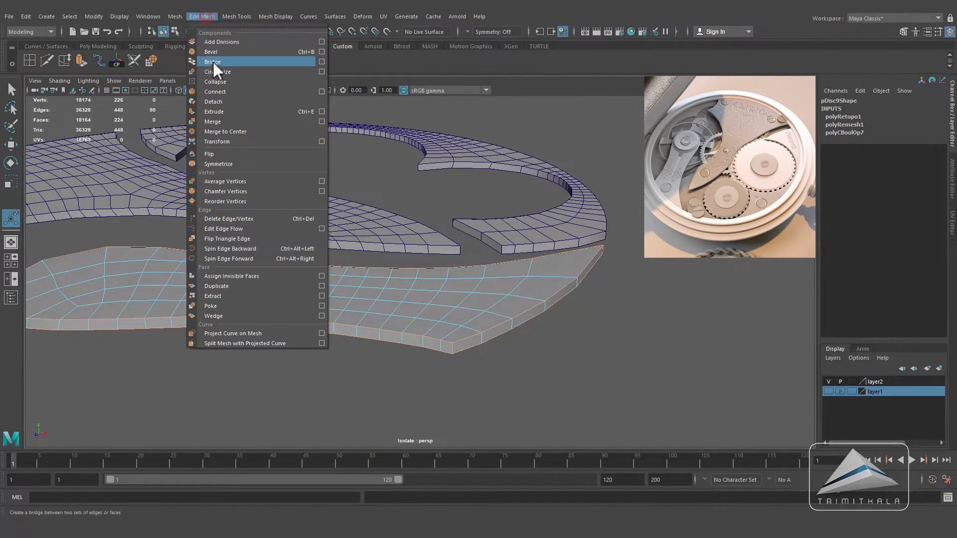
pyautogui.click(229, 50)
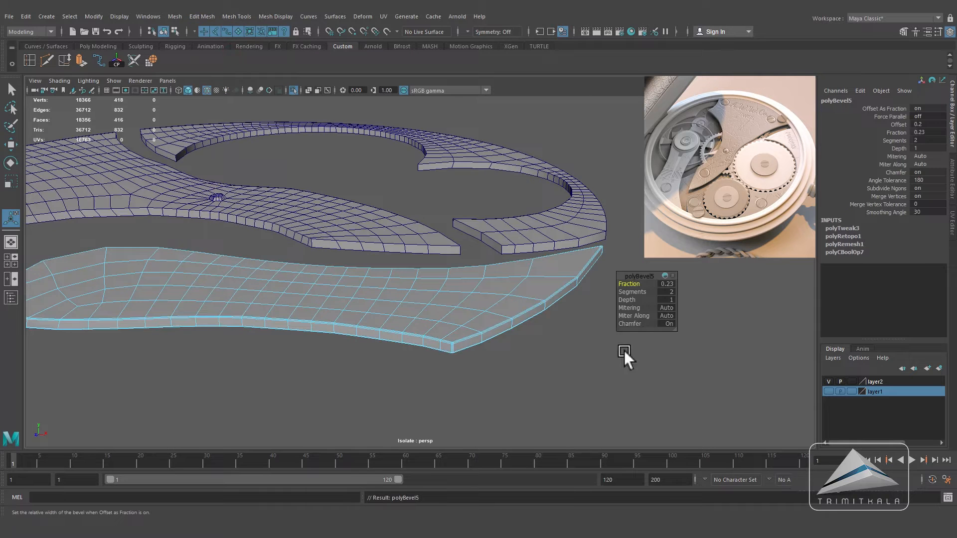
pyautogui.scroll(3, 570, 378)
pyautogui.keyDown('alt'); pyautogui.moveTo(570, 378); pyautogui.dragTo(502, 384, button='middle'); pyautogui.keyUp('alt')
pyautogui.click(630, 285)
pyautogui.moveTo(631, 284); pyautogui.dragTo(632, 284)
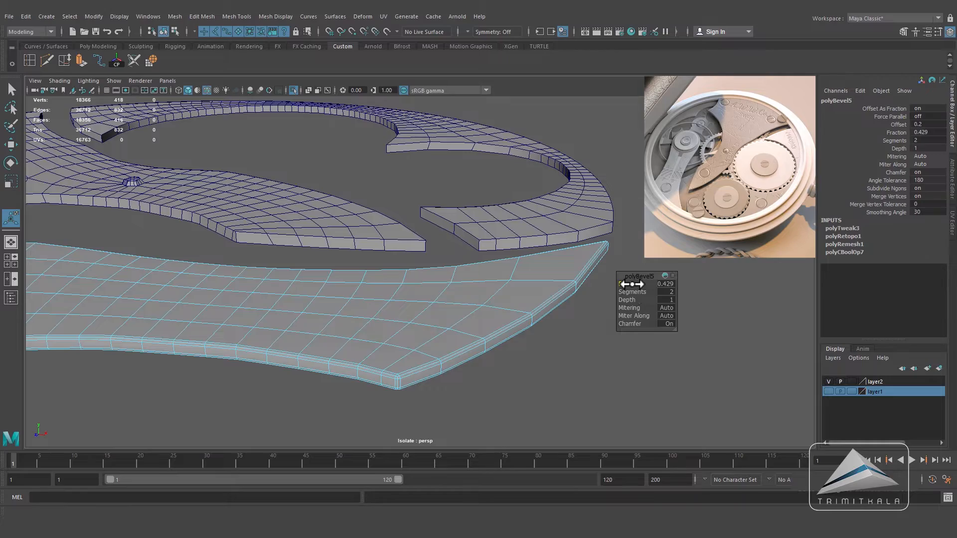
pyautogui.scroll(-3, 361, 346)
pyautogui.keyDown('alt'); pyautogui.moveTo(361, 346); pyautogui.dragTo(349, 353); pyautogui.keyUp('alt')
pyautogui.moveTo(408, 255); pyautogui.dragTo(456, 239, button='right')
pyautogui.press('q')
pyautogui.click(582, 367)
pyautogui.click(399, 294)
pyautogui.scroll(-1, 208, 201)
# Step: Select the rim edge loops and vertical corner edges of the curved outer plate with the two round cut-outs
pyautogui.keyDown('alt'); pyautogui.moveTo(192, 216); pyautogui.dragTo(349, 349); pyautogui.keyUp('alt')
pyautogui.click(511, 309)
pyautogui.keyDown('alt'); pyautogui.moveTo(511, 309); pyautogui.dragTo(543, 308); pyautogui.keyUp('alt')
pyautogui.moveTo(427, 253); pyautogui.dragTo(414, 288, button='right')
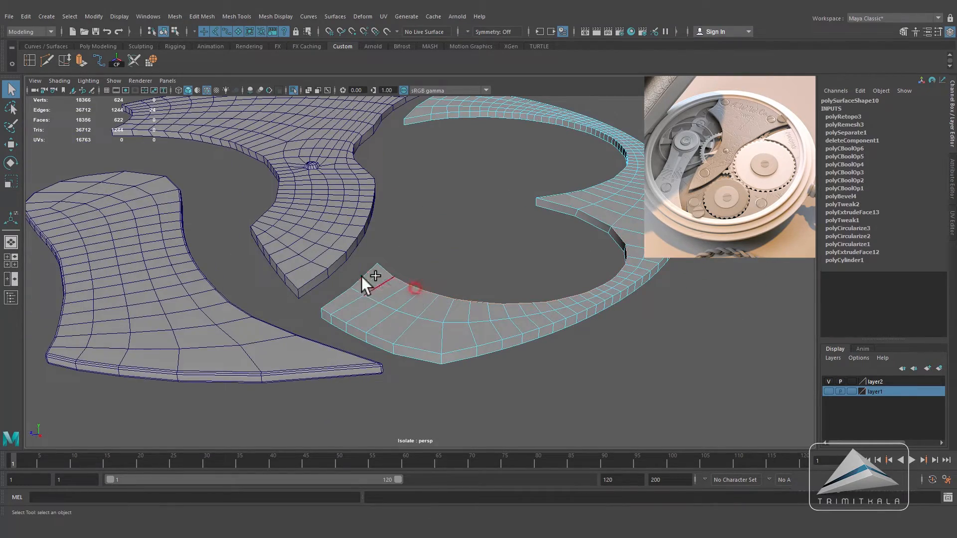
pyautogui.keyDown('alt'); pyautogui.moveTo(616, 334); pyautogui.dragTo(401, 319); pyautogui.keyUp('alt')
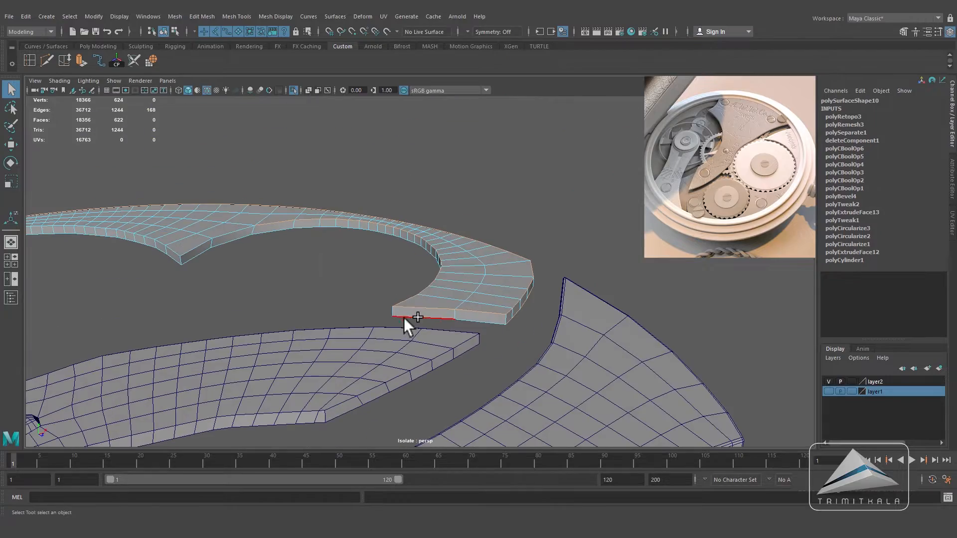
pyautogui.keyDown('alt'); pyautogui.moveTo(330, 275); pyautogui.dragTo(299, 368); pyautogui.keyUp('alt')
pyautogui.keyDown('shift'); pyautogui.click(235, 337); pyautogui.keyUp('shift')
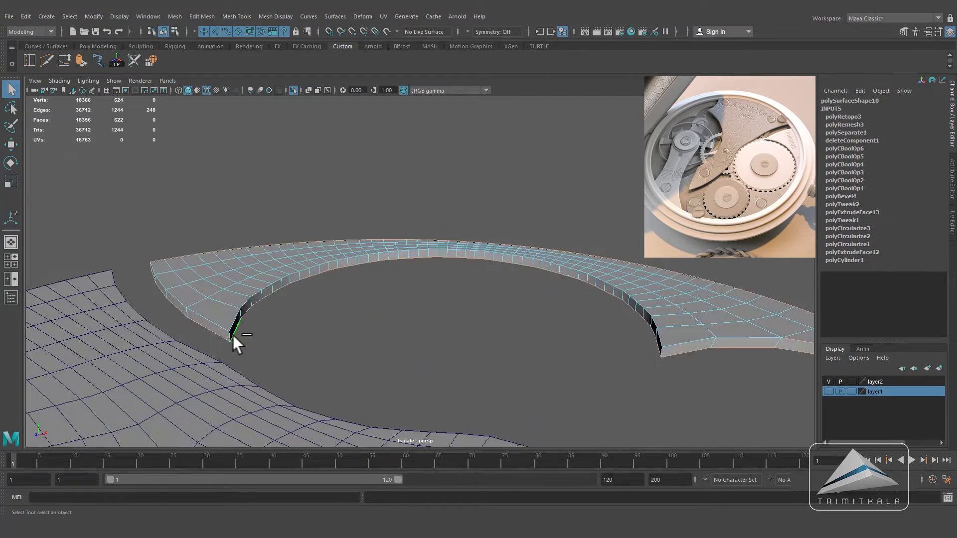
pyautogui.keyDown('shift'); pyautogui.click(695, 344); pyautogui.keyUp('shift')
pyautogui.keyDown('alt'); pyautogui.moveTo(695, 344); pyautogui.dragTo(523, 393); pyautogui.keyUp('alt')
pyautogui.keyDown('alt'); pyautogui.moveTo(676, 398); pyautogui.dragTo(384, 279); pyautogui.keyUp('alt')
pyautogui.keyDown('shift'); pyautogui.click(512, 420); pyautogui.keyUp('shift')
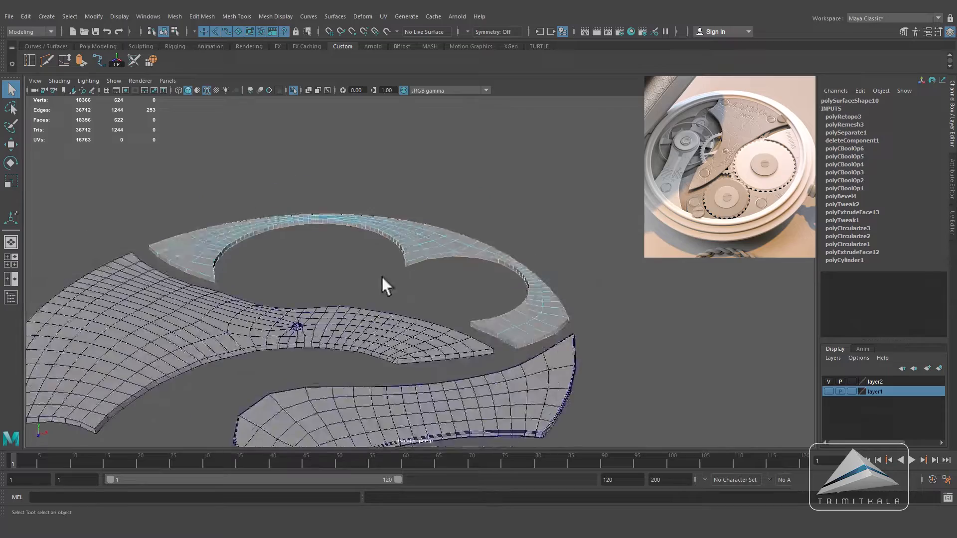
pyautogui.keyDown('alt'); pyautogui.moveTo(384, 279); pyautogui.dragTo(417, 262, button='right'); pyautogui.keyUp('alt')
pyautogui.keyDown('shift'); pyautogui.doubleClick(416, 262); pyautogui.keyUp('shift')
pyautogui.keyDown('alt'); pyautogui.moveTo(417, 262); pyautogui.dragTo(573, 394); pyautogui.keyUp('alt')
pyautogui.keyDown('shift'); pyautogui.doubleClick(133, 324); pyautogui.keyUp('shift')
# Step: Bevel the outer plate's selected edges with 2 segments, adjust the bevel fraction, and return to object selection
pyautogui.click(201, 16)
pyautogui.click(210, 52)
pyautogui.keyDown('alt'); pyautogui.moveTo(581, 302); pyautogui.dragTo(497, 267, button='middle'); pyautogui.keyUp('alt')
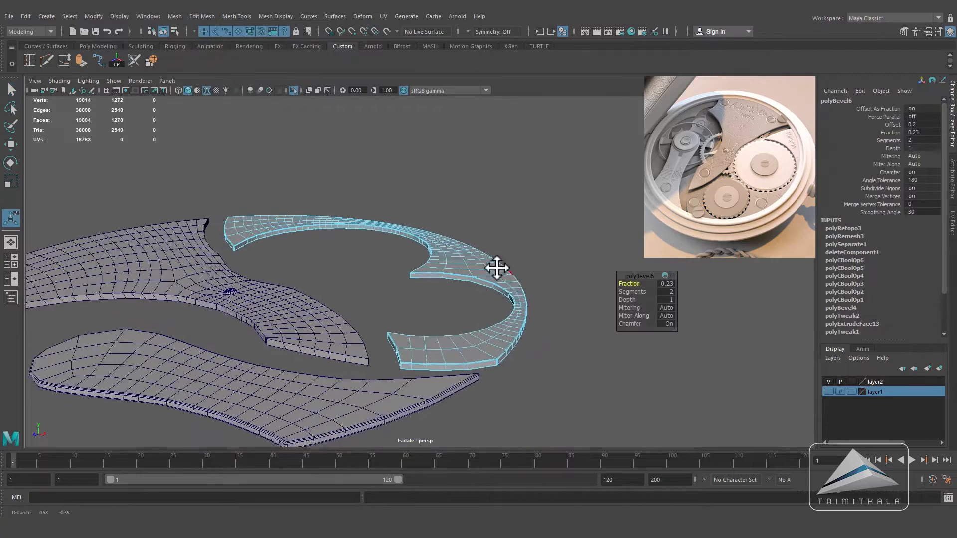
pyautogui.scroll(1, 497, 268)
pyautogui.click(632, 283)
pyautogui.moveTo(631, 283); pyautogui.dragTo(633, 283)
pyautogui.scroll(2, 599, 358)
pyautogui.keyDown('alt'); pyautogui.moveTo(599, 358); pyautogui.dragTo(496, 310); pyautogui.keyUp('alt')
pyautogui.moveTo(495, 264); pyautogui.dragTo(529, 239, button='right')
pyautogui.keyDown('alt'); pyautogui.moveTo(515, 259); pyautogui.dragTo(506, 328); pyautogui.keyUp('alt')
pyautogui.press('3')
pyautogui.click(574, 330)
pyautogui.keyDown('alt'); pyautogui.moveTo(575, 330); pyautogui.dragTo(568, 321); pyautogui.keyUp('alt')
# Step: Select the rim edge loops and vertical corner edges around the broad central plate
pyautogui.scroll(-2, 568, 321)
pyautogui.keyDown('alt'); pyautogui.moveTo(526, 337); pyautogui.dragTo(597, 337, button='middle'); pyautogui.keyUp('alt')
pyautogui.keyDown('alt'); pyautogui.moveTo(597, 337); pyautogui.dragTo(609, 304); pyautogui.keyUp('alt')
pyautogui.click(386, 333)
pyautogui.keyDown('alt'); pyautogui.moveTo(386, 333); pyautogui.dragTo(444, 329, button='middle'); pyautogui.keyUp('alt')
pyautogui.scroll(2, 444, 329)
pyautogui.moveTo(464, 339)
pyautogui.keyDown('alt'); pyautogui.mouseDown()
pyautogui.moveTo(510, 348)
pyautogui.moveTo(490, 321)
pyautogui.moveTo(465, 359)
pyautogui.moveTo(463, 340)
pyautogui.mouseUp(); pyautogui.keyUp('alt')
pyautogui.moveTo(463, 341); pyautogui.dragTo(461, 305, button='right')
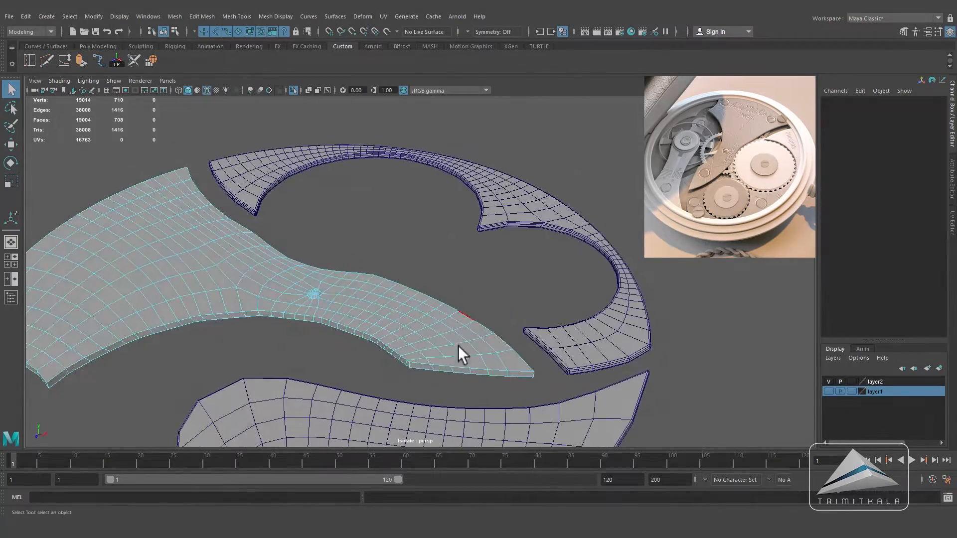
pyautogui.doubleClick(455, 368)
pyautogui.keyDown('shift'); pyautogui.doubleClick(160, 175); pyautogui.keyUp('shift')
pyautogui.scroll(-2, 260, 316)
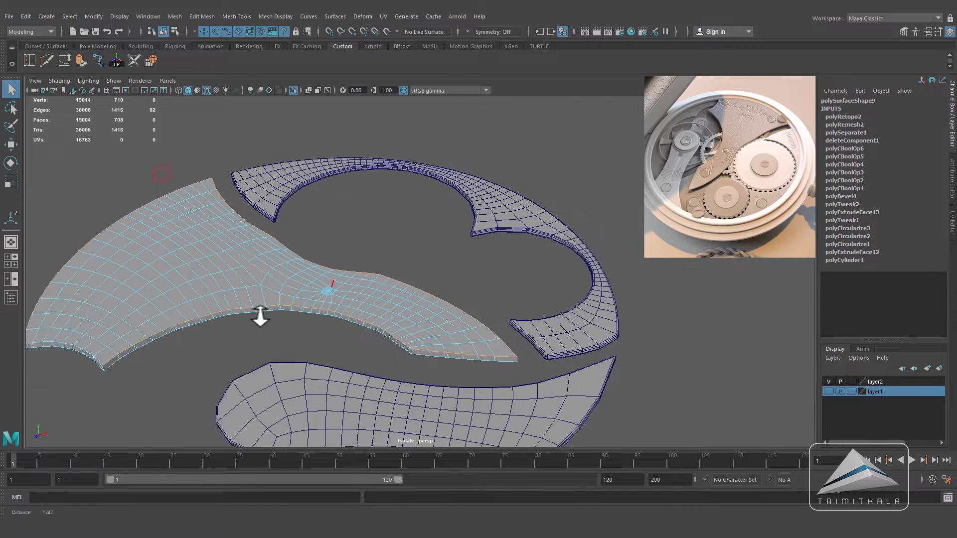
pyautogui.keyDown('alt'); pyautogui.moveTo(261, 316); pyautogui.dragTo(326, 306, button='middle'); pyautogui.keyUp('alt')
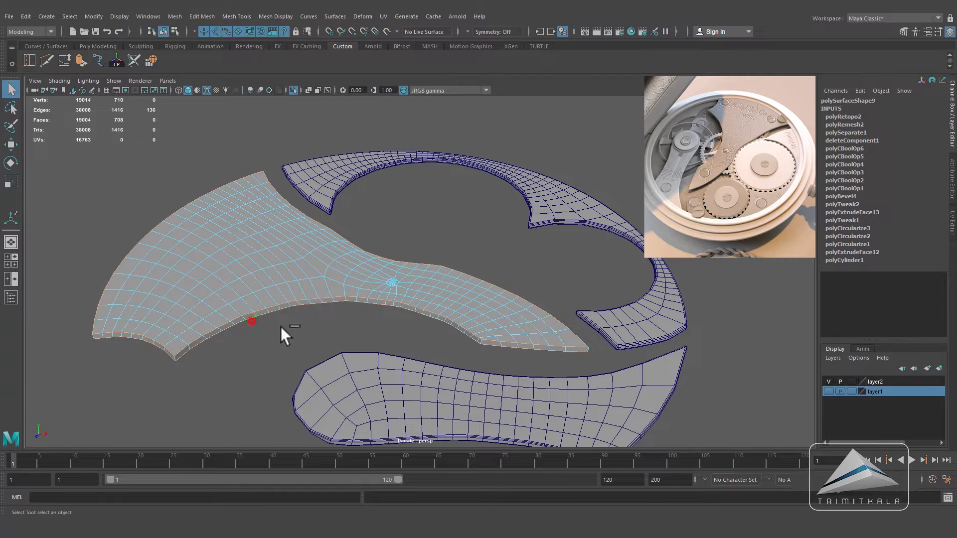
pyautogui.keyDown('alt'); pyautogui.moveTo(477, 359); pyautogui.dragTo(503, 318); pyautogui.keyUp('alt')
pyautogui.keyDown('shift'); pyautogui.click(190, 372); pyautogui.keyUp('shift')
pyautogui.keyDown('alt'); pyautogui.moveTo(190, 371); pyautogui.dragTo(387, 426); pyautogui.keyUp('alt')
pyautogui.keyDown('shift'); pyautogui.doubleClick(411, 415); pyautogui.keyUp('shift')
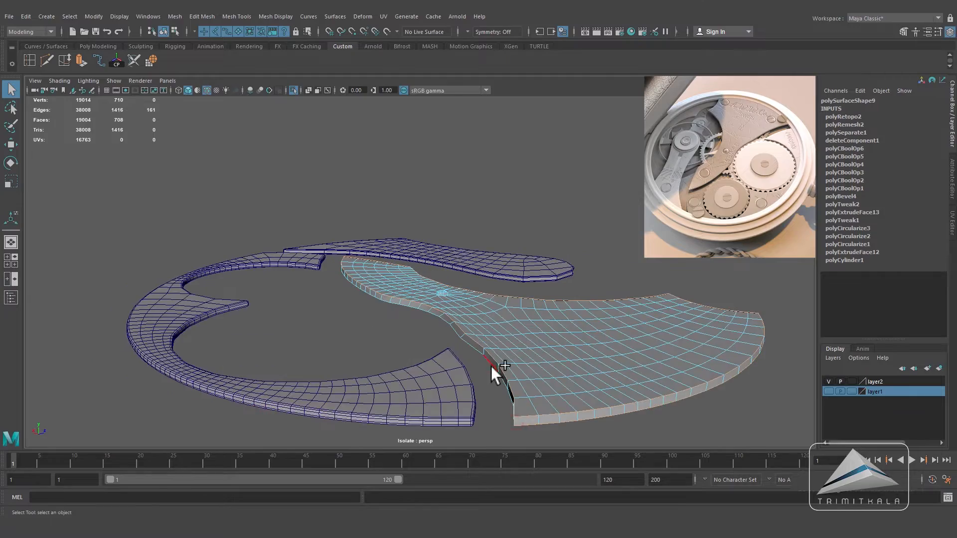
pyautogui.keyDown('shift'); pyautogui.doubleClick(551, 395); pyautogui.keyUp('shift')
# Step: Bevel the central plate's selected edges and deselect the plate
pyautogui.keyDown('alt'); pyautogui.moveTo(477, 344); pyautogui.dragTo(358, 369); pyautogui.keyUp('alt')
pyautogui.click(205, 16)
pyautogui.click(217, 50)
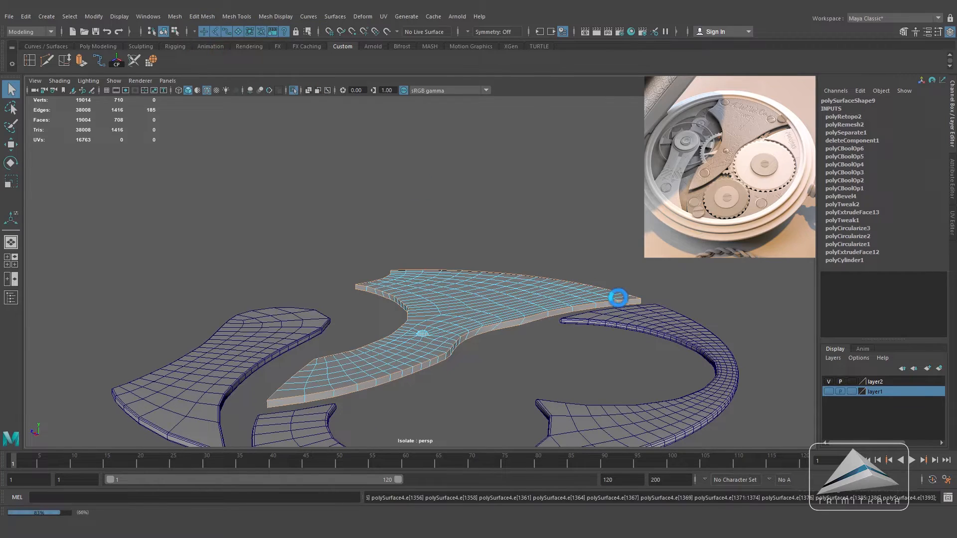
pyautogui.keyDown('alt'); pyautogui.moveTo(401, 352); pyautogui.dragTo(458, 253); pyautogui.keyUp('alt')
pyautogui.press('q')
pyautogui.click(651, 342)
# Step: Turn off the wireframe overlay and the isolated view to show the whole watch, and save the scene
pyautogui.scroll(-6, 651, 342)
pyautogui.keyDown('alt'); pyautogui.moveTo(566, 337); pyautogui.dragTo(547, 361); pyautogui.keyUp('alt')
pyautogui.click(207, 90)
pyautogui.keyDown('alt'); pyautogui.moveTo(571, 274); pyautogui.dragTo(555, 281, button='right'); pyautogui.keyUp('alt')
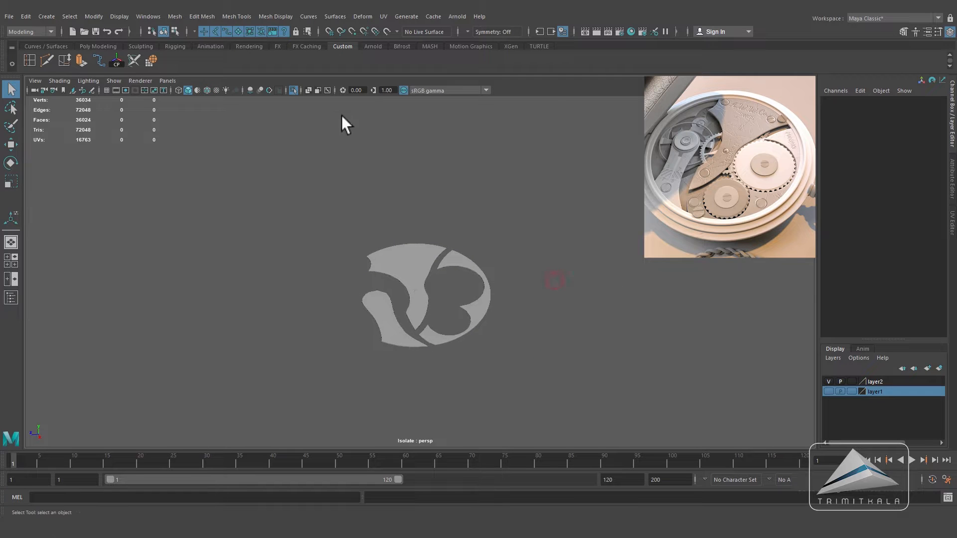
pyautogui.click(294, 90)
pyautogui.keyDown('alt'); pyautogui.moveTo(568, 342); pyautogui.dragTo(581, 327); pyautogui.keyUp('alt')
pyautogui.keyDown('alt'); pyautogui.moveTo(581, 327); pyautogui.dragTo(648, 351, button='right'); pyautogui.keyUp('alt')
pyautogui.keyDown('alt'); pyautogui.moveTo(649, 353); pyautogui.dragTo(649, 365); pyautogui.keyUp('alt')
pyautogui.keyDown('alt'); pyautogui.moveTo(696, 325); pyautogui.dragTo(593, 342, button='right'); pyautogui.keyUp('alt')
pyautogui.keyDown('alt'); pyautogui.moveTo(594, 342); pyautogui.dragTo(587, 352); pyautogui.keyUp('alt')
pyautogui.hotkey('ctrl', 's')
# Step: Create a polygon disc at the watch's centre and raise it to about 1.018 in Y
pyautogui.keyDown('alt'); pyautogui.moveTo(672, 331); pyautogui.dragTo(606, 323, button='right'); pyautogui.keyUp('alt')
pyautogui.keyDown('alt'); pyautogui.moveTo(606, 322); pyautogui.dragTo(567, 344, button='middle'); pyautogui.keyUp('alt')
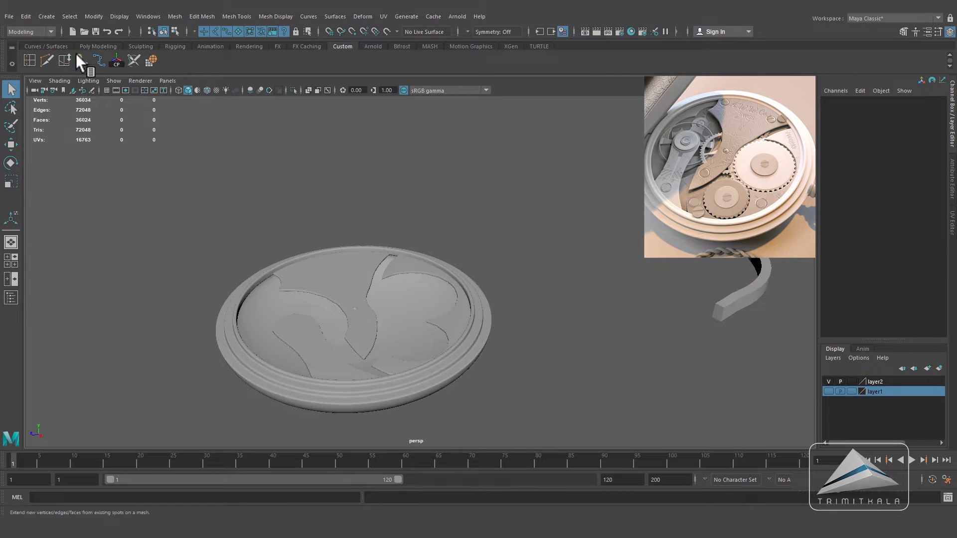
pyautogui.click(82, 46)
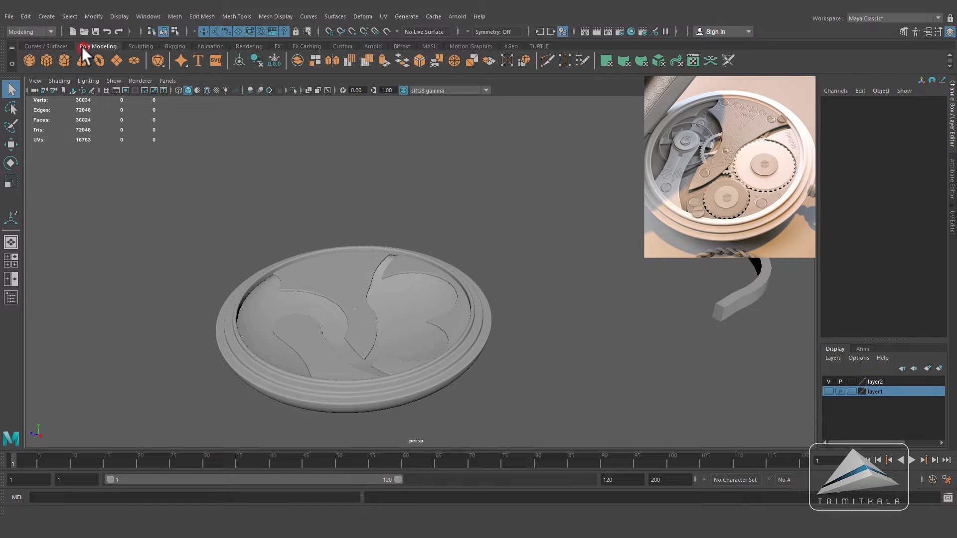
pyautogui.click(133, 56)
pyautogui.click(11, 145)
pyautogui.moveTo(362, 320); pyautogui.dragTo(353, 280)
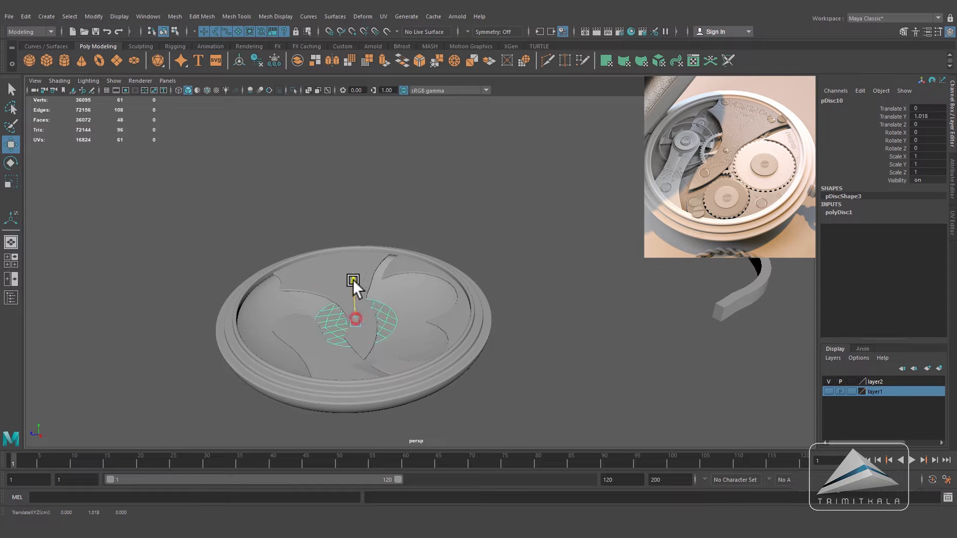
# Step: Scale the disc uniformly to about 2.654 and freeze its transformations
pyautogui.click(11, 182)
pyautogui.moveTo(360, 314); pyautogui.dragTo(453, 333)
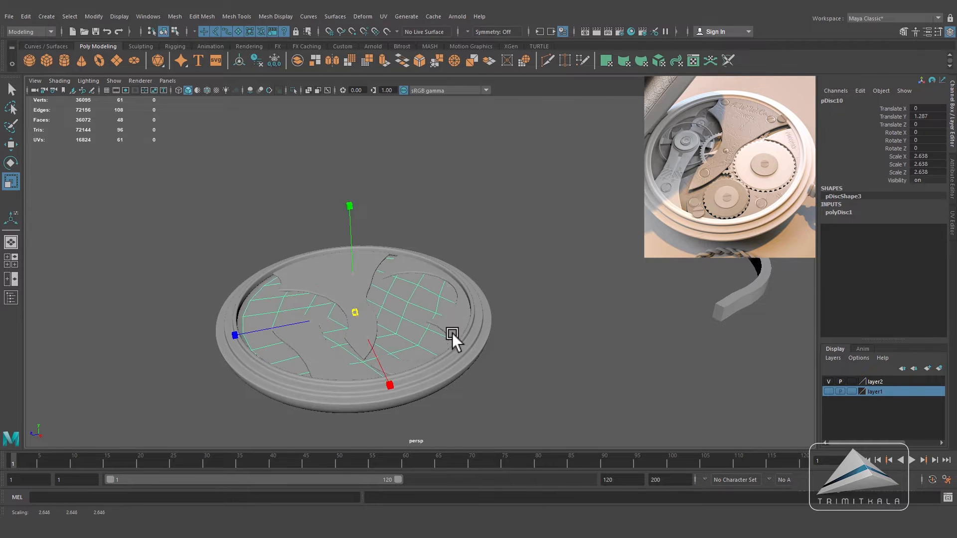
pyautogui.press('w')
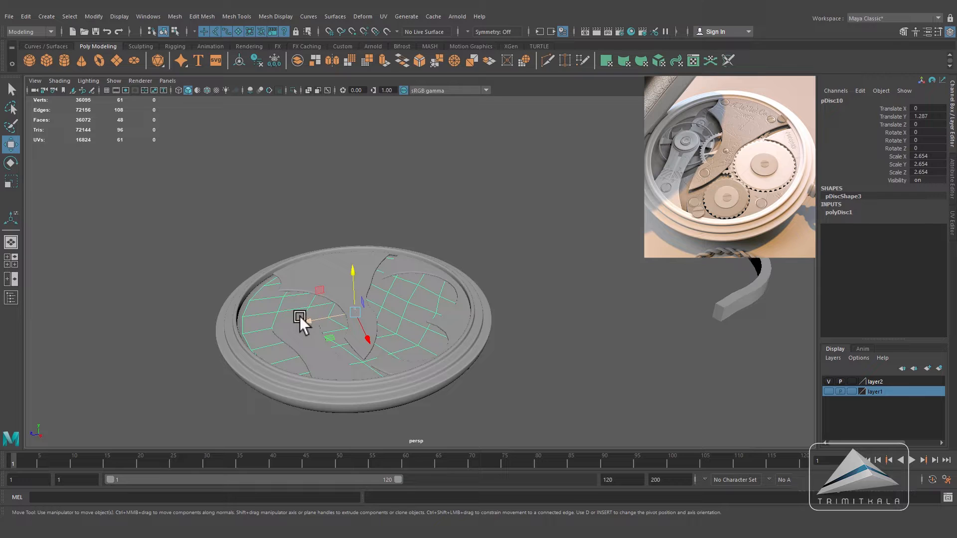
pyautogui.click(93, 16)
pyautogui.click(111, 62)
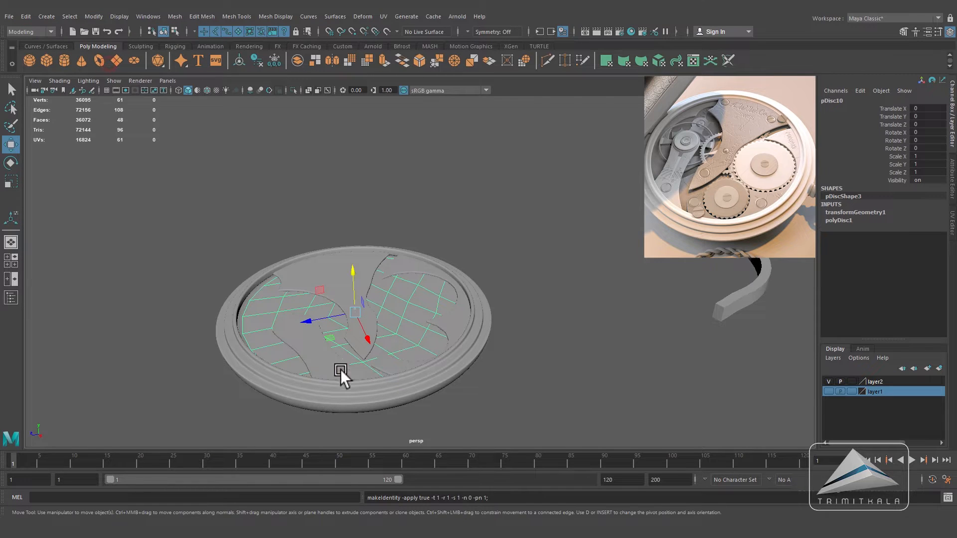
# Step: Move the disc out beside the watch, select all its faces and extrude them into a thin plate
pyautogui.moveTo(390, 321); pyautogui.dragTo(572, 301, button='middle')
pyautogui.scroll(2, 573, 304)
pyautogui.keyDown('alt'); pyautogui.moveTo(578, 311); pyautogui.dragTo(602, 312); pyautogui.keyUp('alt')
pyautogui.keyDown('alt'); pyautogui.moveTo(602, 312); pyautogui.dragTo(561, 308, button='middle'); pyautogui.keyUp('alt')
pyautogui.moveTo(626, 253); pyautogui.dragTo(626, 284, button='right')
pyautogui.moveTo(363, 197); pyautogui.dragTo(786, 449)
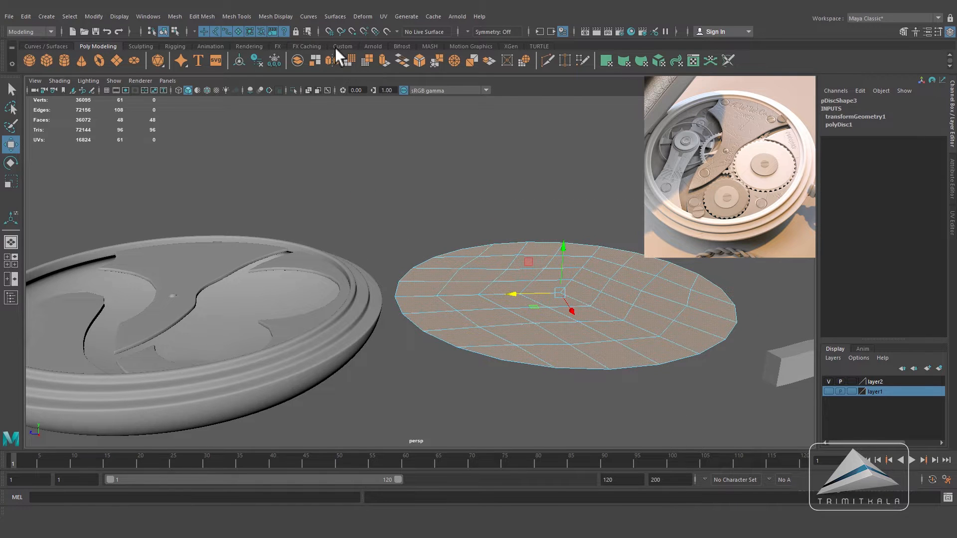
pyautogui.click(342, 46)
pyautogui.hotkey('ctrl', 'e')
pyautogui.moveTo(570, 233); pyautogui.dragTo(569, 229)
pyautogui.moveTo(534, 253); pyautogui.dragTo(578, 240, button='right')
# Step: Return the thickened disc to the watch's centre by setting its Translate Z to 0
pyautogui.press('q')
pyautogui.keyDown('alt'); pyautogui.moveTo(537, 326); pyautogui.dragTo(563, 394); pyautogui.keyUp('alt')
pyautogui.click(11, 145)
pyautogui.click(926, 124)
pyautogui.write('0')
pyautogui.press('Return')
pyautogui.keyDown('alt'); pyautogui.moveTo(313, 300); pyautogui.dragTo(483, 330); pyautogui.keyUp('alt')
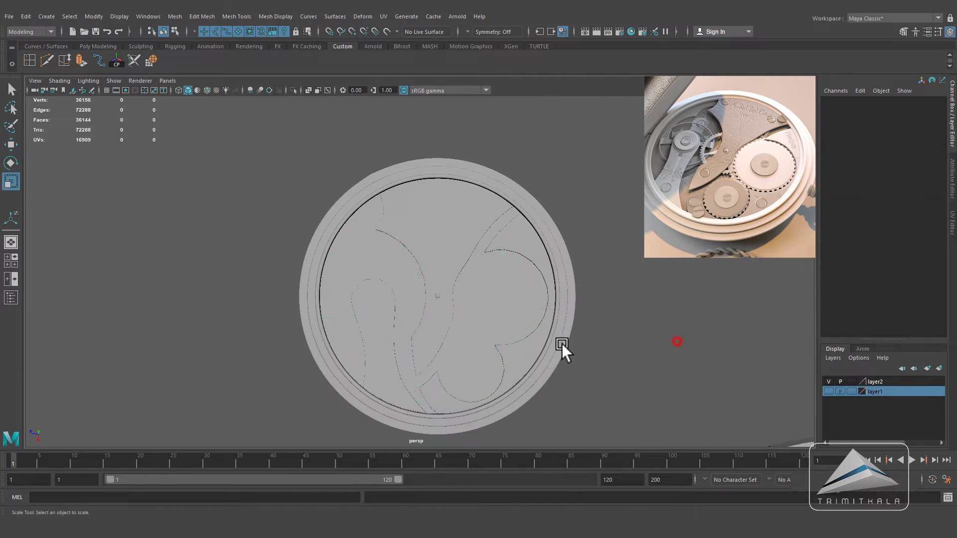
# Step: Create a polygon cylinder and place it over the balance-wheel area at about -0.259, 1.819, 1.478
pyautogui.scroll(3, 535, 292)
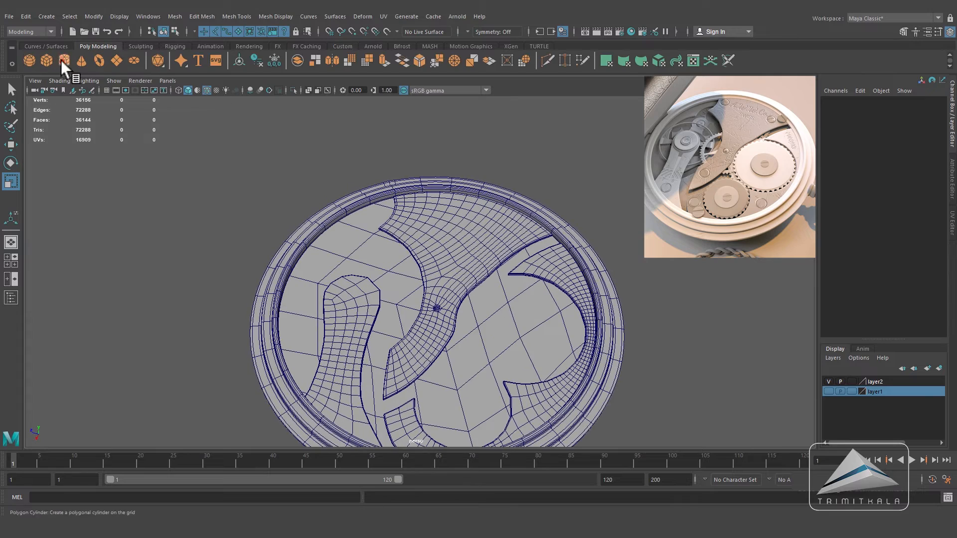
pyautogui.click(64, 61)
pyautogui.press('w')
pyautogui.moveTo(438, 321); pyautogui.dragTo(426, 267)
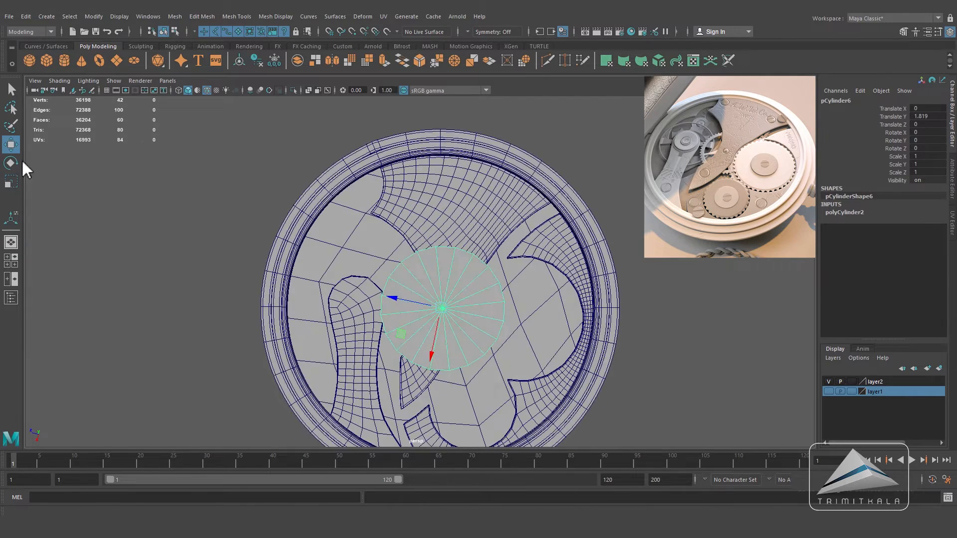
pyautogui.moveTo(400, 333); pyautogui.dragTo(335, 312)
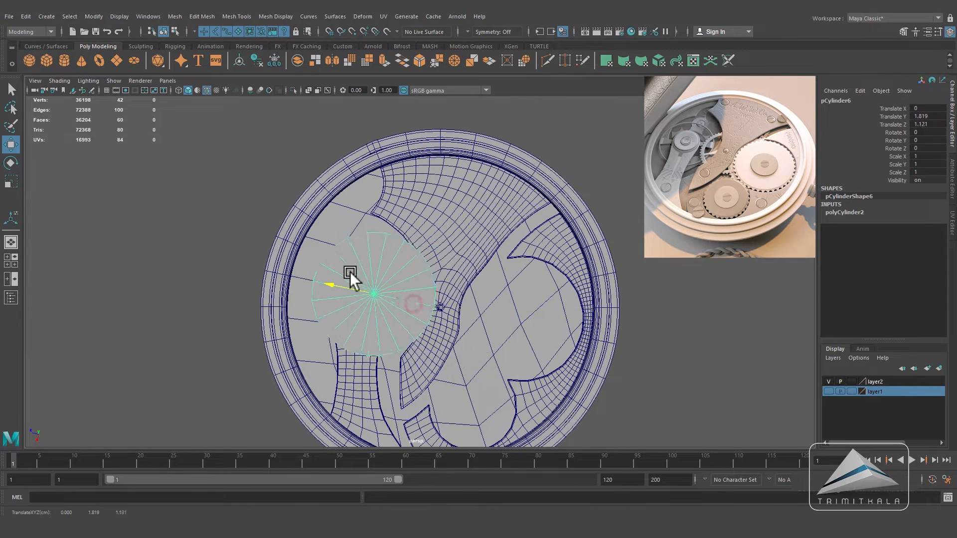
pyautogui.moveTo(366, 331); pyautogui.dragTo(368, 320)
pyautogui.moveTo(328, 267); pyautogui.dragTo(318, 264)
pyautogui.keyDown('alt'); pyautogui.moveTo(468, 318); pyautogui.dragTo(544, 270); pyautogui.keyUp('alt')
pyautogui.keyDown('alt'); pyautogui.moveTo(433, 339); pyautogui.dragTo(441, 371); pyautogui.keyUp('alt')
pyautogui.keyDown('alt'); pyautogui.moveTo(430, 305); pyautogui.dragTo(429, 348); pyautogui.keyUp('alt')
pyautogui.moveTo(424, 349); pyautogui.dragTo(426, 351)
pyautogui.moveTo(364, 350); pyautogui.dragTo(359, 356)
pyautogui.keyDown('alt'); pyautogui.moveTo(424, 387); pyautogui.dragTo(375, 306); pyautogui.keyUp('alt')
# Step: Duplicate the cylinder, scale the copy to about 0.66 and move it to about -1.299 in X
pyautogui.click(25, 16)
pyautogui.click(65, 161)
pyautogui.click(11, 181)
pyautogui.moveTo(343, 271); pyautogui.dragTo(314, 283)
pyautogui.keyDown('alt'); pyautogui.moveTo(369, 301); pyautogui.dragTo(418, 299); pyautogui.keyUp('alt')
pyautogui.press('w')
pyautogui.moveTo(323, 233); pyautogui.dragTo(417, 238)
pyautogui.scroll(3, 422, 310)
pyautogui.moveTo(421, 310)
pyautogui.keyDown('alt'); pyautogui.mouseDown()
pyautogui.moveTo(423, 279)
pyautogui.moveTo(431, 322)
pyautogui.mouseUp(); pyautogui.keyUp('alt')
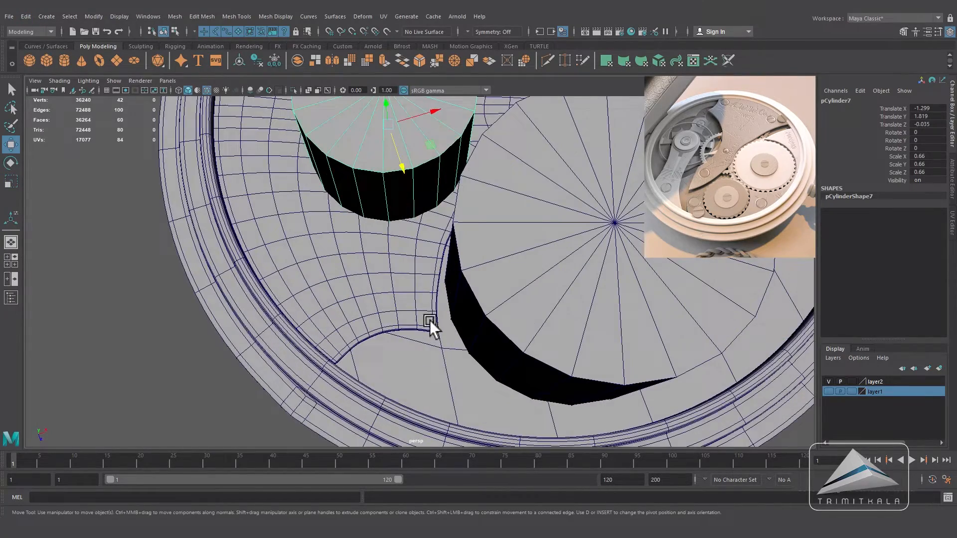
# Step: Move the smaller cylinder to about 1.359 in Z and 1.024 in Y, overlapping the large one, and flatten its Y scale to about 0.373
pyautogui.moveTo(403, 168); pyautogui.dragTo(461, 328)
pyautogui.keyDown('alt'); pyautogui.moveTo(518, 344); pyautogui.dragTo(494, 254); pyautogui.keyUp('alt')
pyautogui.keyDown('alt'); pyautogui.moveTo(493, 253); pyautogui.dragTo(94, 252, button='right'); pyautogui.keyUp('alt')
pyautogui.press('r')
pyautogui.moveTo(437, 201); pyautogui.dragTo(442, 260)
pyautogui.press('w')
pyautogui.moveTo(442, 260)
pyautogui.keyDown('alt'); pyautogui.mouseDown()
pyautogui.moveTo(453, 300)
pyautogui.moveTo(427, 299)
pyautogui.moveTo(428, 249)
pyautogui.mouseUp(); pyautogui.keyUp('alt')
pyautogui.keyDown('alt'); pyautogui.moveTo(427, 249); pyautogui.dragTo(578, 297); pyautogui.keyUp('alt')
pyautogui.scroll(-4, 578, 297)
pyautogui.keyDown('alt'); pyautogui.moveTo(578, 297); pyautogui.dragTo(549, 269, button='middle'); pyautogui.keyUp('alt')
# Step: Move the separate curved bar across the watch to about -0.587, -0.187, 0.342 and scale it to about 0.99 in X and 0.834 in Z
pyautogui.click(762, 327)
pyautogui.moveTo(661, 359); pyautogui.dragTo(296, 346)
pyautogui.scroll(3, 260, 326)
pyautogui.press('r')
pyautogui.moveTo(293, 411)
pyautogui.mouseDown()
pyautogui.moveTo(292, 398)
pyautogui.moveTo(293, 411)
pyautogui.mouseUp()
pyautogui.moveTo(243, 369)
pyautogui.mouseDown()
pyautogui.moveTo(251, 369)
pyautogui.moveTo(242, 384)
pyautogui.mouseUp()
pyautogui.click(11, 144)
pyautogui.moveTo(285, 410); pyautogui.dragTo(309, 430)
pyautogui.moveTo(240, 397); pyautogui.dragTo(251, 390)
pyautogui.keyDown('alt'); pyautogui.moveTo(369, 369); pyautogui.dragTo(394, 283); pyautogui.keyUp('alt')
pyautogui.scroll(3, 395, 283)
pyautogui.moveTo(198, 275); pyautogui.dragTo(196, 290)
pyautogui.keyDown('alt'); pyautogui.moveTo(478, 264); pyautogui.dragTo(482, 298); pyautogui.keyUp('alt')
pyautogui.scroll(-3, 456, 342)
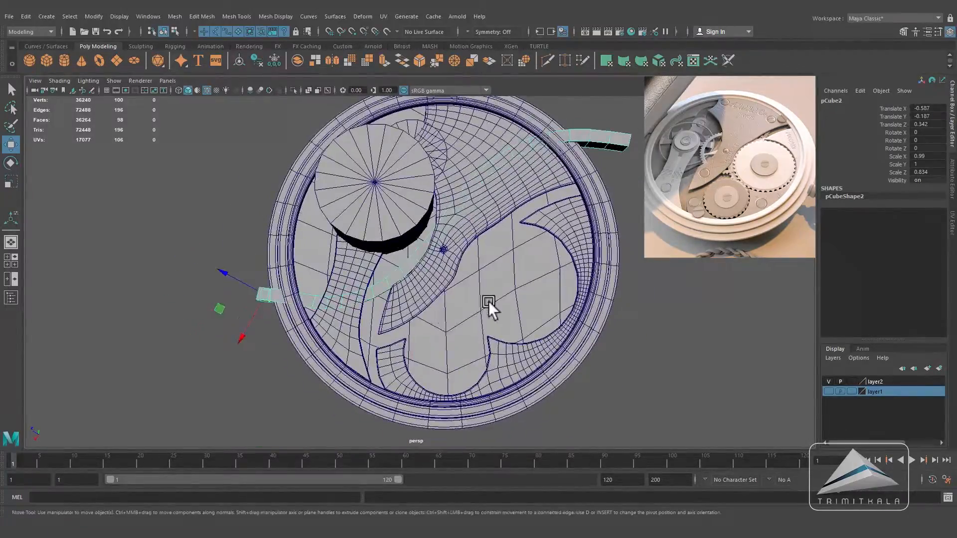
# Step: Rotate the curved bar to about 31.27 degrees in Y, stretch its Z scale to 1.131 and reposition it at about -0.312, -0.187, -0.216
pyautogui.press('e')
pyautogui.moveTo(294, 263); pyautogui.dragTo(301, 275)
pyautogui.click(11, 145)
pyautogui.press('r')
pyautogui.moveTo(223, 286); pyautogui.dragTo(208, 279)
pyautogui.press('e')
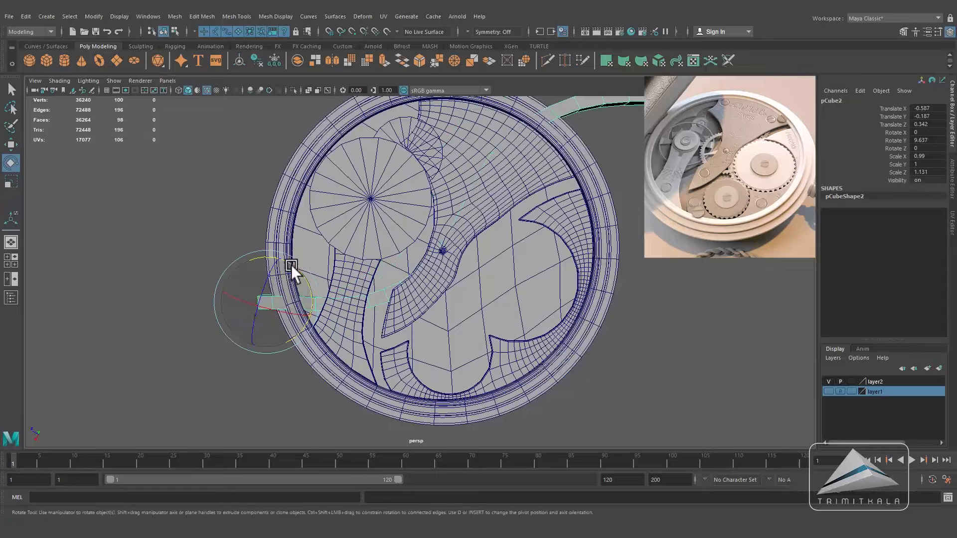
pyautogui.moveTo(291, 265); pyautogui.dragTo(277, 257)
pyautogui.click(11, 144)
pyautogui.moveTo(252, 318); pyautogui.dragTo(238, 303)
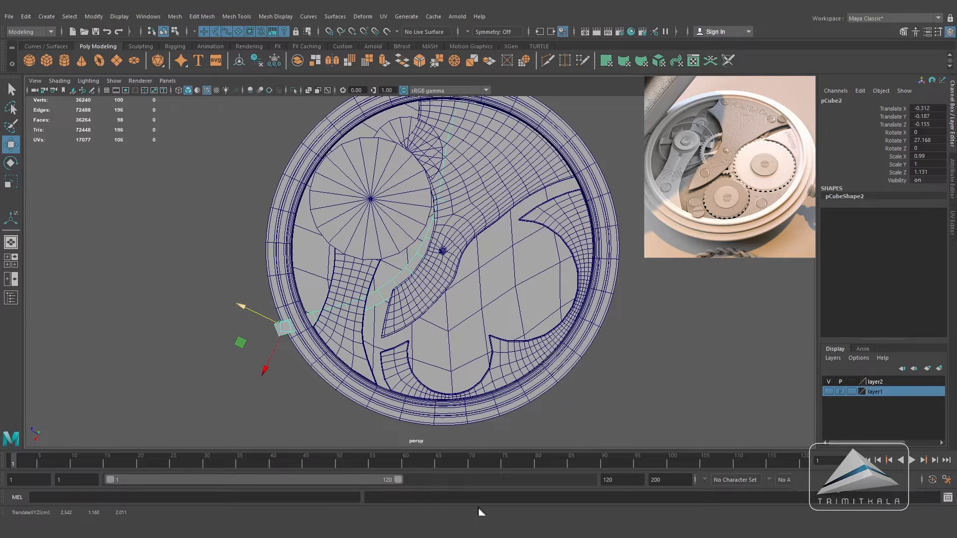
pyautogui.press('e')
pyautogui.moveTo(317, 296); pyautogui.dragTo(313, 295)
pyautogui.click(10, 145)
pyautogui.moveTo(242, 301); pyautogui.dragTo(244, 300)
# Step: Select the disc, both cylinders and the curved bar, and isolate them in the view
pyautogui.keyDown('shift'); pyautogui.click(376, 213); pyautogui.keyUp('shift')
pyautogui.keyDown('shift'); pyautogui.click(304, 252); pyautogui.keyUp('shift')
pyautogui.keyDown('shift'); pyautogui.click(406, 132); pyautogui.keyUp('shift')
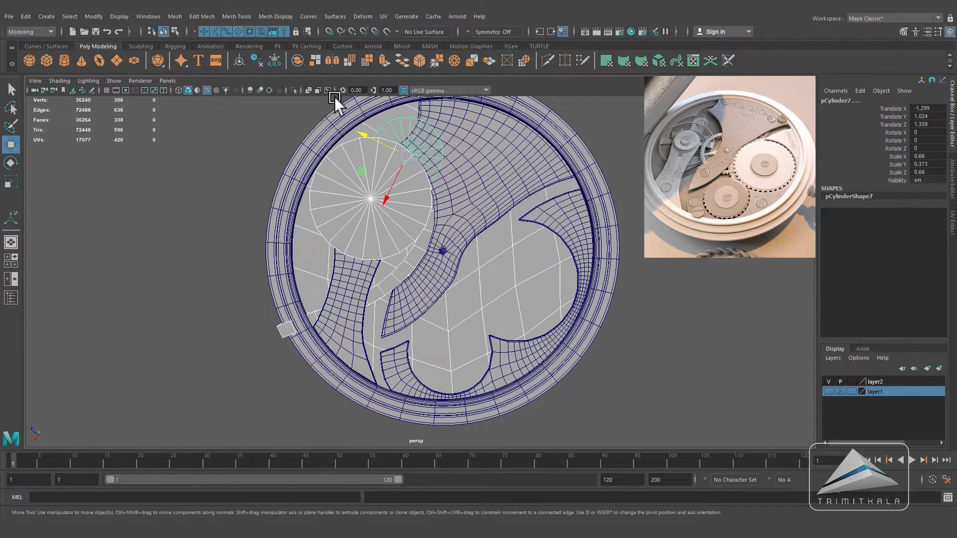
pyautogui.click(294, 90)
pyautogui.keyDown('alt'); pyautogui.moveTo(392, 301); pyautogui.dragTo(459, 302); pyautogui.keyUp('alt')
pyautogui.keyDown('alt'); pyautogui.moveTo(418, 307); pyautogui.dragTo(494, 285); pyautogui.keyUp('alt')
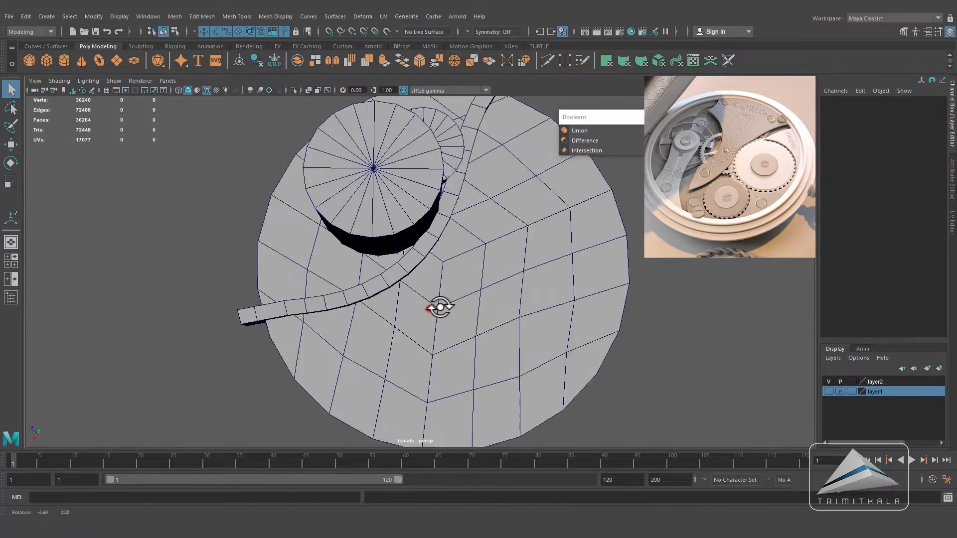
# Step: Delete the curved bar's surplus faces along the length that runs past the cylinders
pyautogui.click(679, 215)
pyautogui.moveTo(678, 219); pyautogui.dragTo(678, 247, button='right')
pyautogui.moveTo(753, 190); pyautogui.dragTo(315, 444)
pyautogui.keyDown('alt'); pyautogui.moveTo(359, 364); pyautogui.dragTo(432, 358); pyautogui.keyUp('alt')
pyautogui.press('Delete')
# Step: Cut both cylinders and the curved bar, with its open end capped, out of the disc using Boolean Difference
pyautogui.keyDown('shift'); pyautogui.click(403, 227); pyautogui.keyUp('shift')
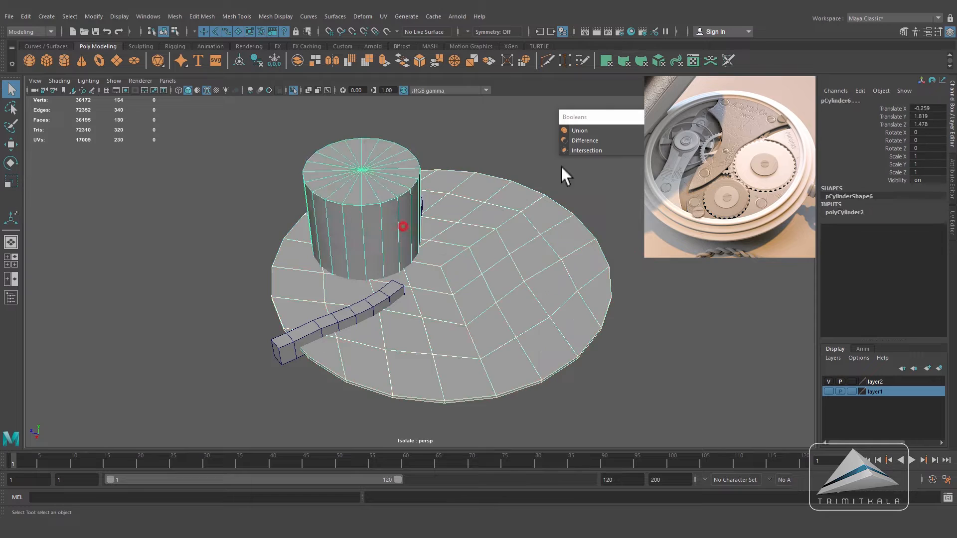
pyautogui.click(584, 141)
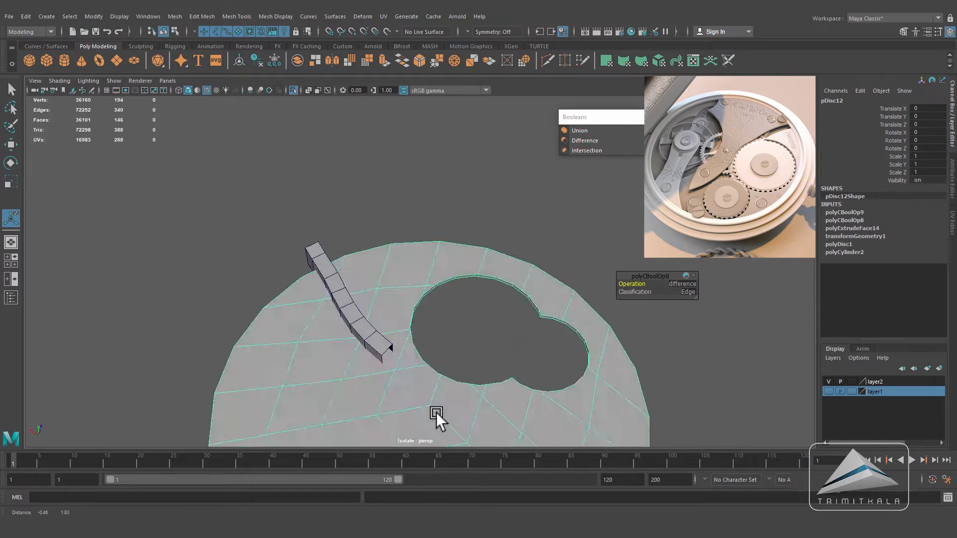
pyautogui.moveTo(342, 273); pyautogui.dragTo(342, 214, button='right')
pyautogui.click(174, 16)
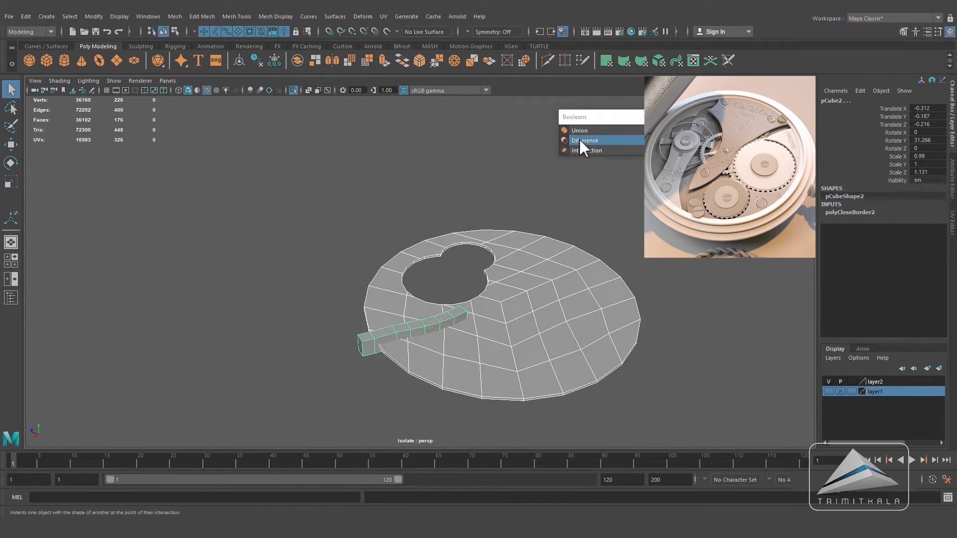
pyautogui.click(583, 141)
pyautogui.click(674, 329)
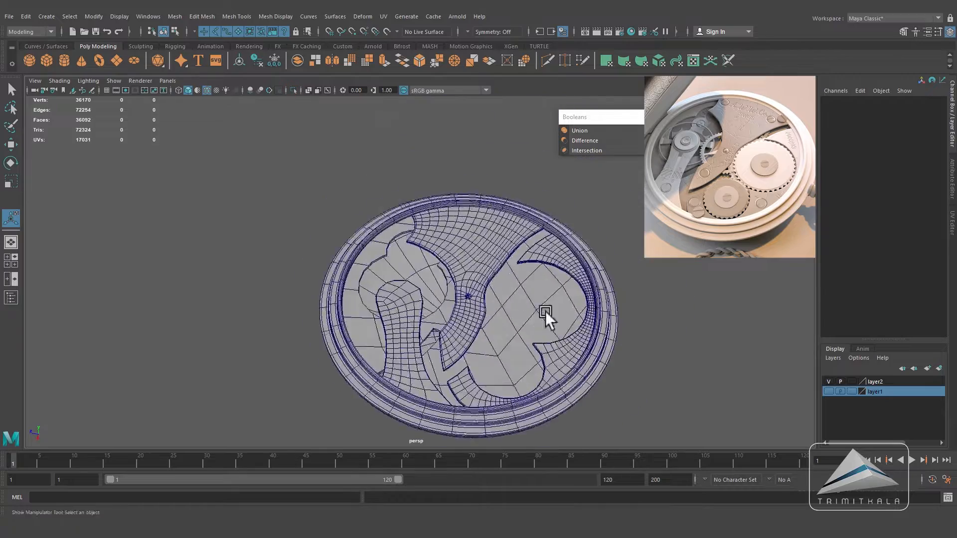
# Step: Isolate the cut disc and remesh it with the polyRemesh command
pyautogui.keyDown('alt'); pyautogui.moveTo(545, 311); pyautogui.dragTo(449, 270); pyautogui.keyUp('alt')
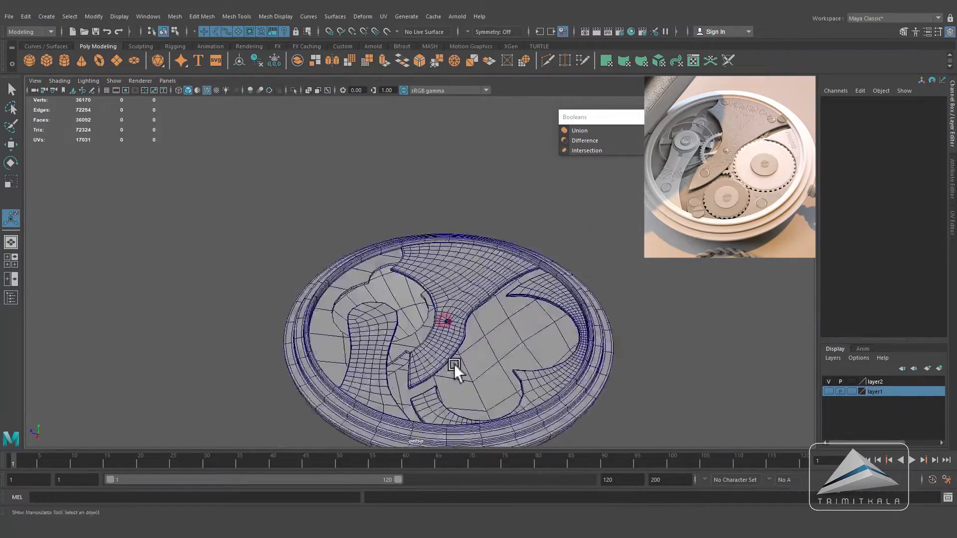
pyautogui.keyDown('alt'); pyautogui.moveTo(449, 270); pyautogui.dragTo(497, 306, button='right'); pyautogui.keyUp('alt')
pyautogui.click(497, 307)
pyautogui.click(294, 91)
pyautogui.moveTo(541, 352)
pyautogui.keyDown('alt'); pyautogui.mouseDown()
pyautogui.moveTo(538, 340)
pyautogui.moveTo(528, 349)
pyautogui.mouseUp(); pyautogui.keyUp('alt')
pyautogui.click(134, 497)
pyautogui.write('polyRemesh')
pyautogui.press('Return')
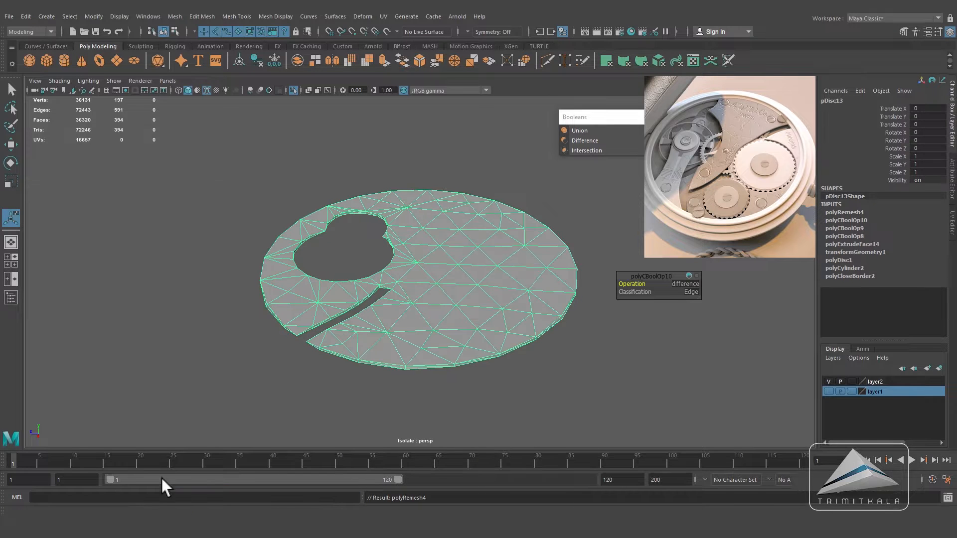
# Step: Set the disc remesh's Refine Threshold to 0.3 and its Reduce Threshold to 5
pyautogui.click(843, 212)
pyautogui.click(921, 220)
pyautogui.write('3')
pyautogui.press('Return')
pyautogui.write('0.3')
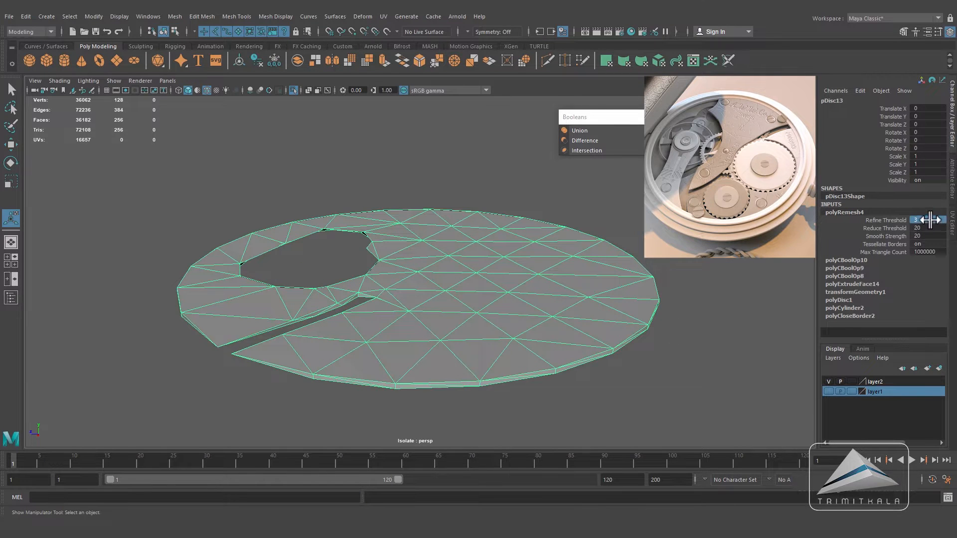
pyautogui.press('Return')
pyautogui.keyDown('alt'); pyautogui.moveTo(573, 358); pyautogui.dragTo(645, 315); pyautogui.keyUp('alt')
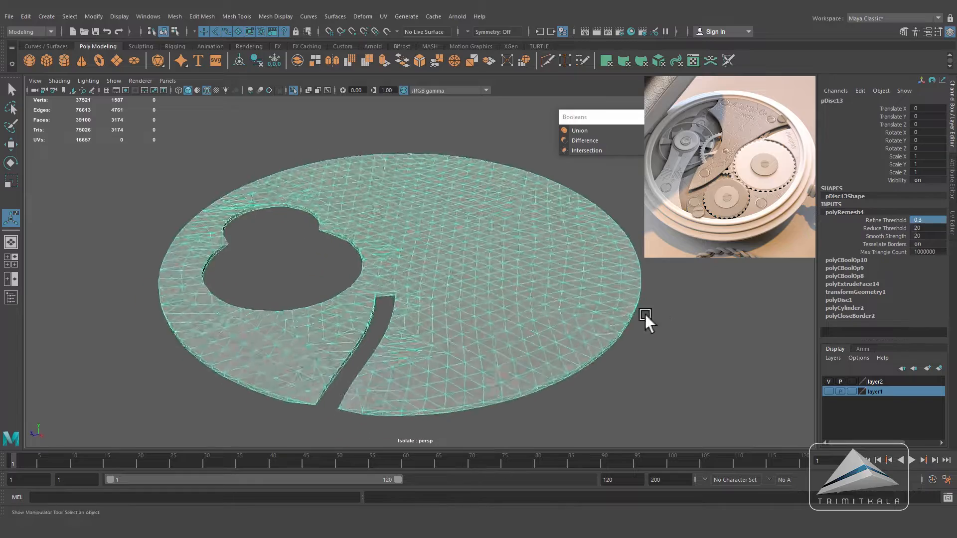
pyautogui.click(925, 228)
pyautogui.write('5')
pyautogui.press('Return')
pyautogui.moveTo(471, 360)
pyautogui.keyDown('alt'); pyautogui.mouseDown()
pyautogui.moveTo(551, 307)
pyautogui.moveTo(457, 356)
pyautogui.mouseUp(); pyautogui.keyUp('alt')
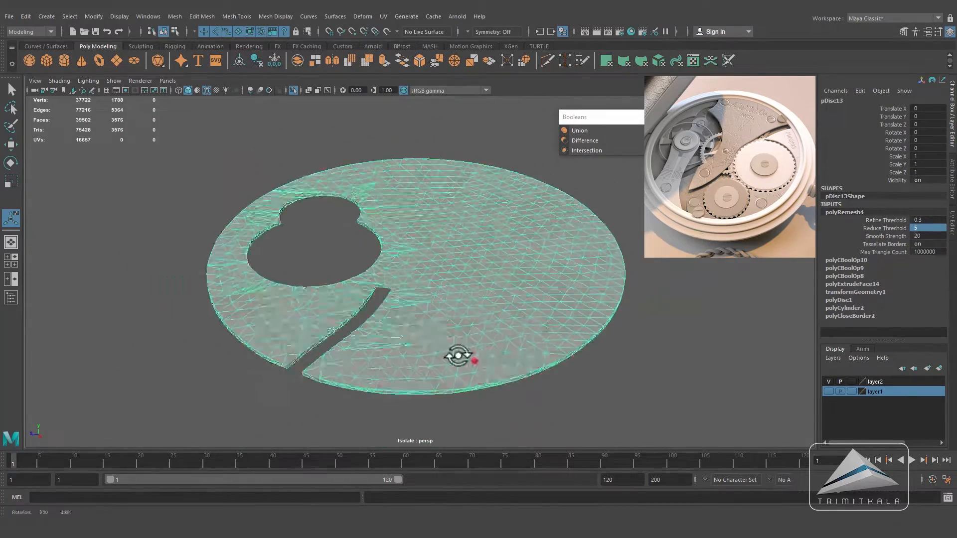
# Step: Retopologize the remeshed disc with the polyRetopo command
pyautogui.click(57, 497)
pyautogui.write('polyRetopo')
pyautogui.press('Return')
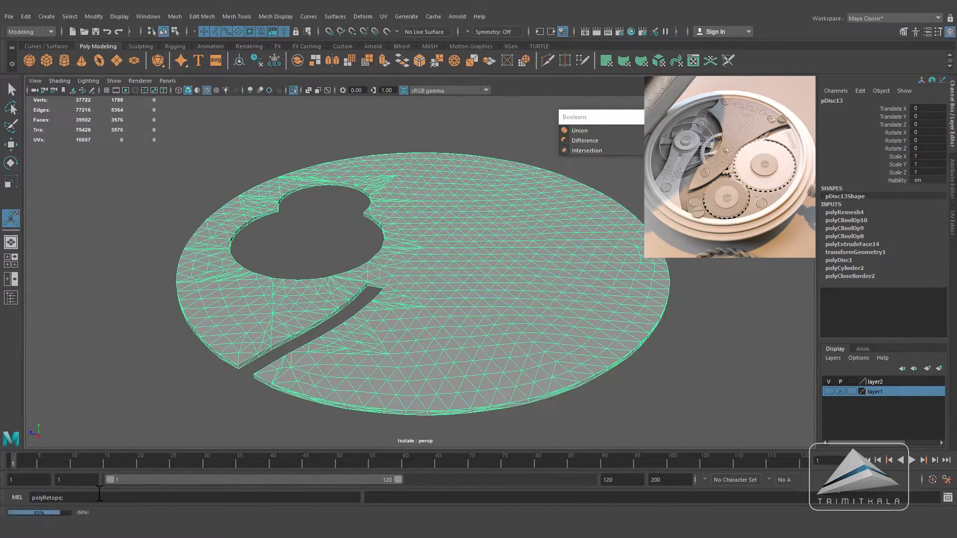
pyautogui.keyDown('alt'); pyautogui.moveTo(538, 333); pyautogui.dragTo(602, 360); pyautogui.keyUp('alt')
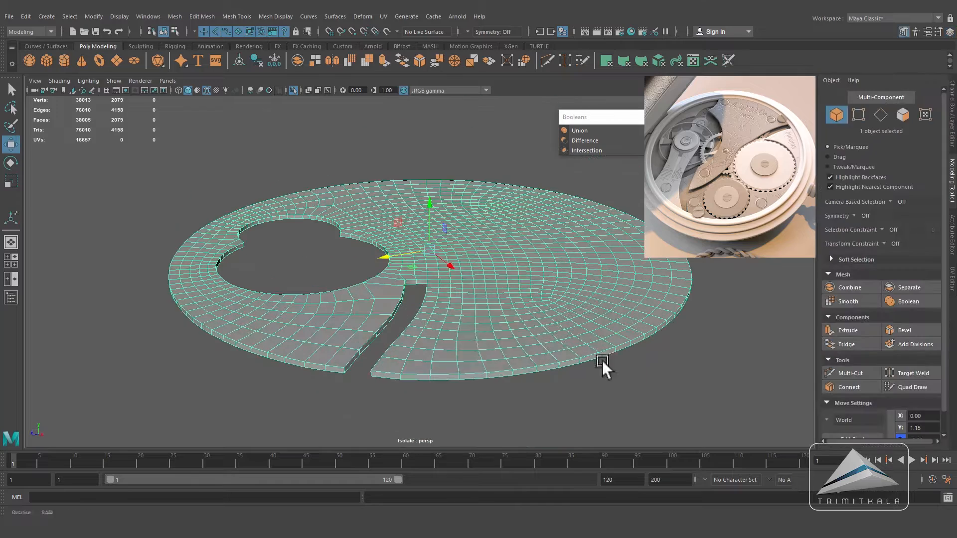
# Step: Select the edge loops around the disc's outer rim and its double-round cutout
pyautogui.moveTo(477, 371); pyautogui.dragTo(477, 329, button='right')
pyautogui.doubleClick(478, 370)
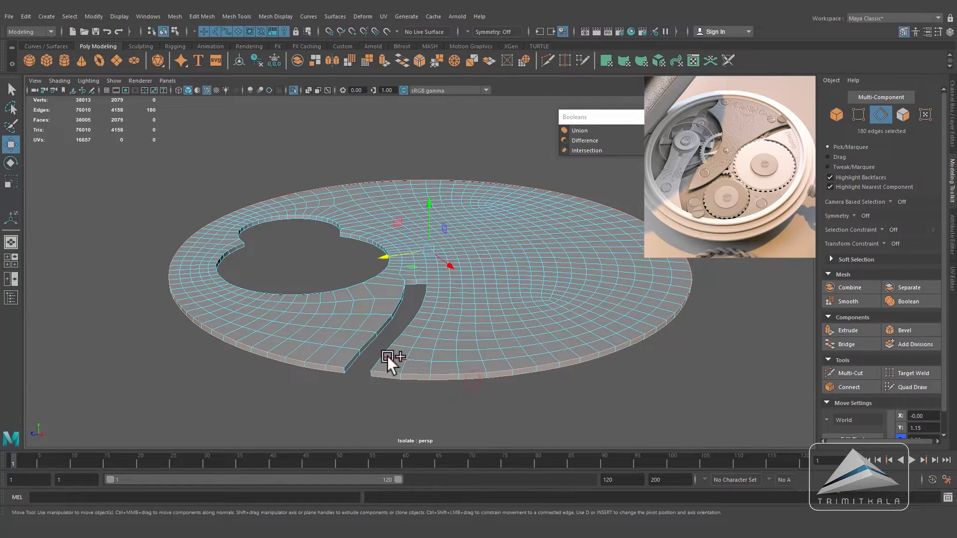
pyautogui.keyDown('alt'); pyautogui.moveTo(367, 347); pyautogui.dragTo(483, 319); pyautogui.keyUp('alt')
pyautogui.keyDown('shift'); pyautogui.doubleClick(483, 319); pyautogui.keyUp('shift')
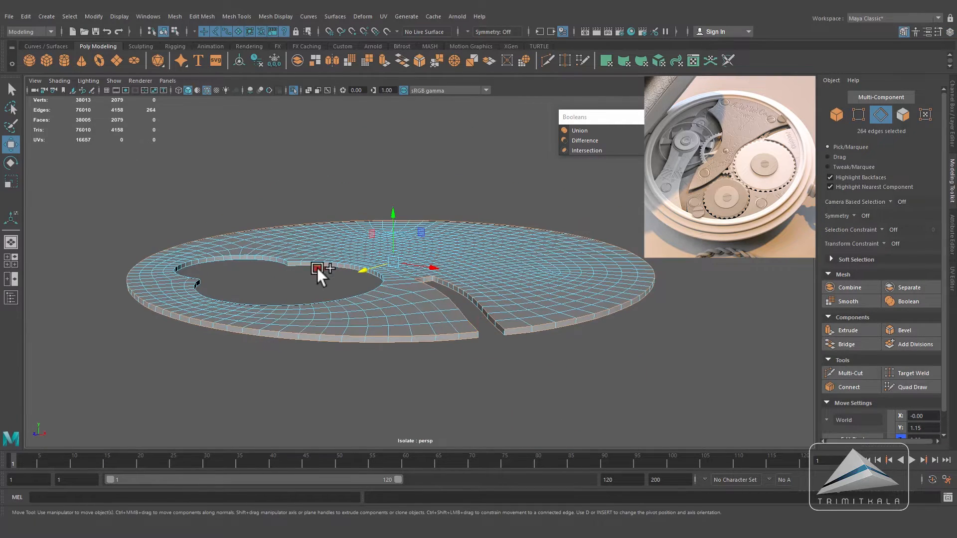
pyautogui.keyDown('shift'); pyautogui.doubleClick(360, 292); pyautogui.keyUp('shift')
pyautogui.keyDown('alt'); pyautogui.moveTo(360, 292); pyautogui.dragTo(448, 208); pyautogui.keyUp('alt')
# Step: Add the vertical corner edges of the cutout and the slot to the edge selection
pyautogui.keyDown('shift'); pyautogui.click(265, 301); pyautogui.keyUp('shift')
pyautogui.keyDown('alt'); pyautogui.moveTo(265, 301); pyautogui.dragTo(528, 369); pyautogui.keyUp('alt')
pyautogui.keyDown('shift'); pyautogui.click(467, 329); pyautogui.keyUp('shift')
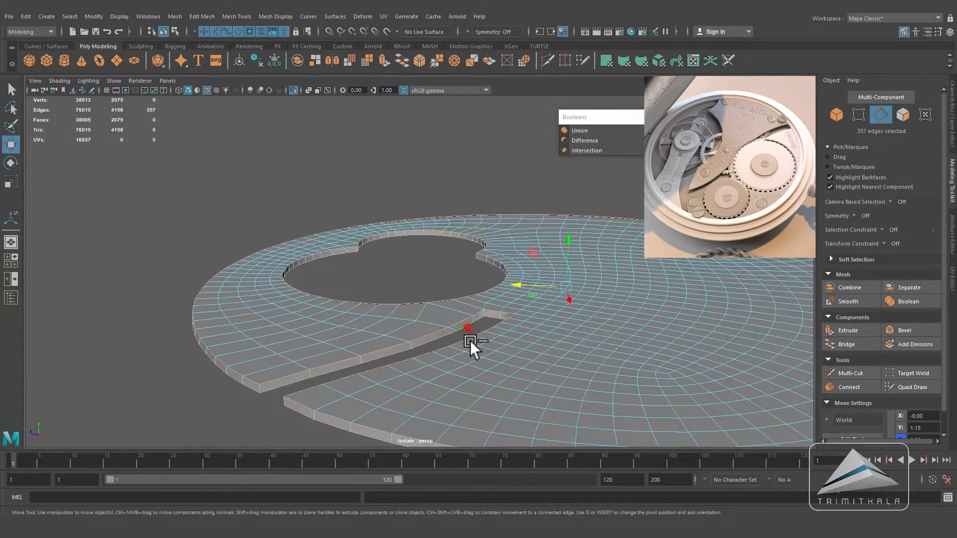
pyautogui.keyDown('alt'); pyautogui.moveTo(470, 340); pyautogui.dragTo(605, 396); pyautogui.keyUp('alt')
pyautogui.keyDown('shift'); pyautogui.click(568, 367); pyautogui.keyUp('shift')
pyautogui.keyDown('shift'); pyautogui.click(529, 367); pyautogui.keyUp('shift')
pyautogui.keyDown('alt'); pyautogui.moveTo(530, 367); pyautogui.dragTo(379, 384, button='right'); pyautogui.keyUp('alt')
pyautogui.keyDown('alt'); pyautogui.moveTo(379, 384); pyautogui.dragTo(487, 373); pyautogui.keyUp('alt')
# Step: Bevel the disc's selected edges and return to object mode
pyautogui.click(202, 16)
pyautogui.click(202, 56)
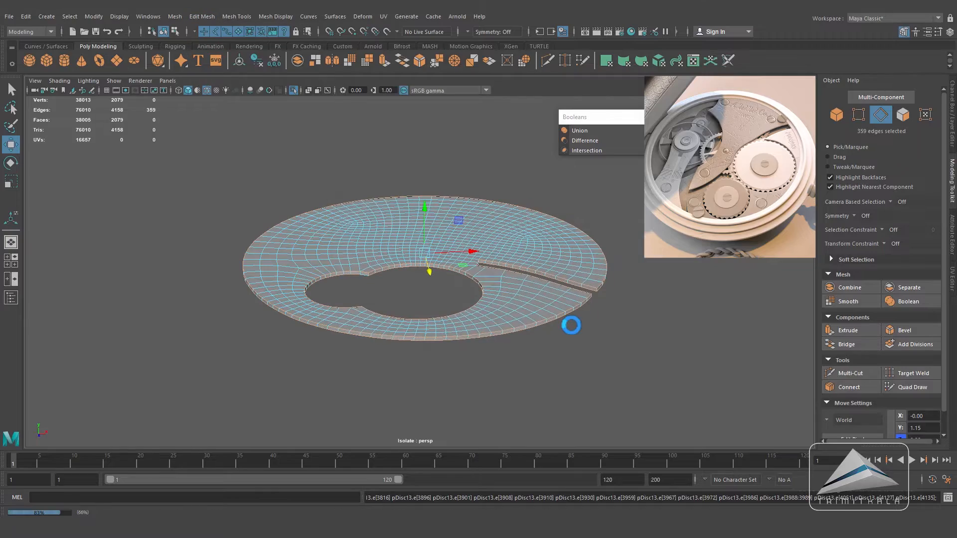
pyautogui.keyDown('alt'); pyautogui.moveTo(570, 324); pyautogui.dragTo(693, 356, button='right'); pyautogui.keyUp('alt')
pyautogui.keyDown('alt'); pyautogui.moveTo(693, 357); pyautogui.dragTo(628, 354, button='middle'); pyautogui.keyUp('alt')
pyautogui.press('Return')
pyautogui.keyDown('alt'); pyautogui.moveTo(683, 286); pyautogui.dragTo(513, 238); pyautogui.keyUp('alt')
pyautogui.moveTo(513, 237); pyautogui.dragTo(563, 222, button='right')
# Step: Delete the bevelled disc's construction history, deselect it and exit the isolated view
pyautogui.keyDown('alt'); pyautogui.moveTo(543, 229); pyautogui.dragTo(469, 268); pyautogui.keyUp('alt')
pyautogui.keyDown('alt'); pyautogui.moveTo(468, 269); pyautogui.dragTo(397, 279, button='middle'); pyautogui.keyUp('alt')
pyautogui.click(25, 16)
pyautogui.moveTo(64, 133)
pyautogui.click(183, 139)
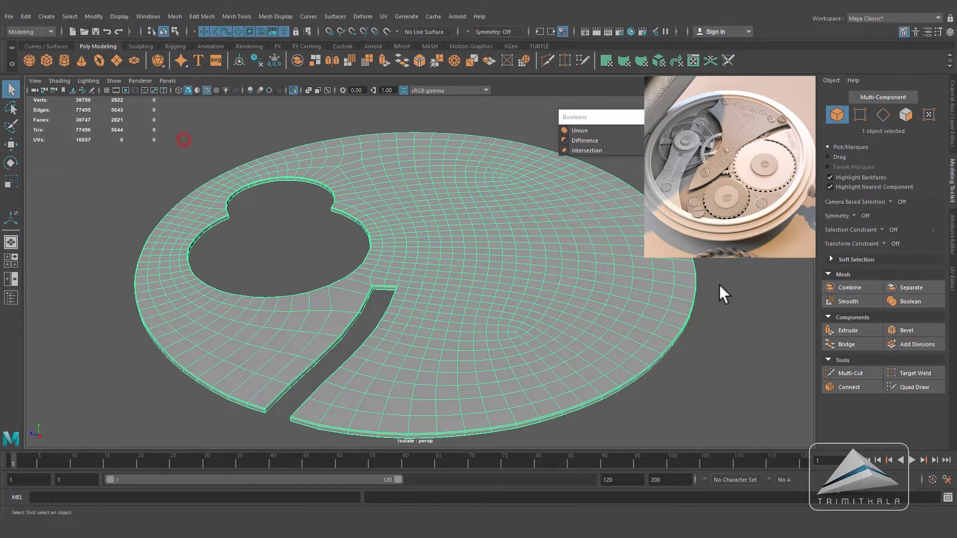
pyautogui.click(768, 269)
pyautogui.click(294, 90)
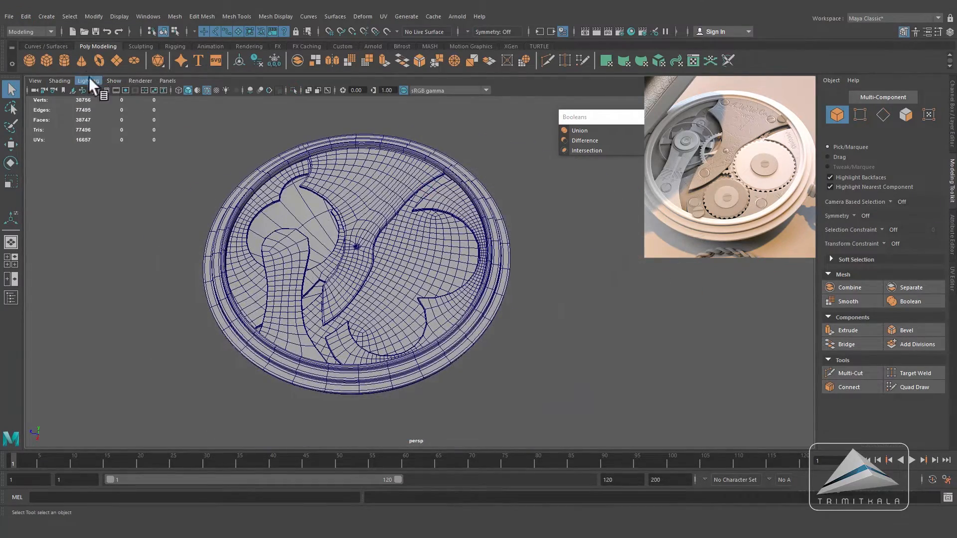
# Step: Create a polygon cylinder, raise it to about 2.882 in Y above the watch and flatten its Y scale to about 0.053
pyautogui.click(64, 60)
pyautogui.keyDown('alt'); pyautogui.moveTo(444, 271); pyautogui.dragTo(155, 203); pyautogui.keyUp('alt')
pyautogui.press('w')
pyautogui.moveTo(356, 269); pyautogui.dragTo(345, 193)
pyautogui.scroll(2, 409, 193)
pyautogui.click(7, 182)
pyautogui.scroll(2, 446, 230)
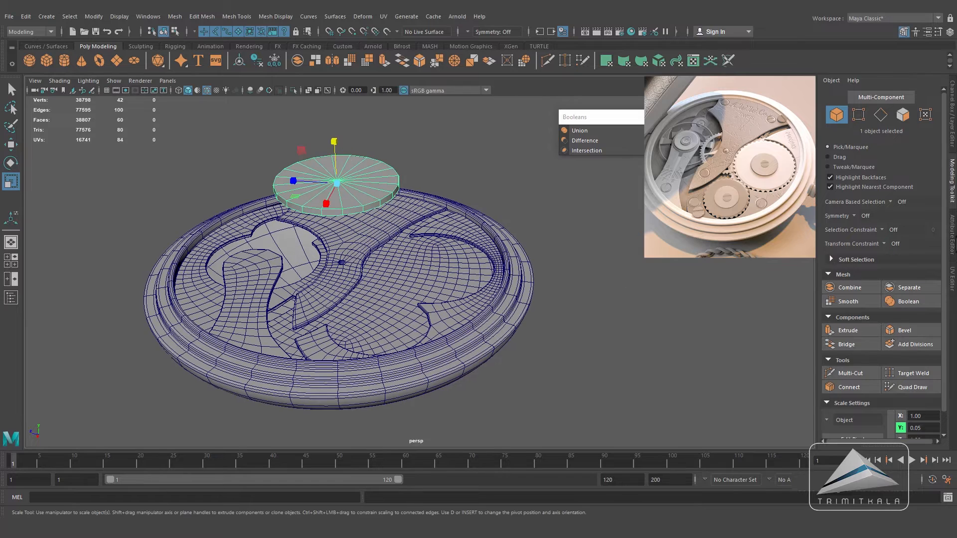
pyautogui.click(953, 135)
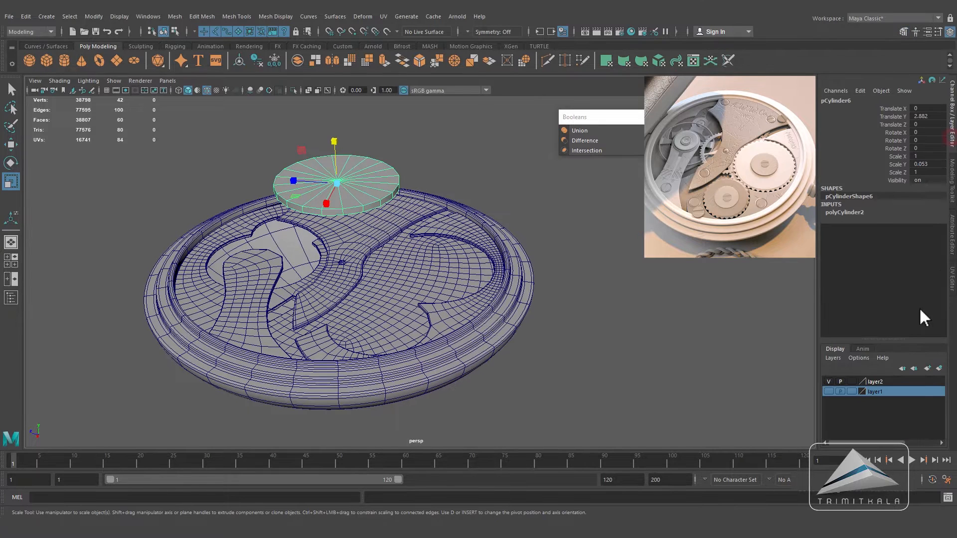
# Step: Set the raised cylinder's axis subdivisions to 40
pyautogui.click(859, 214)
pyautogui.click(897, 234)
pyautogui.moveTo(629, 247); pyautogui.dragTo(710, 260, button='middle')
pyautogui.doubleClick(927, 235)
pyautogui.write('40')
pyautogui.press('Return')
# Step: Flatten the cylinder to a Y scale of about 0.032
pyautogui.moveTo(530, 229)
pyautogui.keyDown('alt'); pyautogui.mouseDown()
pyautogui.moveTo(645, 272)
pyautogui.moveTo(532, 234)
pyautogui.mouseUp(); pyautogui.keyUp('alt')
pyautogui.keyDown('alt'); pyautogui.moveTo(390, 269); pyautogui.dragTo(573, 252, button='right'); pyautogui.keyUp('alt')
pyautogui.click(11, 181)
pyautogui.moveTo(349, 174); pyautogui.dragTo(349, 192)
pyautogui.keyDown('alt'); pyautogui.moveTo(397, 233); pyautogui.dragTo(441, 264); pyautogui.keyUp('alt')
# Step: Switch to face mode in the front view and select the ring of side faces around the disc
pyautogui.press('space')
pyautogui.scroll(2, 440, 233)
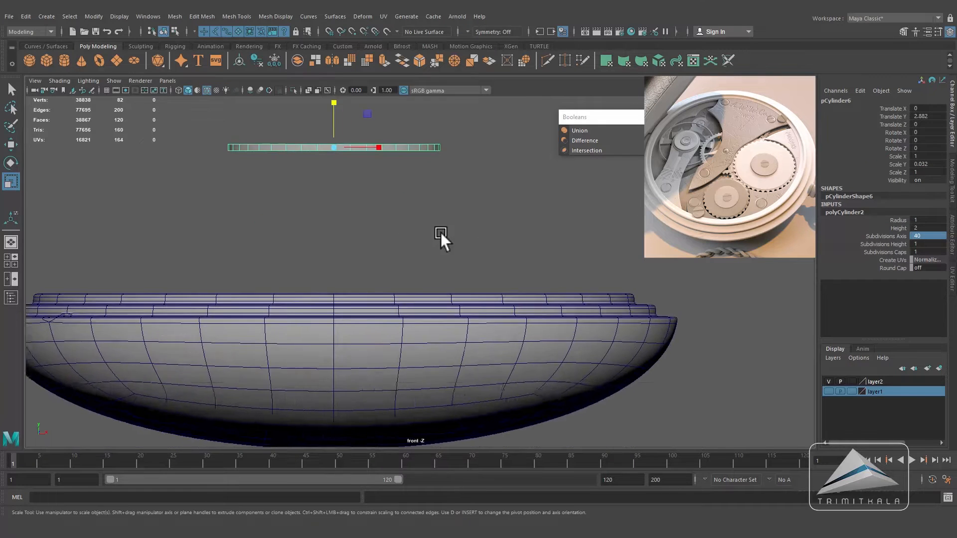
pyautogui.scroll(1, 440, 232)
pyautogui.keyDown('alt'); pyautogui.moveTo(440, 232); pyautogui.dragTo(477, 298, button='middle'); pyautogui.keyUp('alt')
pyautogui.moveTo(474, 204); pyautogui.dragTo(410, 232, button='right')
pyautogui.moveTo(241, 205); pyautogui.dragTo(468, 239)
# Step: Extrude the side faces outward by 0.11 with Keep Faces Together off and scale down their ends to form gear teeth
pyautogui.press('space')
pyautogui.keyDown('alt'); pyautogui.moveTo(468, 239); pyautogui.dragTo(500, 228, button='right'); pyautogui.keyUp('alt')
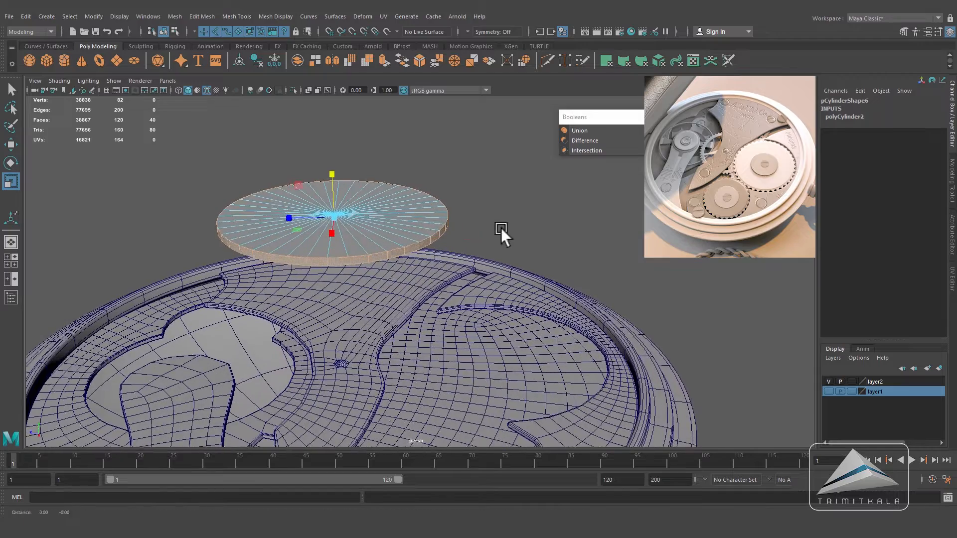
pyautogui.click(343, 46)
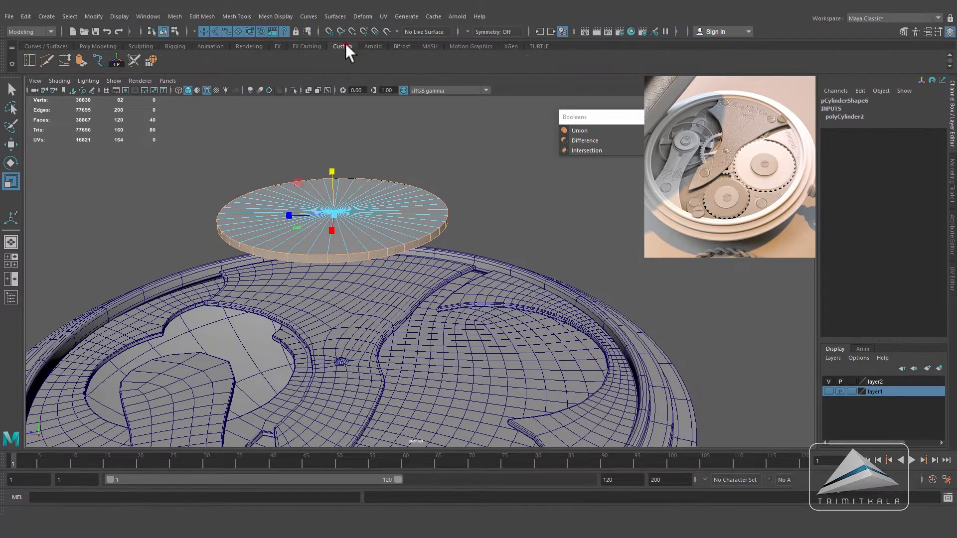
pyautogui.click(84, 62)
pyautogui.keyDown('alt'); pyautogui.moveTo(435, 206); pyautogui.dragTo(448, 283); pyautogui.keyUp('alt')
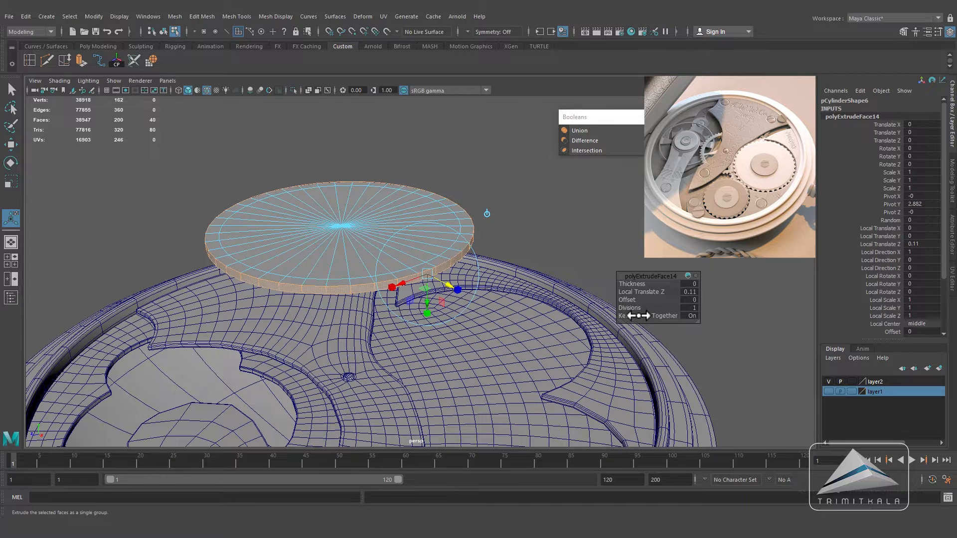
pyautogui.click(691, 316)
pyautogui.keyDown('alt'); pyautogui.moveTo(543, 254); pyautogui.dragTo(501, 265); pyautogui.keyUp('alt')
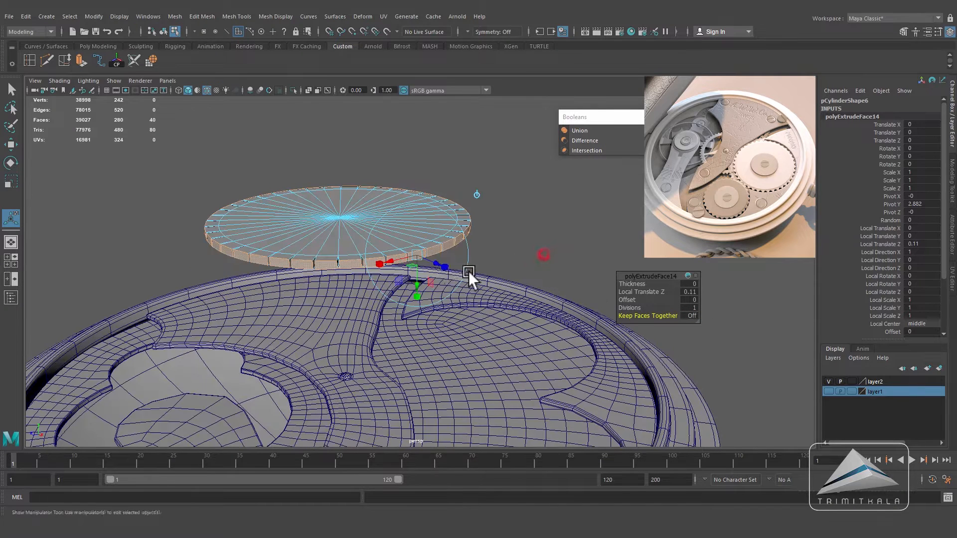
pyautogui.moveTo(417, 257); pyautogui.dragTo(394, 272)
# Step: Select the gear's cap centres and convert the selection to faces, reducing it to the perimeter edges around the caps
pyautogui.keyDown('alt'); pyautogui.moveTo(522, 232); pyautogui.dragTo(553, 259); pyautogui.keyUp('alt')
pyautogui.keyDown('alt'); pyautogui.moveTo(553, 259); pyautogui.dragTo(588, 259, button='right'); pyautogui.keyUp('alt')
pyautogui.moveTo(376, 245); pyautogui.dragTo(374, 218, button='right')
pyautogui.click(479, 149)
pyautogui.scroll(-3, 479, 149)
pyautogui.keyDown('alt'); pyautogui.moveTo(381, 245); pyautogui.dragTo(340, 253); pyautogui.keyUp('alt')
pyautogui.moveTo(286, 207); pyautogui.dragTo(289, 179, button='right')
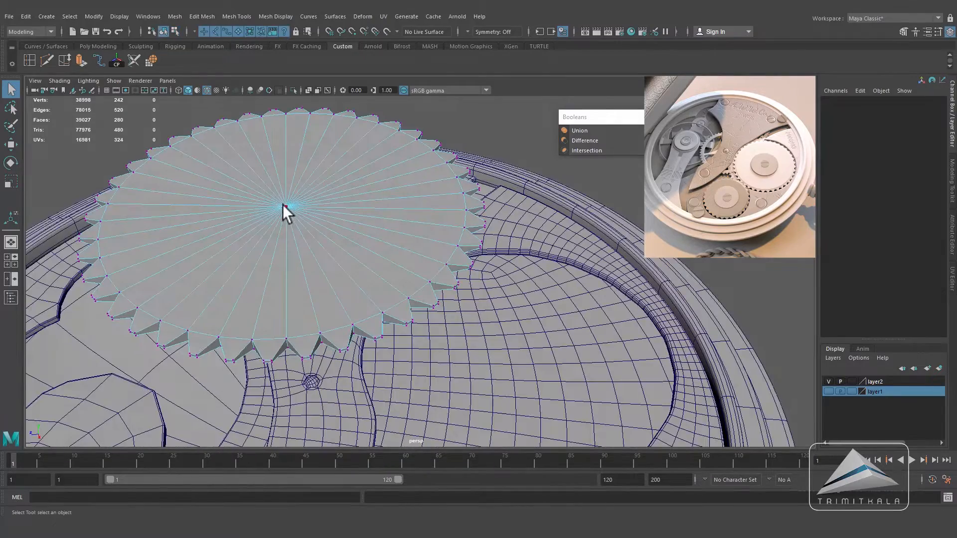
pyautogui.click(283, 205)
pyautogui.moveTo(310, 181); pyautogui.dragTo(310, 208, button='right')
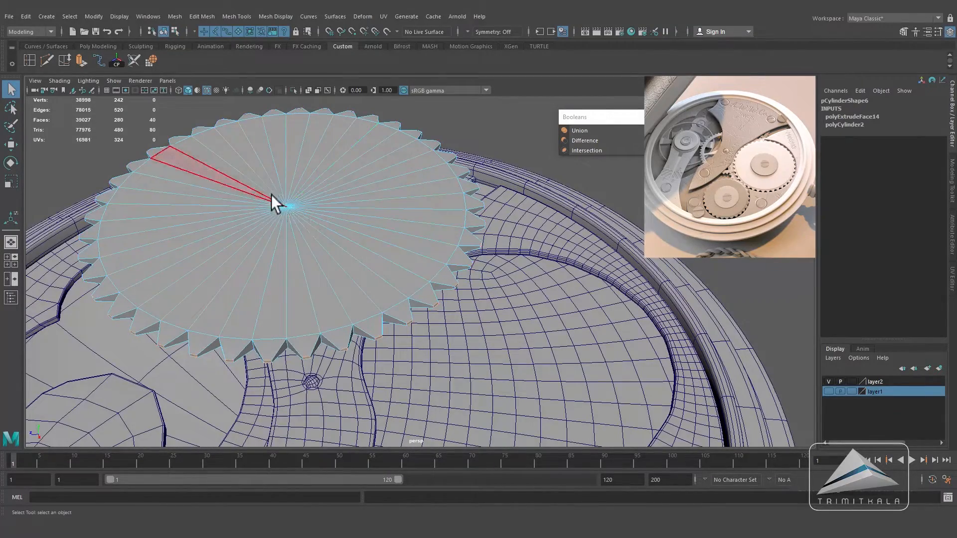
pyautogui.keyDown('alt'); pyautogui.moveTo(388, 228); pyautogui.dragTo(361, 244); pyautogui.keyUp('alt')
pyautogui.keyDown('ctrl'); pyautogui.moveTo(310, 207); pyautogui.dragTo(306, 152, button='right'); pyautogui.keyUp('ctrl')
pyautogui.keyDown('alt'); pyautogui.moveTo(376, 213); pyautogui.dragTo(468, 284); pyautogui.keyUp('alt')
pyautogui.keyDown('ctrl'); pyautogui.moveTo(259, 225); pyautogui.dragTo(302, 266); pyautogui.keyUp('ctrl')
pyautogui.keyDown('alt'); pyautogui.moveTo(392, 247); pyautogui.dragTo(399, 219); pyautogui.keyUp('alt')
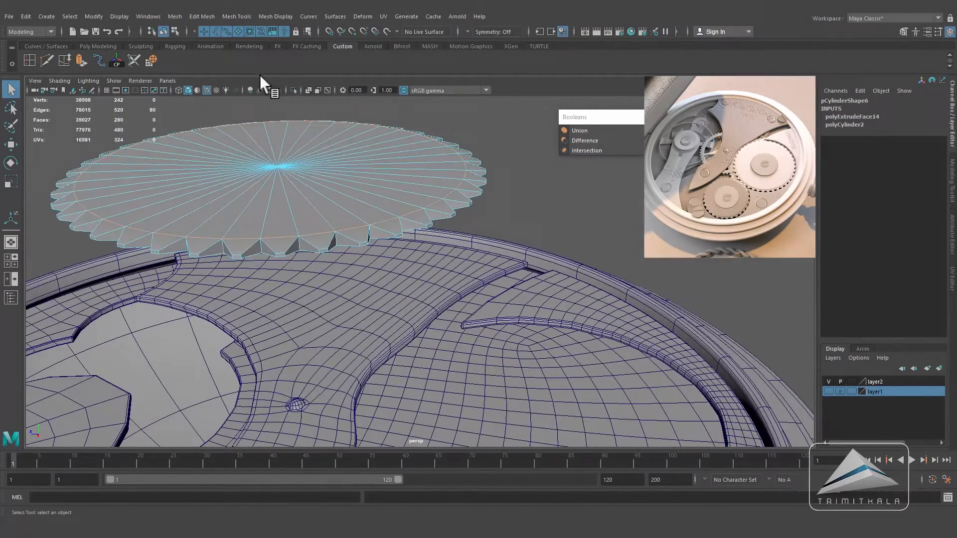
# Step: Bevel the selected rim edges of the gear with two segments
pyautogui.click(208, 17)
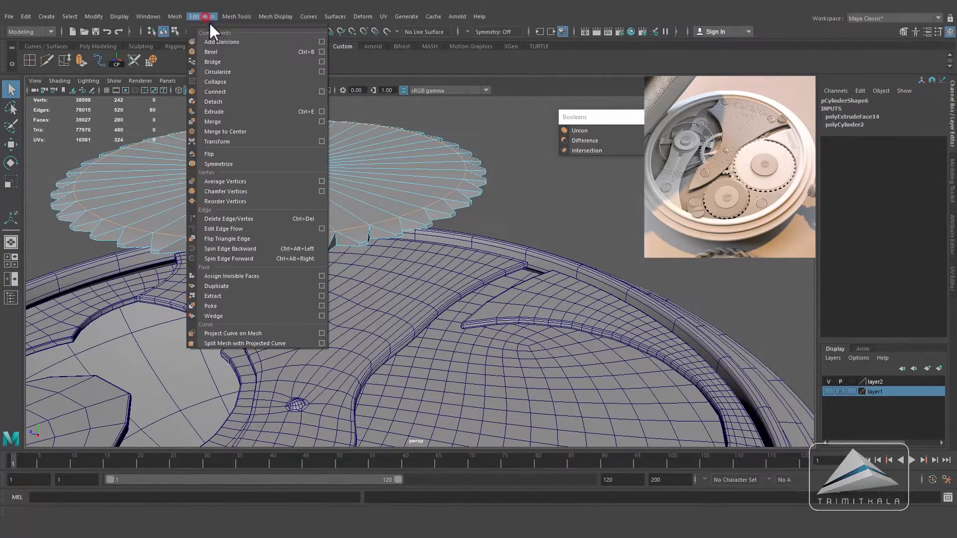
pyautogui.click(220, 52)
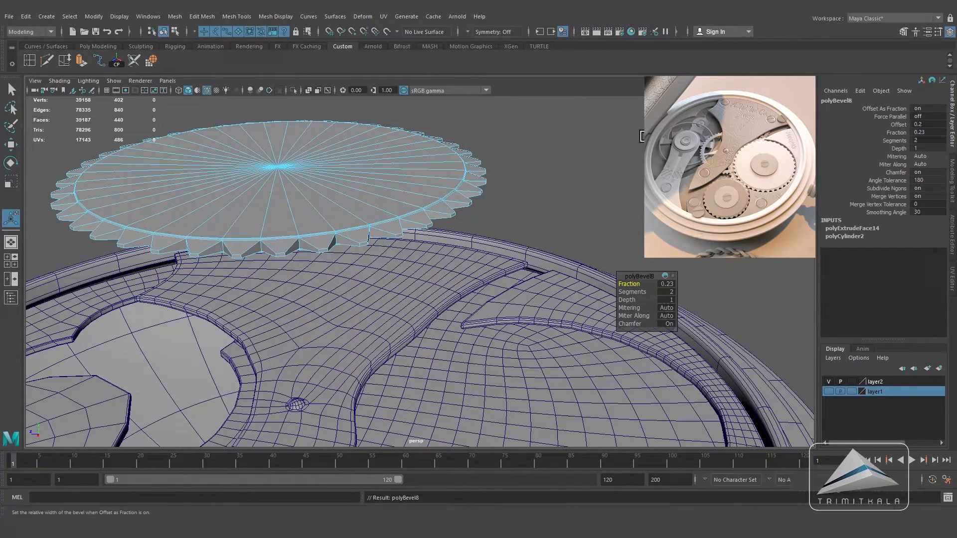
pyautogui.scroll(3, 386, 259)
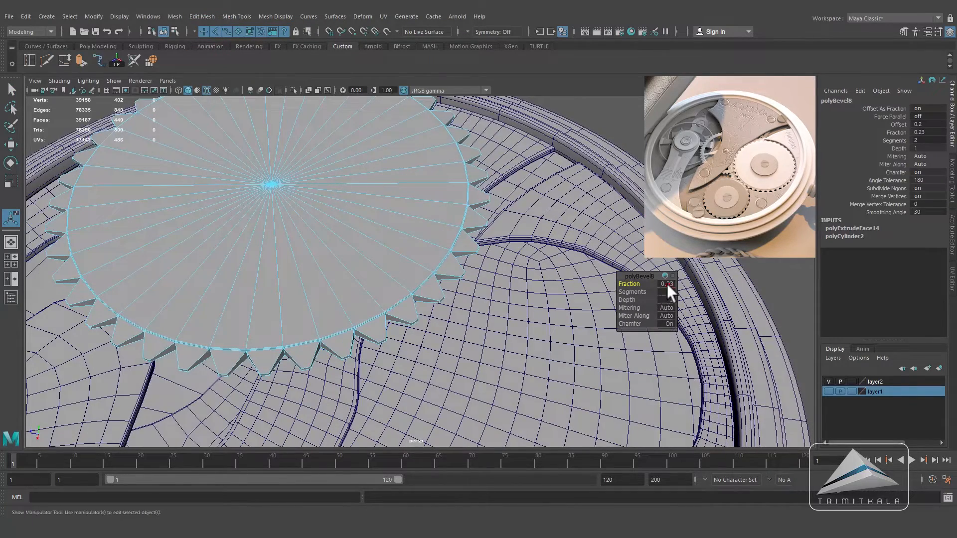
pyautogui.press('Return')
# Step: Return the gear to object mode, turn on its smooth preview and deselect it
pyautogui.keyDown('alt'); pyautogui.moveTo(456, 236); pyautogui.dragTo(425, 181); pyautogui.keyUp('alt')
pyautogui.moveTo(380, 177); pyautogui.dragTo(420, 158, button='right')
pyautogui.press('q')
pyautogui.scroll(-3, 385, 191)
pyautogui.click(574, 175)
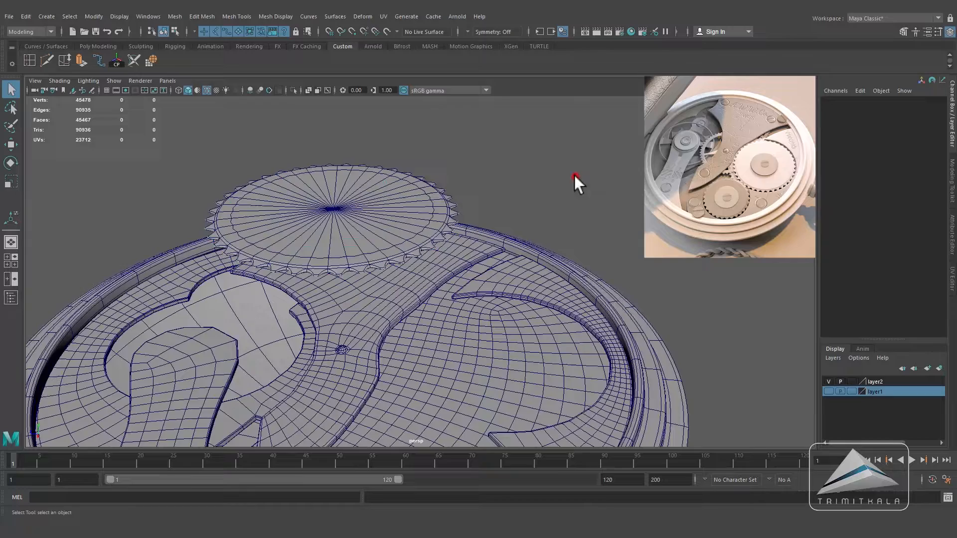
# Step: Hide the wireframe overlay, select the gear and freeze its transformations
pyautogui.scroll(3, 543, 217)
pyautogui.click(207, 91)
pyautogui.scroll(-5, 441, 198)
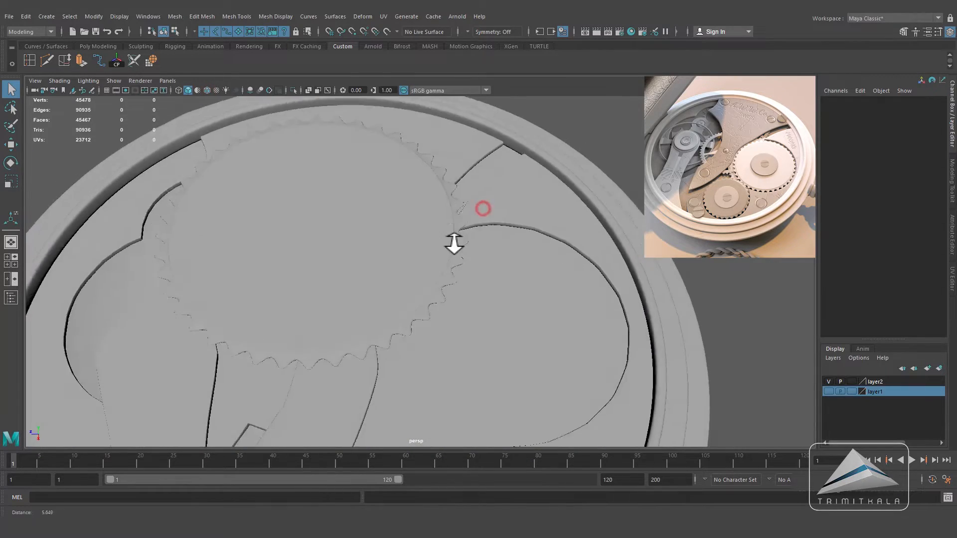
pyautogui.click(384, 205)
pyautogui.press('w')
pyautogui.scroll(-3, 362, 264)
pyautogui.keyDown('alt'); pyautogui.moveTo(362, 264); pyautogui.dragTo(341, 255); pyautogui.keyUp('alt')
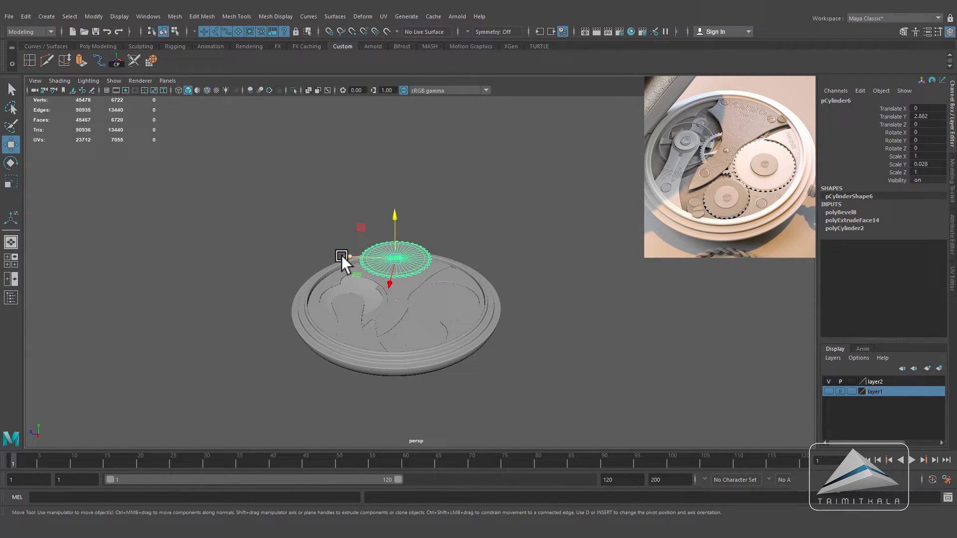
pyautogui.click(93, 16)
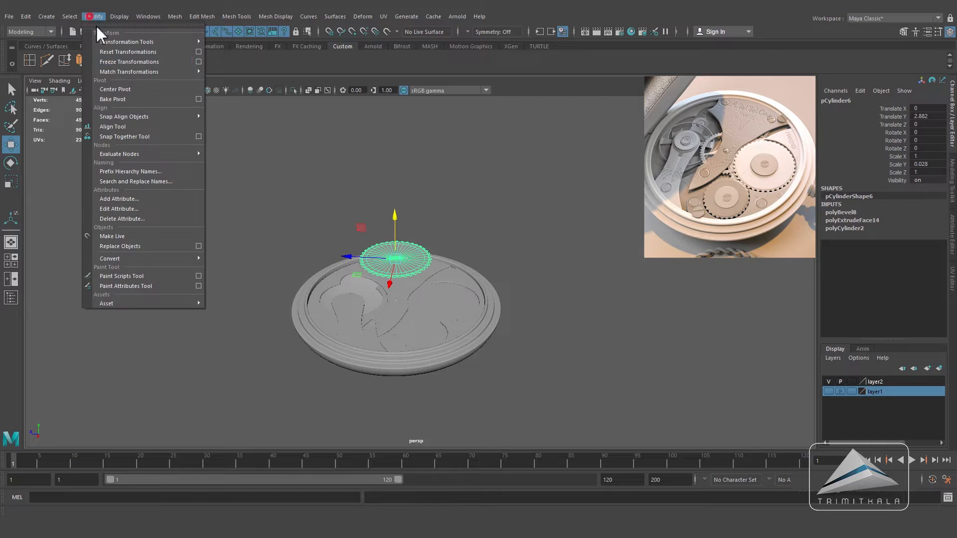
pyautogui.click(114, 60)
# Step: Duplicate the gear and move the copy away from the watch to about -6.724 in Z
pyautogui.scroll(2, 532, 247)
pyautogui.keyDown('alt'); pyautogui.moveTo(532, 247); pyautogui.dragTo(348, 268); pyautogui.keyUp('alt')
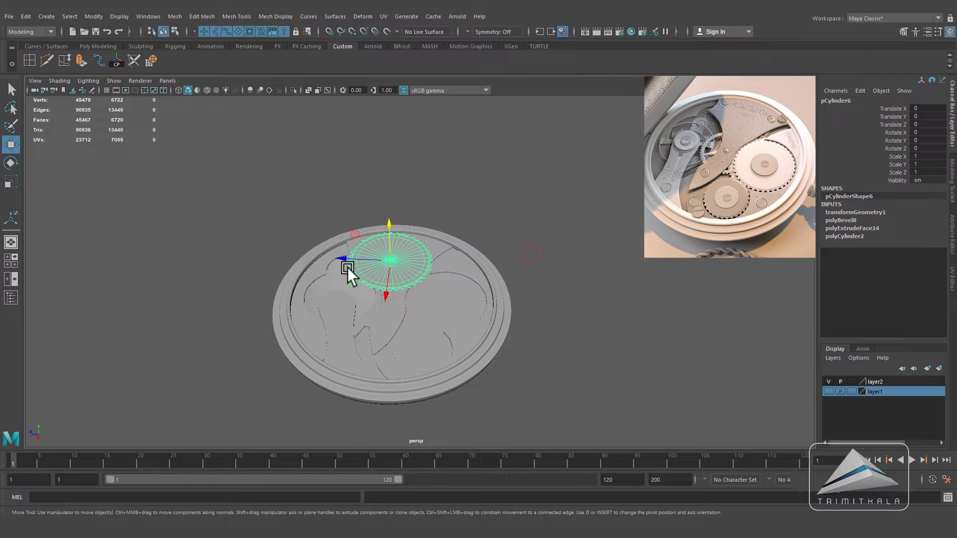
pyautogui.click(25, 17)
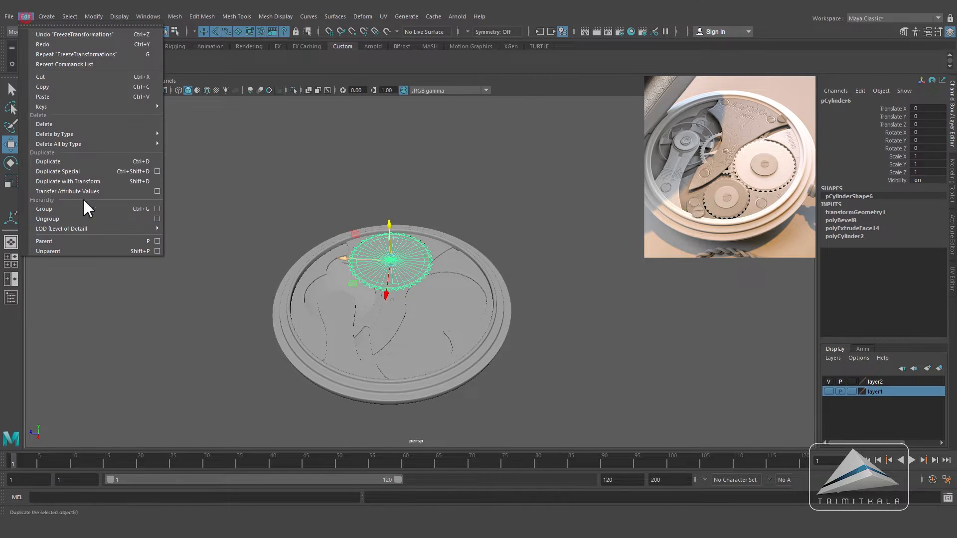
pyautogui.click(59, 160)
pyautogui.moveTo(346, 260); pyautogui.dragTo(602, 274)
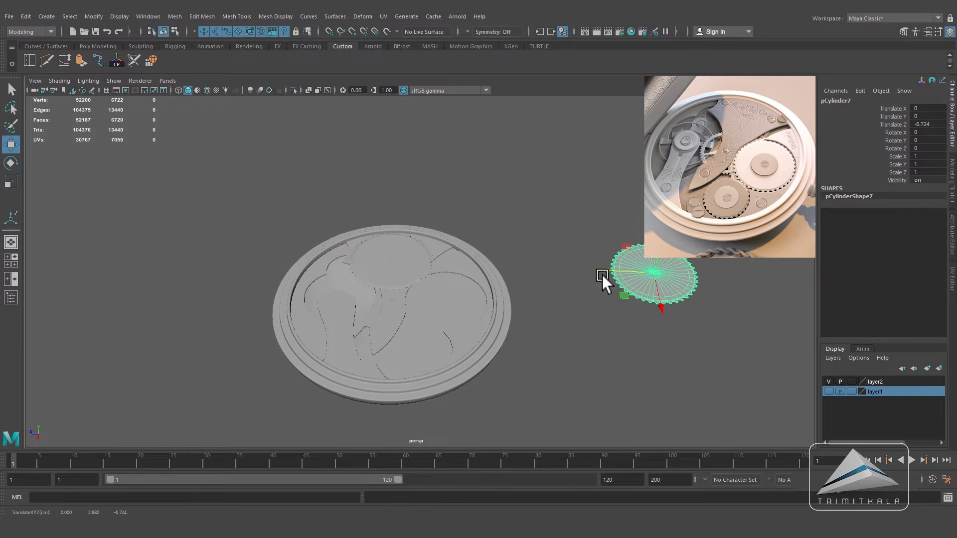
# Step: Show the wireframe overlay and move the original gear over the round cutout, to about X -0.103 and Z -1.471
pyautogui.click(395, 271)
pyautogui.scroll(3, 547, 301)
pyautogui.keyDown('alt'); pyautogui.moveTo(506, 303); pyautogui.dragTo(506, 280); pyautogui.keyUp('alt')
pyautogui.click(207, 90)
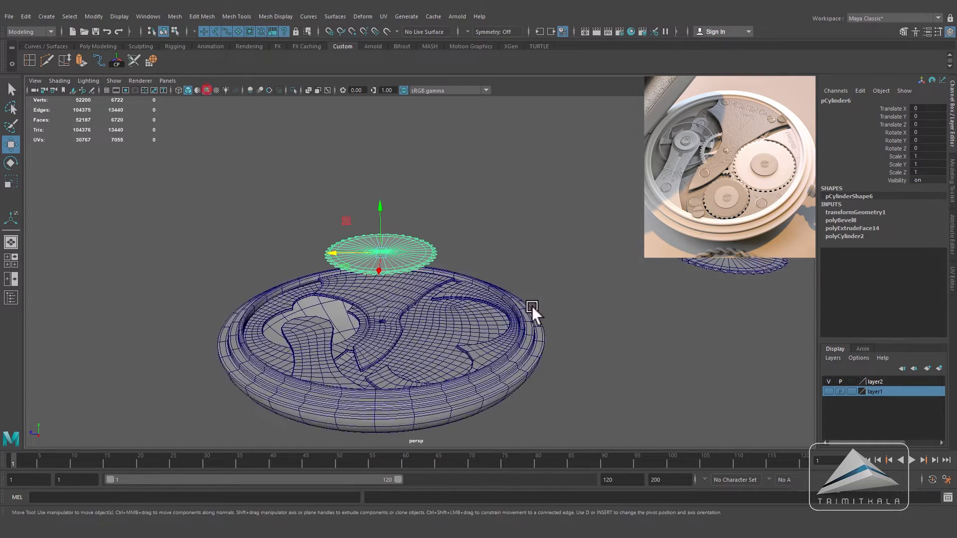
pyautogui.scroll(-2, 531, 306)
pyautogui.press('space')
pyautogui.moveTo(465, 364); pyautogui.dragTo(379, 273)
pyautogui.keyDown('alt'); pyautogui.moveTo(409, 247); pyautogui.dragTo(464, 333, button='middle'); pyautogui.keyUp('alt')
pyautogui.scroll(1, 464, 332)
pyautogui.moveTo(365, 339); pyautogui.dragTo(359, 241)
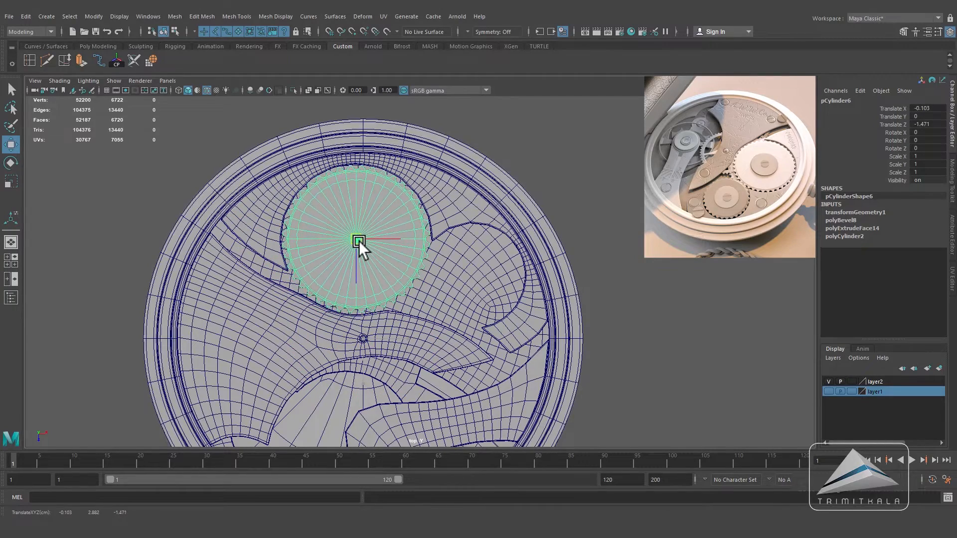
# Step: Scale the gear uniformly to about 0.989 to fit the round cutout
pyautogui.scroll(2, 441, 267)
pyautogui.press('r')
pyautogui.moveTo(337, 229); pyautogui.dragTo(336, 231)
pyautogui.press('space')
pyautogui.press('space')
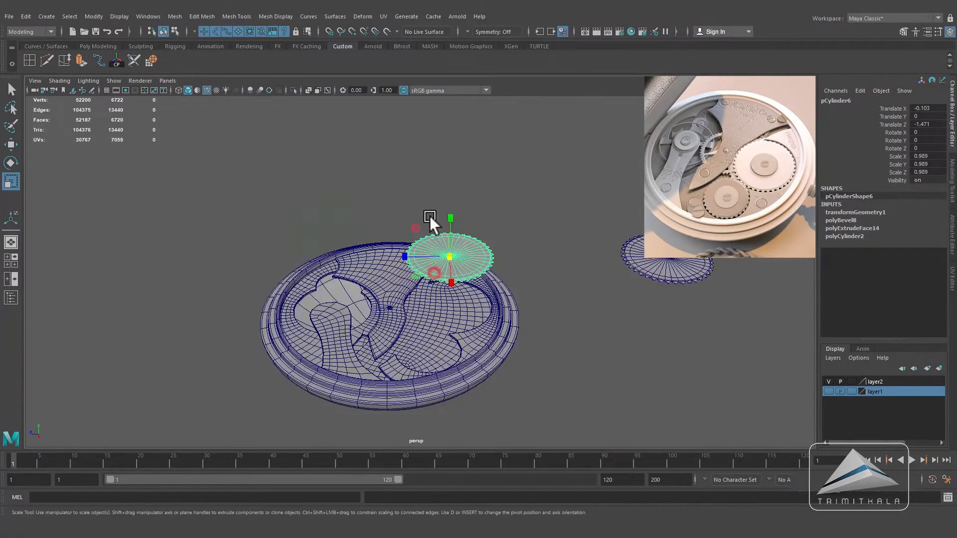
# Step: Lower the gear into the round cutout to about -1.52 in Y and deselect it
pyautogui.keyDown('alt'); pyautogui.moveTo(429, 217); pyautogui.dragTo(545, 251, button='right'); pyautogui.keyUp('alt')
pyautogui.moveTo(461, 201); pyautogui.dragTo(453, 279)
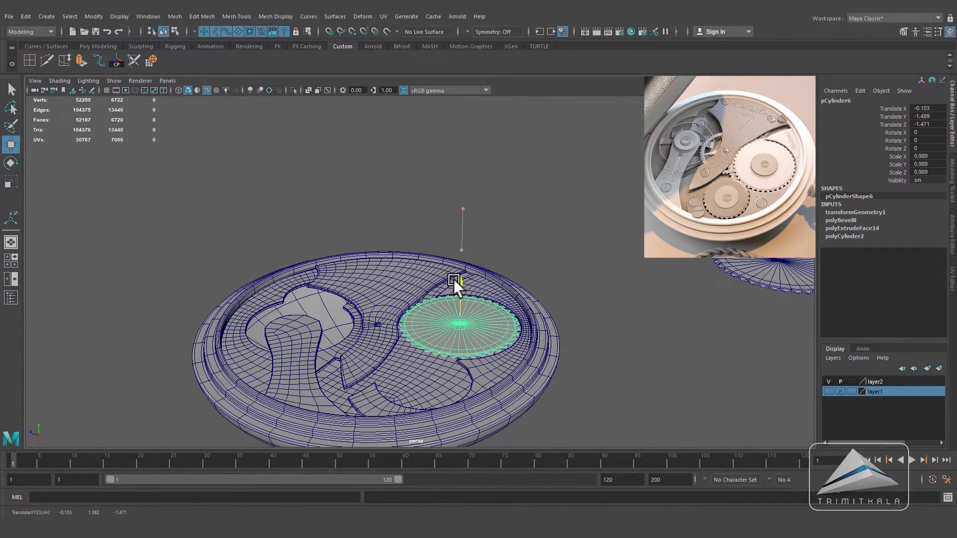
pyautogui.scroll(10, 752, 337)
pyautogui.keyDown('alt'); pyautogui.moveTo(635, 288); pyautogui.dragTo(492, 205); pyautogui.keyUp('alt')
pyautogui.scroll(-8, 492, 204)
pyautogui.keyDown('alt'); pyautogui.moveTo(379, 209); pyautogui.dragTo(350, 335); pyautogui.keyUp('alt')
pyautogui.keyDown('alt'); pyautogui.moveTo(441, 294); pyautogui.dragTo(453, 208, button='middle'); pyautogui.keyUp('alt')
pyautogui.keyDown('alt'); pyautogui.moveTo(452, 209); pyautogui.dragTo(518, 259, button='right'); pyautogui.keyUp('alt')
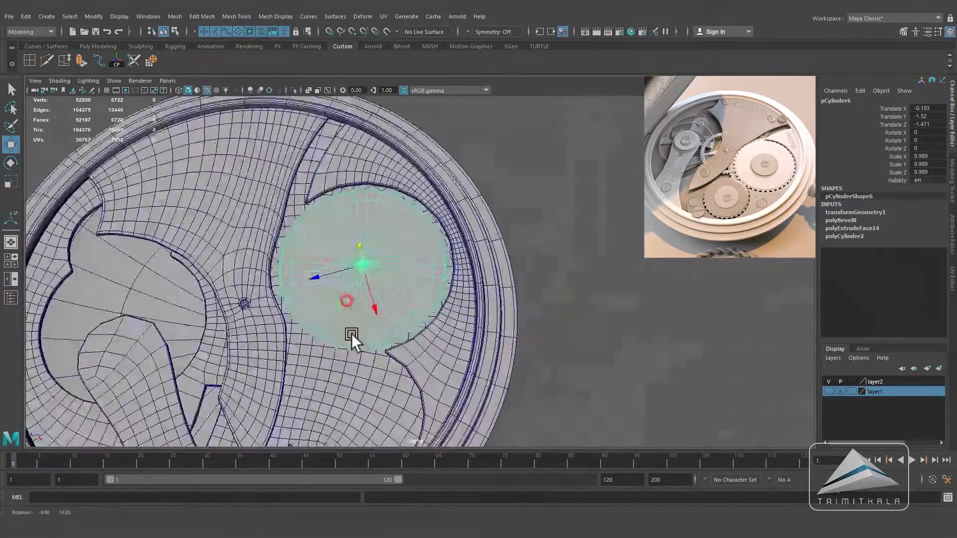
pyautogui.click(518, 260)
# Step: Create another polygon cylinder, raise it to about 3.001 in Y and flatten its Y scale to about 0.068
pyautogui.keyDown('alt'); pyautogui.moveTo(518, 259); pyautogui.dragTo(471, 271, button='right'); pyautogui.keyUp('alt')
pyautogui.keyDown('alt'); pyautogui.moveTo(471, 270); pyautogui.dragTo(478, 224); pyautogui.keyUp('alt')
pyautogui.keyDown('alt'); pyautogui.moveTo(479, 224); pyautogui.dragTo(359, 219, button='right'); pyautogui.keyUp('alt')
pyautogui.click(103, 45)
pyautogui.click(64, 60)
pyautogui.scroll(2, 363, 312)
pyautogui.moveTo(253, 301); pyautogui.dragTo(271, 210)
pyautogui.scroll(-2, 237, 142)
pyautogui.click(11, 182)
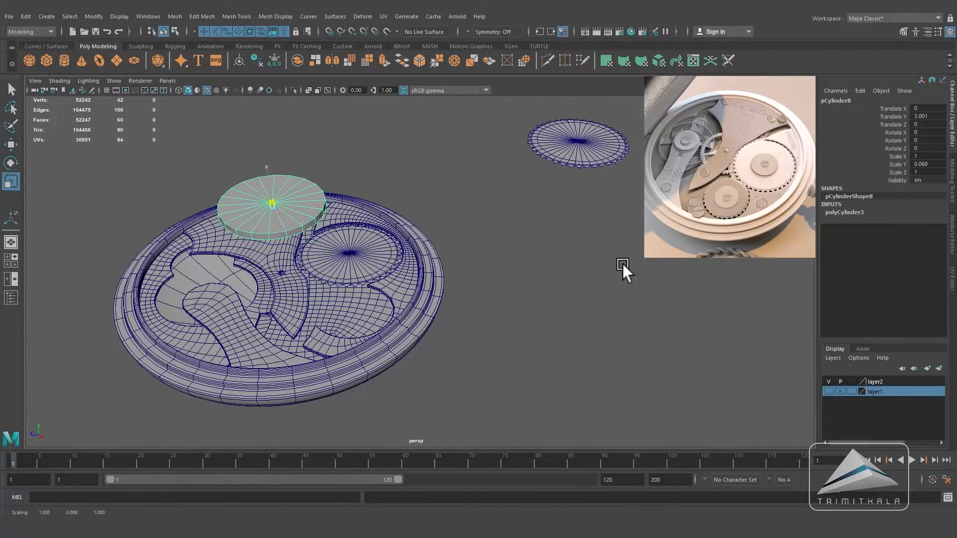
# Step: Set the new cylinder's axis subdivisions to 30 and flatten its Y scale to about 0.051
pyautogui.click(844, 212)
pyautogui.click(931, 236)
pyautogui.write('30')
pyautogui.press('Return')
pyautogui.keyDown('alt'); pyautogui.moveTo(371, 234); pyautogui.dragTo(416, 240, button='right'); pyautogui.keyUp('alt')
pyautogui.keyDown('alt'); pyautogui.moveTo(416, 240); pyautogui.dragTo(399, 185); pyautogui.keyUp('alt')
pyautogui.moveTo(259, 140); pyautogui.dragTo(260, 152)
pyautogui.keyDown('alt'); pyautogui.moveTo(364, 190); pyautogui.dragTo(379, 240); pyautogui.keyUp('alt')
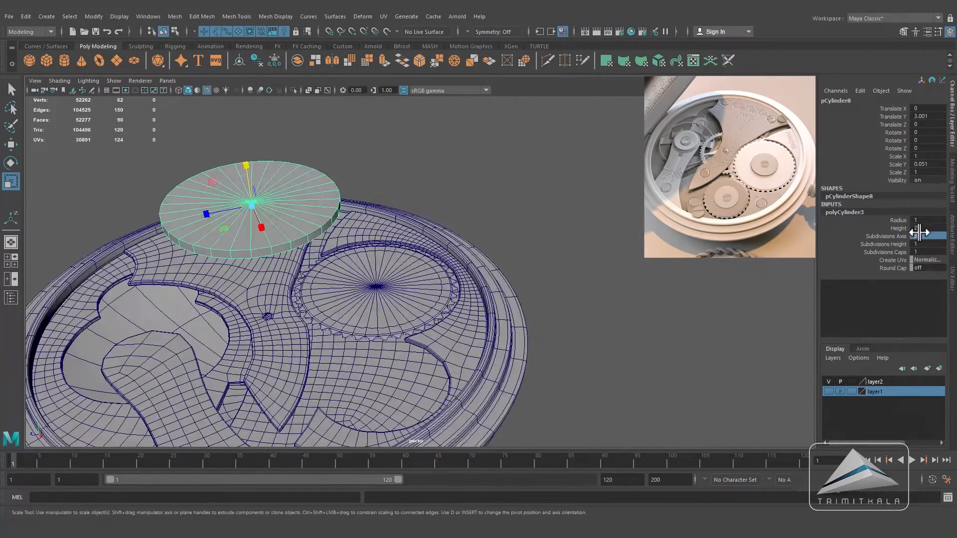
# Step: Select the ring of side faces around the new disc
pyautogui.press('space')
pyautogui.press('space')
pyautogui.moveTo(339, 199); pyautogui.dragTo(285, 202, button='right')
pyautogui.moveTo(496, 192); pyautogui.dragTo(495, 190)
pyautogui.press('space')
pyautogui.moveTo(495, 190); pyautogui.dragTo(452, 219)
pyautogui.press('space')
pyautogui.moveTo(453, 229); pyautogui.dragTo(453, 199)
# Step: Extrude the new disc's side faces by 0.12 with Keep Faces Together off and scale their ends to 0.333 as teeth
pyautogui.click(345, 46)
pyautogui.click(81, 61)
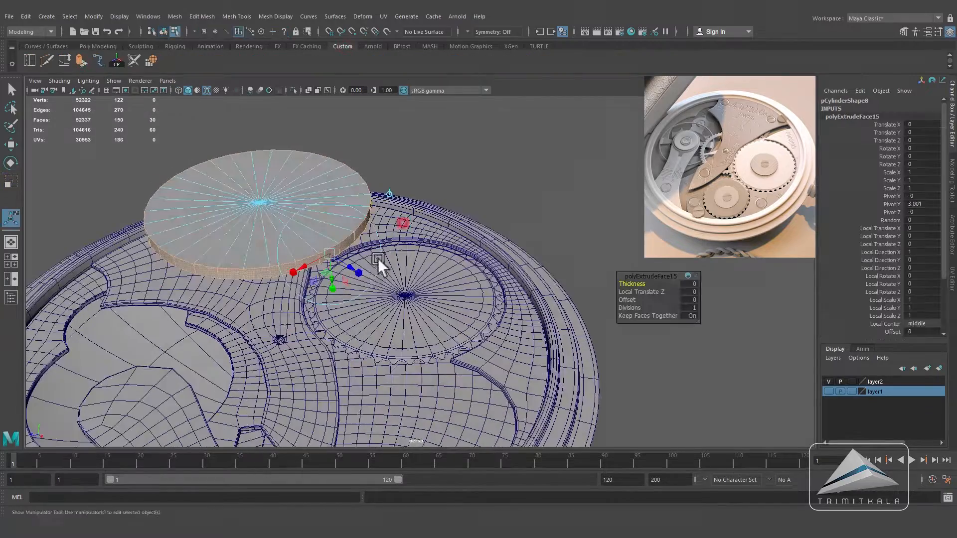
pyautogui.moveTo(351, 265); pyautogui.dragTo(325, 272)
pyautogui.click(693, 313)
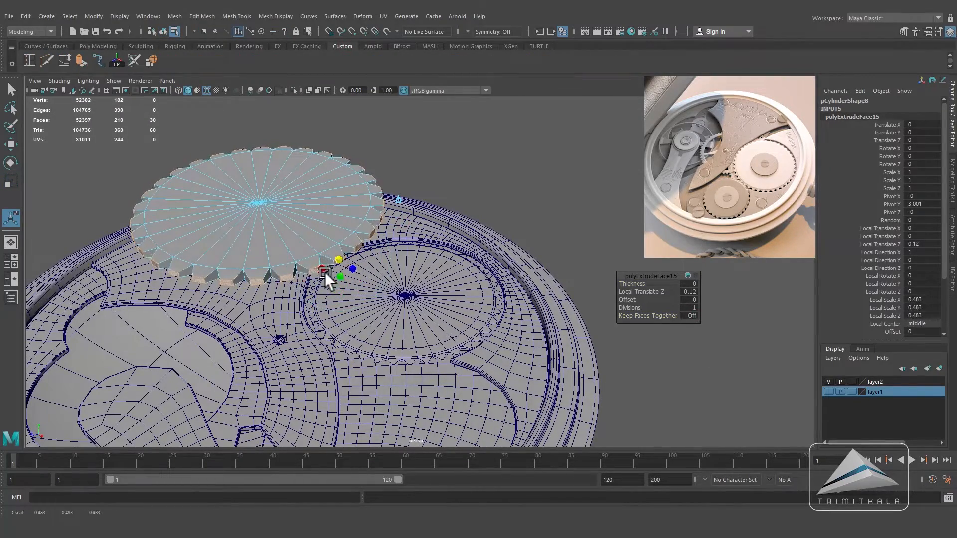
pyautogui.moveTo(323, 273); pyautogui.dragTo(346, 182, button='right')
# Step: Select the second gear's cap faces and convert the selection to their perimeter edges
pyautogui.rightClick(272, 253)
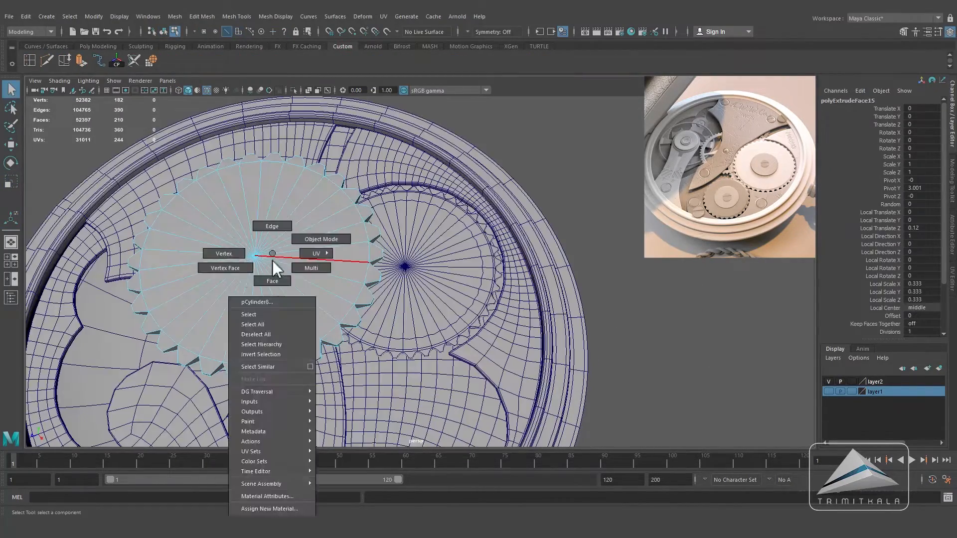
pyautogui.moveTo(272, 261); pyautogui.dragTo(273, 281, button='right')
pyautogui.keyDown('alt'); pyautogui.moveTo(284, 309); pyautogui.dragTo(295, 211); pyautogui.keyUp('alt')
pyautogui.keyDown('ctrl'); pyautogui.moveTo(295, 213); pyautogui.dragTo(290, 148, button='right'); pyautogui.keyUp('ctrl')
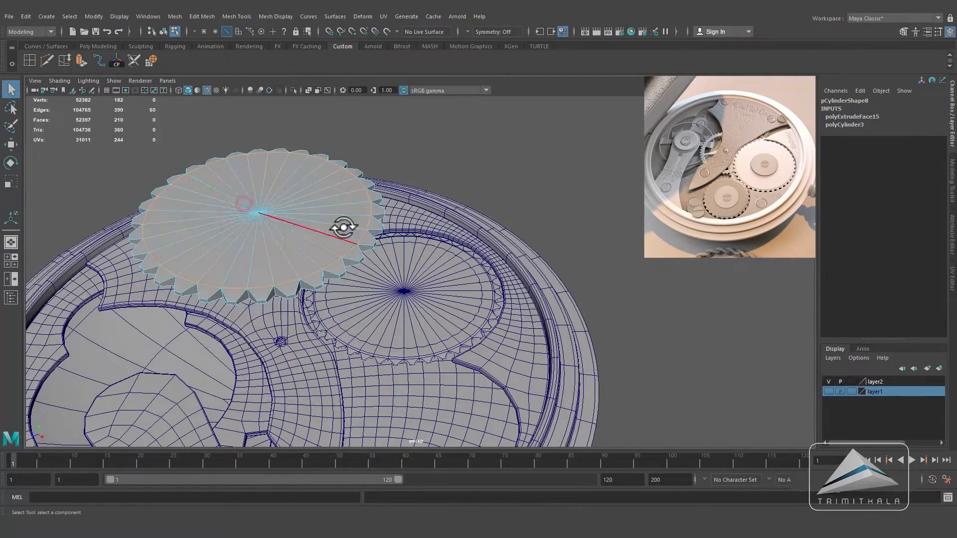
# Step: Bevel the second gear's rim edges with two segments and return to object mode
pyautogui.click(202, 16)
pyautogui.click(213, 51)
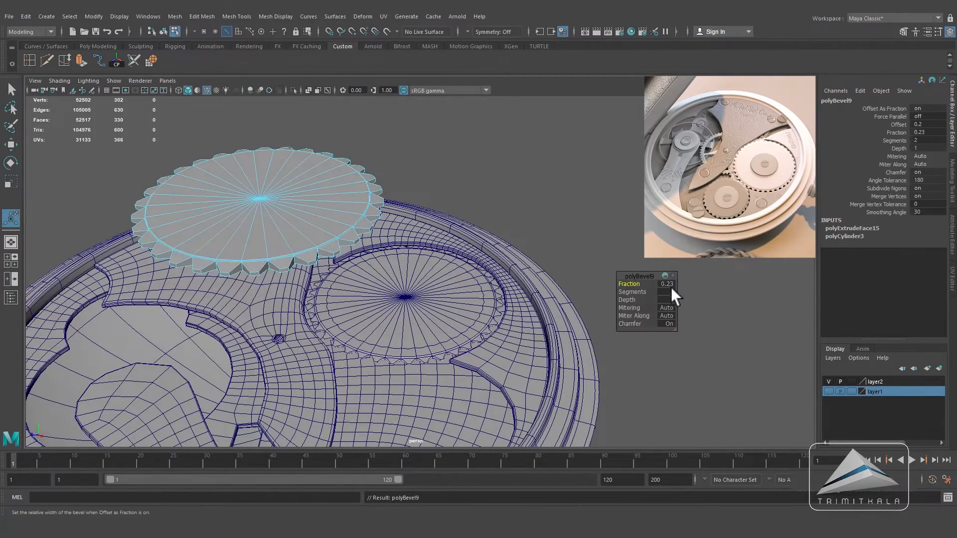
pyautogui.click(668, 283)
pyautogui.press('q')
pyautogui.moveTo(325, 194); pyautogui.dragTo(335, 188, button='right')
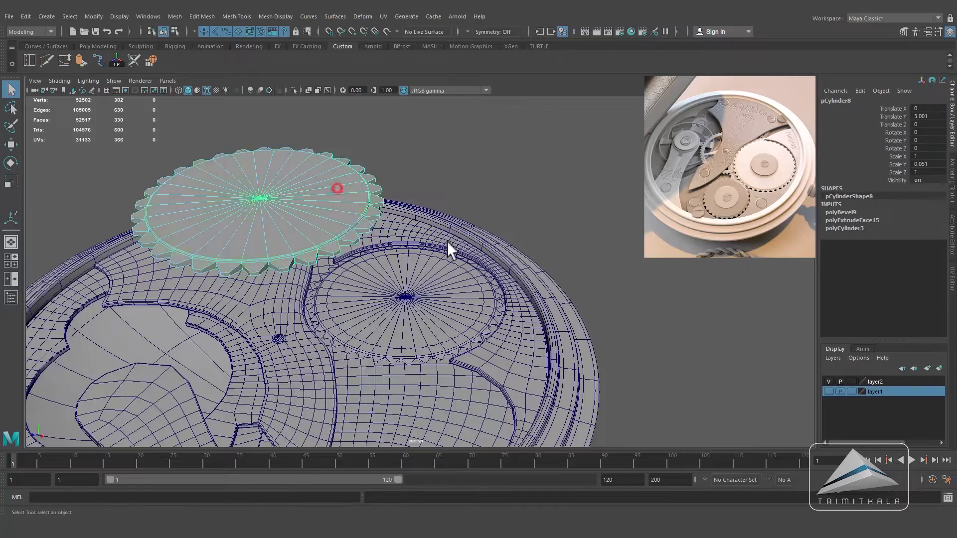
# Step: Turn on smooth preview for the second gear and deselect it
pyautogui.scroll(-3, 436, 241)
pyautogui.press('3')
pyautogui.keyDown('alt'); pyautogui.moveTo(487, 229); pyautogui.dragTo(492, 257); pyautogui.keyUp('alt')
pyautogui.scroll(-2, 495, 258)
pyautogui.click(519, 269)
# Step: Scale the second gear down in the top view and move it over the smaller cutout beside the first gear
pyautogui.click(370, 290)
pyautogui.press('space')
pyautogui.scroll(-3, 394, 274)
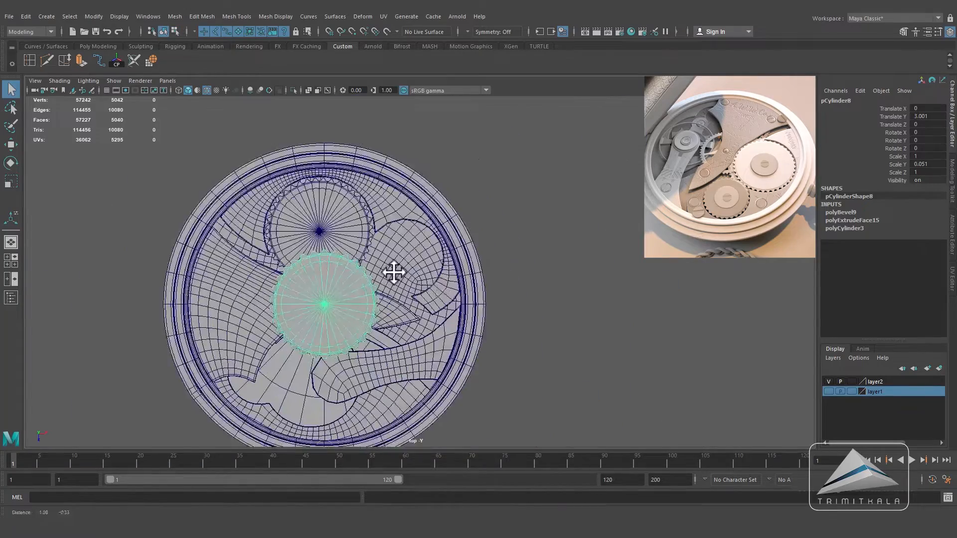
pyautogui.keyDown('alt'); pyautogui.moveTo(394, 274); pyautogui.dragTo(384, 269, button='middle'); pyautogui.keyUp('alt')
pyautogui.scroll(2, 383, 269)
pyautogui.click(11, 181)
pyautogui.moveTo(279, 309); pyautogui.dragTo(252, 313)
pyautogui.press('w')
pyautogui.moveTo(252, 313); pyautogui.dragTo(384, 252, button='middle')
# Step: Refine the second gear's size and place it over the smaller cutout at about X 1.607 and Z -0.922
pyautogui.scroll(4, 384, 252)
pyautogui.press('r')
pyautogui.moveTo(371, 260); pyautogui.dragTo(362, 260)
pyautogui.press('w')
pyautogui.moveTo(371, 314); pyautogui.dragTo(372, 311)
pyautogui.press('r')
pyautogui.moveTo(370, 261); pyautogui.dragTo(368, 259)
# Step: Fine-tune the second gear's overall size to about 0.687 in X and Z and 0.035 in Y
pyautogui.scroll(1, 403, 258)
pyautogui.keyDown('alt'); pyautogui.moveTo(377, 252); pyautogui.dragTo(399, 278, button='middle'); pyautogui.keyUp('alt')
pyautogui.click(225, 234)
pyautogui.moveTo(197, 224); pyautogui.dragTo(195, 221)
pyautogui.click(618, 194)
pyautogui.press('space')
pyautogui.press('space')
pyautogui.scroll(1, 618, 194)
pyautogui.keyDown('alt'); pyautogui.moveTo(618, 194); pyautogui.dragTo(578, 200); pyautogui.keyUp('alt')
pyautogui.click(543, 225)
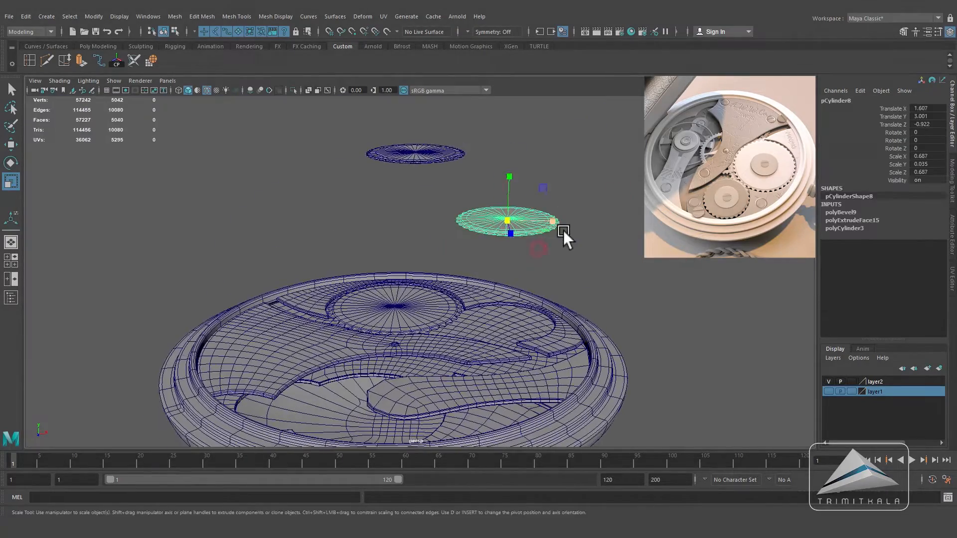
# Step: Lower the second gear onto the movement plate, to about Y 1.354, checking its height in the front wireframe view
pyautogui.press('w')
pyautogui.moveTo(502, 204); pyautogui.dragTo(503, 306)
pyautogui.keyDown('alt'); pyautogui.moveTo(504, 307); pyautogui.dragTo(783, 331, button='right'); pyautogui.keyUp('alt')
pyautogui.press('space')
pyautogui.moveTo(527, 224); pyautogui.dragTo(521, 254)
pyautogui.press('4')
pyautogui.keyDown('alt'); pyautogui.moveTo(563, 294); pyautogui.dragTo(537, 250, button='middle'); pyautogui.keyUp('alt')
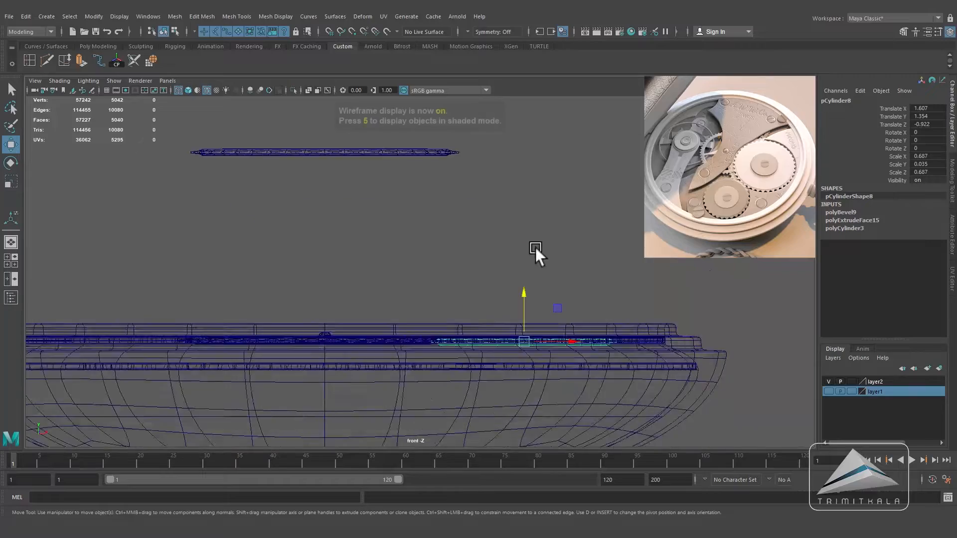
# Step: Fine-tune the second gear's height to about Y 1.368 and reduce its Y scale to about 0.032
pyautogui.keyDown('alt'); pyautogui.moveTo(538, 250); pyautogui.dragTo(561, 247, button='right'); pyautogui.keyUp('alt')
pyautogui.keyDown('alt'); pyautogui.moveTo(561, 248); pyautogui.dragTo(432, 244, button='middle'); pyautogui.keyUp('alt')
pyautogui.moveTo(284, 237)
pyautogui.mouseDown()
pyautogui.moveTo(282, 228)
pyautogui.moveTo(283, 236)
pyautogui.mouseUp()
pyautogui.press('r')
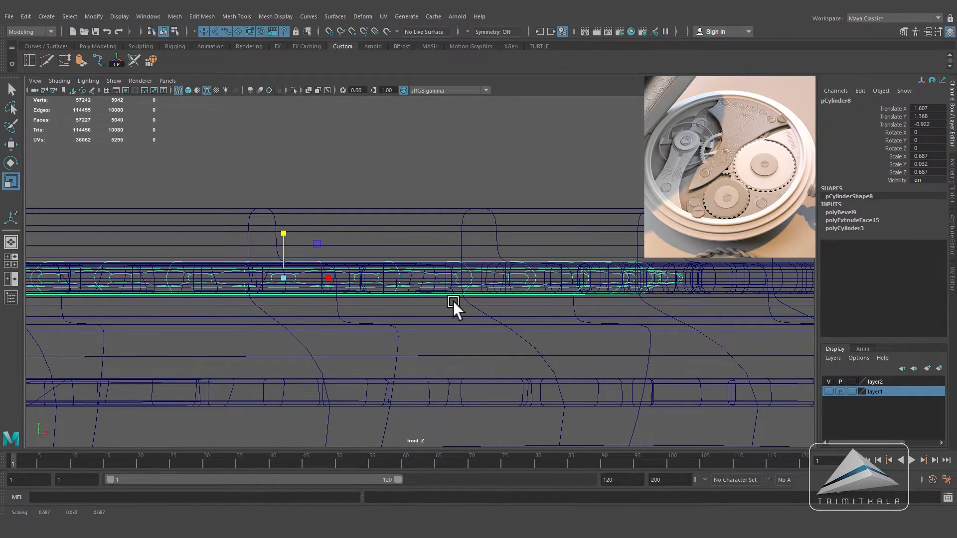
# Step: Deselect the second gear and inspect in shaded perspective how both gears mesh and sit in the plate cutouts
pyautogui.press('5')
pyautogui.press('space')
pyautogui.moveTo(483, 277); pyautogui.dragTo(486, 249)
pyautogui.click(593, 154)
pyautogui.moveTo(598, 170)
pyautogui.keyDown('alt'); pyautogui.mouseDown()
pyautogui.moveTo(626, 273)
pyautogui.moveTo(618, 278)
pyautogui.mouseUp(); pyautogui.keyUp('alt')
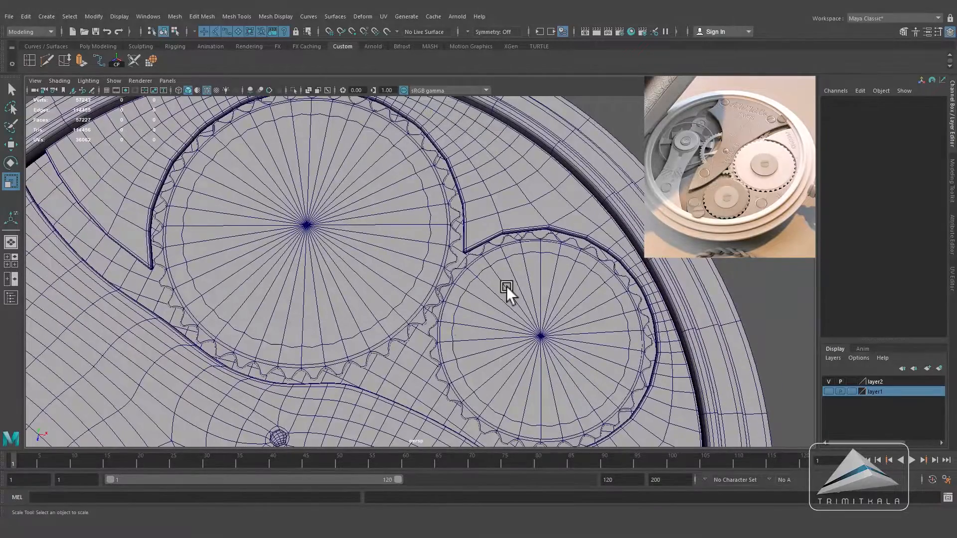
pyautogui.scroll(-5, 463, 279)
pyautogui.keyDown('alt'); pyautogui.moveTo(476, 273); pyautogui.dragTo(463, 261); pyautogui.keyUp('alt')
pyautogui.keyDown('alt'); pyautogui.moveTo(521, 282); pyautogui.dragTo(439, 214); pyautogui.keyUp('alt')
# Step: Create a polygon cylinder, raise it above the case to about Y 2.825 and flatten it to about 0.026 in Y
pyautogui.click(94, 46)
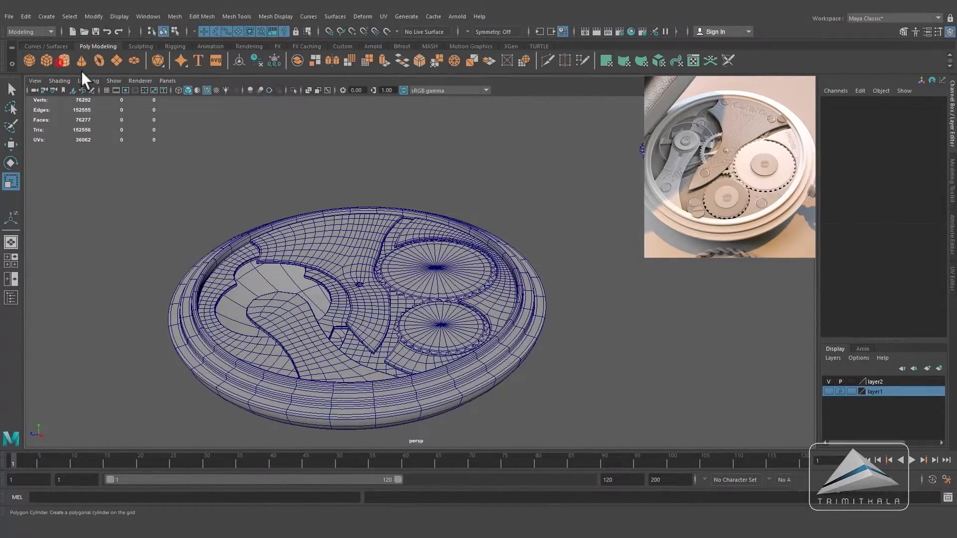
pyautogui.click(64, 60)
pyautogui.keyDown('alt'); pyautogui.moveTo(75, 124); pyautogui.dragTo(74, 142); pyautogui.keyUp('alt')
pyautogui.click(11, 144)
pyautogui.keyDown('alt'); pyautogui.moveTo(369, 369); pyautogui.dragTo(109, 180); pyautogui.keyUp('alt')
pyautogui.press('r')
pyautogui.moveTo(360, 159); pyautogui.dragTo(363, 201)
pyautogui.scroll(3, 519, 247)
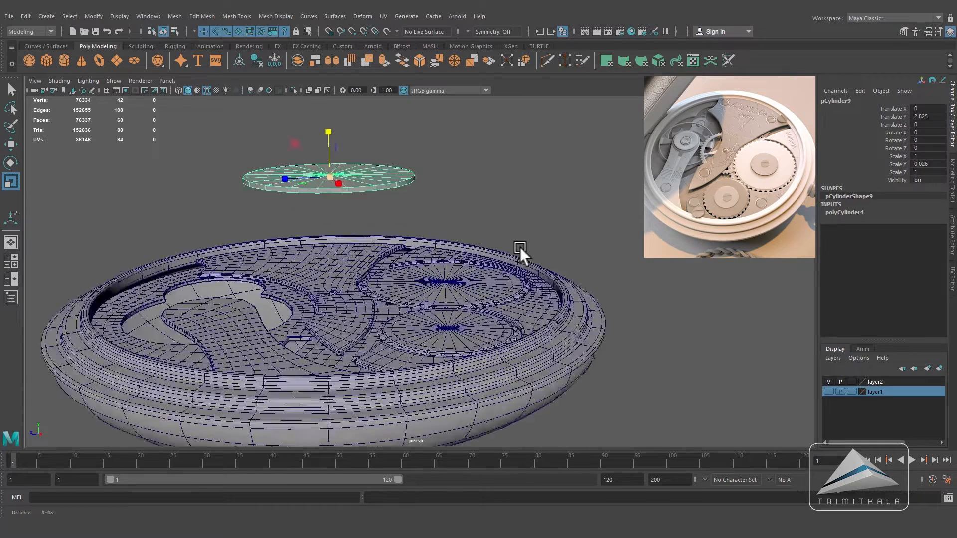
# Step: Bevel the outer rim edge loop of the flattened cylinder and return to object selection
pyautogui.keyDown('alt'); pyautogui.moveTo(519, 246); pyautogui.dragTo(514, 261); pyautogui.keyUp('alt')
pyautogui.scroll(3, 514, 261)
pyautogui.moveTo(399, 216); pyautogui.dragTo(397, 184, button='right')
pyautogui.doubleClick(395, 217)
pyautogui.click(202, 16)
pyautogui.click(214, 49)
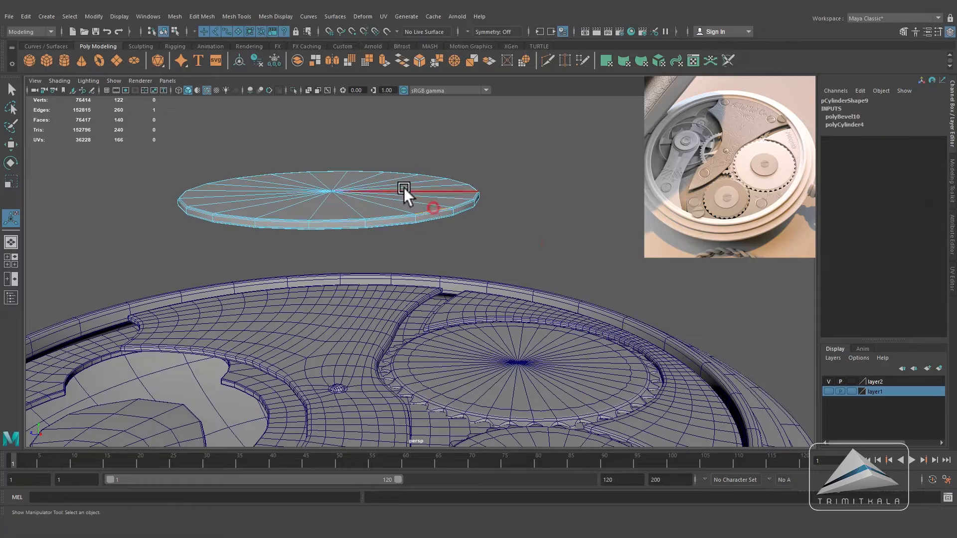
pyautogui.moveTo(404, 187); pyautogui.dragTo(434, 162, button='right')
pyautogui.press('q')
# Step: Lower the bevelled disc in the front wireframe view to just above the gears, at about Y 1.424
pyautogui.keyDown('alt'); pyautogui.moveTo(410, 172); pyautogui.dragTo(381, 218); pyautogui.keyUp('alt')
pyautogui.scroll(-3, 380, 218)
pyautogui.press('space')
pyautogui.moveTo(568, 245); pyautogui.dragTo(573, 299)
pyautogui.scroll(-2, 617, 287)
pyautogui.scroll(2, 617, 287)
pyautogui.press('w')
pyautogui.moveTo(342, 186); pyautogui.dragTo(390, 249)
pyautogui.scroll(5, 527, 312)
pyautogui.press('4')
pyautogui.moveTo(387, 189); pyautogui.dragTo(387, 210)
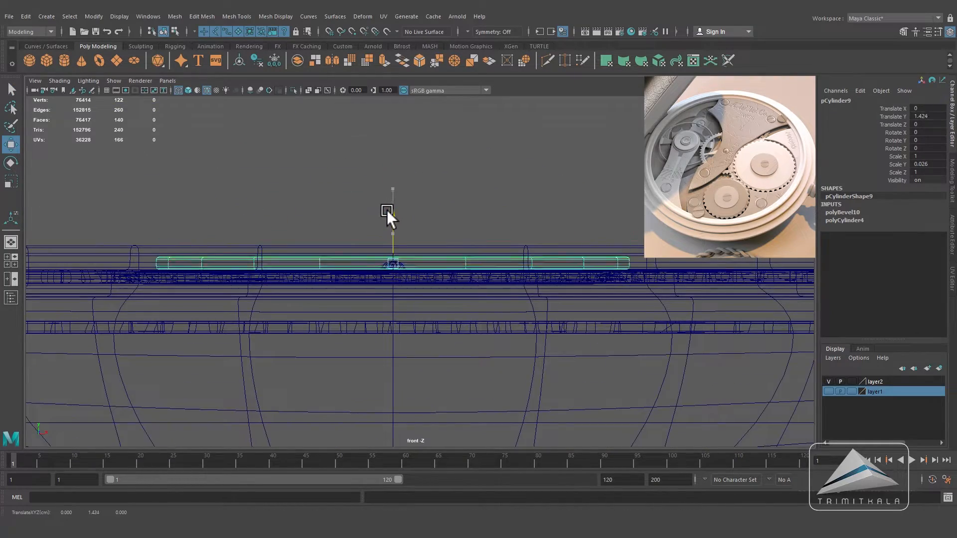
# Step: Move the thin cylindrical disc onto the centre of the large gear, aligning it precisely in the top view
pyautogui.scroll(2, 384, 210)
pyautogui.press('r')
pyautogui.press('space')
pyautogui.moveTo(324, 215); pyautogui.dragTo(299, 216)
pyautogui.scroll(-5, 611, 343)
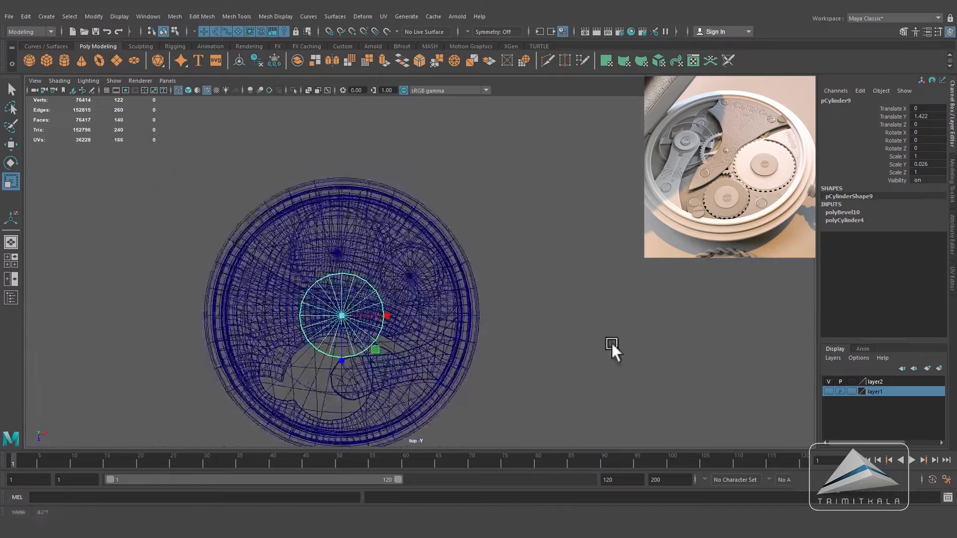
pyautogui.scroll(5, 419, 313)
pyautogui.keyDown('alt'); pyautogui.moveTo(349, 313); pyautogui.dragTo(419, 313, button='middle'); pyautogui.keyUp('alt')
pyautogui.press('w')
pyautogui.moveTo(334, 404); pyautogui.dragTo(330, 280)
pyautogui.scroll(5, 357, 296)
pyautogui.keyDown('alt'); pyautogui.moveTo(357, 296); pyautogui.dragTo(535, 375, button='middle'); pyautogui.keyUp('alt')
pyautogui.scroll(5, 454, 325)
pyautogui.moveTo(456, 315); pyautogui.dragTo(402, 301)
pyautogui.scroll(-8, 448, 309)
# Step: Scale the disc down so that it covers only the middle of the large gear
pyautogui.press('r')
pyautogui.moveTo(430, 265); pyautogui.dragTo(502, 320)
pyautogui.press('space')
pyautogui.moveTo(345, 214); pyautogui.dragTo(422, 229)
# Step: Duplicate the disc and place the copy on the small gear's centre, about 1.609 in X and -0.925 in Z
pyautogui.press('w')
pyautogui.press('space')
pyautogui.moveTo(323, 220); pyautogui.dragTo(494, 287)
pyautogui.hotkey('ctrl', 'z')
pyautogui.click(26, 16)
pyautogui.click(64, 160)
pyautogui.moveTo(323, 220); pyautogui.dragTo(517, 282)
pyautogui.scroll(4, 415, 290)
pyautogui.keyDown('alt'); pyautogui.moveTo(415, 290); pyautogui.dragTo(319, 277, button='middle'); pyautogui.keyUp('alt')
pyautogui.scroll(6, 466, 282)
pyautogui.moveTo(478, 264); pyautogui.dragTo(416, 281)
# Step: Scale the copied disc to about 0.404 in X and Z and 0.016 in Y to fit the small gear
pyautogui.scroll(-10, 641, 311)
pyautogui.scroll(5, 641, 311)
pyautogui.press('r')
pyautogui.press('space')
pyautogui.moveTo(576, 319); pyautogui.dragTo(468, 280)
pyautogui.scroll(-6, 468, 281)
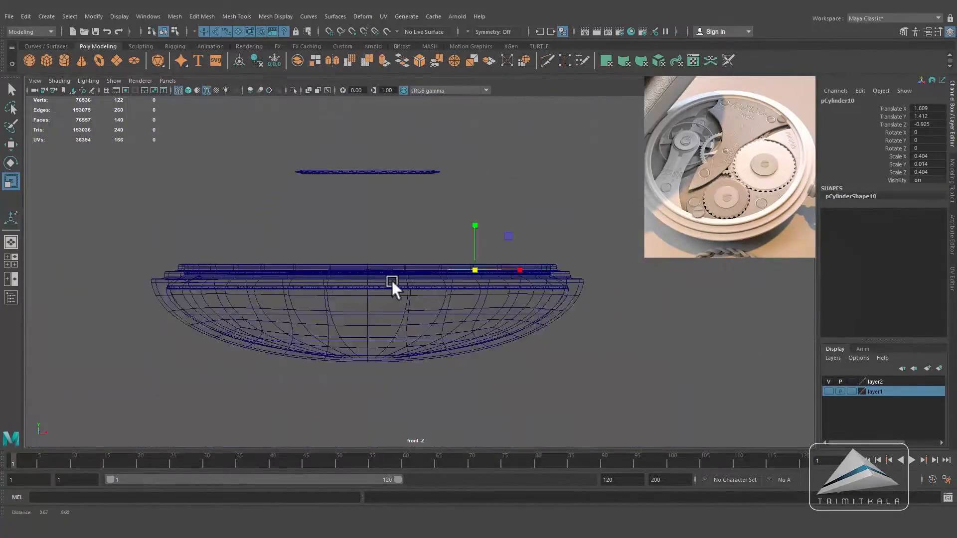
pyautogui.press('f')
pyautogui.scroll(3, 479, 292)
pyautogui.moveTo(382, 215); pyautogui.dragTo(382, 210)
pyautogui.press('space')
pyautogui.moveTo(454, 248); pyautogui.dragTo(455, 212)
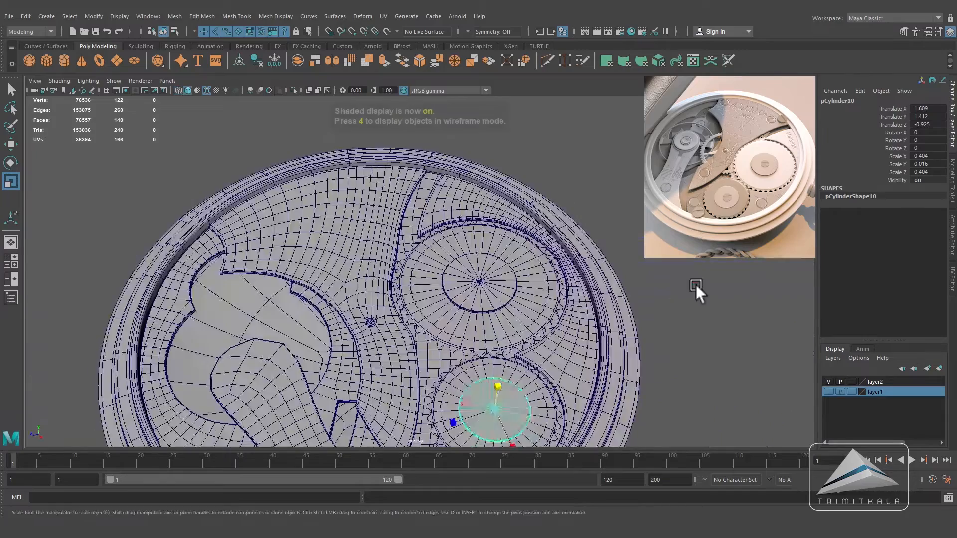
pyautogui.click(677, 304)
# Step: Create a polygon torus and raise it above the watch movement to about 3.597 in Y
pyautogui.scroll(-5, 537, 327)
pyautogui.keyDown('alt'); pyautogui.moveTo(555, 374); pyautogui.dragTo(537, 327); pyautogui.keyUp('alt')
pyautogui.scroll(4, 518, 314)
pyautogui.scroll(-3, 504, 303)
pyautogui.click(99, 60)
pyautogui.click(11, 145)
pyautogui.moveTo(375, 311); pyautogui.dragTo(373, 87)
# Step: Set the torus's radius to 1.4 and its section radius to 0.1
pyautogui.click(843, 212)
pyautogui.click(897, 220)
pyautogui.moveTo(897, 220); pyautogui.dragTo(859, 230, button='middle')
pyautogui.click(899, 227)
# Step: Set the torus's axis subdivisions to 20 and its height subdivisions to 4
pyautogui.doubleClick(914, 245)
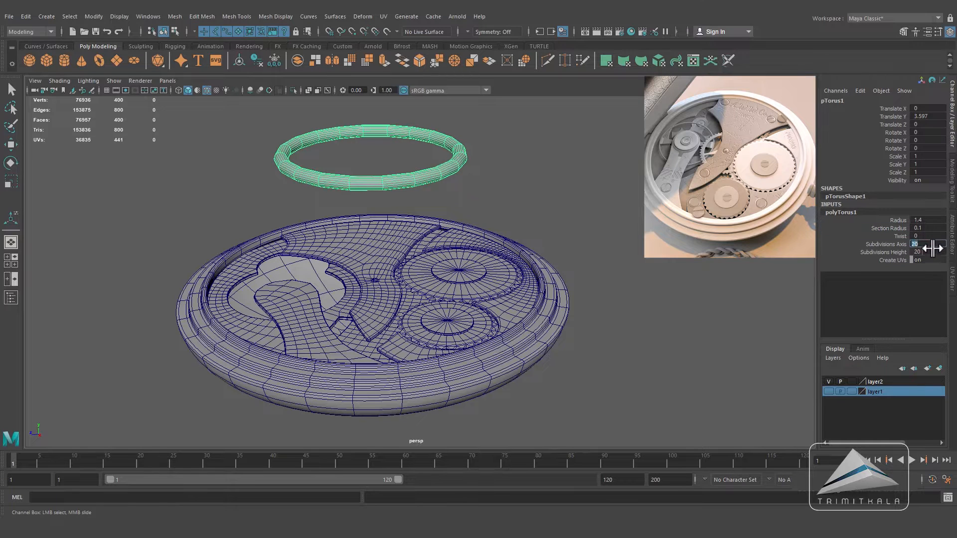
pyautogui.write('4')
pyautogui.press('Return')
pyautogui.write('20')
pyautogui.press('Return')
pyautogui.doubleClick(924, 251)
pyautogui.write('4')
pyautogui.press('Return')
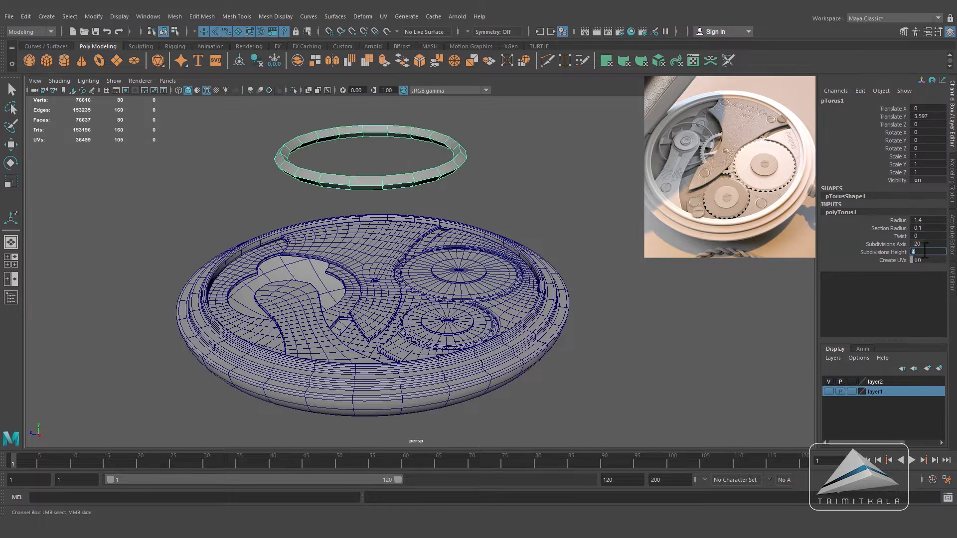
# Step: Set the torus's twist to 45 and its section radius to 0.03
pyautogui.doubleClick(919, 236)
pyautogui.write('45')
pyautogui.press('Return')
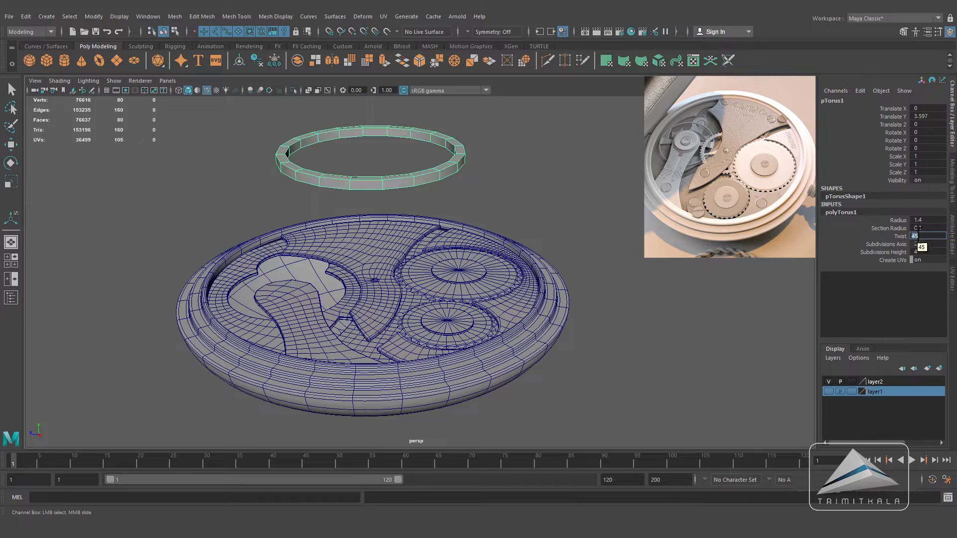
pyautogui.write('0.03')
pyautogui.press('Return')
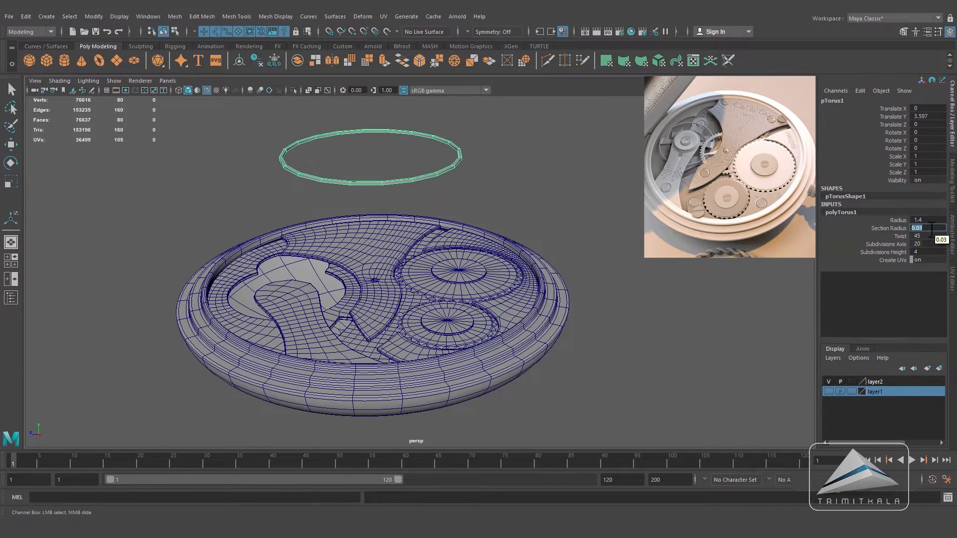
# Step: Set the torus's section radius to 0.1 and its axis subdivisions to 50
pyautogui.keyDown('alt'); pyautogui.moveTo(739, 256); pyautogui.dragTo(737, 269); pyautogui.keyUp('alt')
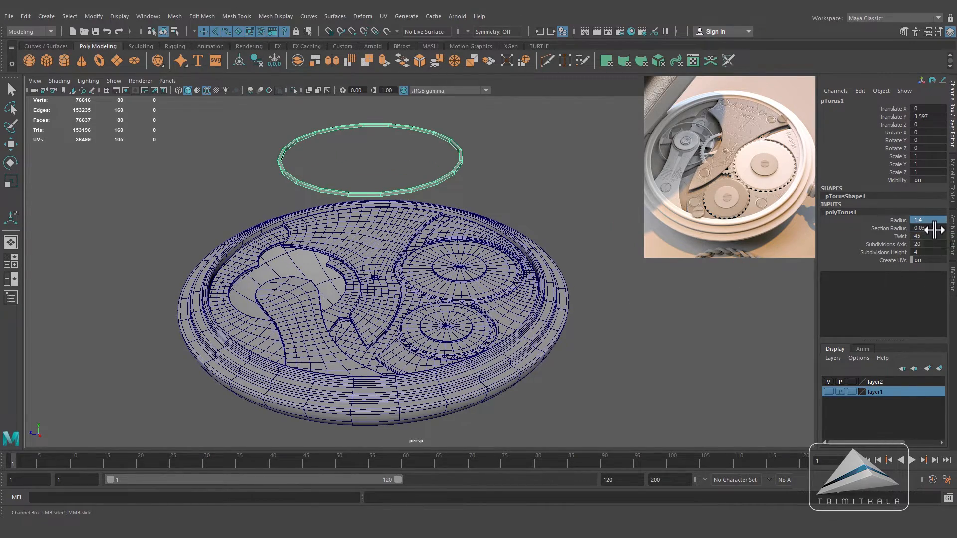
pyautogui.scroll(3, 533, 202)
pyautogui.keyDown('alt'); pyautogui.moveTo(532, 202); pyautogui.dragTo(557, 242, button='middle'); pyautogui.keyUp('alt')
pyautogui.scroll(3, 553, 169)
pyautogui.keyDown('alt'); pyautogui.moveTo(552, 169); pyautogui.dragTo(579, 222, button='middle'); pyautogui.keyUp('alt')
pyautogui.keyDown('alt'); pyautogui.moveTo(528, 214); pyautogui.dragTo(538, 231); pyautogui.keyUp('alt')
pyautogui.scroll(-2, 600, 239)
pyautogui.keyDown('alt'); pyautogui.moveTo(603, 238); pyautogui.dragTo(629, 246); pyautogui.keyUp('alt')
pyautogui.write('0.5')
pyautogui.press('Return')
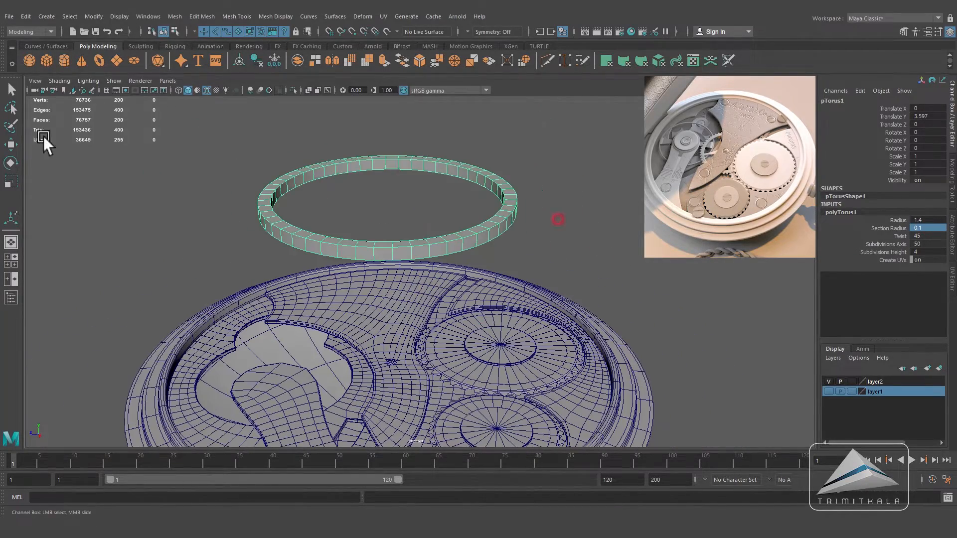
# Step: Flatten the torus ring to a Y scale of about 0.524
pyautogui.press('r')
pyautogui.moveTo(391, 154); pyautogui.dragTo(385, 172)
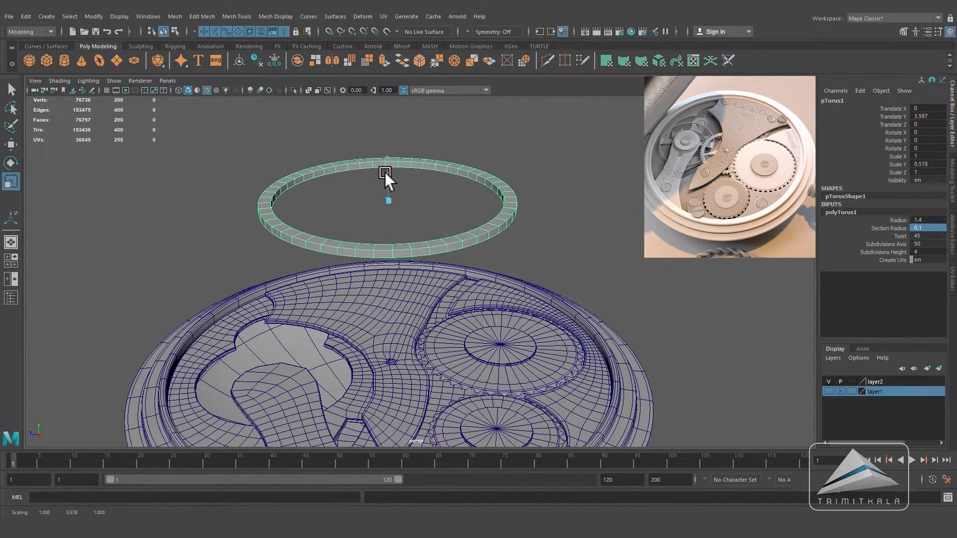
pyautogui.keyDown('alt'); pyautogui.moveTo(396, 181); pyautogui.dragTo(513, 202, button='right'); pyautogui.keyUp('alt')
pyautogui.press('space')
pyautogui.moveTo(514, 202); pyautogui.dragTo(516, 234)
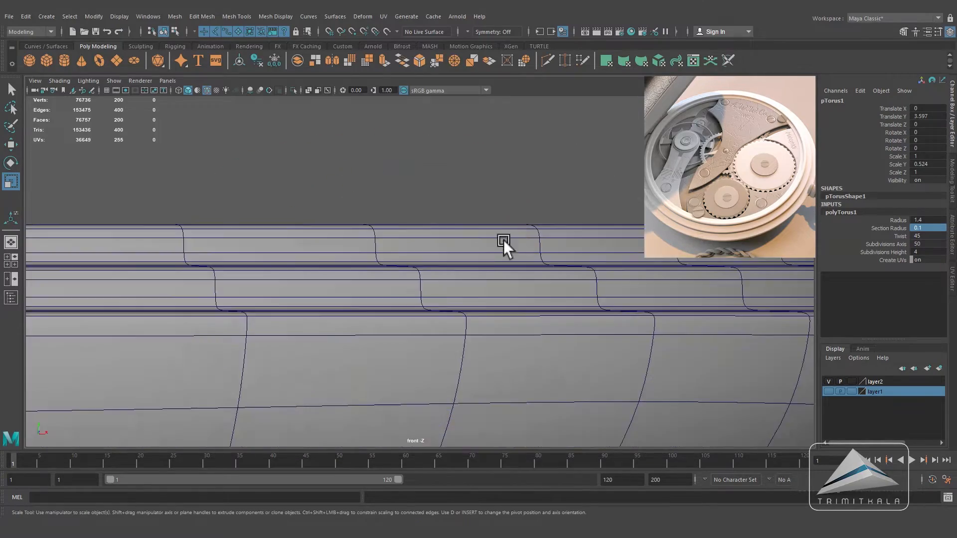
pyautogui.scroll(-5, 516, 234)
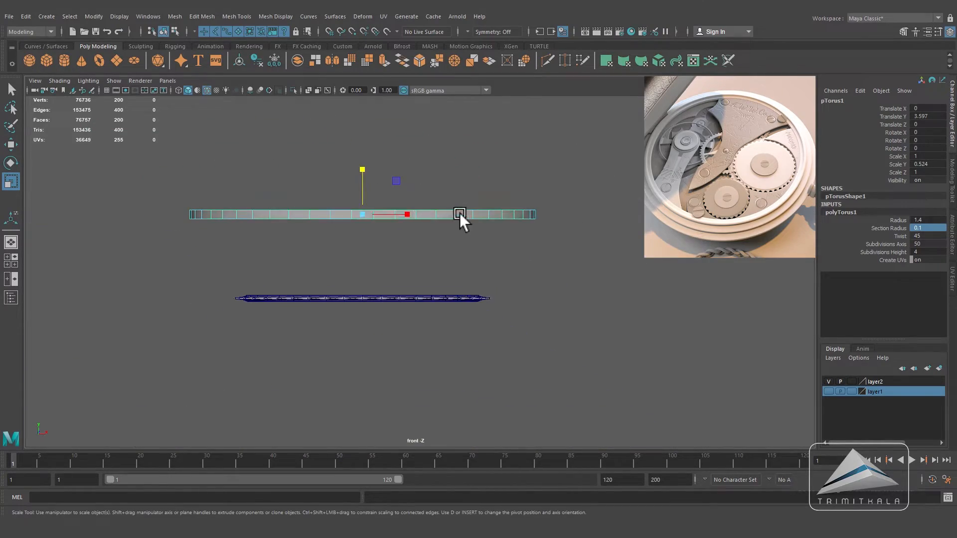
# Step: Select the ring's side faces and lasso-deselect the inner ones so that only the outer faces are selected
pyautogui.moveTo(459, 213); pyautogui.dragTo(460, 249, button='right')
pyautogui.moveTo(179, 212); pyautogui.dragTo(554, 220)
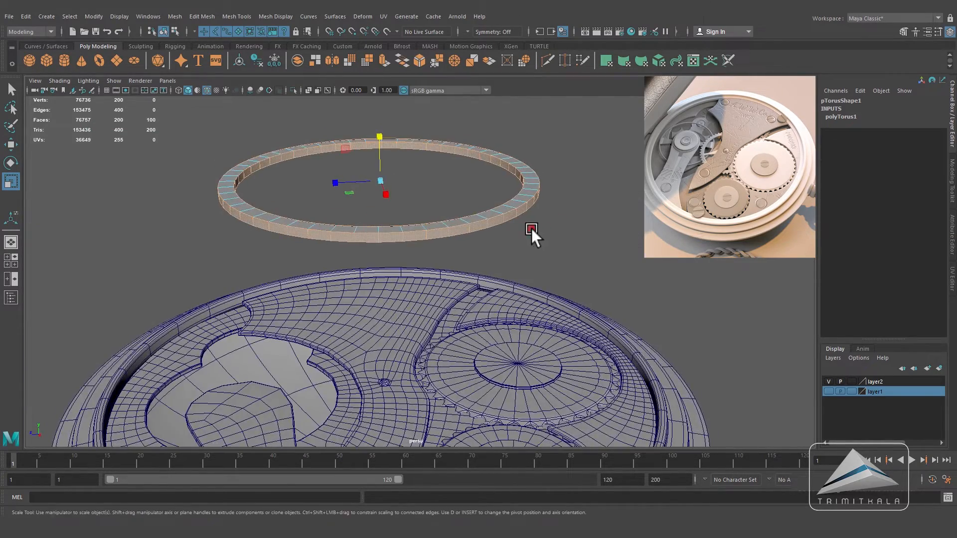
pyautogui.keyDown('alt'); pyautogui.moveTo(531, 229); pyautogui.dragTo(414, 216); pyautogui.keyUp('alt')
pyautogui.press('space')
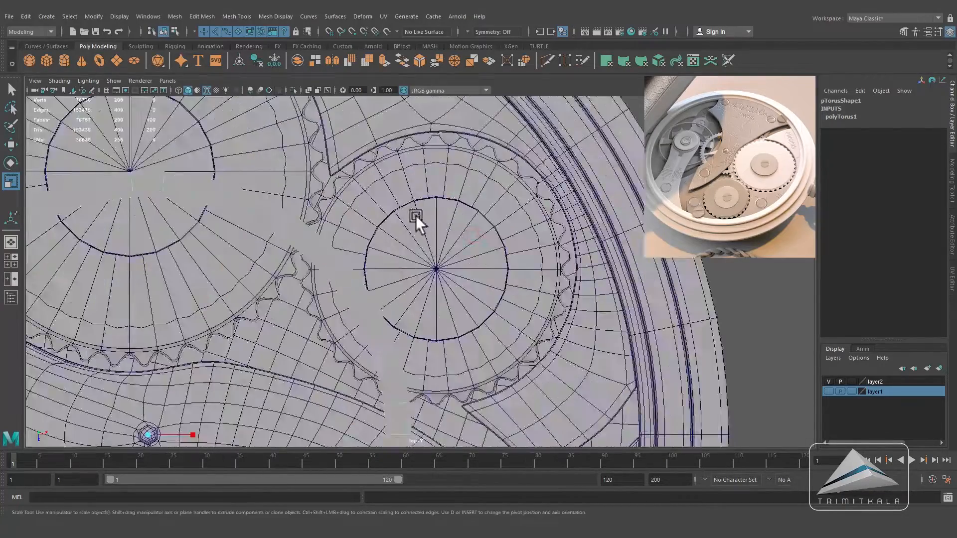
pyautogui.keyDown('alt'); pyautogui.moveTo(414, 215); pyautogui.dragTo(56, 142, button='right'); pyautogui.keyUp('alt')
pyautogui.click(11, 108)
pyautogui.keyDown('alt'); pyautogui.moveTo(389, 240); pyautogui.dragTo(401, 224, button='middle'); pyautogui.keyUp('alt')
pyautogui.moveTo(401, 224); pyautogui.dragTo(365, 212)
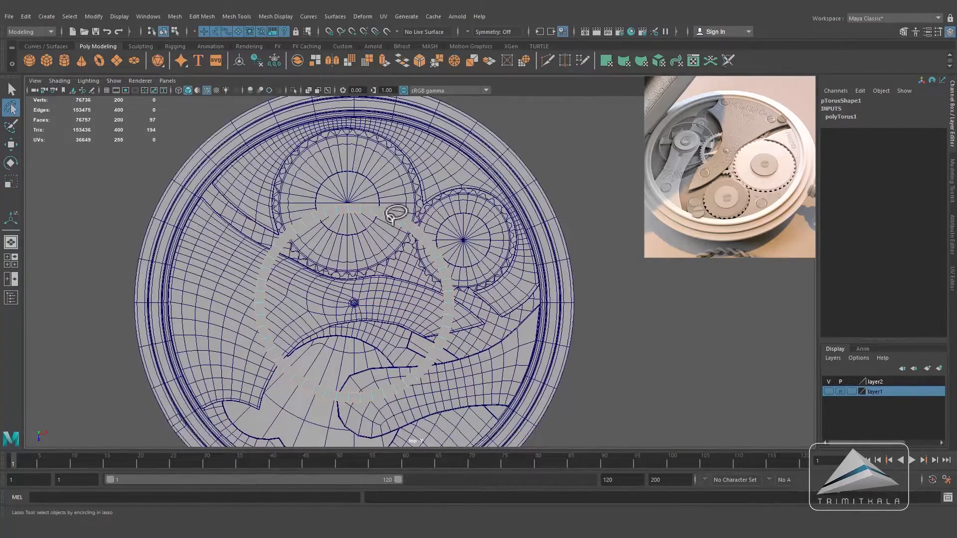
pyautogui.moveTo(272, 345); pyautogui.dragTo(335, 388)
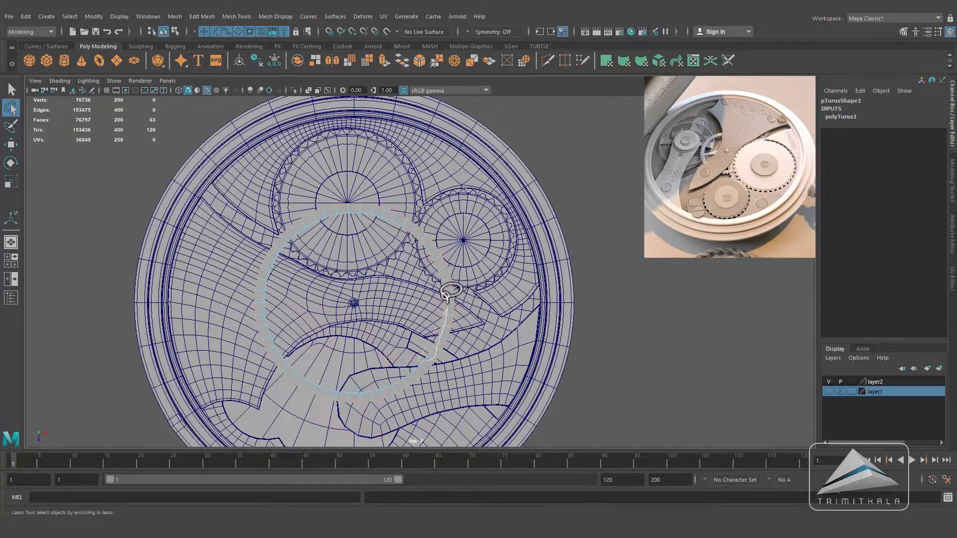
pyautogui.keyDown('ctrl'); pyautogui.moveTo(416, 228); pyautogui.dragTo(358, 247); pyautogui.keyUp('ctrl')
# Step: Extrude the ring's outer faces individually into tapered gear teeth
pyautogui.press('space')
pyautogui.moveTo(481, 337); pyautogui.dragTo(481, 294)
pyautogui.moveTo(503, 280)
pyautogui.keyDown('alt'); pyautogui.mouseDown()
pyautogui.moveTo(708, 204)
pyautogui.moveTo(478, 242)
pyautogui.mouseUp(); pyautogui.keyUp('alt')
pyautogui.click(343, 46)
pyautogui.click(81, 60)
pyautogui.scroll(3, 545, 256)
pyautogui.click(692, 315)
# Step: Flatten the whole toothed ring to a Y scale of about 0.231
pyautogui.moveTo(516, 160); pyautogui.dragTo(557, 133, button='right')
pyautogui.click(11, 181)
pyautogui.moveTo(303, 115); pyautogui.dragTo(298, 142)
pyautogui.keyDown('alt'); pyautogui.moveTo(298, 142); pyautogui.dragTo(284, 264, button='middle'); pyautogui.keyUp('alt')
pyautogui.keyDown('alt'); pyautogui.moveTo(284, 264); pyautogui.dragTo(492, 249, button='right'); pyautogui.keyUp('alt')
# Step: Bevel the ring's two inner edge loops with a fraction of 0.4 and 2 segments, then return to object selection
pyautogui.moveTo(448, 229); pyautogui.dragTo(443, 197, button='right')
pyautogui.doubleClick(438, 213)
pyautogui.keyDown('shift'); pyautogui.doubleClick(432, 219); pyautogui.keyUp('shift')
pyautogui.click(202, 16)
pyautogui.click(221, 51)
pyautogui.click(671, 281)
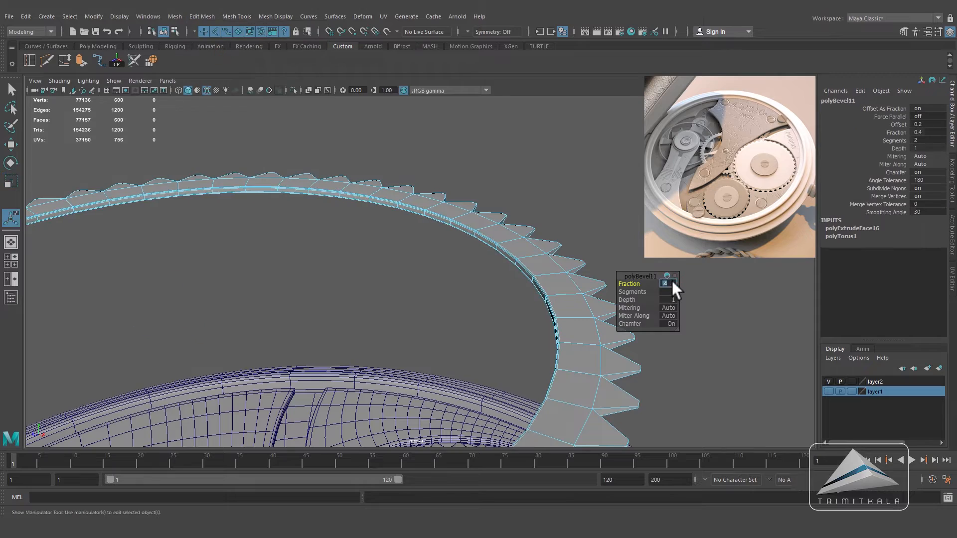
pyautogui.click(600, 222)
pyautogui.moveTo(561, 275); pyautogui.dragTo(595, 244, button='right')
pyautogui.press('q')
pyautogui.scroll(-5, 476, 259)
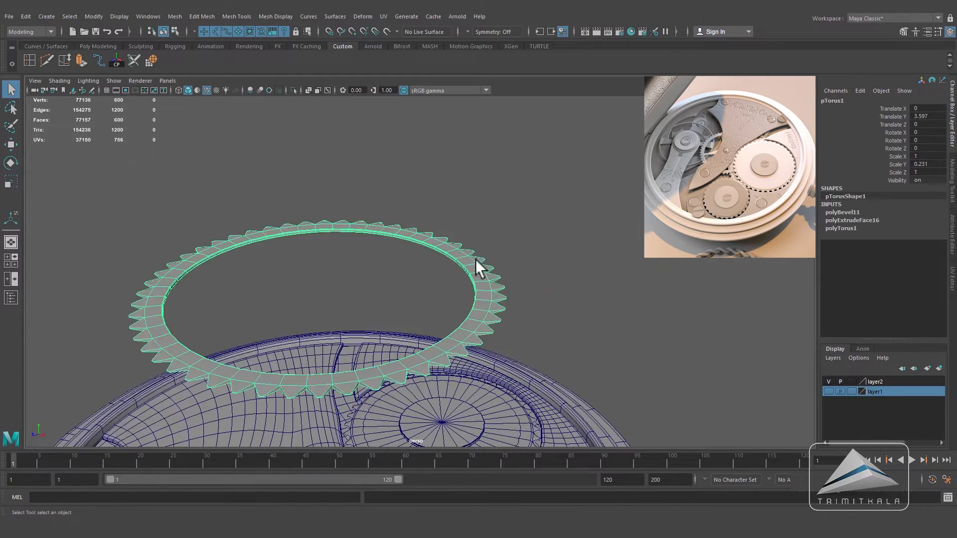
# Step: Select the toothed ring and freeze its transformations
pyautogui.click(506, 301)
pyautogui.scroll(-5, 553, 323)
pyautogui.keyDown('alt'); pyautogui.moveTo(553, 323); pyautogui.dragTo(473, 280, button='right'); pyautogui.keyUp('alt')
pyautogui.keyDown('alt'); pyautogui.moveTo(474, 279); pyautogui.dragTo(476, 304); pyautogui.keyUp('alt')
pyautogui.click(442, 279)
pyautogui.scroll(3, 486, 294)
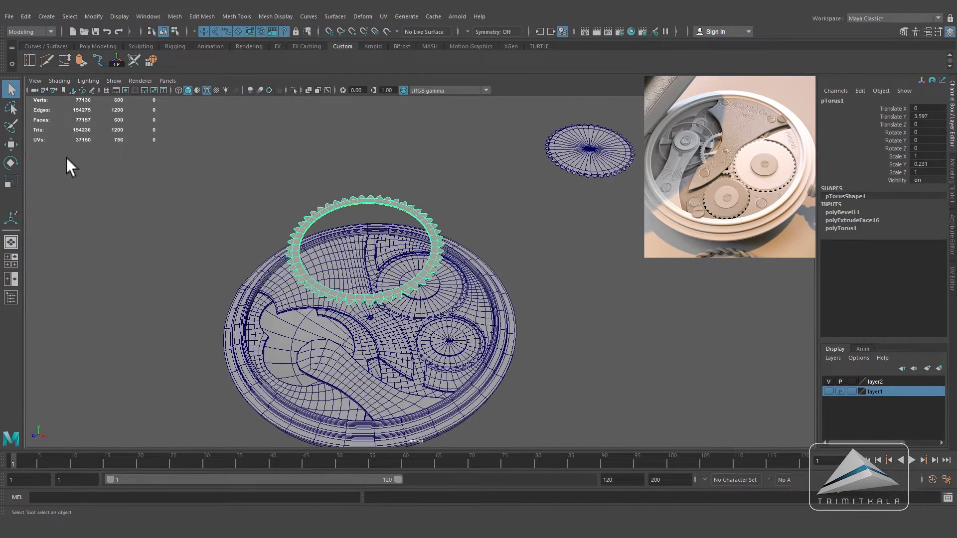
pyautogui.press('w')
pyautogui.keyDown('alt'); pyautogui.moveTo(429, 228); pyautogui.dragTo(427, 212); pyautogui.keyUp('alt')
pyautogui.click(27, 16)
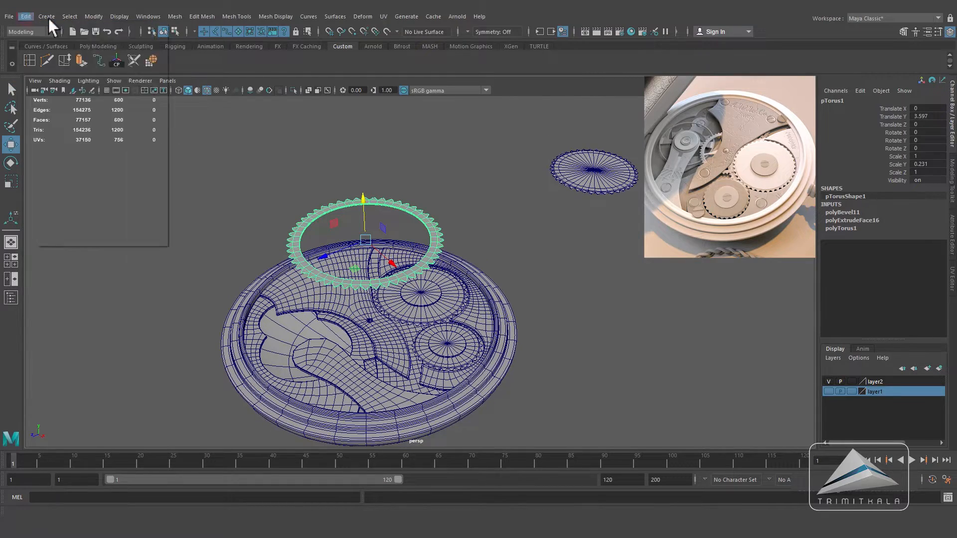
pyautogui.click(120, 62)
pyautogui.click(27, 16)
pyautogui.click(192, 137)
# Step: Duplicate the toothed ring beside the spare gear disc outside the watch and reselect the ring above the movement
pyautogui.keyDown('shift'); pyautogui.moveTo(329, 256); pyautogui.dragTo(588, 198); pyautogui.keyUp('shift')
pyautogui.keyDown('alt'); pyautogui.moveTo(588, 198); pyautogui.dragTo(588, 354, button='right'); pyautogui.keyUp('alt')
pyautogui.click(430, 234)
# Step: Centre the toothed ring over the large gear, at about -0.103 in X and -1.473 in Z
pyautogui.moveTo(351, 192); pyautogui.dragTo(350, 192)
pyautogui.press('space')
pyautogui.press('space')
pyautogui.moveTo(355, 302); pyautogui.dragTo(349, 202)
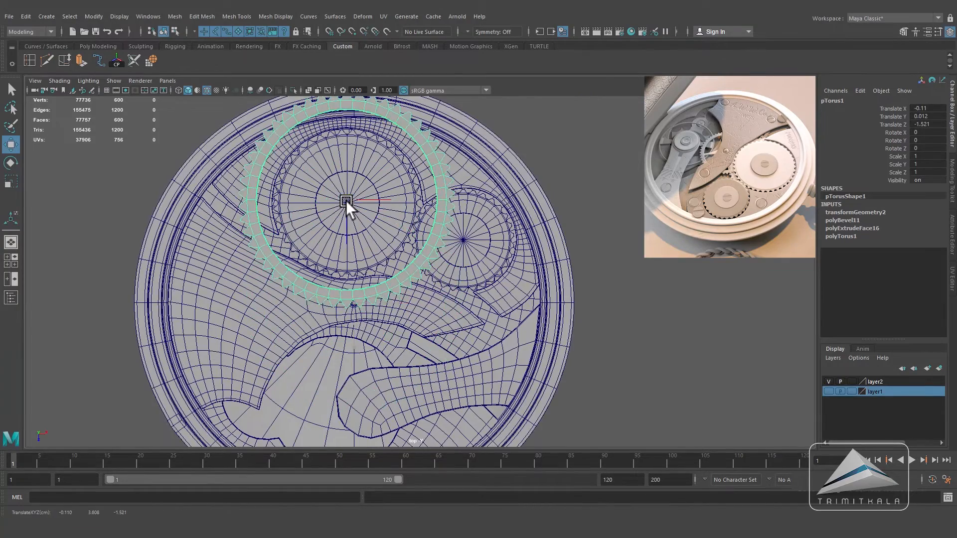
pyautogui.scroll(1, 471, 232)
pyautogui.keyDown('alt'); pyautogui.moveTo(472, 232); pyautogui.dragTo(553, 282, button='middle'); pyautogui.keyUp('alt')
pyautogui.scroll(3, 492, 245)
pyautogui.scroll(3, 553, 282)
pyautogui.moveTo(341, 254); pyautogui.dragTo(342, 261)
pyautogui.scroll(-7, 476, 288)
pyautogui.press('space')
pyautogui.press('space')
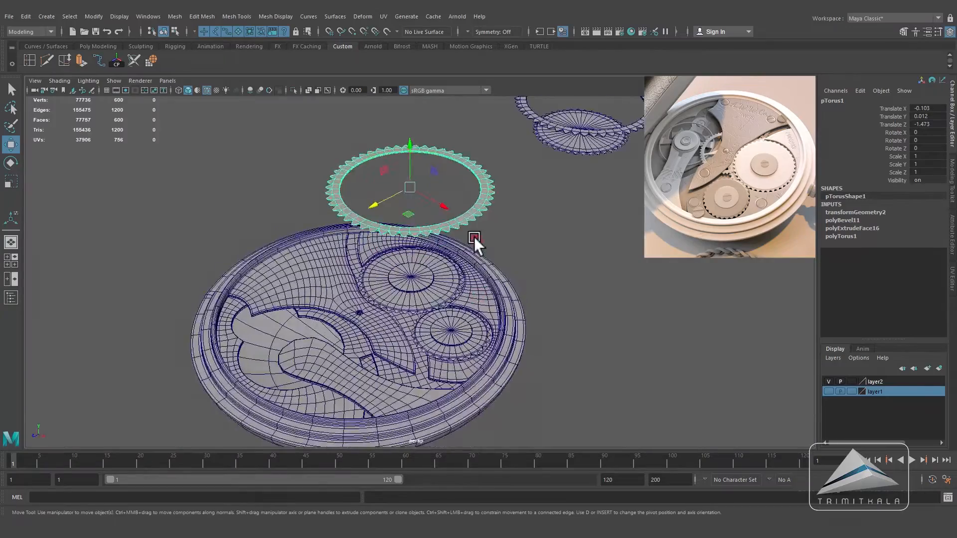
# Step: Scale the toothed ring uniformly to about 0.798 to match the large gear's size
pyautogui.press('space')
pyautogui.press('space')
pyautogui.press('r')
pyautogui.scroll(4, 438, 276)
pyautogui.moveTo(389, 258); pyautogui.dragTo(348, 272)
pyautogui.press('space')
pyautogui.press('space')
# Step: Lower the toothed ring to about -2.265 in Y so it sits beneath the large gear's rim, and deselect it
pyautogui.keyDown('alt'); pyautogui.moveTo(473, 219); pyautogui.dragTo(497, 288); pyautogui.keyUp('alt')
pyautogui.press('w')
pyautogui.moveTo(424, 112); pyautogui.dragTo(409, 295)
pyautogui.keyDown('alt'); pyautogui.moveTo(407, 298); pyautogui.dragTo(486, 343, button='right'); pyautogui.keyUp('alt')
pyautogui.keyDown('alt'); pyautogui.moveTo(485, 342); pyautogui.dragTo(468, 235, button='middle'); pyautogui.keyUp('alt')
pyautogui.keyDown('alt'); pyautogui.moveTo(469, 235); pyautogui.dragTo(337, 307); pyautogui.keyUp('alt')
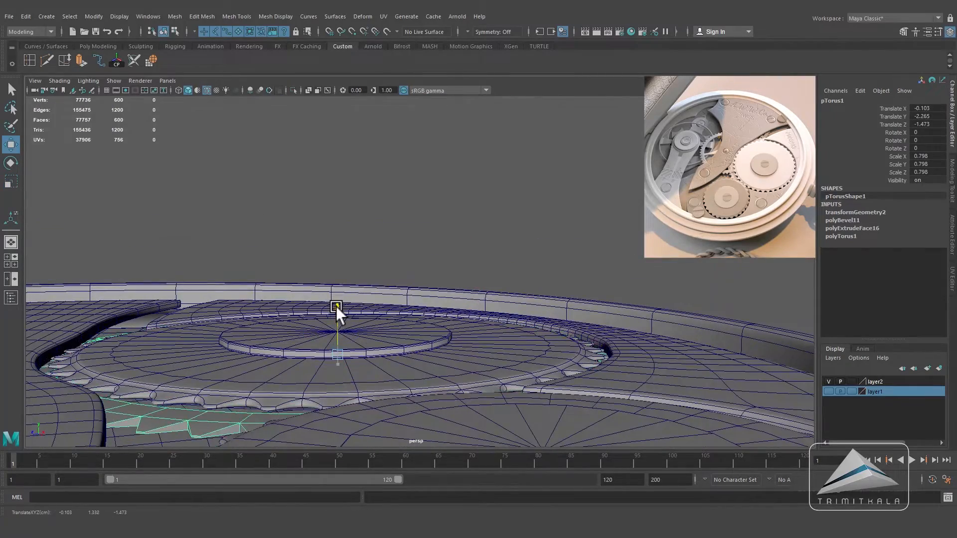
pyautogui.keyDown('alt'); pyautogui.moveTo(449, 322); pyautogui.dragTo(456, 374); pyautogui.keyUp('alt')
pyautogui.click(712, 262)
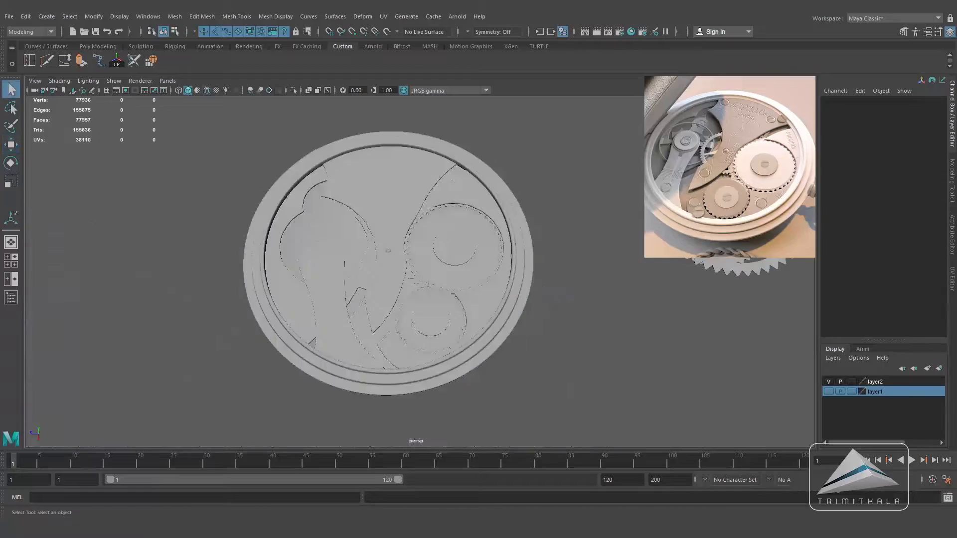
# Step: Duplicate the toothed ring beside the watch and set the copy's translation to 0 in X, Y and Z
pyautogui.click(727, 266)
pyautogui.click(29, 17)
pyautogui.click(62, 161)
pyautogui.click(930, 124)
pyautogui.write('0')
pyautogui.press('Return')
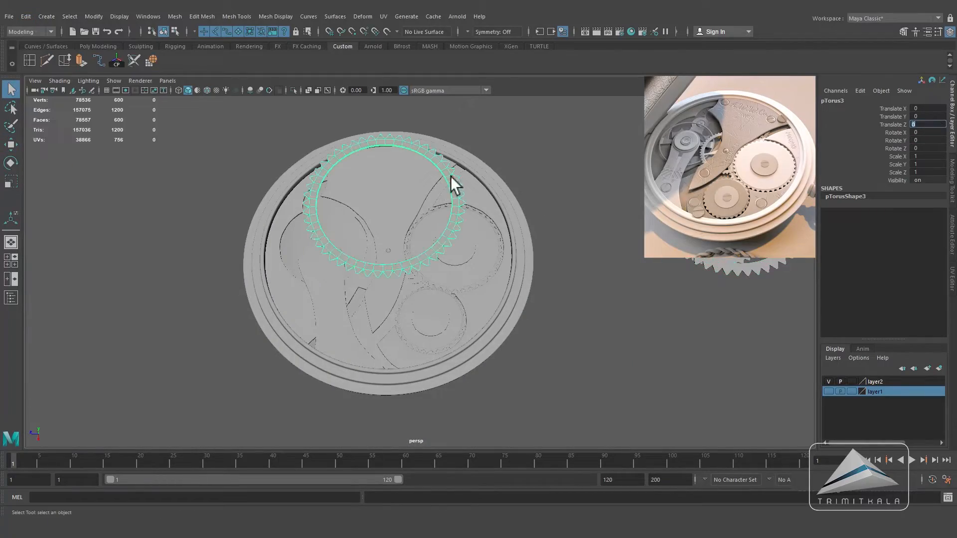
# Step: Scale the duplicated toothed ring uniformly to about 0.587 around the centre of the movement
pyautogui.press('space')
pyautogui.press('space')
pyautogui.scroll(-5, 457, 263)
pyautogui.scroll(4, 427, 207)
pyautogui.moveTo(457, 263)
pyautogui.keyDown('alt'); pyautogui.mouseDown(button='middle')
pyautogui.moveTo(427, 208)
pyautogui.moveTo(400, 196)
pyautogui.mouseUp(button='middle'); pyautogui.keyUp('alt')
pyautogui.click(207, 90)
pyautogui.scroll(2, 459, 211)
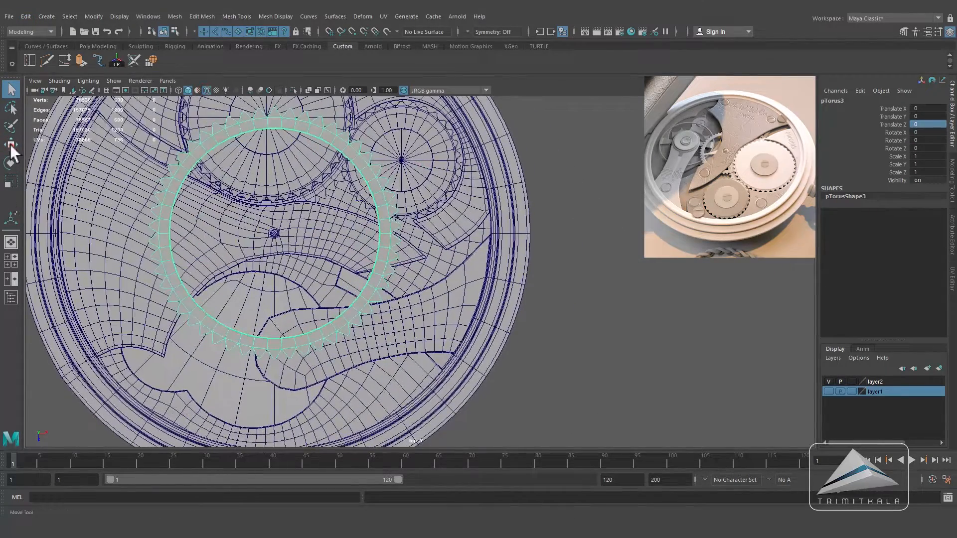
pyautogui.click(10, 145)
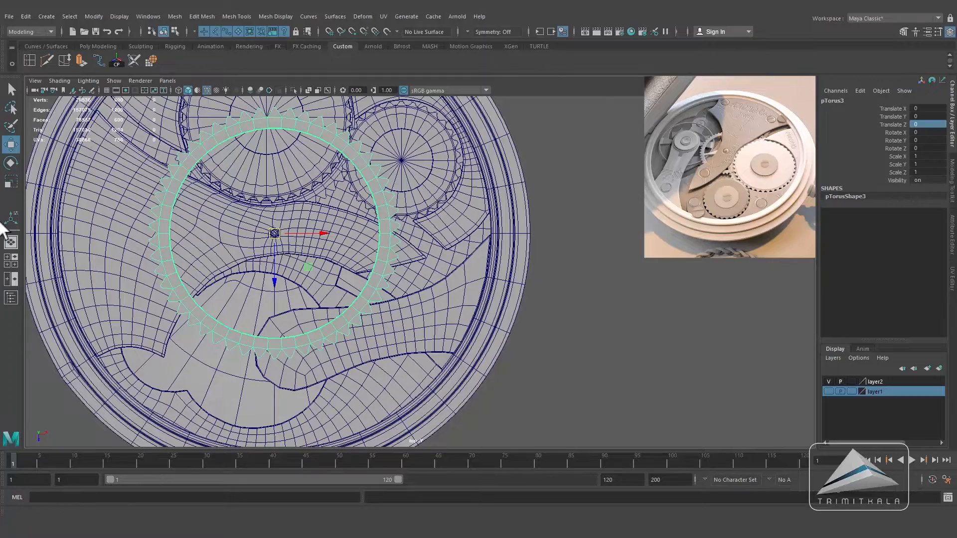
pyautogui.click(11, 182)
pyautogui.moveTo(276, 238); pyautogui.dragTo(203, 245)
pyautogui.press('space')
# Step: Lower the small toothed ring to about -2.266 in Y so it sits beneath the central plate
pyautogui.press('space')
pyautogui.keyDown('alt'); pyautogui.moveTo(487, 341); pyautogui.dragTo(513, 321); pyautogui.keyUp('alt')
pyautogui.keyDown('alt'); pyautogui.moveTo(513, 321); pyautogui.dragTo(549, 319, button='right'); pyautogui.keyUp('alt')
pyautogui.click(11, 144)
pyautogui.moveTo(386, 132); pyautogui.dragTo(386, 281)
# Step: Examine how the toothed rings meet between the two gears and the central plate, and clear the selection
pyautogui.keyDown('alt'); pyautogui.moveTo(543, 349); pyautogui.dragTo(810, 351, button='right'); pyautogui.keyUp('alt')
pyautogui.keyDown('alt'); pyautogui.moveTo(314, 304); pyautogui.dragTo(352, 229, button='middle'); pyautogui.keyUp('alt')
pyautogui.moveTo(352, 228); pyautogui.dragTo(443, 269)
pyautogui.click(408, 281)
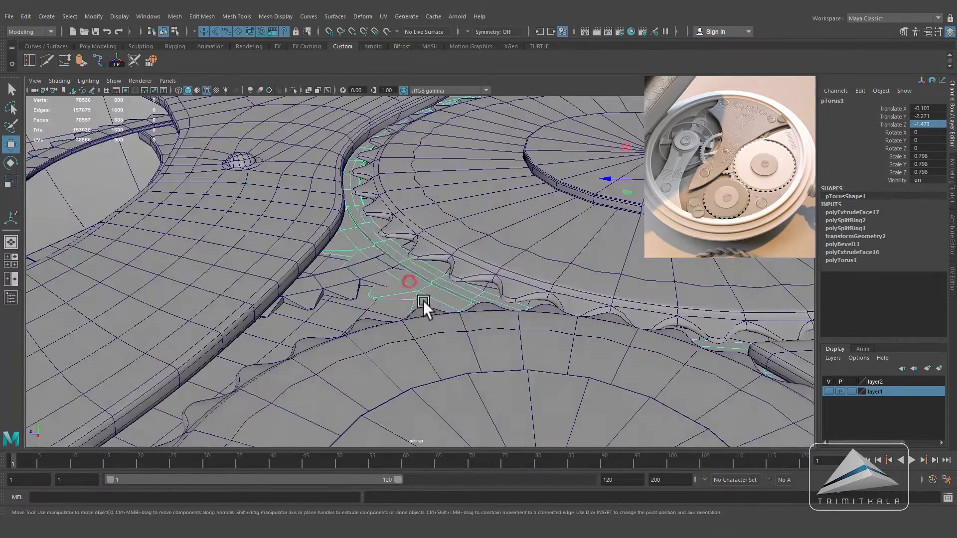
pyautogui.keyDown('alt'); pyautogui.moveTo(419, 302); pyautogui.dragTo(438, 264); pyautogui.keyUp('alt')
pyautogui.click(608, 143)
pyautogui.keyDown('alt'); pyautogui.moveTo(556, 198); pyautogui.dragTo(554, 228); pyautogui.keyUp('alt')
pyautogui.keyDown('alt'); pyautogui.moveTo(554, 228); pyautogui.dragTo(392, 254, button='right'); pyautogui.keyUp('alt')
pyautogui.keyDown('alt'); pyautogui.moveTo(393, 253); pyautogui.dragTo(398, 224); pyautogui.keyUp('alt')
pyautogui.keyDown('alt'); pyautogui.moveTo(498, 279); pyautogui.dragTo(554, 297, button='right'); pyautogui.keyUp('alt')
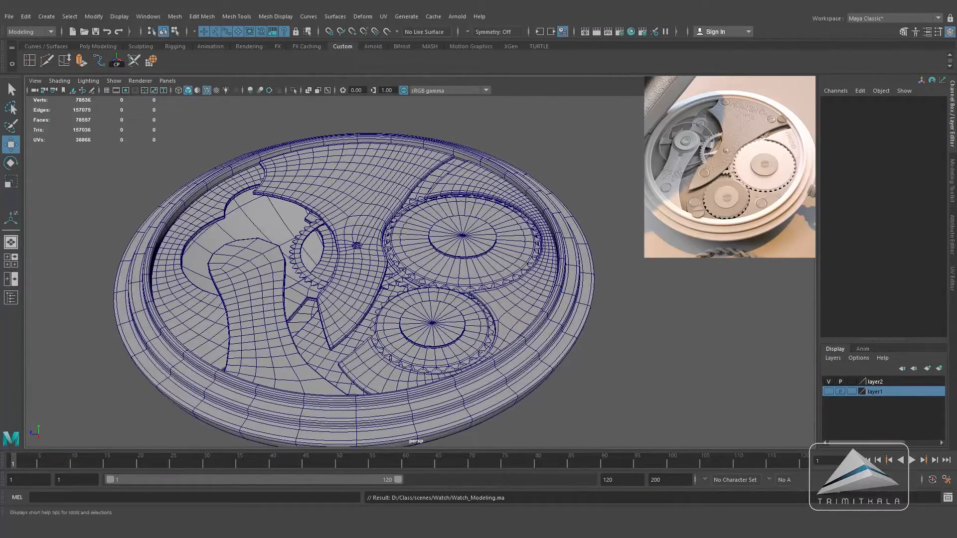
# Step: Select the small toothed ring beneath the central plate and isolate it in the viewport
pyautogui.click(300, 268)
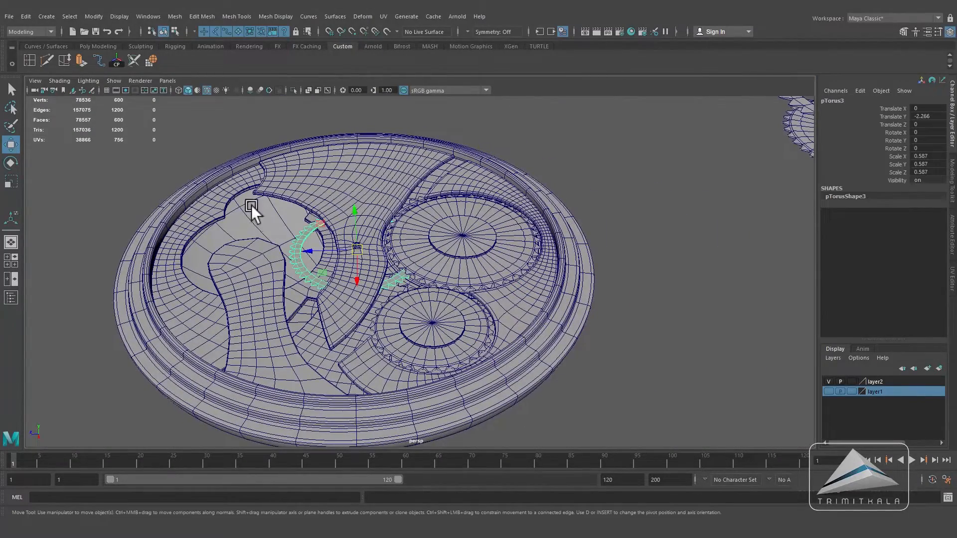
pyautogui.click(293, 90)
pyautogui.keyDown('alt'); pyautogui.moveTo(431, 238); pyautogui.dragTo(629, 319, button='right'); pyautogui.keyUp('alt')
pyautogui.keyDown('alt'); pyautogui.moveTo(629, 319); pyautogui.dragTo(232, 214); pyautogui.keyUp('alt')
pyautogui.keyDown('alt'); pyautogui.moveTo(232, 214); pyautogui.dragTo(571, 271, button='right'); pyautogui.keyUp('alt')
# Step: Bridge two opposite inner faces of the small toothed ring to form a crossbar
pyautogui.moveTo(391, 190); pyautogui.dragTo(520, 209, button='right')
pyautogui.click(369, 136)
pyautogui.keyDown('alt'); pyautogui.moveTo(375, 142); pyautogui.dragTo(453, 262, button='right'); pyautogui.keyUp('alt')
pyautogui.keyDown('alt'); pyautogui.moveTo(453, 261); pyautogui.dragTo(325, 268); pyautogui.keyUp('alt')
pyautogui.keyDown('shift'); pyautogui.click(546, 165); pyautogui.keyUp('shift')
pyautogui.click(211, 16)
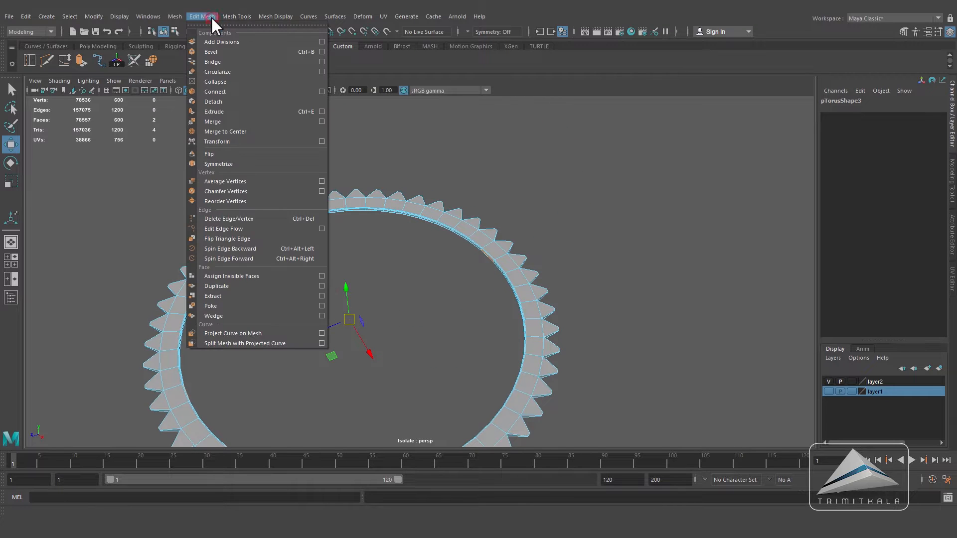
pyautogui.click(221, 60)
pyautogui.keyDown('alt'); pyautogui.moveTo(471, 298); pyautogui.dragTo(404, 299); pyautogui.keyUp('alt')
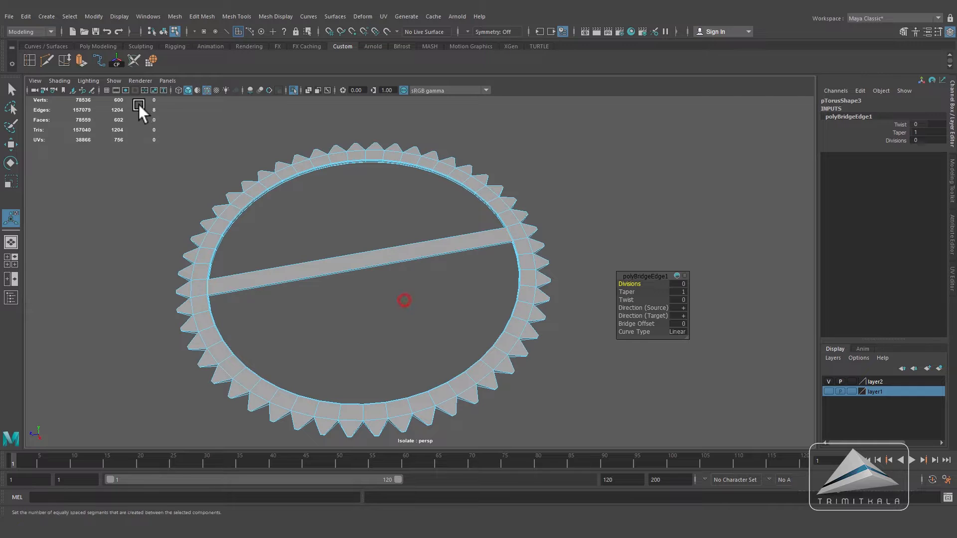
# Step: Insert an edge loop across the ring's crossbar and return to object selection
pyautogui.click(28, 60)
pyautogui.click(364, 266)
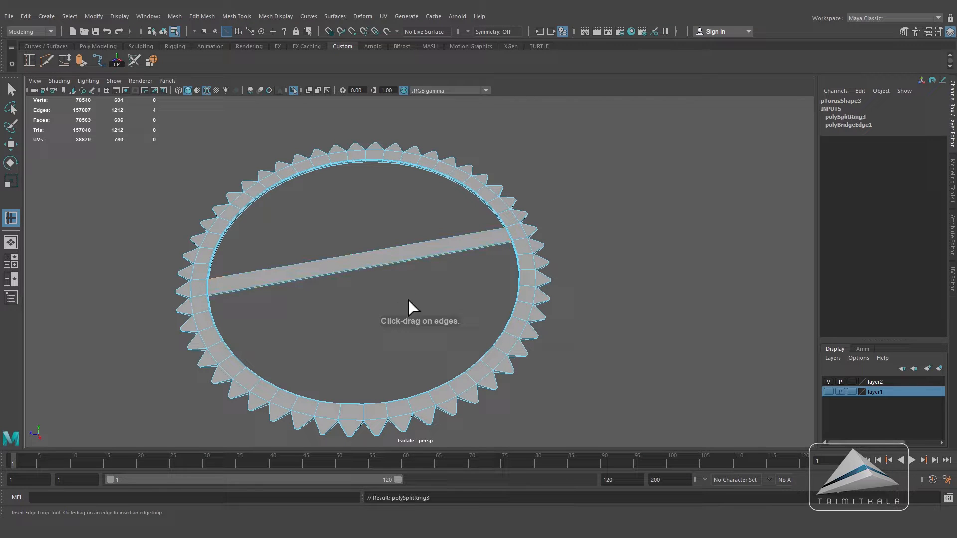
pyautogui.click(11, 181)
pyautogui.keyDown('alt'); pyautogui.moveTo(470, 310); pyautogui.dragTo(444, 257); pyautogui.keyUp('alt')
pyautogui.moveTo(420, 272); pyautogui.dragTo(537, 226, button='right')
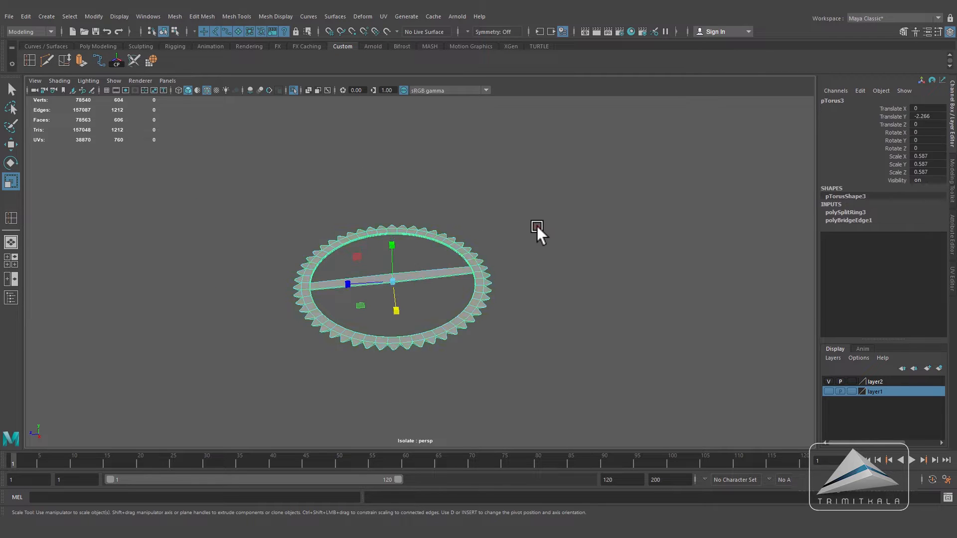
# Step: Deselect the ring, show the whole watch again and save the scene
pyautogui.click(536, 226)
pyautogui.click(293, 90)
pyautogui.scroll(-3, 548, 328)
pyautogui.hotkey('ctrl', 's')
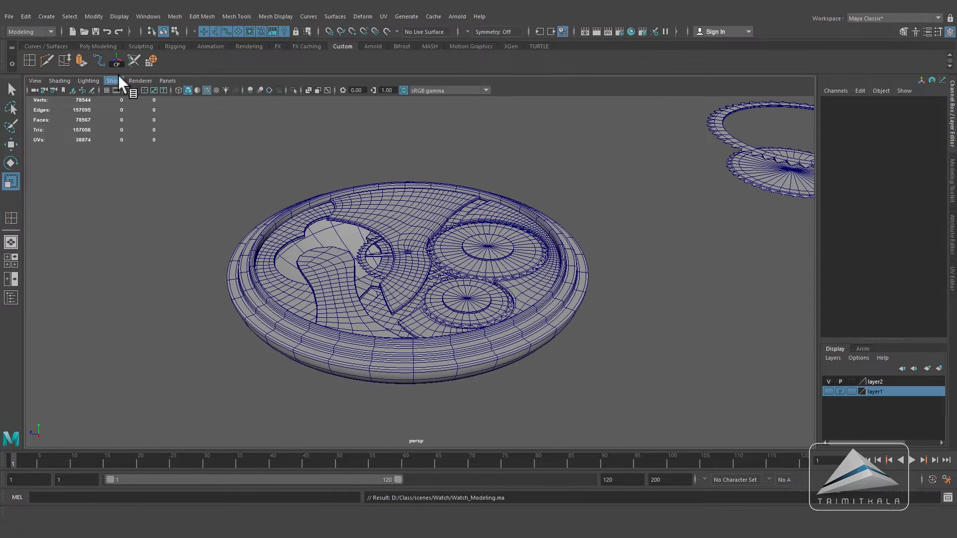
# Step: Create a polygon cylinder and move it over the rounded end of the arm
pyautogui.click(98, 46)
pyautogui.click(63, 61)
pyautogui.click(343, 46)
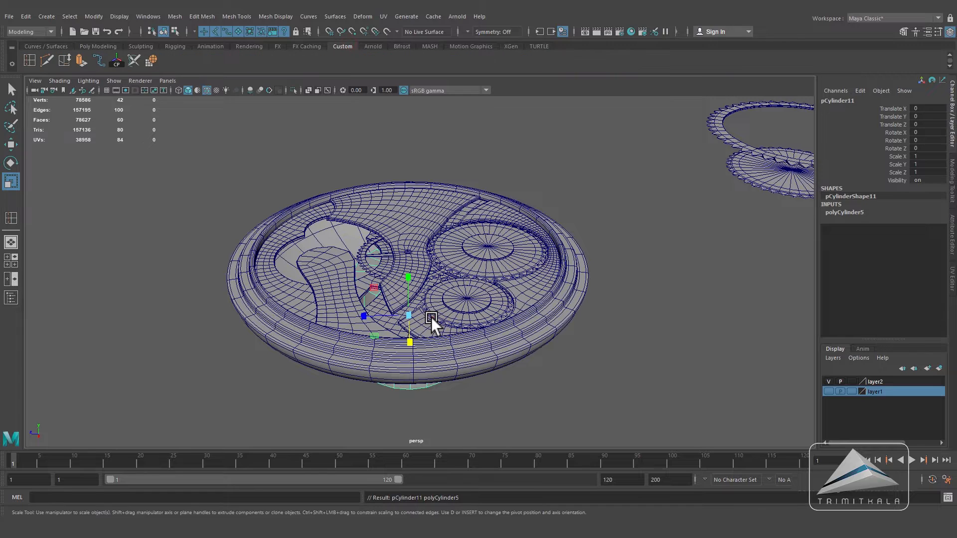
pyautogui.click(11, 144)
pyautogui.moveTo(409, 279); pyautogui.dragTo(381, 260)
pyautogui.click(11, 181)
pyautogui.press('space')
pyautogui.keyDown('alt'); pyautogui.moveTo(381, 260); pyautogui.dragTo(415, 227, button='middle'); pyautogui.keyUp('alt')
pyautogui.click(11, 145)
pyautogui.moveTo(299, 197); pyautogui.dragTo(322, 322)
pyautogui.scroll(2, 321, 321)
pyautogui.keyDown('alt'); pyautogui.moveTo(322, 321); pyautogui.dragTo(372, 295, button='middle'); pyautogui.keyUp('alt')
# Step: Turn on smooth preview for the arm and centre the cylinder on its rounded end, at about 0.261 in X and 1.484 in Z
pyautogui.click(465, 280)
pyautogui.press('3')
pyautogui.click(351, 307)
pyautogui.moveTo(352, 307); pyautogui.dragTo(370, 263)
# Step: Flatten the cylinder into a thin disc, scaled to about 0.503 in X and Z and 0.016 in Y
pyautogui.press('space')
pyautogui.keyDown('alt'); pyautogui.moveTo(371, 263); pyautogui.dragTo(373, 260); pyautogui.keyUp('alt')
pyautogui.scroll(1, 373, 260)
pyautogui.moveTo(299, 134); pyautogui.dragTo(298, 228)
pyautogui.scroll(4, 361, 291)
pyautogui.keyDown('alt'); pyautogui.moveTo(360, 291); pyautogui.dragTo(443, 255, button='middle'); pyautogui.keyUp('alt')
pyautogui.press('r')
pyautogui.moveTo(374, 197); pyautogui.dragTo(390, 236)
pyautogui.moveTo(333, 218); pyautogui.dragTo(346, 254)
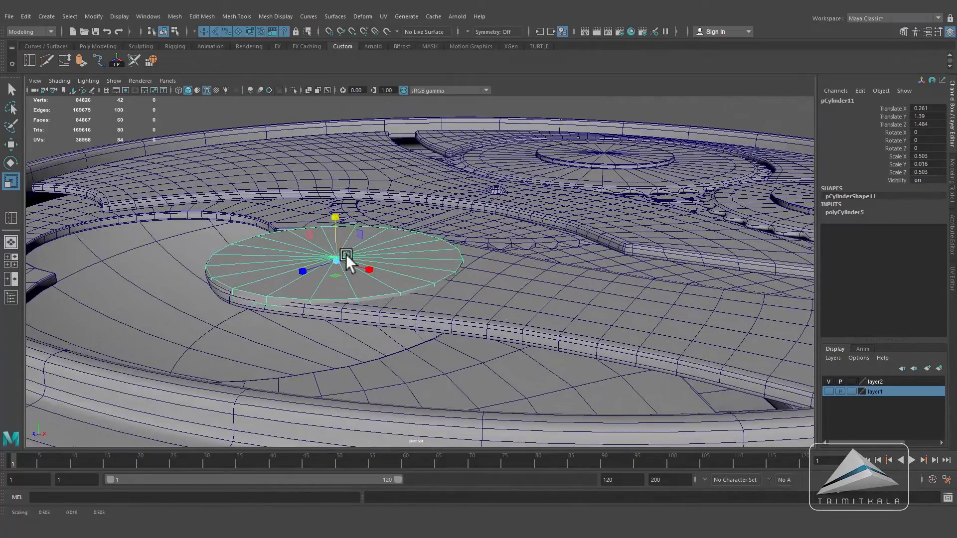
# Step: Raise the disc to about 1.412 in Y so it rests on top of the arm
pyautogui.press('w')
pyautogui.moveTo(336, 210); pyautogui.dragTo(334, 211)
pyautogui.keyDown('alt'); pyautogui.moveTo(476, 315); pyautogui.dragTo(419, 335); pyautogui.keyUp('alt')
pyautogui.keyDown('alt'); pyautogui.moveTo(465, 259); pyautogui.dragTo(573, 312, button='right'); pyautogui.keyUp('alt')
pyautogui.keyDown('alt'); pyautogui.moveTo(481, 285); pyautogui.dragTo(483, 291, button='right'); pyautogui.keyUp('alt')
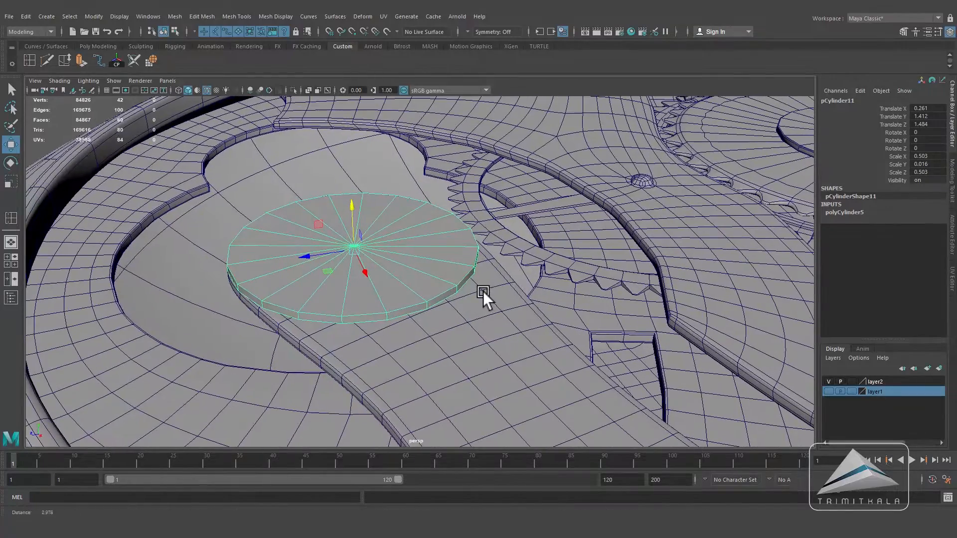
# Step: Bevel the disc's rim edges with a fraction of 0.4 and deselect it
pyautogui.moveTo(376, 310); pyautogui.dragTo(376, 280, button='right')
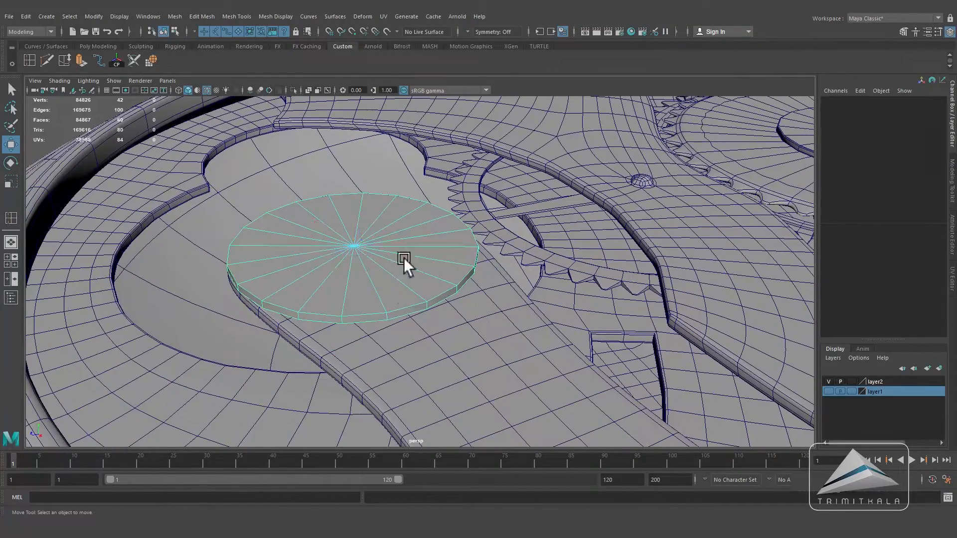
pyautogui.doubleClick(404, 303)
pyautogui.click(238, 16)
pyautogui.moveTo(201, 16)
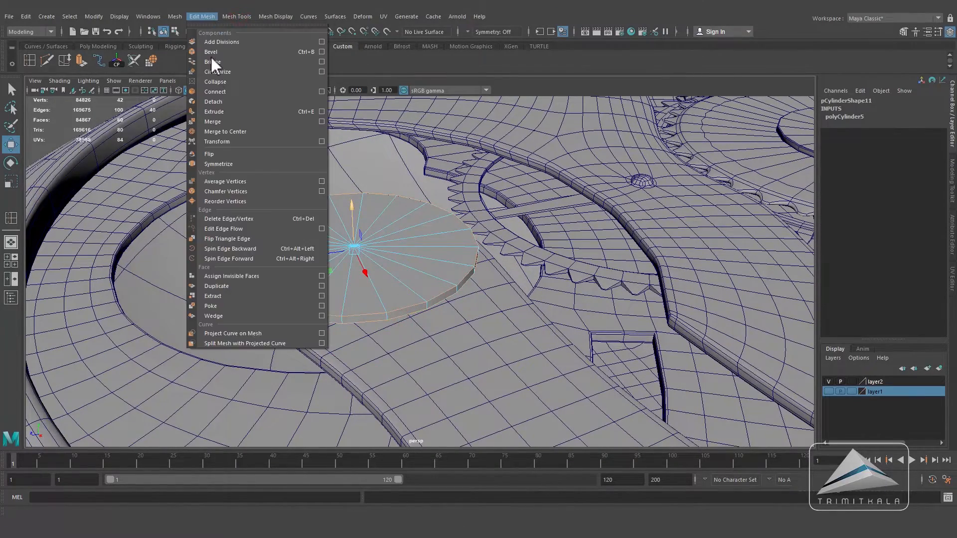
pyautogui.click(219, 53)
pyautogui.click(671, 284)
pyautogui.write('0.4')
pyautogui.press('Return')
pyautogui.click(68, 124)
pyautogui.keyDown('alt'); pyautogui.moveTo(85, 135); pyautogui.dragTo(569, 317); pyautogui.keyUp('alt')
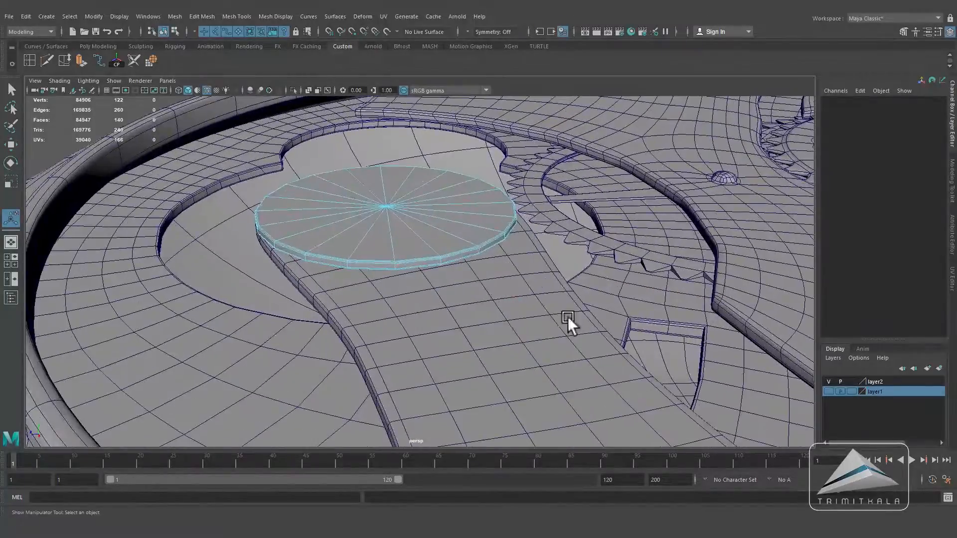
# Step: Rotate the disc about 4.823 degrees in Y to line up a side face with the arm
pyautogui.keyDown('alt'); pyautogui.moveTo(488, 286); pyautogui.dragTo(438, 240); pyautogui.keyUp('alt')
pyautogui.press('q')
pyautogui.click(462, 242)
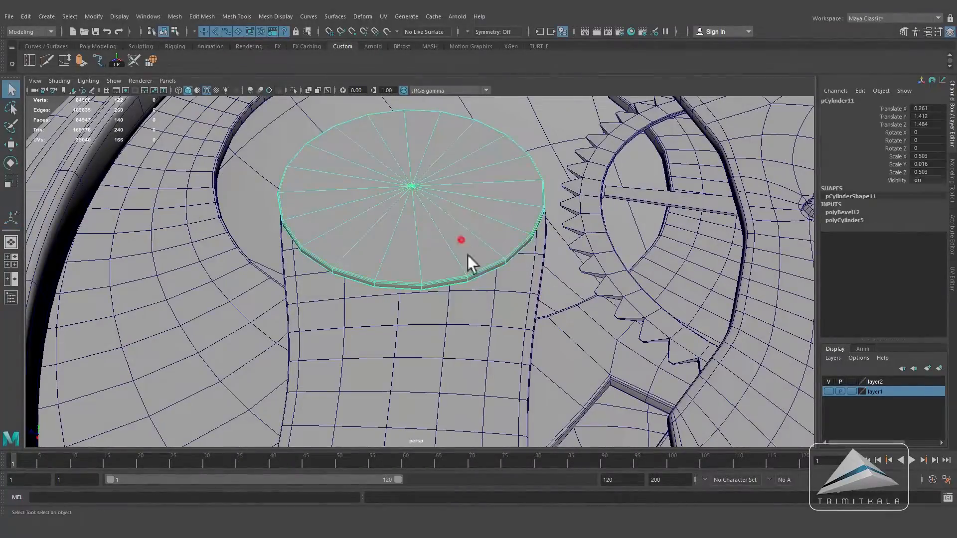
pyautogui.press('e')
pyautogui.keyDown('alt'); pyautogui.moveTo(330, 255); pyautogui.dragTo(454, 190); pyautogui.keyUp('alt')
pyautogui.keyDown('alt'); pyautogui.moveTo(470, 264); pyautogui.dragTo(453, 243); pyautogui.keyUp('alt')
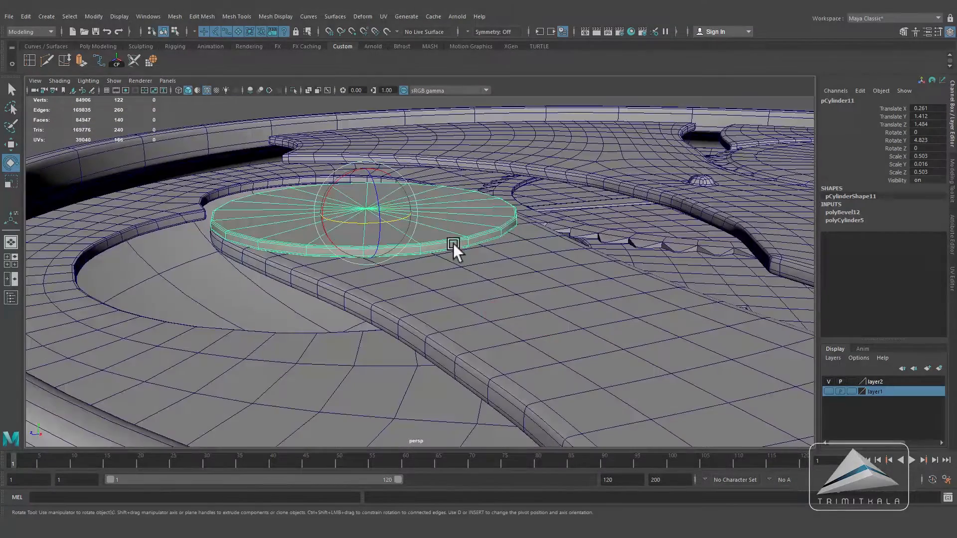
# Step: Extrude the disc's side face facing the arm outward along it, with a local translate Z of about 0.728
pyautogui.moveTo(452, 231); pyautogui.dragTo(452, 272, button='right')
pyautogui.click(453, 245)
pyautogui.click(82, 59)
pyautogui.keyDown('alt'); pyautogui.moveTo(582, 294); pyautogui.dragTo(417, 290, button='right'); pyautogui.keyUp('alt')
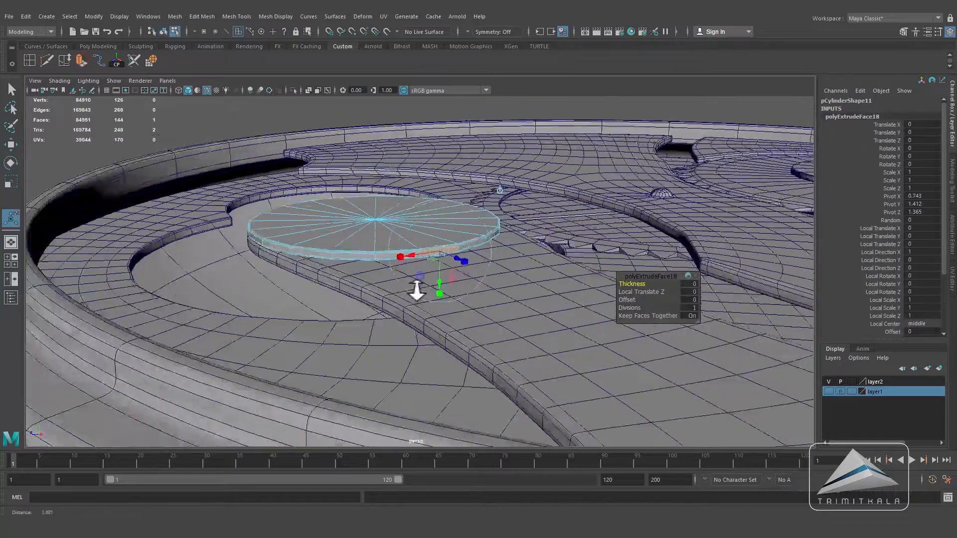
pyautogui.keyDown('alt'); pyautogui.moveTo(417, 291); pyautogui.dragTo(449, 357); pyautogui.keyUp('alt')
pyautogui.click(457, 342)
pyautogui.click(496, 243)
pyautogui.moveTo(454, 329); pyautogui.dragTo(558, 437)
pyautogui.keyDown('alt'); pyautogui.moveTo(548, 424); pyautogui.dragTo(464, 368, button='right'); pyautogui.keyUp('alt')
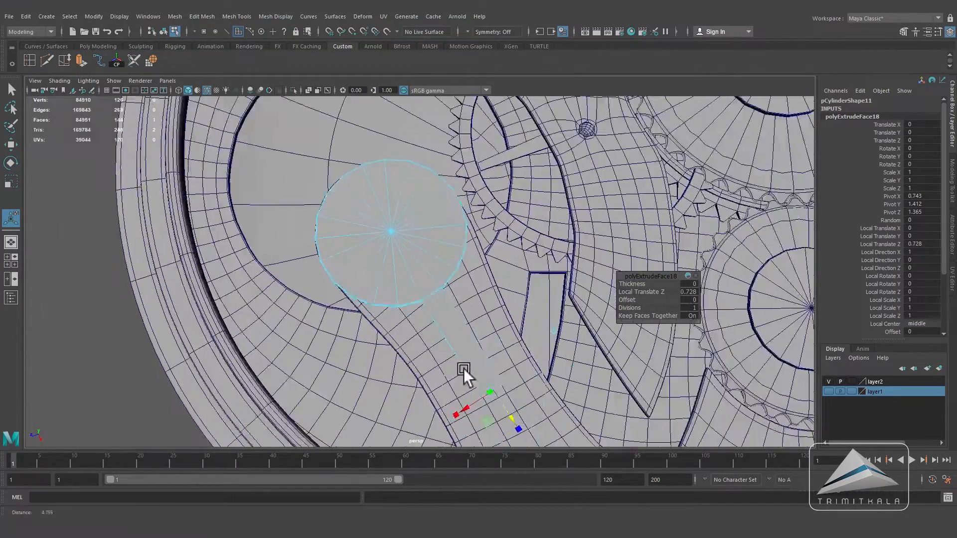
# Step: Narrow the extrusion's outer end to taper it into a pointer, and deselect the disc in object mode
pyautogui.keyDown('alt'); pyautogui.moveTo(463, 369); pyautogui.dragTo(597, 354); pyautogui.keyUp('alt')
pyautogui.keyDown('alt'); pyautogui.moveTo(597, 355); pyautogui.dragTo(509, 327, button='right'); pyautogui.keyUp('alt')
pyautogui.moveTo(509, 326); pyautogui.dragTo(402, 358)
pyautogui.keyDown('alt'); pyautogui.moveTo(448, 324); pyautogui.dragTo(401, 375); pyautogui.keyUp('alt')
pyautogui.press('q')
pyautogui.press('F8')
pyautogui.click(160, 184)
pyautogui.keyDown('alt'); pyautogui.moveTo(214, 254); pyautogui.dragTo(130, 273, button='right'); pyautogui.keyUp('alt')
pyautogui.keyDown('alt'); pyautogui.moveTo(444, 367); pyautogui.dragTo(498, 259); pyautogui.keyUp('alt')
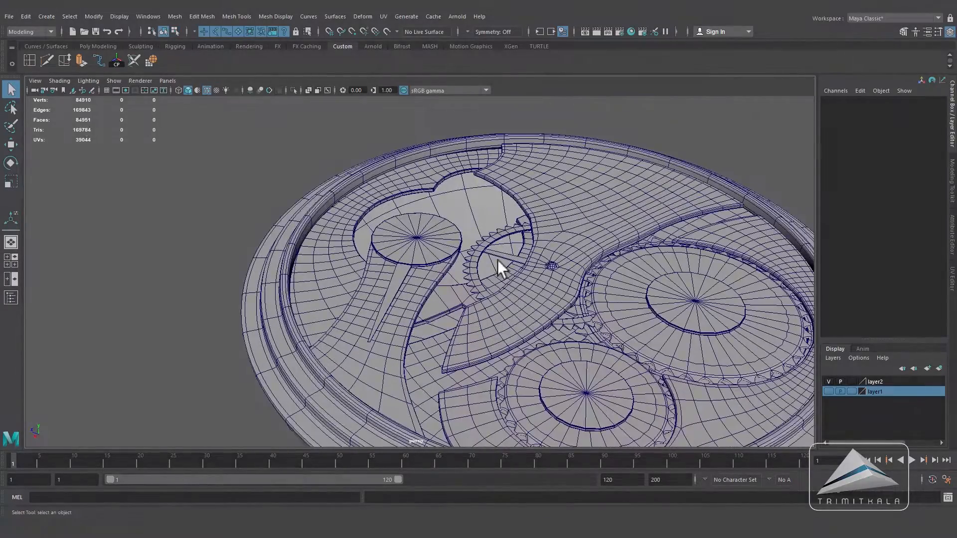
# Step: Create a second polygon cylinder, raise it to about 1.428 in Y and scale it to about 0.246 in X and Z and 0.069 in Y
pyautogui.click(90, 45)
pyautogui.click(64, 61)
pyautogui.click(343, 46)
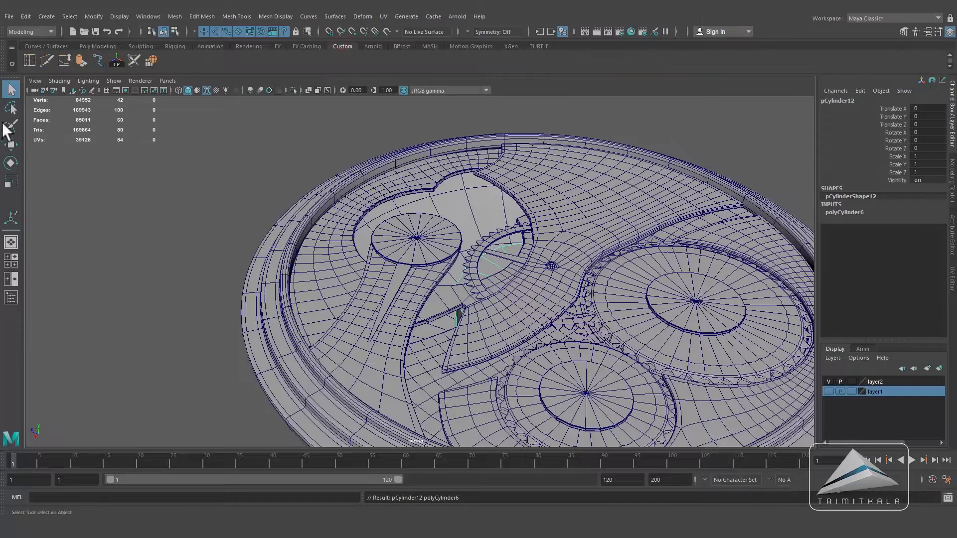
pyautogui.press('w')
pyautogui.moveTo(545, 326); pyautogui.dragTo(426, 256)
pyautogui.press('r')
# Step: Snap the new cylinder to the pointer disc's centre and enlarge it to about 0.436 in X and Z
pyautogui.press('space')
pyautogui.press('w')
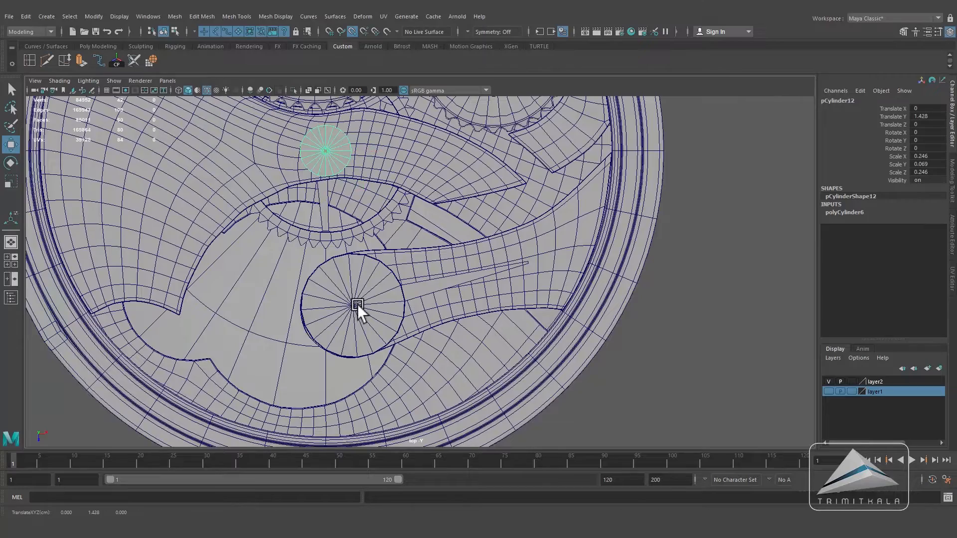
pyautogui.moveTo(355, 303); pyautogui.dragTo(330, 238, button='middle')
pyautogui.moveTo(330, 237); pyautogui.dragTo(430, 244)
# Step: Flatten the new cylinder to about 0.023 in Y and raise it to about 1.452 in Y on top of the pointer disc
pyautogui.press('space')
pyautogui.scroll(2, 429, 244)
pyautogui.moveTo(404, 197)
pyautogui.mouseDown()
pyautogui.moveTo(405, 172)
pyautogui.moveTo(421, 199)
pyautogui.mouseUp()
pyautogui.scroll(3, 432, 211)
pyautogui.press('r')
pyautogui.moveTo(399, 151)
pyautogui.mouseDown()
pyautogui.moveTo(398, 190)
pyautogui.moveTo(395, 162)
pyautogui.mouseUp()
pyautogui.press('w')
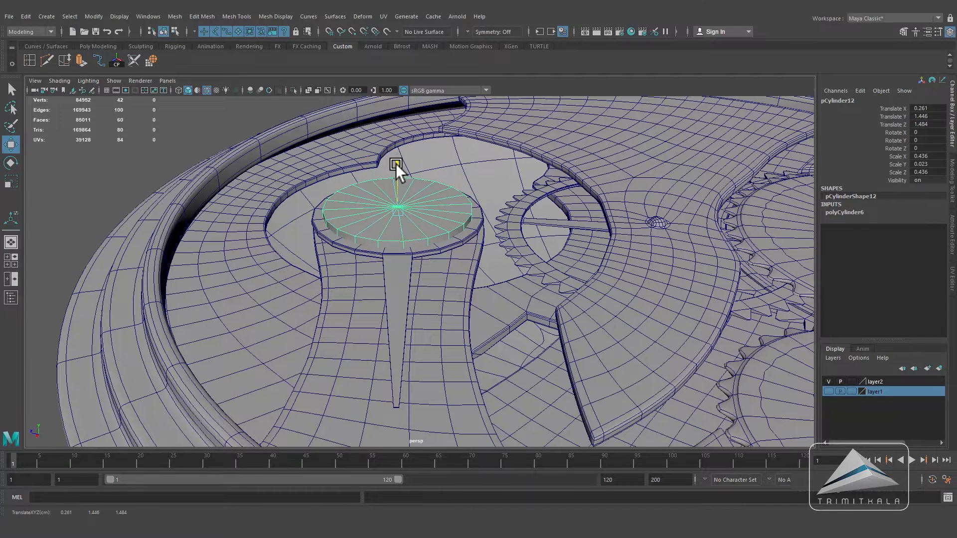
pyautogui.keyDown('alt'); pyautogui.moveTo(413, 209); pyautogui.dragTo(426, 243); pyautogui.keyUp('alt')
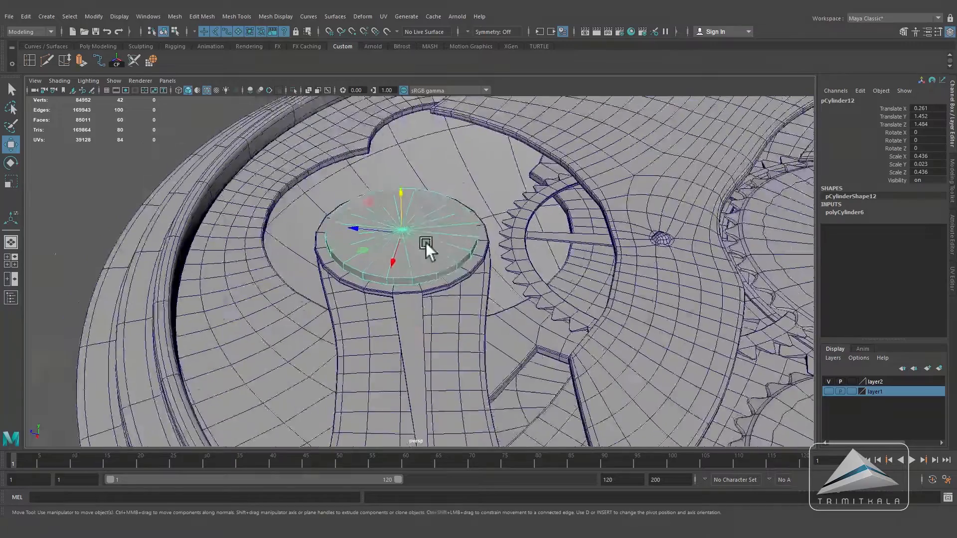
# Step: Select the top cap faces of the flattened cylinder on the pointer disc and extrude them once
pyautogui.scroll(3, 434, 234)
pyautogui.moveTo(444, 224); pyautogui.dragTo(386, 231, button='right')
pyautogui.click(400, 219)
pyautogui.keyDown('alt'); pyautogui.moveTo(447, 238); pyautogui.dragTo(447, 258, button='middle'); pyautogui.keyUp('alt')
pyautogui.keyDown('ctrl'); pyautogui.moveTo(392, 236); pyautogui.dragTo(396, 288, button='right'); pyautogui.keyUp('ctrl')
pyautogui.click(82, 60)
pyautogui.click(476, 212)
pyautogui.click(393, 200)
pyautogui.moveTo(397, 235); pyautogui.dragTo(491, 258)
# Step: Extrude the cap faces repeatedly to form a smaller raised boss with a recessed centre, and deselect the cylinder in object mode
pyautogui.click(81, 60)
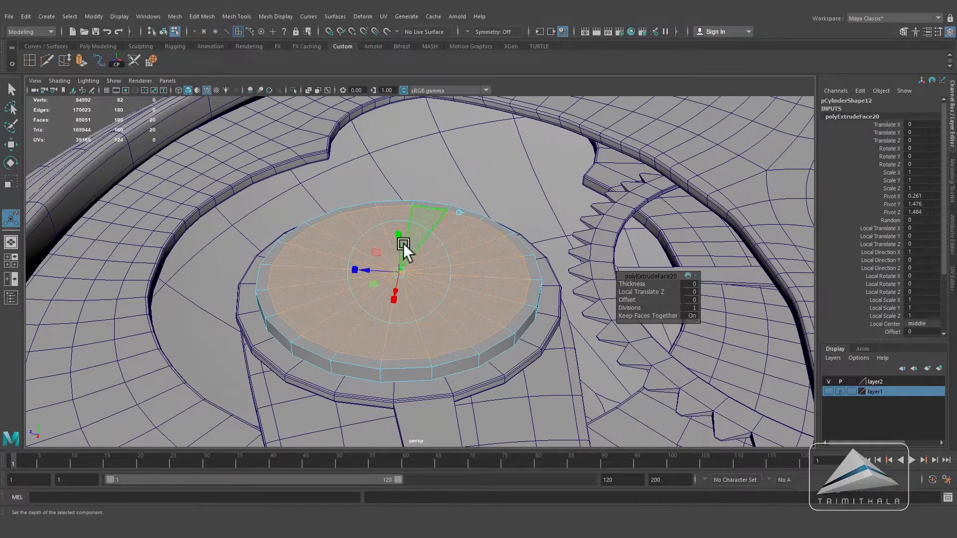
pyautogui.moveTo(399, 270); pyautogui.dragTo(393, 238)
pyautogui.click(81, 60)
pyautogui.click(81, 60)
pyautogui.click(469, 234)
pyautogui.moveTo(400, 272)
pyautogui.mouseDown()
pyautogui.moveTo(384, 273)
pyautogui.moveTo(397, 255)
pyautogui.mouseUp()
pyautogui.click(468, 233)
pyautogui.click(394, 300)
pyautogui.keyDown('alt'); pyautogui.moveTo(491, 329); pyautogui.dragTo(443, 336, button='right'); pyautogui.keyUp('alt')
pyautogui.press('F8')
pyautogui.press('q')
pyautogui.click(231, 160)
# Step: Bevel the circular edge loops of the cylinder's rim, boss and recess with fraction 0.23 and 2 segments
pyautogui.scroll(-2, 433, 294)
pyautogui.moveTo(432, 294); pyautogui.dragTo(432, 259, button='right')
pyautogui.scroll(2, 464, 296)
pyautogui.doubleClick(515, 329)
pyautogui.keyDown('shift'); pyautogui.doubleClick(495, 330); pyautogui.keyUp('shift')
pyautogui.keyDown('shift'); pyautogui.doubleClick(446, 294); pyautogui.keyUp('shift')
pyautogui.scroll(2, 445, 294)
pyautogui.keyDown('shift'); pyautogui.doubleClick(425, 268); pyautogui.keyUp('shift')
pyautogui.keyDown('shift'); pyautogui.doubleClick(441, 329); pyautogui.keyUp('shift')
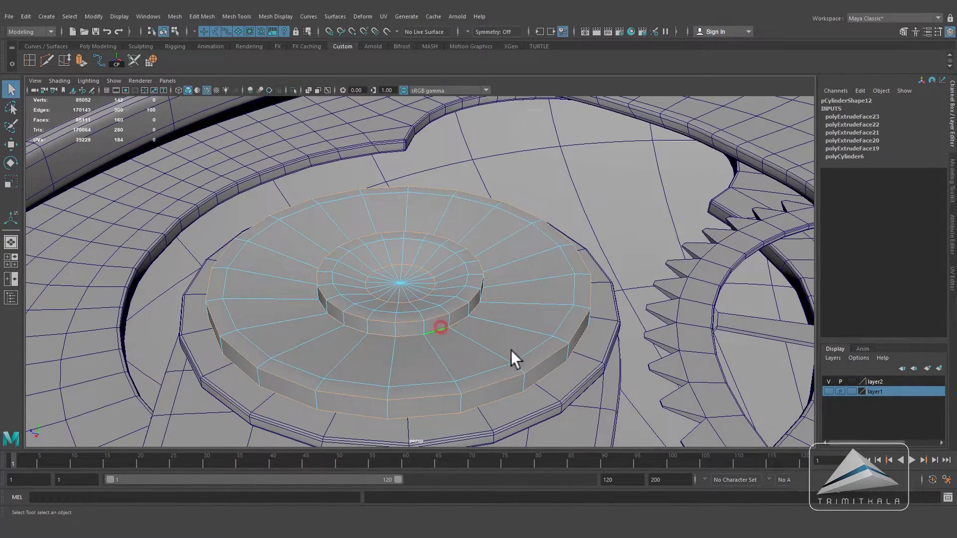
pyautogui.scroll(-2, 457, 342)
pyautogui.keyDown('alt'); pyautogui.moveTo(456, 342); pyautogui.dragTo(448, 334); pyautogui.keyUp('alt')
pyautogui.click(201, 16)
pyautogui.click(223, 69)
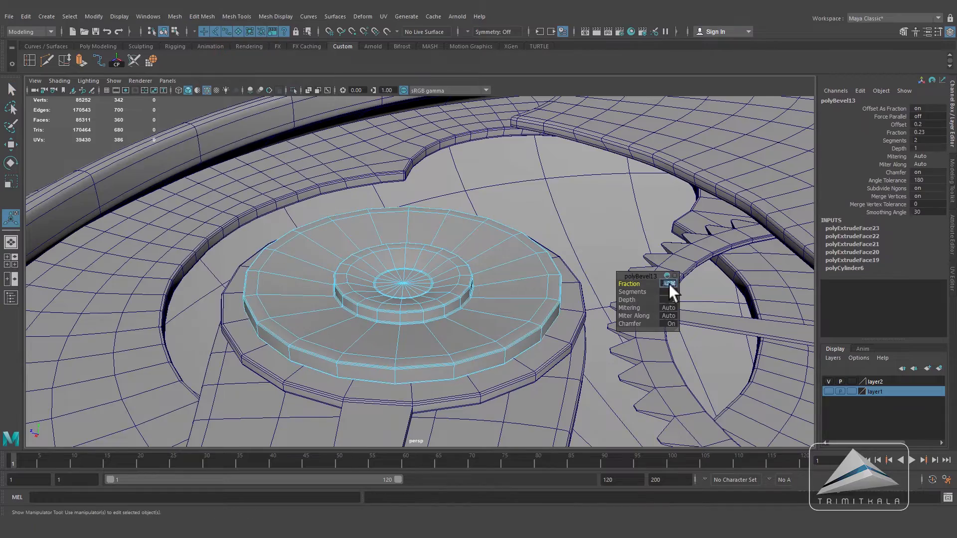
pyautogui.keyDown('alt'); pyautogui.moveTo(453, 256); pyautogui.dragTo(372, 287, button='right'); pyautogui.keyUp('alt')
pyautogui.scroll(-6, 525, 301)
# Step: Create a polygon disc, raise it to about 3.894 in Y and scale it uniformly to about 2.425
pyautogui.press('w')
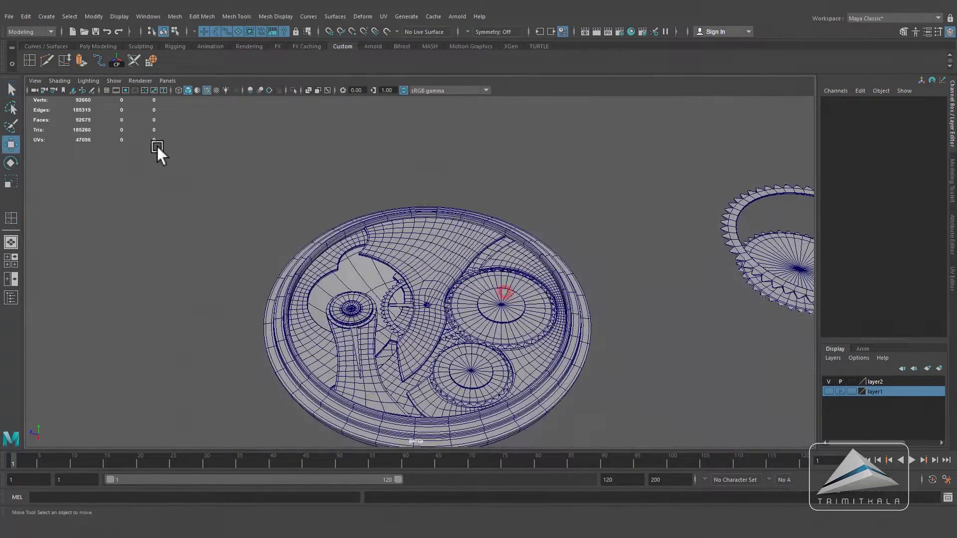
pyautogui.click(98, 45)
pyautogui.click(132, 60)
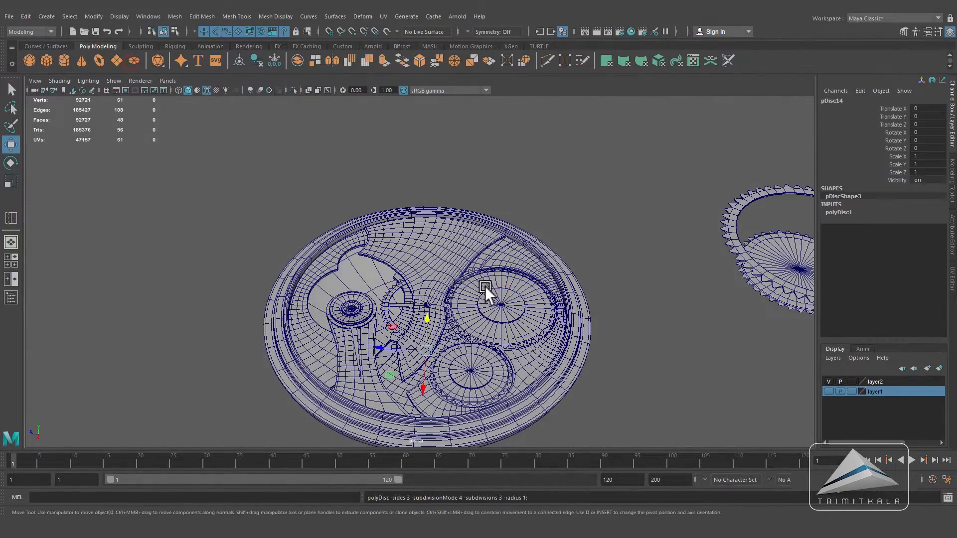
pyautogui.moveTo(423, 318); pyautogui.dragTo(432, 155)
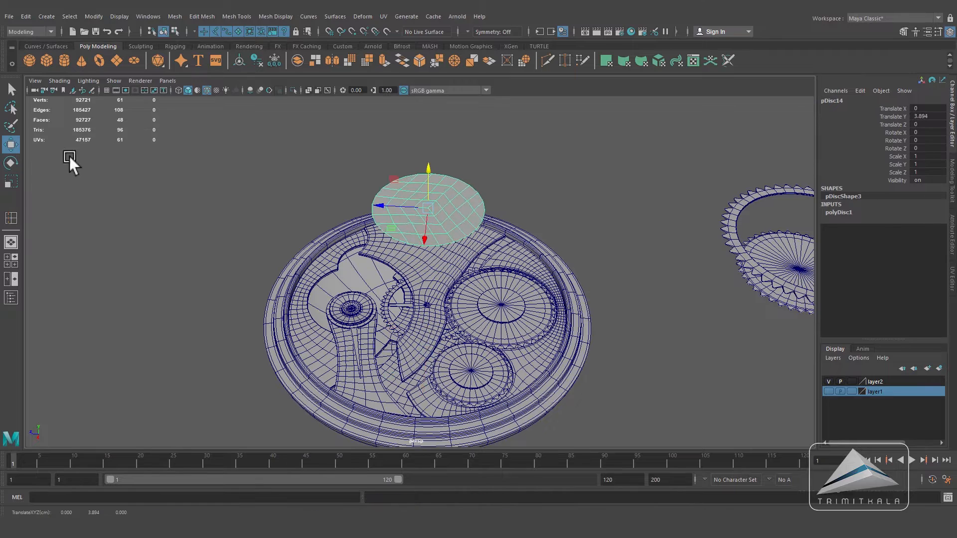
pyautogui.click(11, 181)
pyautogui.moveTo(434, 214); pyautogui.dragTo(493, 199)
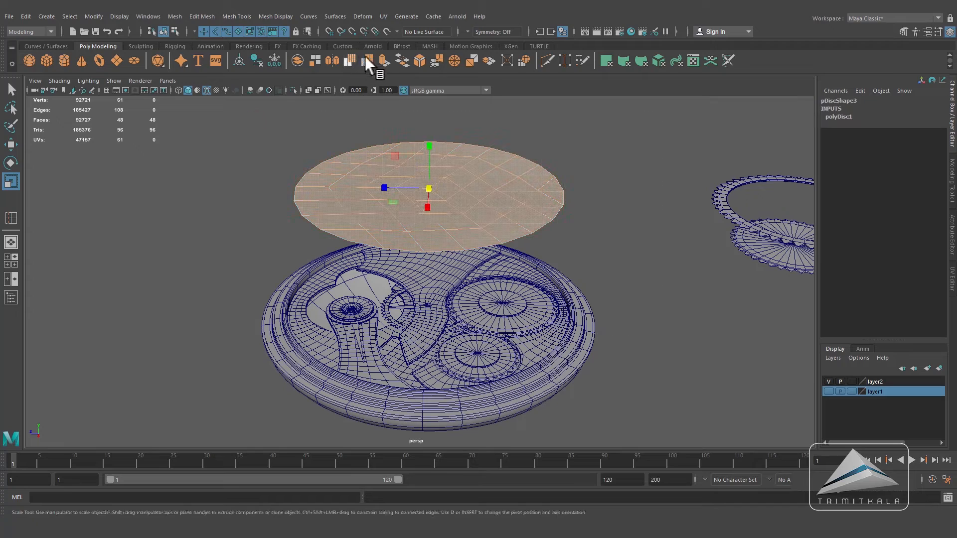
# Step: Extrude all of the new disc's faces to give it a small thickness
pyautogui.click(340, 46)
pyautogui.click(78, 61)
pyautogui.scroll(2, 495, 218)
pyautogui.keyDown('alt'); pyautogui.moveTo(495, 217); pyautogui.dragTo(493, 235); pyautogui.keyUp('alt')
pyautogui.moveTo(460, 153); pyautogui.dragTo(460, 147)
# Step: Bevel the outer rim edge loops of the thickened disc and return it to object mode
pyautogui.moveTo(562, 230); pyautogui.dragTo(585, 244, button='right')
pyautogui.keyDown('shift'); pyautogui.doubleClick(578, 265); pyautogui.keyUp('shift')
pyautogui.keyDown('alt'); pyautogui.moveTo(608, 267); pyautogui.dragTo(636, 258); pyautogui.keyUp('alt')
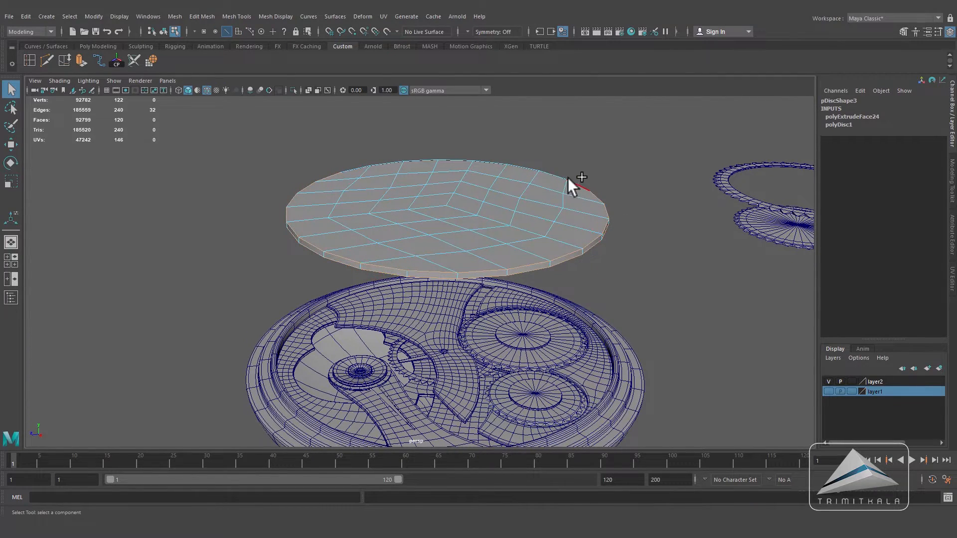
pyautogui.keyDown('alt'); pyautogui.moveTo(621, 199); pyautogui.dragTo(468, 194); pyautogui.keyUp('alt')
pyautogui.keyDown('shift'); pyautogui.doubleClick(471, 205); pyautogui.keyUp('shift')
pyautogui.keyDown('alt'); pyautogui.moveTo(414, 243); pyautogui.dragTo(566, 220); pyautogui.keyUp('alt')
pyautogui.click(202, 16)
pyautogui.click(220, 51)
pyautogui.moveTo(486, 203); pyautogui.dragTo(518, 193, button='right')
pyautogui.keyDown('alt'); pyautogui.moveTo(511, 242); pyautogui.dragTo(500, 224); pyautogui.keyUp('alt')
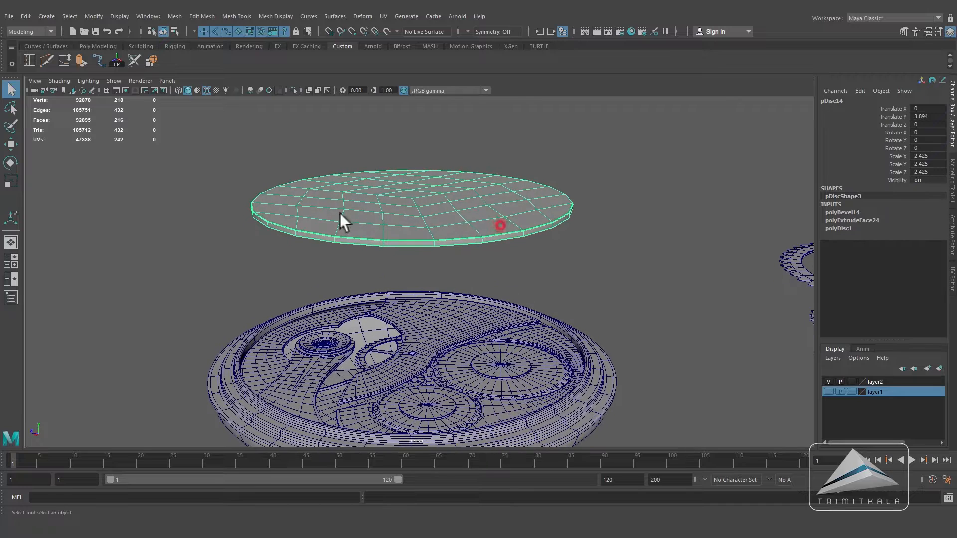
# Step: Flatten the disc to about 1.499 in Y and lower it into the watch case at about 1.013 in Y
pyautogui.click(16, 185)
pyautogui.moveTo(414, 157); pyautogui.dragTo(413, 170)
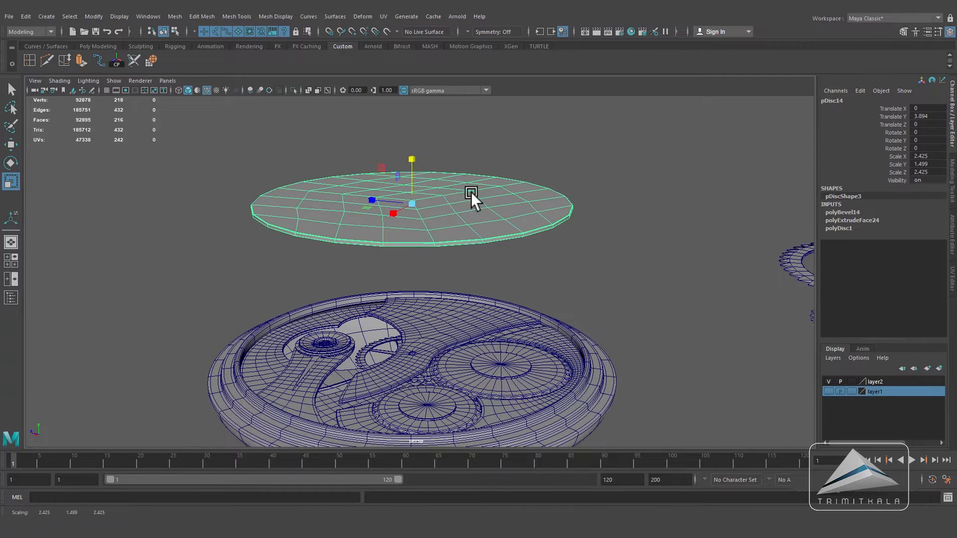
pyautogui.press('space')
pyautogui.moveTo(471, 193); pyautogui.dragTo(504, 238)
pyautogui.scroll(-5, 465, 228)
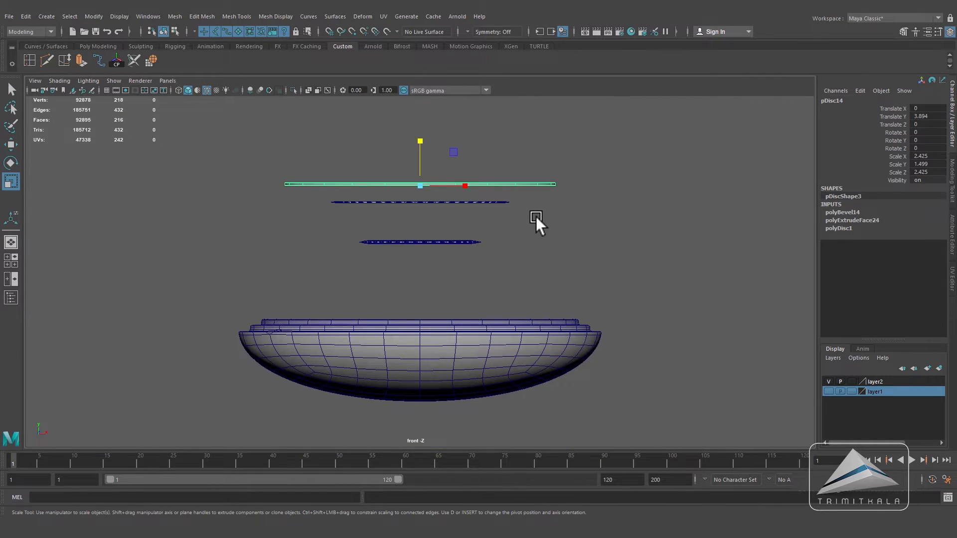
pyautogui.press('4')
pyautogui.click(11, 145)
pyautogui.moveTo(382, 139); pyautogui.dragTo(393, 349, button='middle')
# Step: Enlarge the disc to about 3.002 in X and Z, flatten it to about 1.196 in Y and restore shaded display
pyautogui.keyDown('alt'); pyautogui.moveTo(393, 349); pyautogui.dragTo(430, 360, button='right'); pyautogui.keyUp('alt')
pyautogui.keyDown('alt'); pyautogui.moveTo(429, 360); pyautogui.dragTo(439, 295, button='middle'); pyautogui.keyUp('alt')
pyautogui.keyDown('alt'); pyautogui.moveTo(479, 309); pyautogui.dragTo(510, 321, button='right'); pyautogui.keyUp('alt')
pyautogui.keyDown('alt'); pyautogui.moveTo(510, 321); pyautogui.dragTo(518, 274, button='middle'); pyautogui.keyUp('alt')
pyautogui.keyDown('alt'); pyautogui.moveTo(518, 274); pyautogui.dragTo(548, 287, button='right'); pyautogui.keyUp('alt')
pyautogui.click(11, 185)
pyautogui.moveTo(439, 317); pyautogui.dragTo(539, 327)
pyautogui.moveTo(438, 277); pyautogui.dragTo(434, 288)
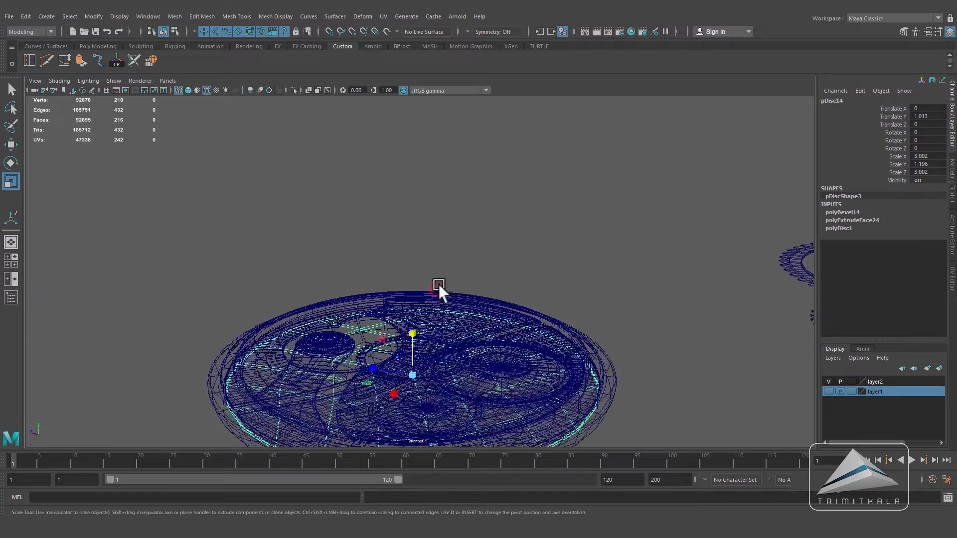
pyautogui.press('5')
pyautogui.moveTo(438, 284)
pyautogui.keyDown('alt'); pyautogui.mouseDown()
pyautogui.moveTo(621, 260)
pyautogui.moveTo(514, 261)
pyautogui.mouseUp(); pyautogui.keyUp('alt')
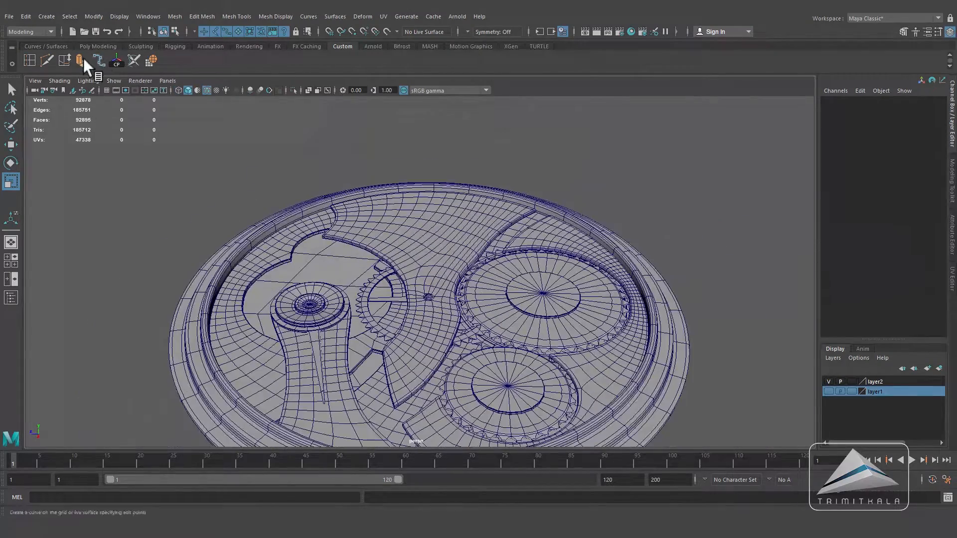
# Step: Create a polygon torus, raise it to about 2.485 in Y and set its section radius to 0.1
pyautogui.click(97, 45)
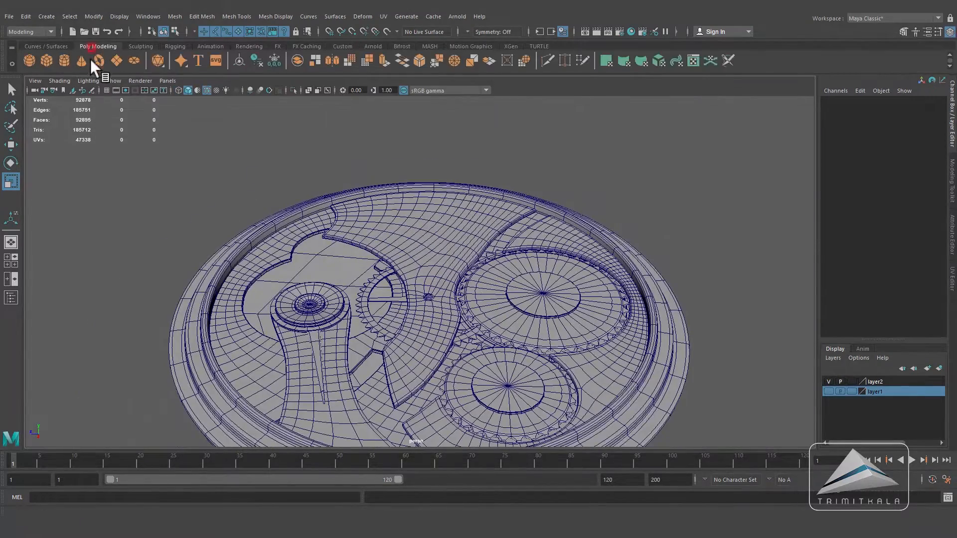
pyautogui.click(99, 61)
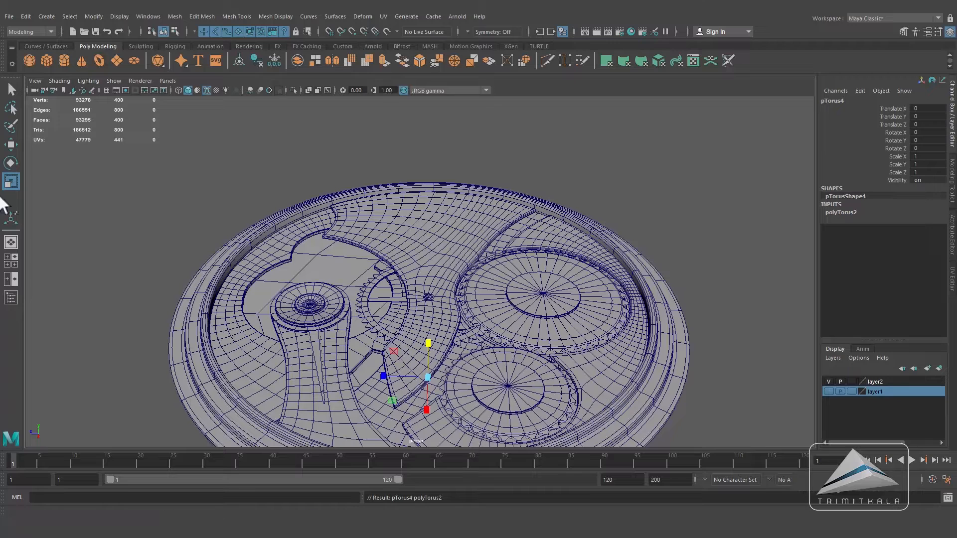
pyautogui.press('w')
pyautogui.moveTo(427, 344); pyautogui.dragTo(439, 192)
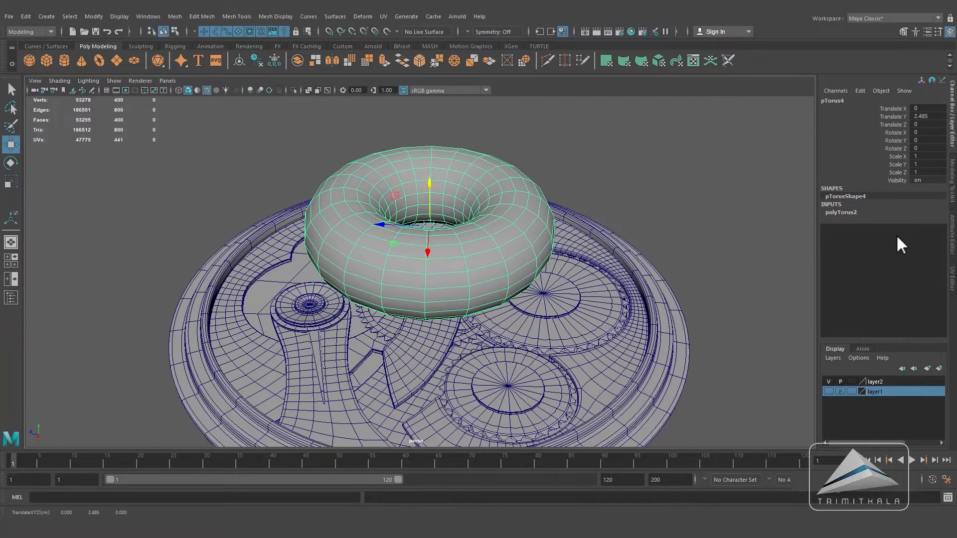
pyautogui.click(850, 213)
pyautogui.click(922, 229)
pyautogui.write('.1')
pyautogui.press('Return')
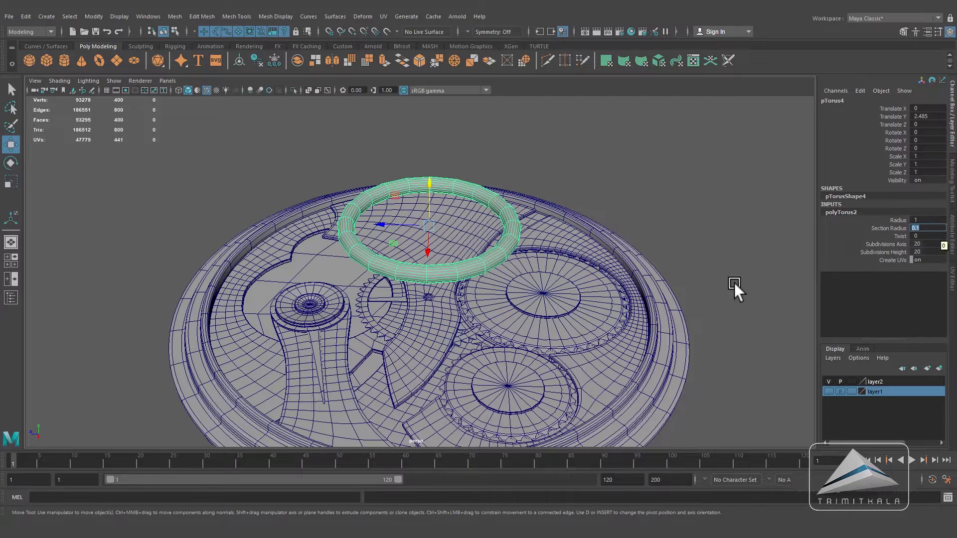
# Step: Set the torus's height subdivisions to 4, twist to 45 and section radius to 0.05
pyautogui.click(922, 251)
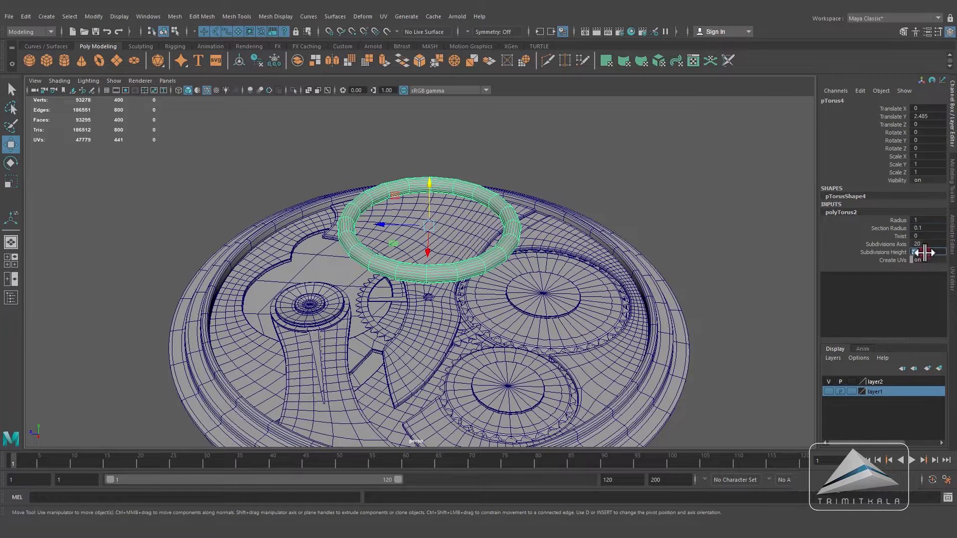
pyautogui.write('4')
pyautogui.press('Return')
pyautogui.click(922, 236)
pyautogui.write('45')
pyautogui.press('Return')
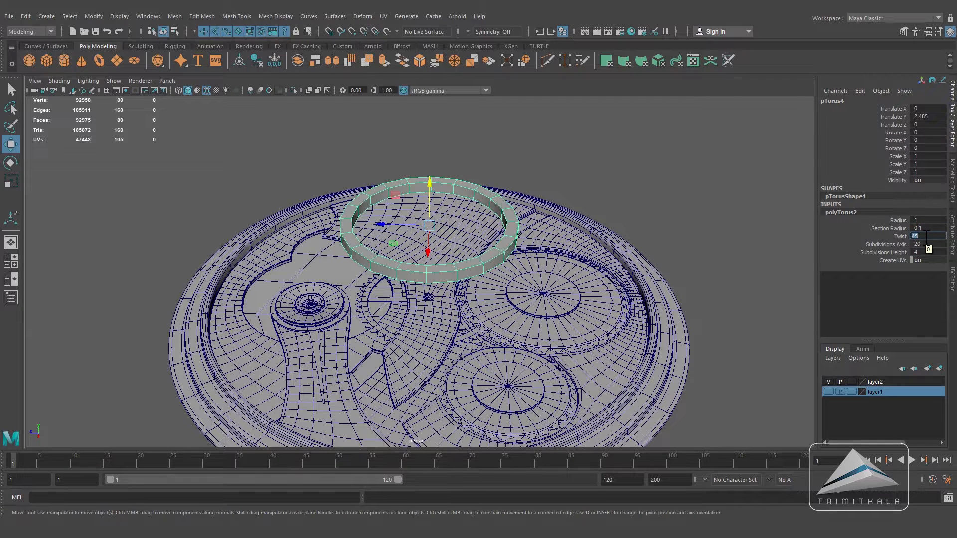
pyautogui.click(927, 227)
pyautogui.write('0.05')
pyautogui.press('Return')
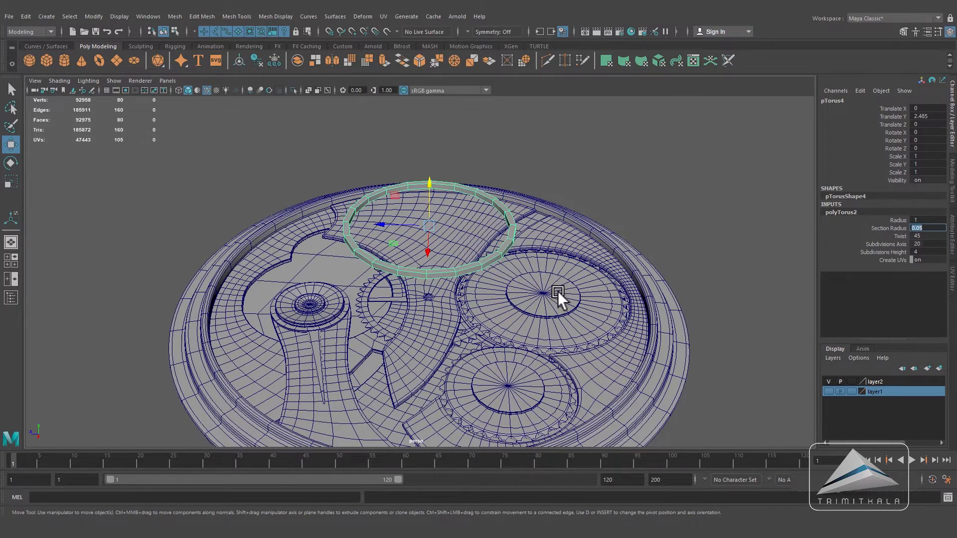
# Step: Select the four edge loops around the square-section ring and bevel them with fraction 0.4 and 2 segments
pyautogui.keyDown('alt'); pyautogui.moveTo(558, 291); pyautogui.dragTo(498, 244, button='right'); pyautogui.keyUp('alt')
pyautogui.keyDown('alt'); pyautogui.moveTo(499, 244); pyautogui.dragTo(495, 204); pyautogui.keyUp('alt')
pyautogui.keyDown('alt'); pyautogui.moveTo(495, 204); pyautogui.dragTo(593, 263, button='right'); pyautogui.keyUp('alt')
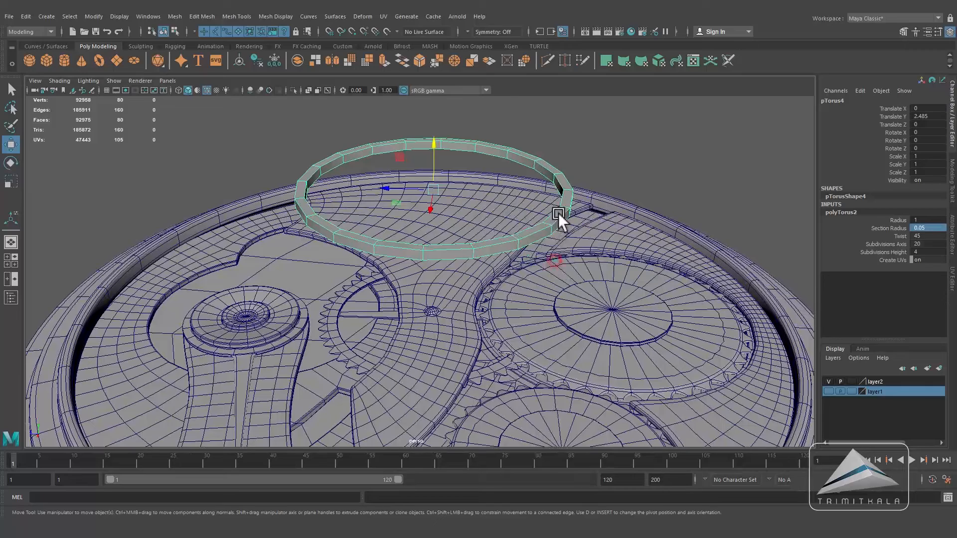
pyautogui.moveTo(558, 214); pyautogui.dragTo(558, 203, button='right')
pyautogui.doubleClick(555, 215)
pyautogui.keyDown('shift'); pyautogui.doubleClick(558, 219); pyautogui.keyUp('shift')
pyautogui.keyDown('shift'); pyautogui.doubleClick(544, 234); pyautogui.keyUp('shift')
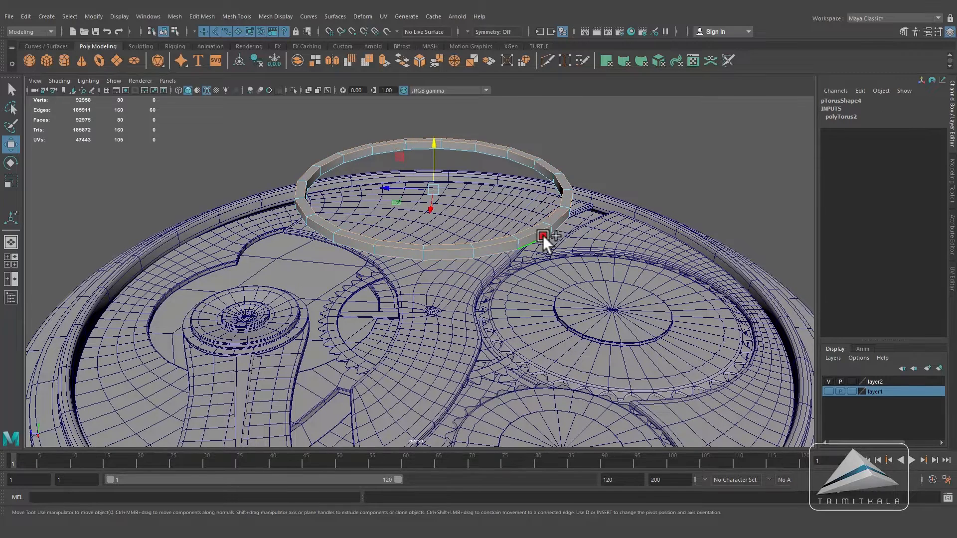
pyautogui.click(204, 17)
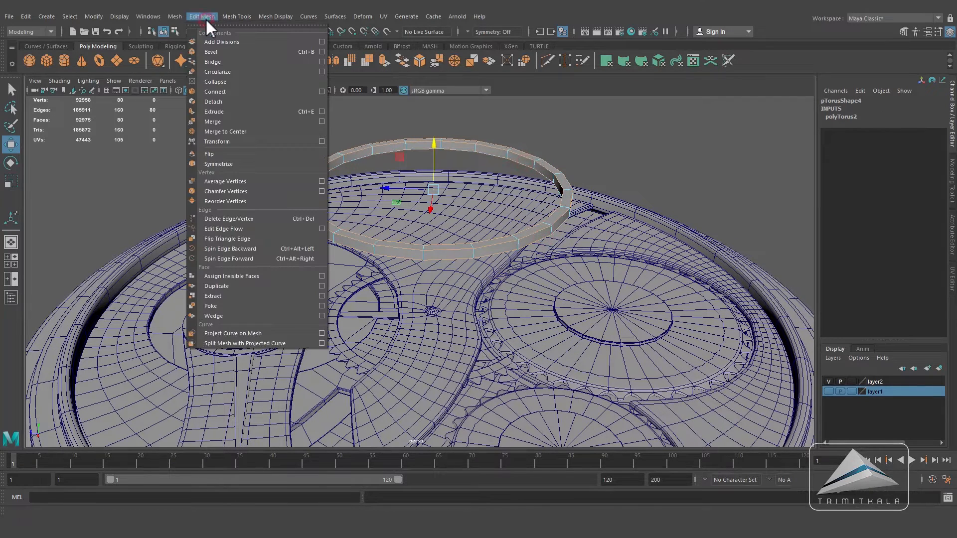
pyautogui.click(214, 52)
pyautogui.click(672, 284)
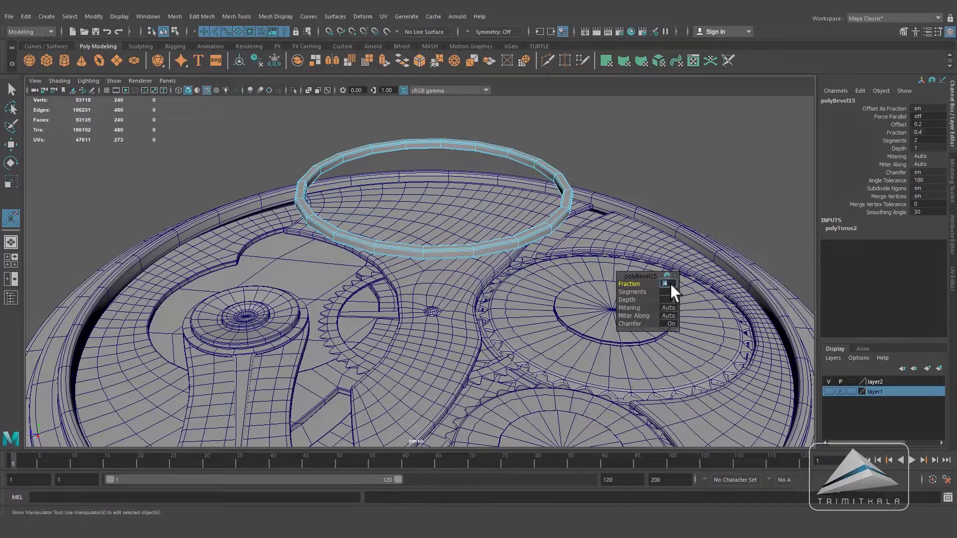
pyautogui.click(564, 151)
pyautogui.moveTo(553, 175); pyautogui.dragTo(601, 162, button='right')
# Step: Snap the bevelled ring to the pointer disc's centre and set it at about 1.443 in Y
pyautogui.press('q')
pyautogui.click(551, 172)
pyautogui.press('space')
pyautogui.press('w')
pyautogui.press('space')
pyautogui.keyDown('alt'); pyautogui.moveTo(414, 306); pyautogui.dragTo(467, 293, button='middle'); pyautogui.keyUp('alt')
pyautogui.press('v')
pyautogui.moveTo(310, 99); pyautogui.dragTo(357, 332)
pyautogui.keyDown('alt'); pyautogui.moveTo(431, 322); pyautogui.dragTo(434, 358); pyautogui.keyUp('alt')
# Step: Thin the ring around the pointer disc by setting its section radius to 0.03
pyautogui.click(841, 219)
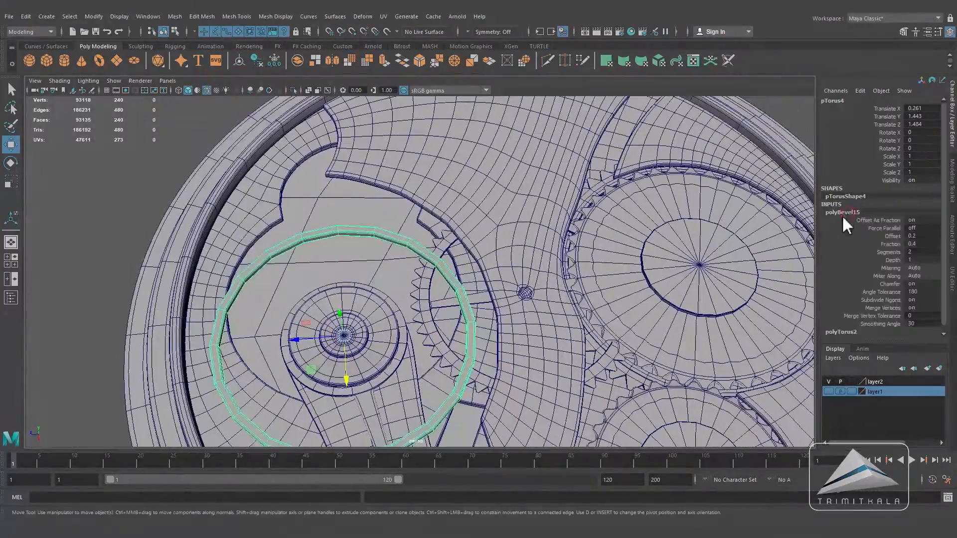
pyautogui.doubleClick(930, 236)
pyautogui.write('0.03')
pyautogui.press('Return')
pyautogui.keyDown('alt'); pyautogui.moveTo(591, 267); pyautogui.dragTo(335, 282); pyautogui.keyUp('alt')
pyautogui.keyDown('alt'); pyautogui.moveTo(354, 356); pyautogui.dragTo(368, 313); pyautogui.keyUp('alt')
pyautogui.scroll(-3, 368, 312)
pyautogui.keyDown('alt'); pyautogui.moveTo(429, 314); pyautogui.dragTo(432, 294); pyautogui.keyUp('alt')
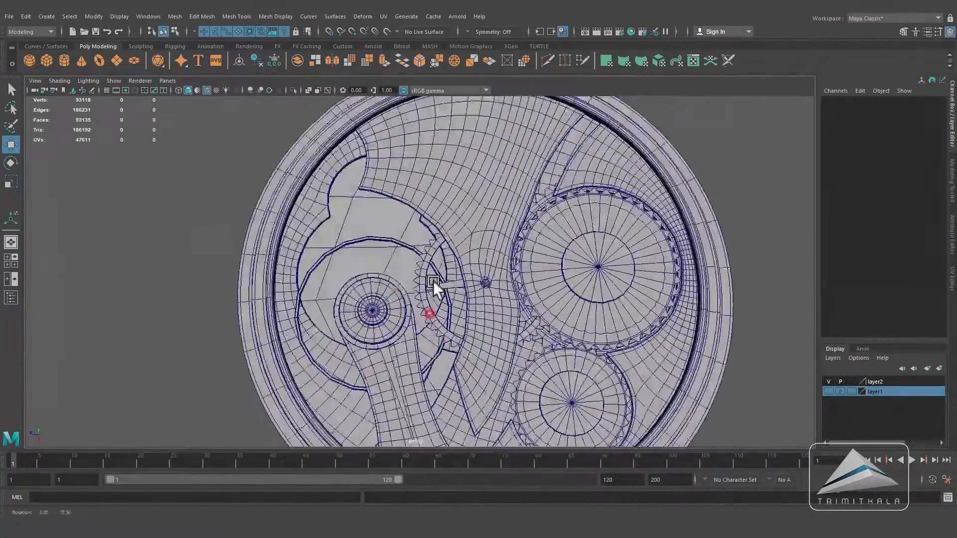
# Step: Turn on smooth mesh preview for the thin ring and deselect it
pyautogui.scroll(3, 433, 291)
pyautogui.click(404, 250)
pyautogui.press('3')
pyautogui.click(156, 192)
pyautogui.keyDown('alt'); pyautogui.moveTo(377, 270); pyautogui.dragTo(463, 276); pyautogui.keyUp('alt')
pyautogui.scroll(-3, 493, 287)
pyautogui.scroll(-3, 493, 287)
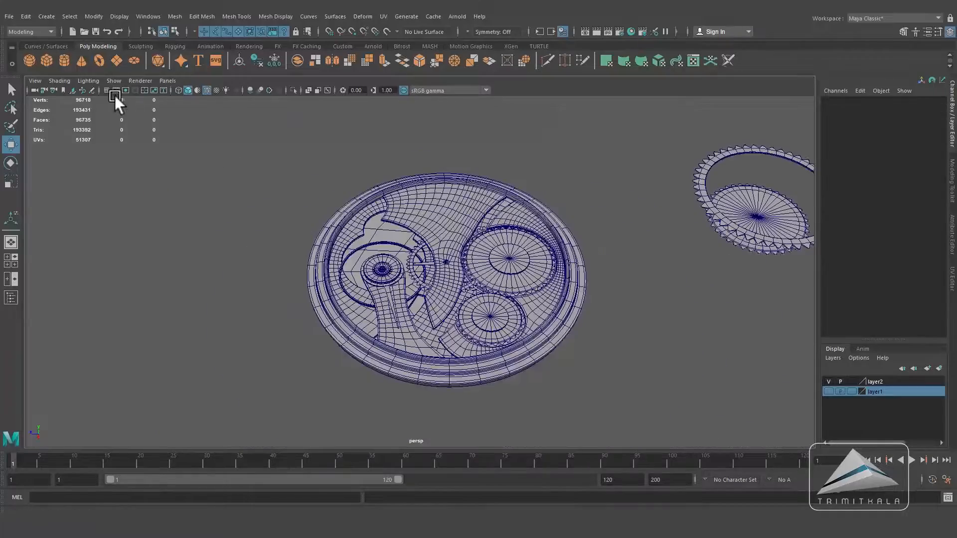
# Step: Create another polygon torus and raise it to about 4.182 in Y above the watch
pyautogui.click(100, 59)
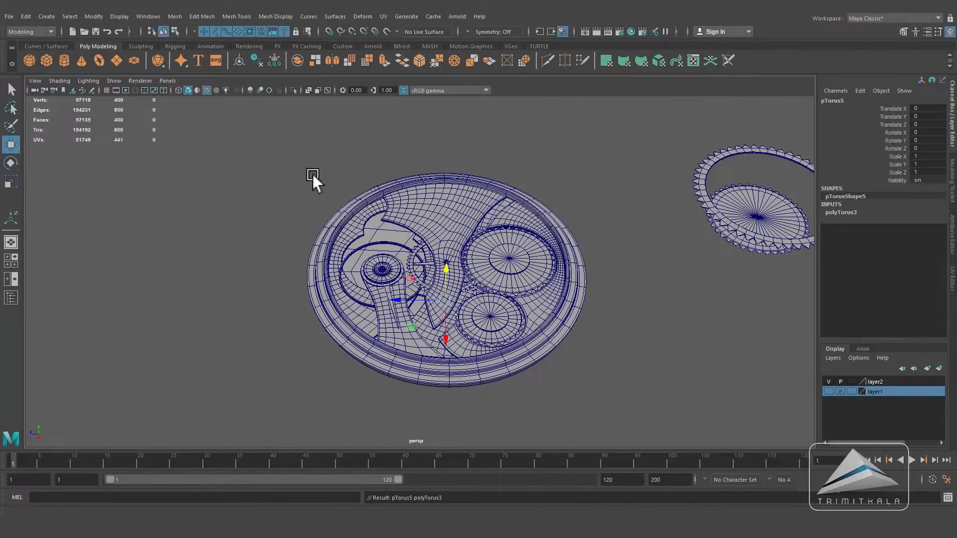
pyautogui.moveTo(453, 269); pyautogui.dragTo(430, 128)
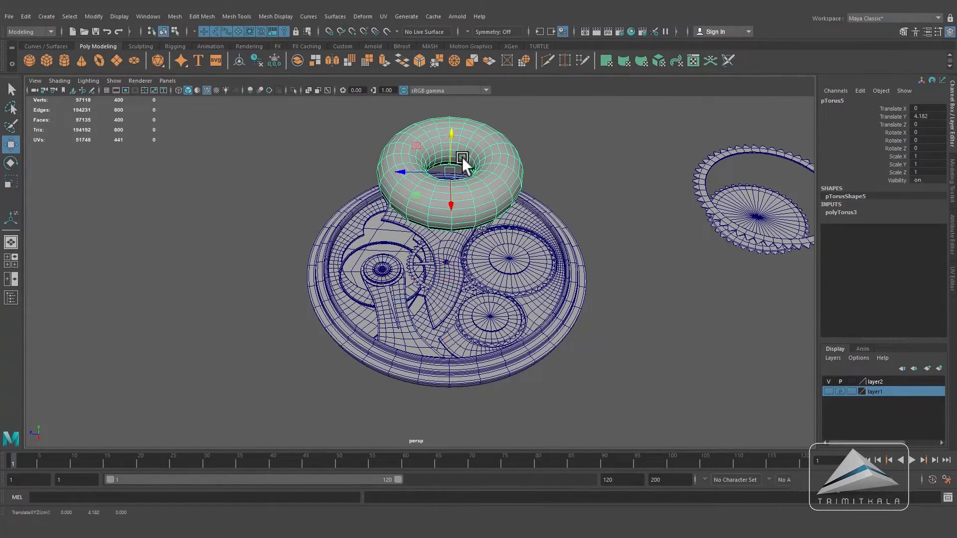
pyautogui.scroll(1, 623, 199)
# Step: Set the second torus's height subdivisions to 4 and its twist to 45
pyautogui.click(840, 212)
pyautogui.click(921, 252)
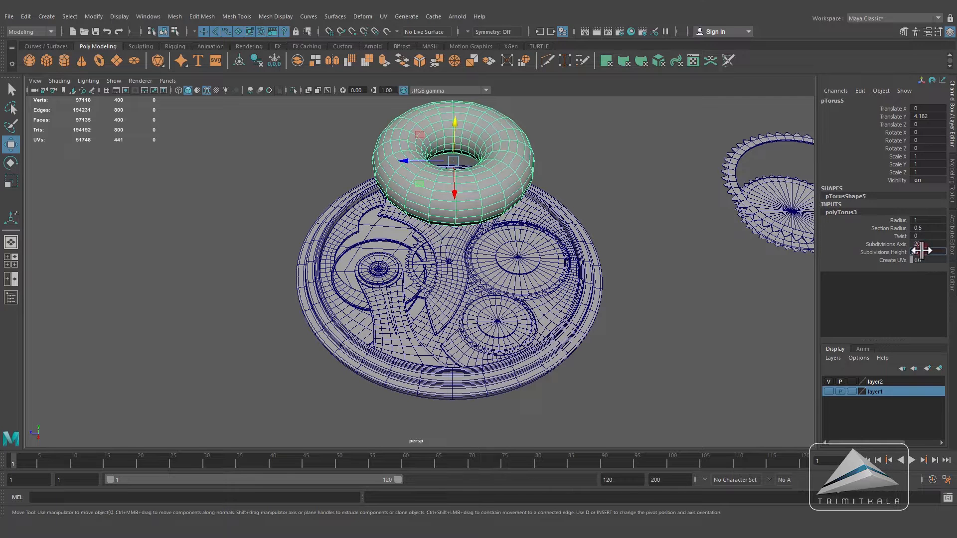
pyautogui.write('4')
pyautogui.press('Return')
pyautogui.click(921, 237)
pyautogui.write('45')
pyautogui.press('Return')
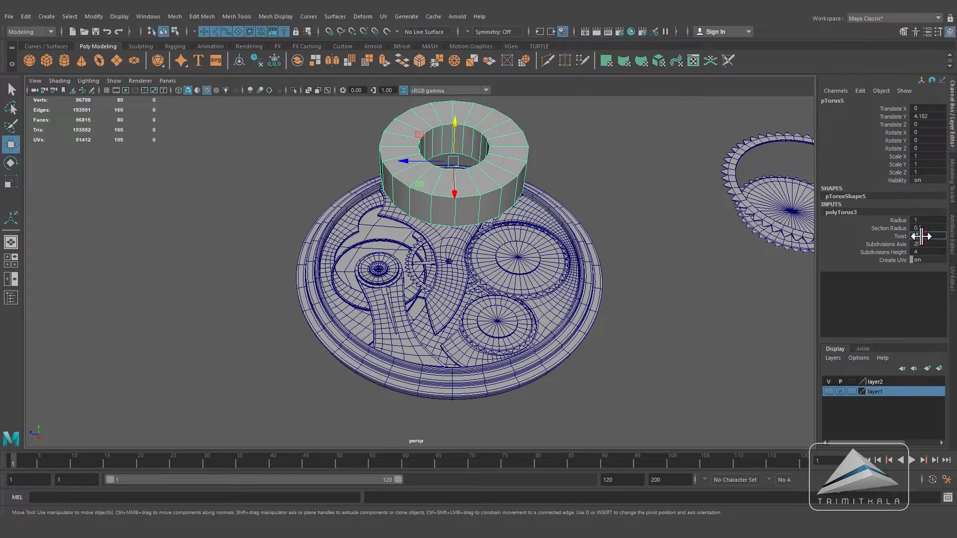
# Step: Increase the second torus's radius to 1.9 and move it clear of the watch in the top view
pyautogui.keyDown('alt'); pyautogui.moveTo(636, 224); pyautogui.dragTo(548, 231); pyautogui.keyUp('alt')
pyautogui.click(897, 219)
pyautogui.moveTo(629, 237); pyautogui.dragTo(636, 236, button='middle')
pyautogui.press('space')
pyautogui.press('space')
pyautogui.press('w')
pyautogui.keyDown('alt'); pyautogui.moveTo(438, 231); pyautogui.dragTo(468, 203, button='middle'); pyautogui.keyUp('alt')
pyautogui.moveTo(413, 250); pyautogui.dragTo(412, 300)
pyautogui.moveTo(462, 253)
pyautogui.mouseDown(button='right')
pyautogui.moveTo(464, 279)
pyautogui.moveTo(462, 253)
pyautogui.mouseUp(button='right')
pyautogui.moveTo(420, 348); pyautogui.dragTo(420, 381)
pyautogui.scroll(1, 516, 356)
pyautogui.keyDown('alt'); pyautogui.moveTo(516, 357); pyautogui.dragTo(531, 318, button='middle'); pyautogui.keyUp('alt')
# Step: Delete most of the second torus's faces, leaving an arc of six segments on the side nearest the watch
pyautogui.moveTo(477, 253); pyautogui.dragTo(477, 280, button='right')
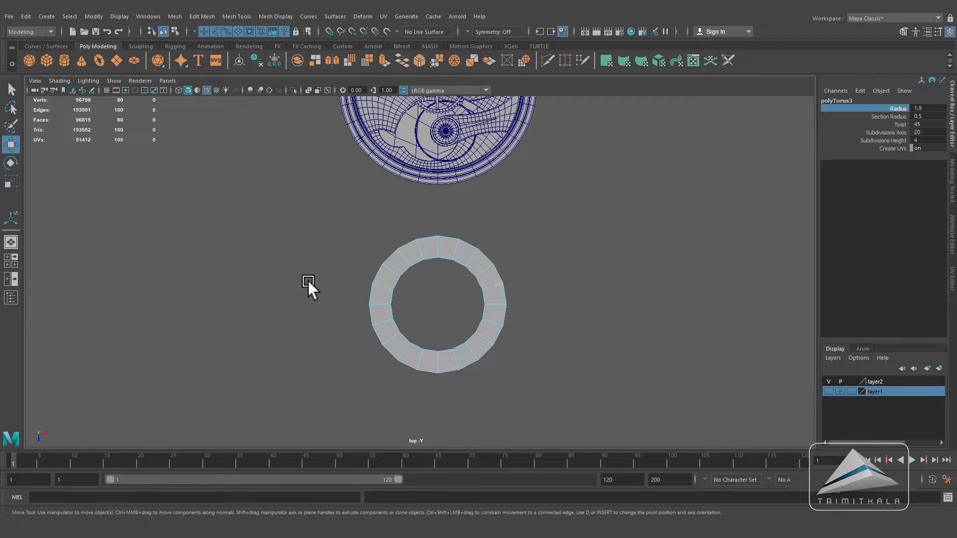
pyautogui.moveTo(308, 280); pyautogui.dragTo(308, 280)
pyautogui.press('Delete')
# Step: Delete the end segment on each side of the arc piece, leaving four segments
pyautogui.scroll(1, 384, 261)
pyautogui.moveTo(373, 256); pyautogui.dragTo(395, 292)
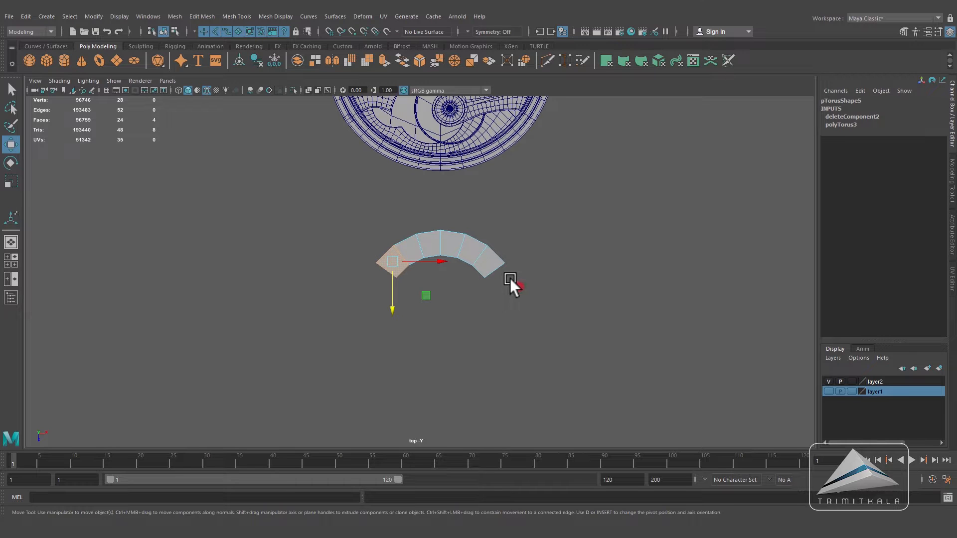
pyautogui.press('Delete')
pyautogui.click(503, 263)
pyautogui.press('Delete')
# Step: Close both open ends of the arc piece with Fill Hole
pyautogui.press('space')
pyautogui.press('space')
pyautogui.keyDown('alt'); pyautogui.moveTo(491, 247); pyautogui.dragTo(579, 244); pyautogui.keyUp('alt')
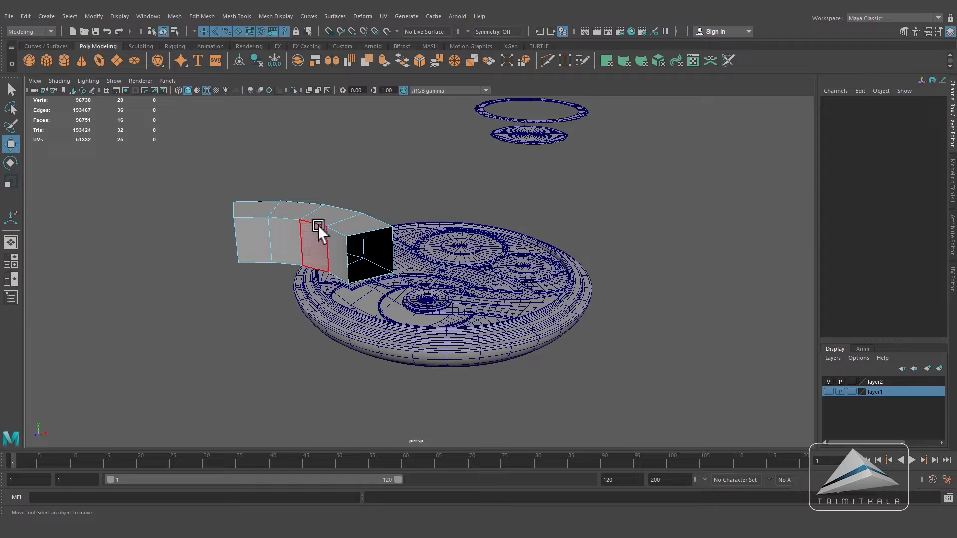
pyautogui.moveTo(318, 224); pyautogui.dragTo(324, 217, button='right')
pyautogui.click(176, 16)
pyautogui.click(199, 89)
pyautogui.click(432, 200)
pyautogui.keyDown('alt'); pyautogui.moveTo(432, 200); pyautogui.dragTo(518, 217); pyautogui.keyUp('alt')
pyautogui.click(564, 244)
# Step: Flatten the arc piece to a Y scale of about 0.19
pyautogui.keyDown('alt'); pyautogui.moveTo(611, 254); pyautogui.dragTo(577, 256); pyautogui.keyUp('alt')
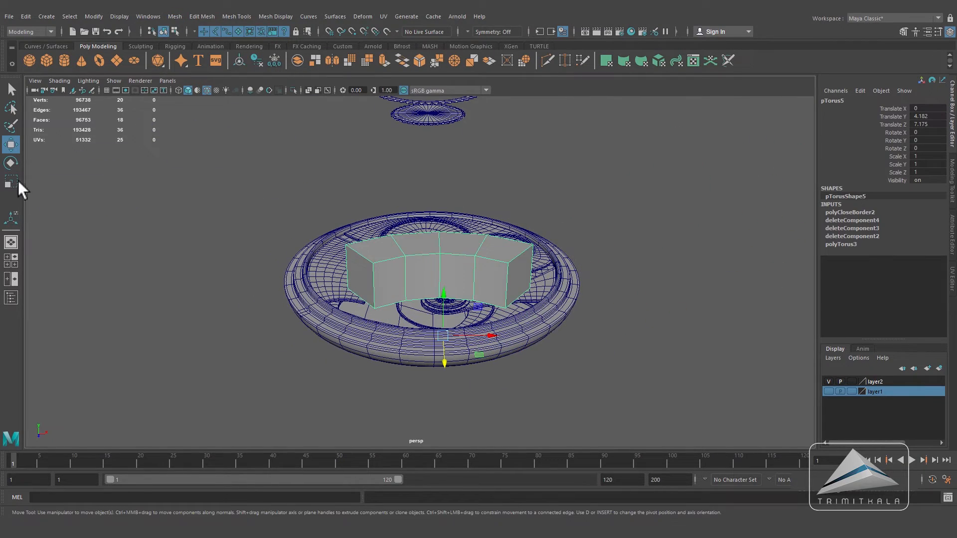
pyautogui.click(14, 183)
pyautogui.moveTo(444, 298); pyautogui.dragTo(437, 335)
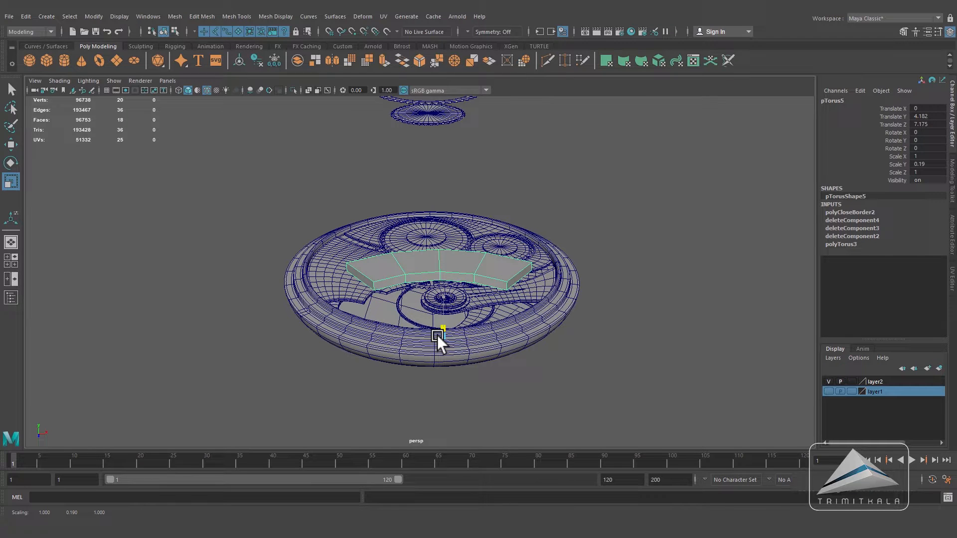
# Step: Create a polygon cylinder, move it to about 3.999 in Z toward the arc, and raise it to the arc's height
pyautogui.press('space')
pyautogui.moveTo(563, 339); pyautogui.dragTo(504, 289)
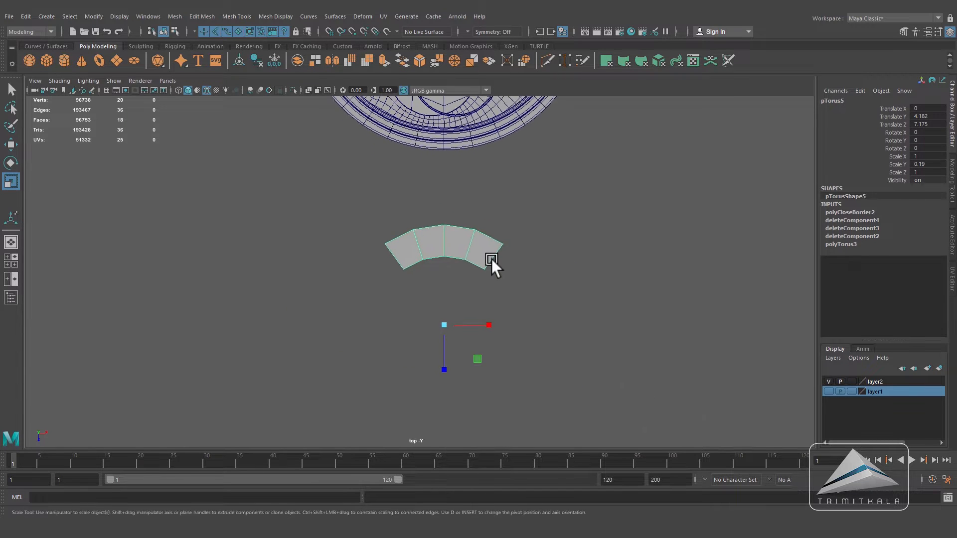
pyautogui.click(64, 60)
pyautogui.scroll(-4, 474, 267)
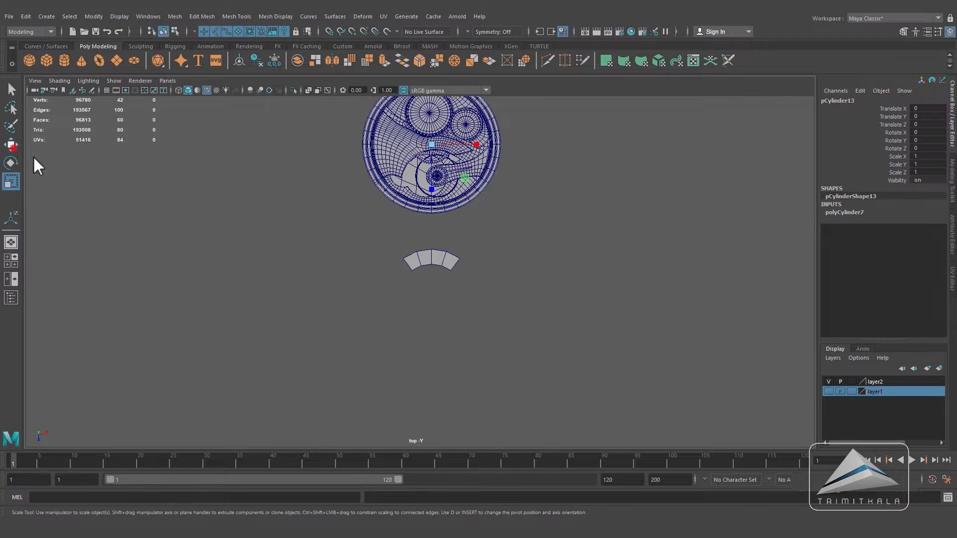
pyautogui.press('w')
pyautogui.moveTo(429, 190); pyautogui.dragTo(432, 274)
pyautogui.press('space')
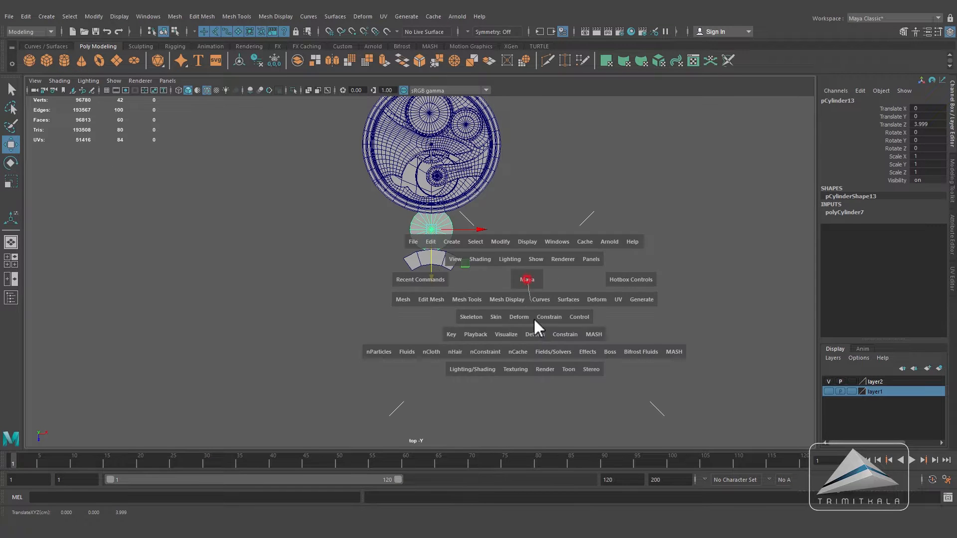
pyautogui.moveTo(533, 318); pyautogui.dragTo(567, 325)
pyautogui.scroll(-4, 472, 324)
pyautogui.scroll(-2, 471, 326)
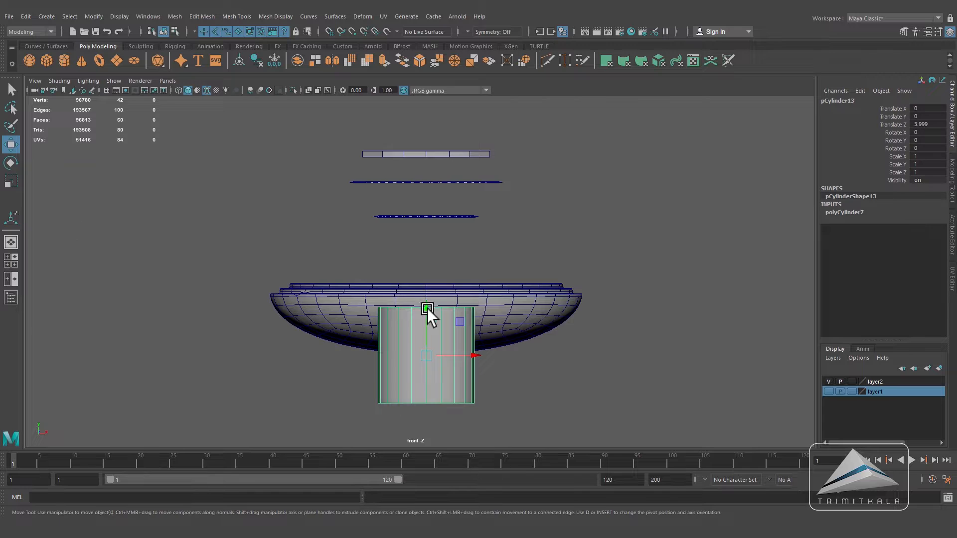
pyautogui.moveTo(426, 308); pyautogui.dragTo(433, 107)
# Step: Flatten the cylinder to a Y scale of about 0.067 and fine-tune its height to about 4.182 in Y
pyautogui.scroll(4, 535, 277)
pyautogui.keyDown('alt'); pyautogui.moveTo(534, 277); pyautogui.dragTo(542, 390, button='middle'); pyautogui.keyUp('alt')
pyautogui.click(15, 184)
pyautogui.moveTo(444, 178); pyautogui.dragTo(441, 217)
pyautogui.press('e')
pyautogui.scroll(2, 581, 244)
pyautogui.keyDown('alt'); pyautogui.moveTo(581, 244); pyautogui.dragTo(578, 255, button='middle'); pyautogui.keyUp('alt')
pyautogui.press('w')
pyautogui.scroll(2, 478, 223)
pyautogui.press('4')
pyautogui.moveTo(450, 170); pyautogui.dragTo(450, 168)
pyautogui.moveTo(505, 235); pyautogui.dragTo(508, 214)
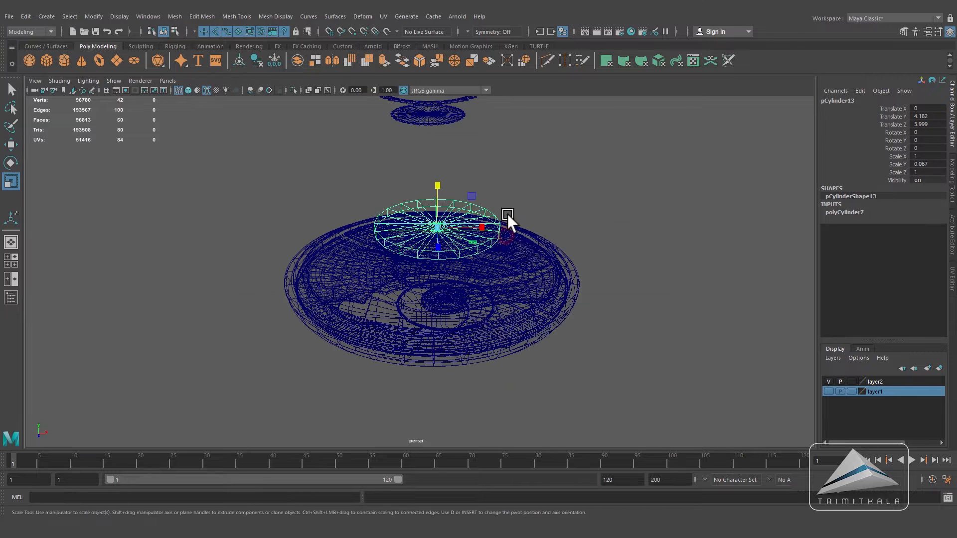
# Step: Set the cylinder's radius to 0.4 and move it to about 4.632 in Z, slightly overlapping the middle of the arc's outer edge
pyautogui.keyDown('alt'); pyautogui.moveTo(513, 270); pyautogui.dragTo(567, 313); pyautogui.keyUp('alt')
pyautogui.keyDown('alt'); pyautogui.moveTo(567, 313); pyautogui.dragTo(477, 305, button='right'); pyautogui.keyUp('alt')
pyautogui.press('space')
pyautogui.moveTo(476, 306); pyautogui.dragTo(440, 266)
pyautogui.keyDown('alt'); pyautogui.moveTo(441, 267); pyautogui.dragTo(837, 294, button='right'); pyautogui.keyUp('alt')
pyautogui.keyDown('alt'); pyautogui.moveTo(613, 238); pyautogui.dragTo(614, 298, button='middle'); pyautogui.keyUp('alt')
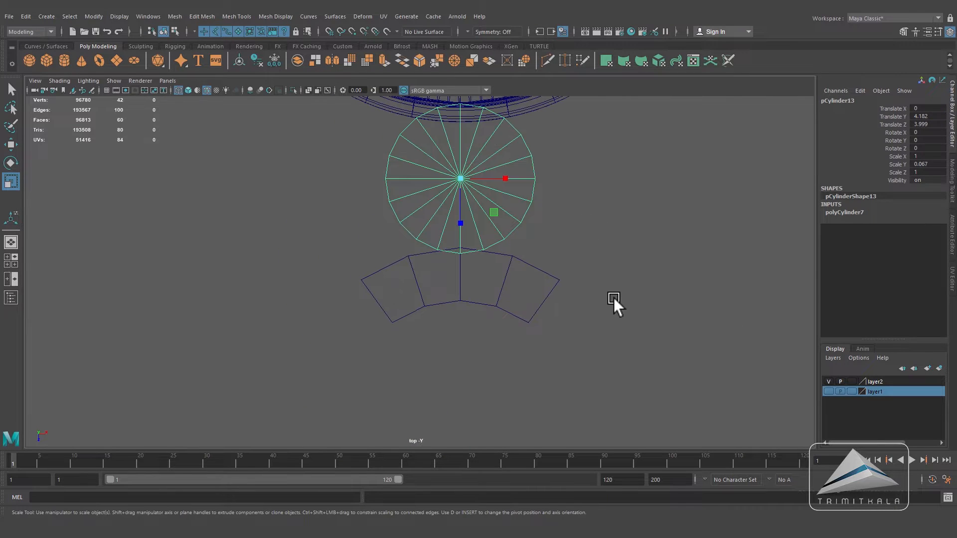
pyautogui.click(855, 215)
pyautogui.click(892, 220)
pyautogui.moveTo(729, 209); pyautogui.dragTo(726, 211, button='middle')
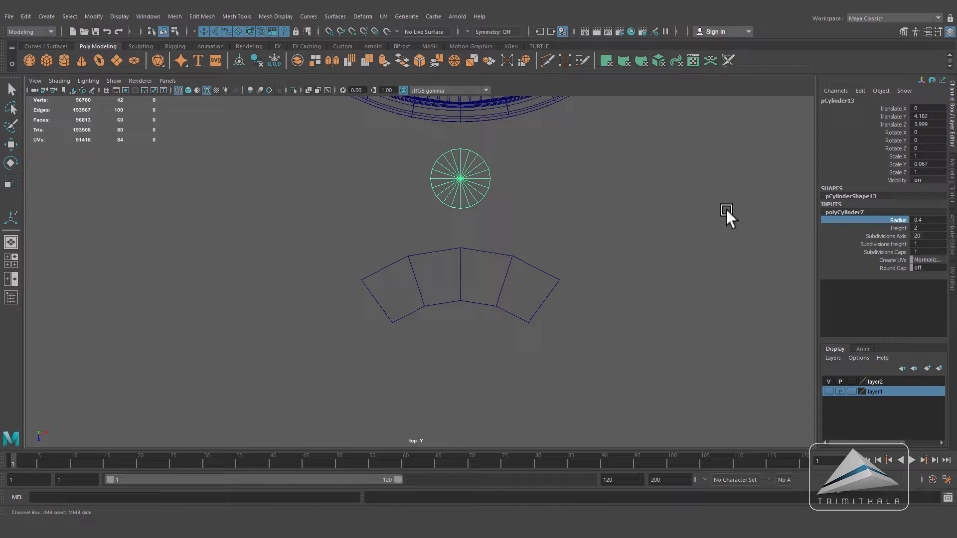
pyautogui.press('w')
pyautogui.moveTo(460, 225); pyautogui.dragTo(460, 273)
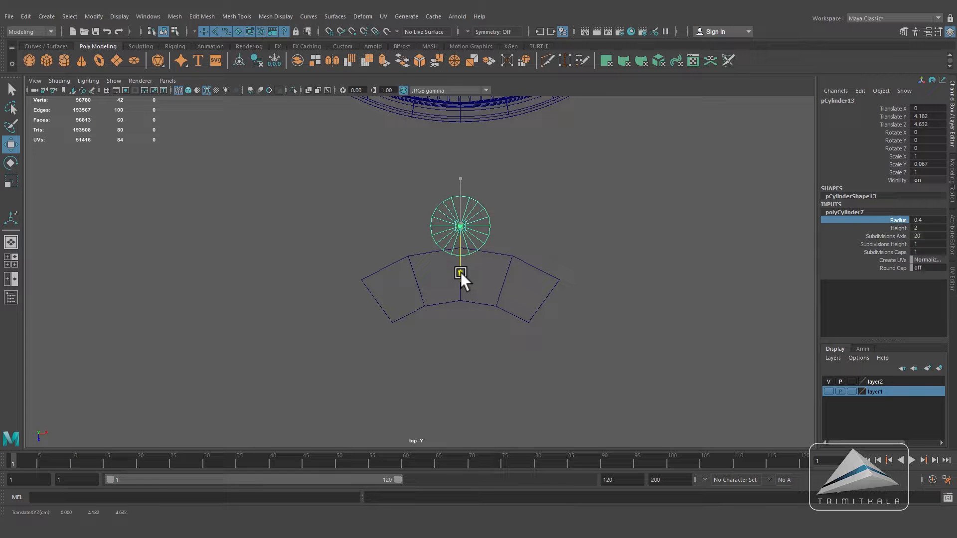
# Step: Duplicate the disc, shrink the copy, and place one small disc on each side of the centre disc along the arc's outer edge
pyautogui.scroll(1, 460, 272)
pyautogui.click(26, 17)
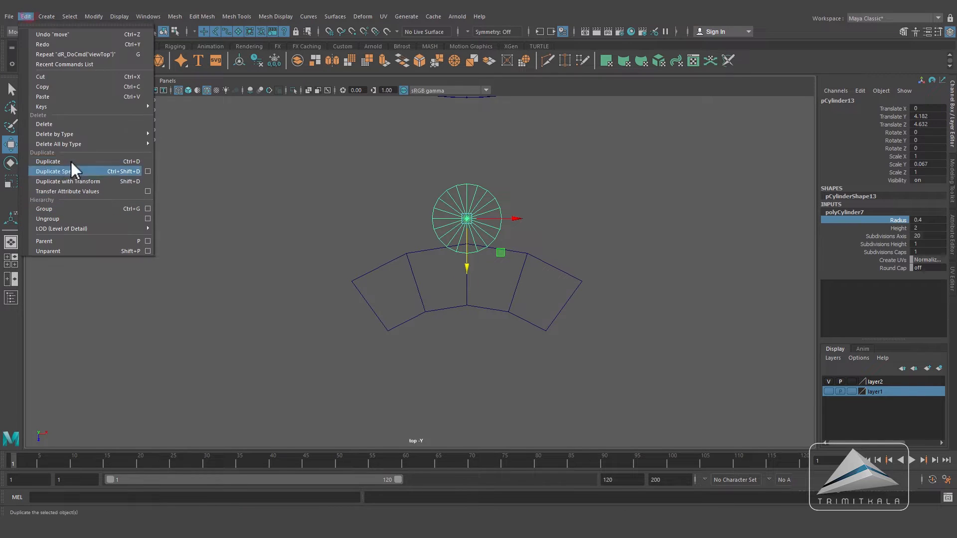
pyautogui.click(80, 202)
pyautogui.moveTo(518, 218)
pyautogui.mouseDown()
pyautogui.moveTo(589, 220)
pyautogui.moveTo(521, 230)
pyautogui.mouseUp()
pyautogui.press('r')
pyautogui.press('w')
pyautogui.moveTo(539, 263); pyautogui.dragTo(540, 290)
pyautogui.moveTo(592, 246); pyautogui.dragTo(562, 252)
pyautogui.moveTo(511, 287); pyautogui.dragTo(509, 288)
pyautogui.moveTo(563, 254); pyautogui.dragTo(428, 268)
pyautogui.click(25, 16)
pyautogui.click(55, 159)
# Step: Duplicate a larger disc scaled to about 0.909 and place one at each end of the arc, about -1.175 and 1.164 in X
pyautogui.click(26, 17)
pyautogui.click(73, 160)
pyautogui.press('r')
pyautogui.moveTo(370, 254); pyautogui.dragTo(416, 253)
pyautogui.press('w')
pyautogui.moveTo(366, 300); pyautogui.dragTo(366, 303)
pyautogui.moveTo(416, 258); pyautogui.dragTo(617, 284)
pyautogui.click(31, 18)
pyautogui.click(67, 156)
# Step: Stretch the four side discs together in Y, giving the large end discs a Y scale of about 0.291
pyautogui.press('space')
pyautogui.moveTo(551, 302); pyautogui.dragTo(569, 287)
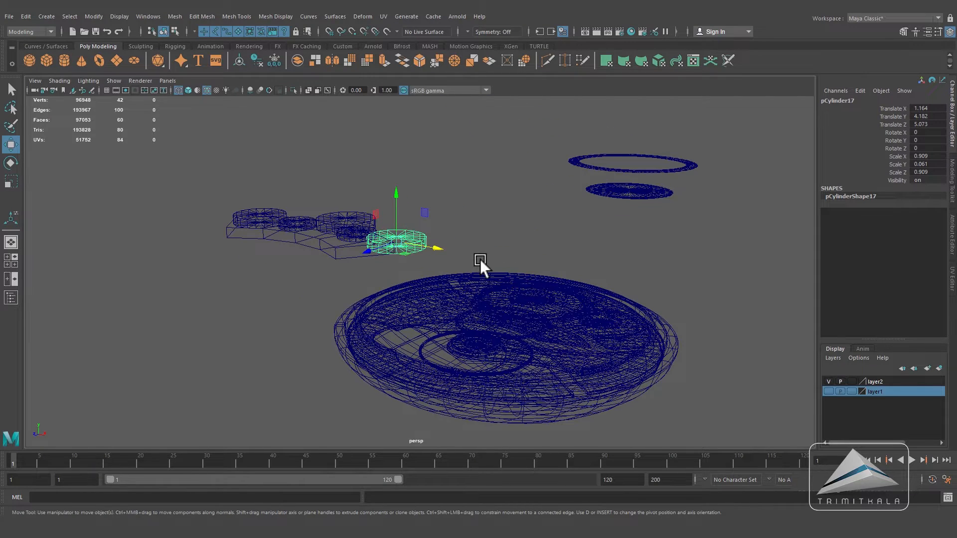
pyautogui.press('5')
pyautogui.keyDown('shift'); pyautogui.click(374, 230); pyautogui.keyUp('shift')
pyautogui.keyDown('shift'); pyautogui.click(277, 214); pyautogui.keyUp('shift')
pyautogui.press('r')
pyautogui.moveTo(262, 172); pyautogui.dragTo(252, 90)
# Step: Merge the centre disc and the arc piece with a Boolean Union, keeping the Booleans menu floating
pyautogui.keyDown('alt'); pyautogui.moveTo(349, 224); pyautogui.dragTo(534, 231); pyautogui.keyUp('alt')
pyautogui.keyDown('alt'); pyautogui.moveTo(534, 231); pyautogui.dragTo(534, 209, button='middle'); pyautogui.keyUp('alt')
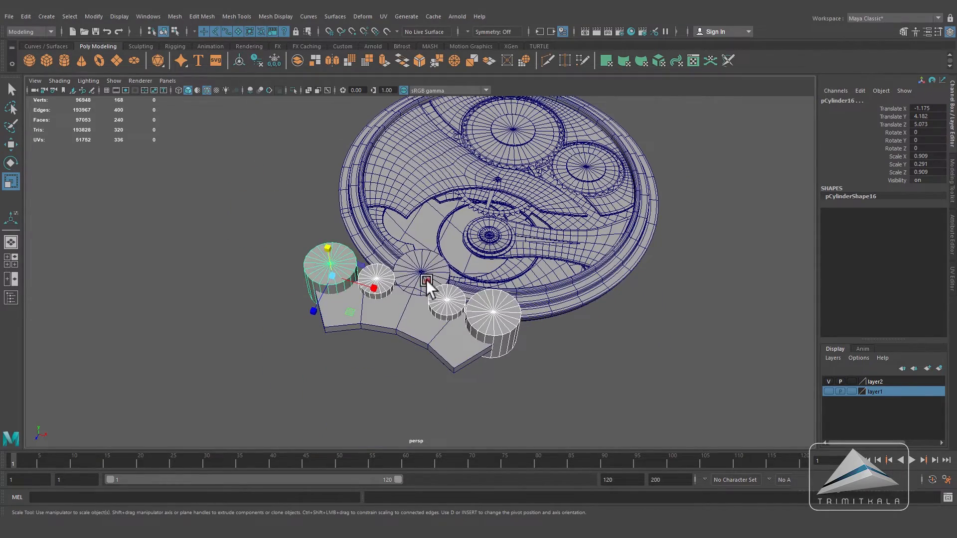
pyautogui.click(427, 280)
pyautogui.keyDown('shift'); pyautogui.click(439, 336); pyautogui.keyUp('shift')
pyautogui.keyDown('alt'); pyautogui.moveTo(459, 343); pyautogui.dragTo(547, 353, button='right'); pyautogui.keyUp('alt')
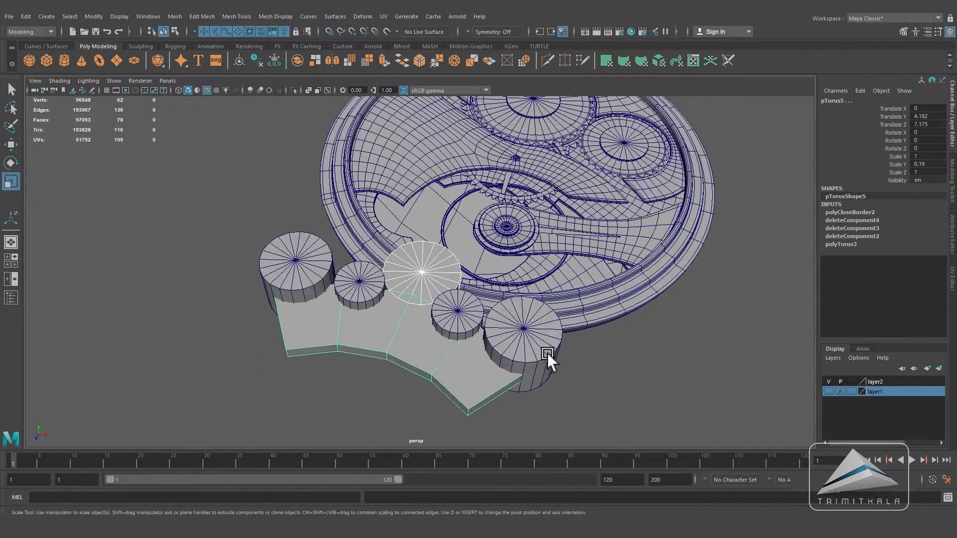
pyautogui.click(172, 17)
pyautogui.moveTo(207, 42)
pyautogui.click(312, 40)
pyautogui.keyDown('alt'); pyautogui.moveTo(594, 189); pyautogui.dragTo(436, 225); pyautogui.keyUp('alt')
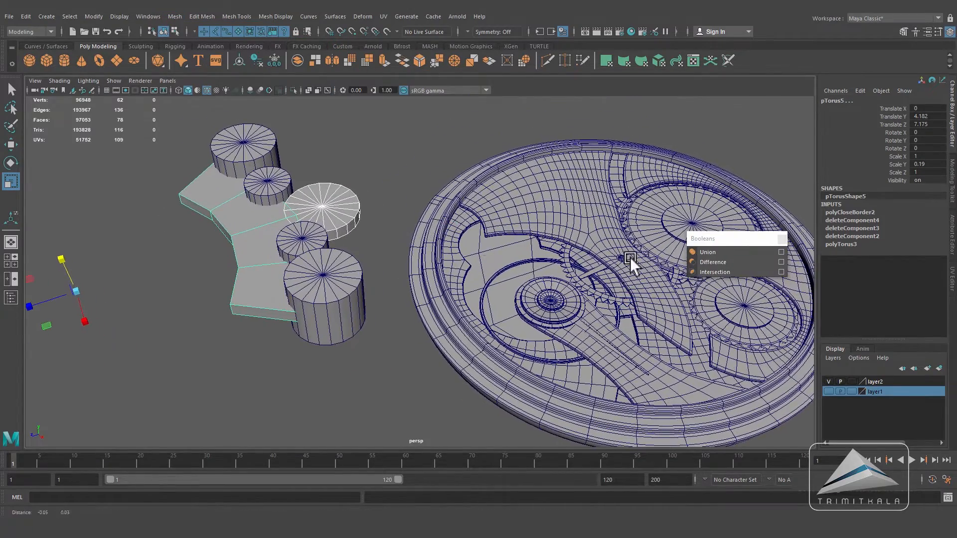
pyautogui.click(708, 252)
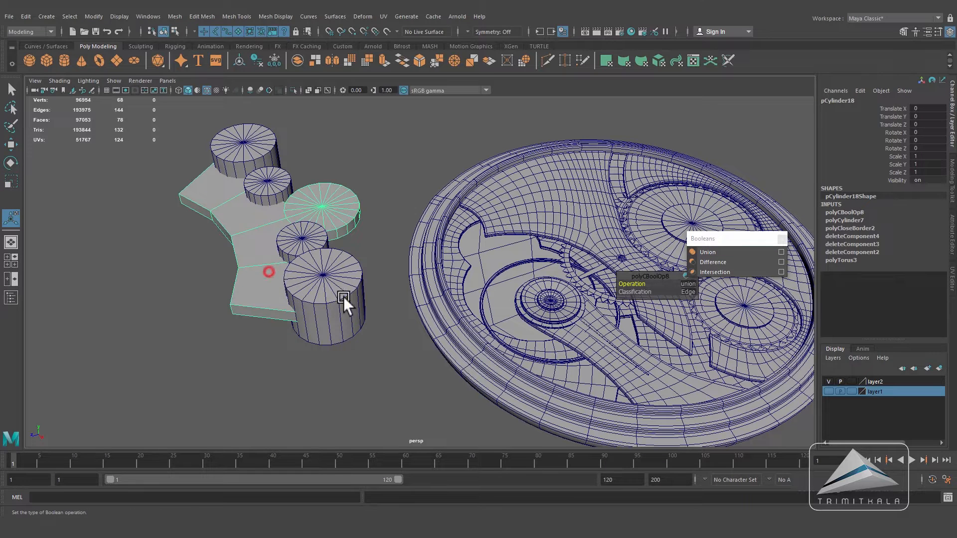
# Step: Subtract the two small and two large side cylinders from the merged piece with Boolean Difference
pyautogui.keyDown('shift'); pyautogui.click(299, 243); pyautogui.keyUp('shift')
pyautogui.click(722, 263)
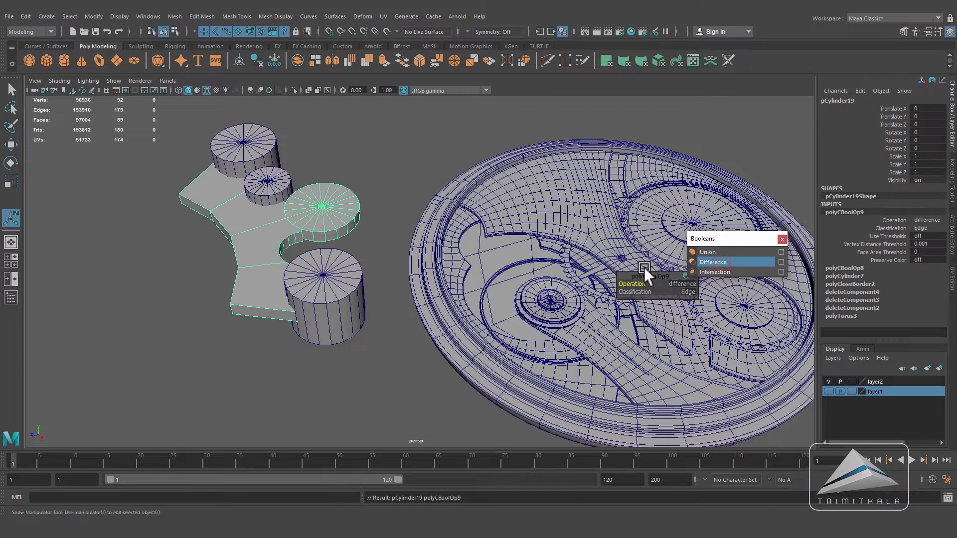
pyautogui.keyDown('shift'); pyautogui.click(264, 187); pyautogui.keyUp('shift')
pyautogui.click(705, 261)
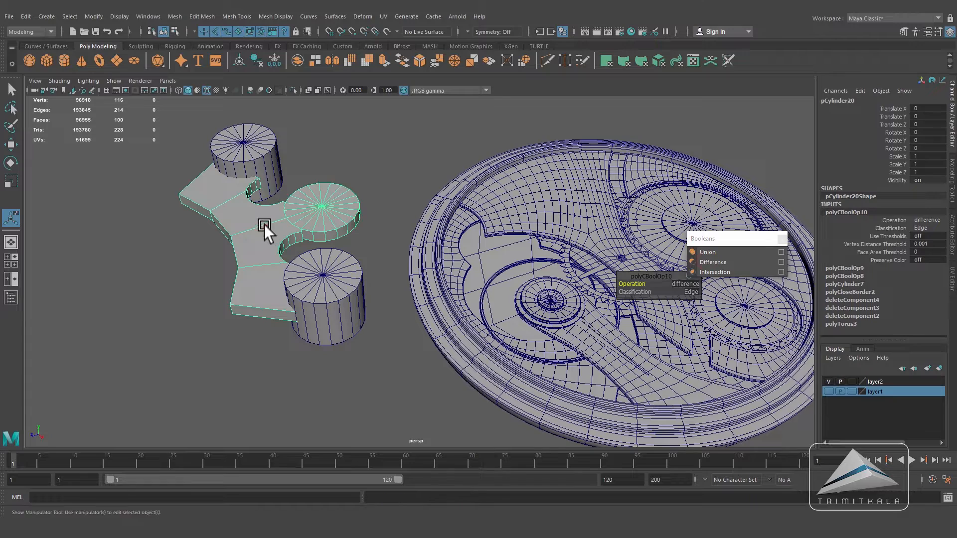
pyautogui.keyDown('shift'); pyautogui.click(252, 150); pyautogui.keyUp('shift')
pyautogui.click(722, 263)
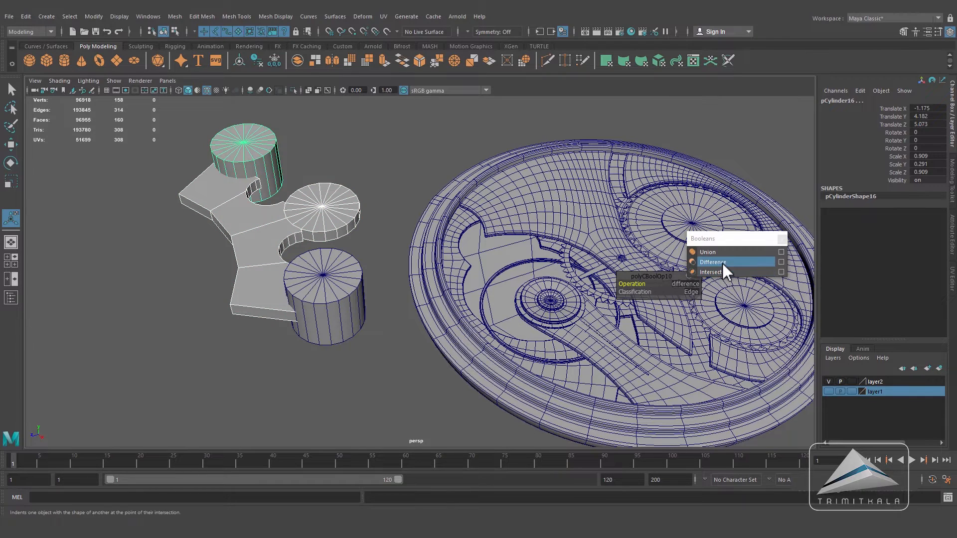
pyautogui.click(267, 282)
pyautogui.keyDown('shift'); pyautogui.click(339, 293); pyautogui.keyUp('shift')
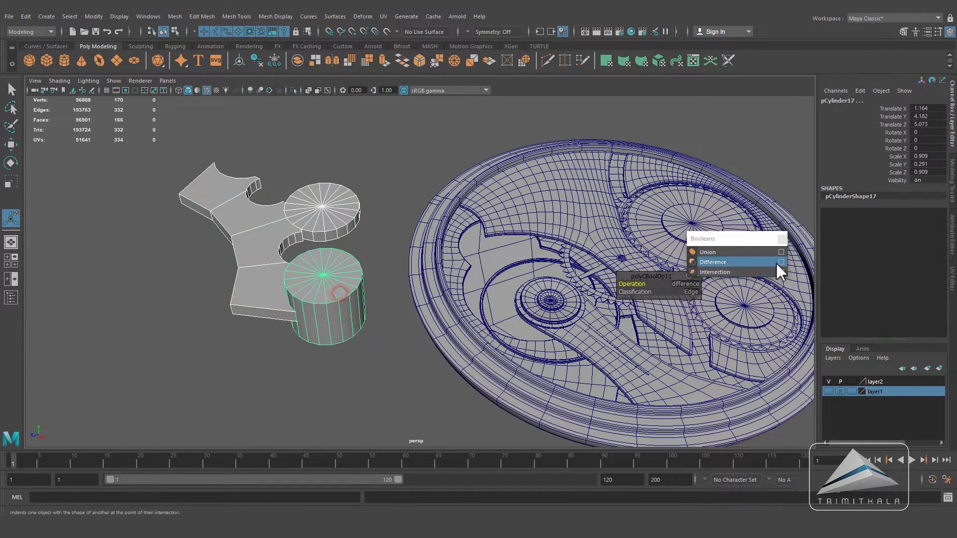
pyautogui.click(722, 265)
# Step: Select the cut arc piece and isolate it in the perspective view
pyautogui.click(335, 339)
pyautogui.keyDown('alt'); pyautogui.moveTo(335, 340); pyautogui.dragTo(529, 310); pyautogui.keyUp('alt')
pyautogui.keyDown('alt'); pyautogui.moveTo(529, 310); pyautogui.dragTo(513, 324, button='right'); pyautogui.keyUp('alt')
pyautogui.keyDown('alt'); pyautogui.moveTo(605, 307); pyautogui.dragTo(564, 346, button='middle'); pyautogui.keyUp('alt')
pyautogui.keyDown('alt'); pyautogui.moveTo(563, 345); pyautogui.dragTo(433, 332); pyautogui.keyUp('alt')
pyautogui.keyDown('alt'); pyautogui.moveTo(433, 331); pyautogui.dragTo(405, 347, button='right'); pyautogui.keyUp('alt')
pyautogui.click(380, 321)
pyautogui.keyDown('alt'); pyautogui.moveTo(466, 333); pyautogui.dragTo(441, 341); pyautogui.keyUp('alt')
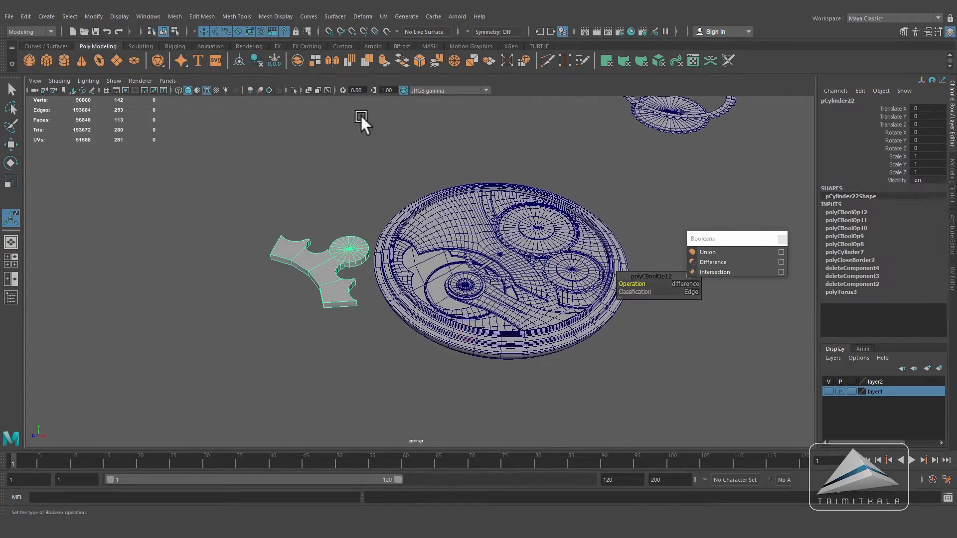
pyautogui.click(294, 91)
pyautogui.keyDown('alt'); pyautogui.moveTo(366, 191); pyautogui.dragTo(400, 180); pyautogui.keyUp('alt')
pyautogui.keyDown('alt'); pyautogui.moveTo(486, 244); pyautogui.dragTo(547, 314, button='right'); pyautogui.keyUp('alt')
pyautogui.keyDown('alt'); pyautogui.moveTo(548, 316); pyautogui.dragTo(578, 345, button='middle'); pyautogui.keyUp('alt')
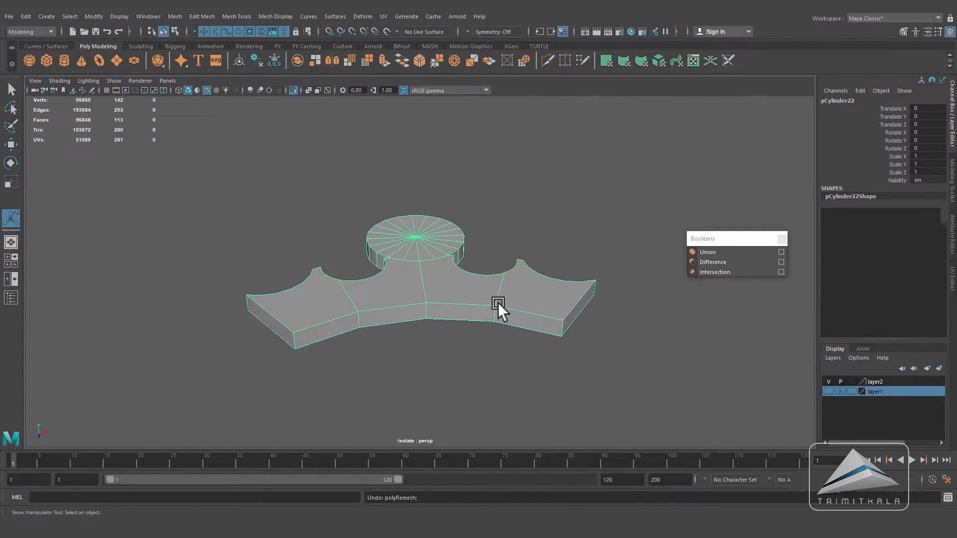
# Step: Harden the centre edge loops across the arc and disc, and return to object selection
pyautogui.keyDown('alt'); pyautogui.moveTo(433, 297); pyautogui.dragTo(427, 333); pyautogui.keyUp('alt')
pyautogui.moveTo(421, 254); pyautogui.dragTo(421, 225, button='right')
pyautogui.doubleClick(419, 279)
pyautogui.keyDown('shift'); pyautogui.doubleClick(420, 196); pyautogui.keyUp('shift')
pyautogui.moveTo(482, 355)
pyautogui.keyDown('alt'); pyautogui.mouseDown()
pyautogui.moveTo(455, 273)
pyautogui.moveTo(478, 363)
pyautogui.mouseUp(); pyautogui.keyUp('alt')
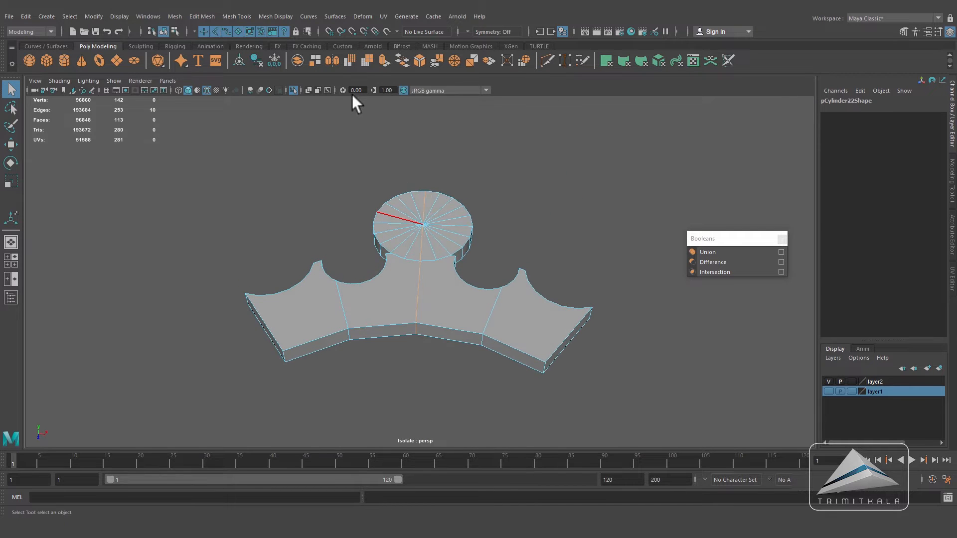
pyautogui.click(276, 17)
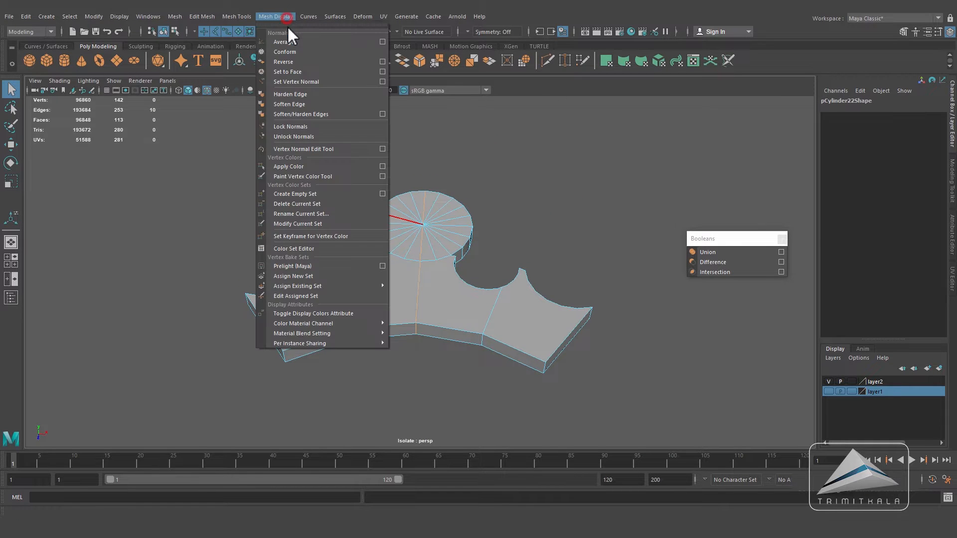
pyautogui.click(303, 94)
pyautogui.moveTo(445, 254); pyautogui.dragTo(518, 239, button='right')
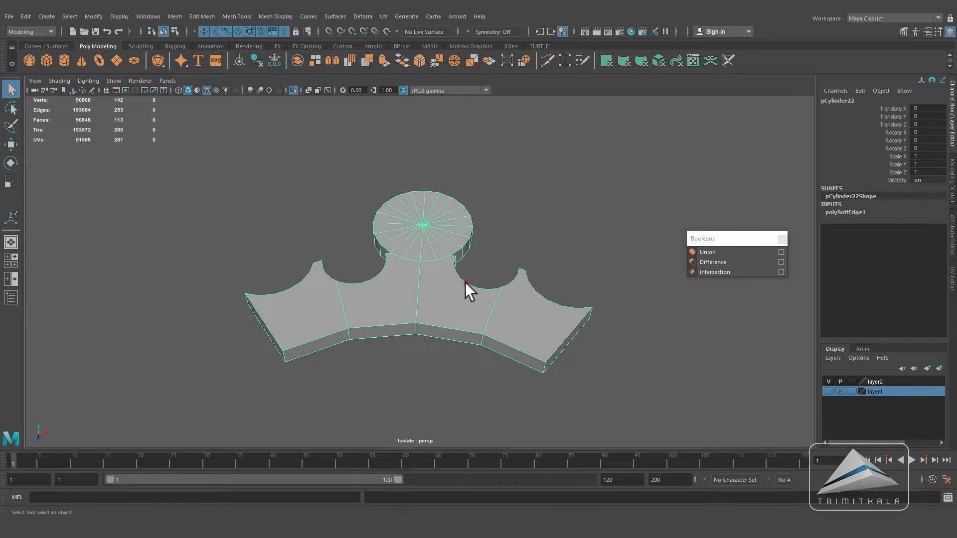
# Step: Run the MEL command "polyRemesh;" on the arc piece
pyautogui.click(142, 493)
pyautogui.write('pol')
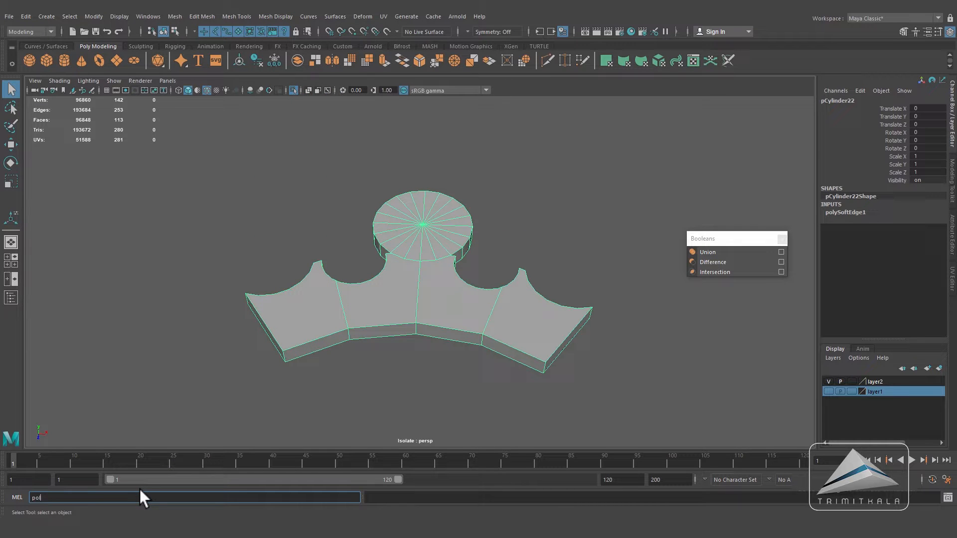
pyautogui.write('yRemesh;')
pyautogui.press('Return')
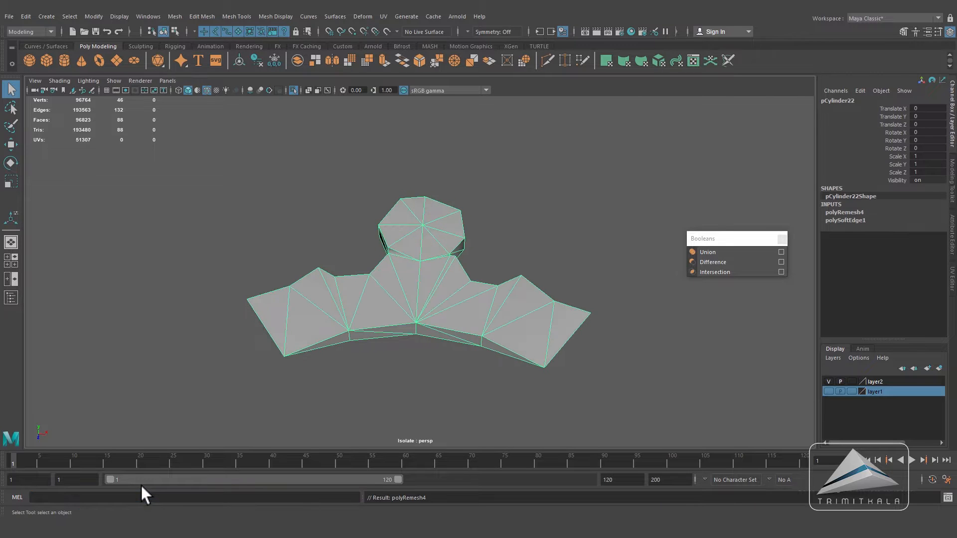
# Step: Set the remesh Refine Threshold to 0.3 and its Reduce Threshold to 5
pyautogui.click(844, 212)
pyautogui.doubleClick(922, 221)
pyautogui.write('0.3')
pyautogui.press('Return')
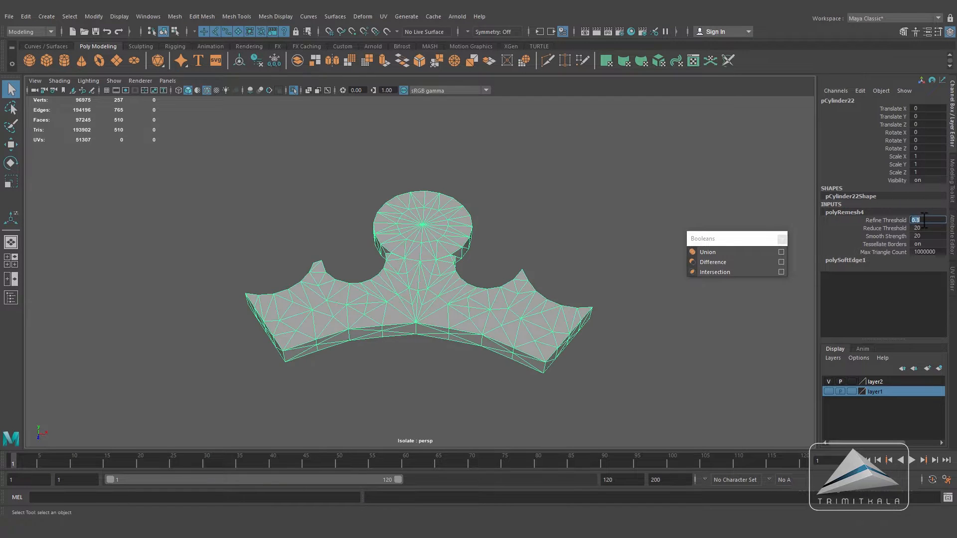
pyautogui.click(457, 321)
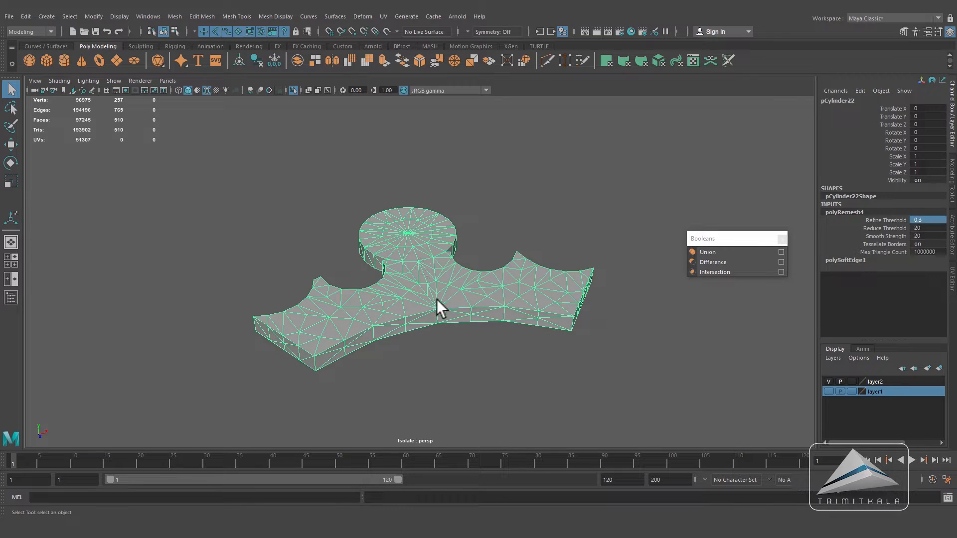
pyautogui.keyDown('alt'); pyautogui.moveTo(412, 230); pyautogui.dragTo(374, 336); pyautogui.keyUp('alt')
pyautogui.keyDown('alt'); pyautogui.moveTo(455, 350); pyautogui.dragTo(468, 335); pyautogui.keyUp('alt')
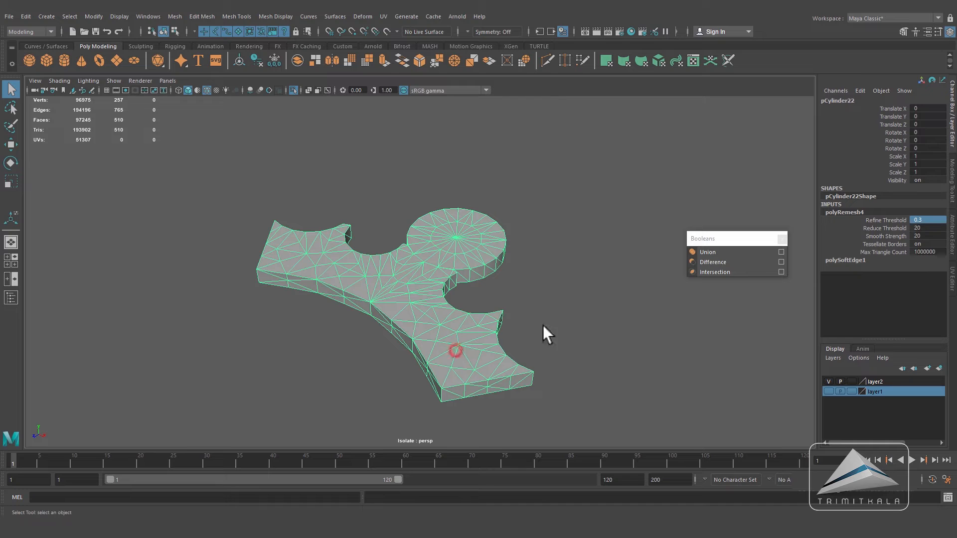
pyautogui.click(924, 228)
pyautogui.write('5')
pyautogui.press('Return')
# Step: Run the MEL command "polyRetopo;" on the remeshed arc piece
pyautogui.keyDown('alt'); pyautogui.moveTo(632, 305); pyautogui.dragTo(569, 330); pyautogui.keyUp('alt')
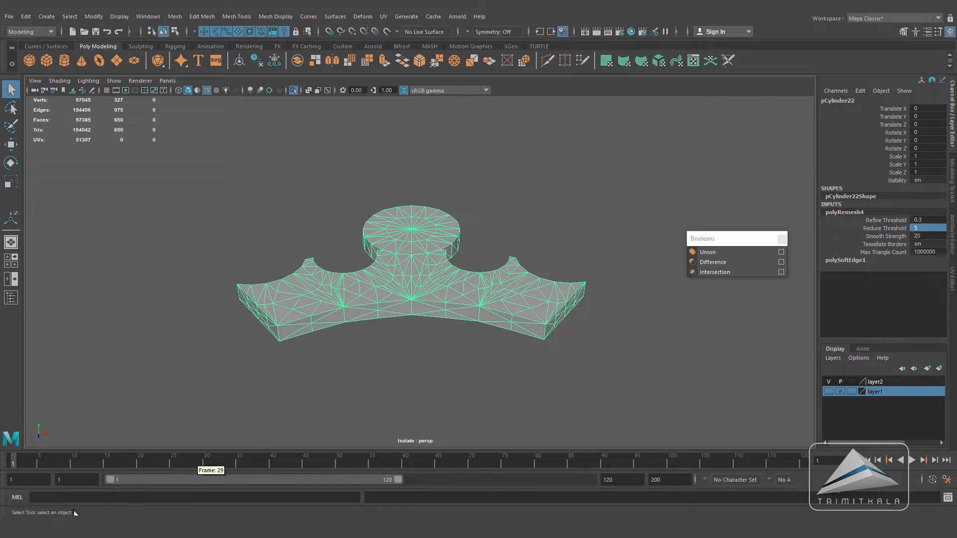
pyautogui.click(65, 498)
pyautogui.write('polyRetopo;')
pyautogui.press('Return')
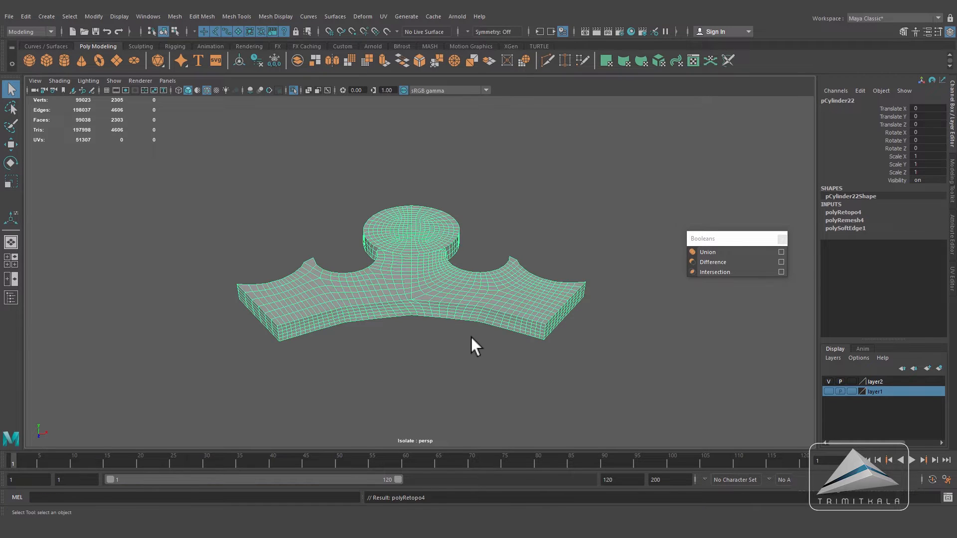
# Step: Set the retopology's Target Face Count on the arc piece to 600
pyautogui.keyDown('alt'); pyautogui.moveTo(471, 337); pyautogui.dragTo(502, 359); pyautogui.keyUp('alt')
pyautogui.keyDown('alt'); pyautogui.moveTo(502, 358); pyautogui.dragTo(523, 358, button='right'); pyautogui.keyUp('alt')
pyautogui.keyDown('alt'); pyautogui.moveTo(523, 358); pyautogui.dragTo(438, 329); pyautogui.keyUp('alt')
pyautogui.keyDown('alt'); pyautogui.moveTo(438, 329); pyautogui.dragTo(494, 324, button='right'); pyautogui.keyUp('alt')
pyautogui.click(843, 212)
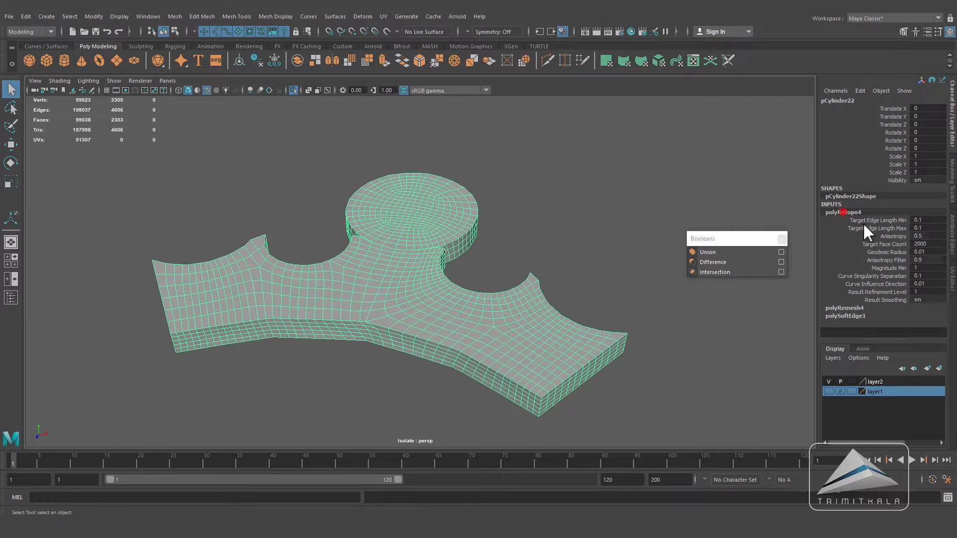
pyautogui.doubleClick(929, 243)
pyautogui.write('600')
pyautogui.press('Return')
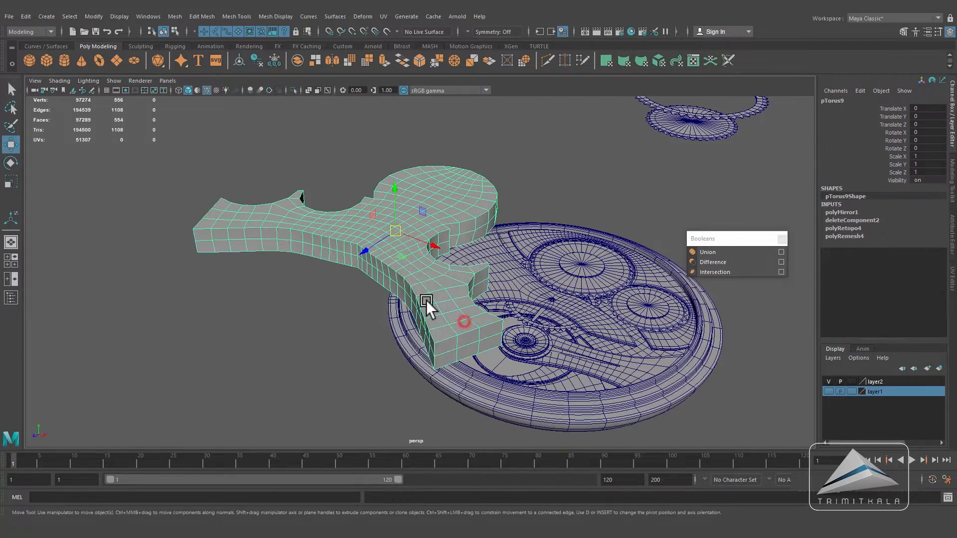
# Step: Bevel the upper and lower outline edges and the corner edges of the arc piece with 2 segments
pyautogui.moveTo(426, 257); pyautogui.dragTo(424, 202, button='right')
pyautogui.doubleClick(401, 271)
pyautogui.keyDown('alt'); pyautogui.moveTo(489, 355); pyautogui.dragTo(466, 356); pyautogui.keyUp('alt')
pyautogui.keyDown('shift'); pyautogui.doubleClick(163, 255); pyautogui.keyUp('shift')
pyautogui.keyDown('alt'); pyautogui.moveTo(279, 299); pyautogui.dragTo(349, 319); pyautogui.keyUp('alt')
pyautogui.keyDown('shift'); pyautogui.doubleClick(396, 328); pyautogui.keyUp('shift')
pyautogui.keyDown('alt'); pyautogui.moveTo(498, 321); pyautogui.dragTo(345, 318); pyautogui.keyUp('alt')
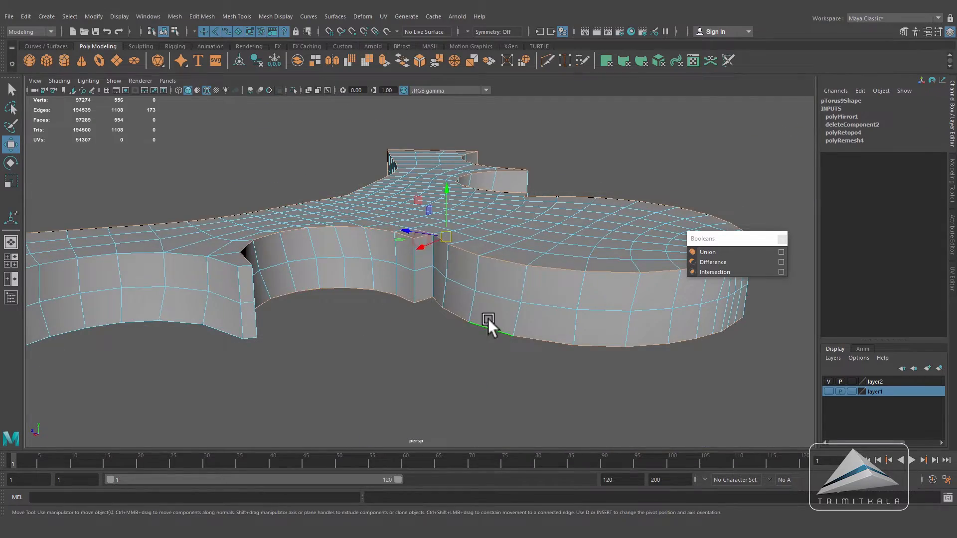
pyautogui.keyDown('alt'); pyautogui.moveTo(488, 318); pyautogui.dragTo(408, 334, button='right'); pyautogui.keyUp('alt')
pyautogui.keyDown('shift'); pyautogui.doubleClick(296, 316); pyautogui.keyUp('shift')
pyautogui.keyDown('shift'); pyautogui.doubleClick(267, 285); pyautogui.keyUp('shift')
pyautogui.moveTo(408, 334)
pyautogui.keyDown('alt'); pyautogui.mouseDown()
pyautogui.moveTo(269, 304)
pyautogui.moveTo(364, 286)
pyautogui.moveTo(399, 324)
pyautogui.mouseUp(); pyautogui.keyUp('alt')
pyautogui.keyDown('shift'); pyautogui.doubleClick(273, 254); pyautogui.keyUp('shift')
pyautogui.keyDown('shift'); pyautogui.doubleClick(363, 359); pyautogui.keyUp('shift')
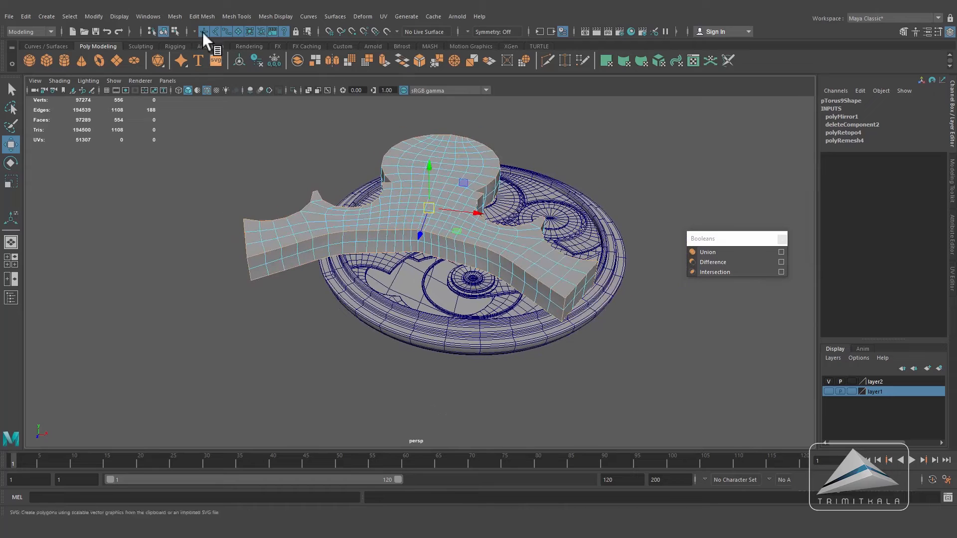
pyautogui.click(175, 17)
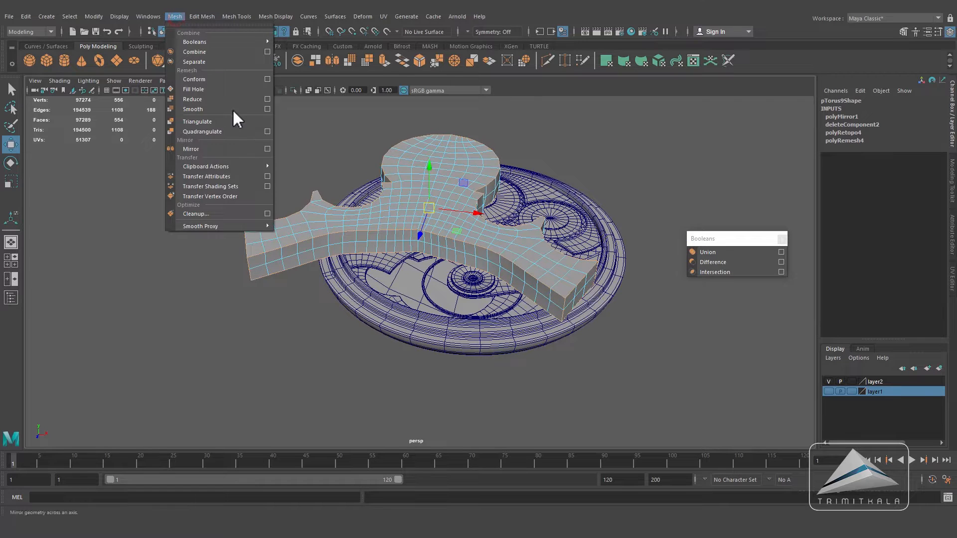
pyautogui.click(205, 17)
pyautogui.click(214, 51)
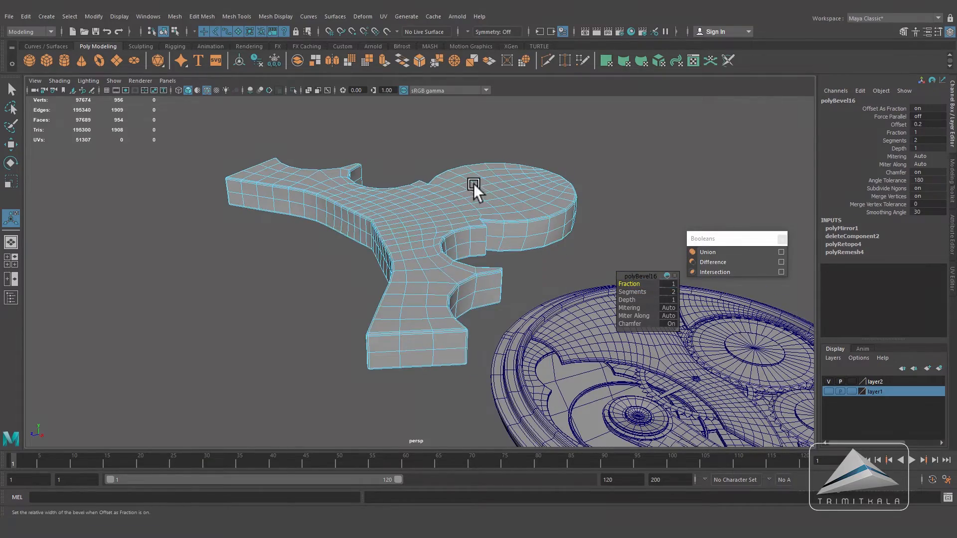
# Step: Return the bevelled arc piece to object selection and move it over the watch movement near the small round hub
pyautogui.press('q')
pyautogui.keyDown('alt'); pyautogui.moveTo(519, 175); pyautogui.dragTo(578, 214); pyautogui.keyUp('alt')
pyautogui.click(578, 214)
pyautogui.keyDown('alt'); pyautogui.moveTo(395, 213); pyautogui.dragTo(471, 262); pyautogui.keyUp('alt')
pyautogui.keyDown('alt'); pyautogui.moveTo(472, 262); pyautogui.dragTo(408, 280, button='right'); pyautogui.keyUp('alt')
pyautogui.click(408, 280)
pyautogui.keyDown('alt'); pyautogui.moveTo(408, 280); pyautogui.dragTo(371, 273); pyautogui.keyUp('alt')
pyautogui.keyDown('alt'); pyautogui.moveTo(371, 273); pyautogui.dragTo(432, 273, button='right'); pyautogui.keyUp('alt')
pyautogui.press('w')
pyautogui.keyDown('alt'); pyautogui.moveTo(431, 274); pyautogui.dragTo(487, 297); pyautogui.keyUp('alt')
pyautogui.press('space')
pyautogui.moveTo(487, 297); pyautogui.dragTo(427, 301)
pyautogui.moveTo(502, 350); pyautogui.dragTo(478, 195, button='middle')
pyautogui.keyDown('alt'); pyautogui.moveTo(478, 299); pyautogui.dragTo(573, 334, button='right'); pyautogui.keyUp('alt')
pyautogui.keyDown('alt'); pyautogui.moveTo(573, 334); pyautogui.dragTo(580, 408, button='middle'); pyautogui.keyUp('alt')
# Step: Rotate the arc piece about 98° around Y and scale it uniformly to about 0.328 so it fits against the hub
pyautogui.click(11, 163)
pyautogui.moveTo(409, 228); pyautogui.dragTo(321, 206)
pyautogui.press('r')
pyautogui.moveTo(369, 255); pyautogui.dragTo(204, 303)
pyautogui.keyDown('alt'); pyautogui.moveTo(204, 303); pyautogui.dragTo(376, 266, button='right'); pyautogui.keyUp('alt')
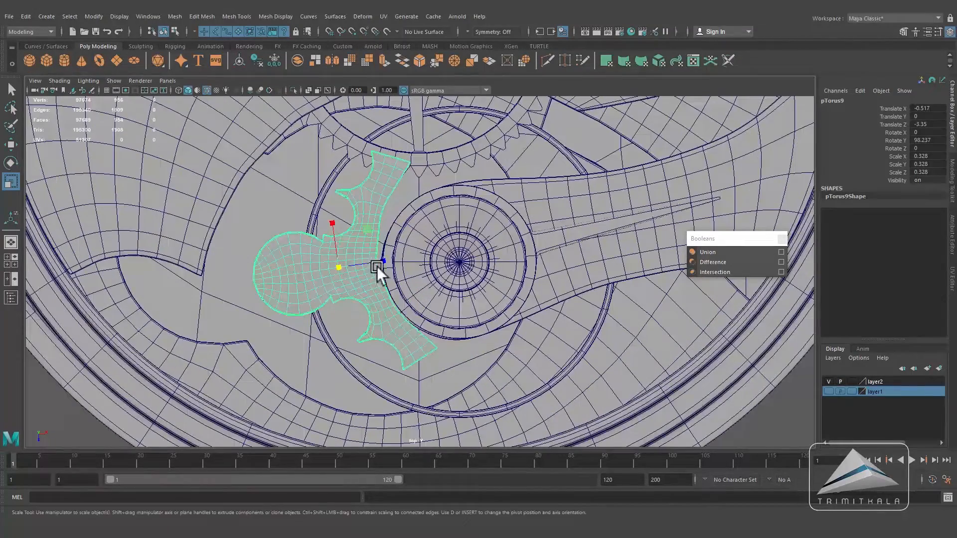
pyautogui.press('w')
pyautogui.moveTo(343, 277)
pyautogui.mouseDown()
pyautogui.moveTo(342, 287)
pyautogui.moveTo(375, 291)
pyautogui.moveTo(335, 281)
pyautogui.mouseUp()
pyautogui.press('r')
pyautogui.press('w')
# Step: Flatten the arc piece vertically, working in the front view
pyautogui.press('space')
pyautogui.moveTo(335, 280); pyautogui.dragTo(321, 209)
pyautogui.scroll(5, 321, 209)
pyautogui.click(11, 181)
pyautogui.moveTo(437, 102); pyautogui.dragTo(437, 121)
# Step: Delete the middle edge loop running around the arc piece's side
pyautogui.keyDown('alt'); pyautogui.moveTo(509, 150); pyautogui.dragTo(395, 210, button='middle'); pyautogui.keyUp('alt')
pyautogui.moveTo(395, 209); pyautogui.dragTo(460, 134, button='right')
pyautogui.doubleClick(399, 172)
pyautogui.hotkey('ctrl', 'Delete')
# Step: Thin the arc piece further and lower it into the watch movement beside the hub
pyautogui.moveTo(448, 115); pyautogui.dragTo(447, 141)
pyautogui.keyDown('alt'); pyautogui.moveTo(532, 162); pyautogui.dragTo(441, 162, button='right'); pyautogui.keyUp('alt')
pyautogui.press('w')
pyautogui.moveTo(440, 164); pyautogui.dragTo(439, 277)
pyautogui.keyDown('alt'); pyautogui.moveTo(439, 277); pyautogui.dragTo(402, 107, button='middle'); pyautogui.keyUp('alt')
pyautogui.moveTo(379, 110); pyautogui.dragTo(388, 280)
pyautogui.keyDown('alt'); pyautogui.moveTo(388, 279); pyautogui.dragTo(408, 431, button='right'); pyautogui.keyUp('alt')
pyautogui.keyDown('alt'); pyautogui.moveTo(407, 431); pyautogui.dragTo(461, 424); pyautogui.keyUp('alt')
pyautogui.moveTo(308, 275); pyautogui.dragTo(295, 271)
pyautogui.keyDown('alt'); pyautogui.moveTo(290, 269); pyautogui.dragTo(228, 253, button='right'); pyautogui.keyUp('alt')
pyautogui.click(225, 162)
pyautogui.keyDown('alt'); pyautogui.moveTo(455, 241); pyautogui.dragTo(503, 274); pyautogui.keyUp('alt')
pyautogui.keyDown('alt'); pyautogui.moveTo(504, 274); pyautogui.dragTo(451, 272, button='right'); pyautogui.keyUp('alt')
pyautogui.keyDown('alt'); pyautogui.moveTo(508, 273); pyautogui.dragTo(426, 253, button='middle'); pyautogui.keyUp('alt')
pyautogui.keyDown('alt'); pyautogui.moveTo(428, 259); pyautogui.dragTo(474, 277); pyautogui.keyUp('alt')
pyautogui.keyDown('alt'); pyautogui.moveTo(473, 277); pyautogui.dragTo(481, 301, button='right'); pyautogui.keyUp('alt')
pyautogui.keyDown('alt'); pyautogui.moveTo(484, 303); pyautogui.dragTo(545, 302); pyautogui.keyUp('alt')
# Step: Create a polygon helix and raise it above the watch movement to about Y 4.123
pyautogui.click(48, 17)
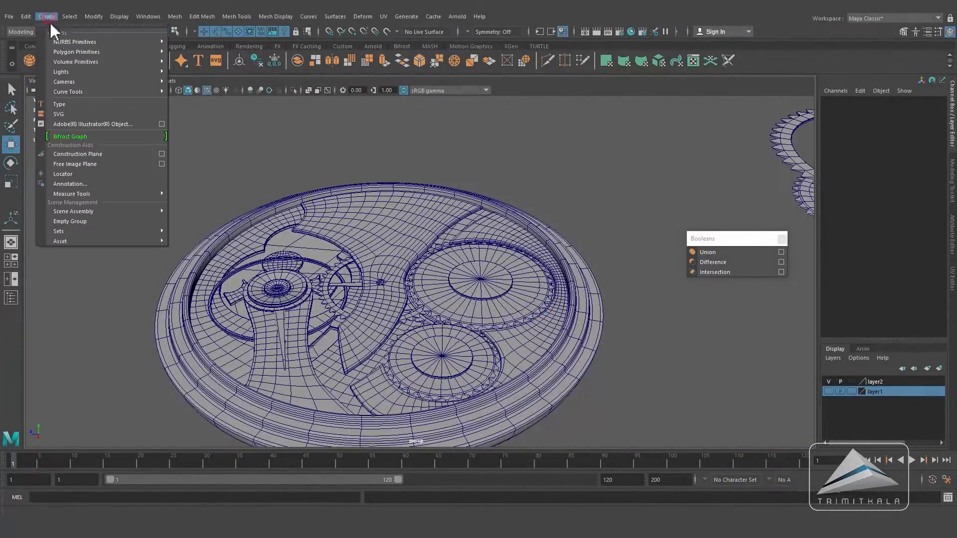
pyautogui.moveTo(98, 51)
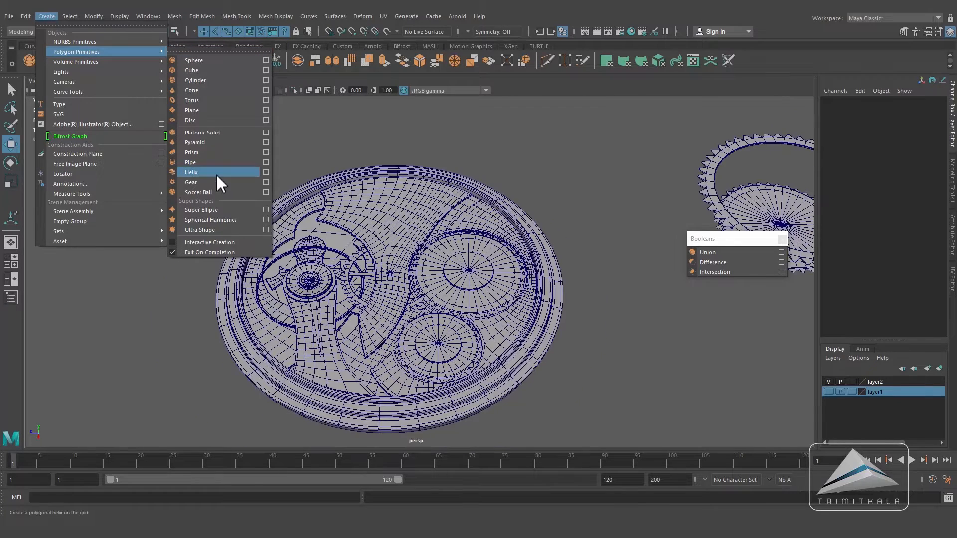
pyautogui.click(216, 172)
pyautogui.keyDown('alt'); pyautogui.moveTo(395, 268); pyautogui.dragTo(367, 168); pyautogui.keyUp('alt')
pyautogui.click(840, 212)
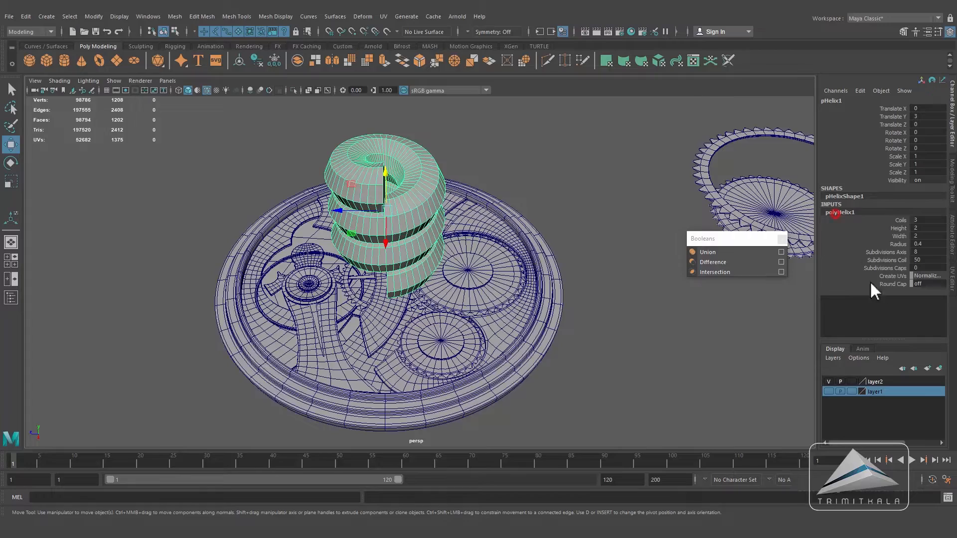
pyautogui.keyDown('alt'); pyautogui.moveTo(627, 289); pyautogui.dragTo(932, 307); pyautogui.keyUp('alt')
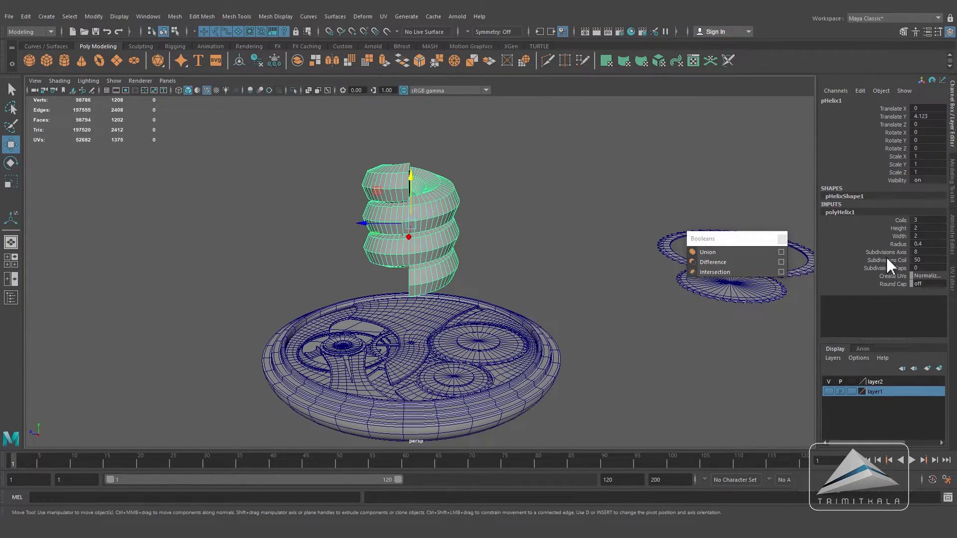
# Step: Set the helix to 20 coils with a radius of 0.03, and reduce its axis subdivisions
pyautogui.click(900, 220)
pyautogui.moveTo(667, 212); pyautogui.dragTo(722, 209, button='middle')
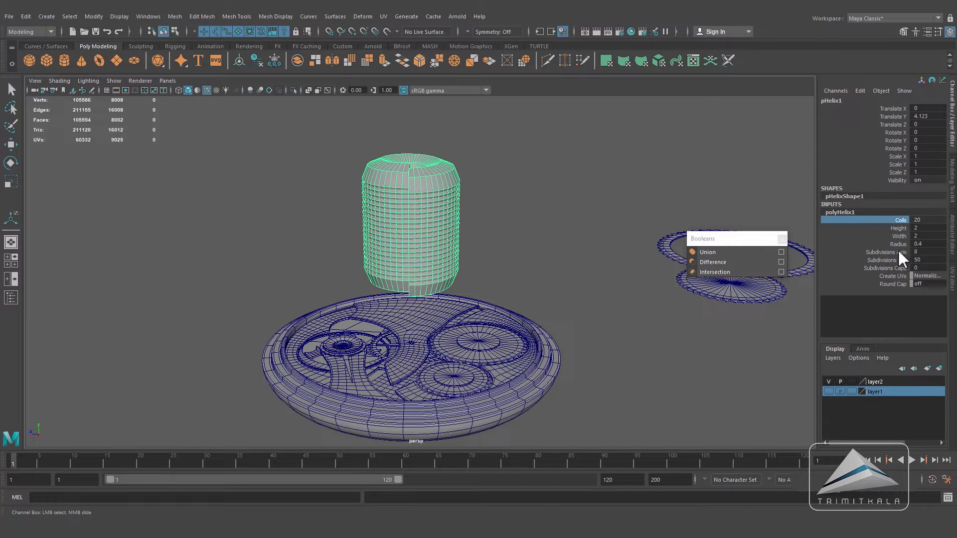
pyautogui.doubleClick(932, 244)
pyautogui.write('0.03')
pyautogui.press('Return')
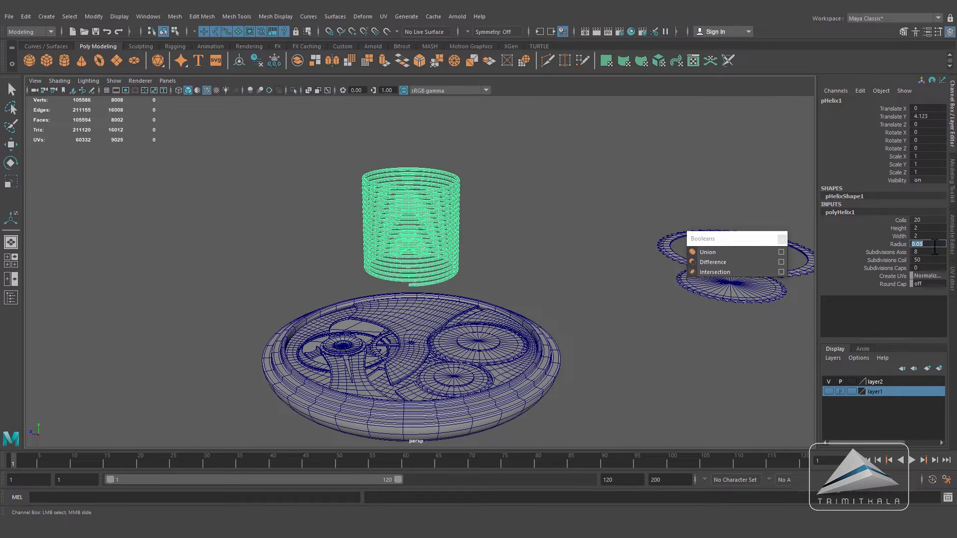
pyautogui.keyDown('alt'); pyautogui.moveTo(553, 279); pyautogui.dragTo(527, 291); pyautogui.keyUp('alt')
pyautogui.keyDown('alt'); pyautogui.moveTo(527, 290); pyautogui.dragTo(578, 294, button='right'); pyautogui.keyUp('alt')
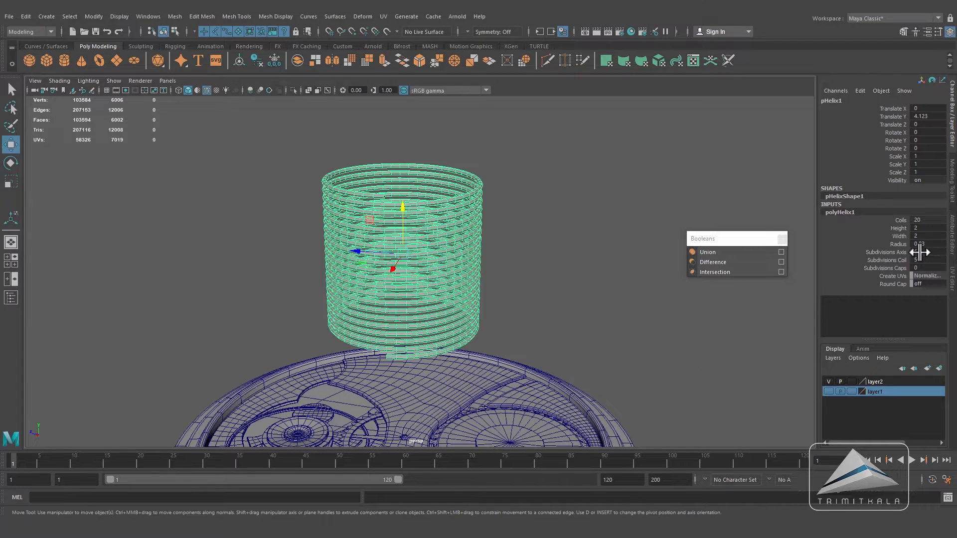
pyautogui.press('Return')
pyautogui.scroll(-1, 582, 222)
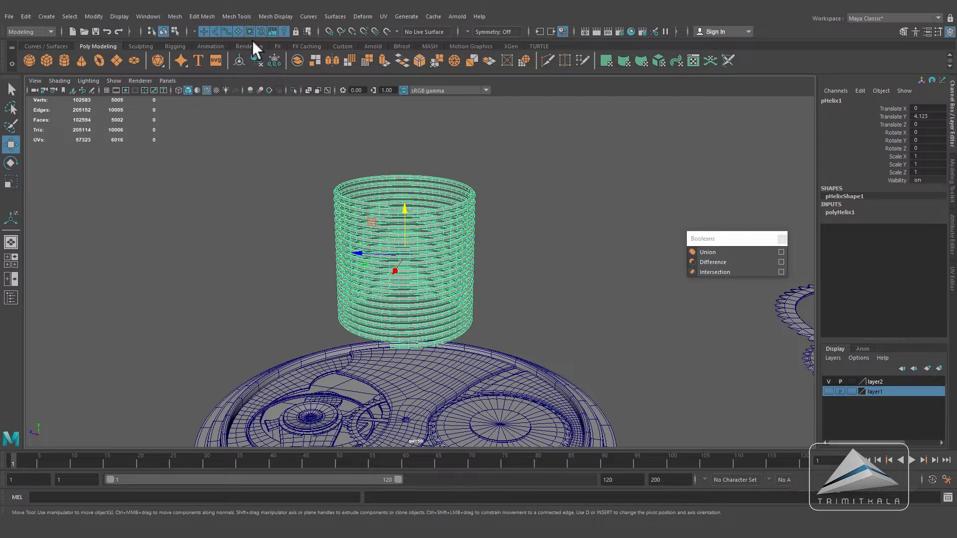
# Step: Apply a nonlinear Flare deformer to the helix and show its deformer settings
pyautogui.click(362, 17)
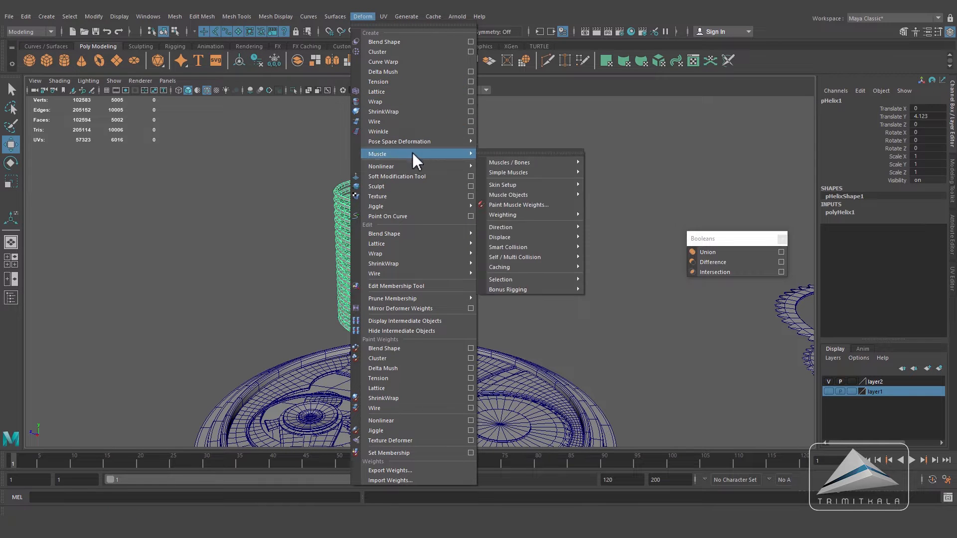
pyautogui.click(530, 164)
pyautogui.moveTo(537, 169); pyautogui.dragTo(642, 128)
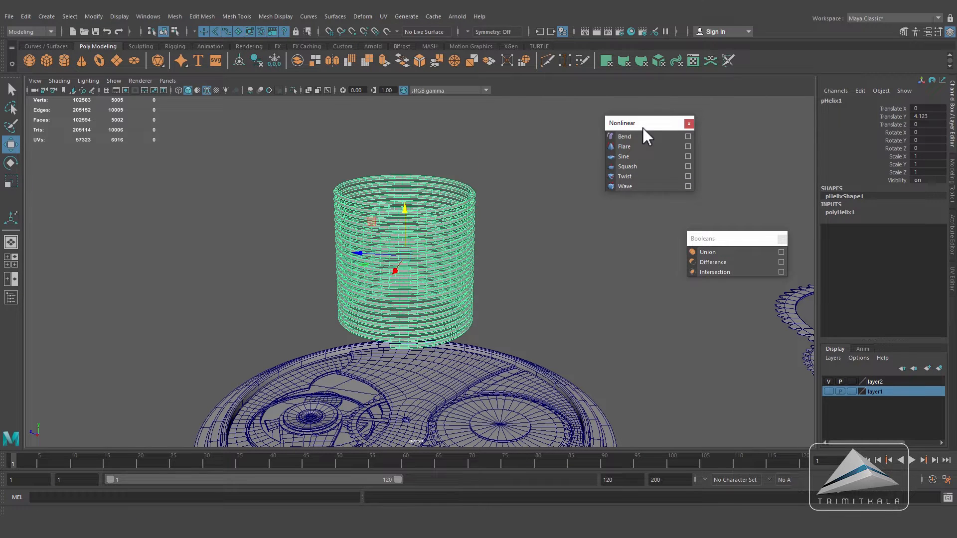
pyautogui.click(627, 146)
pyautogui.click(834, 212)
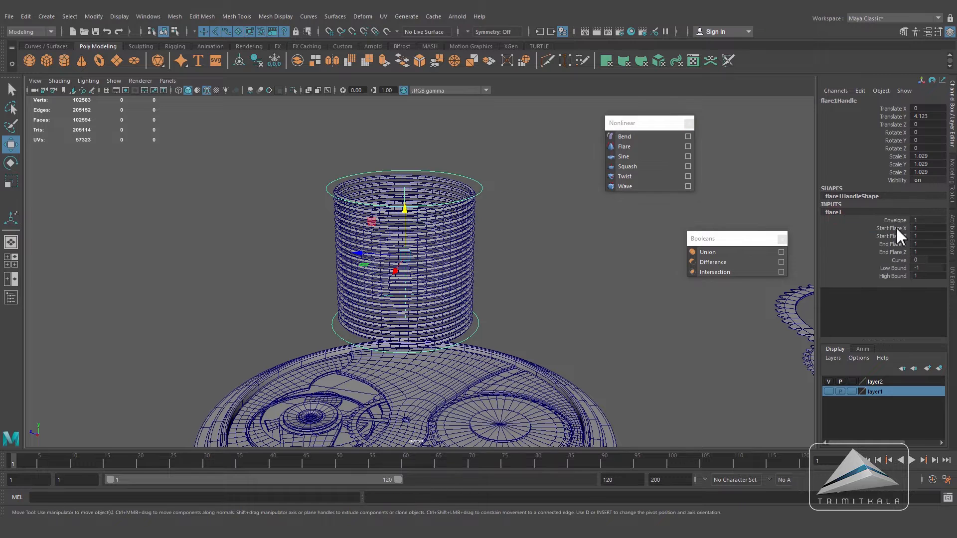
# Step: Set the flare's Start Flare X and Z to 1.6, End Flare X and Z to 0.2, and Curve to 0.4
pyautogui.moveTo(896, 228); pyautogui.dragTo(841, 236)
pyautogui.moveTo(774, 205); pyautogui.dragTo(777, 204, button='middle')
pyautogui.moveTo(890, 243); pyautogui.dragTo(837, 249)
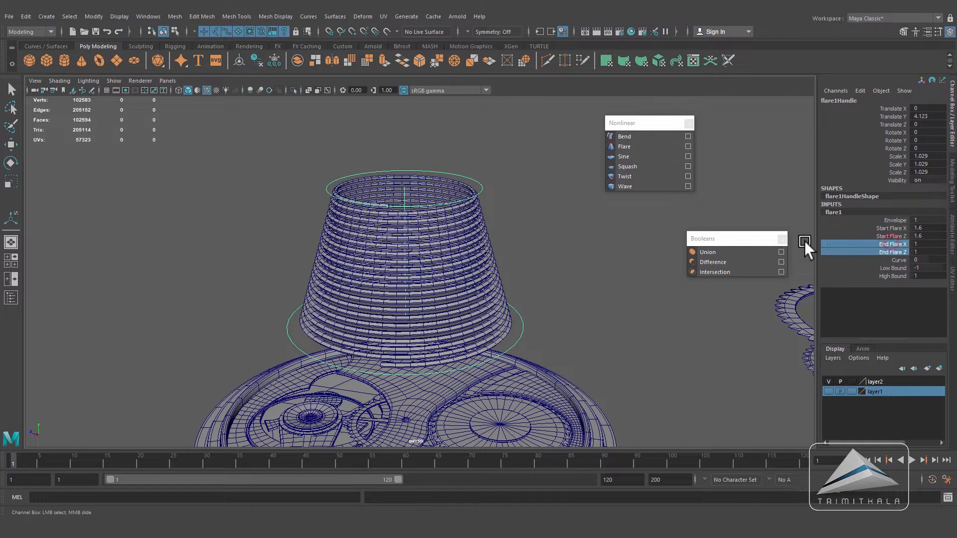
pyautogui.moveTo(767, 205); pyautogui.dragTo(764, 207, button='middle')
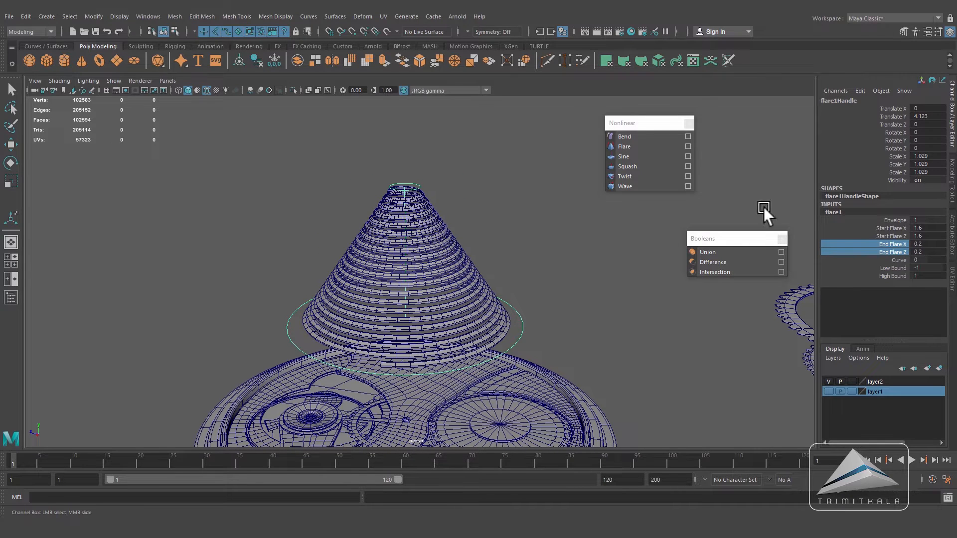
pyautogui.moveTo(778, 212); pyautogui.dragTo(779, 211, button='middle')
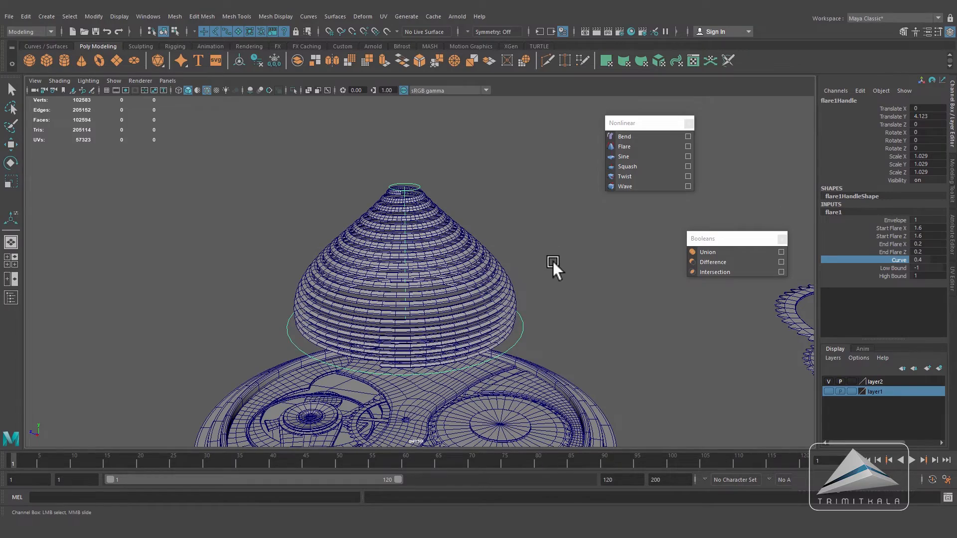
pyautogui.keyDown('alt'); pyautogui.moveTo(552, 261); pyautogui.dragTo(544, 297); pyautogui.keyUp('alt')
pyautogui.keyDown('alt'); pyautogui.moveTo(545, 297); pyautogui.dragTo(508, 274); pyautogui.keyUp('alt')
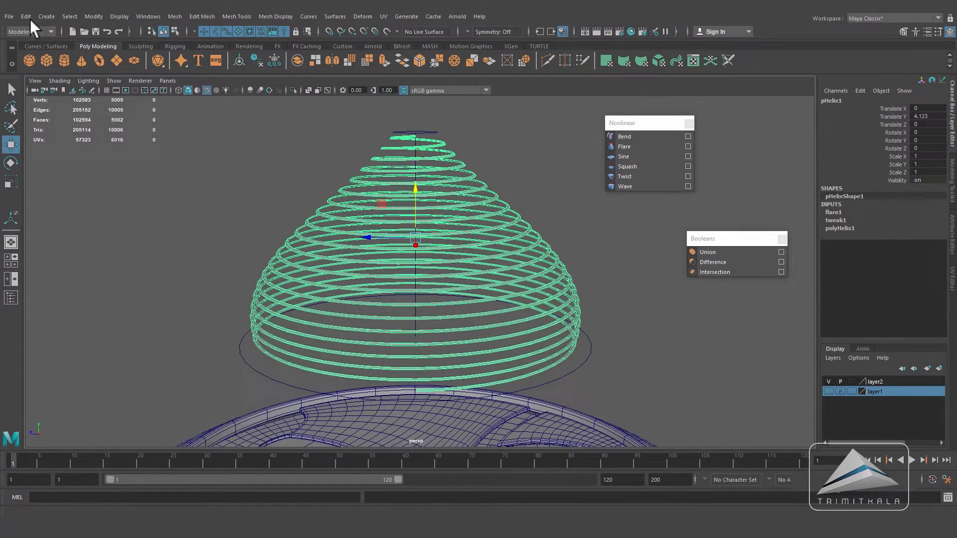
# Step: Delete the helix's construction history and move it over the hub to about X 0.256, Z 1.491
pyautogui.click(26, 16)
pyautogui.click(184, 141)
pyautogui.scroll(-5, 446, 275)
pyautogui.keyDown('alt'); pyautogui.moveTo(447, 275); pyautogui.dragTo(420, 286); pyautogui.keyUp('alt')
pyautogui.press('space')
pyautogui.keyDown('alt'); pyautogui.moveTo(611, 316); pyautogui.dragTo(492, 286, button='right'); pyautogui.keyUp('alt')
pyautogui.scroll(1, 491, 286)
pyautogui.click(11, 145)
pyautogui.moveTo(412, 182); pyautogui.dragTo(451, 280)
pyautogui.scroll(5, 480, 316)
pyautogui.scroll(-2, 396, 304)
# Step: Scale the helix uniformly to about 0.445 around the hub, checking it from above
pyautogui.press('space')
pyautogui.press('space')
pyautogui.keyDown('alt'); pyautogui.moveTo(510, 314); pyautogui.dragTo(528, 320); pyautogui.keyUp('alt')
pyautogui.press('space')
pyautogui.press('r')
pyautogui.moveTo(412, 274); pyautogui.dragTo(332, 285)
pyautogui.keyDown('alt'); pyautogui.moveTo(332, 285); pyautogui.dragTo(516, 298, button='right'); pyautogui.keyUp('alt')
pyautogui.moveTo(402, 275); pyautogui.dragTo(387, 277)
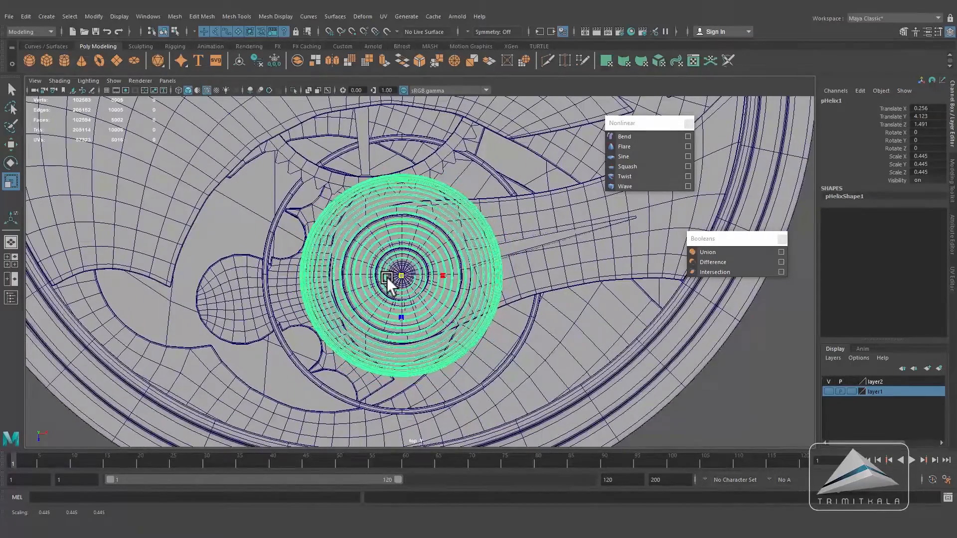
# Step: Lower the helix into the watch movement to about Y 1.124, using the front view
pyautogui.press('space')
pyautogui.press('w')
pyautogui.moveTo(520, 143); pyautogui.dragTo(485, 343)
pyautogui.scroll(4, 486, 343)
pyautogui.keyDown('alt'); pyautogui.moveTo(485, 344); pyautogui.dragTo(518, 224, button='middle'); pyautogui.keyUp('alt')
pyautogui.press('space')
pyautogui.moveTo(518, 224); pyautogui.dragTo(464, 327)
pyautogui.scroll(8, 443, 359)
# Step: Flatten the helix to a Y scale of about 0.127, raise it to about Y 1.212, and deselect it in shaded display
pyautogui.press('4')
pyautogui.keyDown('alt'); pyautogui.moveTo(424, 387); pyautogui.dragTo(444, 304, button='middle'); pyautogui.keyUp('alt')
pyautogui.keyDown('alt'); pyautogui.moveTo(401, 294); pyautogui.dragTo(566, 314, button='right'); pyautogui.keyUp('alt')
pyautogui.click(12, 182)
pyautogui.moveTo(413, 270); pyautogui.dragTo(412, 303)
pyautogui.press('w')
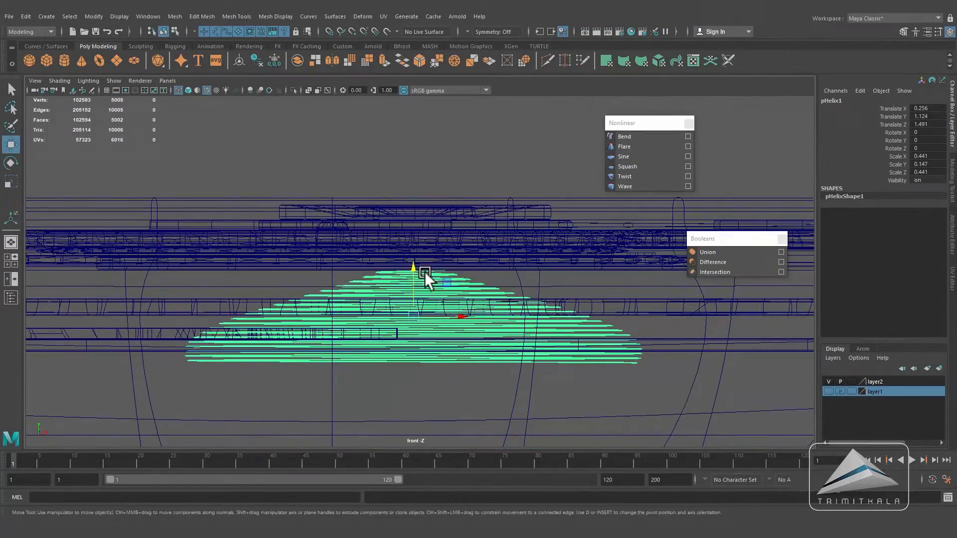
pyautogui.moveTo(429, 272); pyautogui.dragTo(408, 234)
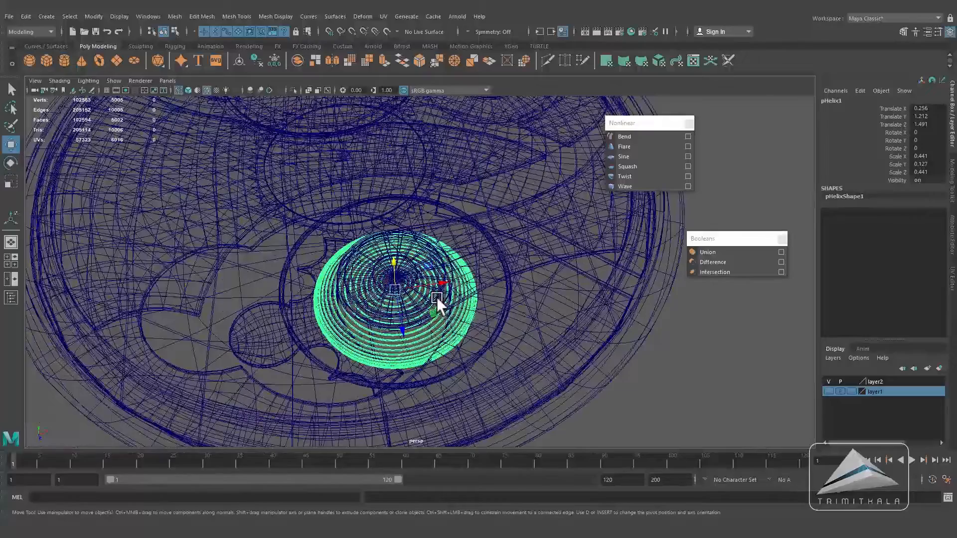
pyautogui.press('5')
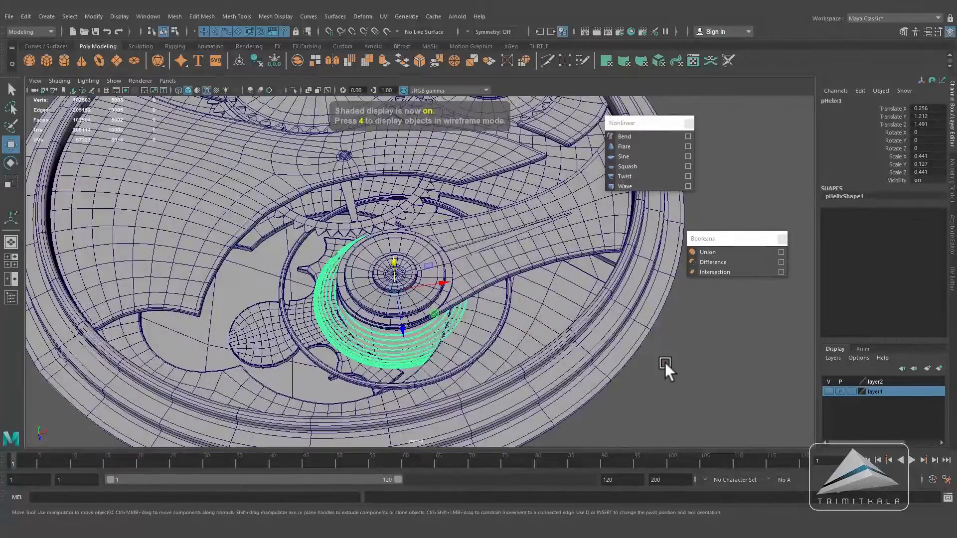
pyautogui.click(665, 364)
pyautogui.keyDown('alt'); pyautogui.moveTo(665, 364); pyautogui.dragTo(394, 294, button='right'); pyautogui.keyUp('alt')
pyautogui.keyDown('alt'); pyautogui.moveTo(394, 294); pyautogui.dragTo(295, 291); pyautogui.keyUp('alt')
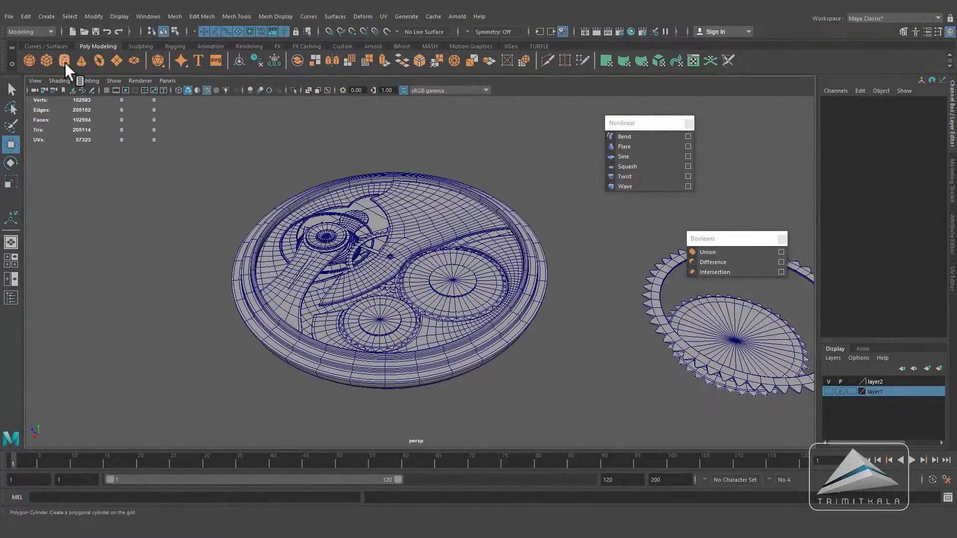
# Step: Create a polygon cylinder and place it beside the watch movement at about Y 3.023, Z 5.165
pyautogui.moveTo(391, 269); pyautogui.dragTo(289, 163)
pyautogui.press('space')
pyautogui.scroll(-10, 381, 276)
pyautogui.keyDown('alt'); pyautogui.moveTo(381, 276); pyautogui.dragTo(360, 246, button='middle'); pyautogui.keyUp('alt')
pyautogui.moveTo(393, 260); pyautogui.dragTo(407, 319)
pyautogui.press('space')
pyautogui.keyDown('alt'); pyautogui.moveTo(406, 318); pyautogui.dragTo(259, 239, button='right'); pyautogui.keyUp('alt')
pyautogui.keyDown('alt'); pyautogui.moveTo(259, 239); pyautogui.dragTo(398, 274); pyautogui.keyUp('alt')
pyautogui.keyDown('alt'); pyautogui.moveTo(399, 274); pyautogui.dragTo(530, 287, button='right'); pyautogui.keyUp('alt')
pyautogui.keyDown('alt'); pyautogui.moveTo(374, 322); pyautogui.dragTo(401, 272, button='middle'); pyautogui.keyUp('alt')
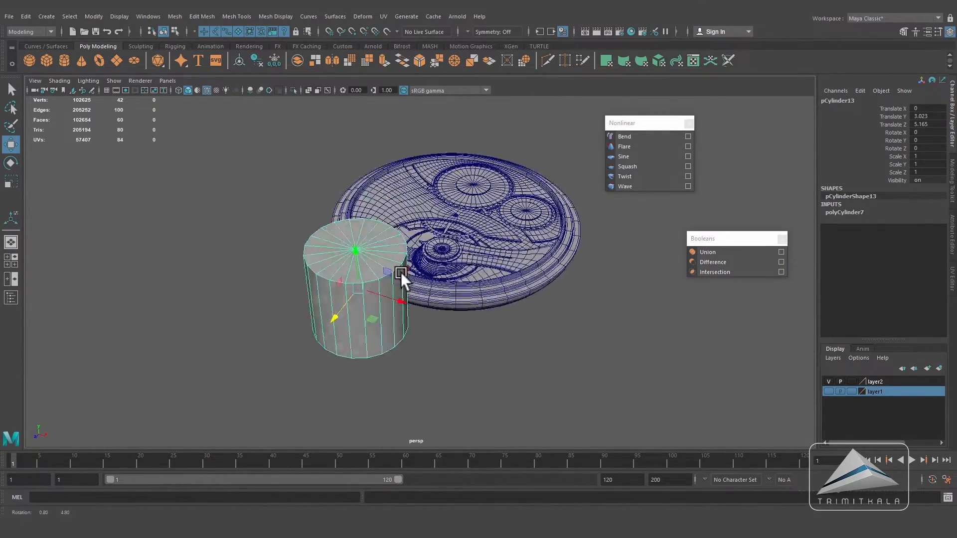
# Step: Flatten the new cylinder vertically into a thin disc
pyautogui.keyDown('alt'); pyautogui.moveTo(401, 272); pyautogui.dragTo(391, 282); pyautogui.keyUp('alt')
pyautogui.keyDown('alt'); pyautogui.moveTo(391, 282); pyautogui.dragTo(423, 279, button='right'); pyautogui.keyUp('alt')
pyautogui.click(11, 182)
pyautogui.moveTo(321, 282); pyautogui.dragTo(369, 337)
pyautogui.keyDown('alt'); pyautogui.moveTo(512, 274); pyautogui.dragTo(451, 279); pyautogui.keyUp('alt')
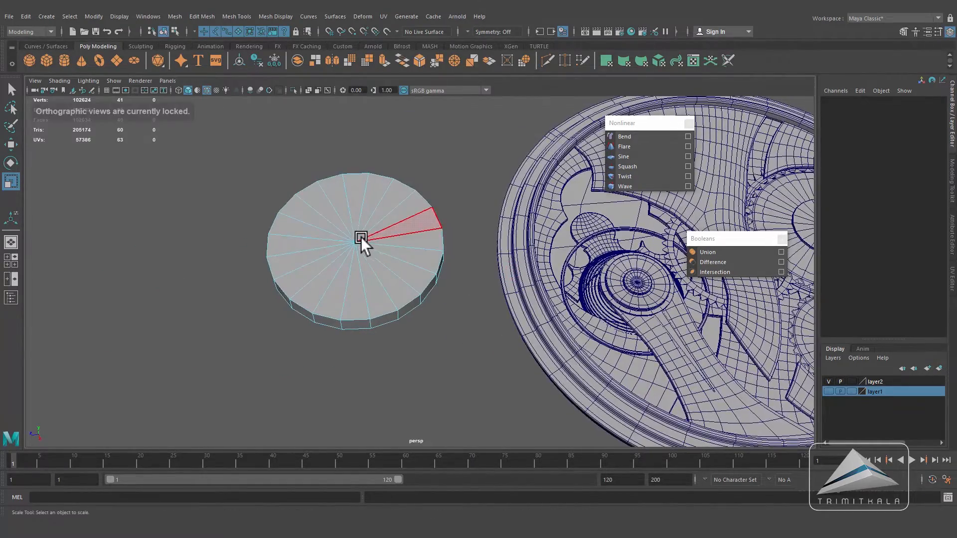
# Step: Delete the centre vertex of the disc's top cap to merge its triangular faces
pyautogui.keyDown('alt'); pyautogui.moveTo(389, 265); pyautogui.dragTo(396, 290); pyautogui.keyUp('alt')
pyautogui.moveTo(409, 252); pyautogui.dragTo(438, 270, button='right')
pyautogui.keyDown('alt'); pyautogui.moveTo(438, 270); pyautogui.dragTo(442, 224, button='middle'); pyautogui.keyUp('alt')
pyautogui.moveTo(364, 321); pyautogui.dragTo(393, 352)
pyautogui.press('Delete')
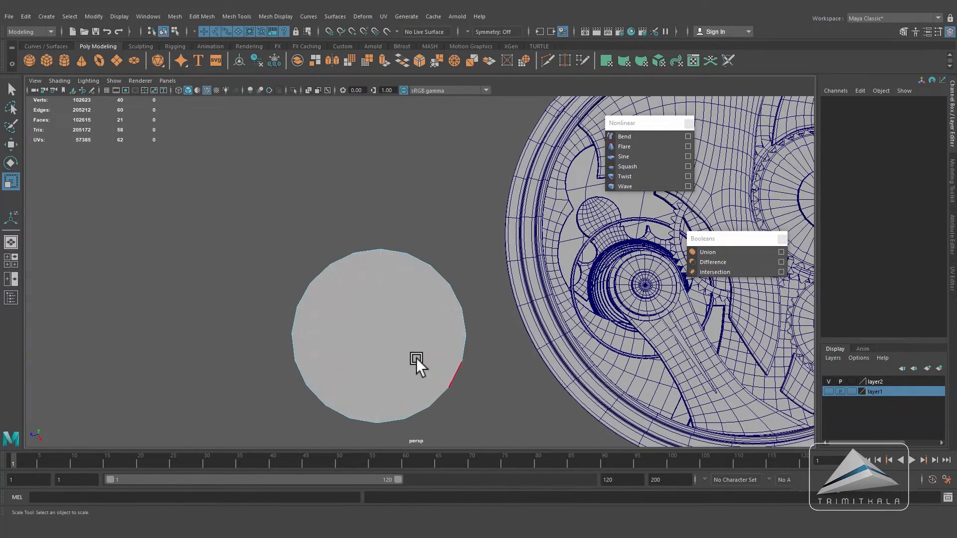
# Step: Cut crossing rows of edges between the rim vertices with Multi-Cut to divide the disc's top cap into a grid
pyautogui.scroll(1, 453, 347)
pyautogui.keyDown('alt'); pyautogui.moveTo(453, 347); pyautogui.dragTo(436, 330, button='middle'); pyautogui.keyUp('alt')
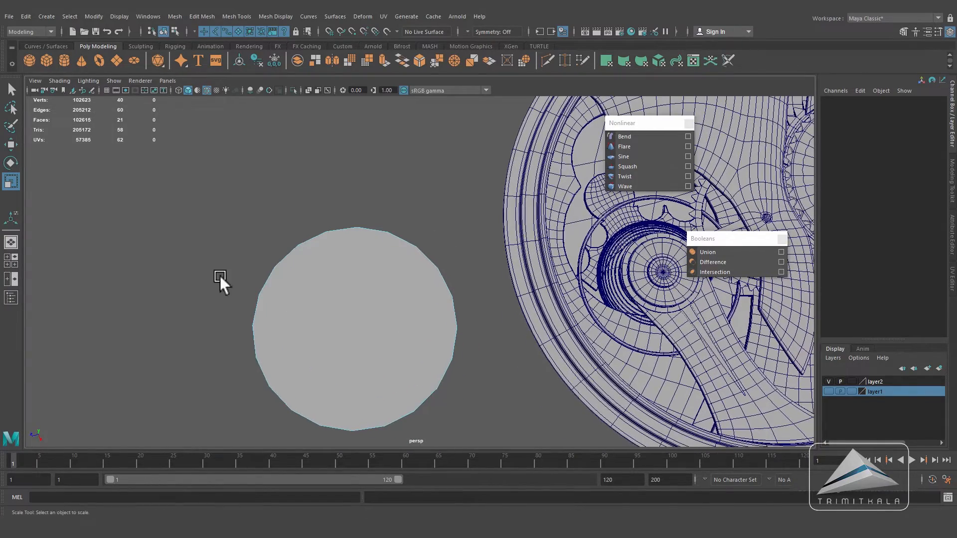
pyautogui.click(343, 47)
pyautogui.click(39, 60)
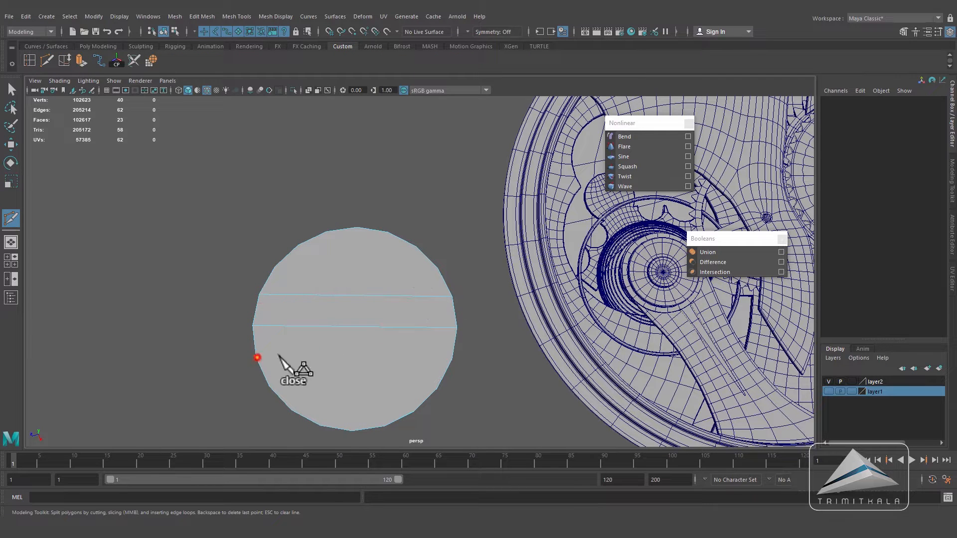
pyautogui.click(352, 430)
pyautogui.rightClick(352, 430)
pyautogui.click(327, 231)
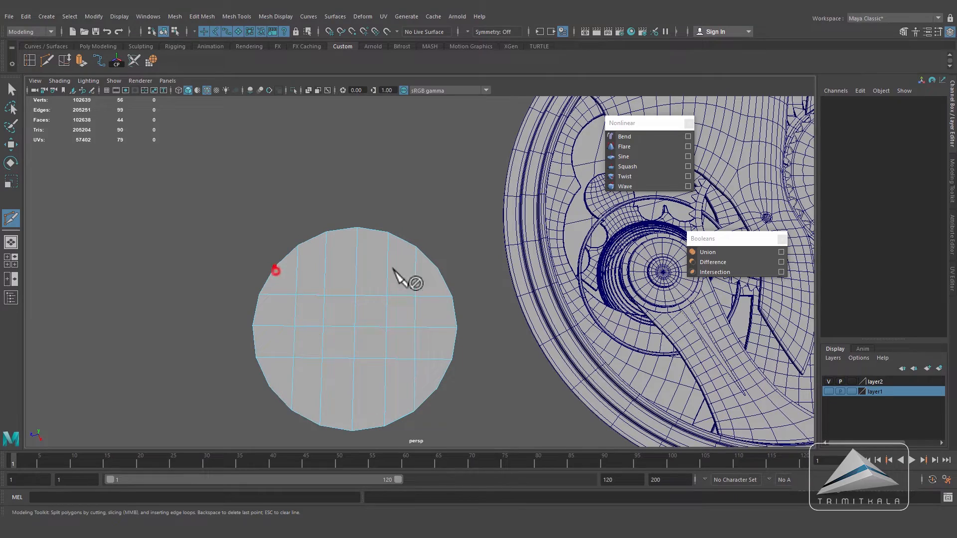
pyautogui.click(438, 388)
pyautogui.rightClick(438, 389)
# Step: Select the disc's top faces on both sides of a straight central strip, leaving the strip and side walls unselected
pyautogui.keyDown('alt'); pyautogui.moveTo(427, 307); pyautogui.dragTo(419, 286); pyautogui.keyUp('alt')
pyautogui.keyDown('alt'); pyautogui.moveTo(418, 286); pyautogui.dragTo(440, 318, button='middle'); pyautogui.keyUp('alt')
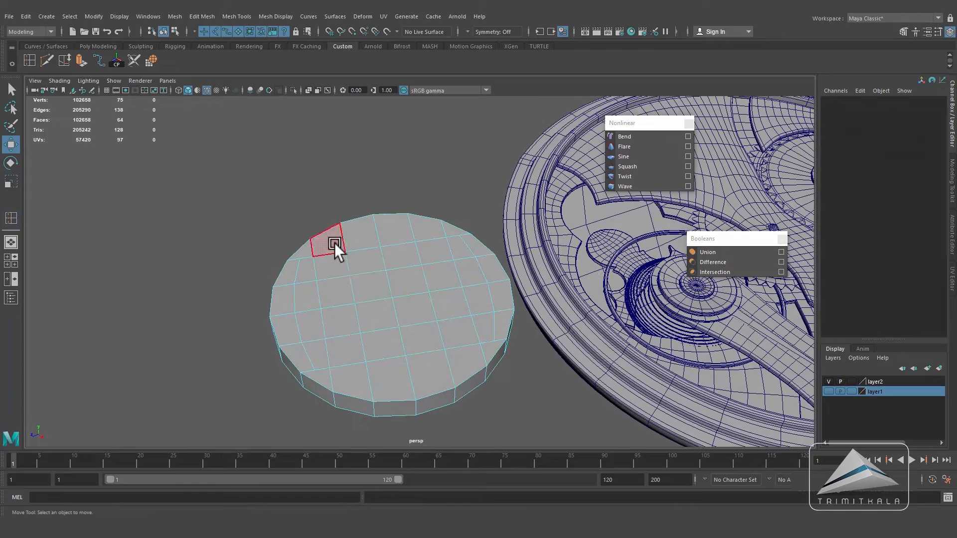
pyautogui.click(334, 244)
pyautogui.keyDown('alt'); pyautogui.moveTo(403, 327); pyautogui.dragTo(405, 300); pyautogui.keyUp('alt')
pyautogui.press('space')
pyautogui.moveTo(406, 300); pyautogui.dragTo(402, 338)
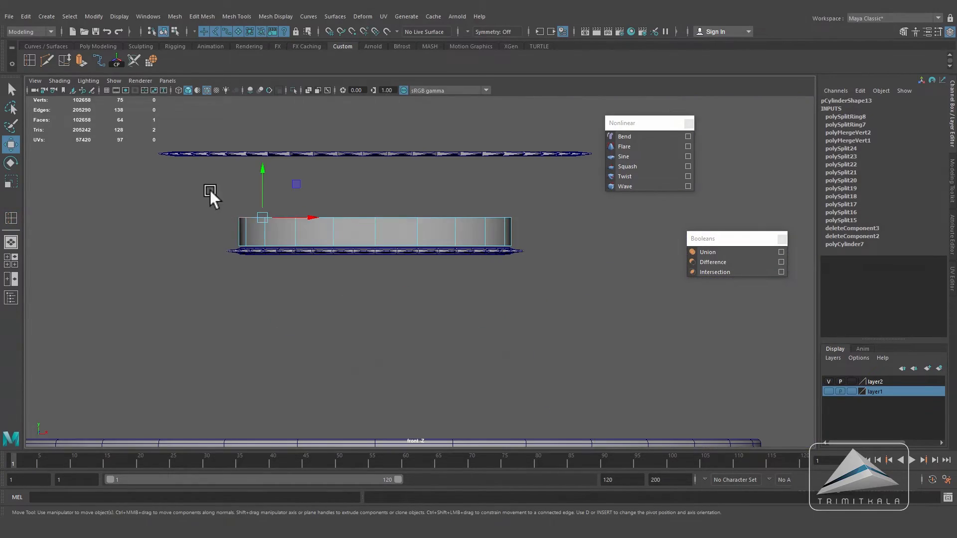
pyautogui.moveTo(534, 220); pyautogui.dragTo(534, 220)
pyautogui.keyDown('ctrl'); pyautogui.moveTo(559, 316); pyautogui.dragTo(214, 240); pyautogui.keyUp('ctrl')
pyautogui.press('space')
pyautogui.moveTo(387, 259); pyautogui.dragTo(387, 234)
pyautogui.keyDown('alt'); pyautogui.moveTo(387, 258); pyautogui.dragTo(392, 294); pyautogui.keyUp('alt')
pyautogui.keyDown('ctrl'); pyautogui.click(417, 375); pyautogui.keyUp('ctrl')
pyautogui.keyDown('ctrl'); pyautogui.click(374, 379); pyautogui.keyUp('ctrl')
pyautogui.hotkey('ctrl', 'z')
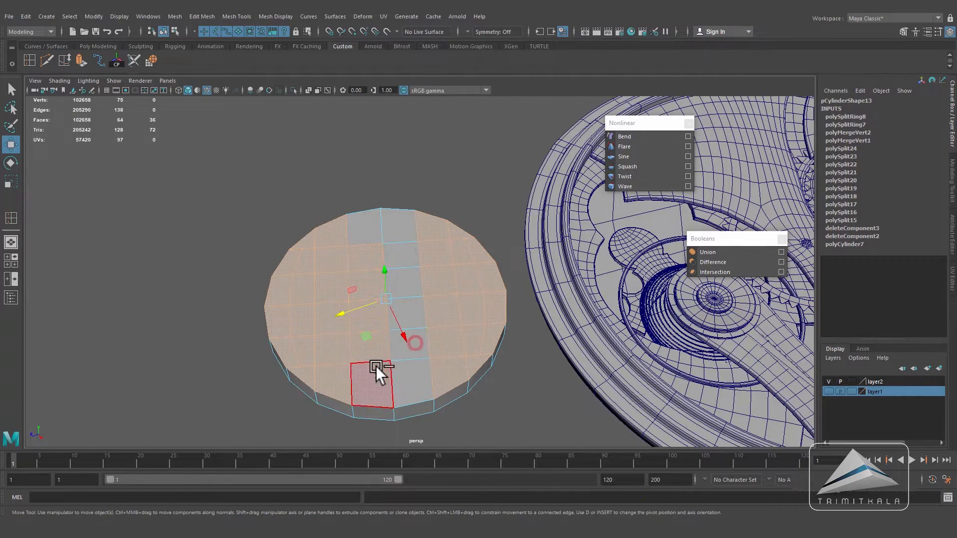
pyautogui.keyDown('alt'); pyautogui.moveTo(378, 248); pyautogui.dragTo(422, 296); pyautogui.keyUp('alt')
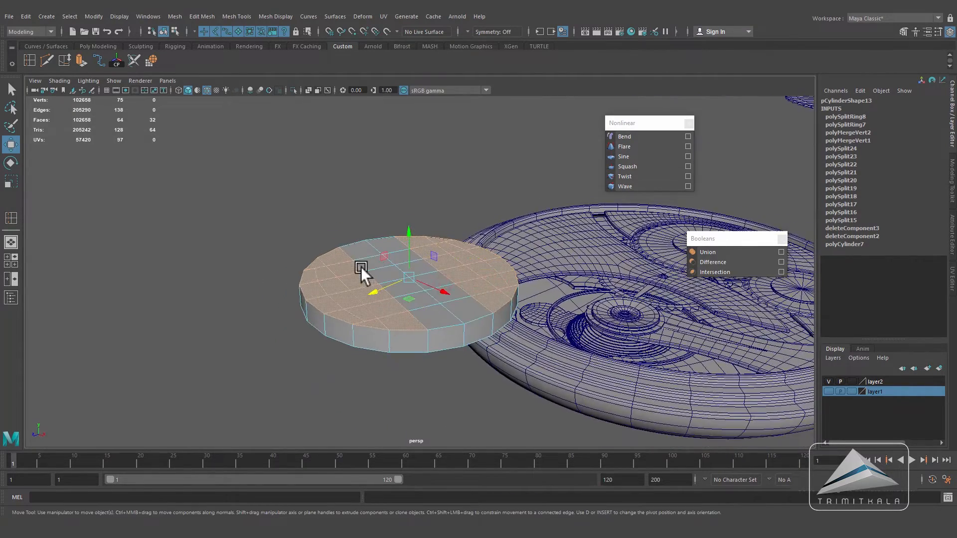
# Step: Extrude the selected top faces upward to form a straight slot across the disc
pyautogui.click(81, 60)
pyautogui.moveTo(439, 206); pyautogui.dragTo(428, 182)
pyautogui.keyDown('alt'); pyautogui.moveTo(355, 262); pyautogui.dragTo(418, 271); pyautogui.keyUp('alt')
pyautogui.moveTo(455, 194); pyautogui.dragTo(453, 190)
pyautogui.click(558, 284)
pyautogui.keyDown('alt'); pyautogui.moveTo(558, 284); pyautogui.dragTo(498, 348); pyautogui.keyUp('alt')
# Step: Select the disc's lower rim edge loop and the border edge loops of both raised halves
pyautogui.moveTo(460, 241); pyautogui.dragTo(508, 226, button='right')
pyautogui.press('r')
pyautogui.keyDown('alt'); pyautogui.moveTo(399, 269); pyautogui.dragTo(424, 259); pyautogui.keyUp('alt')
pyautogui.moveTo(423, 258); pyautogui.dragTo(450, 190, button='right')
pyautogui.doubleClick(437, 247)
pyautogui.keyDown('alt'); pyautogui.moveTo(276, 255); pyautogui.dragTo(420, 309); pyautogui.keyUp('alt')
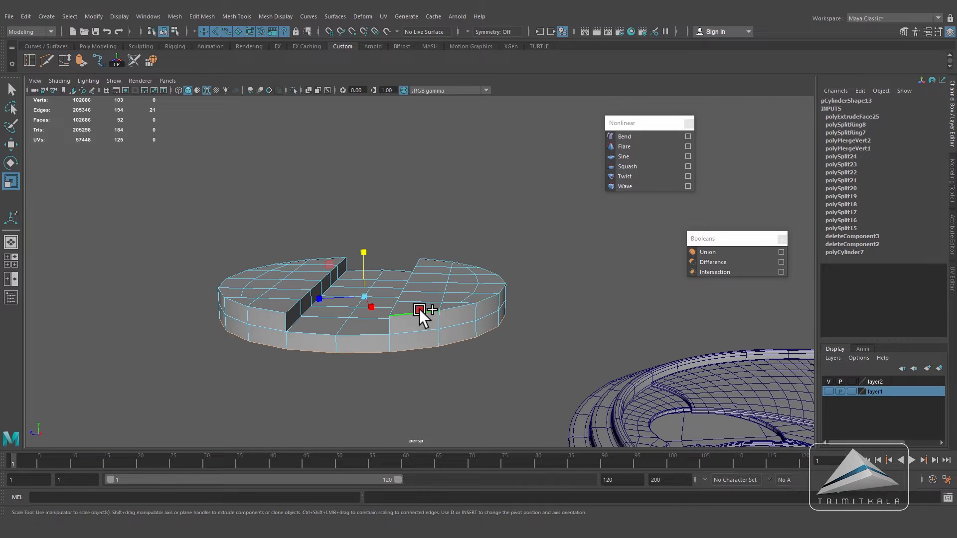
pyautogui.keyDown('alt'); pyautogui.moveTo(373, 270); pyautogui.dragTo(520, 294); pyautogui.keyUp('alt')
pyautogui.keyDown('shift'); pyautogui.doubleClick(517, 294); pyautogui.keyUp('shift')
pyautogui.keyDown('alt'); pyautogui.moveTo(484, 321); pyautogui.dragTo(415, 281); pyautogui.keyUp('alt')
pyautogui.keyDown('shift'); pyautogui.doubleClick(414, 281); pyautogui.keyUp('shift')
# Step: Bevel the selected disc edges with 2 segments and a reduced fraction
pyautogui.keyDown('alt'); pyautogui.moveTo(444, 333); pyautogui.dragTo(718, 334); pyautogui.keyUp('alt')
pyautogui.keyDown('alt'); pyautogui.moveTo(490, 338); pyautogui.dragTo(490, 353); pyautogui.keyUp('alt')
pyautogui.click(202, 17)
pyautogui.click(217, 52)
pyautogui.keyDown('alt'); pyautogui.moveTo(391, 223); pyautogui.dragTo(484, 242); pyautogui.keyUp('alt')
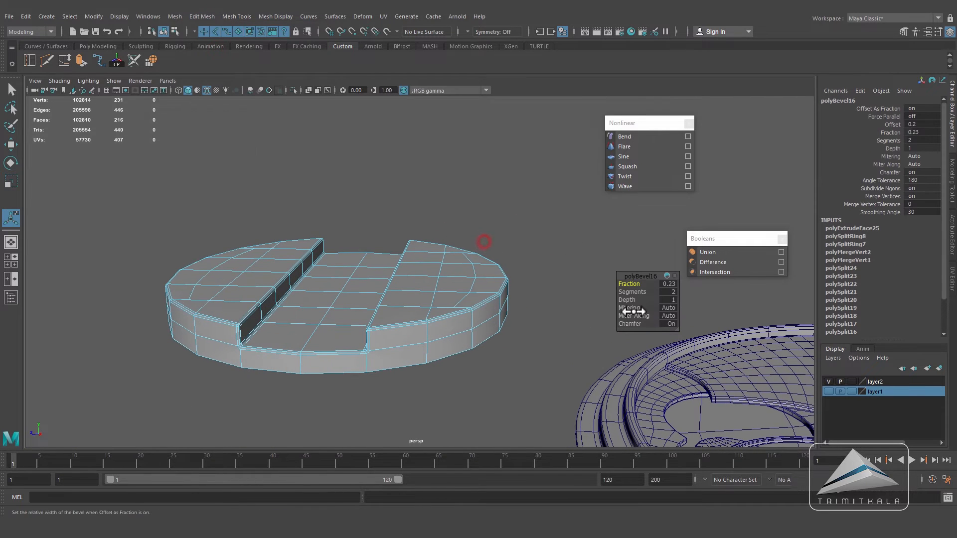
pyautogui.moveTo(629, 285); pyautogui.dragTo(469, 279)
pyautogui.keyDown('alt'); pyautogui.moveTo(468, 279); pyautogui.dragTo(344, 276, button='right'); pyautogui.keyUp('alt')
# Step: Move the whole slotted disc beside the movement's outer rim, to about X 3.513, Z -0.358
pyautogui.press('F8')
pyautogui.press('w')
pyautogui.press('space')
pyautogui.keyDown('alt'); pyautogui.moveTo(491, 222); pyautogui.dragTo(394, 319, button='middle'); pyautogui.keyUp('alt')
pyautogui.moveTo(296, 423); pyautogui.dragTo(459, 214)
pyautogui.keyDown('alt'); pyautogui.moveTo(459, 213); pyautogui.dragTo(488, 209, button='right'); pyautogui.keyUp('alt')
pyautogui.keyDown('alt'); pyautogui.moveTo(488, 209); pyautogui.dragTo(390, 306, button='middle'); pyautogui.keyUp('alt')
pyautogui.press('r')
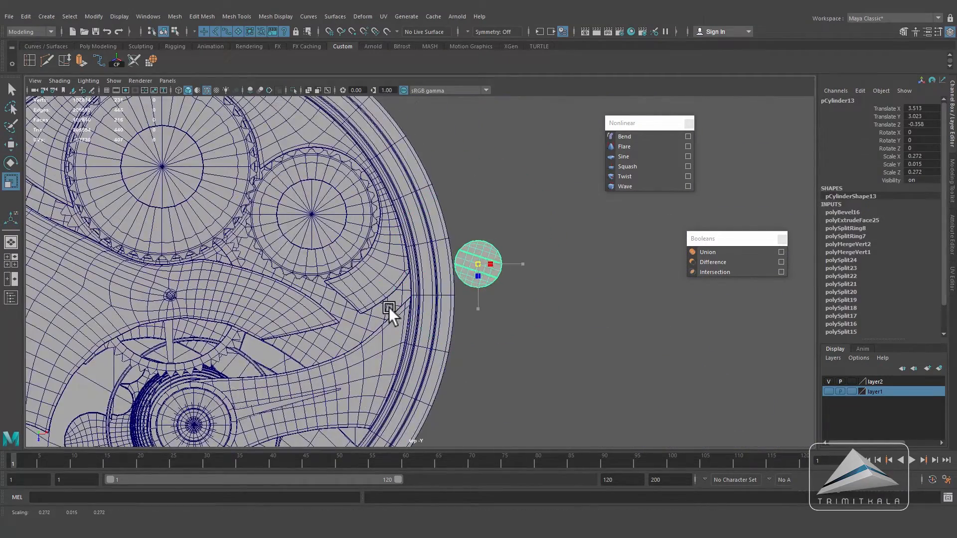
# Step: Place a copy of the slotted disc at the plate's edge, about X -2.27, Y 1.437, Z -1.192, rotated -103.842 about Y and scaled to 0.186
pyautogui.press('w')
pyautogui.moveTo(563, 308); pyautogui.dragTo(387, 318, button='middle')
pyautogui.keyDown('alt'); pyautogui.moveTo(387, 318); pyautogui.dragTo(420, 270, button='right'); pyautogui.keyUp('alt')
pyautogui.moveTo(558, 321); pyautogui.dragTo(564, 319)
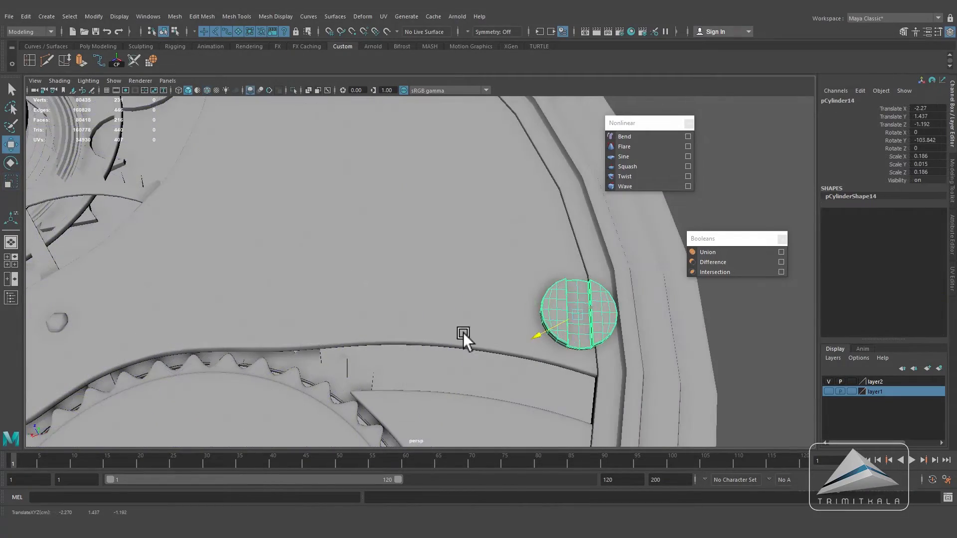
pyautogui.keyDown('alt'); pyautogui.moveTo(463, 333); pyautogui.dragTo(399, 326, button='right'); pyautogui.keyUp('alt')
pyautogui.keyDown('alt'); pyautogui.moveTo(553, 324); pyautogui.dragTo(558, 288); pyautogui.keyUp('alt')
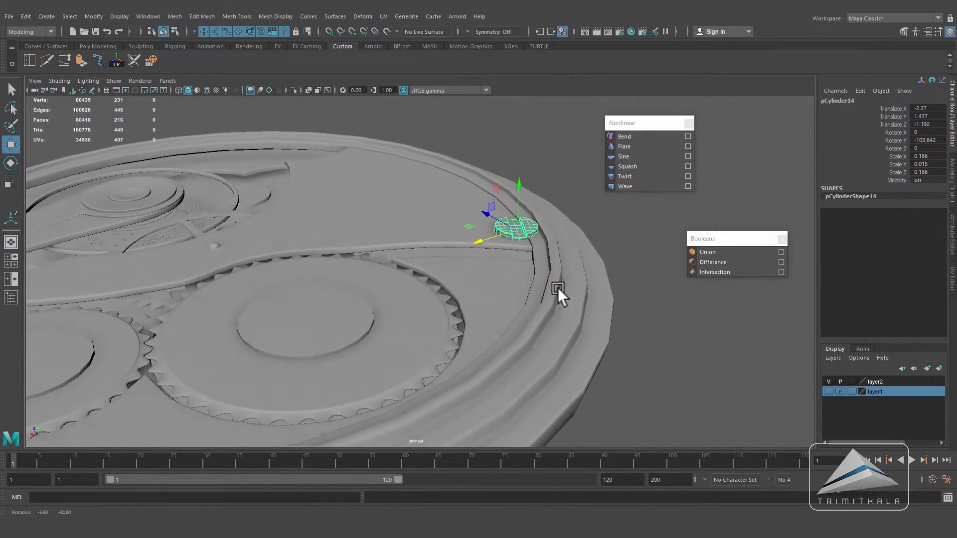
# Step: Position the other slotted disc beside the smaller gear at about X 2.49, Y 1.455, Z -0.413, and deselect it
pyautogui.click(674, 332)
pyautogui.keyDown('alt'); pyautogui.moveTo(674, 333); pyautogui.dragTo(574, 318, button='right'); pyautogui.keyUp('alt')
pyautogui.press('f')
pyautogui.keyDown('alt'); pyautogui.moveTo(315, 339); pyautogui.dragTo(199, 323); pyautogui.keyUp('alt')
pyautogui.keyDown('alt'); pyautogui.moveTo(210, 321); pyautogui.dragTo(280, 307, button='right'); pyautogui.keyUp('alt')
pyautogui.keyDown('alt'); pyautogui.moveTo(280, 307); pyautogui.dragTo(401, 329, button='middle'); pyautogui.keyUp('alt')
pyautogui.click(249, 305)
pyautogui.moveTo(195, 304); pyautogui.dragTo(204, 301)
pyautogui.keyDown('alt'); pyautogui.moveTo(235, 327); pyautogui.dragTo(276, 365); pyautogui.keyUp('alt')
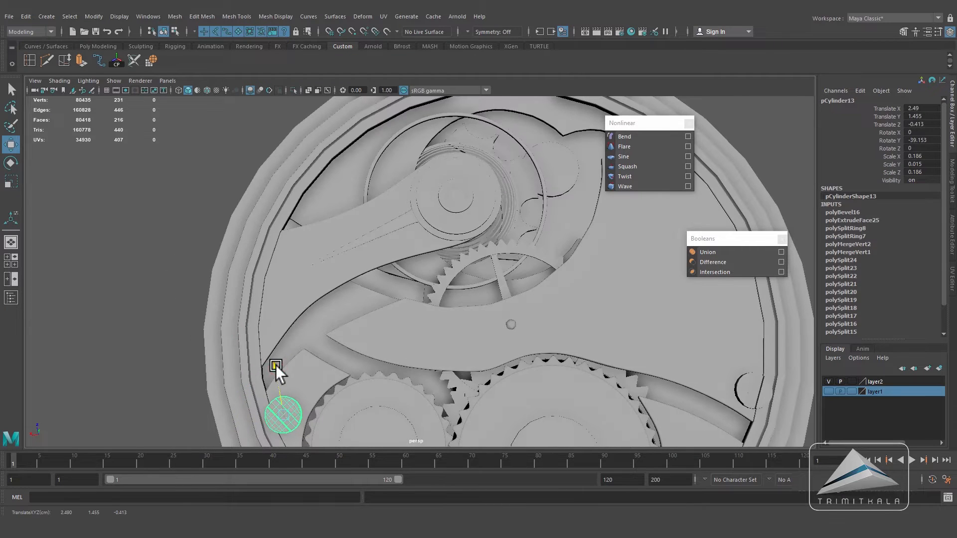
pyautogui.click(155, 280)
# Step: View the whole watch movement and save the scene
pyautogui.scroll(-4, 291, 286)
pyautogui.keyDown('alt'); pyautogui.moveTo(455, 325); pyautogui.dragTo(468, 273); pyautogui.keyUp('alt')
pyautogui.keyDown('alt'); pyautogui.moveTo(467, 319); pyautogui.dragTo(433, 339, button='right'); pyautogui.keyUp('alt')
pyautogui.keyDown('alt'); pyautogui.moveTo(443, 325); pyautogui.dragTo(379, 323, button='middle'); pyautogui.keyUp('alt')
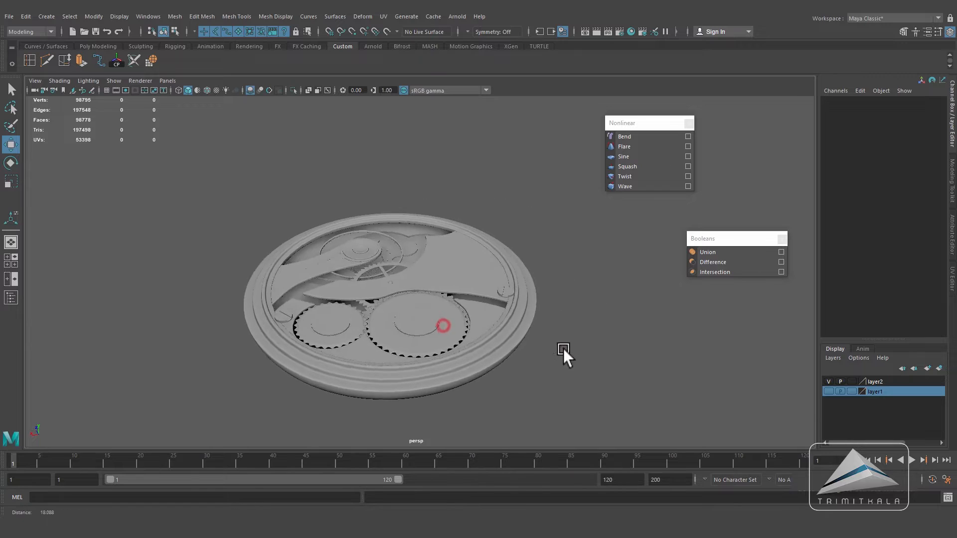
pyautogui.keyDown('alt'); pyautogui.moveTo(563, 348); pyautogui.dragTo(579, 352, button='right'); pyautogui.keyUp('alt')
pyautogui.press('q')
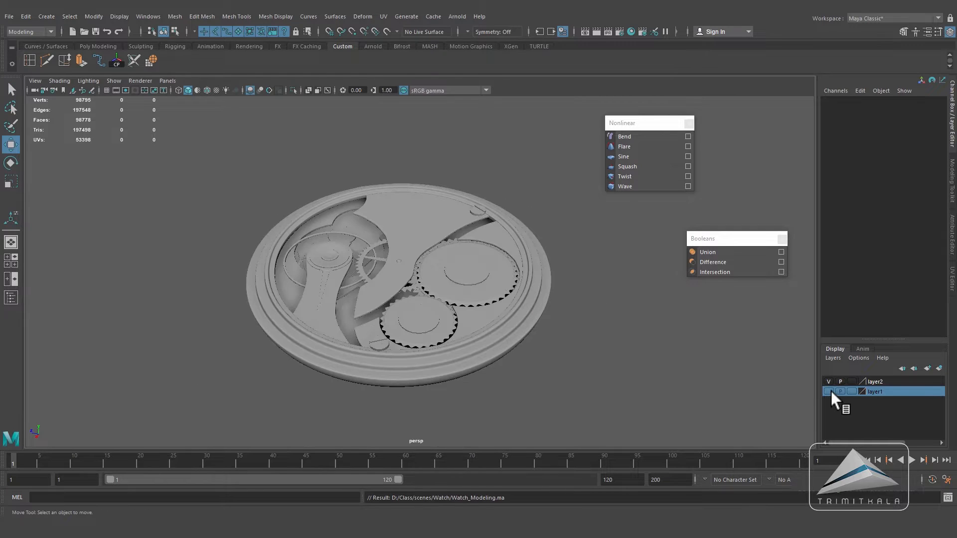
# Step: Show layer1 and close the floating Booleans and Nonlinear menus
pyautogui.click(828, 391)
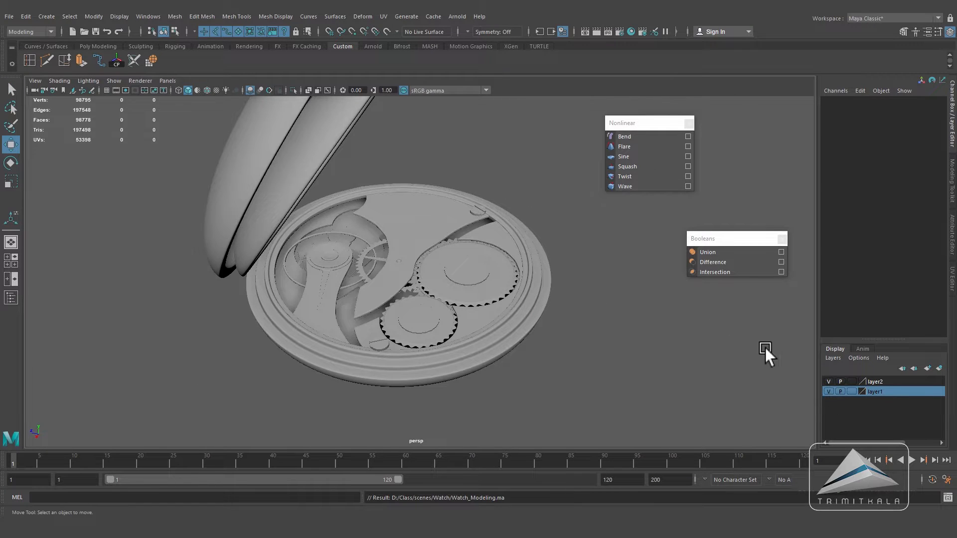
pyautogui.click(782, 238)
pyautogui.click(689, 123)
# Step: Add the outer lid shell to a new display layer and hide that layer
pyautogui.keyDown('alt'); pyautogui.moveTo(478, 227); pyautogui.dragTo(286, 244); pyautogui.keyUp('alt')
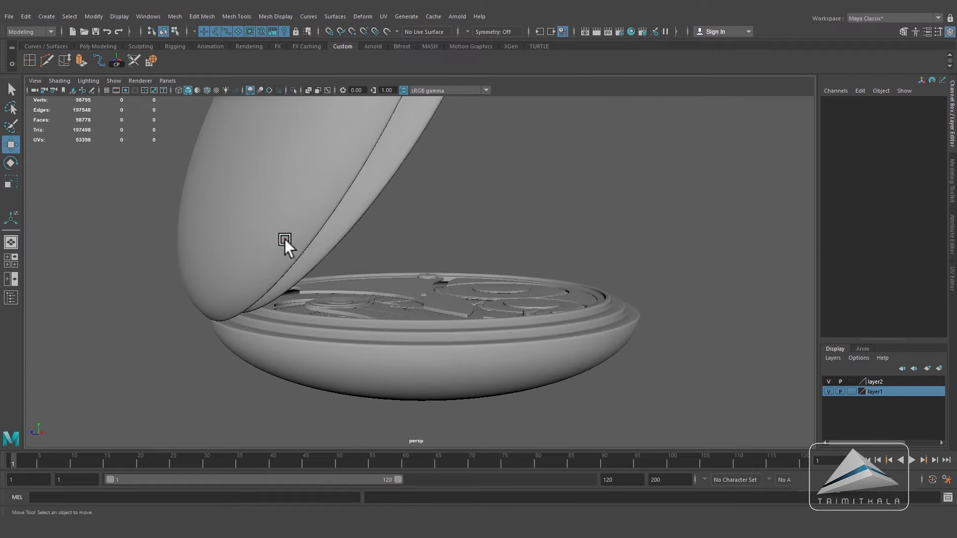
pyautogui.click(285, 241)
pyautogui.keyDown('alt'); pyautogui.moveTo(598, 239); pyautogui.dragTo(588, 235); pyautogui.keyUp('alt')
pyautogui.click(927, 368)
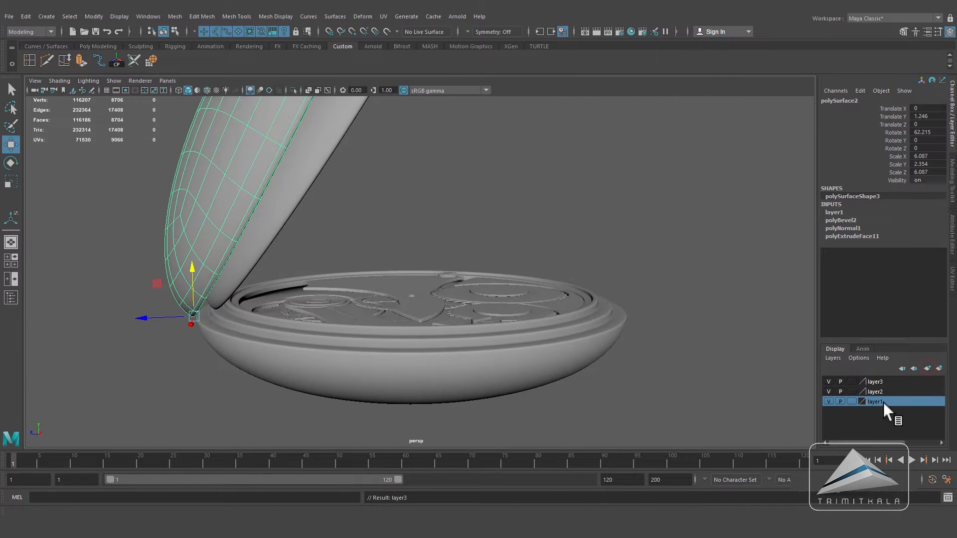
pyautogui.rightClick(877, 381)
pyautogui.click(878, 406)
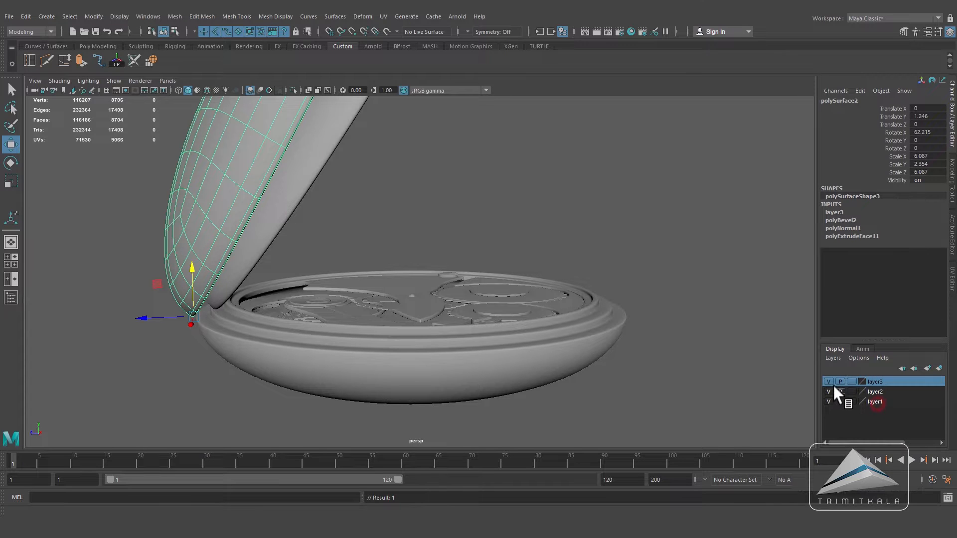
pyautogui.click(828, 381)
# Step: Create a polygon cube and move it to where the lid meets the case, at about Y 1.595, Z 3.434
pyautogui.keyDown('alt'); pyautogui.moveTo(326, 251); pyautogui.dragTo(547, 361); pyautogui.keyUp('alt')
pyautogui.keyDown('alt'); pyautogui.moveTo(535, 349); pyautogui.dragTo(628, 339, button='right'); pyautogui.keyUp('alt')
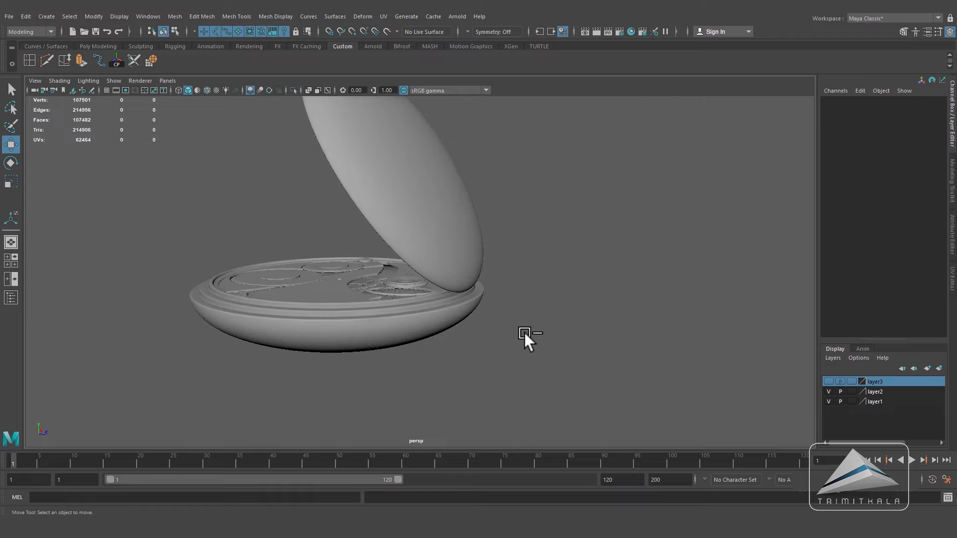
pyautogui.moveTo(531, 304)
pyautogui.keyDown('alt'); pyautogui.mouseDown()
pyautogui.moveTo(573, 288)
pyautogui.moveTo(538, 306)
pyautogui.moveTo(548, 302)
pyautogui.mouseUp(); pyautogui.keyUp('alt')
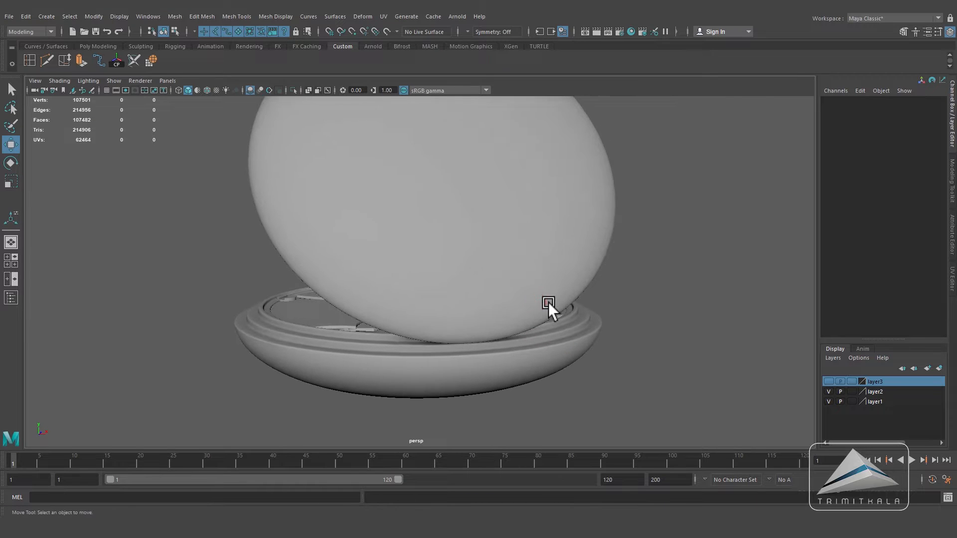
pyautogui.click(97, 45)
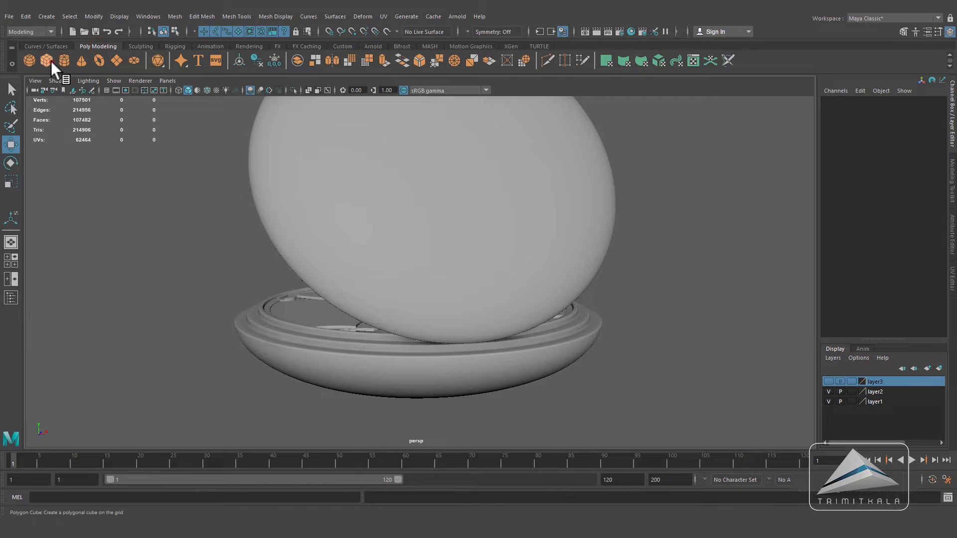
pyautogui.click(47, 60)
pyautogui.moveTo(421, 344); pyautogui.dragTo(425, 265)
pyautogui.keyDown('alt'); pyautogui.moveTo(542, 284); pyautogui.dragTo(432, 344); pyautogui.keyUp('alt')
pyautogui.keyDown('alt'); pyautogui.moveTo(432, 344); pyautogui.dragTo(484, 332, button='right'); pyautogui.keyUp('alt')
pyautogui.keyDown('alt'); pyautogui.moveTo(485, 333); pyautogui.dragTo(461, 320, button='middle'); pyautogui.keyUp('alt')
# Step: Scale the cube into a thin horizontal bar of about 1.214 in X and 0.128 in Y and Z
pyautogui.click(11, 182)
pyautogui.moveTo(444, 320); pyautogui.dragTo(372, 353)
pyautogui.moveTo(426, 352)
pyautogui.keyDown('alt'); pyautogui.mouseDown(button='right')
pyautogui.moveTo(580, 330)
pyautogui.moveTo(419, 356)
pyautogui.mouseUp(button='right'); pyautogui.keyUp('alt')
pyautogui.moveTo(480, 352)
pyautogui.mouseDown()
pyautogui.moveTo(823, 360)
pyautogui.moveTo(492, 363)
pyautogui.moveTo(480, 354)
pyautogui.mouseUp()
pyautogui.keyDown('alt'); pyautogui.moveTo(518, 360); pyautogui.dragTo(485, 362, button='right'); pyautogui.keyUp('alt')
# Step: Move the bar against the case rim at about Y 1.404, Z 3.031, and set its width subdivisions to 3
pyautogui.press('w')
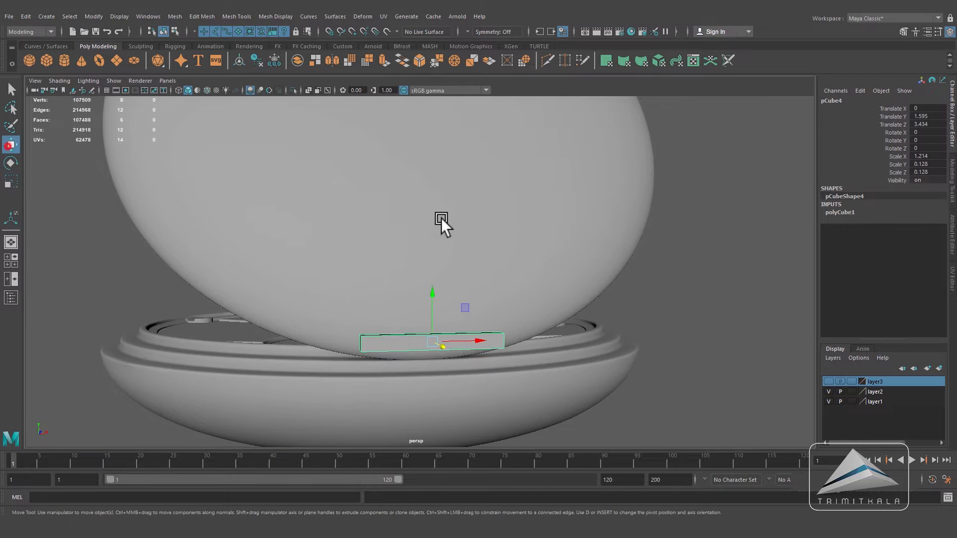
pyautogui.moveTo(433, 295); pyautogui.dragTo(485, 336)
pyautogui.click(841, 213)
pyautogui.click(891, 244)
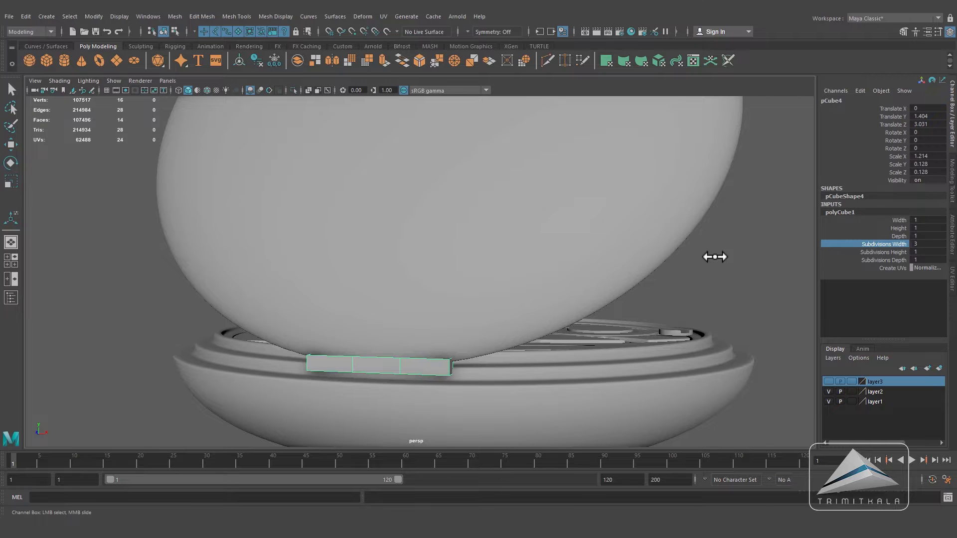
# Step: Scale up the bar's end vertices vertically to flare both ends, and thicken the bar to a Z scale of about 0.182
pyautogui.keyDown('alt'); pyautogui.moveTo(423, 389); pyautogui.dragTo(446, 348); pyautogui.keyUp('alt')
pyautogui.moveTo(444, 253); pyautogui.dragTo(396, 254, button='right')
pyautogui.moveTo(292, 327); pyautogui.dragTo(328, 374)
pyautogui.keyDown('shift'); pyautogui.moveTo(468, 294); pyautogui.dragTo(383, 373); pyautogui.keyUp('shift')
pyautogui.keyDown('alt'); pyautogui.moveTo(478, 325); pyautogui.dragTo(383, 340); pyautogui.keyUp('alt')
pyautogui.press('r')
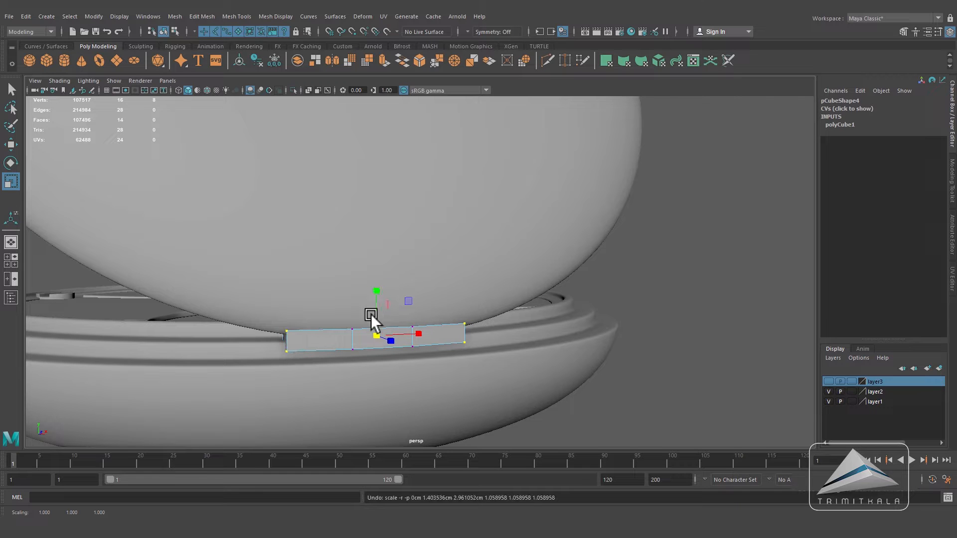
pyautogui.moveTo(375, 272); pyautogui.dragTo(366, 294)
pyautogui.moveTo(447, 342)
pyautogui.mouseDown(button='right')
pyautogui.moveTo(455, 340)
pyautogui.moveTo(448, 353)
pyautogui.mouseUp(button='right')
pyautogui.keyDown('alt'); pyautogui.moveTo(448, 353); pyautogui.dragTo(439, 330); pyautogui.keyUp('alt')
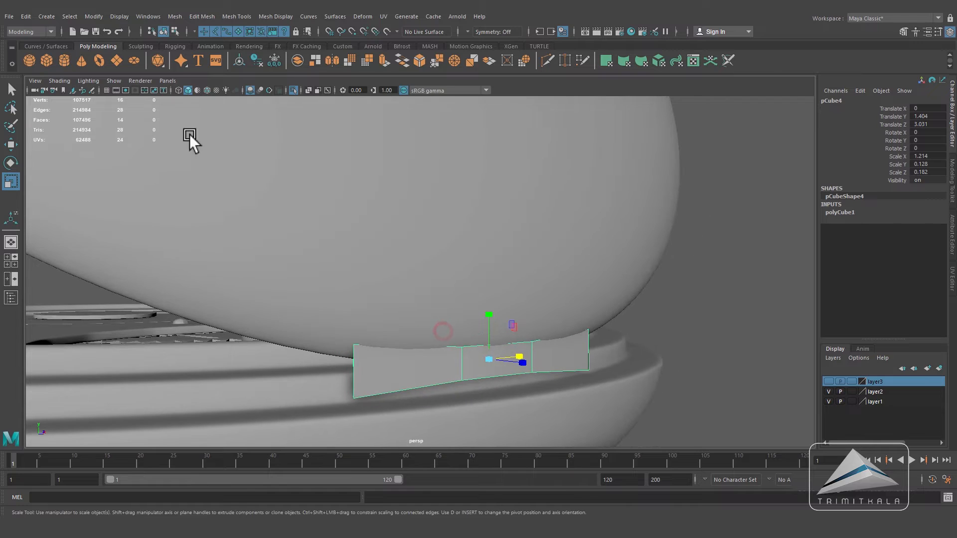
# Step: Insert a supporting edge loop close to each end of the bar
pyautogui.click(343, 46)
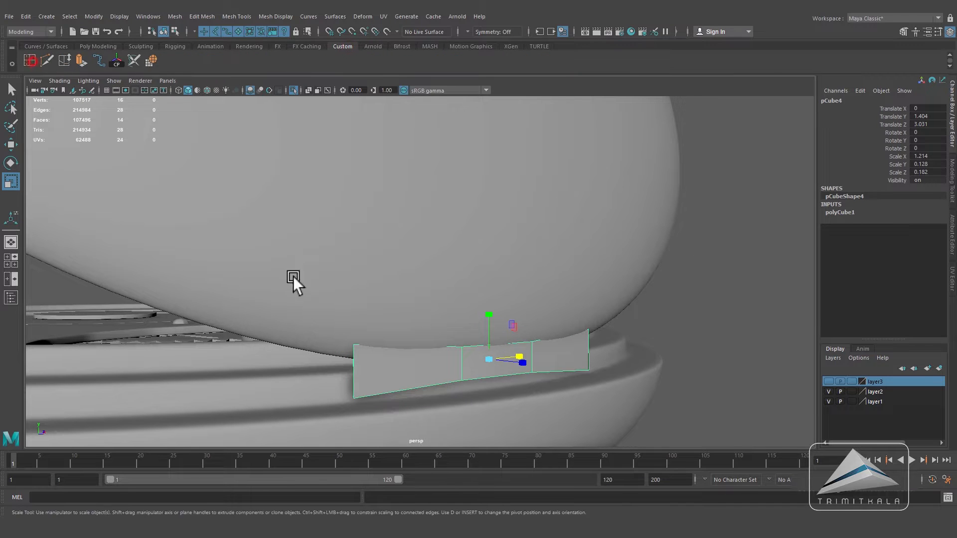
pyautogui.moveTo(368, 394); pyautogui.dragTo(361, 396)
pyautogui.keyDown('alt'); pyautogui.moveTo(361, 396); pyautogui.dragTo(600, 381); pyautogui.keyUp('alt')
pyautogui.click(11, 145)
pyautogui.moveTo(455, 359); pyautogui.dragTo(478, 346, button='right')
pyautogui.press('t')
pyautogui.keyDown('alt'); pyautogui.moveTo(404, 367); pyautogui.dragTo(417, 369); pyautogui.keyUp('alt')
pyautogui.moveTo(415, 366); pyautogui.dragTo(439, 346, button='right')
pyautogui.press('q')
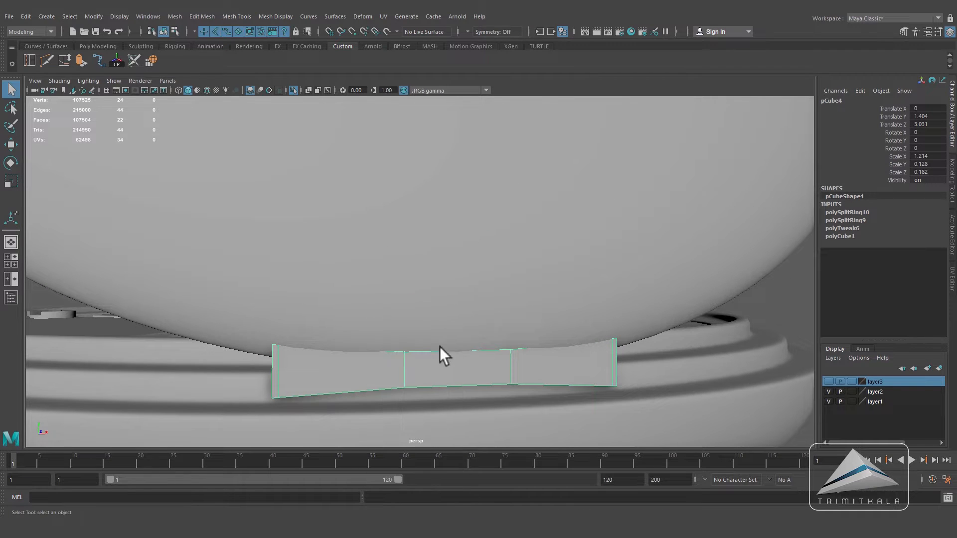
# Step: Add offset edge loops tightly around the bar's two inner division edges
pyautogui.click(239, 16)
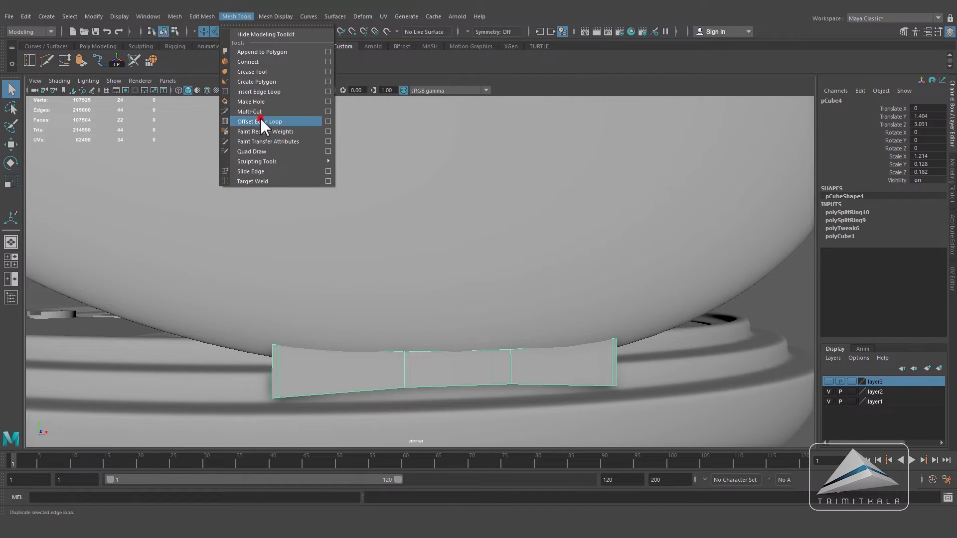
pyautogui.click(261, 121)
pyautogui.scroll(4, 487, 265)
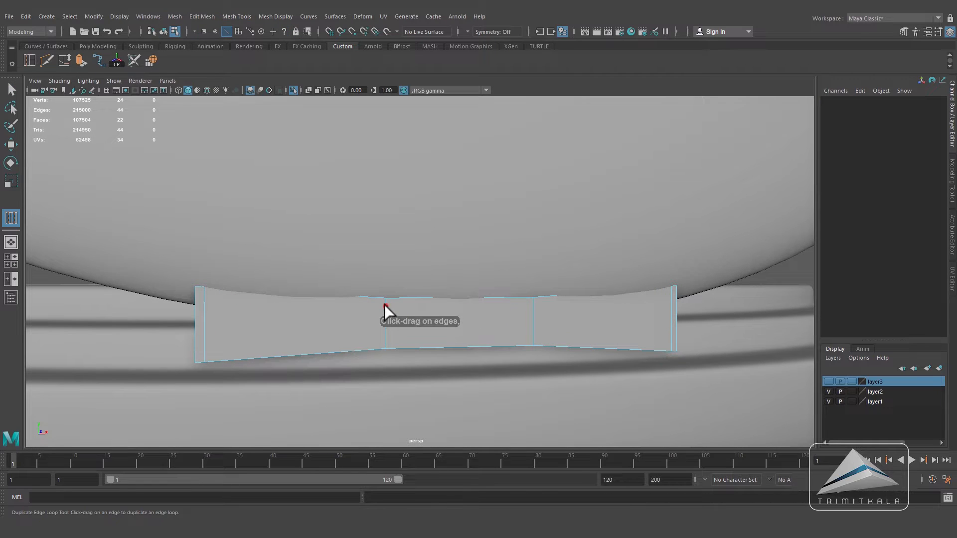
pyautogui.moveTo(384, 304); pyautogui.dragTo(384, 294)
pyautogui.moveTo(393, 328); pyautogui.dragTo(393, 345)
pyautogui.moveTo(533, 314); pyautogui.dragTo(533, 328)
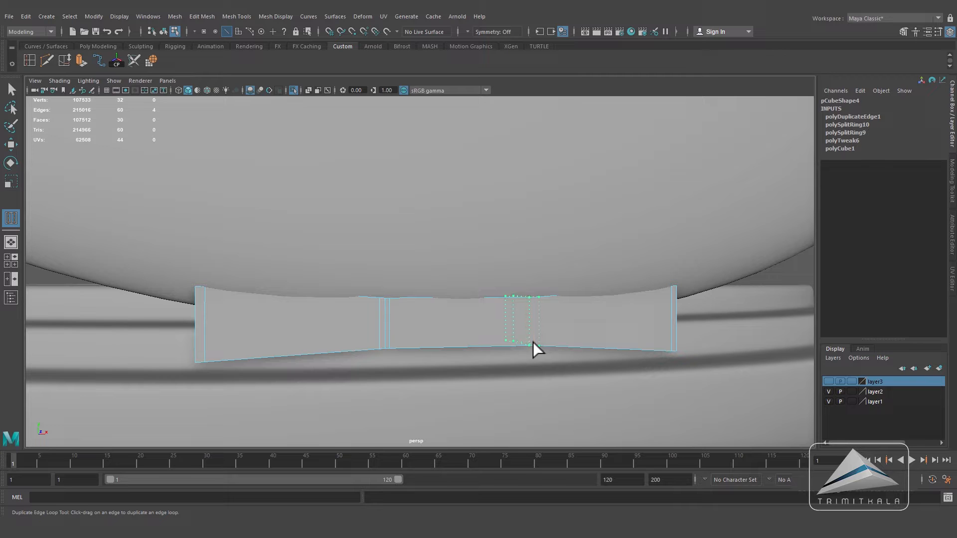
# Step: Scale down the middle edge loop at each inner division in Y and Z to form two grooves around the bar
pyautogui.click(10, 145)
pyautogui.keyDown('alt'); pyautogui.moveTo(333, 244); pyautogui.dragTo(393, 345); pyautogui.keyUp('alt')
pyautogui.click(413, 346)
pyautogui.press('r')
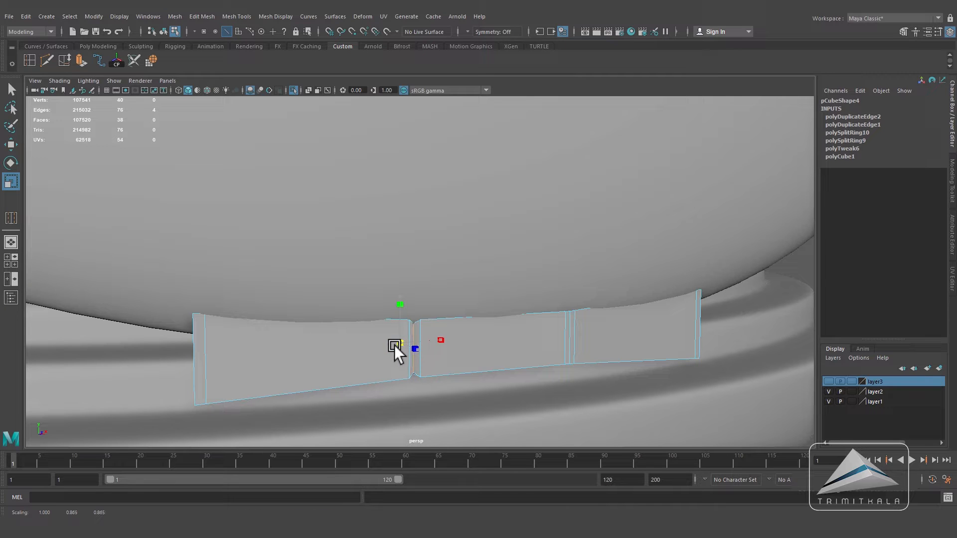
pyautogui.doubleClick(569, 337)
pyautogui.moveTo(555, 336); pyautogui.dragTo(548, 333)
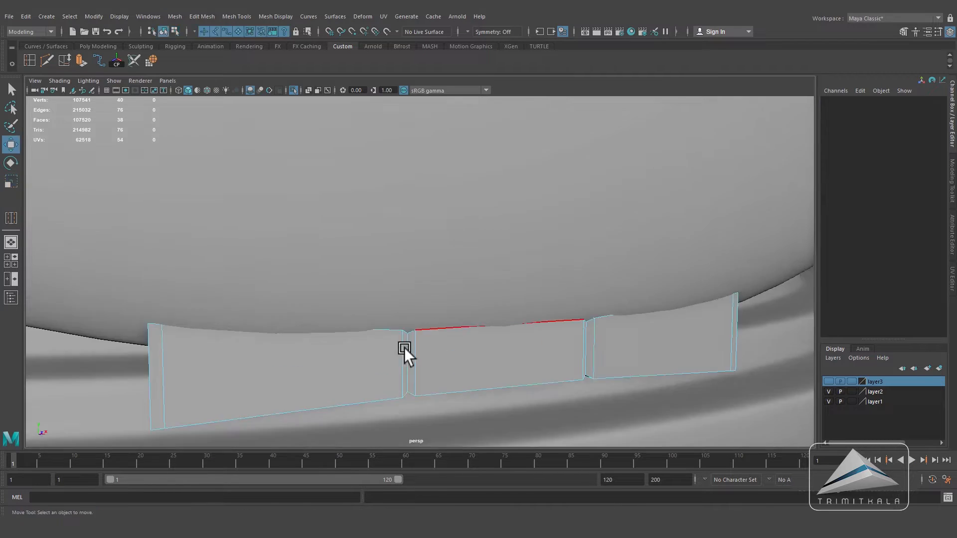
# Step: Bevel the six edge loops around the bar's two grooves with 1 segment and a fraction of 0.5
pyautogui.doubleClick(404, 348)
pyautogui.keyDown('shift'); pyautogui.doubleClick(407, 339); pyautogui.keyUp('shift')
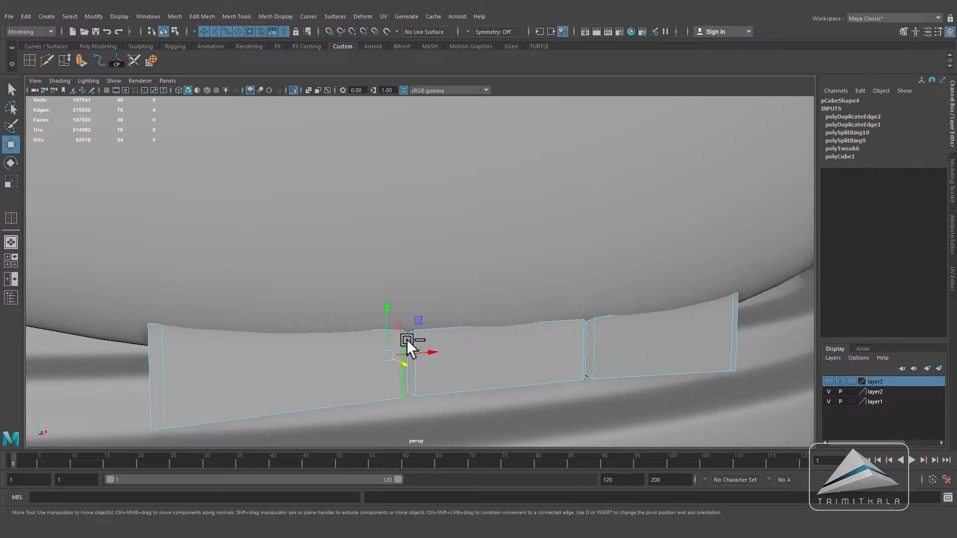
pyautogui.keyDown('shift'); pyautogui.doubleClick(584, 344); pyautogui.keyUp('shift')
pyautogui.keyDown('shift'); pyautogui.doubleClick(593, 341); pyautogui.keyUp('shift')
pyautogui.scroll(5, 429, 354)
pyautogui.keyDown('alt'); pyautogui.moveTo(405, 355); pyautogui.dragTo(393, 259, button='middle'); pyautogui.keyUp('alt')
pyautogui.keyDown('shift'); pyautogui.doubleClick(372, 336); pyautogui.keyUp('shift')
pyautogui.keyDown('alt'); pyautogui.moveTo(688, 338); pyautogui.dragTo(640, 332); pyautogui.keyUp('alt')
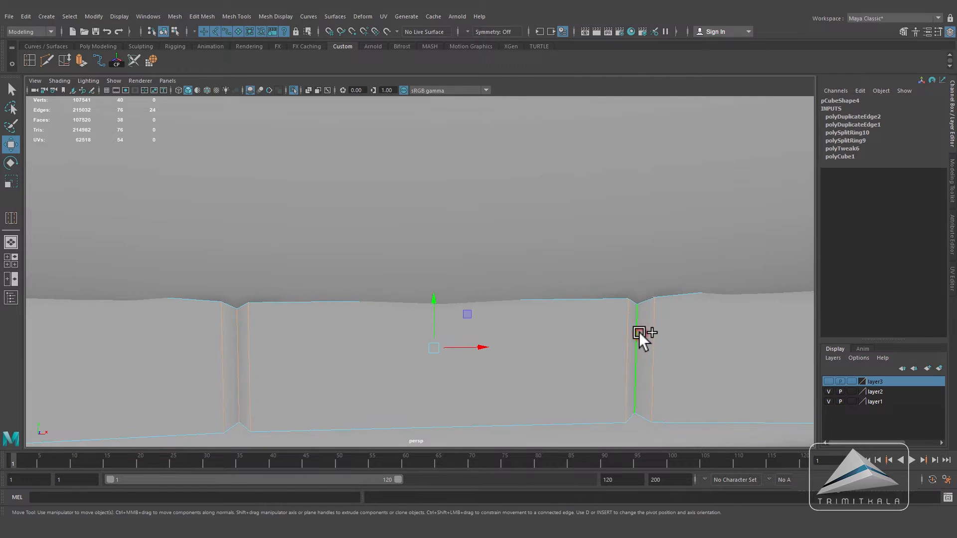
pyautogui.keyDown('shift'); pyautogui.doubleClick(637, 332); pyautogui.keyUp('shift')
pyautogui.scroll(-4, 636, 332)
pyautogui.click(210, 17)
pyautogui.click(315, 52)
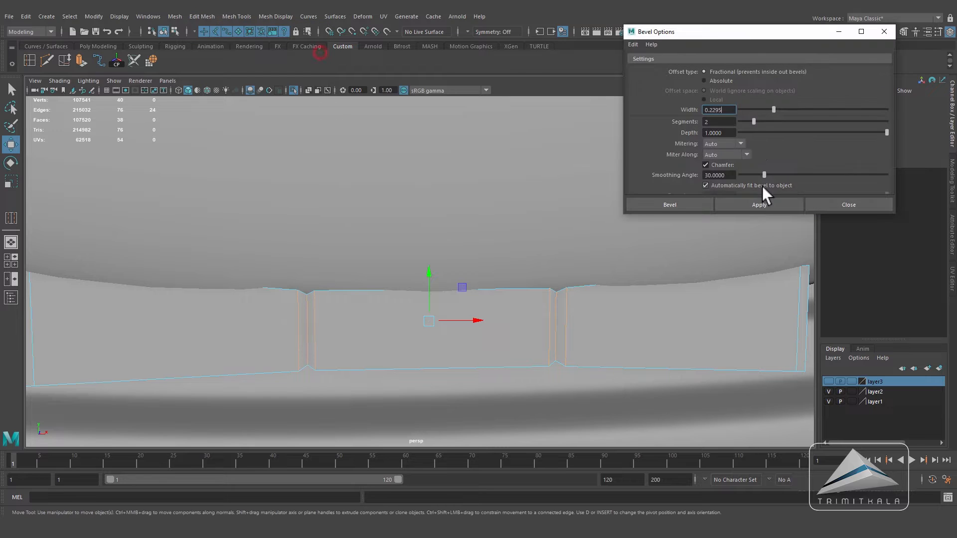
pyautogui.moveTo(752, 121); pyautogui.dragTo(743, 122)
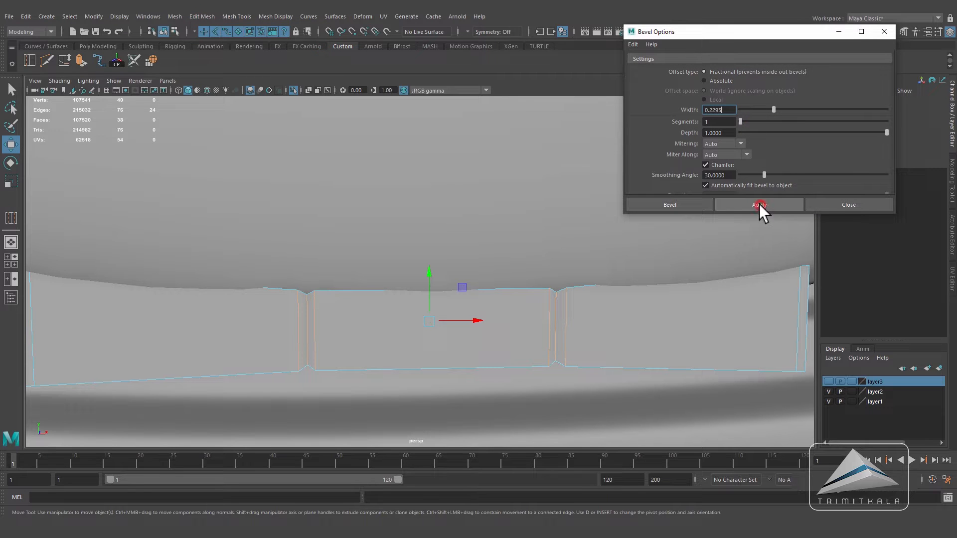
pyautogui.click(759, 204)
pyautogui.click(669, 284)
pyautogui.write('.5')
pyautogui.press('Return')
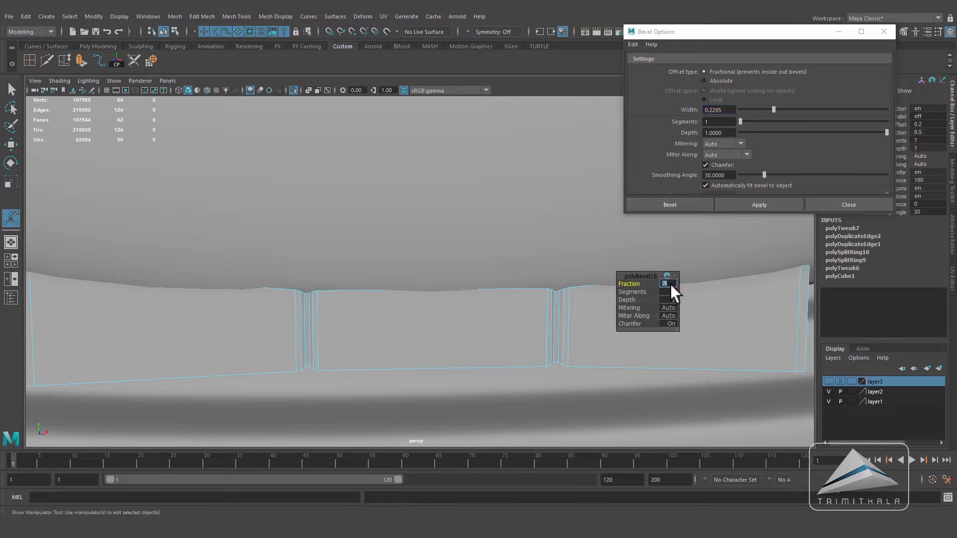
# Step: Smooth the hinge bar with its division levels set to 1
pyautogui.keyDown('alt'); pyautogui.moveTo(499, 321); pyautogui.dragTo(439, 304, button='right'); pyautogui.keyUp('alt')
pyautogui.moveTo(453, 255); pyautogui.dragTo(501, 238, button='right')
pyautogui.press('q')
pyautogui.click(481, 306)
pyautogui.click(179, 16)
pyautogui.click(267, 109)
pyautogui.doubleClick(728, 110)
pyautogui.write('1')
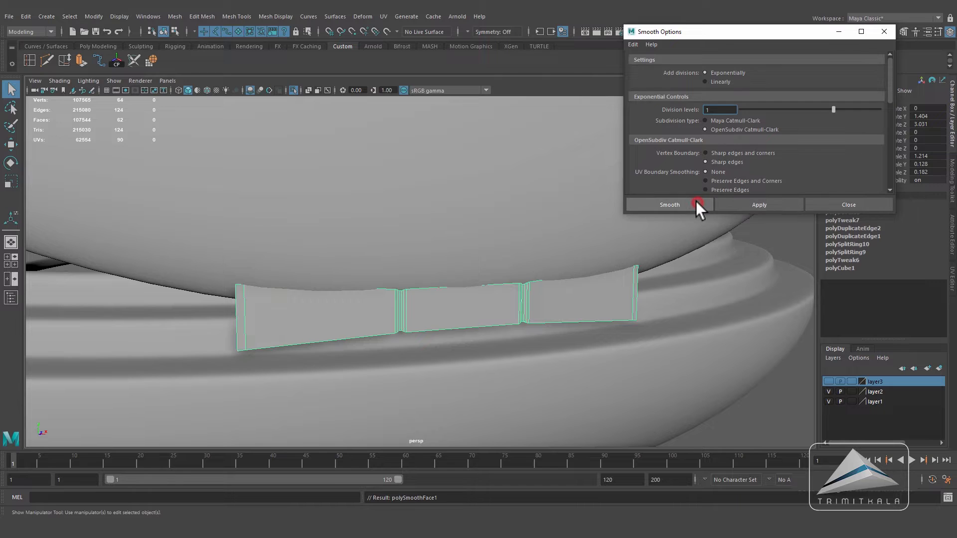
pyautogui.click(697, 203)
pyautogui.click(765, 231)
pyautogui.keyDown('alt'); pyautogui.moveTo(694, 254); pyautogui.dragTo(511, 264, button='right'); pyautogui.keyUp('alt')
pyautogui.keyDown('alt'); pyautogui.moveTo(510, 265); pyautogui.dragTo(530, 280); pyautogui.keyUp('alt')
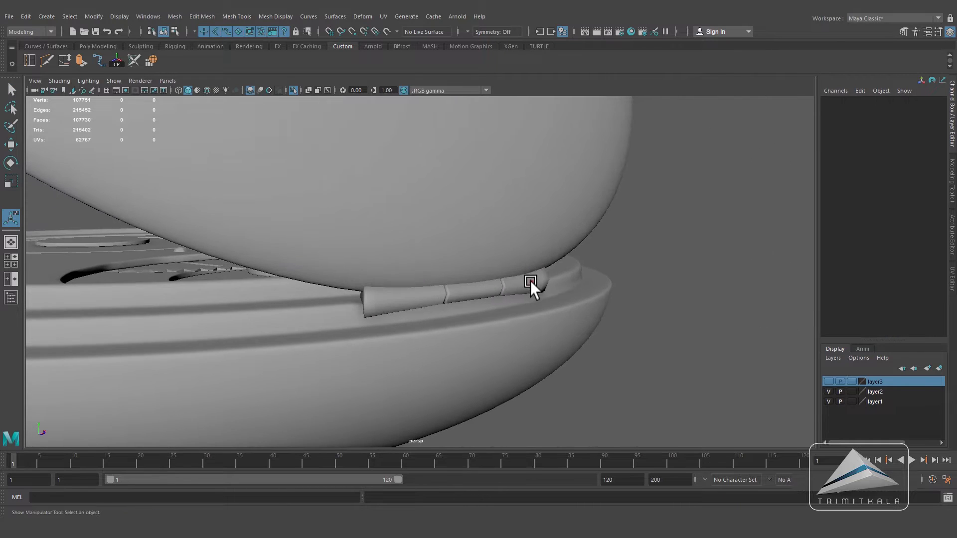
# Step: Raise the hinge bar's smoothing to 2 divisions and save the scene
pyautogui.click(530, 280)
pyautogui.keyDown('alt'); pyautogui.moveTo(634, 299); pyautogui.dragTo(663, 307, button='right'); pyautogui.keyUp('alt')
pyautogui.doubleClick(680, 284)
pyautogui.write('2')
pyautogui.press('Return')
pyautogui.click(666, 224)
pyautogui.keyDown('alt'); pyautogui.moveTo(349, 223); pyautogui.dragTo(209, 229, button='right'); pyautogui.keyUp('alt')
pyautogui.keyDown('alt'); pyautogui.moveTo(485, 253); pyautogui.dragTo(324, 241, button='right'); pyautogui.keyUp('alt')
pyautogui.keyDown('alt'); pyautogui.moveTo(324, 241); pyautogui.dragTo(497, 243); pyautogui.keyUp('alt')
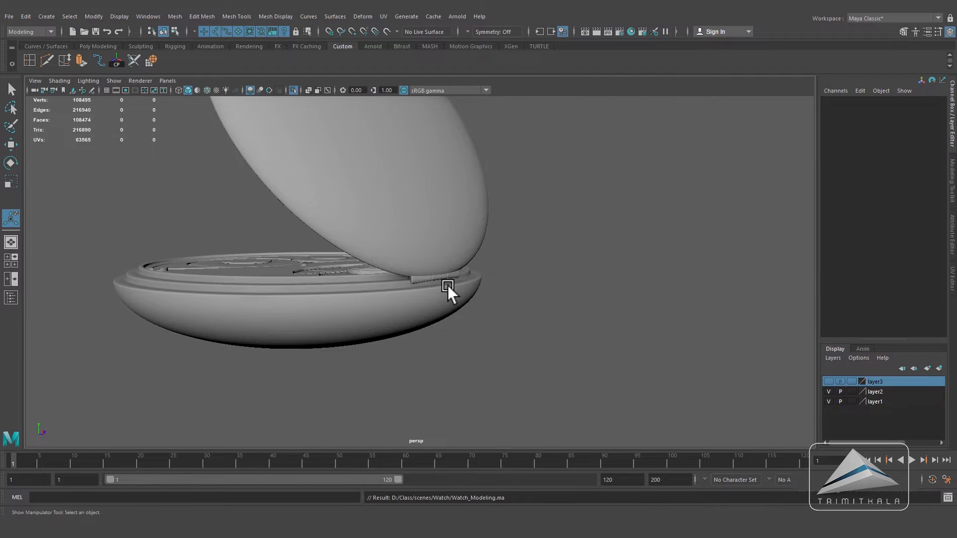
# Step: Duplicate the smoothed hinge bar, move the copy beside the original, and toggle layer3's visibility
pyautogui.click(415, 278)
pyautogui.click(22, 16)
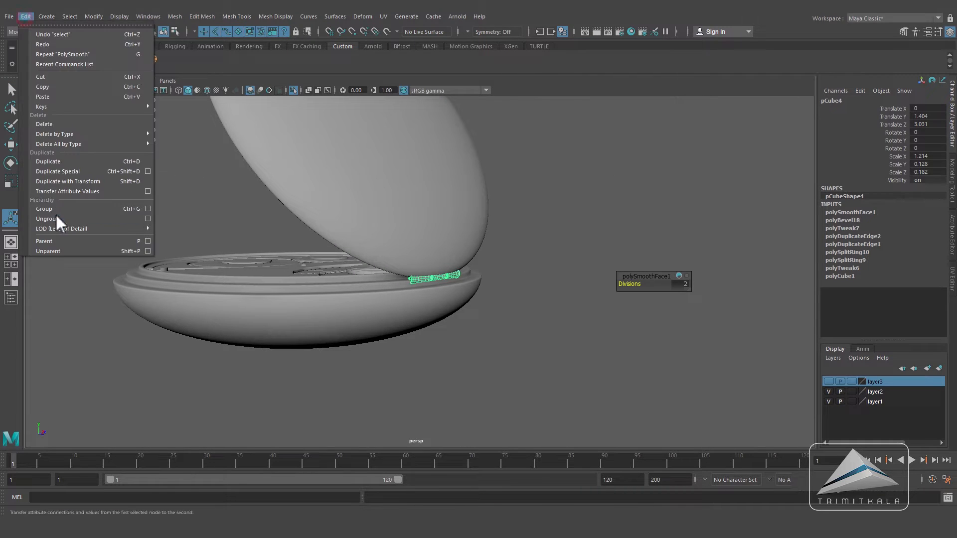
pyautogui.click(53, 160)
pyautogui.scroll(3, 513, 299)
pyautogui.click(15, 143)
pyautogui.moveTo(486, 282); pyautogui.dragTo(515, 285)
pyautogui.click(828, 381)
pyautogui.scroll(3, 630, 333)
pyautogui.moveTo(581, 288); pyautogui.dragTo(563, 287)
# Step: Nudge the hinge parts slightly into place between lid and case rim, and save the scene
pyautogui.keyDown('alt'); pyautogui.moveTo(513, 299); pyautogui.dragTo(434, 293); pyautogui.keyUp('alt')
pyautogui.moveTo(427, 220); pyautogui.dragTo(554, 292)
pyautogui.keyDown('alt'); pyautogui.moveTo(553, 292); pyautogui.dragTo(418, 294); pyautogui.keyUp('alt')
pyautogui.click(513, 239)
pyautogui.keyDown('alt'); pyautogui.moveTo(513, 239); pyautogui.dragTo(672, 284); pyautogui.keyUp('alt')
pyautogui.moveTo(553, 295); pyautogui.dragTo(547, 295)
pyautogui.keyDown('alt'); pyautogui.moveTo(547, 295); pyautogui.dragTo(591, 315); pyautogui.keyUp('alt')
pyautogui.scroll(-4, 518, 299)
pyautogui.click(585, 376)
pyautogui.keyDown('alt'); pyautogui.moveTo(513, 308); pyautogui.dragTo(562, 363); pyautogui.keyUp('alt')
pyautogui.keyDown('alt'); pyautogui.moveTo(562, 364); pyautogui.dragTo(519, 305, button='right'); pyautogui.keyUp('alt')
pyautogui.keyDown('alt'); pyautogui.moveTo(519, 305); pyautogui.dragTo(555, 334); pyautogui.keyUp('alt')
pyautogui.hotkey('ctrl', 's')
# Step: Hide layer1 and layer3 and make layer2 the active display layer
pyautogui.click(828, 381)
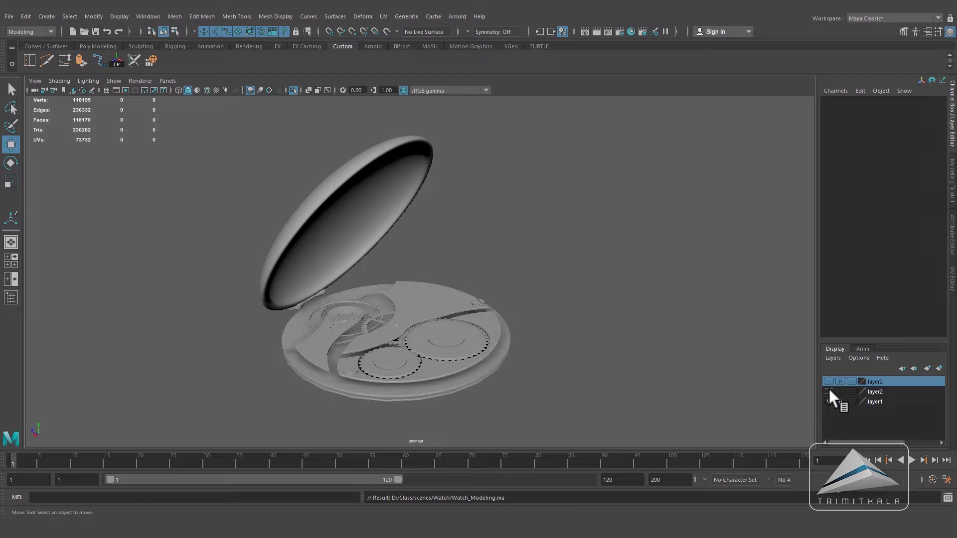
pyautogui.click(828, 401)
pyautogui.moveTo(204, 256); pyautogui.dragTo(466, 369)
pyautogui.click(876, 390)
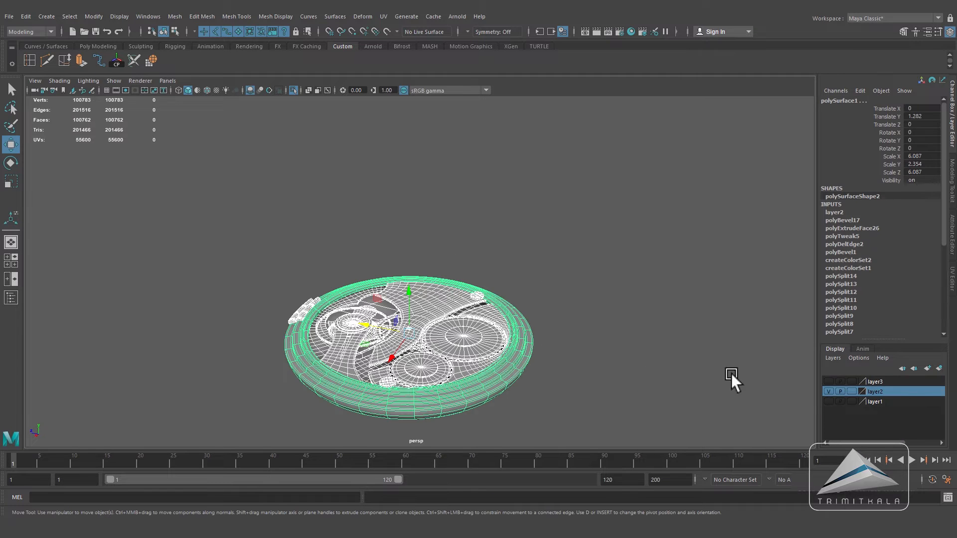
pyautogui.click(562, 358)
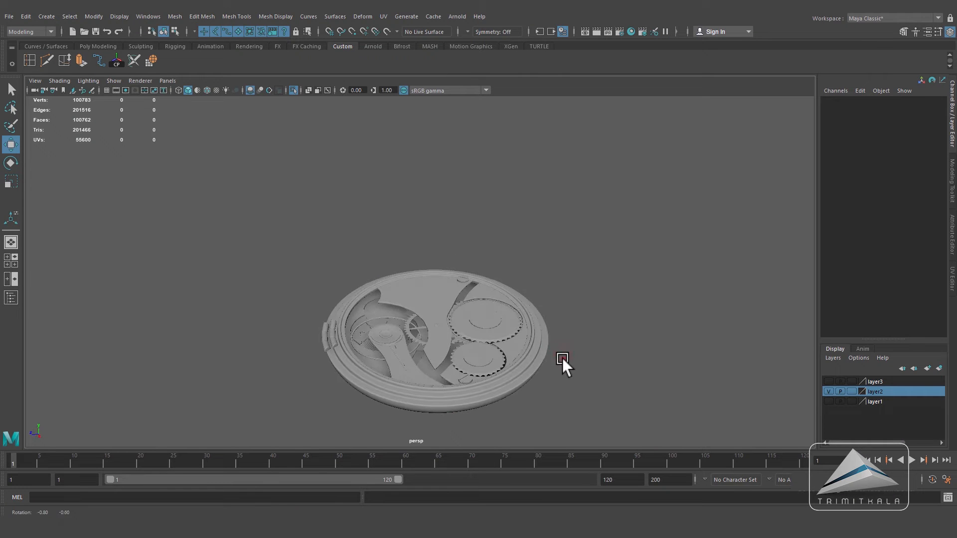
# Step: Create a polygon cylinder, move it just outside the case rim opposite the hinge, and set its X rotation to 90
pyautogui.click(96, 45)
pyautogui.keyDown('alt'); pyautogui.moveTo(579, 331); pyautogui.dragTo(438, 391); pyautogui.keyUp('alt')
pyautogui.keyDown('alt'); pyautogui.moveTo(502, 318); pyautogui.dragTo(441, 227, button='middle'); pyautogui.keyUp('alt')
pyautogui.keyDown('alt'); pyautogui.moveTo(513, 314); pyautogui.dragTo(618, 337, button='right'); pyautogui.keyUp('alt')
pyautogui.keyDown('alt'); pyautogui.moveTo(463, 302); pyautogui.dragTo(464, 279); pyautogui.keyUp('alt')
pyautogui.moveTo(379, 340); pyautogui.dragTo(416, 352)
pyautogui.press('e')
pyautogui.doubleClick(928, 132)
pyautogui.write('90')
pyautogui.press('Return')
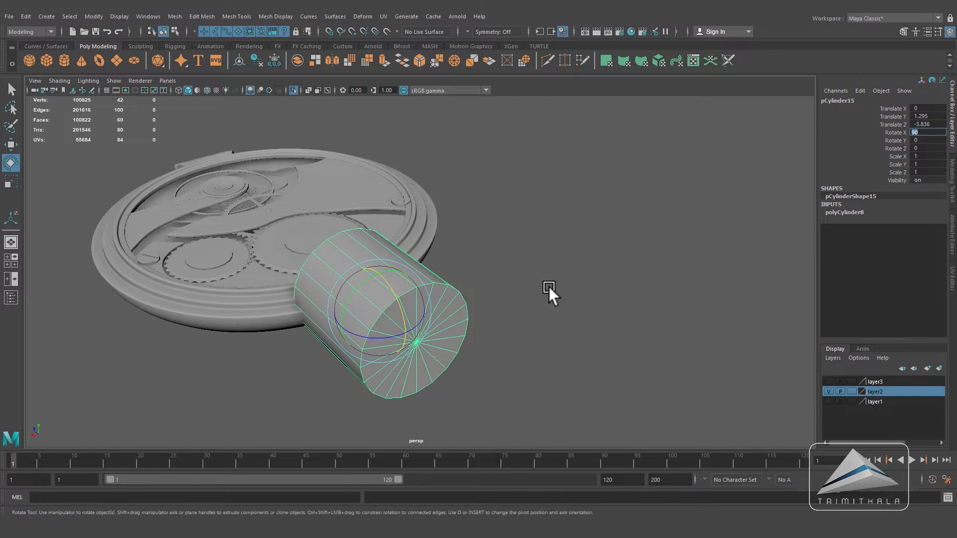
# Step: Scale the cylinder to about 0.227, 0.121, 0.227 and place it against the rim at Y 1.222, Z -3.34
pyautogui.keyDown('alt'); pyautogui.moveTo(451, 289); pyautogui.dragTo(460, 286); pyautogui.keyUp('alt')
pyautogui.click(9, 183)
pyautogui.moveTo(388, 312); pyautogui.dragTo(415, 354)
pyautogui.press('w')
pyautogui.keyDown('alt'); pyautogui.moveTo(415, 355); pyautogui.dragTo(402, 335); pyautogui.keyUp('alt')
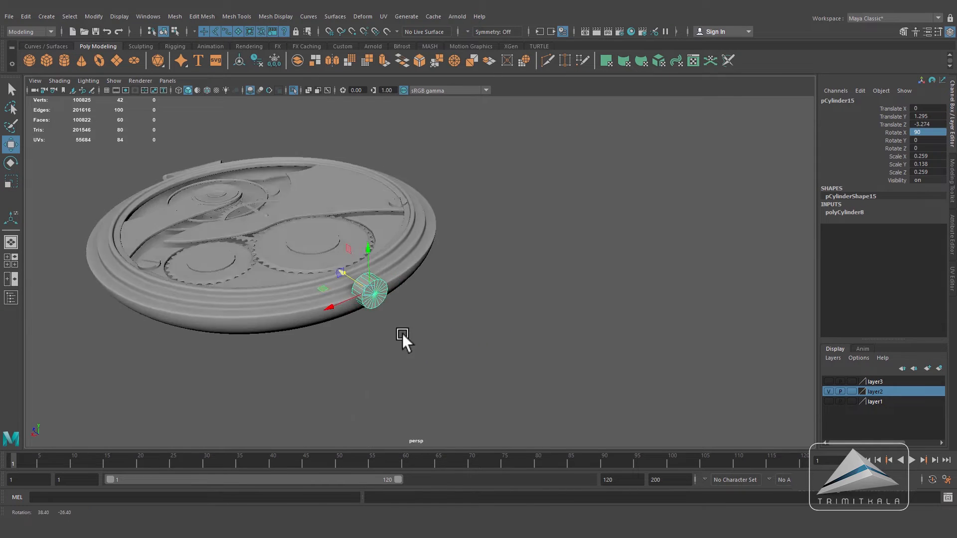
pyautogui.keyDown('alt'); pyautogui.moveTo(402, 336); pyautogui.dragTo(483, 382, button='right'); pyautogui.keyUp('alt')
pyautogui.keyDown('alt'); pyautogui.moveTo(483, 382); pyautogui.dragTo(506, 355); pyautogui.keyUp('alt')
pyautogui.keyDown('alt'); pyautogui.moveTo(507, 355); pyautogui.dragTo(523, 354, button='right'); pyautogui.keyUp('alt')
# Step: Set the cylinder's height subdivisions to 3
pyautogui.click(849, 212)
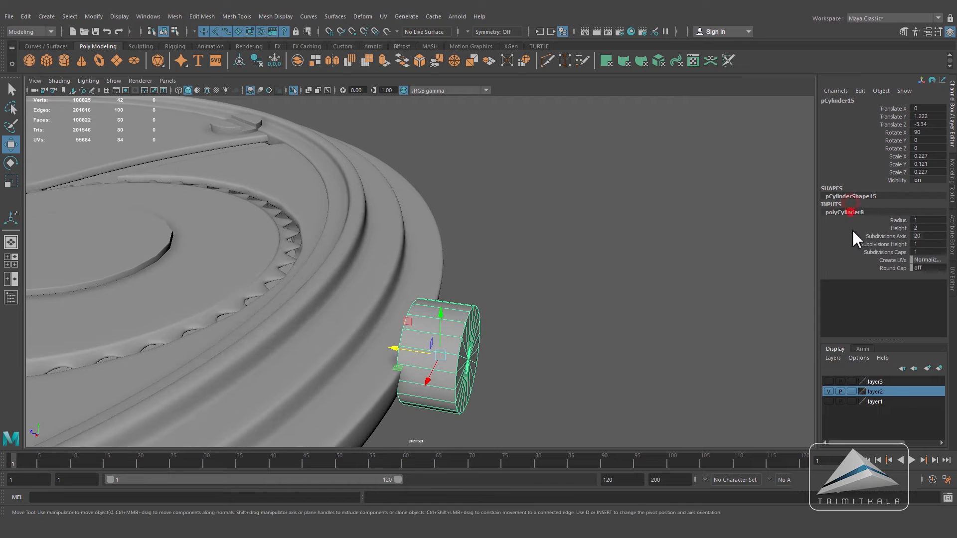
pyautogui.click(892, 244)
pyautogui.moveTo(704, 257); pyautogui.dragTo(718, 259, button='middle')
pyautogui.keyDown('alt'); pyautogui.moveTo(601, 277); pyautogui.dragTo(605, 275); pyautogui.keyUp('alt')
# Step: Extrude the cylinder's middle band of faces inward to form a groove around it
pyautogui.press('space')
pyautogui.moveTo(605, 276); pyautogui.dragTo(761, 279)
pyautogui.keyDown('alt'); pyautogui.moveTo(510, 287); pyautogui.dragTo(403, 351, button='middle'); pyautogui.keyUp('alt')
pyautogui.keyDown('alt'); pyautogui.moveTo(403, 351); pyautogui.dragTo(512, 281, button='right'); pyautogui.keyUp('alt')
pyautogui.moveTo(497, 255); pyautogui.dragTo(501, 388)
pyautogui.press('w')
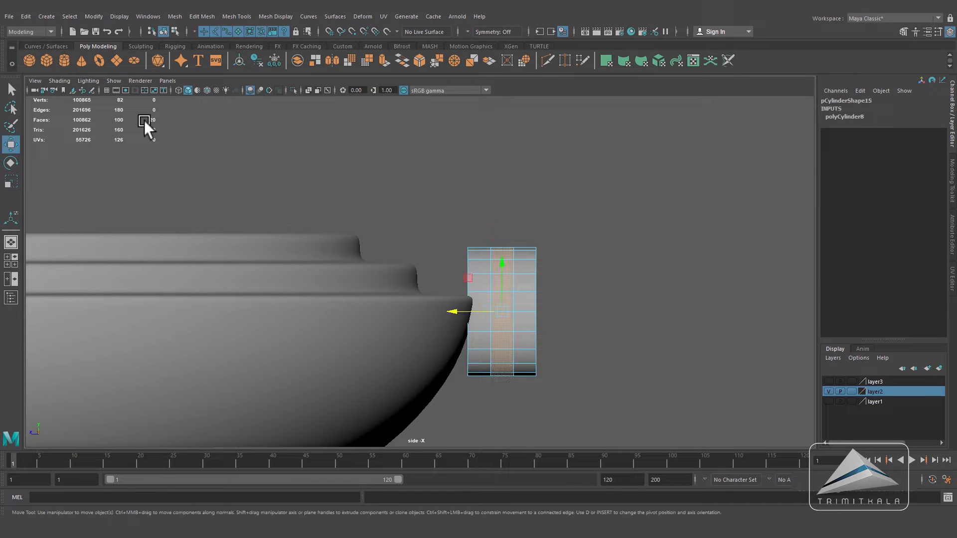
pyautogui.click(350, 46)
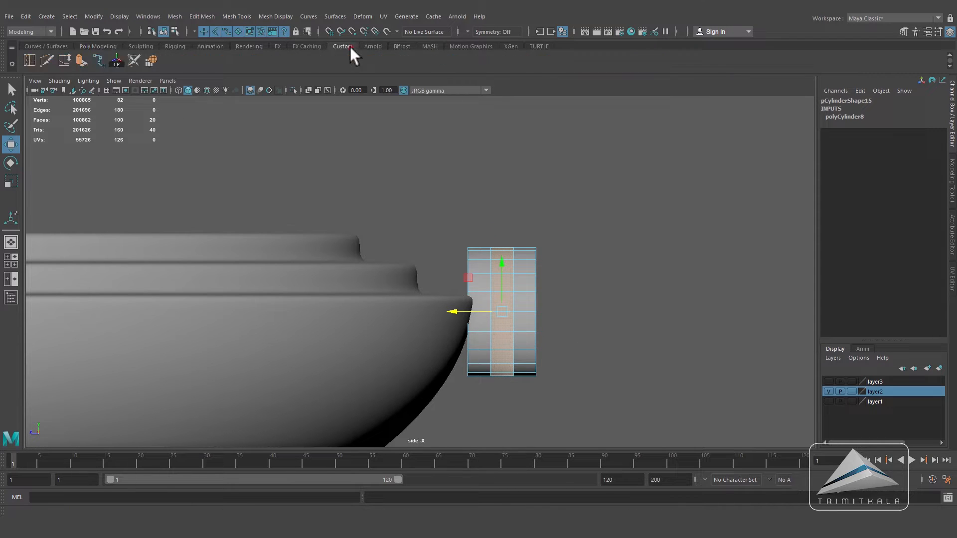
pyautogui.click(80, 60)
pyautogui.press('space')
pyautogui.keyDown('alt'); pyautogui.moveTo(494, 284); pyautogui.dragTo(439, 282); pyautogui.keyUp('alt')
pyautogui.moveTo(342, 304); pyautogui.dragTo(448, 304)
pyautogui.keyDown('alt'); pyautogui.moveTo(508, 346); pyautogui.dragTo(527, 360, button='right'); pyautogui.keyUp('alt')
pyautogui.keyDown('alt'); pyautogui.moveTo(494, 319); pyautogui.dragTo(527, 314, button='right'); pyautogui.keyUp('alt')
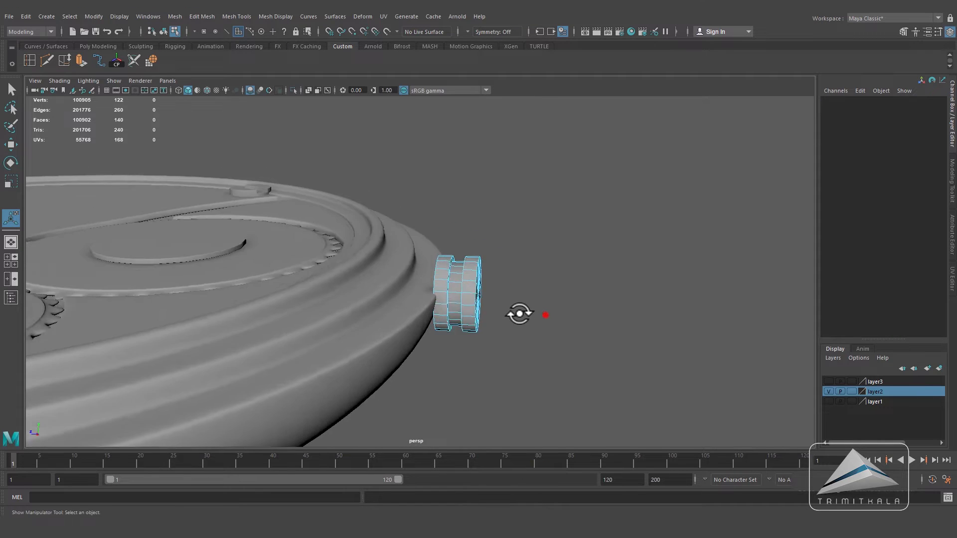
pyautogui.keyDown('alt'); pyautogui.moveTo(528, 314); pyautogui.dragTo(463, 320); pyautogui.keyUp('alt')
pyautogui.keyDown('alt'); pyautogui.moveTo(558, 323); pyautogui.dragTo(562, 322, button='right'); pyautogui.keyUp('alt')
# Step: Extrude the cylinder's outer cap faces to a smaller inset, and extrude them outward with a local Z of 0.113
pyautogui.moveTo(367, 274); pyautogui.dragTo(356, 272, button='right')
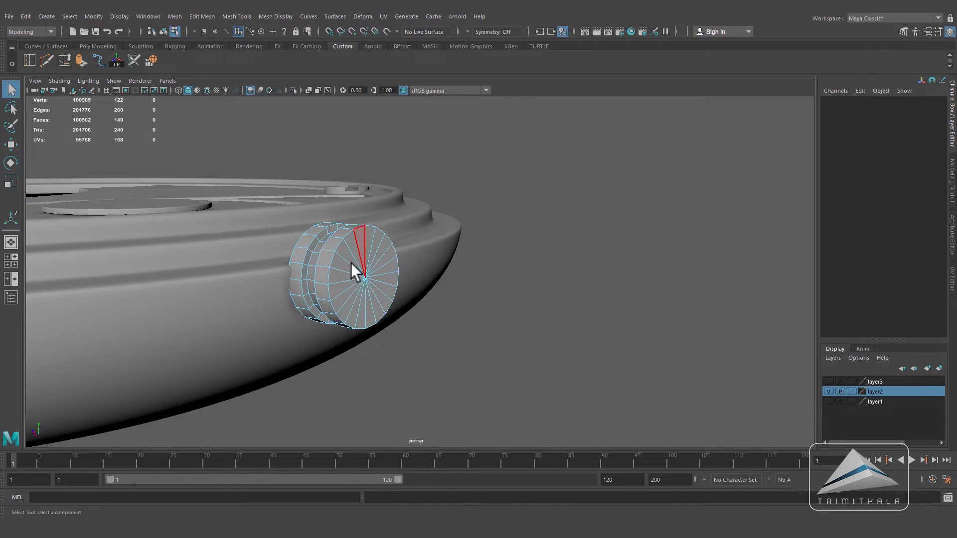
pyautogui.click(367, 275)
pyautogui.keyDown('shift'); pyautogui.moveTo(366, 280); pyautogui.dragTo(387, 342, button='right'); pyautogui.keyUp('shift')
pyautogui.keyDown('alt'); pyautogui.moveTo(404, 302); pyautogui.dragTo(442, 379); pyautogui.keyUp('alt')
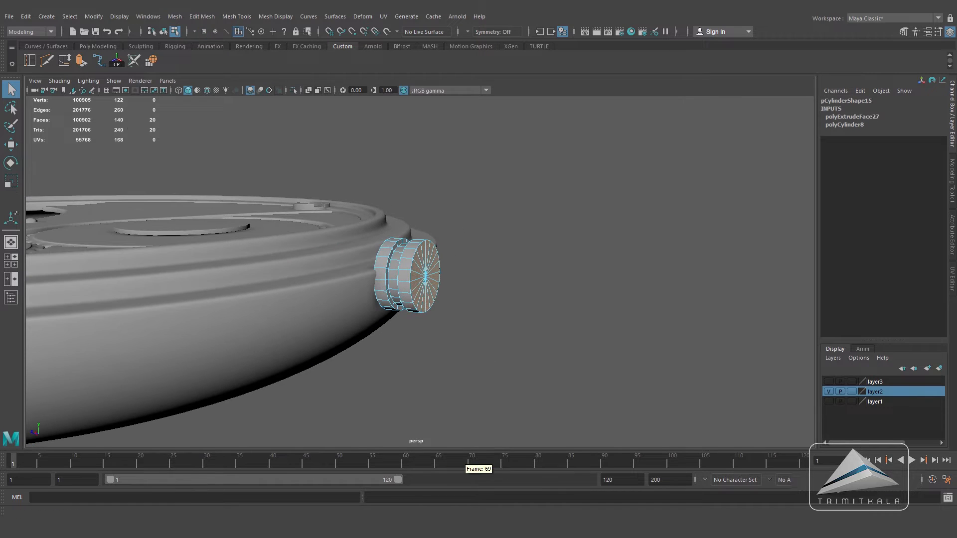
pyautogui.click(81, 61)
pyautogui.moveTo(427, 271); pyautogui.dragTo(476, 273)
pyautogui.click(81, 61)
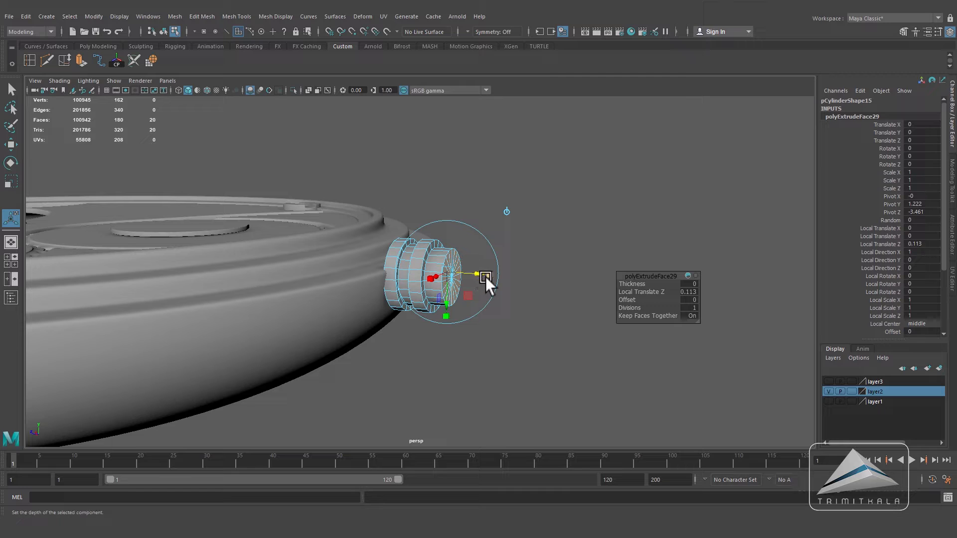
# Step: Extrude the end faces into a wider short collar, and extend them into a barrel with a local Z of 0.488
pyautogui.hotkey('ctrl', 'e')
pyautogui.moveTo(447, 271); pyautogui.dragTo(564, 277)
pyautogui.hotkey('ctrl', 'e')
pyautogui.click(83, 60)
pyautogui.keyDown('alt'); pyautogui.moveTo(564, 277); pyautogui.dragTo(412, 292, button='right'); pyautogui.keyUp('alt')
pyautogui.keyDown('alt'); pyautogui.moveTo(412, 292); pyautogui.dragTo(450, 294); pyautogui.keyUp('alt')
pyautogui.keyDown('alt'); pyautogui.moveTo(451, 295); pyautogui.dragTo(493, 299, button='right'); pyautogui.keyUp('alt')
# Step: Insert two edge loops near the barrel's outer end, scale the inner loop up about 1.431 into a flare, and adjust its position
pyautogui.click(30, 60)
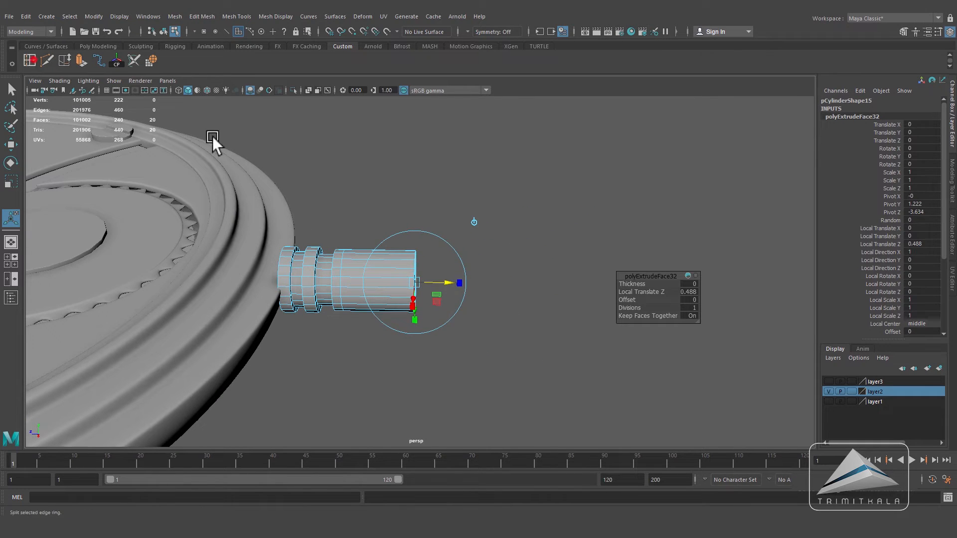
pyautogui.moveTo(406, 287)
pyautogui.mouseDown()
pyautogui.moveTo(384, 293)
pyautogui.moveTo(416, 286)
pyautogui.mouseUp()
pyautogui.scroll(2, 444, 309)
pyautogui.press('r')
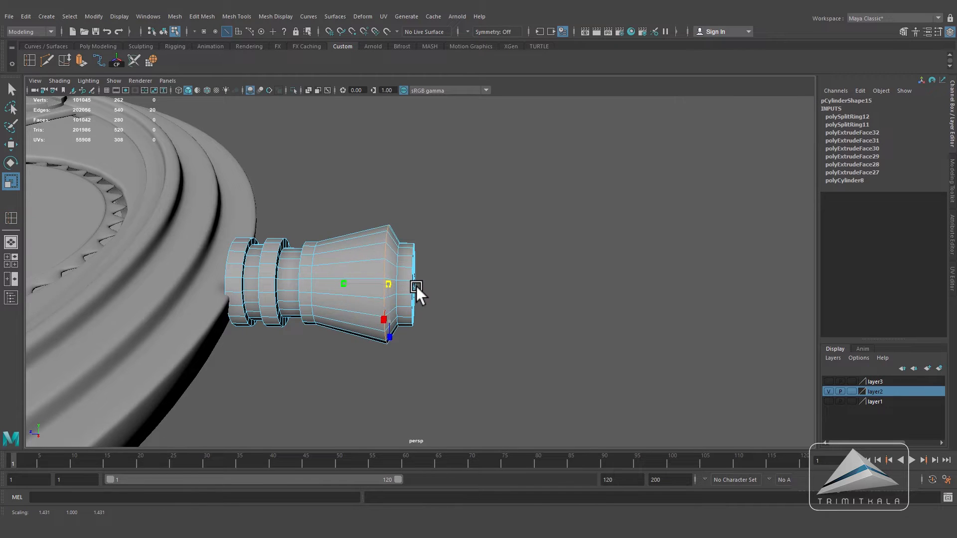
pyautogui.press('w')
pyautogui.moveTo(348, 283); pyautogui.dragTo(439, 296)
pyautogui.click(495, 286)
pyautogui.keyDown('alt'); pyautogui.moveTo(438, 296); pyautogui.dragTo(523, 316, button='right'); pyautogui.keyUp('alt')
pyautogui.moveTo(325, 233); pyautogui.dragTo(377, 220, button='right')
pyautogui.keyDown('alt'); pyautogui.moveTo(397, 245); pyautogui.dragTo(427, 266); pyautogui.keyUp('alt')
pyautogui.keyDown('alt'); pyautogui.moveTo(427, 267); pyautogui.dragTo(493, 301, button='right'); pyautogui.keyUp('alt')
pyautogui.keyDown('alt'); pyautogui.moveTo(493, 301); pyautogui.dragTo(429, 300); pyautogui.keyUp('alt')
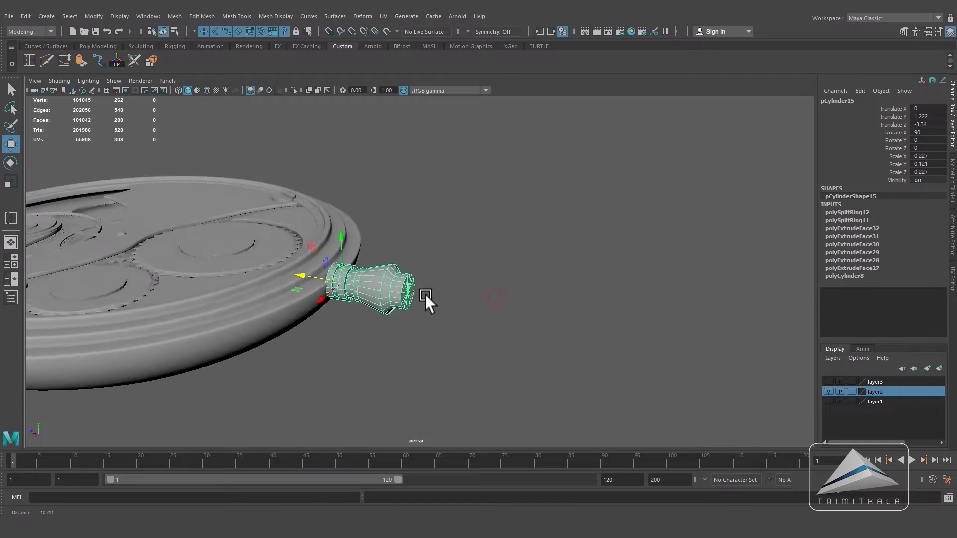
# Step: Bevel the hard edge loops at the crown's outer end, collar and grooved section
pyautogui.keyDown('alt'); pyautogui.moveTo(430, 300); pyautogui.dragTo(445, 271, button='right'); pyautogui.keyUp('alt')
pyautogui.press('F10')
pyautogui.keyDown('alt'); pyautogui.moveTo(445, 271); pyautogui.dragTo(384, 276); pyautogui.keyUp('alt')
pyautogui.doubleClick(384, 276)
pyautogui.keyDown('alt'); pyautogui.moveTo(316, 282); pyautogui.dragTo(408, 274); pyautogui.keyUp('alt')
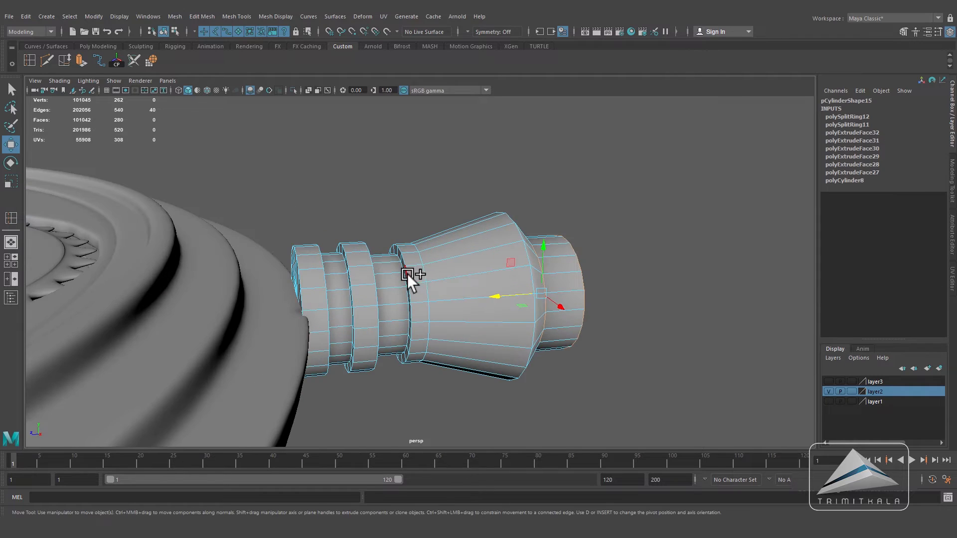
pyautogui.keyDown('alt'); pyautogui.moveTo(408, 274); pyautogui.dragTo(410, 286, button='right'); pyautogui.keyUp('alt')
pyautogui.keyDown('alt'); pyautogui.moveTo(465, 292); pyautogui.dragTo(324, 294); pyautogui.keyUp('alt')
pyautogui.keyDown('shift'); pyautogui.doubleClick(91, 226); pyautogui.keyUp('shift')
pyautogui.keyDown('alt'); pyautogui.moveTo(91, 227); pyautogui.dragTo(284, 246); pyautogui.keyUp('alt')
pyautogui.keyDown('shift'); pyautogui.doubleClick(393, 249); pyautogui.keyUp('shift')
pyautogui.keyDown('alt'); pyautogui.moveTo(392, 250); pyautogui.dragTo(240, 279); pyautogui.keyUp('alt')
pyautogui.keyDown('shift'); pyautogui.doubleClick(128, 279); pyautogui.keyUp('shift')
pyautogui.click(202, 17)
pyautogui.click(214, 54)
# Step: Set the crown bevel's segments to 2 and its fraction to 0.5
pyautogui.keyDown('alt'); pyautogui.moveTo(535, 277); pyautogui.dragTo(393, 258, button='right'); pyautogui.keyUp('alt')
pyautogui.keyDown('alt'); pyautogui.moveTo(393, 257); pyautogui.dragTo(356, 249); pyautogui.keyUp('alt')
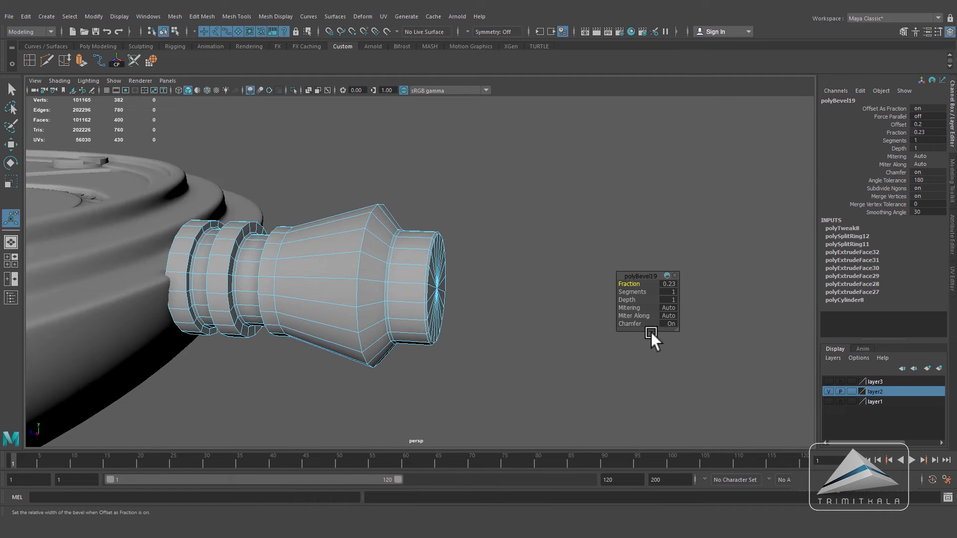
pyautogui.click(671, 292)
pyautogui.write('2')
pyautogui.press('Return')
pyautogui.keyDown('alt'); pyautogui.moveTo(509, 313); pyautogui.dragTo(388, 272, button='right'); pyautogui.keyUp('alt')
pyautogui.click(667, 284)
pyautogui.write('0.5')
pyautogui.press('Return')
# Step: Turn on the smooth mesh preview for the crown and reselect it as a whole object
pyautogui.moveTo(359, 254); pyautogui.dragTo(398, 240, button='right')
pyautogui.press('q')
pyautogui.click(365, 245)
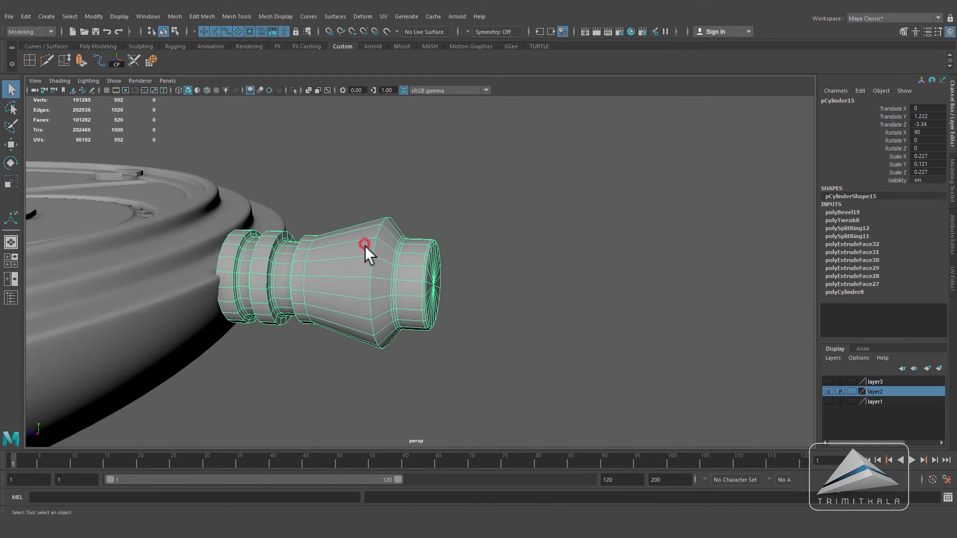
pyautogui.press('3')
pyautogui.click(522, 306)
pyautogui.keyDown('alt'); pyautogui.moveTo(527, 303); pyautogui.dragTo(394, 275); pyautogui.keyUp('alt')
pyautogui.click(387, 274)
pyautogui.keyDown('alt'); pyautogui.moveTo(446, 293); pyautogui.dragTo(457, 295, button='right'); pyautogui.keyUp('alt')
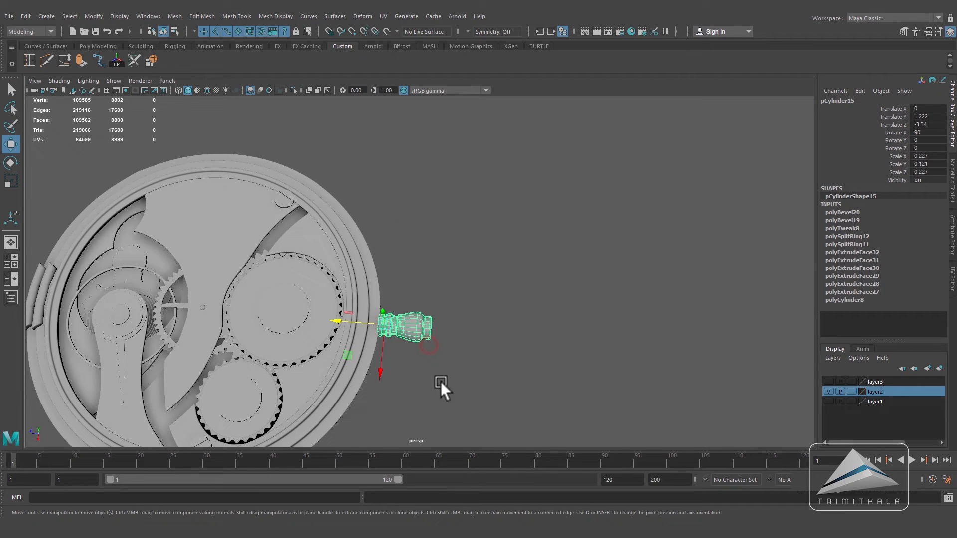
# Step: Create a polygon torus and move it along Z from the watch centre to the crown
pyautogui.keyDown('alt'); pyautogui.moveTo(483, 367); pyautogui.dragTo(490, 364); pyautogui.keyUp('alt')
pyautogui.click(569, 354)
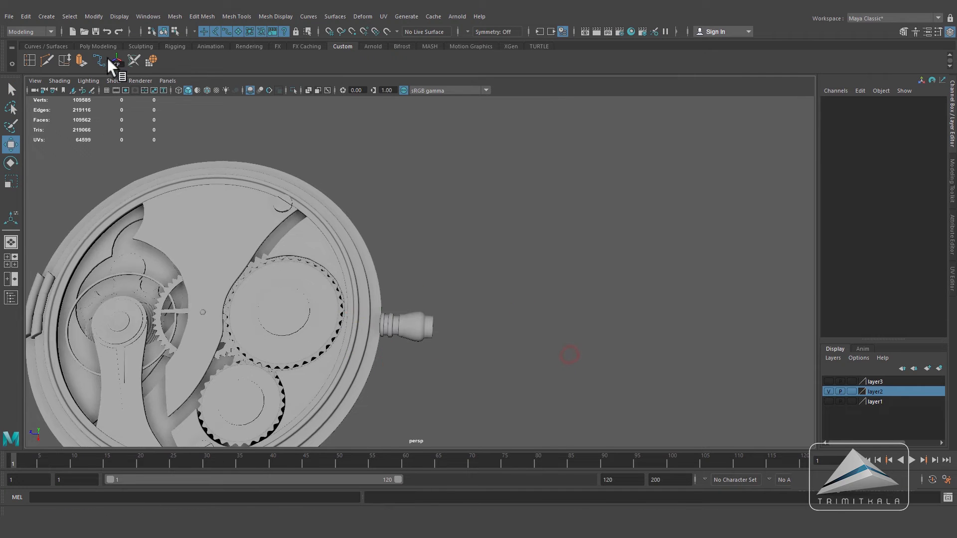
pyautogui.click(100, 47)
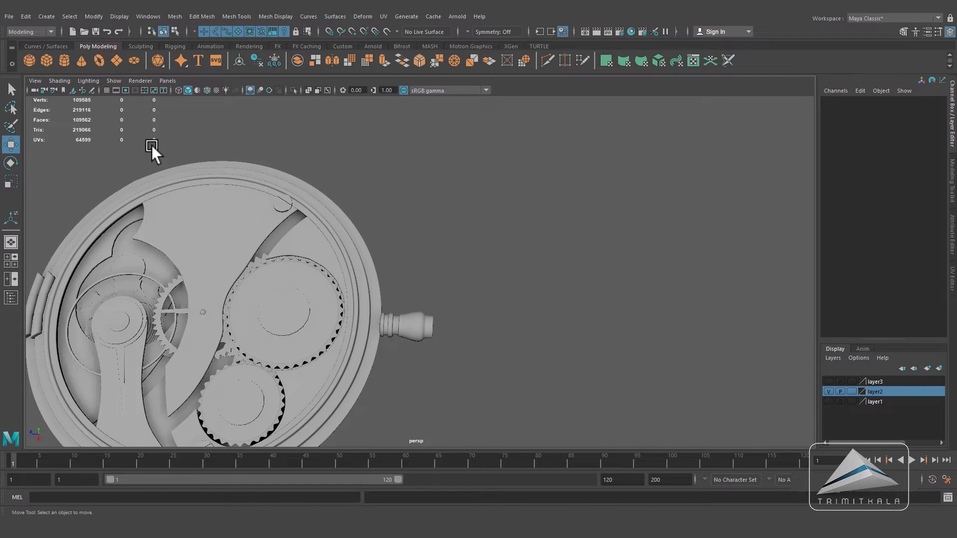
pyautogui.click(98, 60)
pyautogui.click(343, 46)
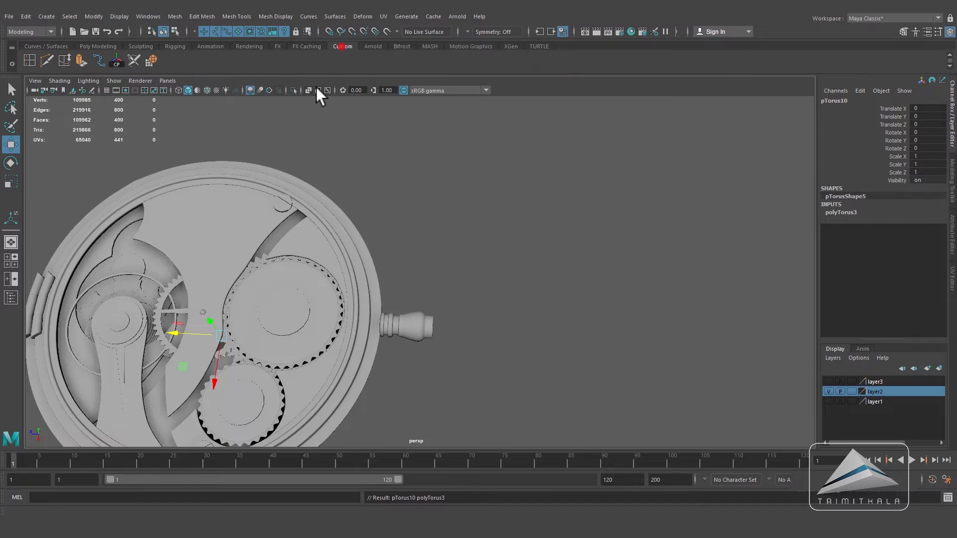
pyautogui.moveTo(172, 335); pyautogui.dragTo(435, 333)
# Step: Scale the torus uniformly to about 0.507 and position it around the crown's outer end at Translate Z about -4.336
pyautogui.press('space')
pyautogui.keyDown('alt'); pyautogui.moveTo(459, 378); pyautogui.dragTo(528, 368, button='right'); pyautogui.keyUp('alt')
pyautogui.keyDown('alt'); pyautogui.moveTo(468, 299); pyautogui.dragTo(554, 405, button='middle'); pyautogui.keyUp('alt')
pyautogui.click(847, 214)
pyautogui.click(882, 228)
pyautogui.moveTo(783, 235); pyautogui.dragTo(764, 235, button='middle')
pyautogui.scroll(1, 548, 234)
pyautogui.click(11, 182)
pyautogui.moveTo(381, 252); pyautogui.dragTo(171, 250)
pyautogui.press('w')
pyautogui.moveTo(377, 310); pyautogui.dragTo(376, 365)
pyautogui.keyDown('alt'); pyautogui.moveTo(424, 348); pyautogui.dragTo(535, 325, button='right'); pyautogui.keyUp('alt')
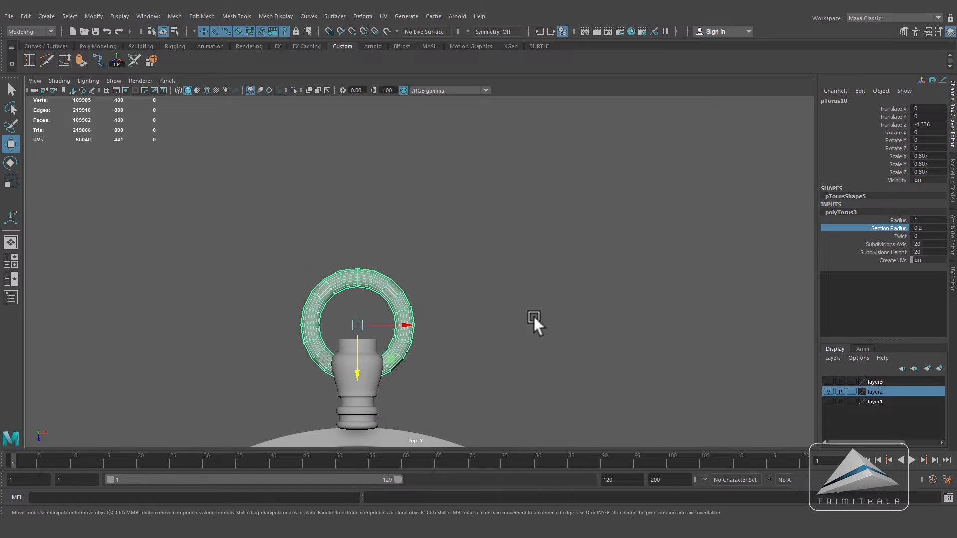
# Step: Set the torus's section radius to 0.1 and move the ring to Translate Z about -4.176
pyautogui.keyDown('alt'); pyautogui.moveTo(534, 325); pyautogui.dragTo(545, 266, button='middle'); pyautogui.keyUp('alt')
pyautogui.click(924, 229)
pyautogui.write('0.1')
pyautogui.press('Return')
pyautogui.moveTo(367, 314); pyautogui.dragTo(365, 327)
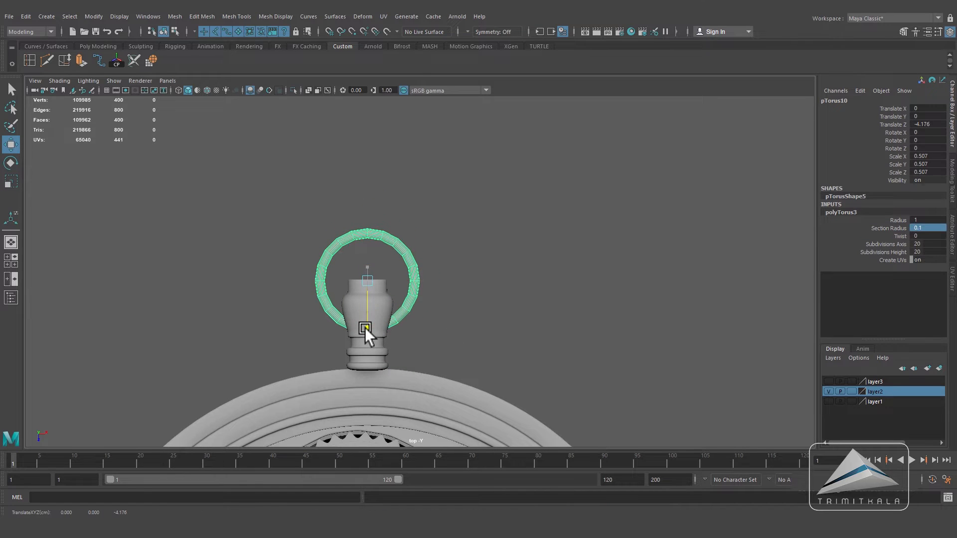
# Step: Raise the ring to the crown's height at Translate Y about 1.218 and thicken it by increasing its section radius
pyautogui.keyDown('alt'); pyautogui.moveTo(529, 316); pyautogui.dragTo(430, 334); pyautogui.keyUp('alt')
pyautogui.press('space')
pyautogui.press('space')
pyautogui.keyDown('alt'); pyautogui.moveTo(430, 335); pyautogui.dragTo(379, 319, button='right'); pyautogui.keyUp('alt')
pyautogui.keyDown('alt'); pyautogui.moveTo(379, 319); pyautogui.dragTo(437, 331); pyautogui.keyUp('alt')
pyautogui.click(438, 330)
pyautogui.keyDown('alt'); pyautogui.moveTo(437, 330); pyautogui.dragTo(598, 304, button='right'); pyautogui.keyUp('alt')
pyautogui.click(889, 212)
pyautogui.click(922, 227)
pyautogui.write('5')
pyautogui.press('Return')
pyautogui.keyDown('alt'); pyautogui.moveTo(562, 403); pyautogui.dragTo(529, 353); pyautogui.keyUp('alt')
pyautogui.click(584, 333)
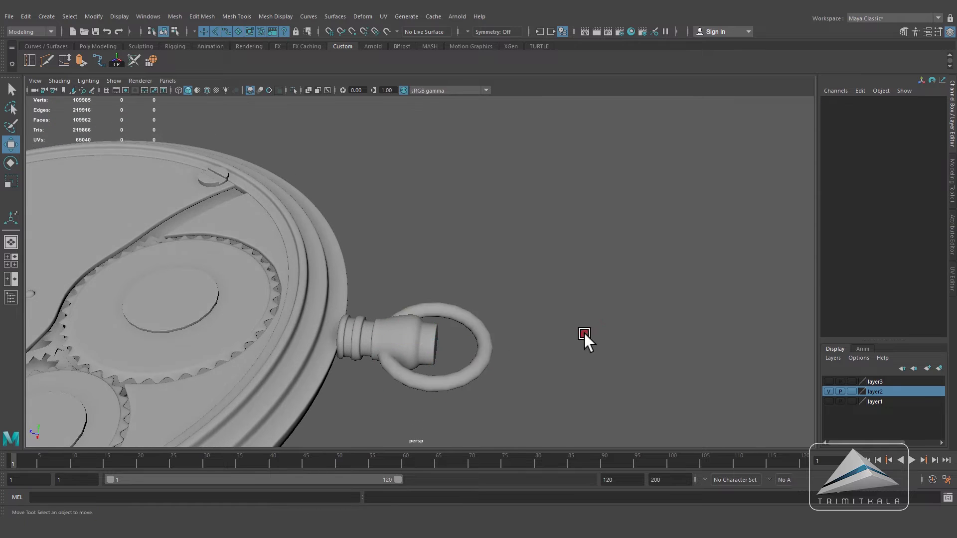
# Step: Create a polygon cylinder and move it to the crown at Translate Z about -3.927
pyautogui.click(93, 46)
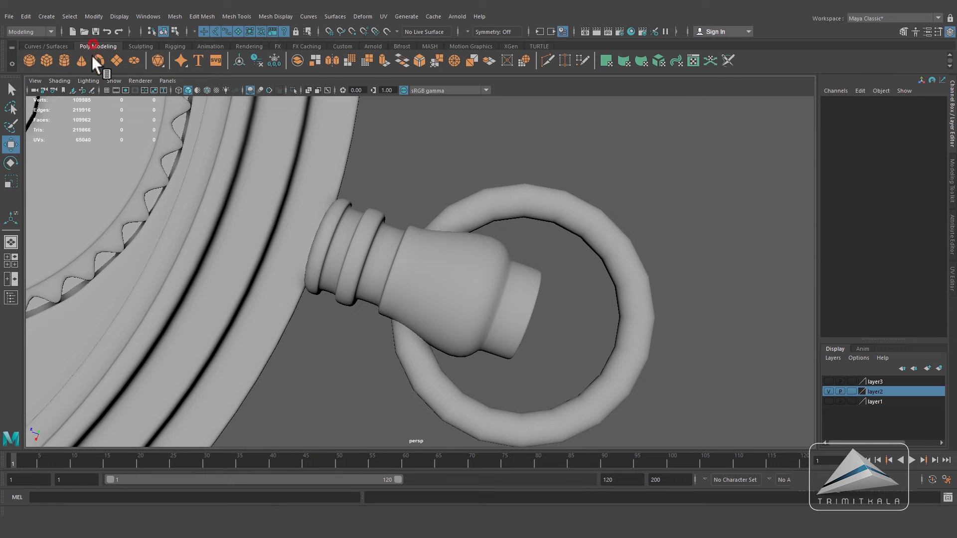
pyautogui.click(65, 60)
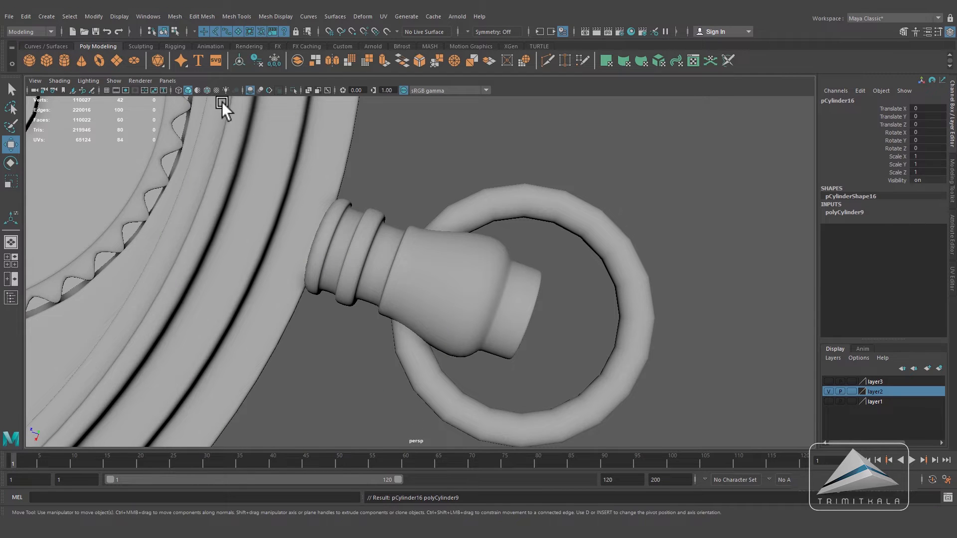
pyautogui.click(342, 46)
pyautogui.keyDown('alt'); pyautogui.moveTo(411, 235); pyautogui.dragTo(254, 259, button='right'); pyautogui.keyUp('alt')
pyautogui.moveTo(183, 197); pyautogui.dragTo(399, 243)
pyautogui.keyDown('alt'); pyautogui.moveTo(449, 262); pyautogui.dragTo(593, 301, button='right'); pyautogui.keyUp('alt')
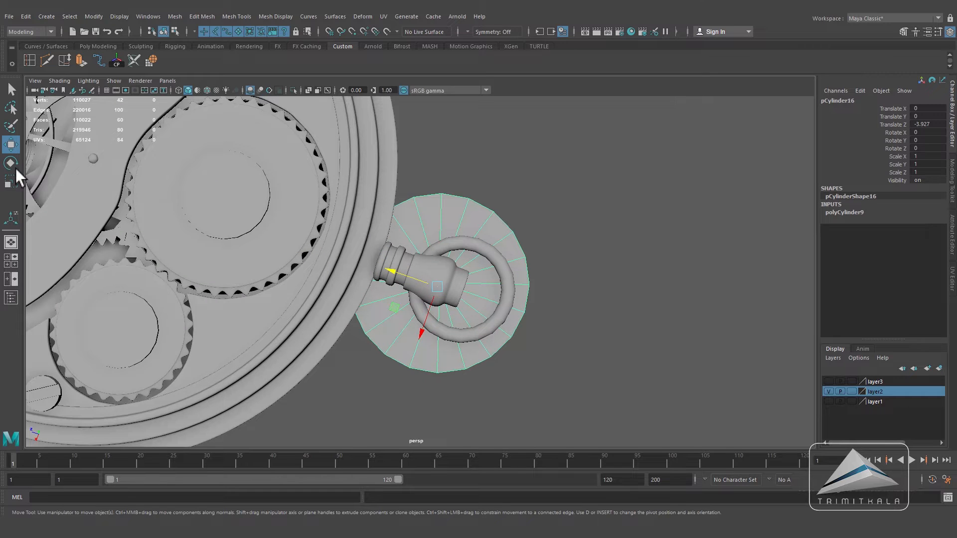
# Step: Rotate the new cylinder to lie across the crown with Rotate Z set to 90
pyautogui.click(11, 163)
pyautogui.moveTo(449, 267); pyautogui.dragTo(421, 383)
pyautogui.click(928, 148)
pyautogui.write('90')
pyautogui.press('Return')
# Step: Scale the cylinder down and align it with the crown's barrel where the ring passes through
pyautogui.click(11, 181)
pyautogui.moveTo(438, 281); pyautogui.dragTo(378, 299)
pyautogui.press('space')
pyautogui.moveTo(513, 321); pyautogui.dragTo(438, 312)
pyautogui.press('w')
pyautogui.moveTo(340, 348); pyautogui.dragTo(339, 375)
pyautogui.click(11, 181)
pyautogui.moveTo(297, 330); pyautogui.dragTo(273, 329)
# Step: Raise the cylinder to the crown's centre height and reduce its scale further in the side view
pyautogui.press('space')
pyautogui.moveTo(476, 394); pyautogui.dragTo(551, 394)
pyautogui.click(11, 144)
pyautogui.scroll(-6, 420, 272)
pyautogui.moveTo(426, 286); pyautogui.dragTo(488, 291)
pyautogui.scroll(5, 444, 334)
pyautogui.press('r')
pyautogui.moveTo(476, 329); pyautogui.dragTo(448, 338)
pyautogui.click(519, 356)
pyautogui.press('space')
pyautogui.keyDown('alt'); pyautogui.moveTo(528, 359); pyautogui.dragTo(545, 328); pyautogui.keyUp('alt')
# Step: Fine-tune the cross cylinder's placement on the crown to Translate Y about 1.223 and Translate Z about -3.773
pyautogui.click(428, 267)
pyautogui.scroll(3, 475, 284)
pyautogui.moveTo(431, 232); pyautogui.dragTo(428, 224)
pyautogui.keyDown('alt'); pyautogui.moveTo(468, 319); pyautogui.dragTo(504, 268); pyautogui.keyUp('alt')
pyautogui.scroll(3, 453, 285)
pyautogui.scroll(-3, 452, 285)
pyautogui.keyDown('alt'); pyautogui.moveTo(474, 304); pyautogui.dragTo(399, 267); pyautogui.keyUp('alt')
pyautogui.scroll(2, 557, 333)
pyautogui.press('w')
pyautogui.moveTo(321, 307); pyautogui.dragTo(314, 310)
pyautogui.click(551, 387)
pyautogui.keyDown('alt'); pyautogui.moveTo(550, 387); pyautogui.dragTo(475, 384); pyautogui.keyUp('alt')
# Step: Set the cross cylinder's subdivisions to 10 around the axis and 3 along the height
pyautogui.click(474, 339)
pyautogui.click(848, 212)
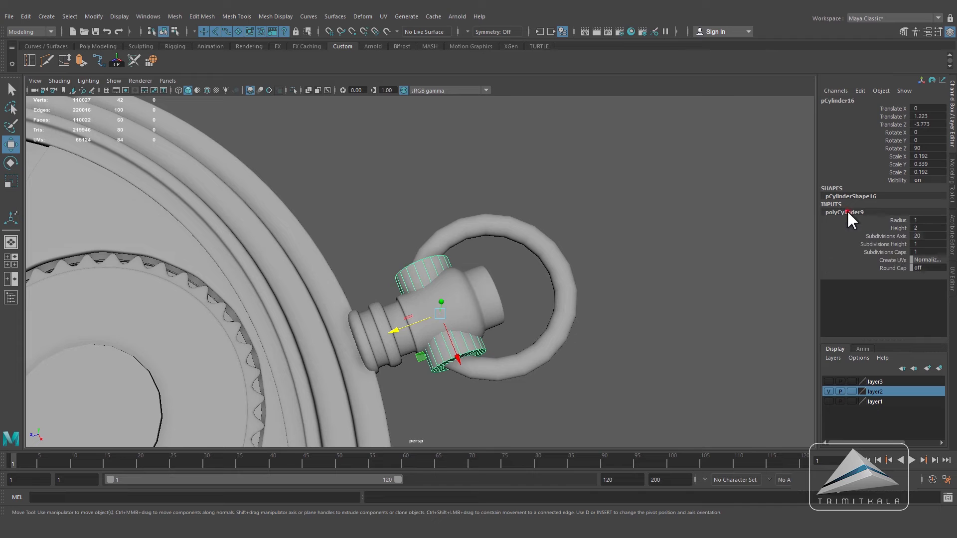
pyautogui.click(896, 243)
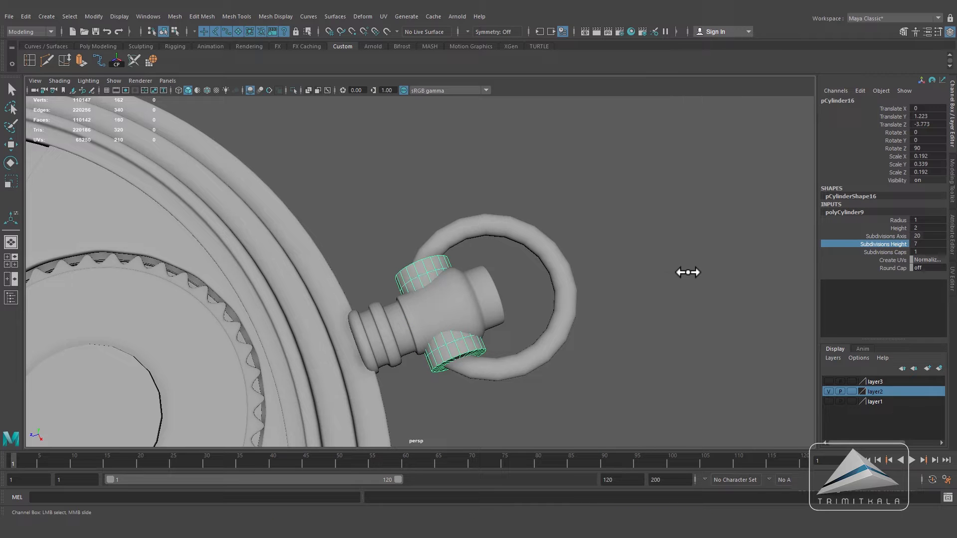
pyautogui.keyDown('alt'); pyautogui.moveTo(593, 291); pyautogui.dragTo(570, 327); pyautogui.keyUp('alt')
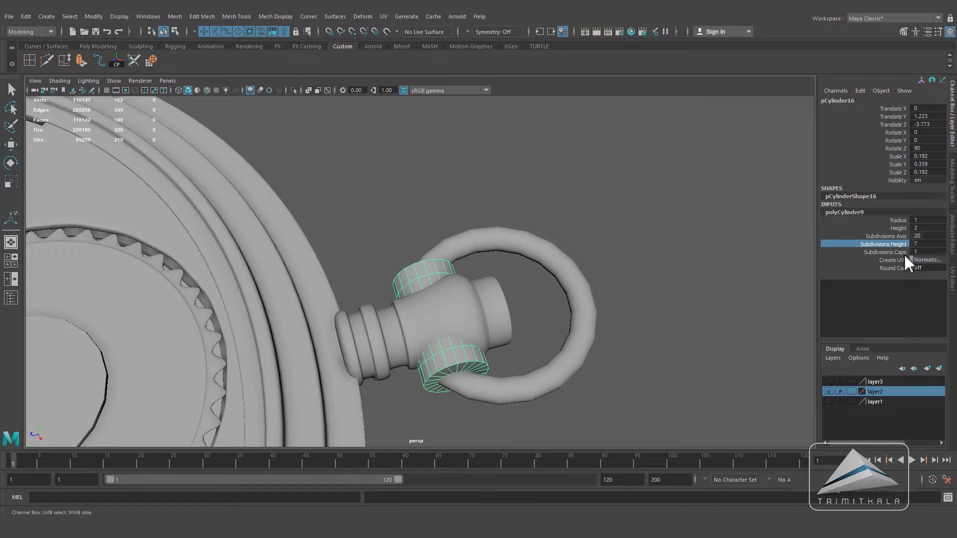
pyautogui.doubleClick(929, 236)
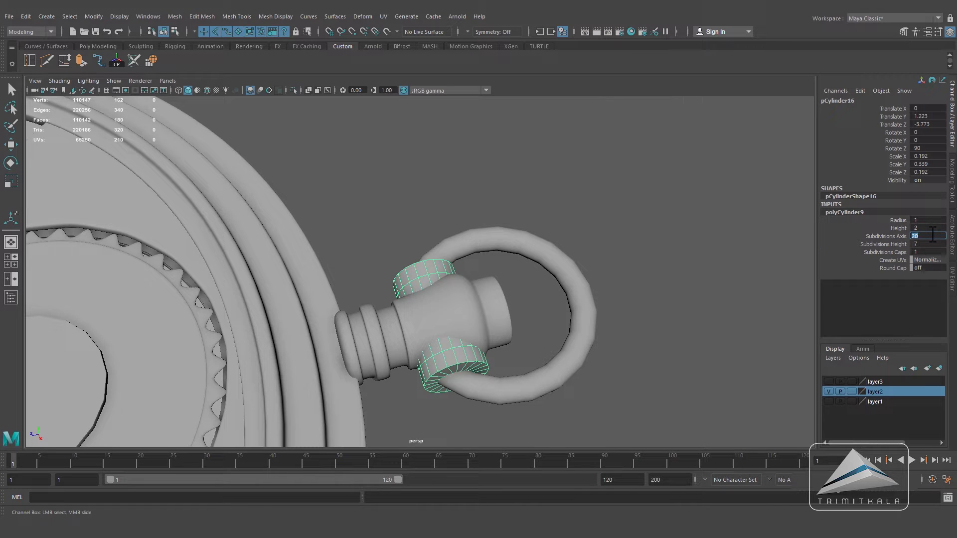
pyautogui.press('Return')
pyautogui.keyDown('alt'); pyautogui.moveTo(566, 321); pyautogui.dragTo(543, 340); pyautogui.keyUp('alt')
pyautogui.press('4')
pyautogui.moveTo(919, 243); pyautogui.dragTo(914, 243, button='middle')
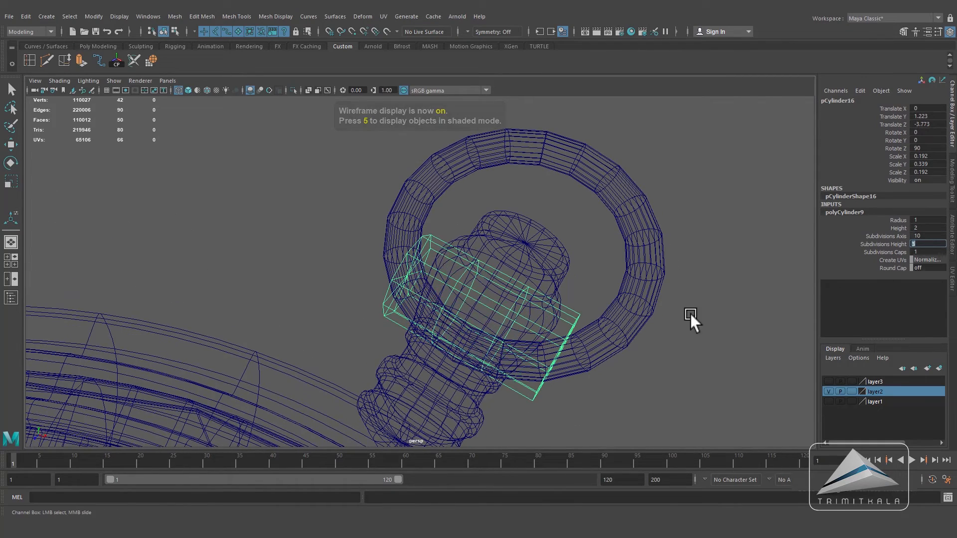
# Step: Select the cylinder's two middle edge loops and scale them up so the body bulges around the crown
pyautogui.keyDown('alt'); pyautogui.moveTo(516, 329); pyautogui.dragTo(513, 287); pyautogui.keyUp('alt')
pyautogui.moveTo(509, 253); pyautogui.dragTo(510, 226, button='right')
pyautogui.hotkey('ctrl', 'z')
pyautogui.keyDown('alt'); pyautogui.moveTo(582, 314); pyautogui.dragTo(629, 317, button='right'); pyautogui.keyUp('alt')
pyautogui.moveTo(420, 238); pyautogui.dragTo(420, 212, button='right')
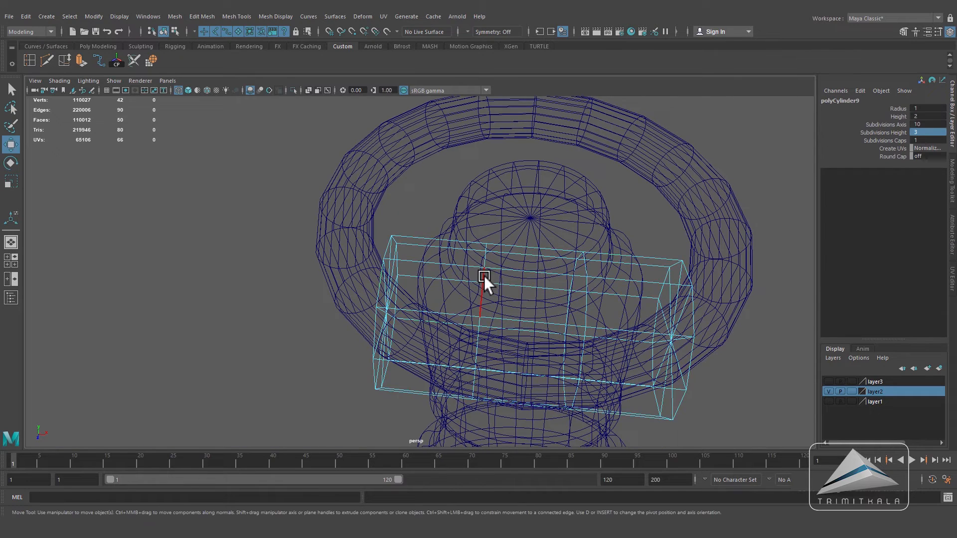
pyautogui.doubleClick(483, 275)
pyautogui.keyDown('shift'); pyautogui.doubleClick(586, 287); pyautogui.keyUp('shift')
pyautogui.press('r')
pyautogui.moveTo(527, 325)
pyautogui.mouseDown()
pyautogui.moveTo(559, 328)
pyautogui.moveTo(486, 320)
pyautogui.mouseUp()
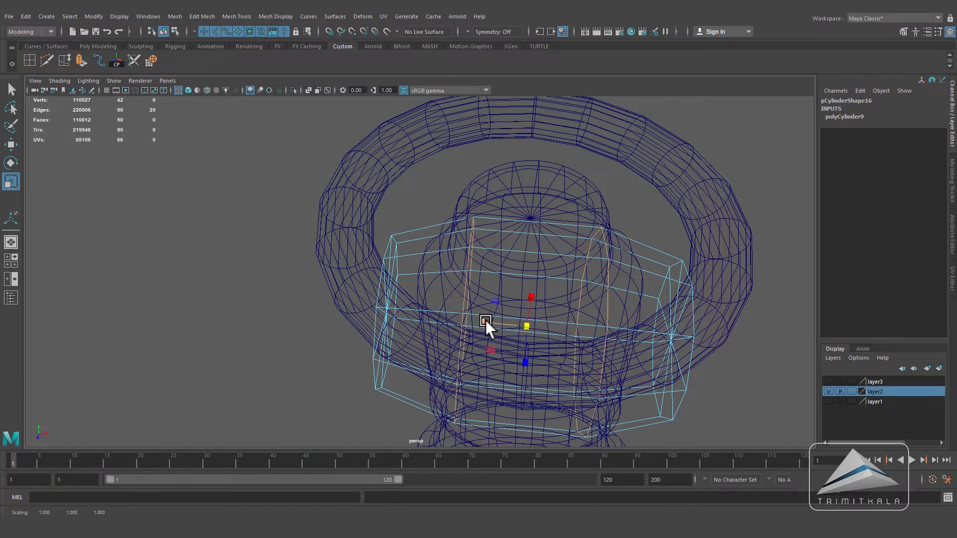
pyautogui.press('6')
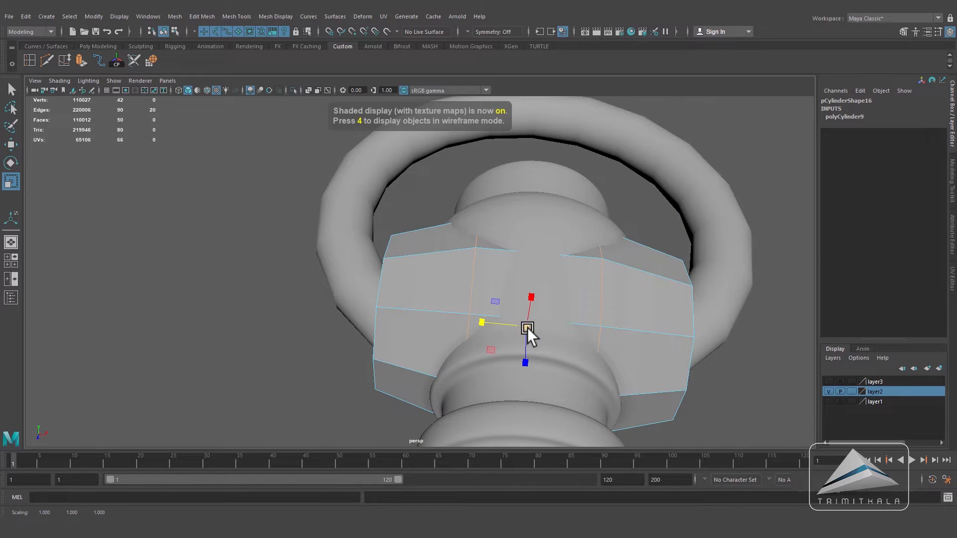
# Step: Return the bulged cylinder to object mode and scale it down to about 0.175, 0.29 and 0.164
pyautogui.moveTo(712, 321)
pyautogui.keyDown('alt'); pyautogui.mouseDown()
pyautogui.moveTo(492, 328)
pyautogui.moveTo(516, 328)
pyautogui.mouseUp(); pyautogui.keyUp('alt')
pyautogui.keyDown('alt'); pyautogui.moveTo(573, 329); pyautogui.dragTo(535, 365); pyautogui.keyUp('alt')
pyautogui.moveTo(523, 387); pyautogui.dragTo(549, 359, button='right')
pyautogui.moveTo(468, 364); pyautogui.dragTo(419, 311)
pyautogui.keyDown('alt'); pyautogui.moveTo(418, 311); pyautogui.dragTo(449, 316); pyautogui.keyUp('alt')
pyautogui.scroll(-5, 501, 397)
pyautogui.click(568, 294)
pyautogui.click(11, 146)
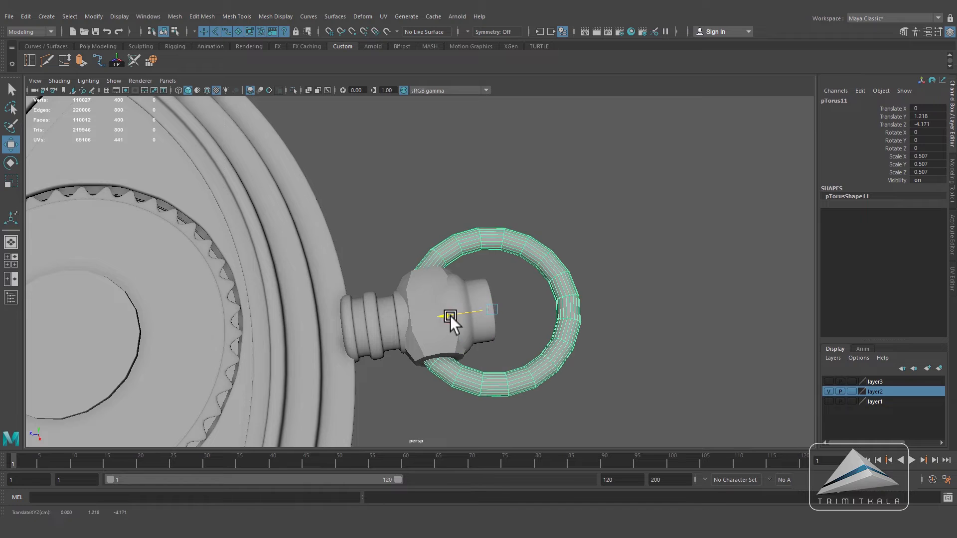
# Step: Select the edge loops at both ends of the bulged cylinder and bevel them with width 0.2295 and 1 segment
pyautogui.click(439, 329)
pyautogui.keyDown('alt'); pyautogui.moveTo(439, 368); pyautogui.dragTo(427, 325); pyautogui.keyUp('alt')
pyautogui.keyDown('alt'); pyautogui.moveTo(427, 324); pyautogui.dragTo(466, 342, button='right'); pyautogui.keyUp('alt')
pyautogui.moveTo(429, 282); pyautogui.dragTo(429, 236, button='right')
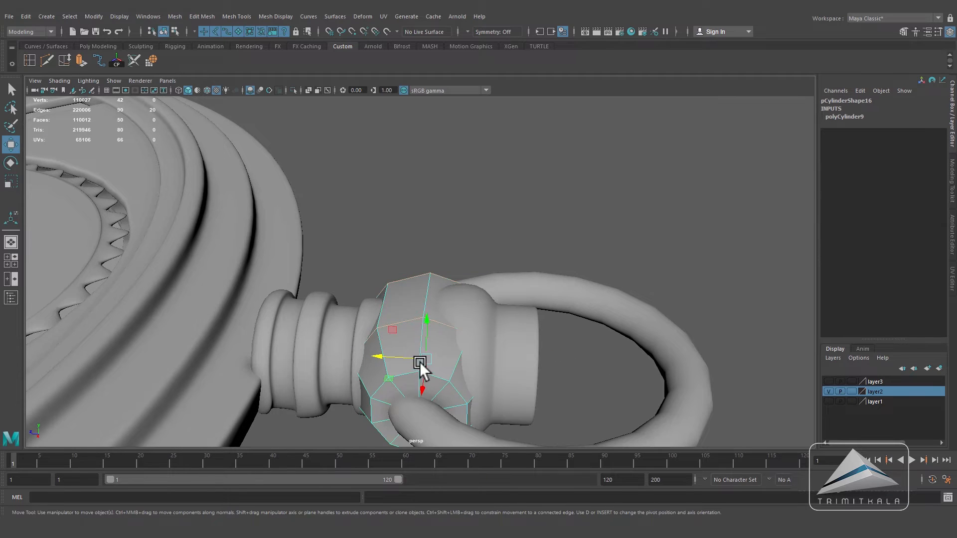
pyautogui.doubleClick(410, 374)
pyautogui.keyDown('alt'); pyautogui.moveTo(459, 338); pyautogui.dragTo(467, 401); pyautogui.keyUp('alt')
pyautogui.keyDown('shift'); pyautogui.doubleClick(415, 259); pyautogui.keyUp('shift')
pyautogui.click(202, 16)
pyautogui.click(322, 52)
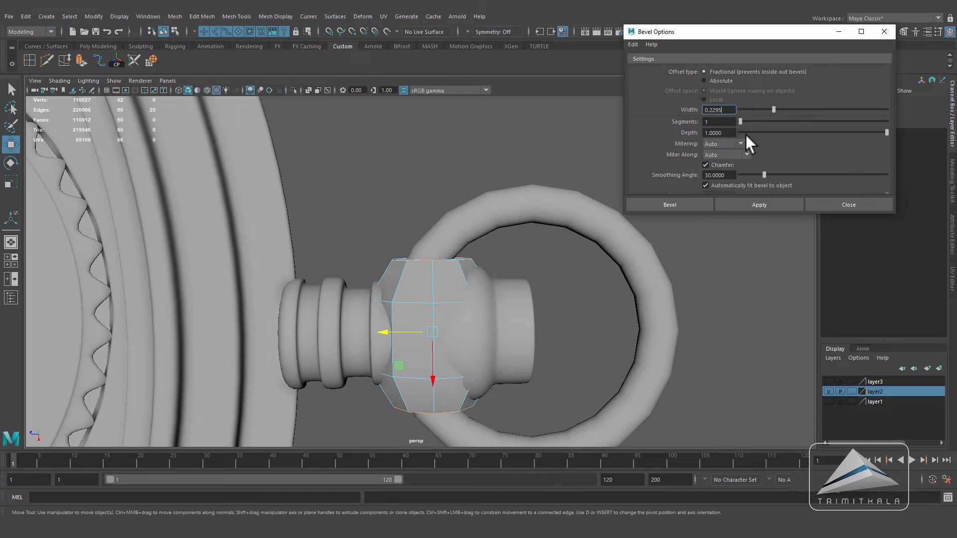
pyautogui.click(745, 203)
# Step: Set the bevel's fraction to 0.1, return the cylinder to object mode and close the bevel options
pyautogui.keyDown('alt'); pyautogui.moveTo(498, 377); pyautogui.dragTo(648, 318); pyautogui.keyUp('alt')
pyautogui.press('Return')
pyautogui.keyDown('alt'); pyautogui.moveTo(470, 374); pyautogui.dragTo(460, 314); pyautogui.keyUp('alt')
pyautogui.moveTo(460, 311); pyautogui.dragTo(503, 240, button='right')
pyautogui.press('q')
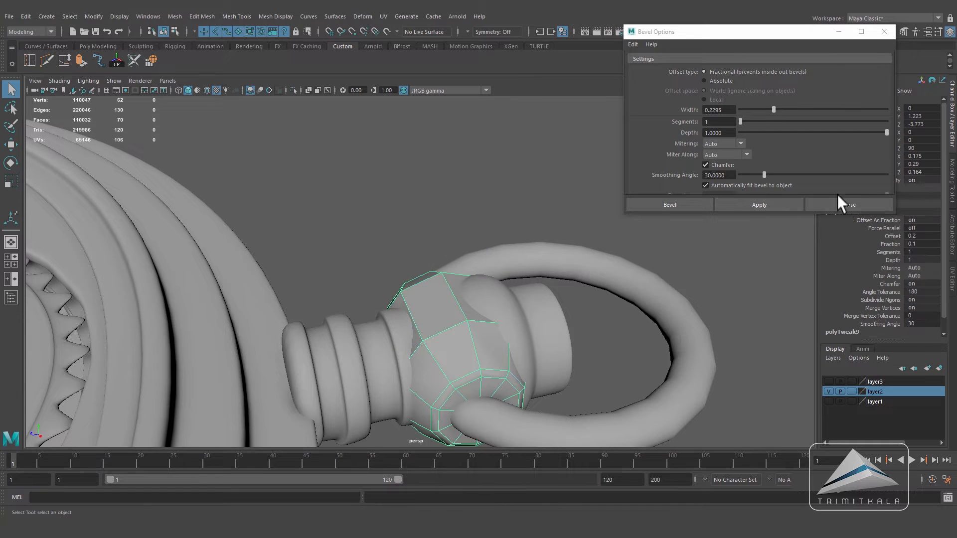
pyautogui.click(841, 203)
# Step: Smooth the beveled cross cylinder's mesh and inspect the ring and crown from several sides
pyautogui.click(175, 17)
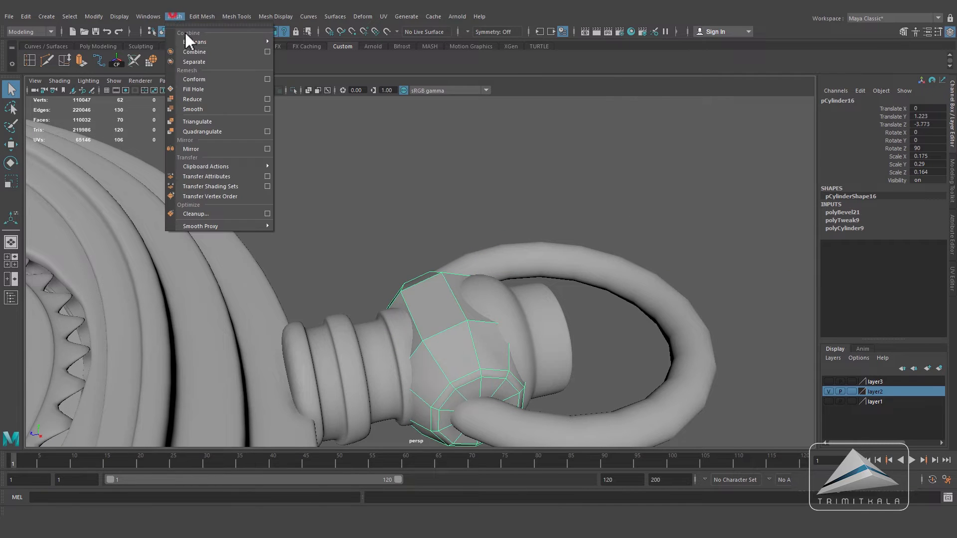
pyautogui.click(205, 110)
pyautogui.click(414, 203)
pyautogui.keyDown('alt'); pyautogui.moveTo(453, 267); pyautogui.dragTo(380, 327); pyautogui.keyUp('alt')
pyautogui.scroll(-4, 381, 327)
pyautogui.click(450, 311)
pyautogui.keyDown('alt'); pyautogui.moveTo(486, 324); pyautogui.dragTo(448, 292); pyautogui.keyUp('alt')
pyautogui.click(564, 307)
pyautogui.keyDown('alt'); pyautogui.moveTo(564, 331); pyautogui.dragTo(773, 346, button='right'); pyautogui.keyUp('alt')
# Step: Move the ring's pivot along Z to the centre of the cross cylinder
pyautogui.click(458, 287)
pyautogui.keyDown('alt'); pyautogui.moveTo(600, 346); pyautogui.dragTo(299, 345); pyautogui.keyUp('alt')
pyautogui.press('space')
pyautogui.click(11, 145)
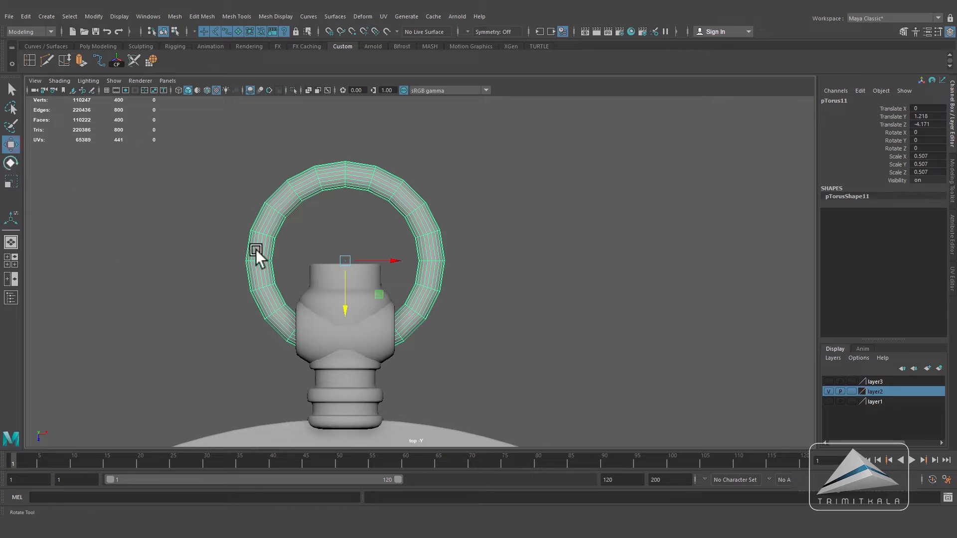
pyautogui.press('d')
pyautogui.moveTo(343, 301); pyautogui.dragTo(345, 347)
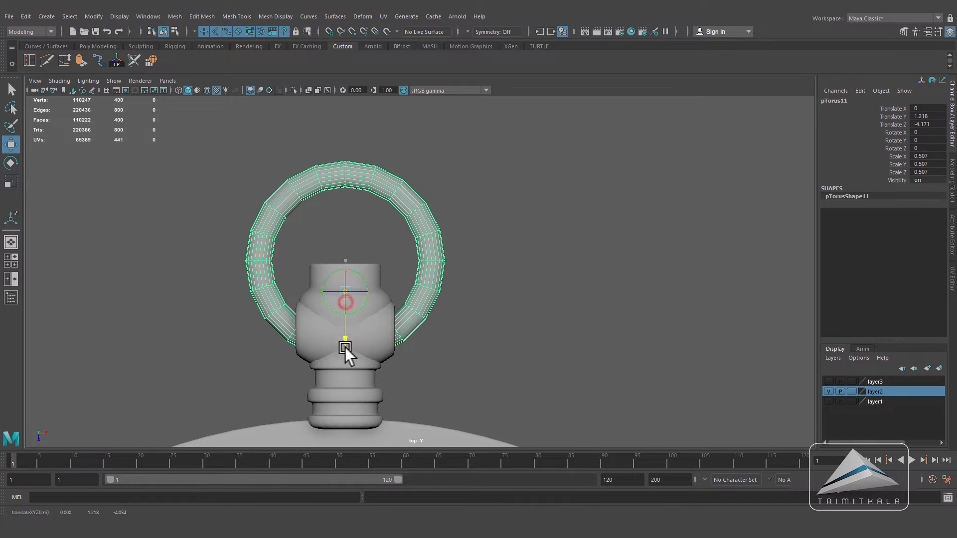
pyautogui.moveTo(343, 383); pyautogui.dragTo(339, 384)
pyautogui.press('d')
pyautogui.press('space')
# Step: Rotate the ring about its new pivot to Rotate X about -74.848 so it hangs down from the crown
pyautogui.moveTo(440, 373); pyautogui.dragTo(301, 291)
pyautogui.click(11, 162)
pyautogui.moveTo(403, 235); pyautogui.dragTo(450, 253)
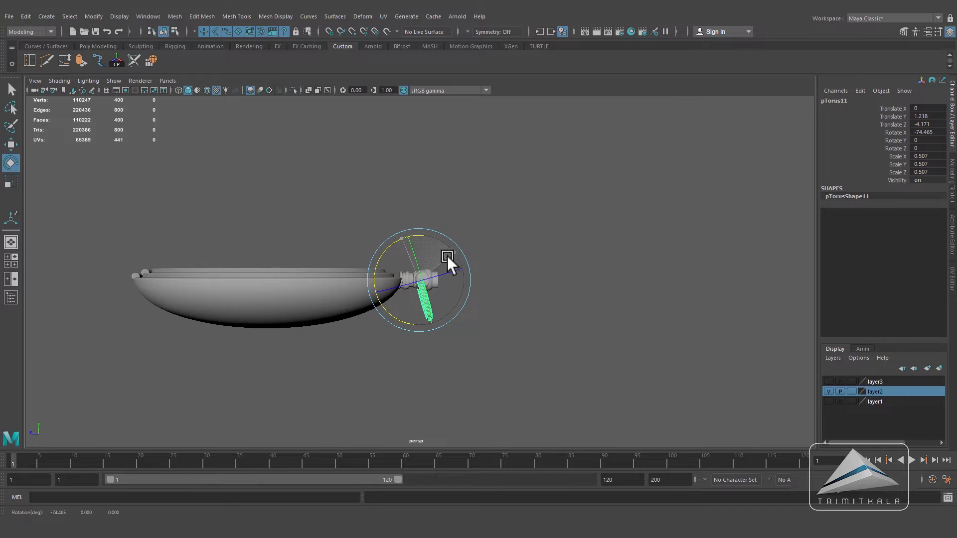
pyautogui.keyDown('alt'); pyautogui.moveTo(450, 253); pyautogui.dragTo(623, 349, button='right'); pyautogui.keyUp('alt')
pyautogui.keyDown('alt'); pyautogui.moveTo(624, 349); pyautogui.dragTo(539, 345); pyautogui.keyUp('alt')
# Step: Move the tilted ring to Translate Y about 1.281 and Translate Z about -4.24 to seat its ends in the cylinder
pyautogui.click(11, 145)
pyautogui.moveTo(370, 291); pyautogui.dragTo(378, 293)
pyautogui.moveTo(421, 248); pyautogui.dragTo(422, 241)
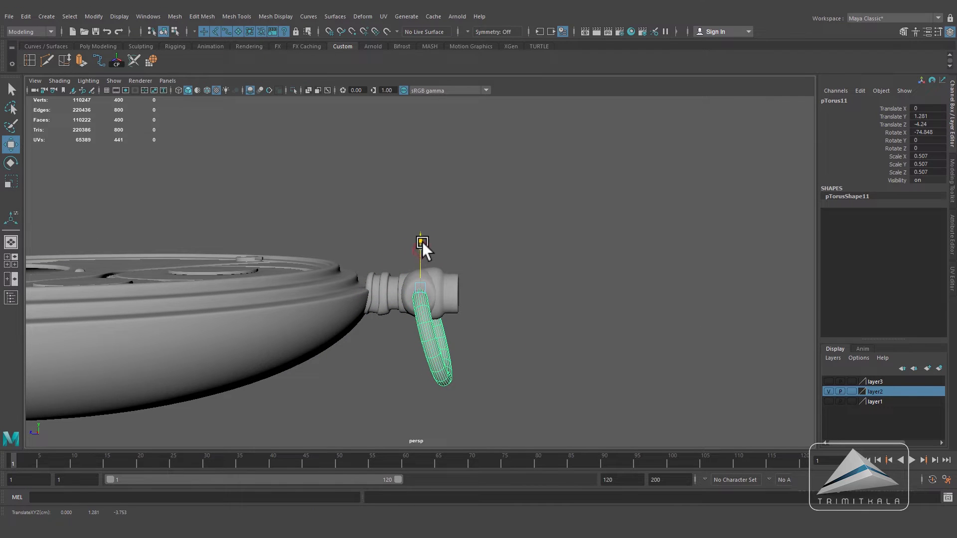
pyautogui.keyDown('alt'); pyautogui.moveTo(468, 298); pyautogui.dragTo(322, 295); pyautogui.keyUp('alt')
pyautogui.scroll(-1, 322, 295)
pyautogui.click(483, 309)
pyautogui.keyDown('alt'); pyautogui.moveTo(543, 316); pyautogui.dragTo(501, 388); pyautogui.keyUp('alt')
# Step: Set the smoothing divisions of the cross cylinder behind the hanging ring to 0
pyautogui.keyDown('alt'); pyautogui.moveTo(457, 330); pyautogui.dragTo(501, 333); pyautogui.keyUp('alt')
pyautogui.scroll(-3, 442, 333)
pyautogui.keyDown('alt'); pyautogui.moveTo(480, 334); pyautogui.dragTo(842, 357, button='right'); pyautogui.keyUp('alt')
pyautogui.click(430, 316)
pyautogui.scroll(2, 456, 324)
pyautogui.click(377, 313)
pyautogui.keyDown('alt'); pyautogui.moveTo(378, 314); pyautogui.dragTo(452, 320); pyautogui.keyUp('alt')
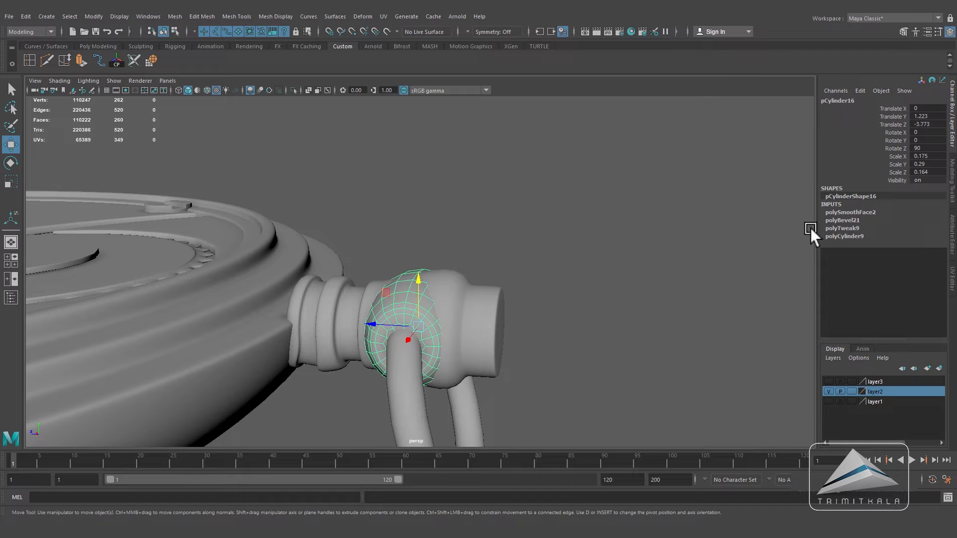
pyautogui.click(872, 213)
pyautogui.write('0')
pyautogui.press('Return')
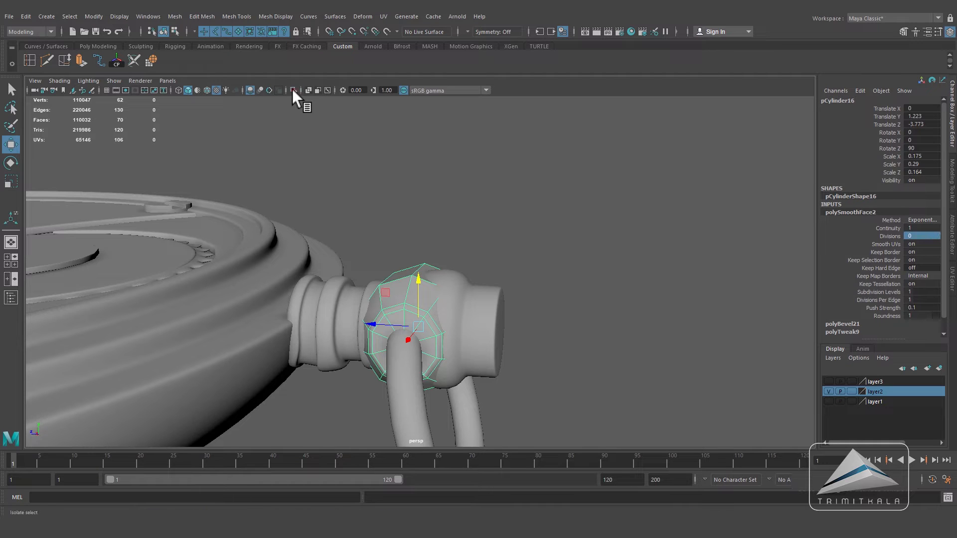
# Step: Isolate the cross cylinder and select the faces of both its end caps
pyautogui.click(293, 90)
pyautogui.moveTo(438, 253); pyautogui.dragTo(390, 253, button='right')
pyautogui.keyDown('alt'); pyautogui.moveTo(419, 339); pyautogui.dragTo(408, 316); pyautogui.keyUp('alt')
pyautogui.keyDown('ctrl'); pyautogui.moveTo(418, 322); pyautogui.dragTo(423, 367, button='right'); pyautogui.keyUp('ctrl')
pyautogui.scroll(3, 423, 367)
# Step: Extrude both end caps twice to form inset recesses, and delete the inner cap faces to open the cylinder's ends
pyautogui.click(81, 60)
pyautogui.keyDown('alt'); pyautogui.moveTo(286, 342); pyautogui.dragTo(480, 330); pyautogui.keyUp('alt')
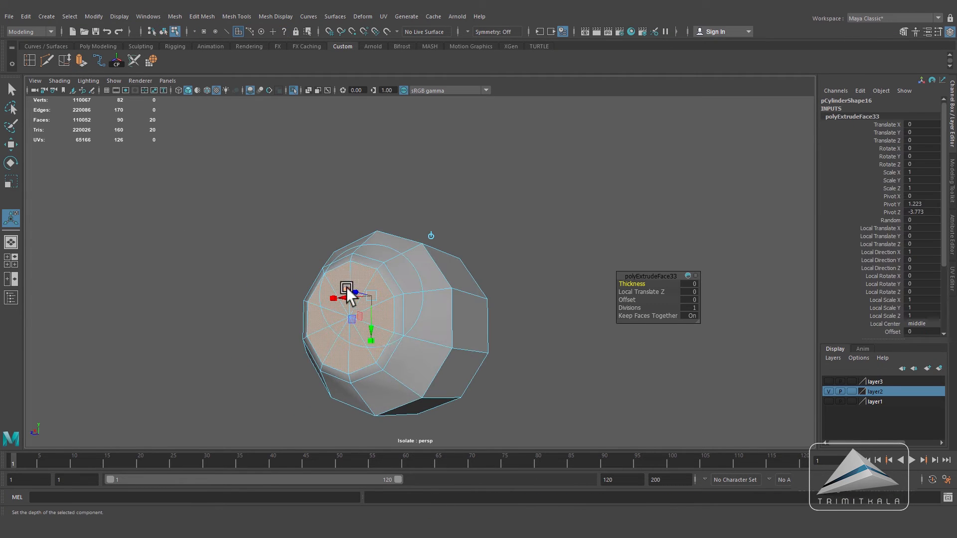
pyautogui.moveTo(369, 297); pyautogui.dragTo(313, 361)
pyautogui.click(81, 60)
pyautogui.press('Delete')
# Step: Bevel the inner rim edge loops of both cylinder openings with a fraction of 0.23
pyautogui.moveTo(304, 349); pyautogui.dragTo(302, 227, button='right')
pyautogui.press('q')
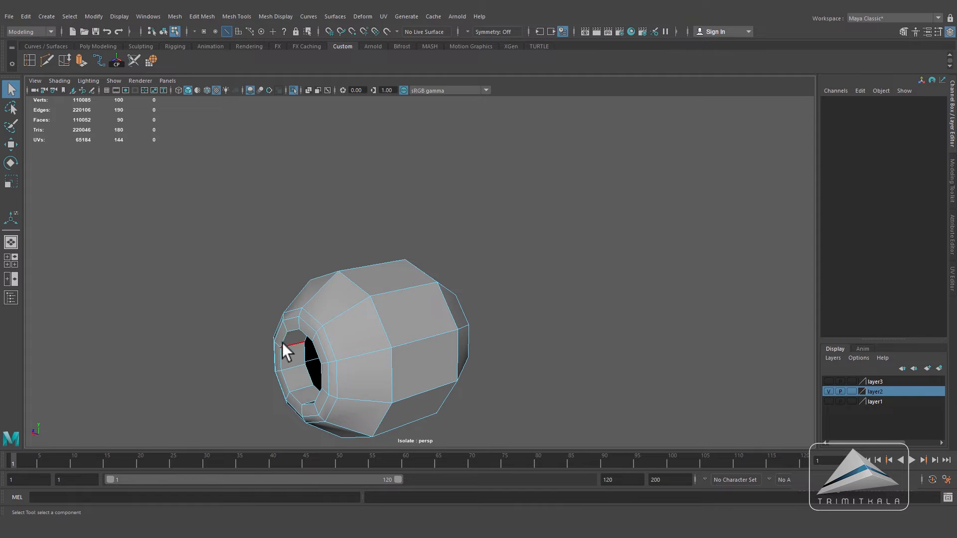
pyautogui.doubleClick(282, 345)
pyautogui.keyDown('alt'); pyautogui.moveTo(535, 334); pyautogui.dragTo(408, 317); pyautogui.keyUp('alt')
pyautogui.keyDown('shift'); pyautogui.doubleClick(419, 302); pyautogui.keyUp('shift')
pyautogui.keyDown('alt'); pyautogui.moveTo(406, 362); pyautogui.dragTo(404, 326); pyautogui.keyUp('alt')
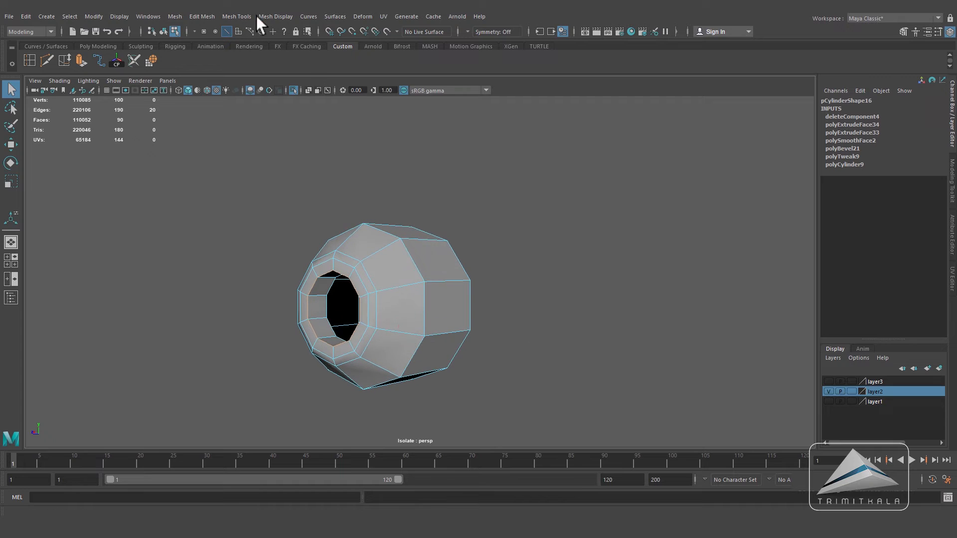
pyautogui.click(203, 16)
pyautogui.click(228, 52)
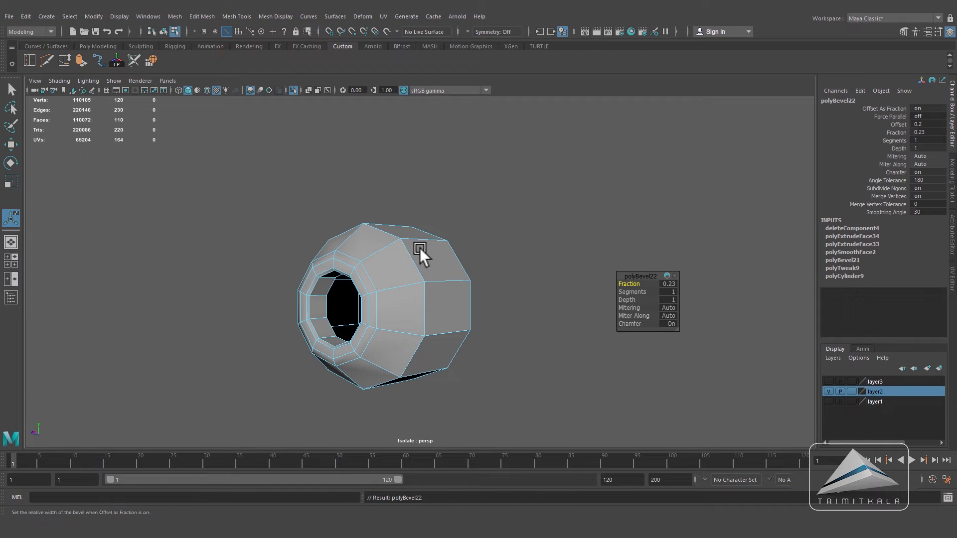
# Step: Return the cross cylinder to object mode and smooth its mesh
pyautogui.press('q')
pyautogui.moveTo(404, 249); pyautogui.dragTo(439, 219, button='right')
pyautogui.click(174, 16)
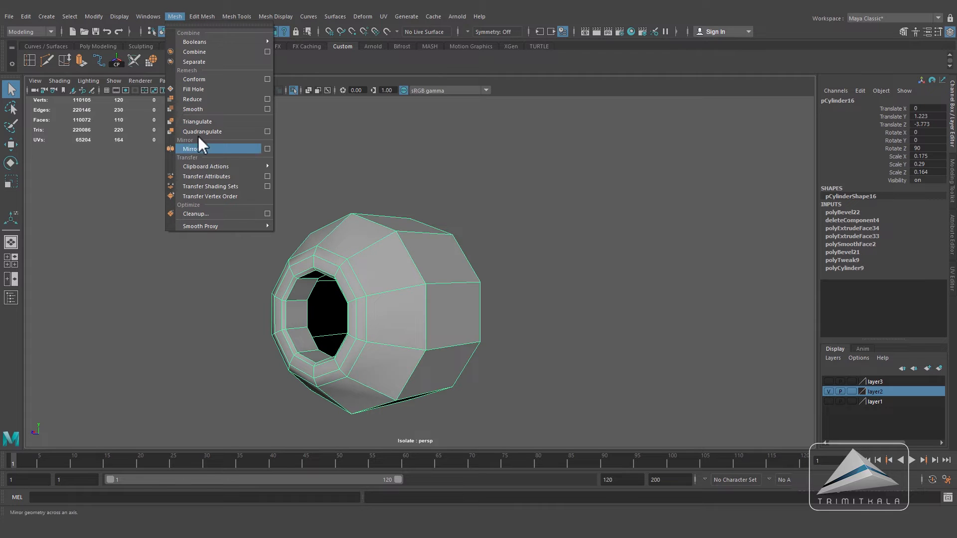
pyautogui.click(195, 110)
pyautogui.click(536, 244)
pyautogui.scroll(-3, 564, 282)
pyautogui.keyDown('alt'); pyautogui.moveTo(436, 307); pyautogui.dragTo(434, 324); pyautogui.keyUp('alt')
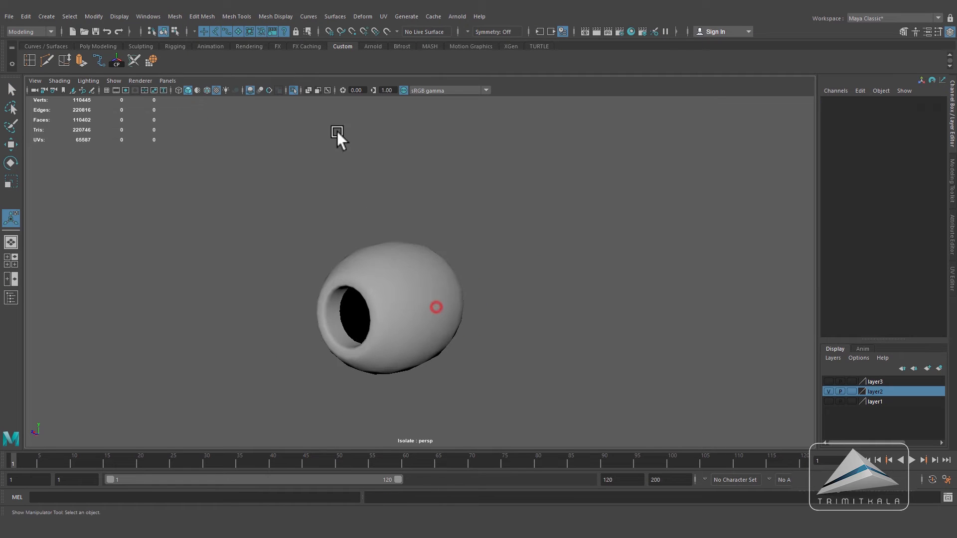
# Step: End the isolation of the cross cylinder so the whole watch is displayed, and save the scene
pyautogui.click(293, 90)
pyautogui.hotkey('ctrl', 'shift', 'a')
pyautogui.scroll(-6, 609, 273)
pyautogui.click(482, 254)
pyautogui.keyDown('alt'); pyautogui.moveTo(483, 254); pyautogui.dragTo(558, 285); pyautogui.keyUp('alt')
pyautogui.hotkey('ctrl', 's')
# Step: Make layer3 and layer1 visible to bring back the lid and the remaining watch parts
pyautogui.click(829, 381)
pyautogui.click(828, 401)
pyautogui.scroll(-6, 459, 294)
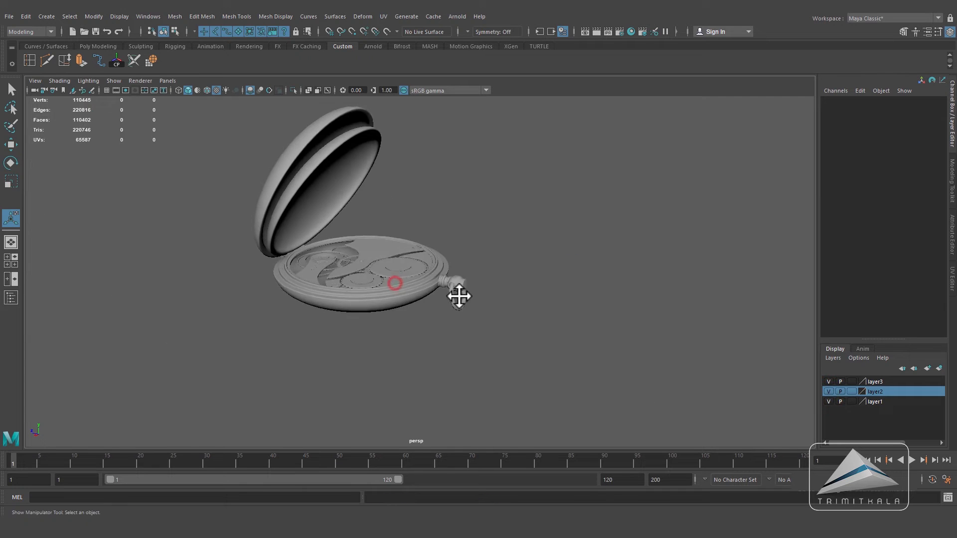
pyautogui.keyDown('alt'); pyautogui.moveTo(459, 295); pyautogui.dragTo(504, 330, button='middle'); pyautogui.keyUp('alt')
pyautogui.scroll(6, 504, 330)
pyautogui.keyDown('alt'); pyautogui.moveTo(598, 334); pyautogui.dragTo(642, 330, button='middle'); pyautogui.keyUp('alt')
pyautogui.scroll(-2, 618, 268)
pyautogui.keyDown('alt'); pyautogui.moveTo(617, 268); pyautogui.dragTo(414, 300); pyautogui.keyUp('alt')
# Step: Draw a freehand Pencil Curve in the top view, starting at the crown and winding loosely past the watch as the chain path
pyautogui.press('space')
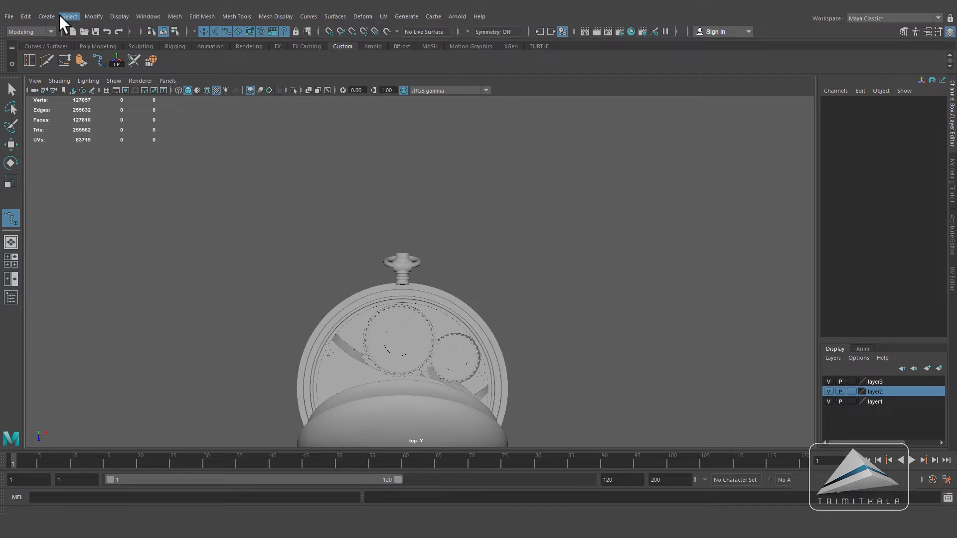
pyautogui.click(54, 16)
pyautogui.moveTo(127, 91)
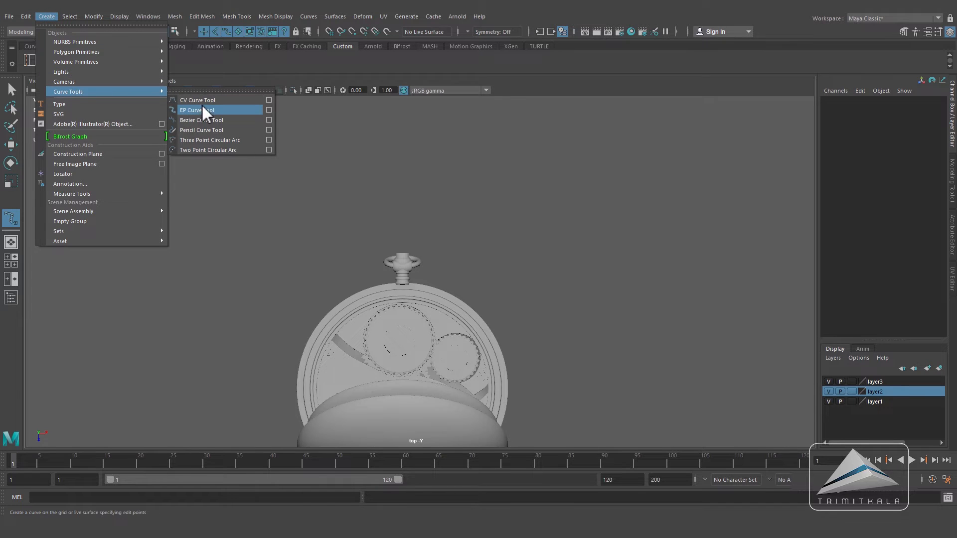
pyautogui.click(204, 127)
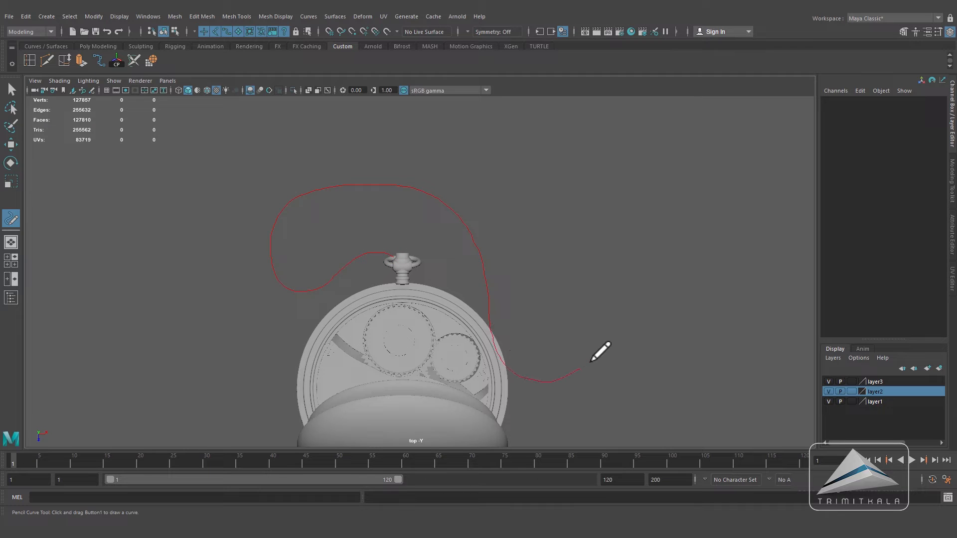
pyautogui.moveTo(702, 378); pyautogui.dragTo(705, 379)
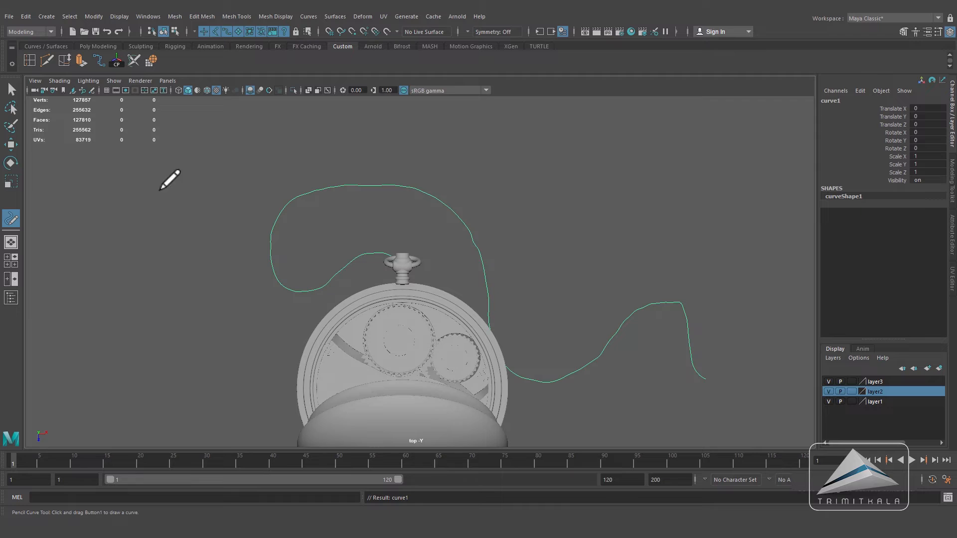
# Step: Raise the curve's starting control vertex to the lower edge of the hanging ring and even out the bend beside it
pyautogui.click(14, 145)
pyautogui.press('space')
pyautogui.moveTo(363, 200); pyautogui.dragTo(366, 173)
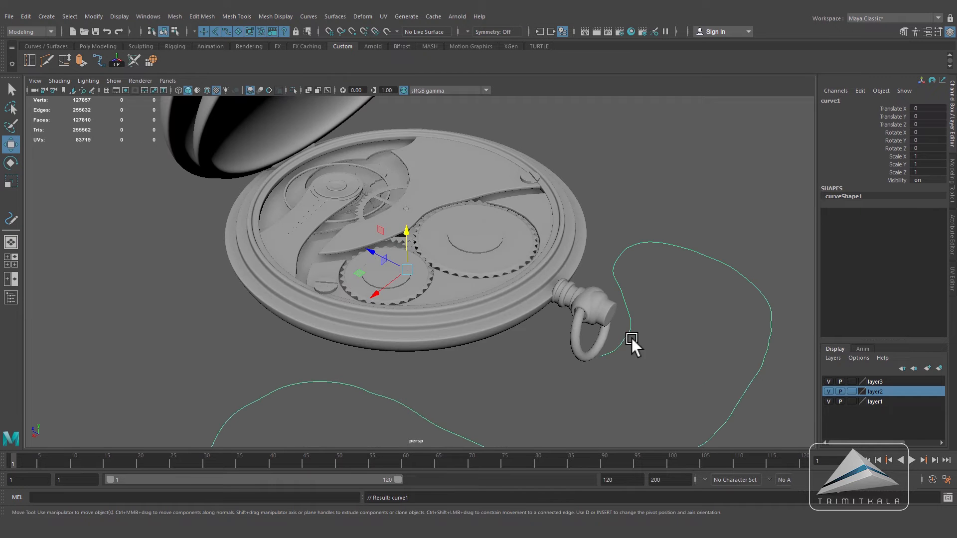
pyautogui.keyDown('alt'); pyautogui.moveTo(647, 315); pyautogui.dragTo(568, 283); pyautogui.keyUp('alt')
pyautogui.moveTo(567, 283); pyautogui.dragTo(557, 351, button='right')
pyautogui.moveTo(526, 288); pyautogui.dragTo(524, 286, button='right')
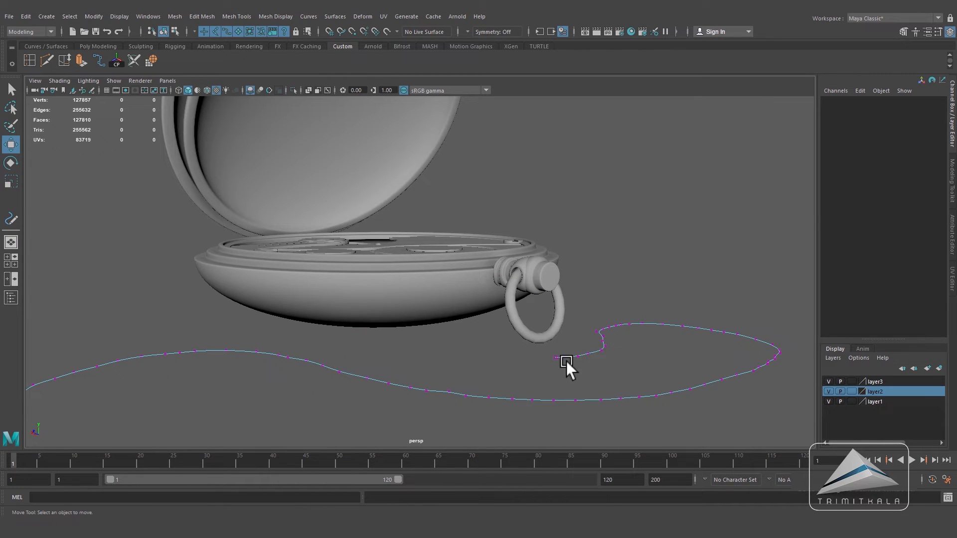
pyautogui.click(582, 362)
pyautogui.scroll(3, 593, 349)
pyautogui.moveTo(604, 326); pyautogui.dragTo(598, 306)
pyautogui.keyDown('alt'); pyautogui.moveTo(638, 333); pyautogui.dragTo(572, 327); pyautogui.keyUp('alt')
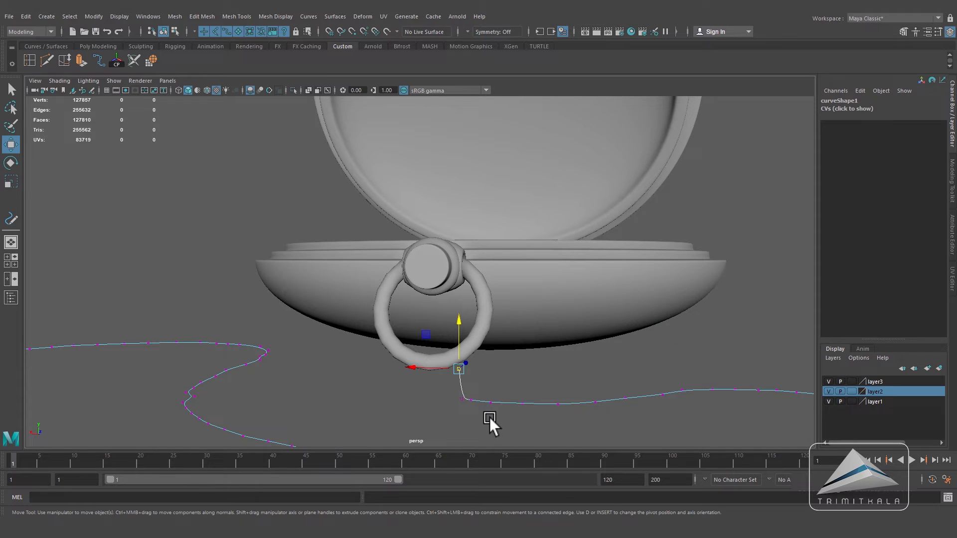
pyautogui.click(502, 414)
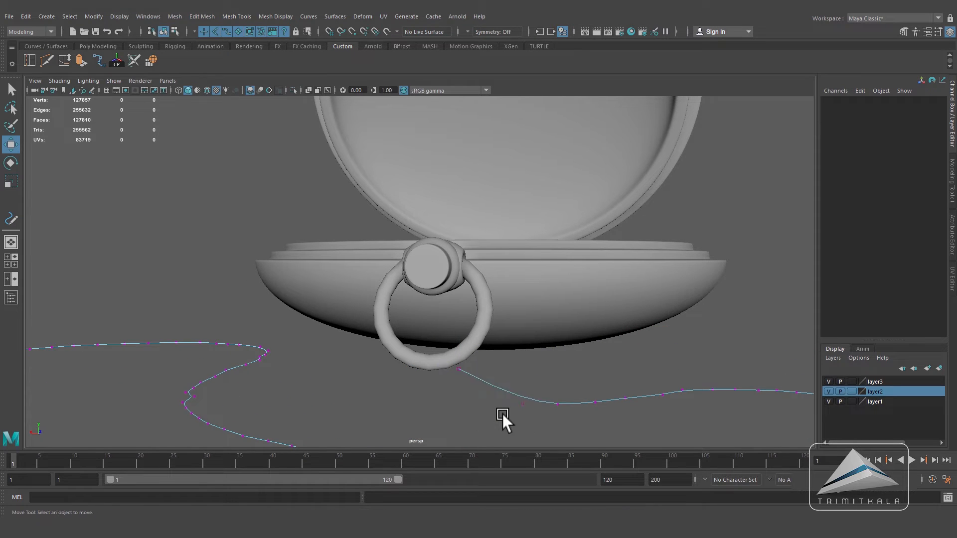
# Step: Rebuild the chain curve uniformly with 20 spans and cubic degree
pyautogui.keyDown('alt'); pyautogui.moveTo(448, 384); pyautogui.dragTo(551, 384); pyautogui.keyUp('alt')
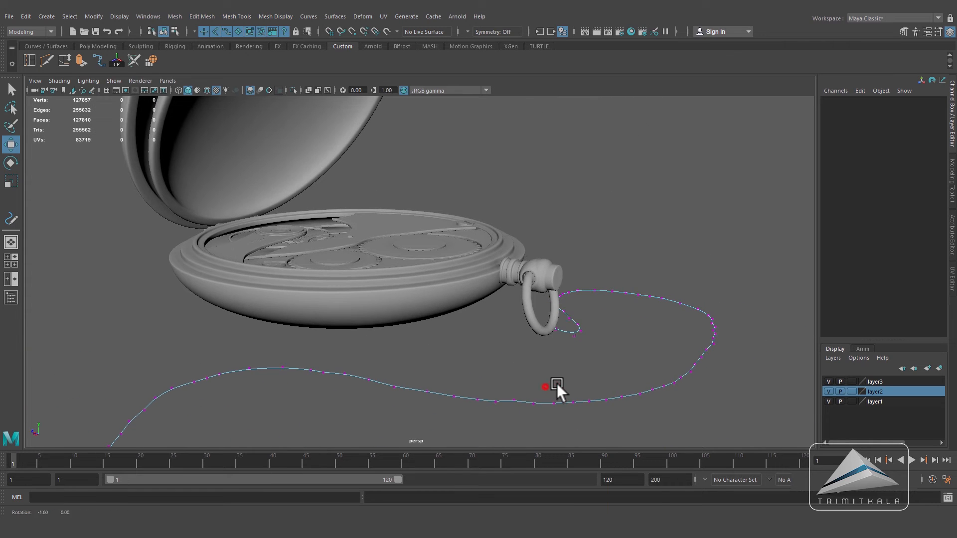
pyautogui.click(620, 294)
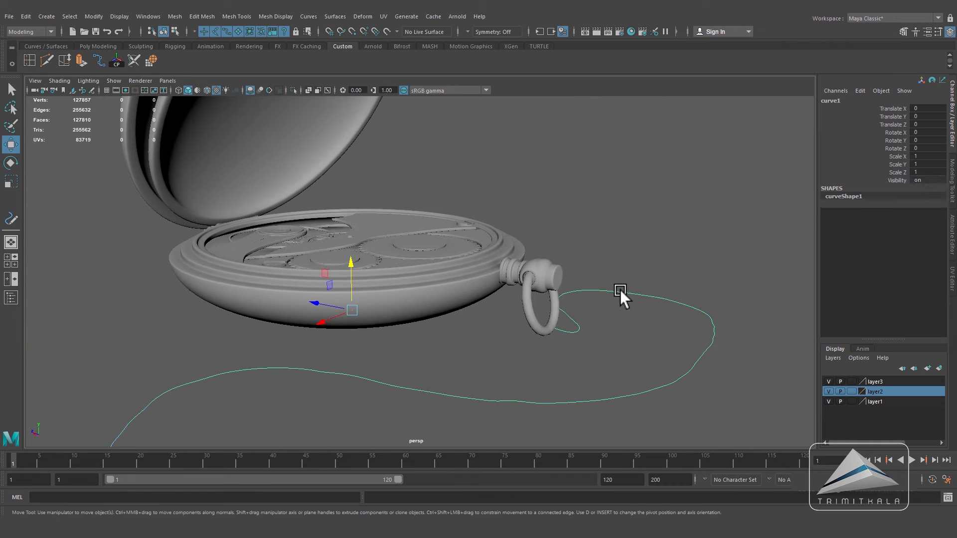
pyautogui.click(335, 16)
pyautogui.moveTo(309, 17)
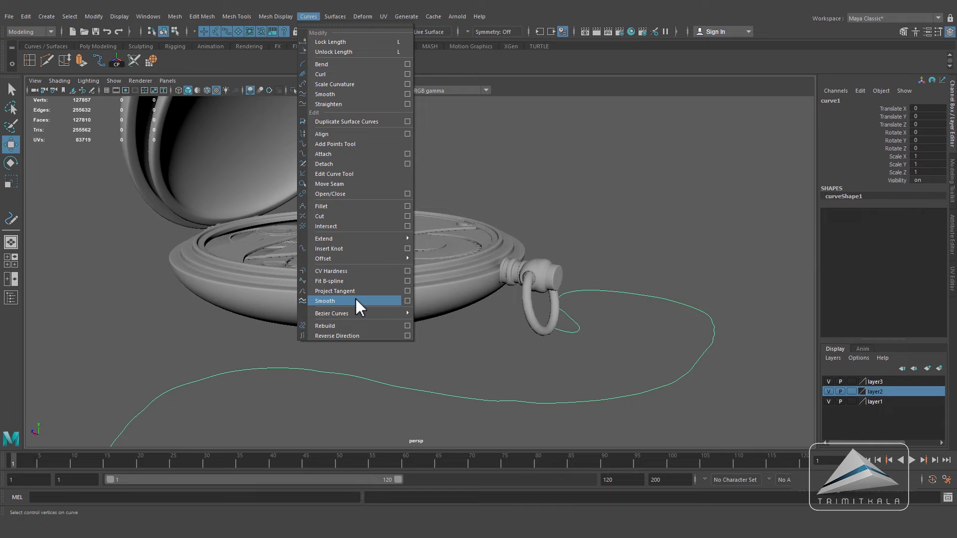
pyautogui.click(407, 326)
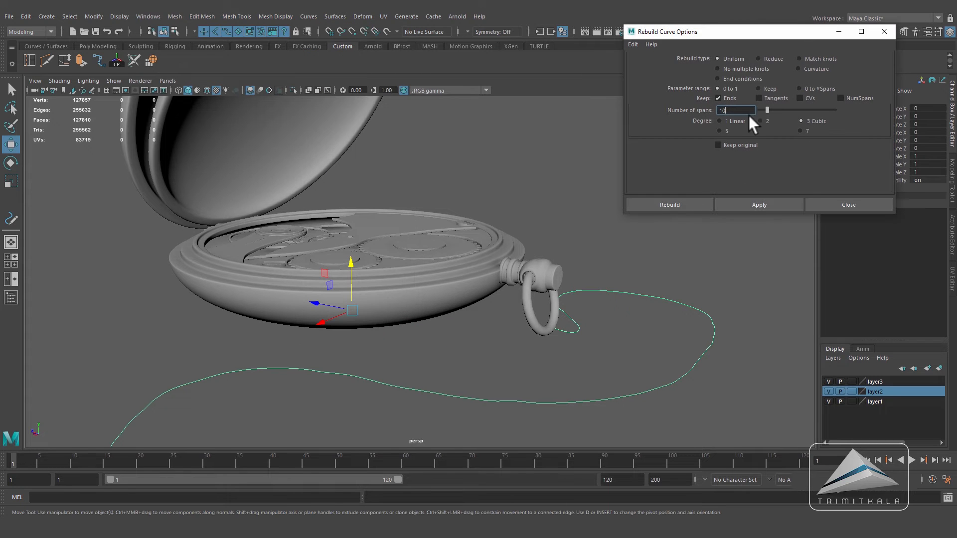
pyautogui.write('20')
pyautogui.click(786, 206)
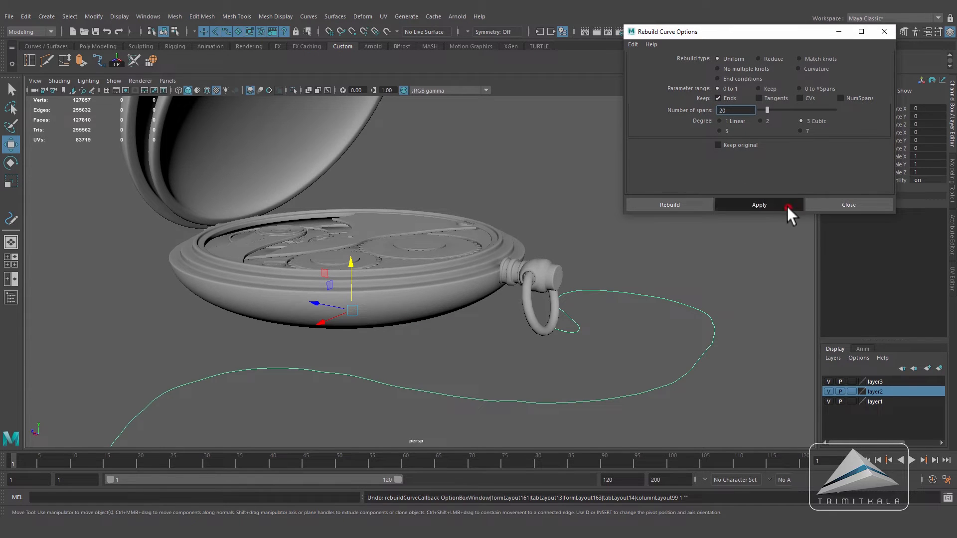
pyautogui.click(846, 203)
# Step: Create a polygon torus and move it beyond the crown to Translate Z -6.519
pyautogui.keyDown('alt'); pyautogui.moveTo(687, 289); pyautogui.dragTo(424, 203); pyautogui.keyUp('alt')
pyautogui.click(97, 46)
pyautogui.click(99, 60)
pyautogui.moveTo(387, 307); pyautogui.dragTo(478, 279)
# Step: Set the new torus's radius to 0.5 and its section radius to 0.1
pyautogui.click(843, 213)
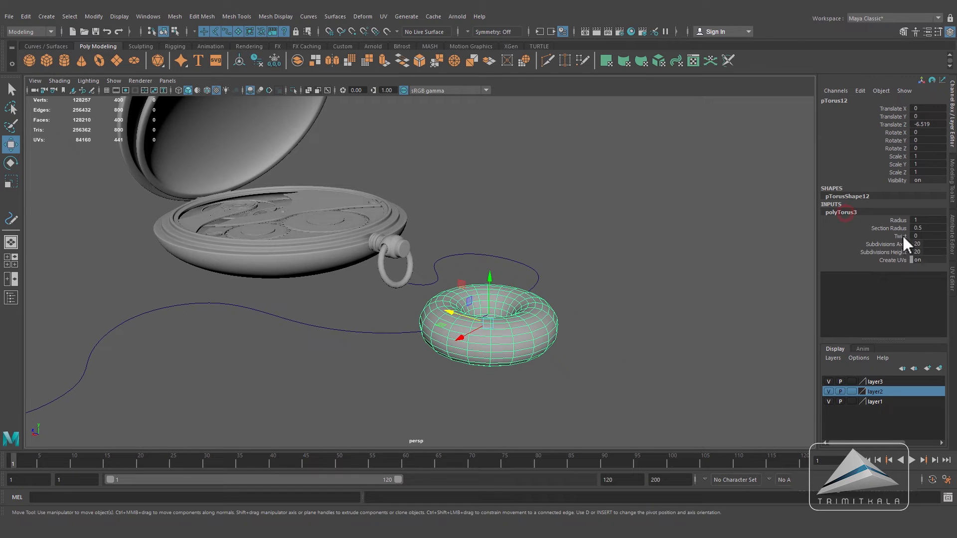
pyautogui.click(897, 220)
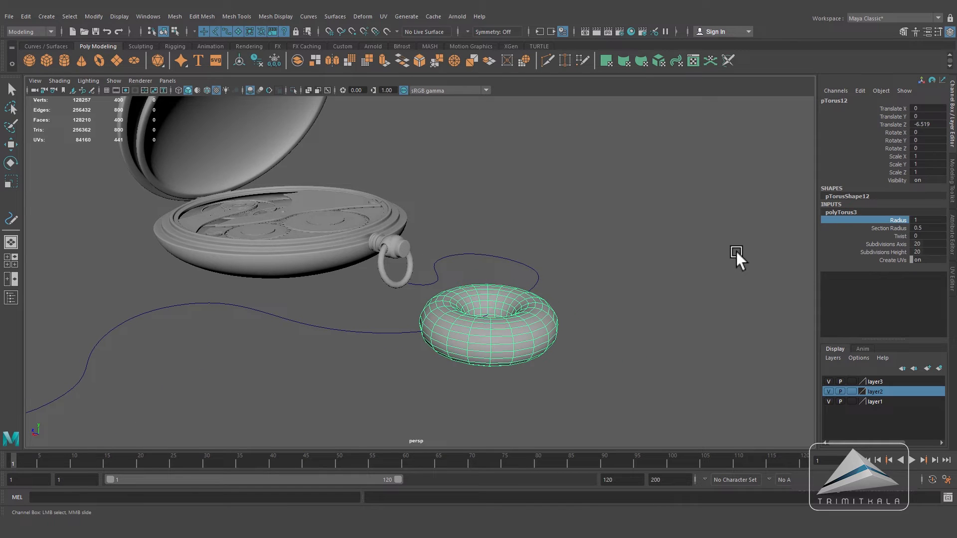
pyautogui.moveTo(736, 253); pyautogui.dragTo(721, 252, button='middle')
pyautogui.doubleClick(923, 228)
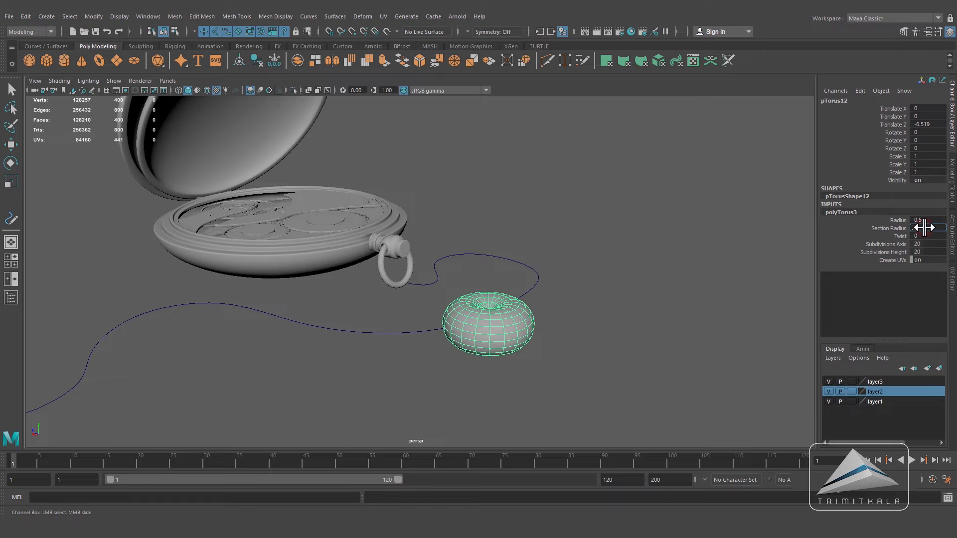
pyautogui.write('0.1')
pyautogui.press('Return')
# Step: Reduce the torus's subdivisions to 16 along the axis and 5 in height
pyautogui.keyDown('alt'); pyautogui.moveTo(562, 316); pyautogui.dragTo(628, 348, button='right'); pyautogui.keyUp('alt')
pyautogui.keyDown('alt'); pyautogui.moveTo(628, 347); pyautogui.dragTo(548, 307, button='middle'); pyautogui.keyUp('alt')
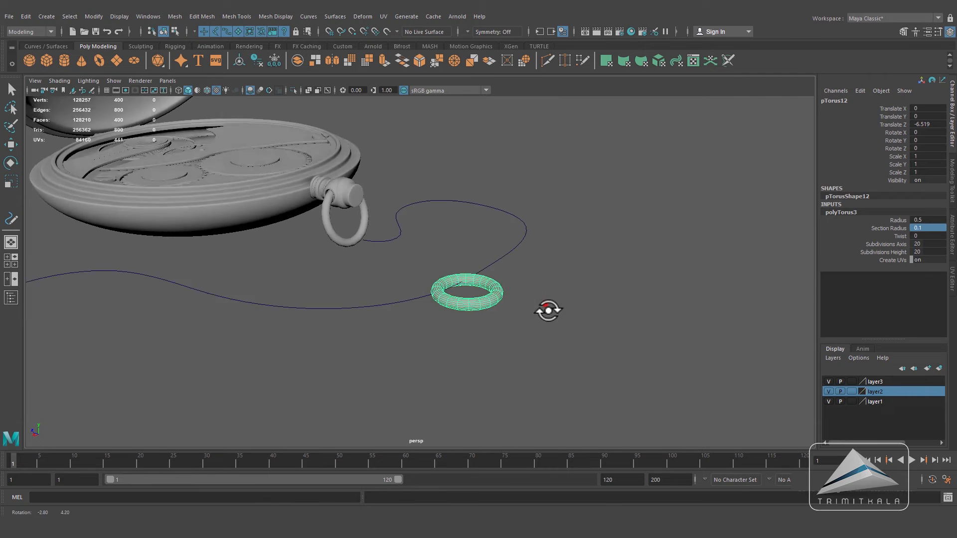
pyautogui.keyDown('alt'); pyautogui.moveTo(548, 308); pyautogui.dragTo(540, 327); pyautogui.keyUp('alt')
pyautogui.keyDown('alt'); pyautogui.moveTo(540, 327); pyautogui.dragTo(503, 264, button='middle'); pyautogui.keyUp('alt')
pyautogui.keyDown('alt'); pyautogui.moveTo(504, 264); pyautogui.dragTo(648, 259, button='right'); pyautogui.keyUp('alt')
pyautogui.moveTo(923, 246); pyautogui.dragTo(915, 246, button='middle')
pyautogui.click(921, 252)
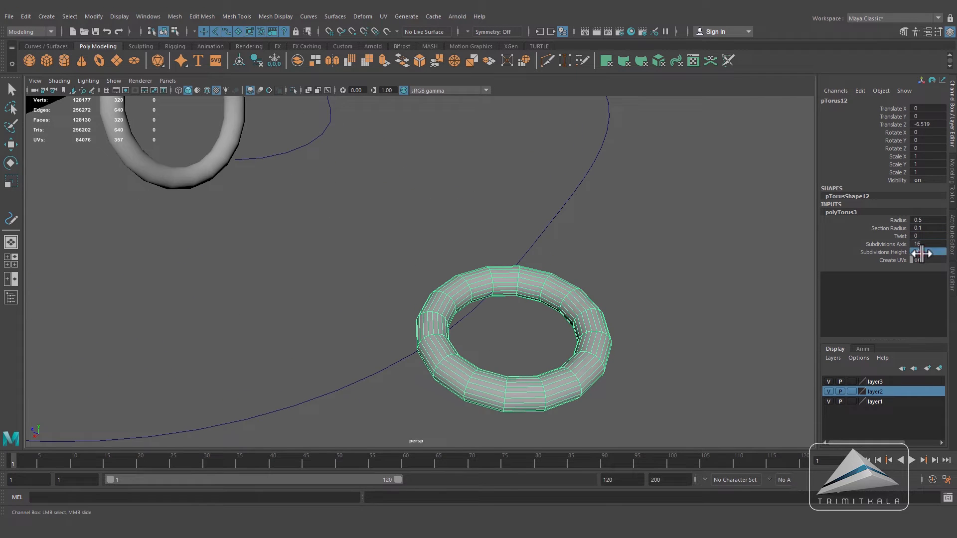
pyautogui.write('5')
pyautogui.press('Return')
# Step: Scale the torus along X to 0.492 to make an elongated chain link
pyautogui.keyDown('alt'); pyautogui.moveTo(623, 318); pyautogui.dragTo(659, 303); pyautogui.keyUp('alt')
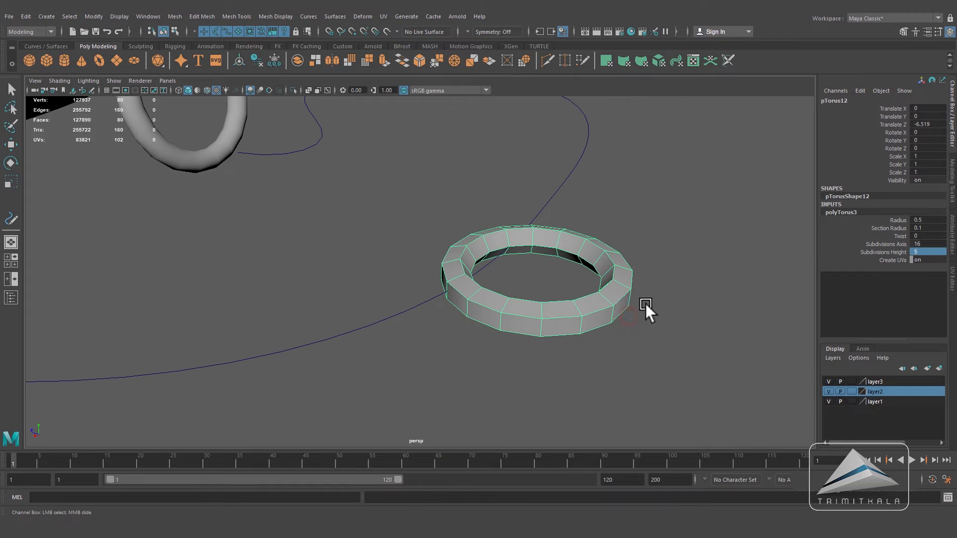
pyautogui.press('r')
pyautogui.moveTo(518, 294); pyautogui.dragTo(501, 349)
pyautogui.scroll(-3, 500, 349)
pyautogui.moveTo(567, 359); pyautogui.dragTo(575, 336, button='middle')
pyautogui.moveTo(575, 336)
pyautogui.keyDown('alt'); pyautogui.mouseDown()
pyautogui.moveTo(562, 315)
pyautogui.moveTo(560, 335)
pyautogui.mouseUp(); pyautogui.keyUp('alt')
# Step: Apply a nonlinear Twist deformer to the chain link
pyautogui.click(364, 17)
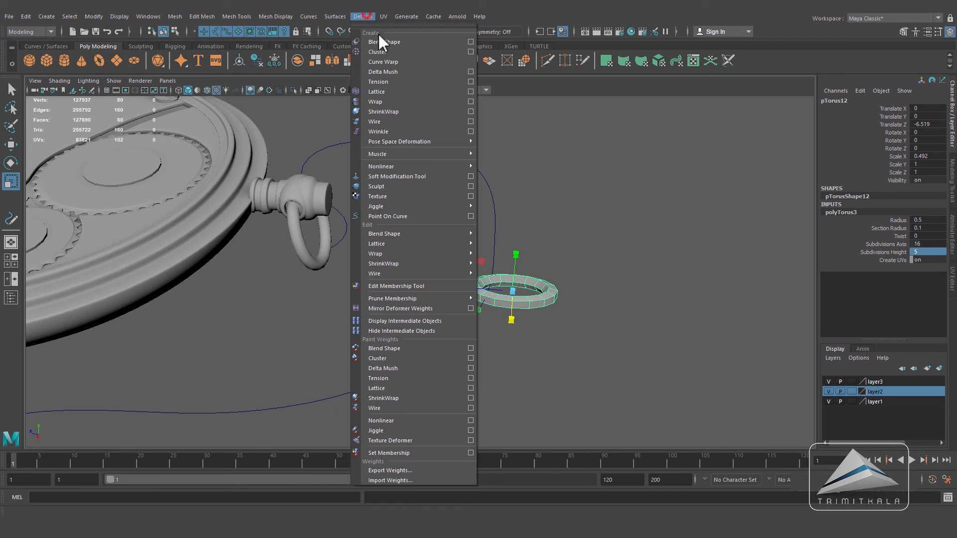
pyautogui.moveTo(408, 163)
pyautogui.click(516, 165)
pyautogui.moveTo(560, 173); pyautogui.dragTo(682, 146)
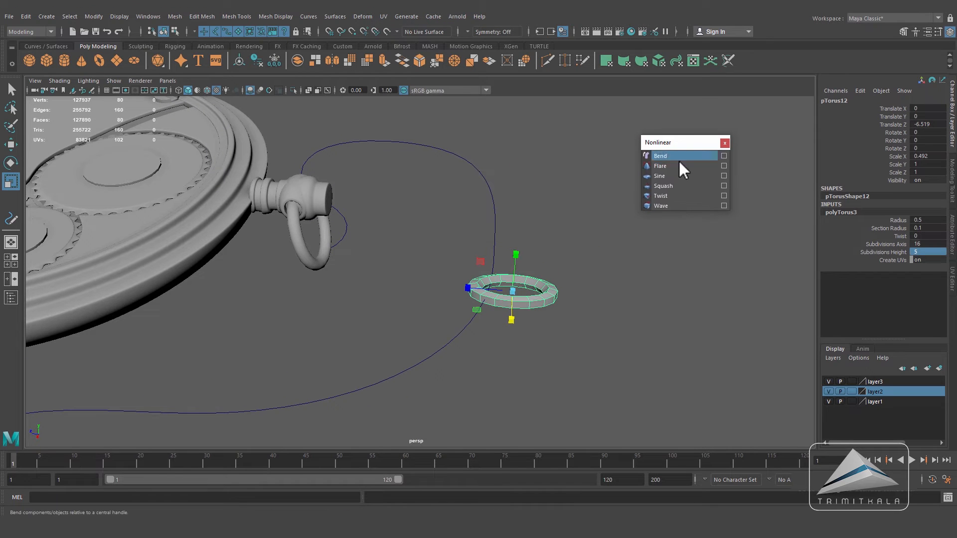
pyautogui.click(671, 194)
pyautogui.scroll(2, 615, 318)
# Step: Rotate the twist deformer handle to Rotate X 90 so it runs along the link's length
pyautogui.click(10, 162)
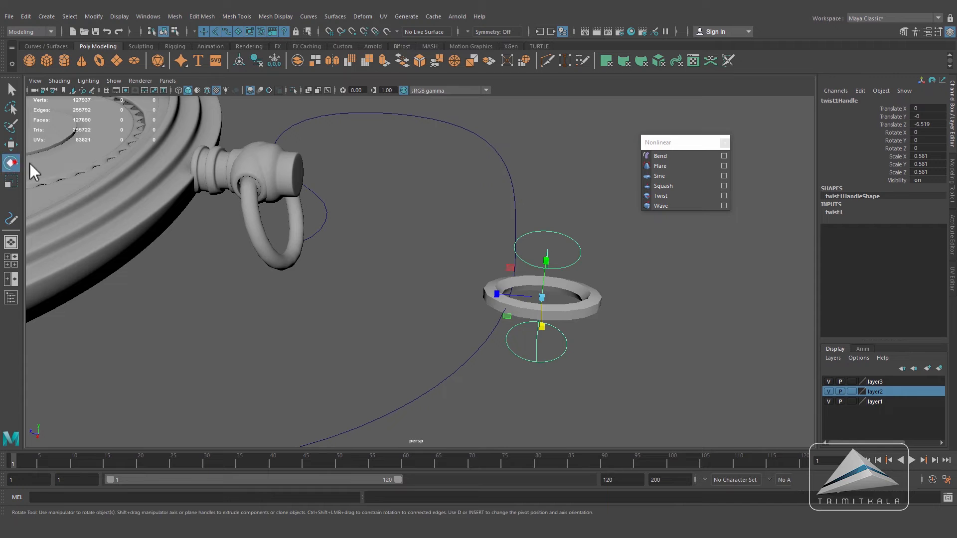
pyautogui.moveTo(573, 269); pyautogui.dragTo(611, 326)
pyautogui.click(926, 132)
pyautogui.write('90')
pyautogui.press('Return')
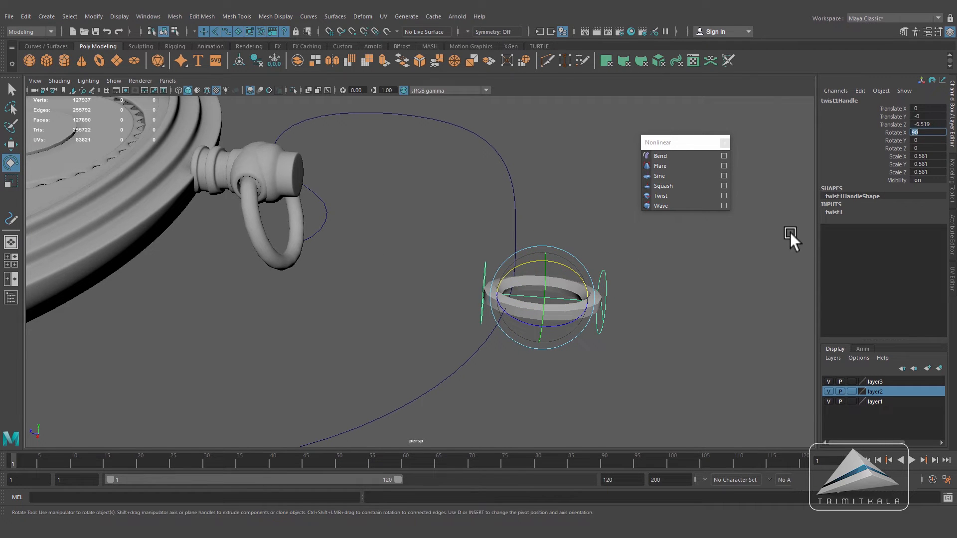
# Step: Set the twist deformer's start angle to 180 to turn the link into a figure-eight
pyautogui.click(833, 213)
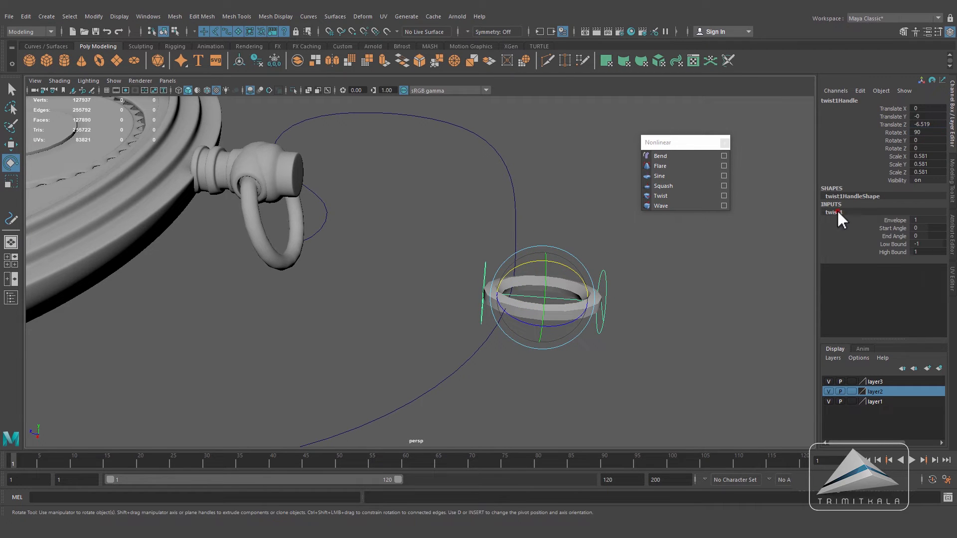
pyautogui.click(891, 228)
pyautogui.moveTo(695, 253); pyautogui.dragTo(786, 263, button='middle')
pyautogui.keyDown('alt'); pyautogui.moveTo(640, 285); pyautogui.dragTo(626, 307); pyautogui.keyUp('alt')
pyautogui.click(927, 227)
pyautogui.write('180')
pyautogui.press('Return')
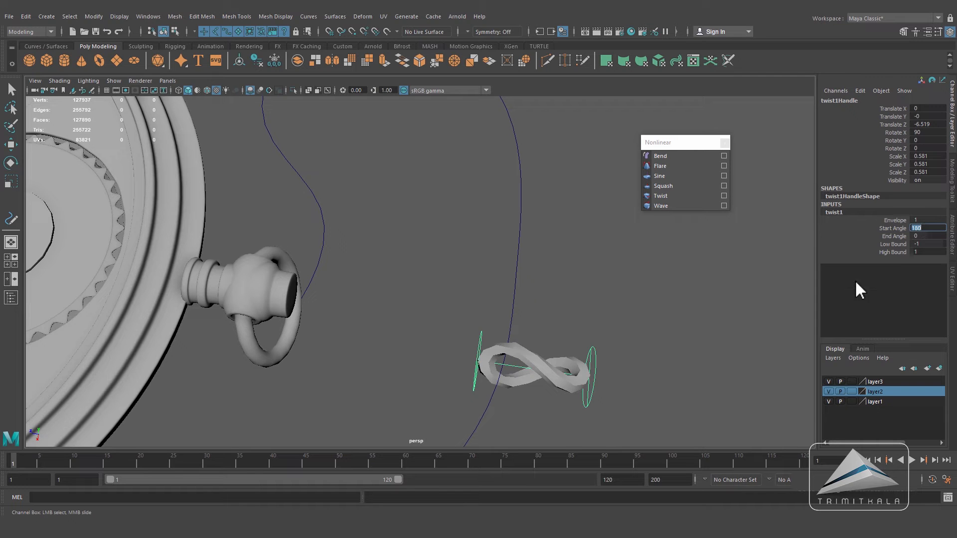
# Step: Delete the construction history of the twisted chain link to bake in the figure-eight shape
pyautogui.click(615, 316)
pyautogui.click(566, 382)
pyautogui.keyDown('alt'); pyautogui.moveTo(582, 312); pyautogui.dragTo(518, 314); pyautogui.keyUp('alt')
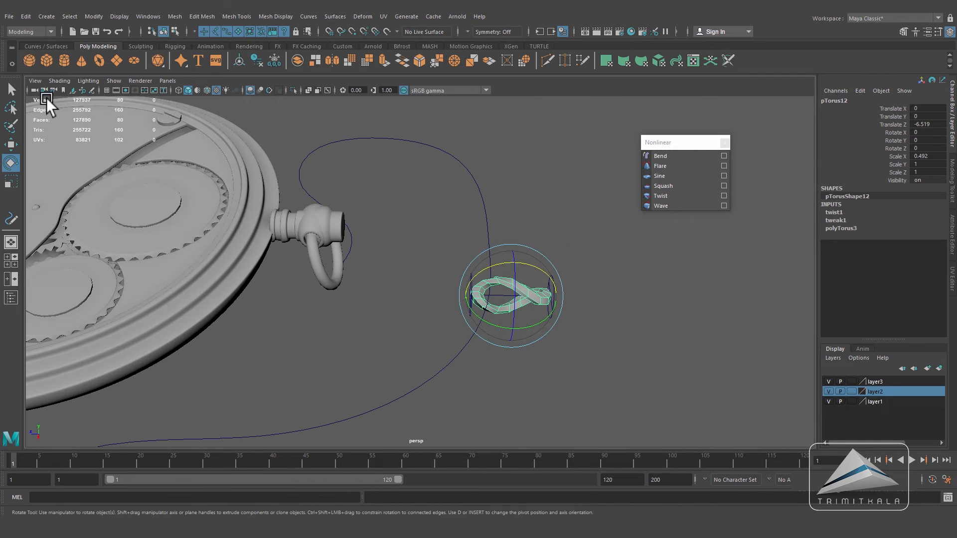
pyautogui.click(25, 16)
pyautogui.moveTo(80, 134)
pyautogui.click(174, 143)
pyautogui.click(604, 302)
pyautogui.click(538, 301)
# Step: Scale the chain link down uniformly to about 0.233 in X and 0.474 in Y and Z
pyautogui.keyDown('alt'); pyautogui.moveTo(538, 301); pyautogui.dragTo(442, 332); pyautogui.keyUp('alt')
pyautogui.click(11, 181)
pyautogui.keyDown('alt'); pyautogui.moveTo(443, 331); pyautogui.dragTo(423, 317, button='right'); pyautogui.keyUp('alt')
pyautogui.keyDown('alt'); pyautogui.moveTo(449, 320); pyautogui.dragTo(467, 330, button='middle'); pyautogui.keyUp('alt')
pyautogui.moveTo(468, 318); pyautogui.dragTo(470, 318)
pyautogui.press('w')
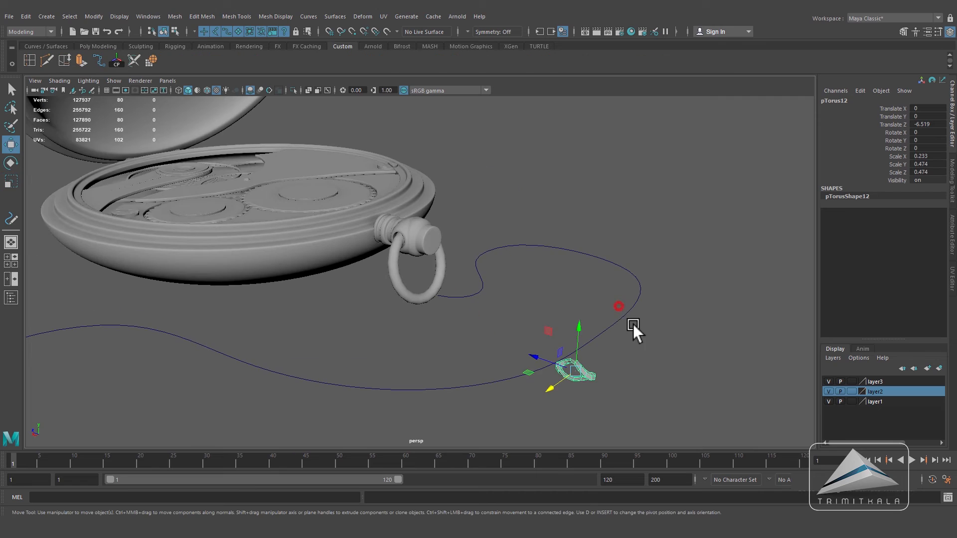
# Step: Attach the chain link to the curve as a motion path using the default Attach to Motion Path options
pyautogui.click(625, 320)
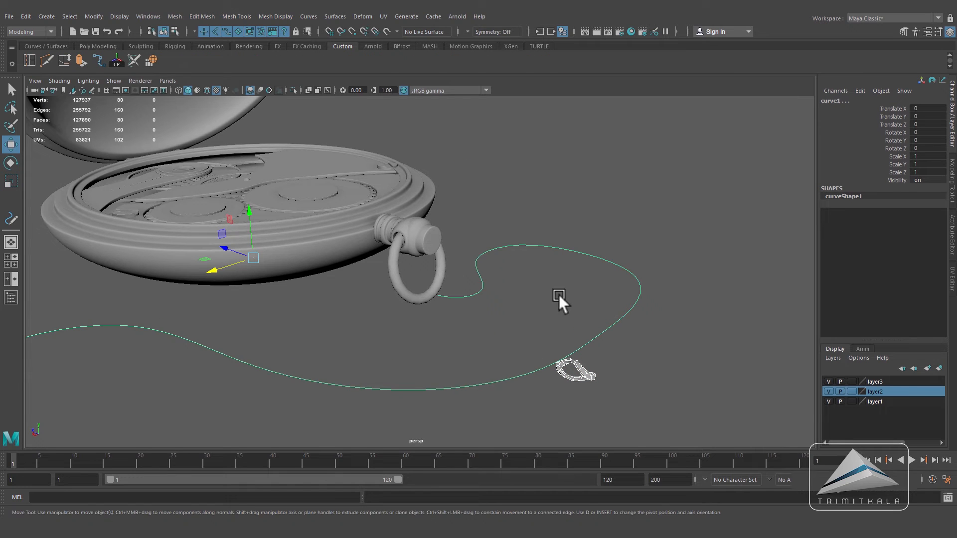
pyautogui.click(45, 33)
pyautogui.click(35, 52)
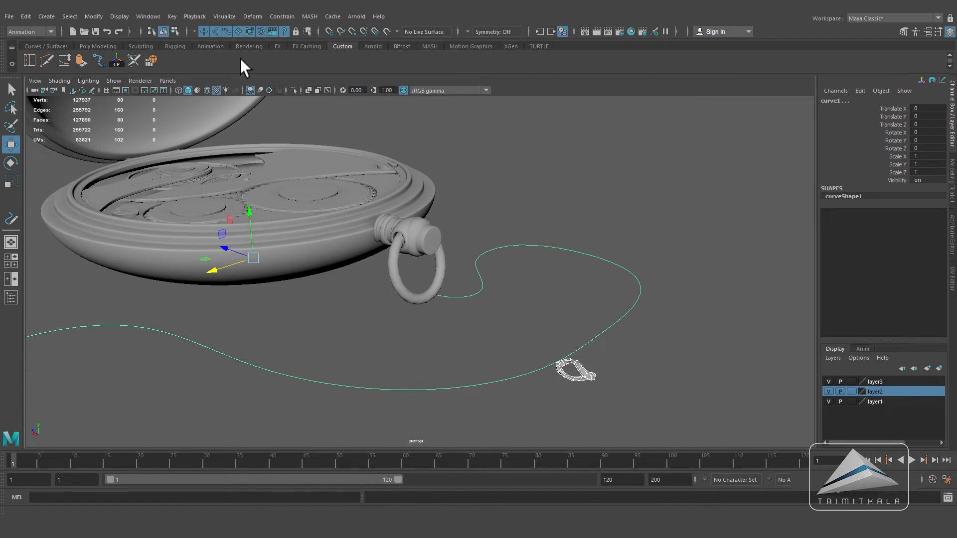
pyautogui.click(284, 17)
pyautogui.moveTo(343, 106)
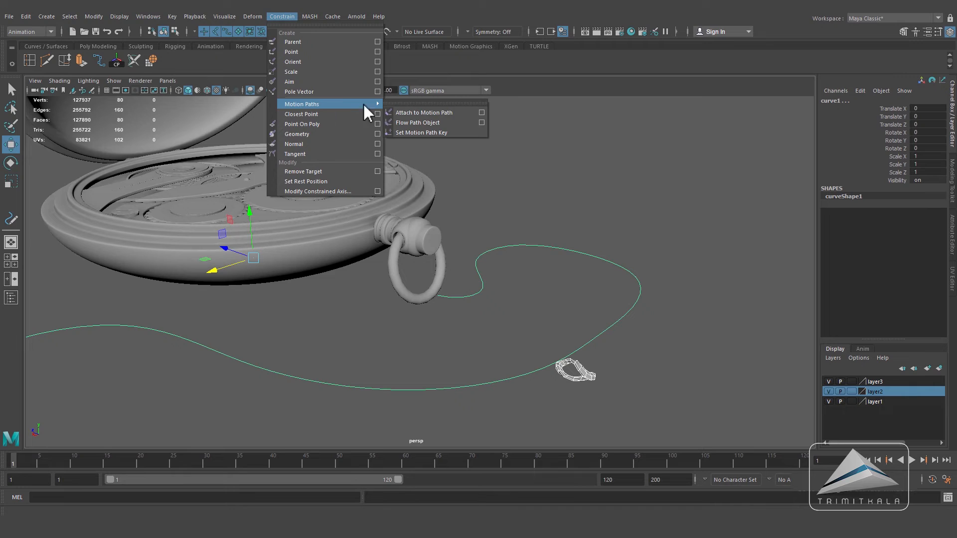
pyautogui.click(426, 101)
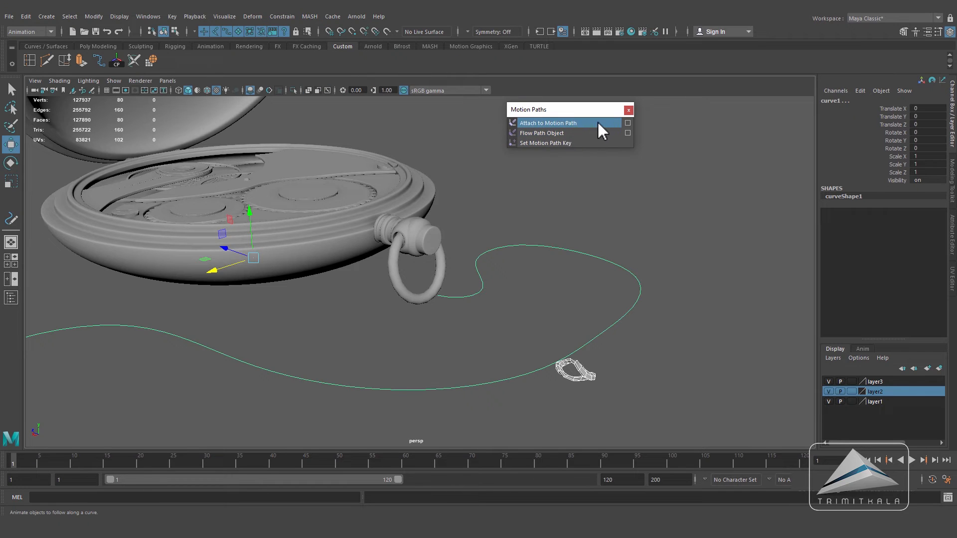
pyautogui.click(628, 123)
pyautogui.click(530, 25)
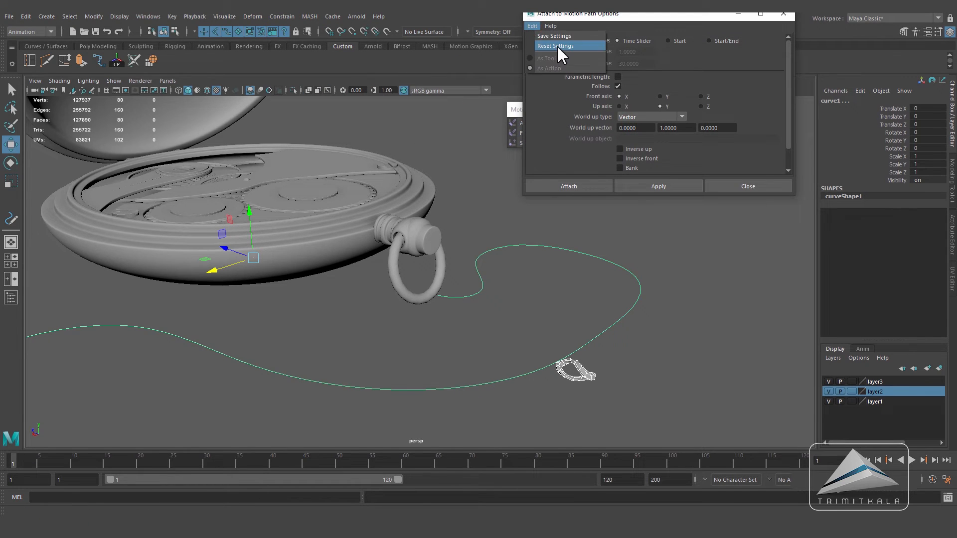
pyautogui.click(586, 189)
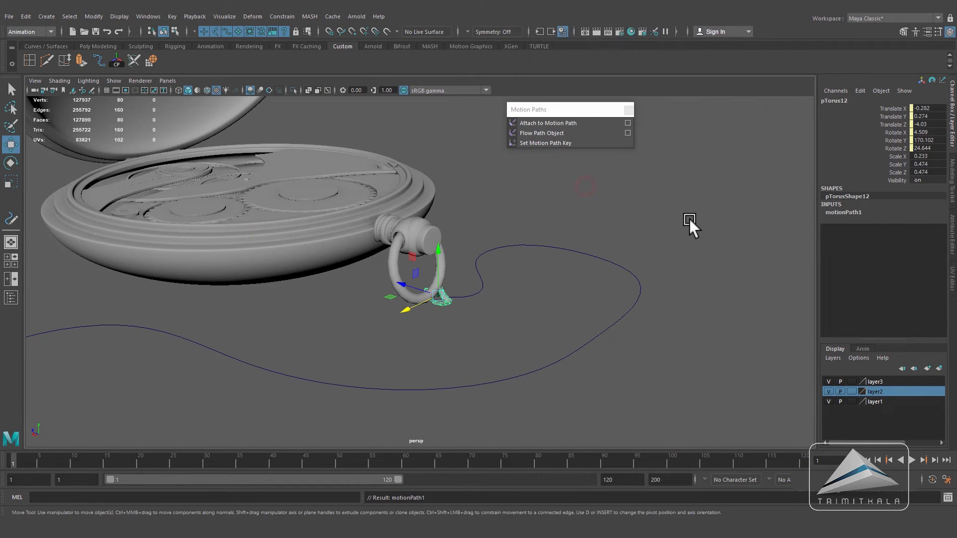
pyautogui.click(628, 109)
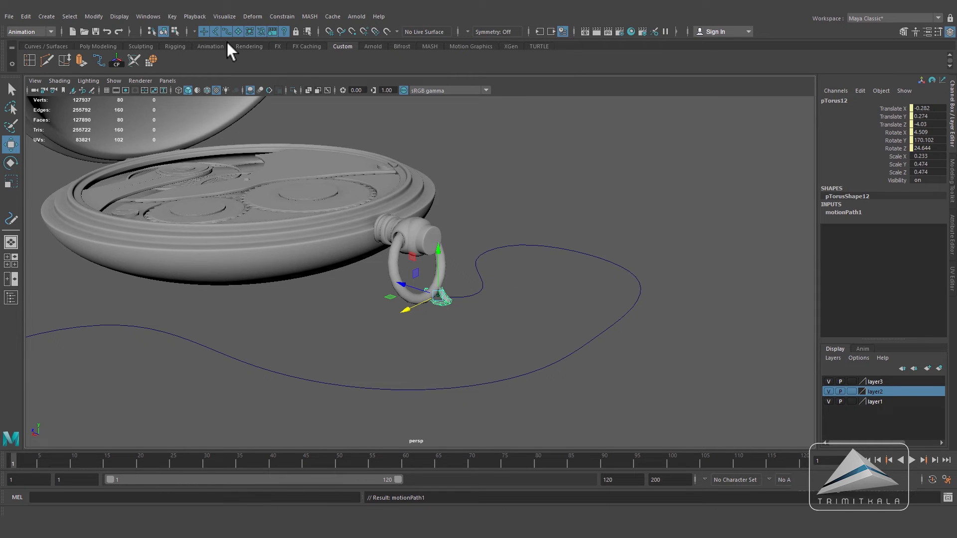
# Step: Make both keys of the link's motion path animation curve linear in the Graph Editor
pyautogui.click(149, 17)
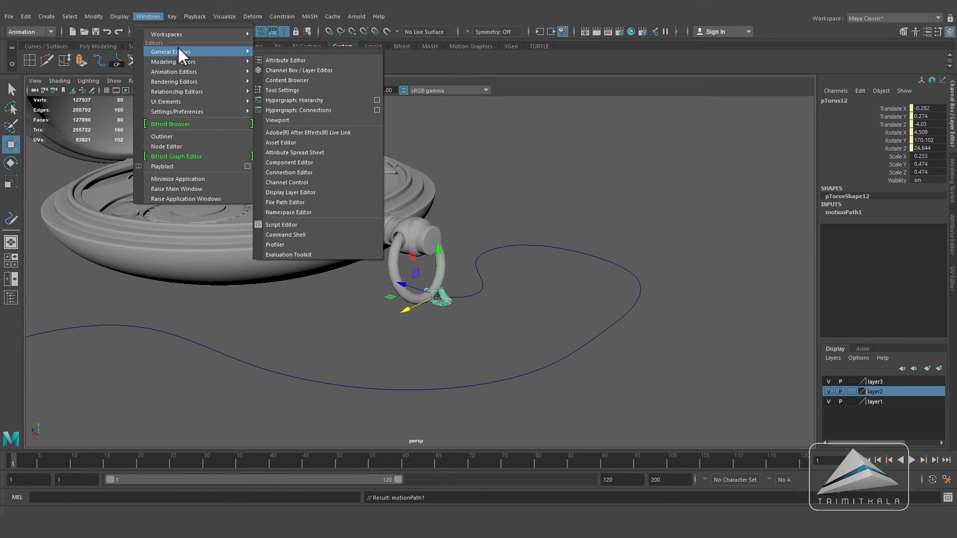
pyautogui.moveTo(180, 93)
pyautogui.moveTo(188, 72)
pyautogui.click(302, 80)
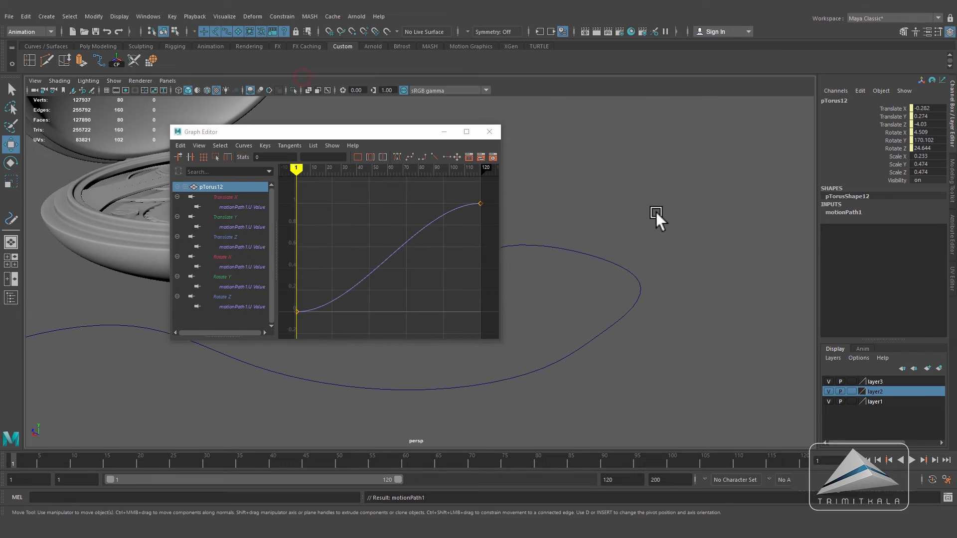
pyautogui.moveTo(406, 130); pyautogui.dragTo(448, 131)
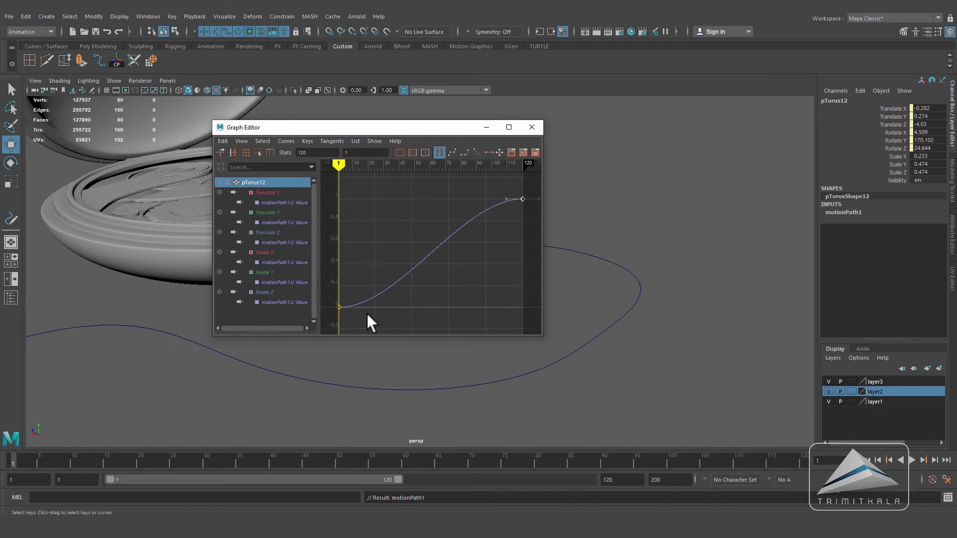
pyautogui.moveTo(354, 298); pyautogui.dragTo(345, 308)
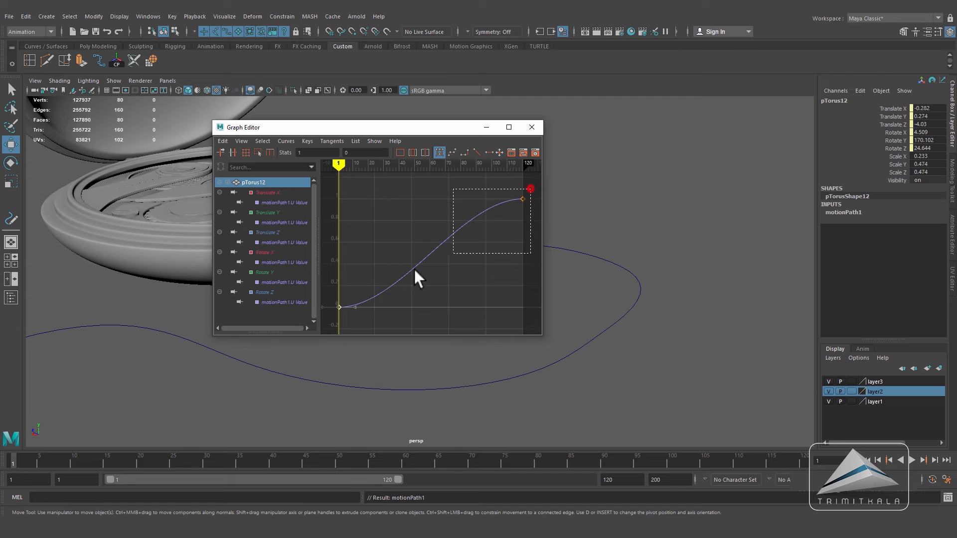
pyautogui.keyDown('shift'); pyautogui.moveTo(414, 269); pyautogui.dragTo(410, 265); pyautogui.keyUp('shift')
pyautogui.click(477, 153)
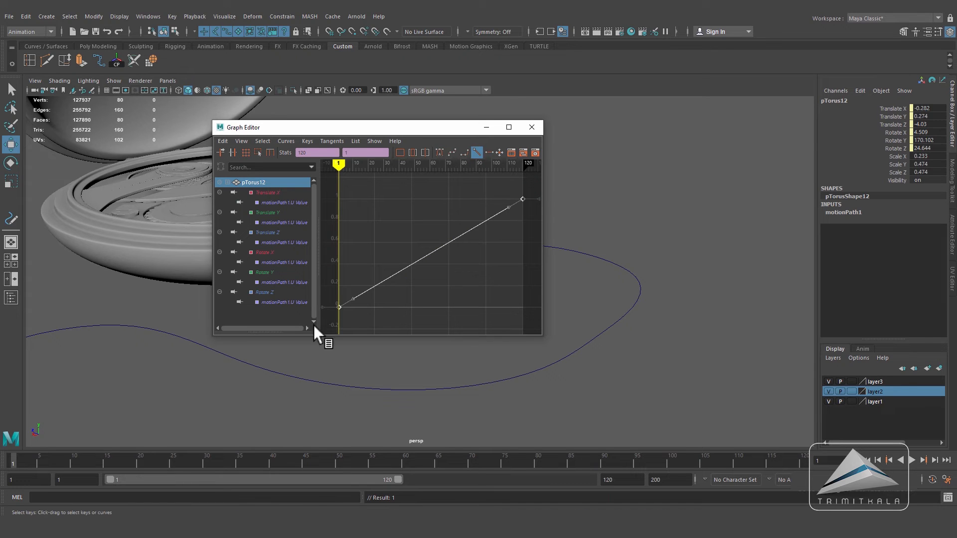
pyautogui.click(532, 128)
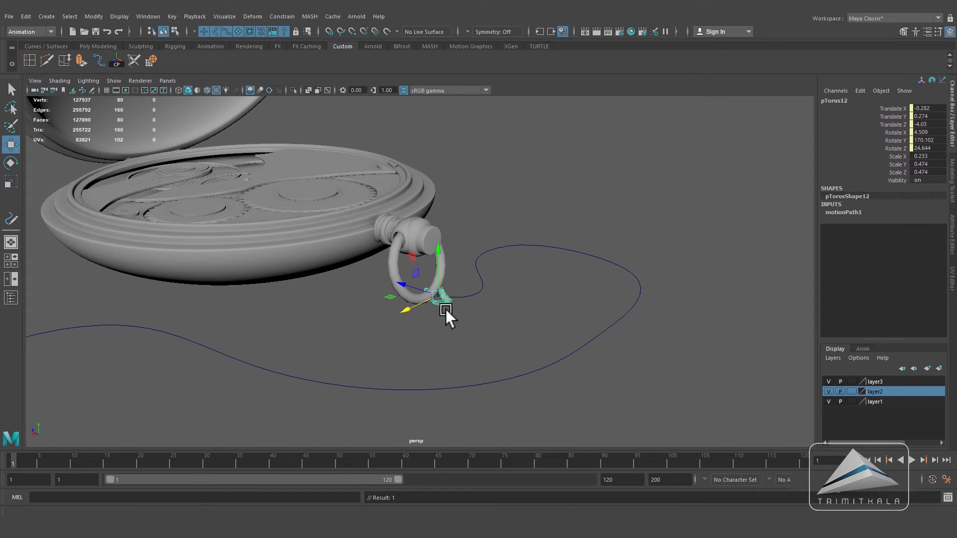
# Step: Open the Create Animation Snapshot options for the link and reset them to defaults
pyautogui.click(223, 16)
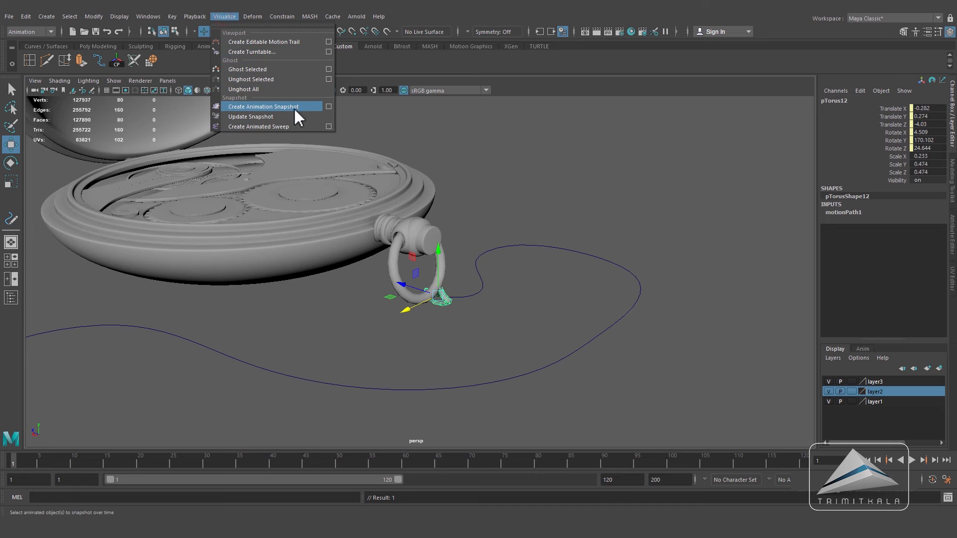
pyautogui.click(329, 107)
pyautogui.click(532, 26)
pyautogui.click(545, 44)
# Step: Try an animation snapshot of the link with the default Start/End time range
pyautogui.click(658, 186)
pyautogui.keyDown('alt'); pyautogui.moveTo(559, 283); pyautogui.dragTo(457, 297); pyautogui.keyUp('alt')
pyautogui.hotkey('ctrl', 'z')
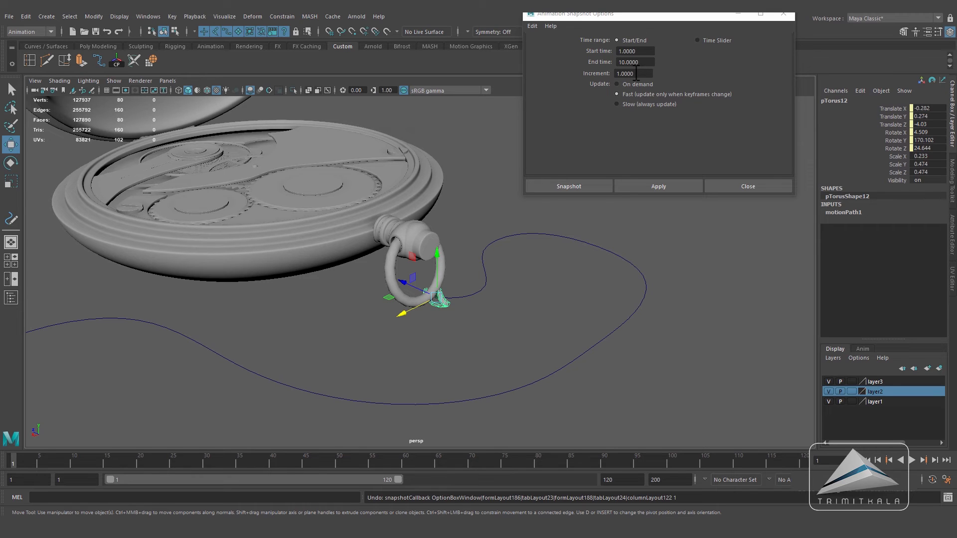
# Step: Set the snapshot time range to Time Slider, then try the snapshot at increment 1 and undo it
pyautogui.doubleClick(643, 62)
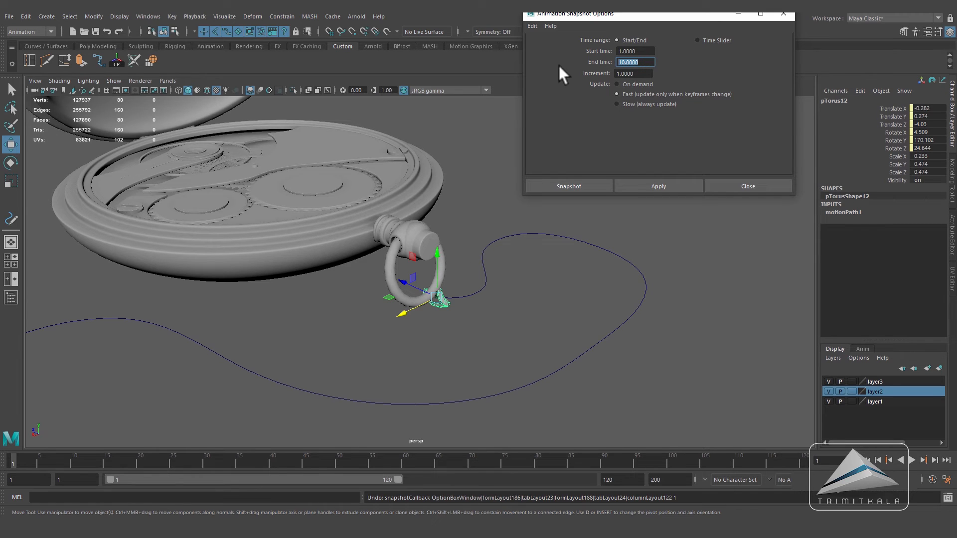
pyautogui.click(698, 40)
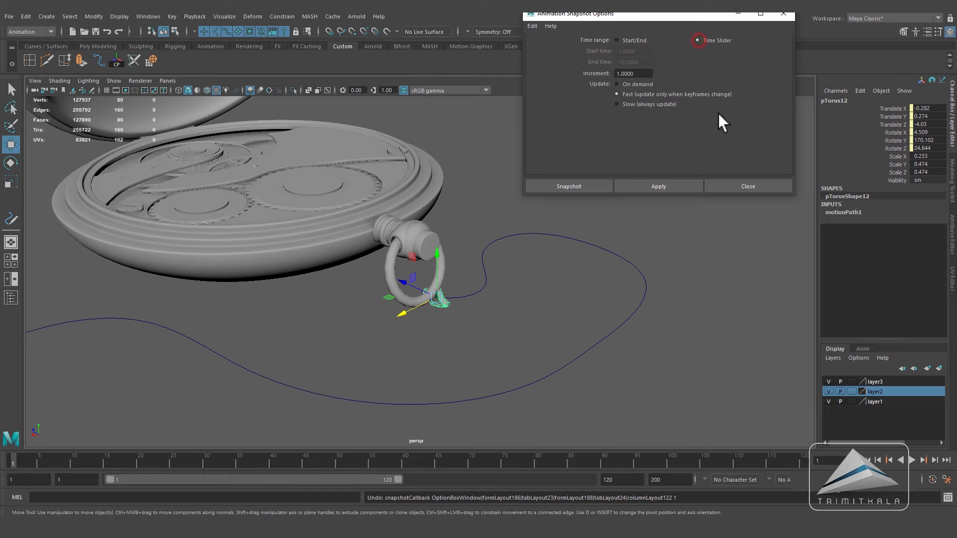
pyautogui.click(651, 189)
pyautogui.keyDown('alt'); pyautogui.moveTo(573, 315); pyautogui.dragTo(261, 363); pyautogui.keyUp('alt')
pyautogui.keyDown('alt'); pyautogui.moveTo(547, 249); pyautogui.dragTo(427, 300, button='right'); pyautogui.keyUp('alt')
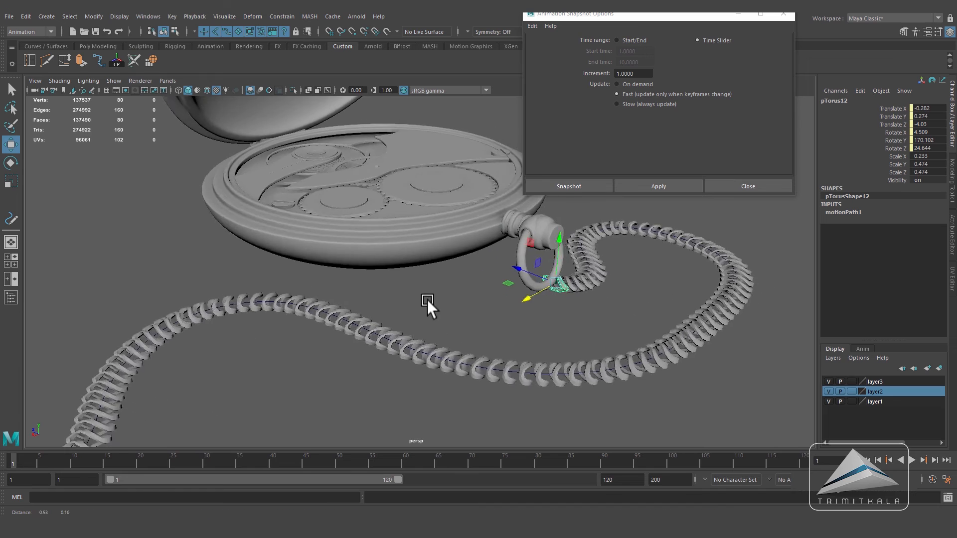
pyautogui.keyDown('alt'); pyautogui.moveTo(427, 300); pyautogui.dragTo(544, 328, button='middle'); pyautogui.keyUp('alt')
pyautogui.keyDown('alt'); pyautogui.moveTo(544, 327); pyautogui.dragTo(391, 318); pyautogui.keyUp('alt')
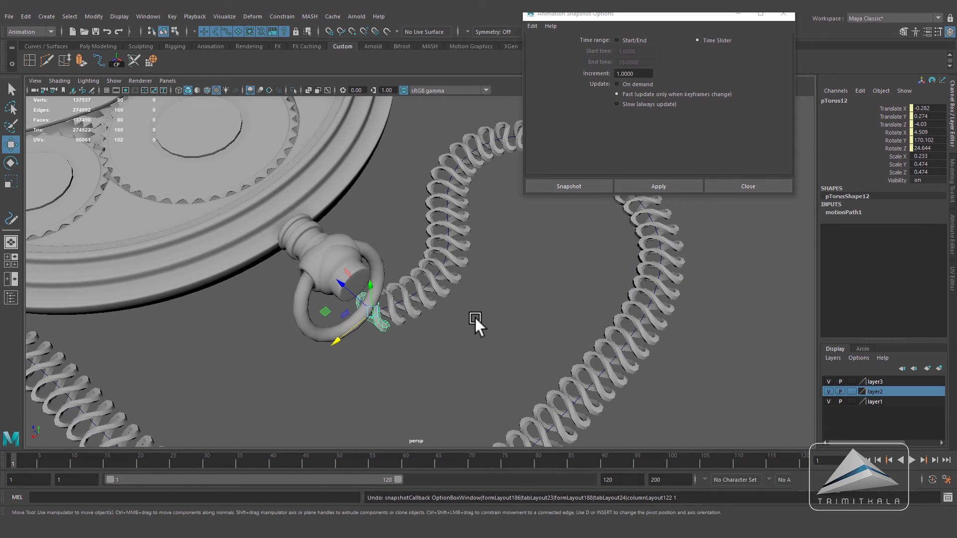
pyautogui.hotkey('ctrl', 'z')
# Step: Set the snapshot increment to 1.5 and create the row of links along the curve
pyautogui.doubleClick(643, 73)
pyautogui.write('1.5')
pyautogui.press('Return')
pyautogui.click(656, 186)
pyautogui.keyDown('alt'); pyautogui.moveTo(440, 315); pyautogui.dragTo(460, 321); pyautogui.keyUp('alt')
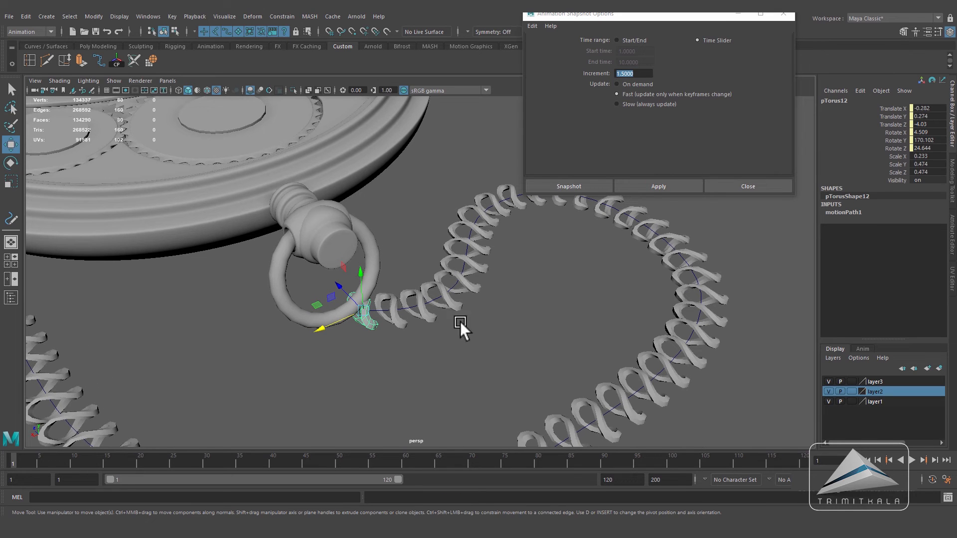
# Step: Adjust the motion path's Up Twist to about 94 so the links interlock, and close the snapshot options
pyautogui.click(871, 213)
pyautogui.click(890, 236)
pyautogui.moveTo(753, 235); pyautogui.dragTo(796, 219, button='middle')
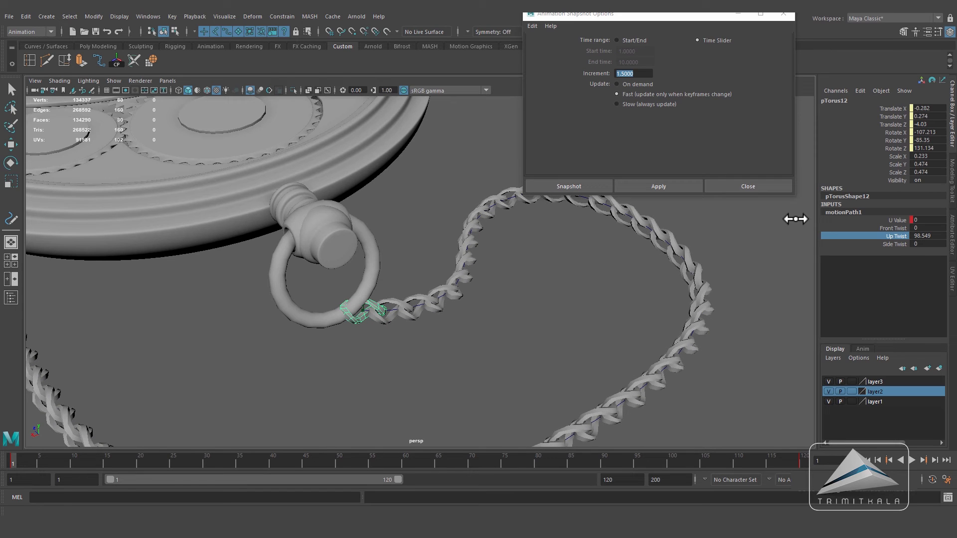
pyautogui.scroll(2, 506, 294)
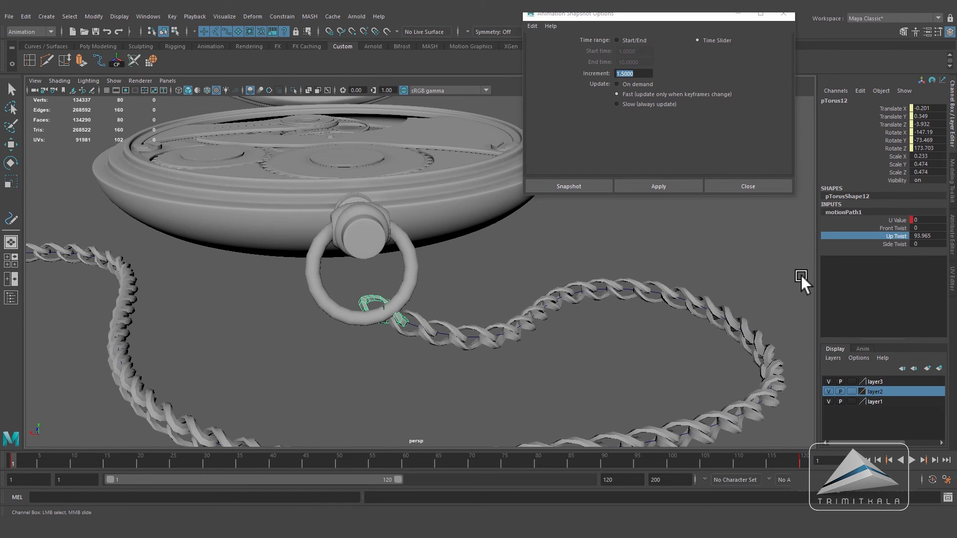
pyautogui.click(752, 185)
pyautogui.scroll(-5, 315, 306)
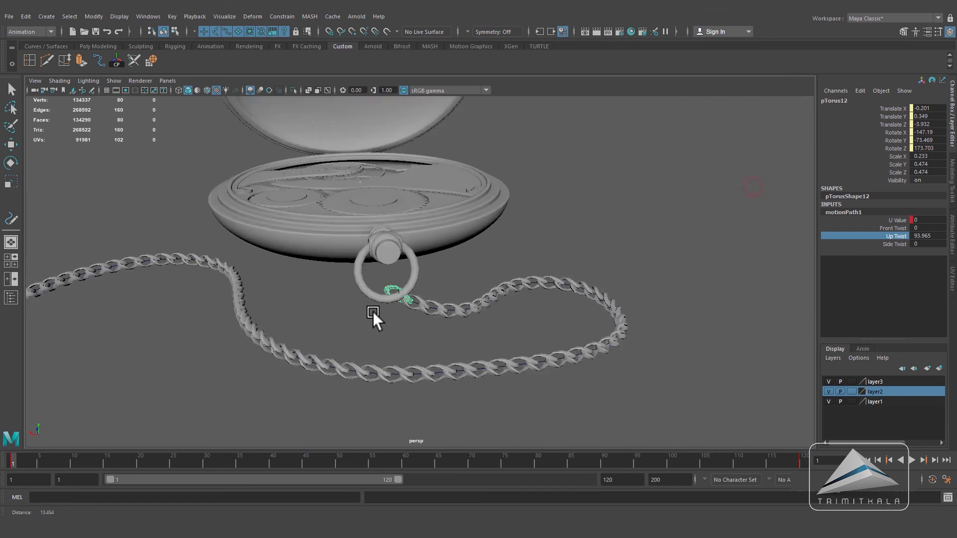
pyautogui.keyDown('alt'); pyautogui.moveTo(432, 326); pyautogui.dragTo(607, 327, button='middle'); pyautogui.keyUp('alt')
# Step: Select snapshot1Group in the Outliner and save the scene
pyautogui.click(148, 16)
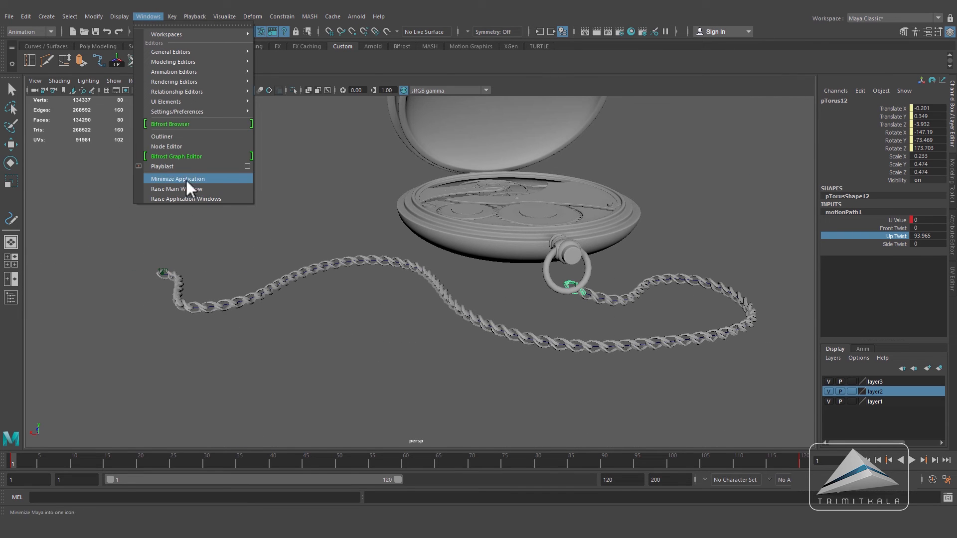
pyautogui.click(178, 135)
pyautogui.moveTo(99, 274); pyautogui.dragTo(299, 115)
pyautogui.moveTo(370, 238); pyautogui.dragTo(381, 447)
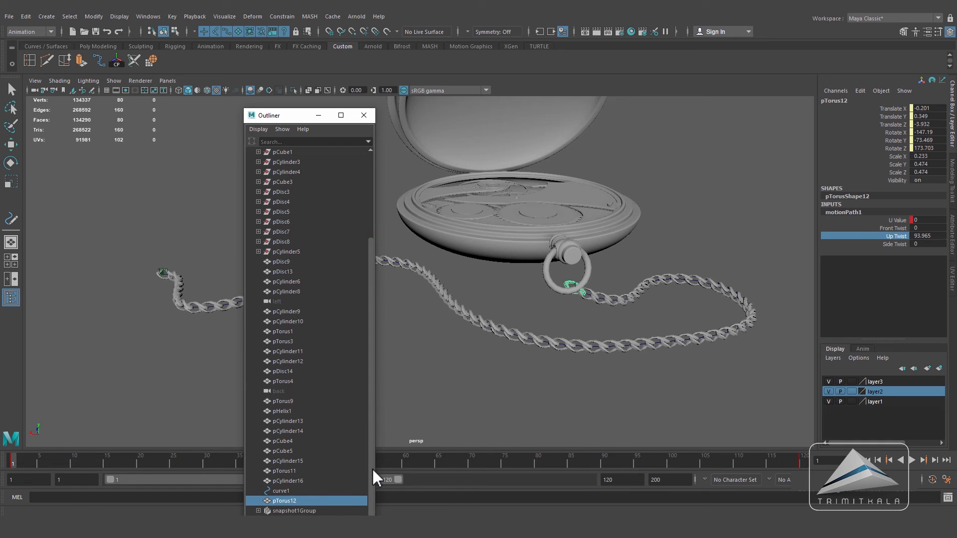
pyautogui.press('w')
pyautogui.click(289, 510)
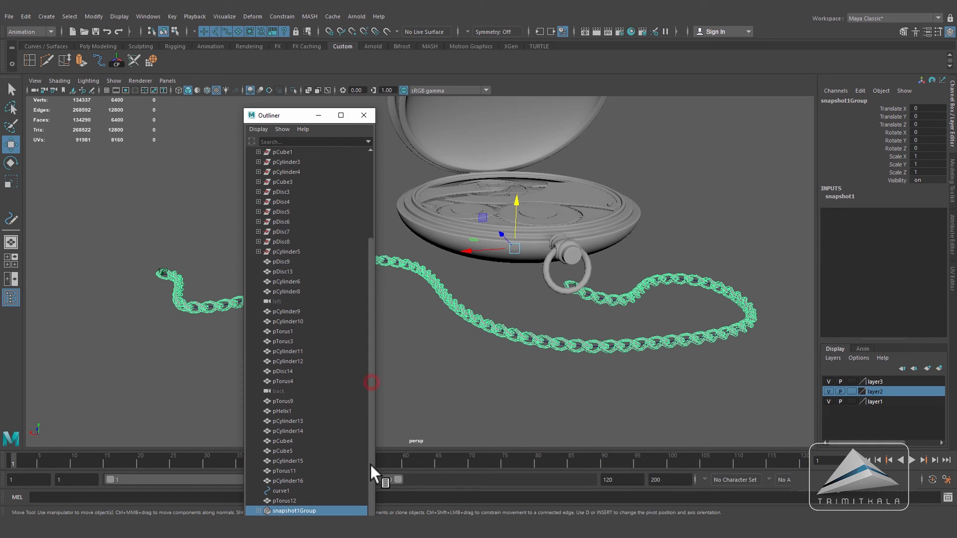
pyautogui.hotkey('ctrl', 's')
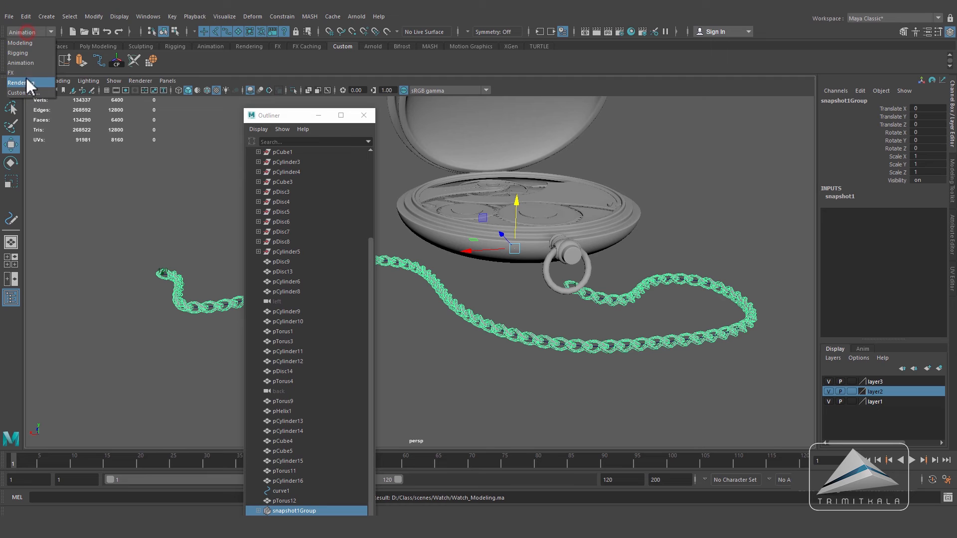
# Step: Combine all links of the snapshot group into one chain mesh and close the Outliner
pyautogui.press('F2')
pyautogui.click(176, 16)
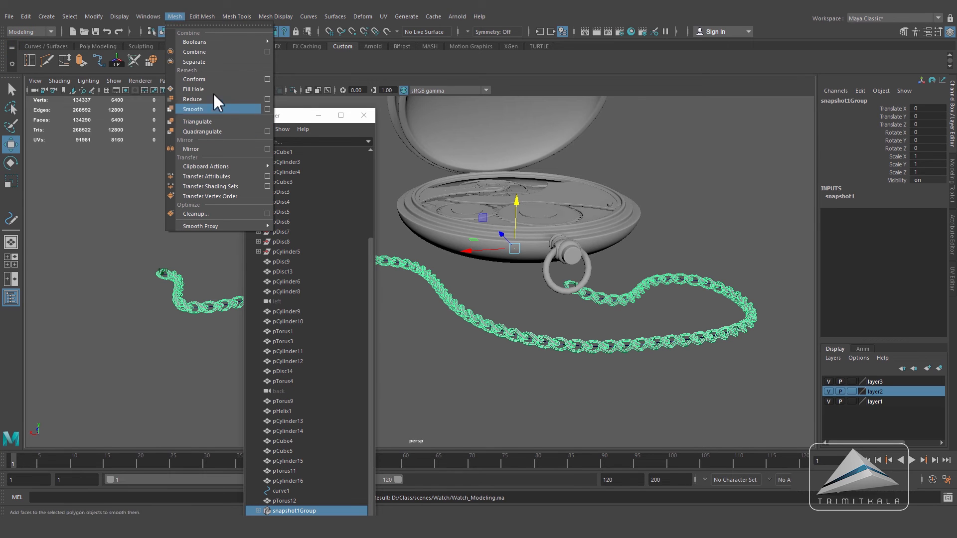
pyautogui.click(211, 51)
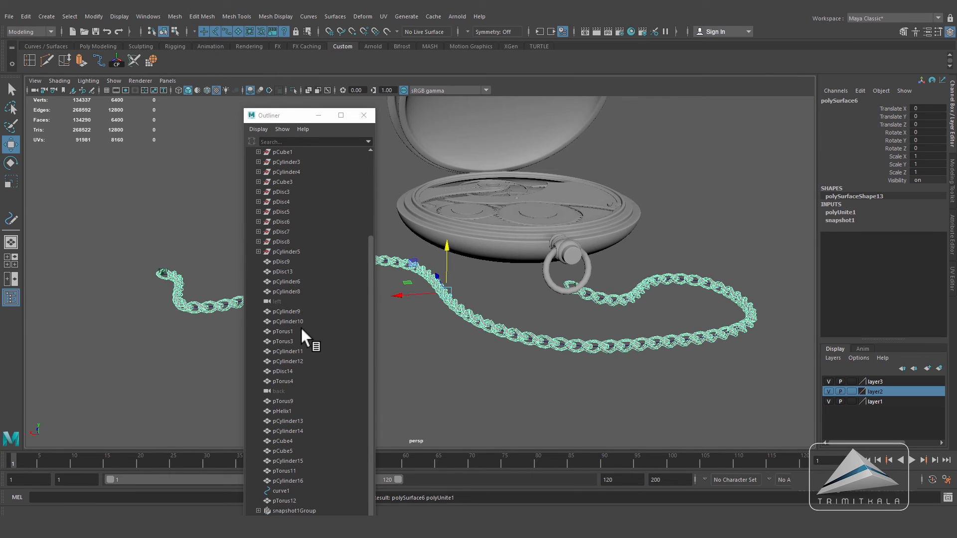
pyautogui.press('f')
pyautogui.click(363, 116)
# Step: Move the vertices of the chain's first link with Soft Select on so the link hooks around the crown ring
pyautogui.keyDown('alt'); pyautogui.moveTo(528, 299); pyautogui.dragTo(606, 346, button='right'); pyautogui.keyUp('alt')
pyautogui.keyDown('alt'); pyautogui.moveTo(606, 346); pyautogui.dragTo(501, 307, button='middle'); pyautogui.keyUp('alt')
pyautogui.keyDown('alt'); pyautogui.moveTo(501, 307); pyautogui.dragTo(513, 324); pyautogui.keyUp('alt')
pyautogui.moveTo(450, 253); pyautogui.dragTo(417, 255, button='right')
pyautogui.moveTo(371, 230); pyautogui.dragTo(454, 298)
pyautogui.press('b')
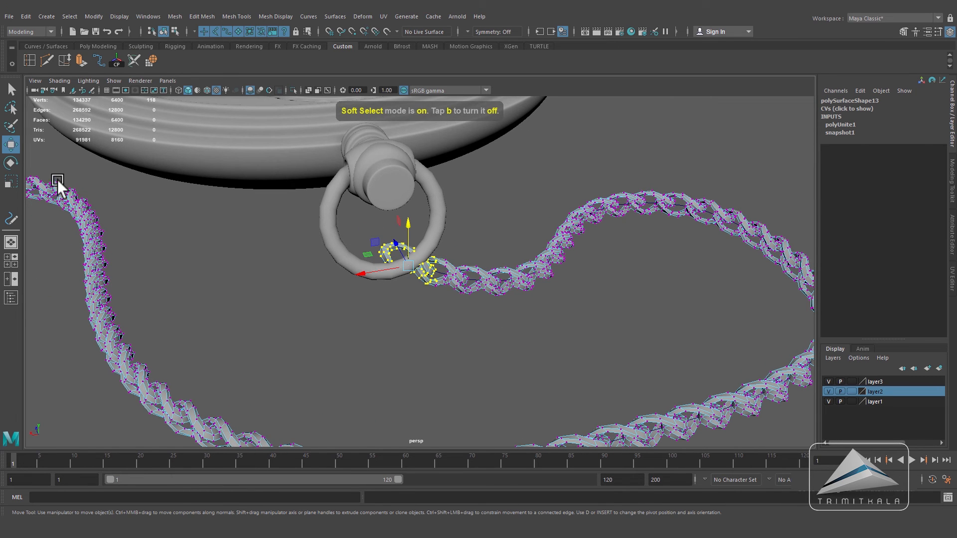
pyautogui.moveTo(417, 256); pyautogui.dragTo(642, 276)
pyautogui.moveTo(394, 242)
pyautogui.mouseDown()
pyautogui.moveTo(407, 292)
pyautogui.moveTo(491, 337)
pyautogui.moveTo(438, 314)
pyautogui.mouseUp()
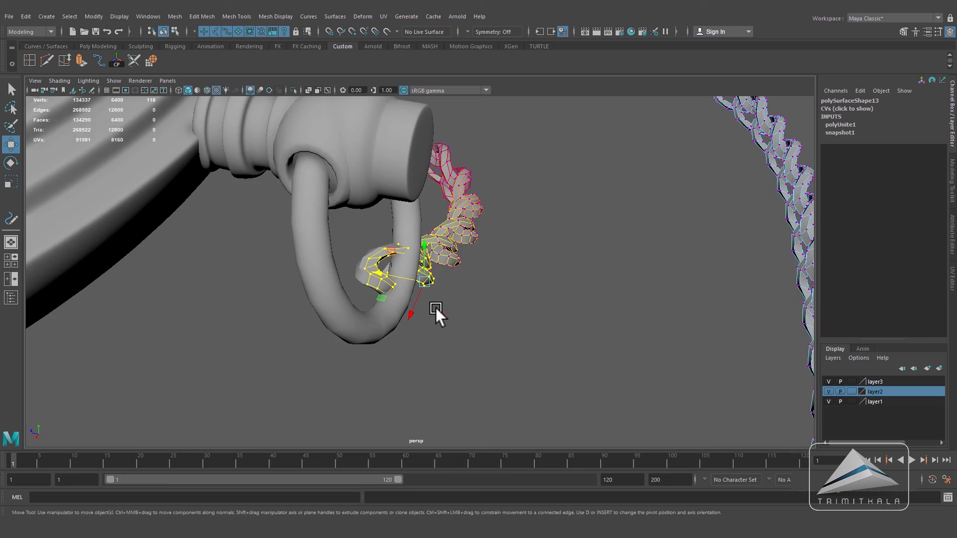
# Step: Duplicate the crown ring and move the copy to the free end of the chain
pyautogui.click(448, 356)
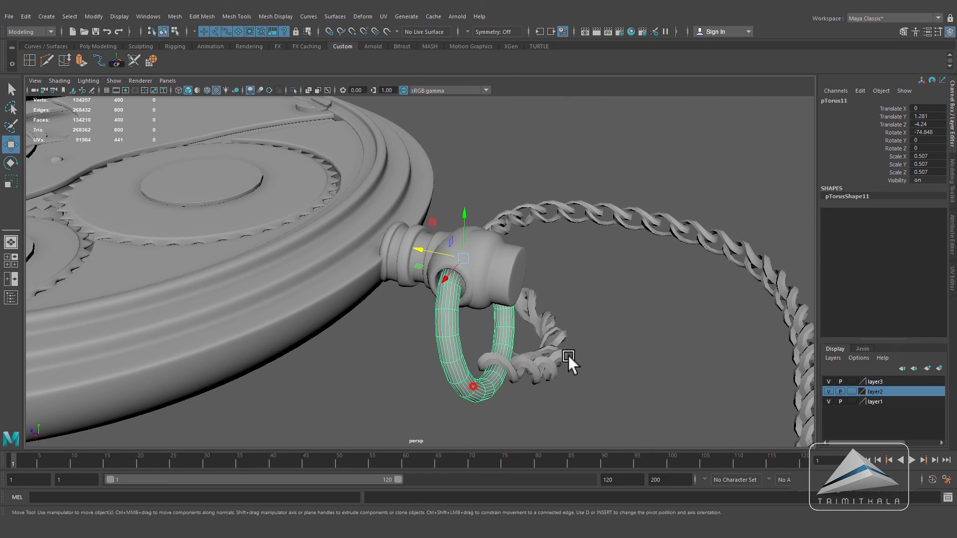
pyautogui.keyDown('alt'); pyautogui.moveTo(568, 355); pyautogui.dragTo(501, 305, button='right'); pyautogui.keyUp('alt')
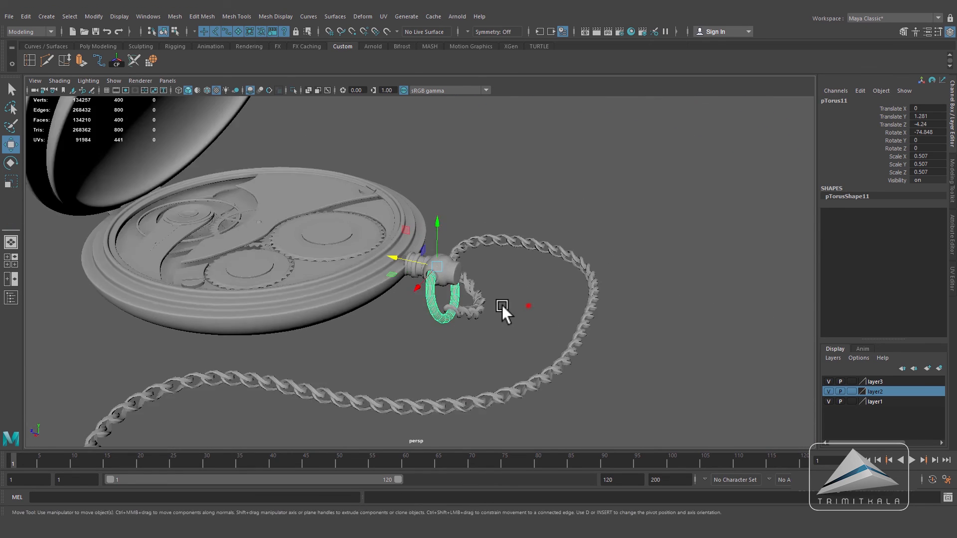
pyautogui.keyDown('alt'); pyautogui.moveTo(501, 305); pyautogui.dragTo(512, 286); pyautogui.keyUp('alt')
pyautogui.keyDown('alt'); pyautogui.moveTo(513, 287); pyautogui.dragTo(607, 257, button='middle'); pyautogui.keyUp('alt')
pyautogui.keyDown('alt'); pyautogui.moveTo(513, 297); pyautogui.dragTo(513, 298); pyautogui.keyUp('alt')
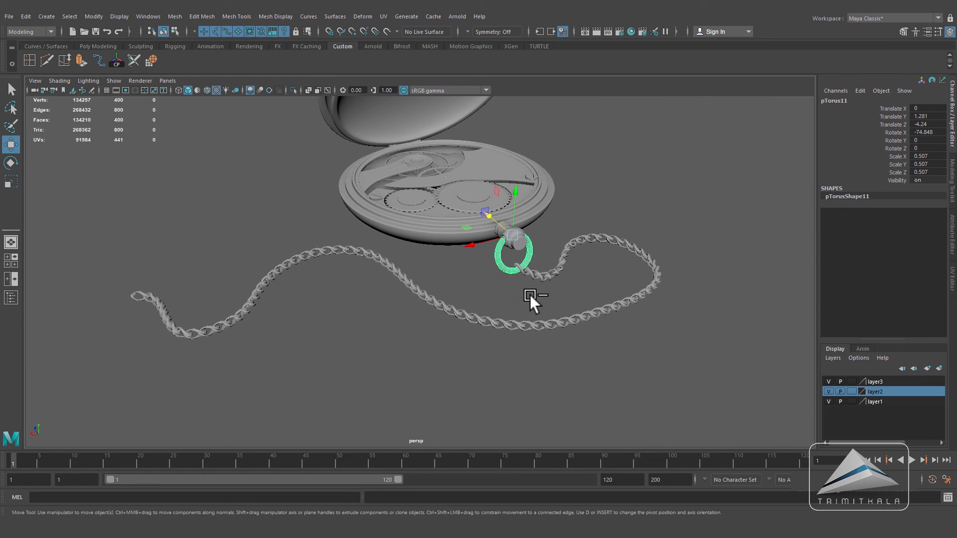
pyautogui.hotkey('ctrl', 'z')
pyautogui.click(26, 17)
pyautogui.click(64, 163)
pyautogui.moveTo(455, 239); pyautogui.dragTo(145, 345)
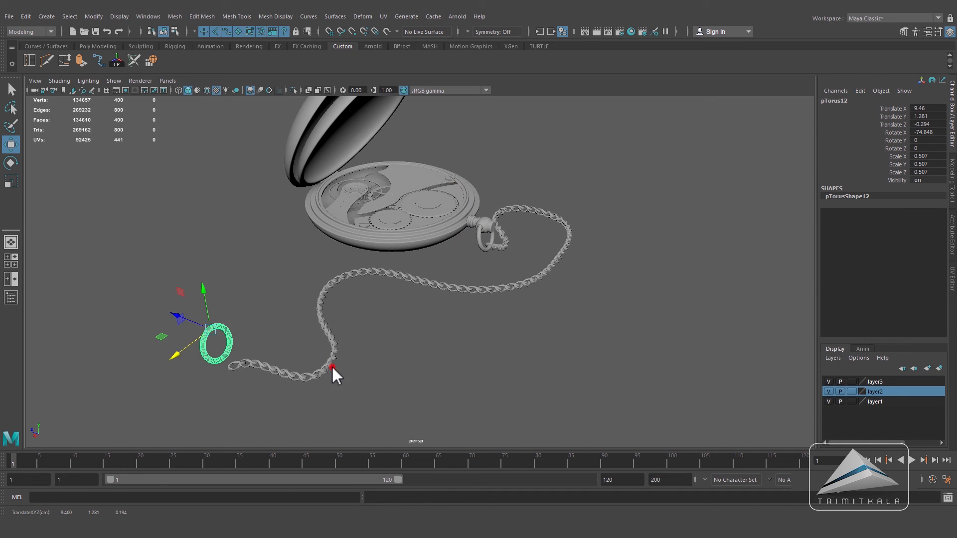
# Step: Set the duplicated ring's Rotate X to 0 so it lies flat
pyautogui.press('space')
pyautogui.press('space')
pyautogui.keyDown('alt'); pyautogui.moveTo(728, 307); pyautogui.dragTo(374, 309, button='middle'); pyautogui.keyUp('alt')
pyautogui.keyDown('alt'); pyautogui.moveTo(373, 309); pyautogui.dragTo(444, 359, button='right'); pyautogui.keyUp('alt')
pyautogui.press('e')
pyautogui.moveTo(396, 229); pyautogui.dragTo(468, 349)
pyautogui.click(927, 132)
pyautogui.write('0')
pyautogui.press('Return')
# Step: Move the duplicated ring into place at the chain's last link
pyautogui.press('w')
pyautogui.press('space')
pyautogui.press('space')
pyautogui.press('f')
pyautogui.keyDown('alt'); pyautogui.moveTo(578, 254); pyautogui.dragTo(476, 309, button='middle'); pyautogui.keyUp('alt')
pyautogui.moveTo(220, 304)
pyautogui.mouseDown()
pyautogui.moveTo(221, 292)
pyautogui.moveTo(186, 303)
pyautogui.moveTo(229, 298)
pyautogui.mouseUp()
pyautogui.press('r')
pyautogui.press('w')
pyautogui.moveTo(238, 261); pyautogui.dragTo(244, 265)
pyautogui.keyDown('alt'); pyautogui.moveTo(289, 286); pyautogui.dragTo(402, 318); pyautogui.keyUp('alt')
pyautogui.press('f')
# Step: Tilt the duplicated ring slightly to fit the last link, then deselect it
pyautogui.keyDown('alt'); pyautogui.moveTo(509, 278); pyautogui.dragTo(493, 219); pyautogui.keyUp('alt')
pyautogui.click(11, 163)
pyautogui.moveTo(332, 254); pyautogui.dragTo(328, 247)
pyautogui.click(11, 145)
pyautogui.keyDown('alt'); pyautogui.moveTo(439, 259); pyautogui.dragTo(495, 279); pyautogui.keyUp('alt')
pyautogui.press('space')
pyautogui.press('space')
pyautogui.click(438, 274)
# Step: Examine the watch, crown ring and chain from several angles and distances
pyautogui.keyDown('alt'); pyautogui.moveTo(412, 303); pyautogui.dragTo(611, 273); pyautogui.keyUp('alt')
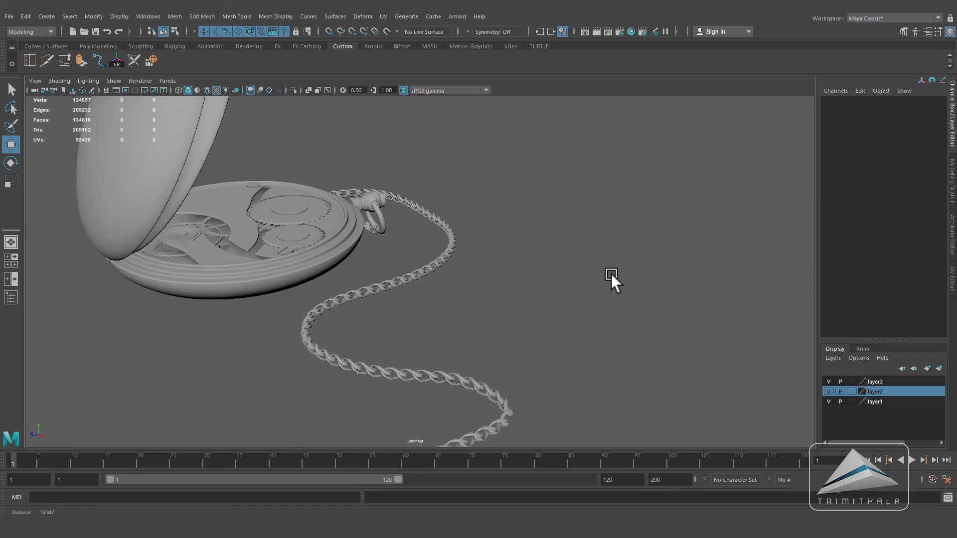
pyautogui.keyDown('alt'); pyautogui.moveTo(556, 306); pyautogui.dragTo(501, 305); pyautogui.keyUp('alt')
pyautogui.scroll(-4, 501, 305)
pyautogui.keyDown('alt'); pyautogui.moveTo(482, 272); pyautogui.dragTo(486, 237); pyautogui.keyUp('alt')
pyautogui.keyDown('alt'); pyautogui.moveTo(482, 308); pyautogui.dragTo(480, 347); pyautogui.keyUp('alt')
pyautogui.scroll(-1, 526, 310)
pyautogui.keyDown('alt'); pyautogui.moveTo(526, 310); pyautogui.dragTo(504, 330, button='middle'); pyautogui.keyUp('alt')
pyautogui.scroll(4, 526, 286)
pyautogui.keyDown('alt'); pyautogui.moveTo(491, 262); pyautogui.dragTo(514, 304, button='middle'); pyautogui.keyUp('alt')
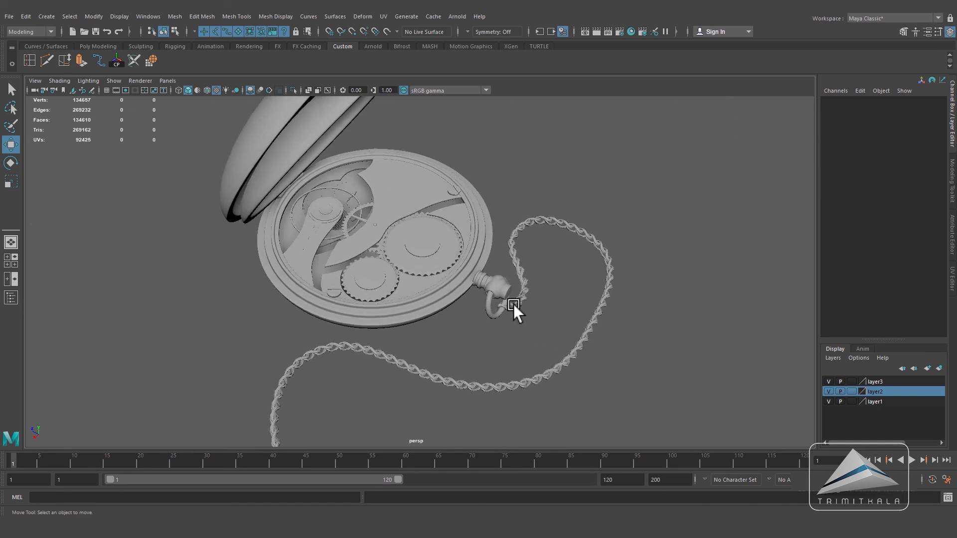
pyautogui.scroll(2, 513, 304)
pyautogui.keyDown('alt'); pyautogui.moveTo(478, 269); pyautogui.dragTo(468, 244); pyautogui.keyUp('alt')
pyautogui.keyDown('alt'); pyautogui.moveTo(438, 219); pyautogui.dragTo(432, 246, button='middle'); pyautogui.keyUp('alt')
pyautogui.scroll(1, 432, 246)
pyautogui.keyDown('alt'); pyautogui.moveTo(531, 296); pyautogui.dragTo(534, 246, button='middle'); pyautogui.keyUp('alt')
pyautogui.scroll(1, 545, 290)
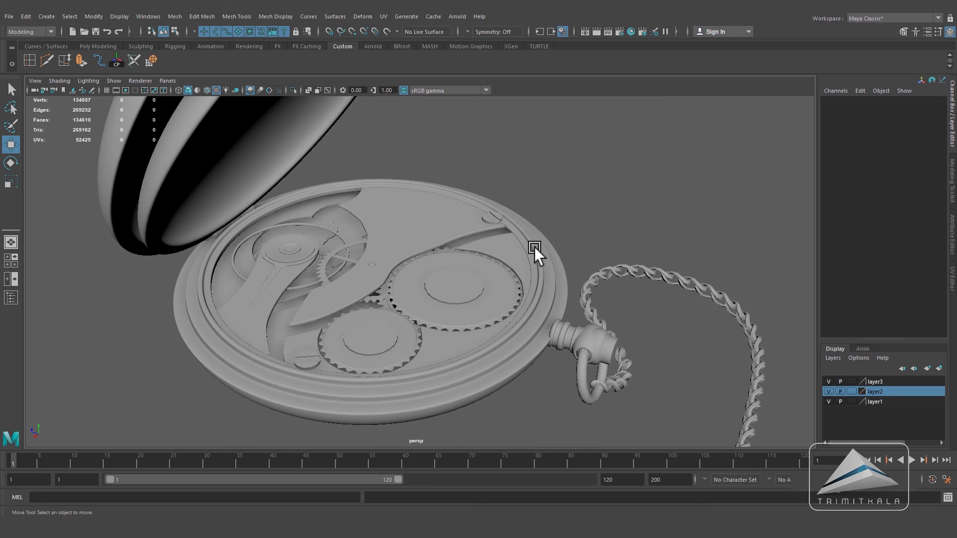